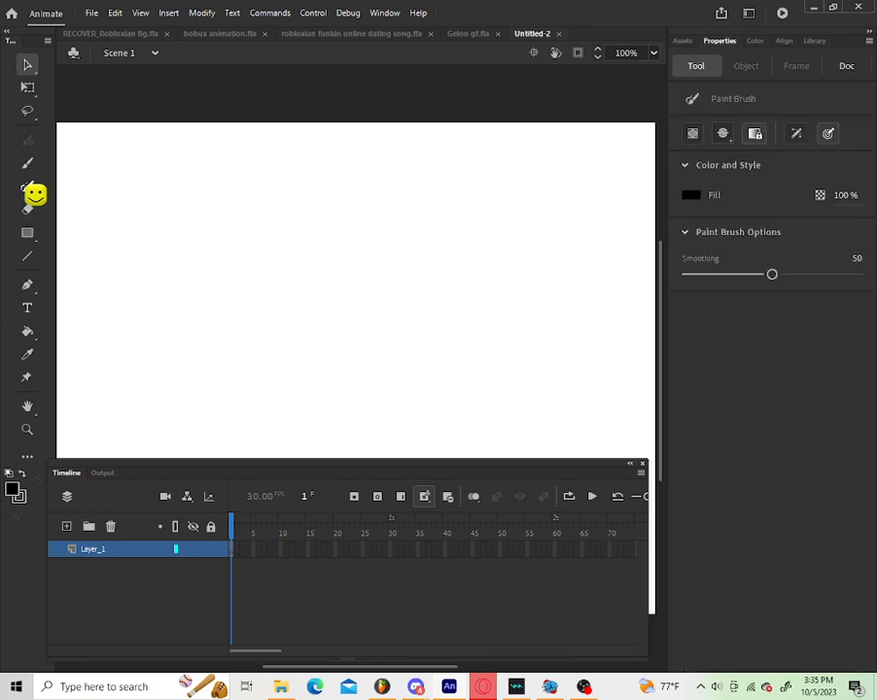
Step: Set the Paint Brush stroke style to the Tapered - Round brush from the Artistic Ink set of the Brush Library
{"action": "mouse_move", "coordinate": [198, 190]}
{"action": "left_mouse_down"}
{"action": "mouse_move", "coordinate": [152, 282]}
{"action": "mouse_move", "coordinate": [307, 253]}
{"action": "left_mouse_up"}
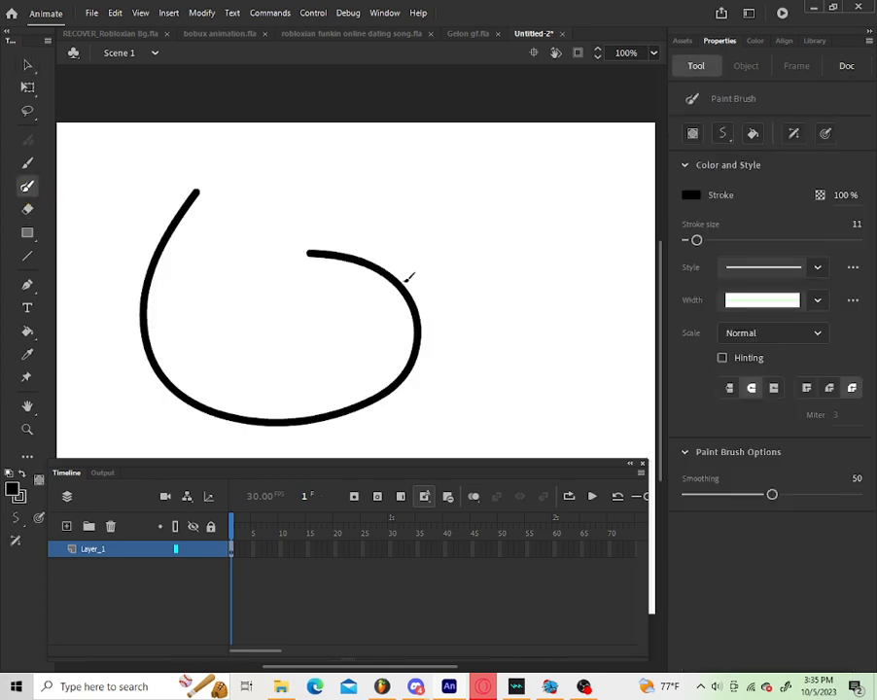
{"action": "key", "text": "ctrl+z"}
{"action": "left_click", "coordinate": [753, 272]}
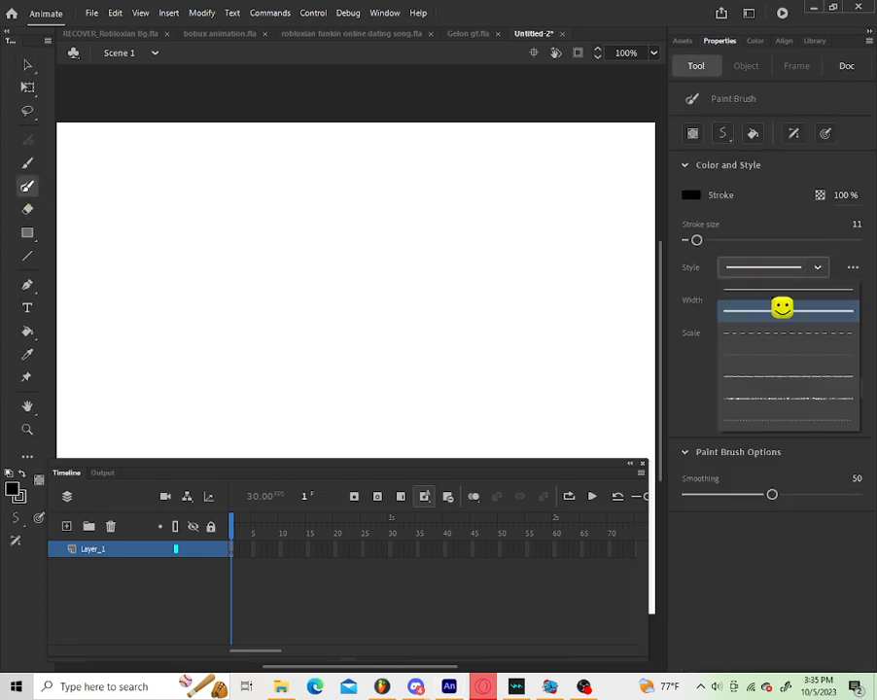
{"action": "left_click", "coordinate": [852, 275]}
{"action": "left_click", "coordinate": [853, 269]}
{"action": "left_click", "coordinate": [815, 305]}
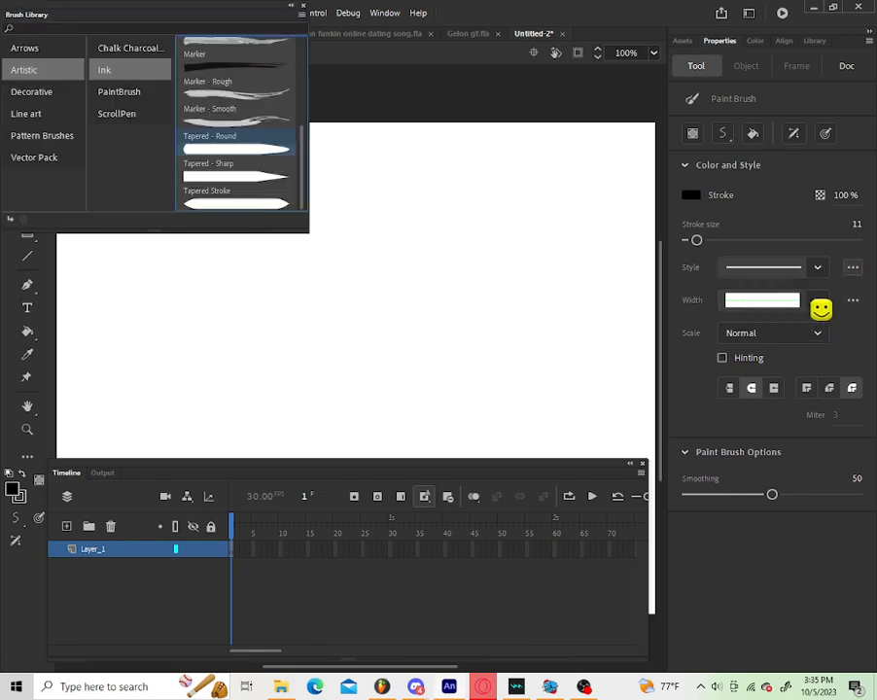
{"action": "double_click", "coordinate": [233, 145]}
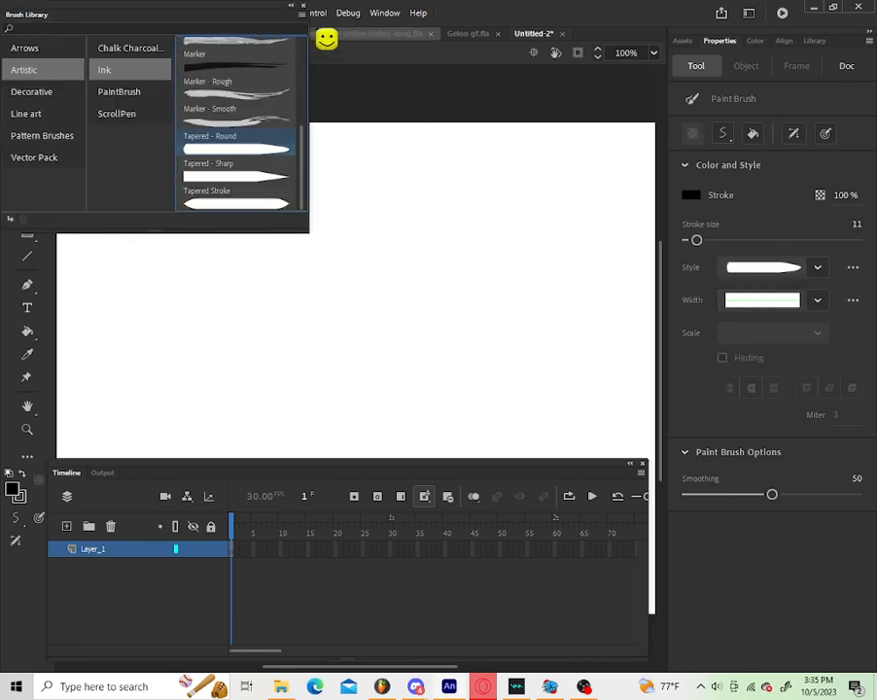
{"action": "left_click", "coordinate": [303, 5]}
Step: Try the tapered Paint Brush by sketching a round outline with spiky strokes above it, and undo the strokes
{"action": "left_click_drag", "start_coordinate": [344, 228], "coordinate": [444, 313]}
{"action": "key", "text": "ctrl+z"}
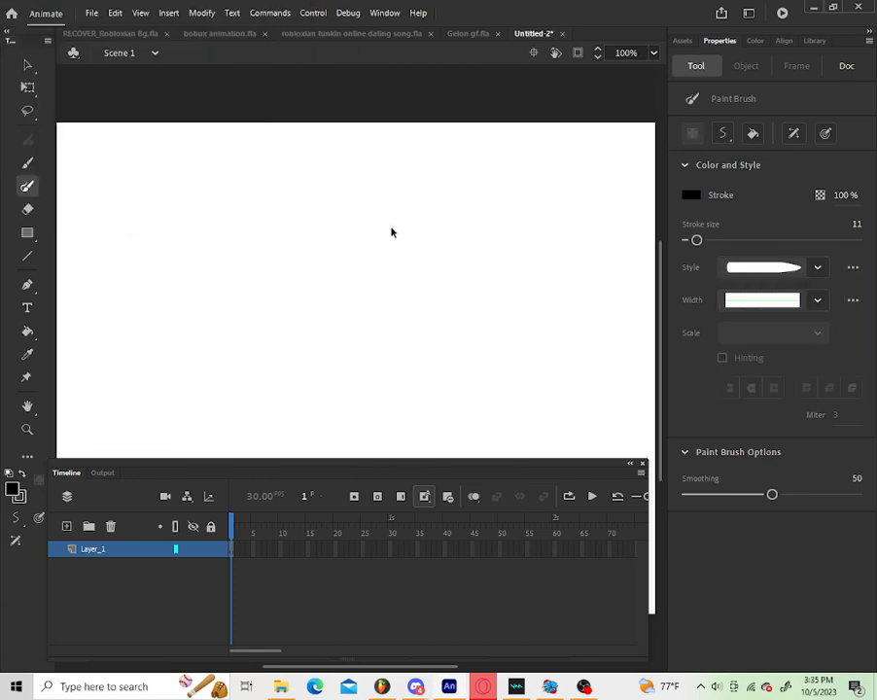
{"action": "mouse_move", "coordinate": [358, 214]}
{"action": "left_mouse_down"}
{"action": "mouse_move", "coordinate": [475, 233]}
{"action": "mouse_move", "coordinate": [483, 243]}
{"action": "left_mouse_up"}
{"action": "key", "text": "ctrl+z"}
{"action": "mouse_move", "coordinate": [398, 203]}
{"action": "left_mouse_down"}
{"action": "mouse_move", "coordinate": [314, 215]}
{"action": "mouse_move", "coordinate": [220, 254]}
{"action": "mouse_move", "coordinate": [361, 185]}
{"action": "mouse_move", "coordinate": [126, 274]}
{"action": "left_mouse_up"}
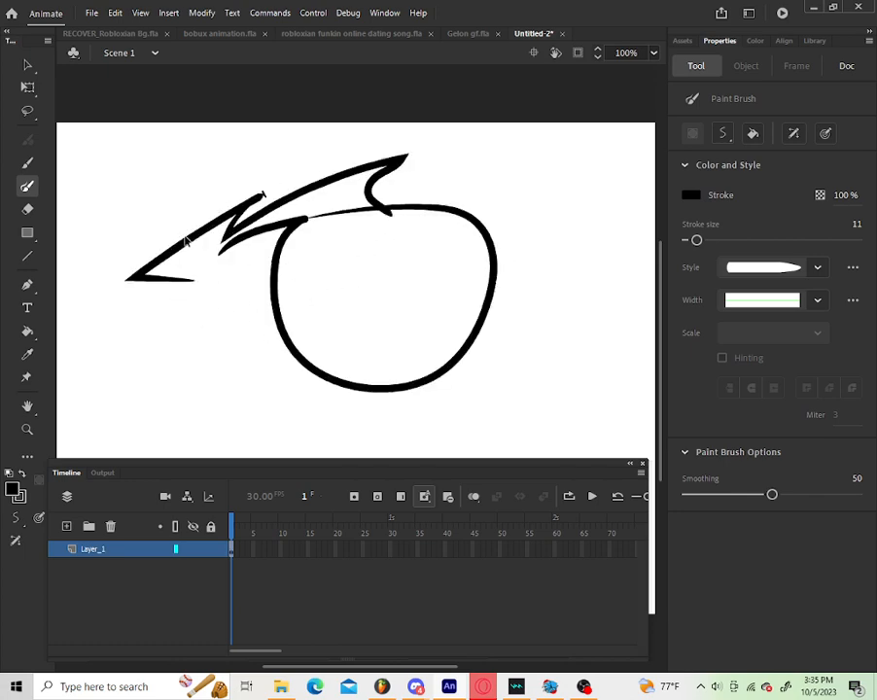
{"action": "key", "text": "ctrl+z"}
{"action": "key", "text": "ctrl+z"}
Step: Try drawing freehand round outlines with the Classic Brush and undo them
{"action": "left_click", "coordinate": [28, 162]}
{"action": "mouse_move", "coordinate": [356, 223]}
{"action": "left_mouse_down"}
{"action": "mouse_move", "coordinate": [305, 343]}
{"action": "mouse_move", "coordinate": [453, 331]}
{"action": "left_mouse_up"}
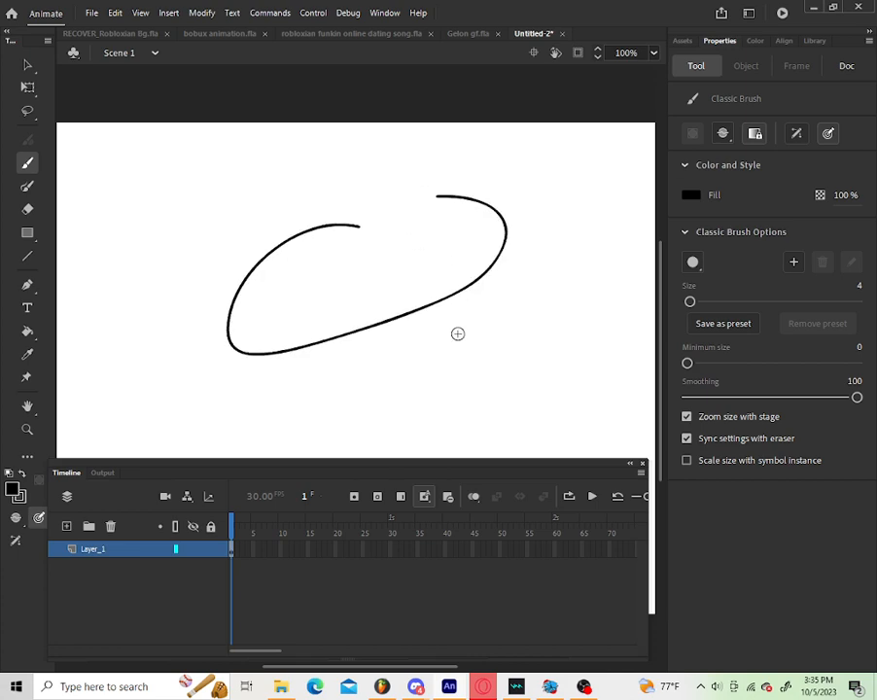
{"action": "key", "text": "ctrl+z"}
{"action": "left_click_drag", "start_coordinate": [328, 234], "coordinate": [342, 235]}
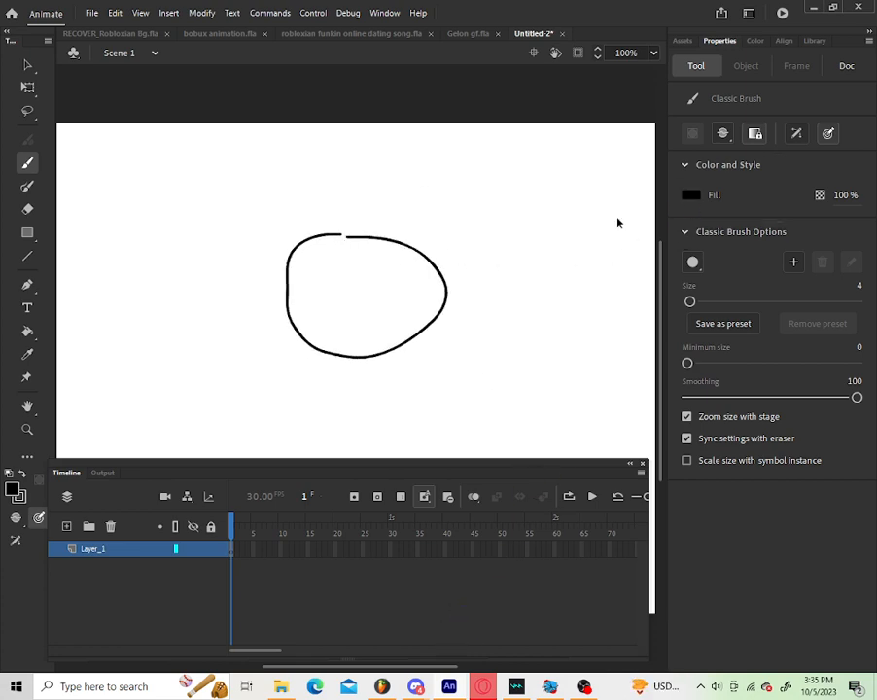
{"action": "key", "text": "ctrl+z"}
Step: Set the Classic Brush to Paint Fills Only mode and draw a closed black round outline on the stage, undoing any bad attempt
{"action": "left_click", "coordinate": [727, 136]}
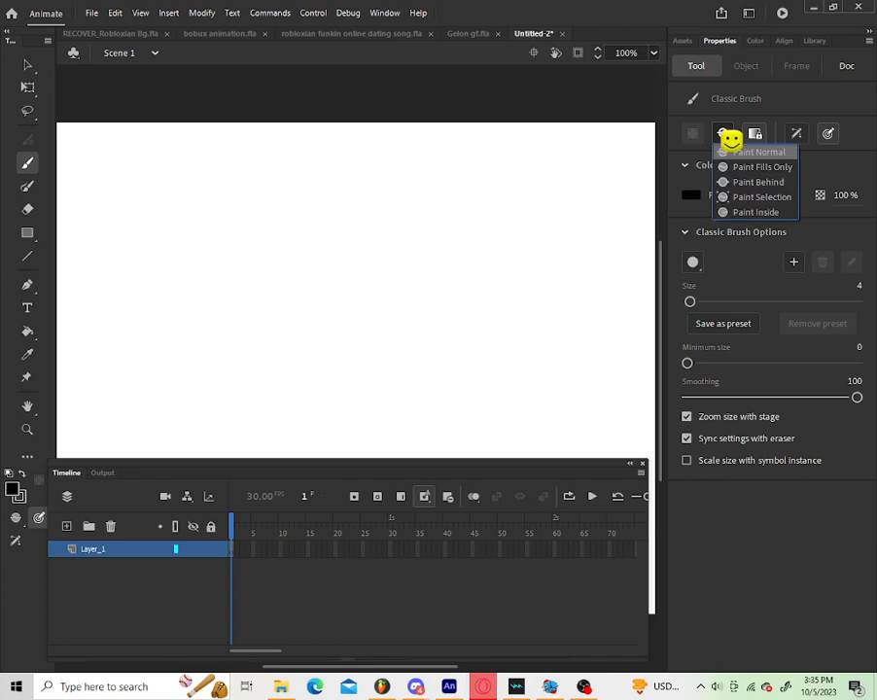
{"action": "left_click", "coordinate": [779, 166]}
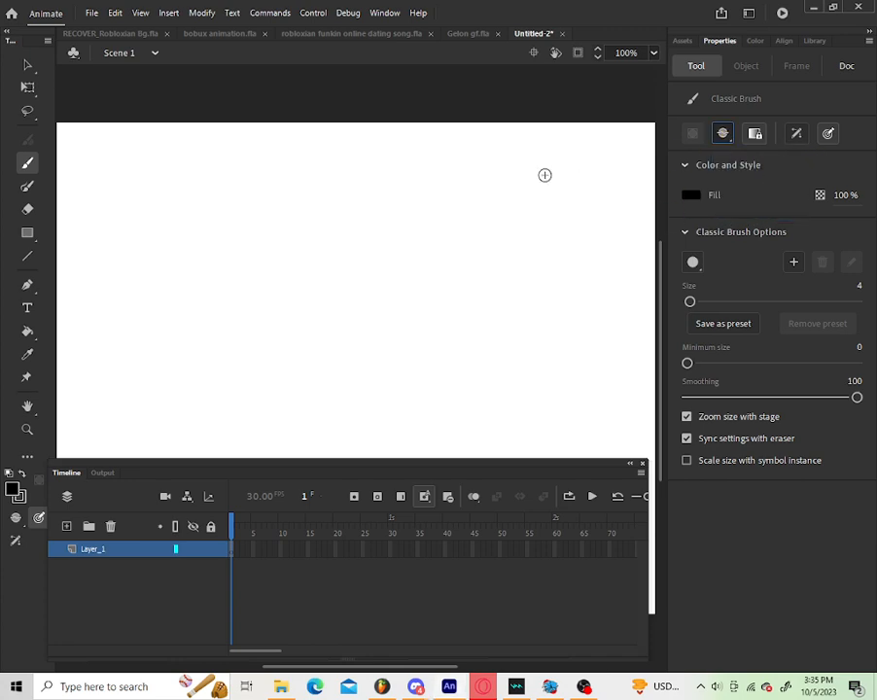
{"action": "scroll", "coordinate": [372, 205], "scroll_direction": "down", "scroll_amount": 1}
{"action": "scroll", "coordinate": [322, 219], "scroll_direction": "up", "scroll_amount": 1}
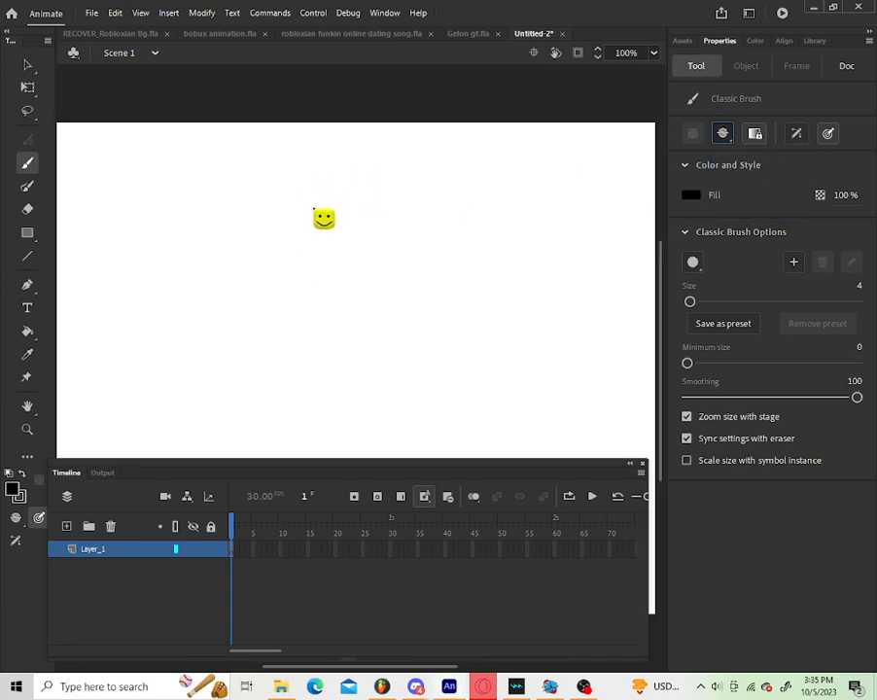
{"action": "scroll", "coordinate": [533, 275], "scroll_direction": "down", "scroll_amount": 3}
{"action": "scroll", "coordinate": [487, 305], "scroll_direction": "up", "scroll_amount": 2}
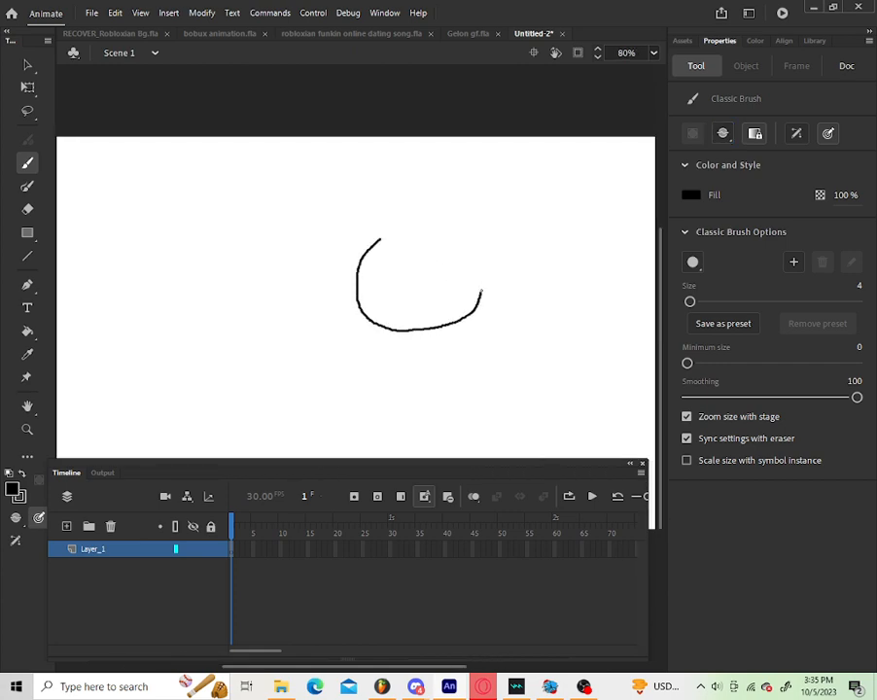
{"action": "mouse_move", "coordinate": [417, 241]}
{"action": "left_mouse_down"}
{"action": "mouse_move", "coordinate": [371, 313]}
{"action": "mouse_move", "coordinate": [410, 328]}
{"action": "mouse_move", "coordinate": [459, 317]}
{"action": "mouse_move", "coordinate": [482, 261]}
{"action": "mouse_move", "coordinate": [402, 240]}
{"action": "left_mouse_up"}
{"action": "key", "text": "ctrl+z"}
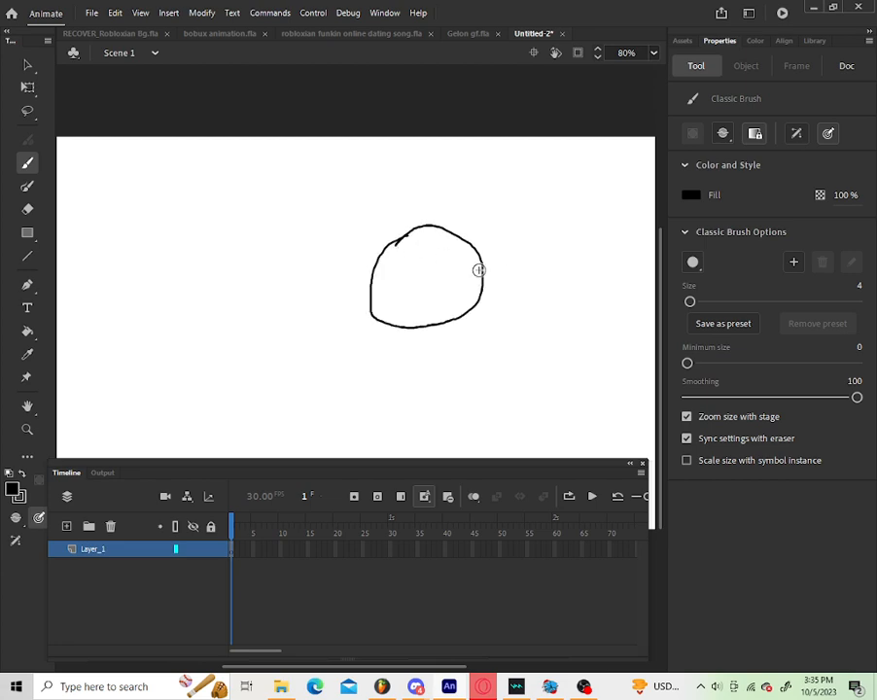
{"action": "scroll", "coordinate": [540, 302], "scroll_direction": "up", "scroll_amount": 2}
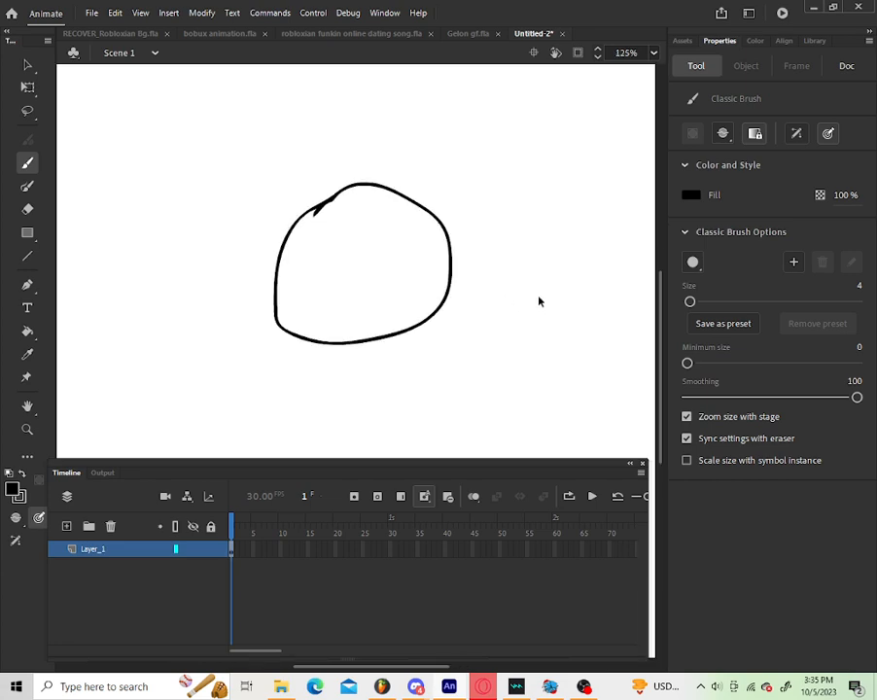
Step: Fill the inside of the round outline with white using the Paint Bucket
{"action": "left_click", "coordinate": [28, 64]}
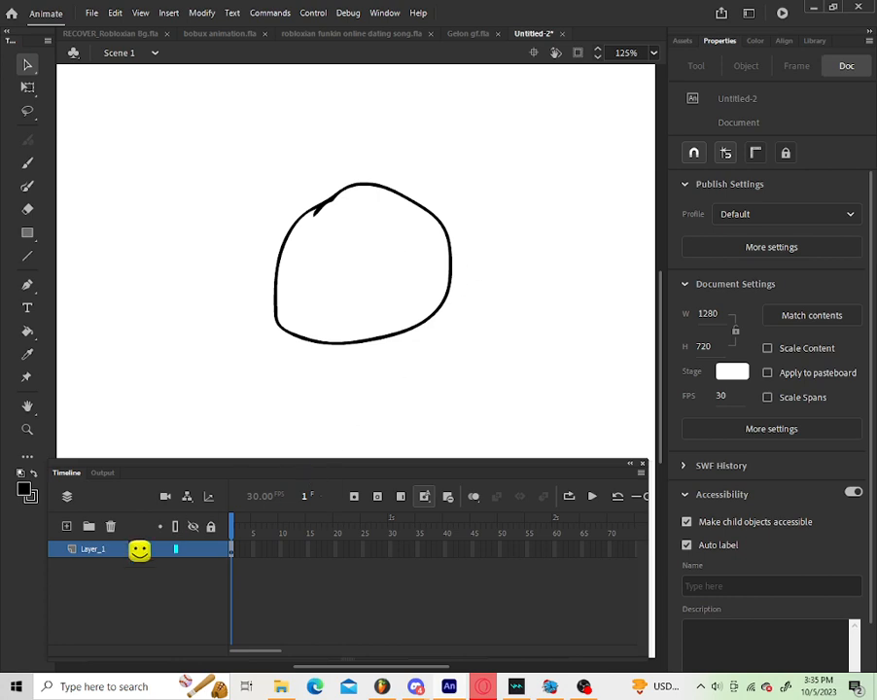
{"action": "left_click", "coordinate": [27, 331]}
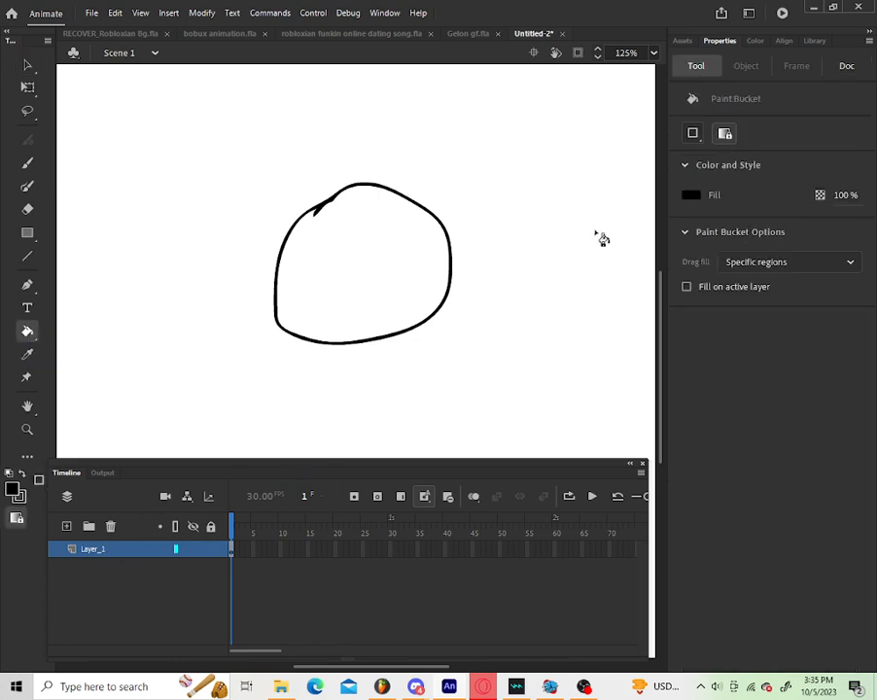
{"action": "left_click", "coordinate": [691, 195]}
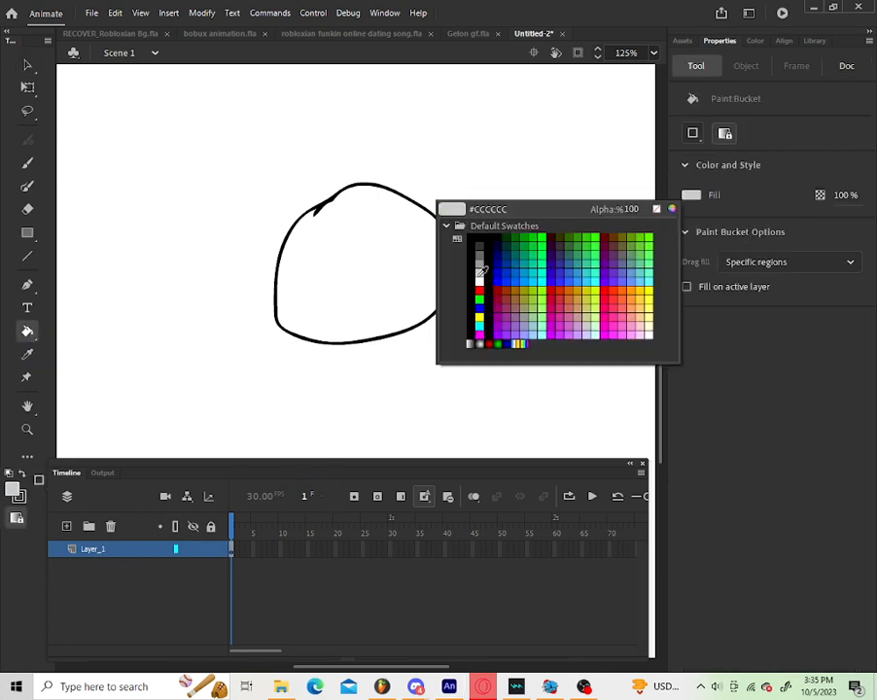
{"action": "left_click", "coordinate": [479, 290]}
{"action": "left_click", "coordinate": [691, 196]}
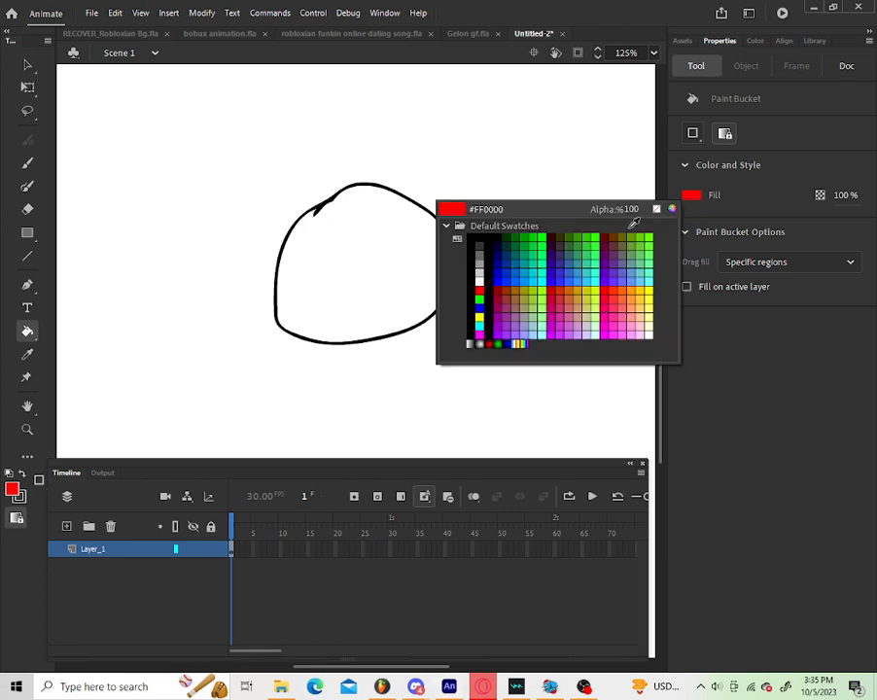
{"action": "left_click", "coordinate": [479, 278]}
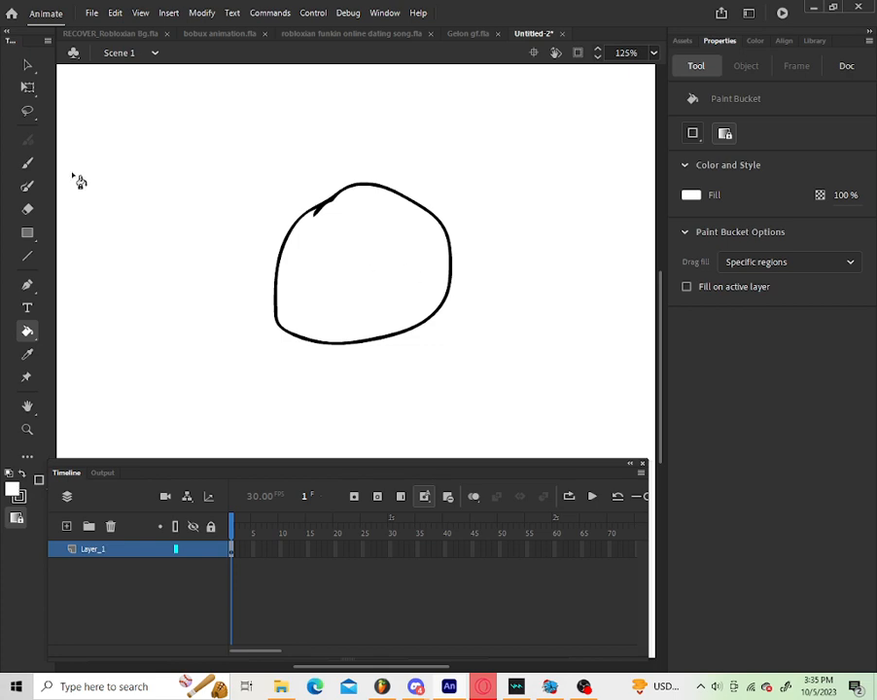
Step: Set the Classic Brush to Paint Inside mode with a light pink fill colour
{"action": "left_click", "coordinate": [27, 162]}
{"action": "left_click", "coordinate": [722, 134]}
{"action": "left_click", "coordinate": [739, 213]}
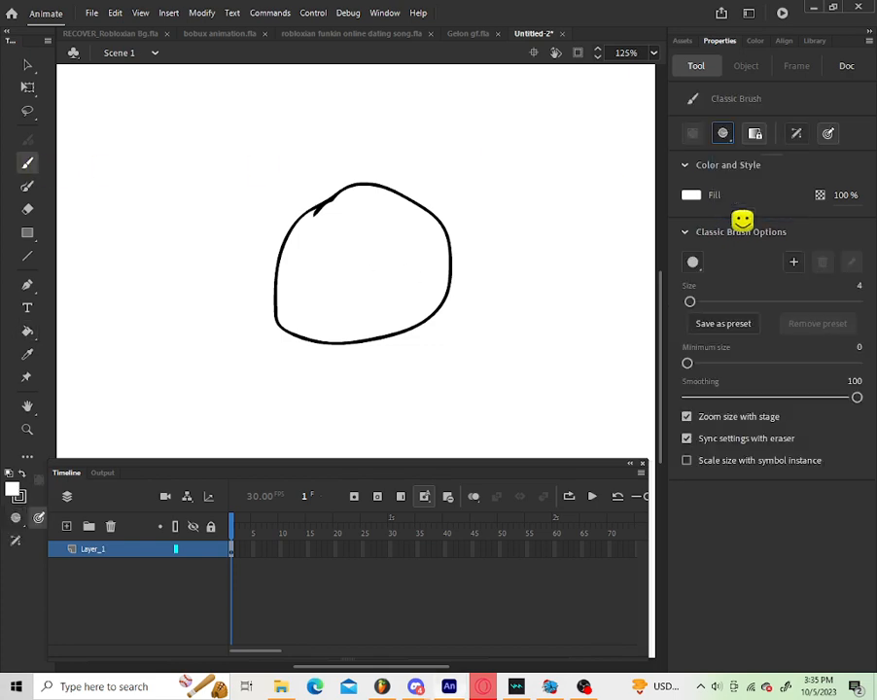
{"action": "left_click", "coordinate": [723, 134]}
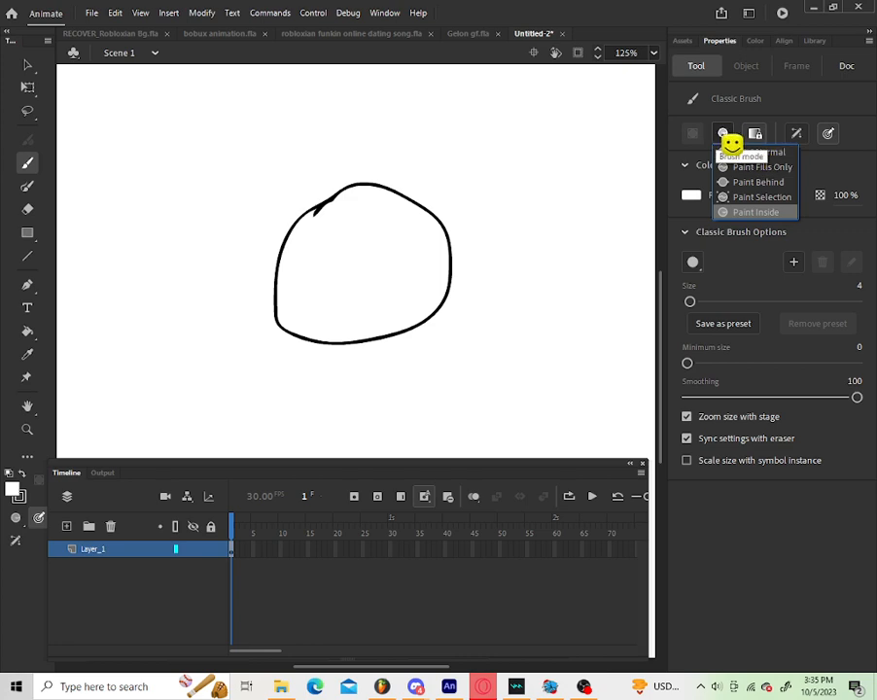
{"action": "left_click", "coordinate": [763, 224]}
{"action": "left_click", "coordinate": [691, 195]}
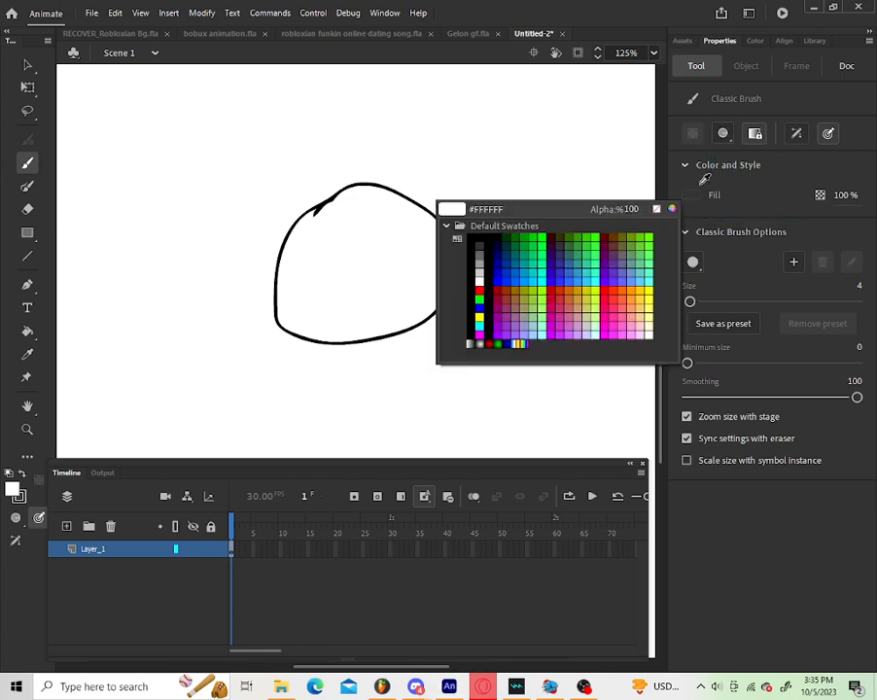
{"action": "left_click", "coordinate": [644, 333]}
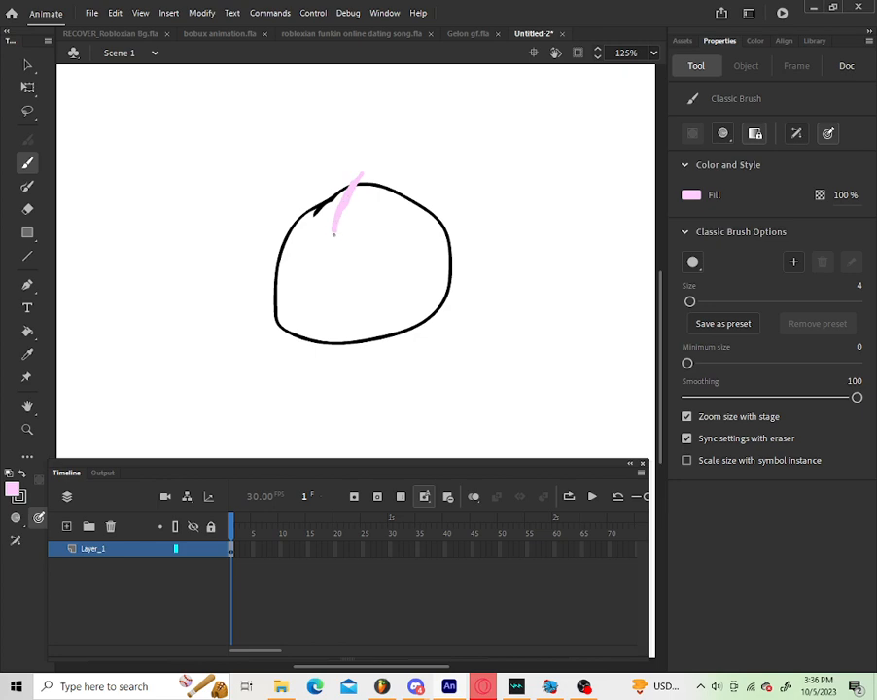
Step: Draw a curved pink stroke dividing the round shape from top to bottom, and fill the area left of it with pink
{"action": "mouse_move", "coordinate": [334, 233]}
{"action": "left_mouse_down"}
{"action": "mouse_move", "coordinate": [341, 327]}
{"action": "mouse_move", "coordinate": [525, 352]}
{"action": "left_mouse_up"}
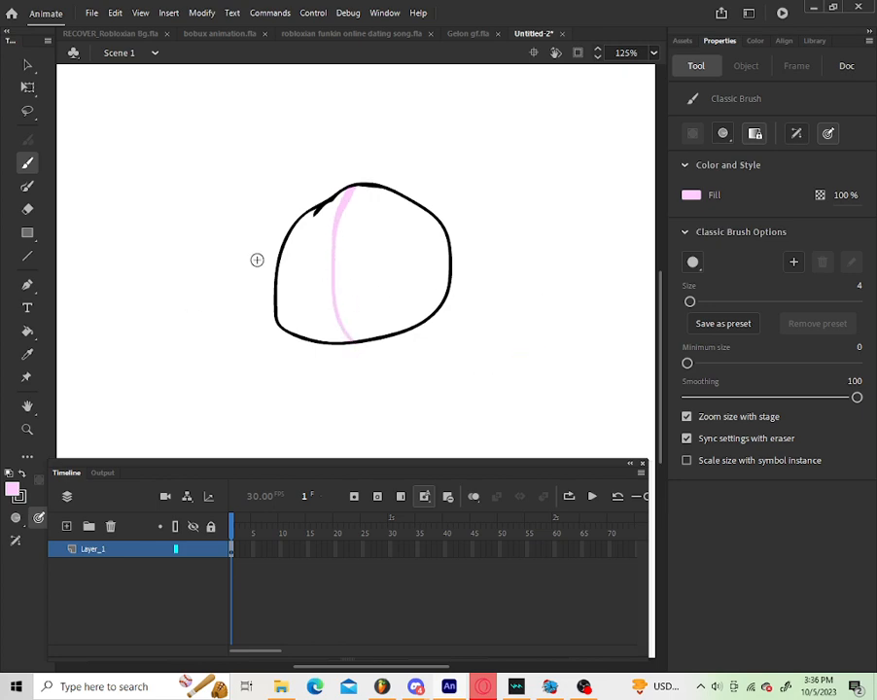
{"action": "left_click", "coordinate": [27, 331]}
{"action": "left_click", "coordinate": [328, 302]}
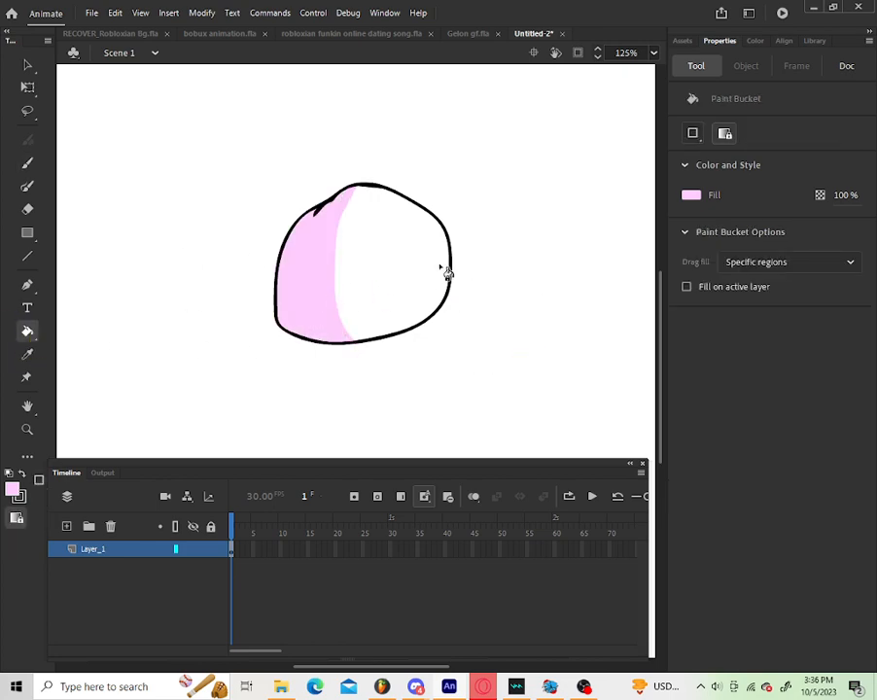
Step: Set the document's stage colour to grey #999999
{"action": "left_click", "coordinate": [28, 64]}
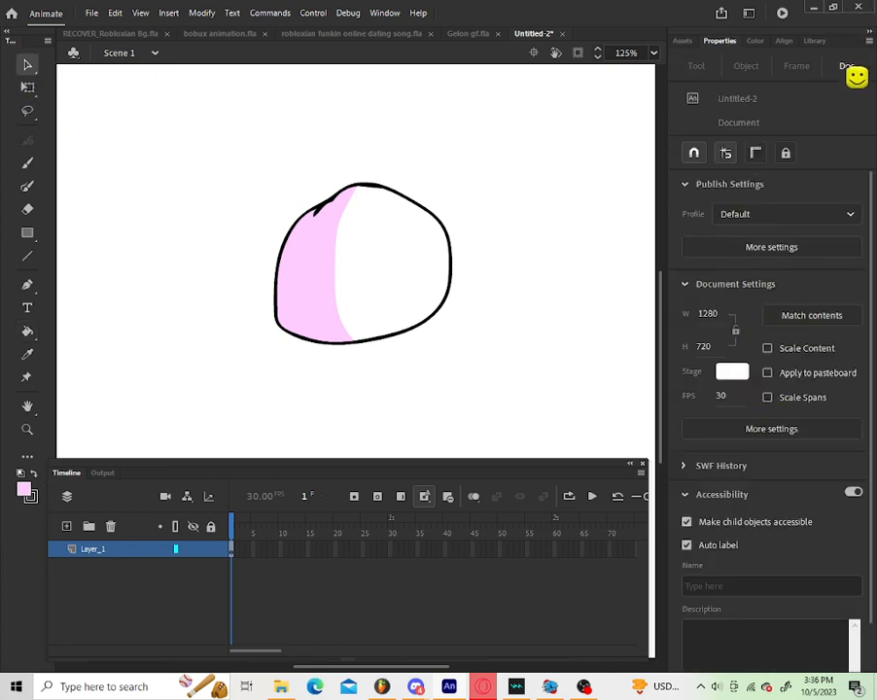
{"action": "left_click", "coordinate": [683, 41]}
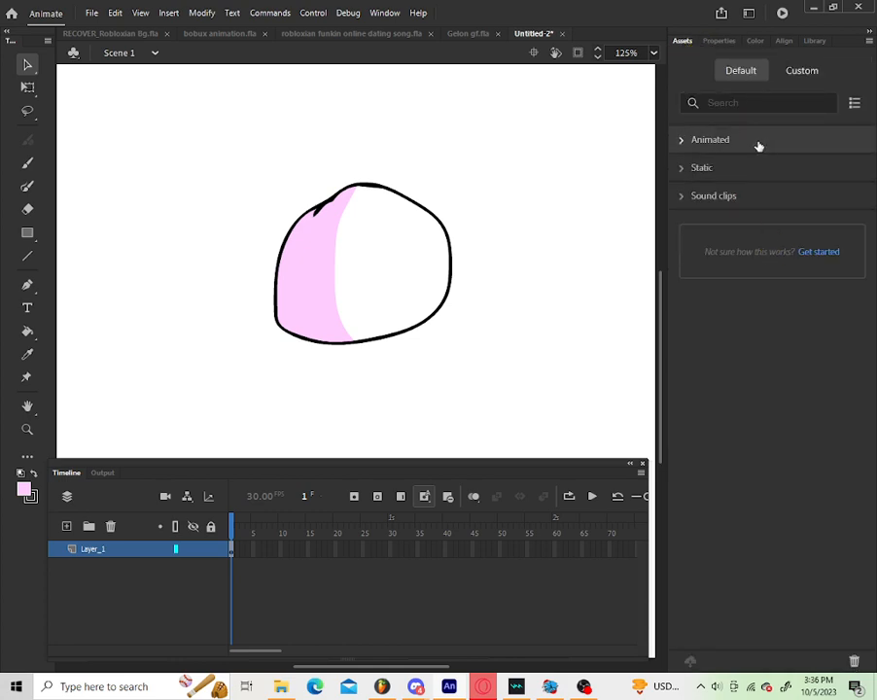
{"action": "left_click", "coordinate": [725, 43]}
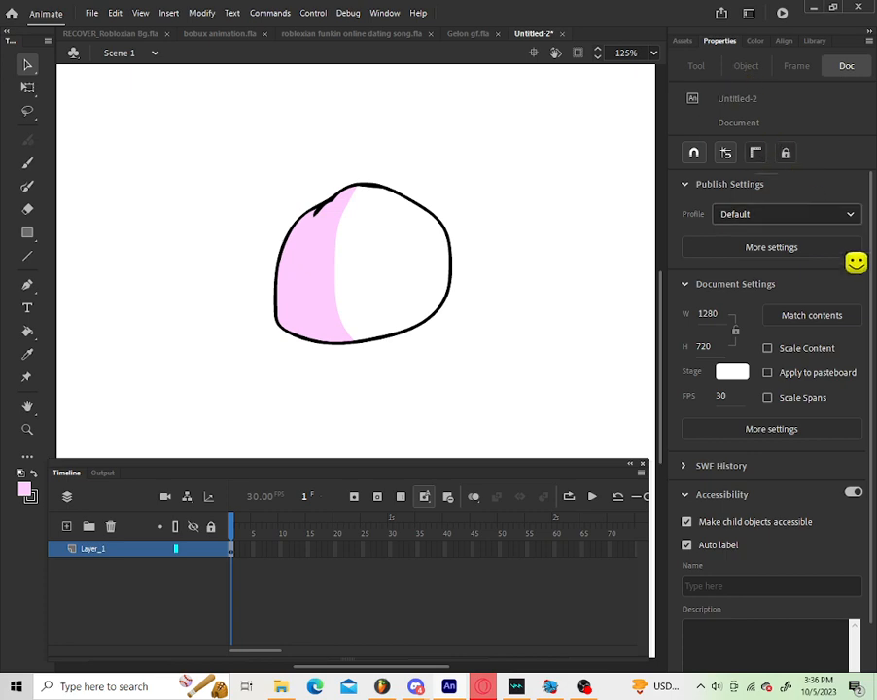
{"action": "left_click", "coordinate": [739, 373]}
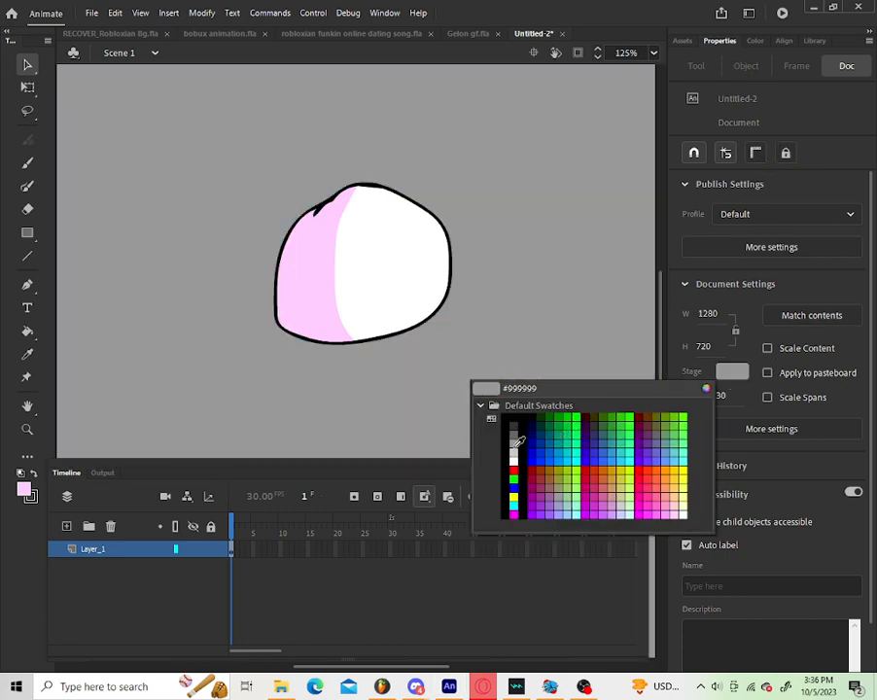
{"action": "left_click", "coordinate": [517, 442]}
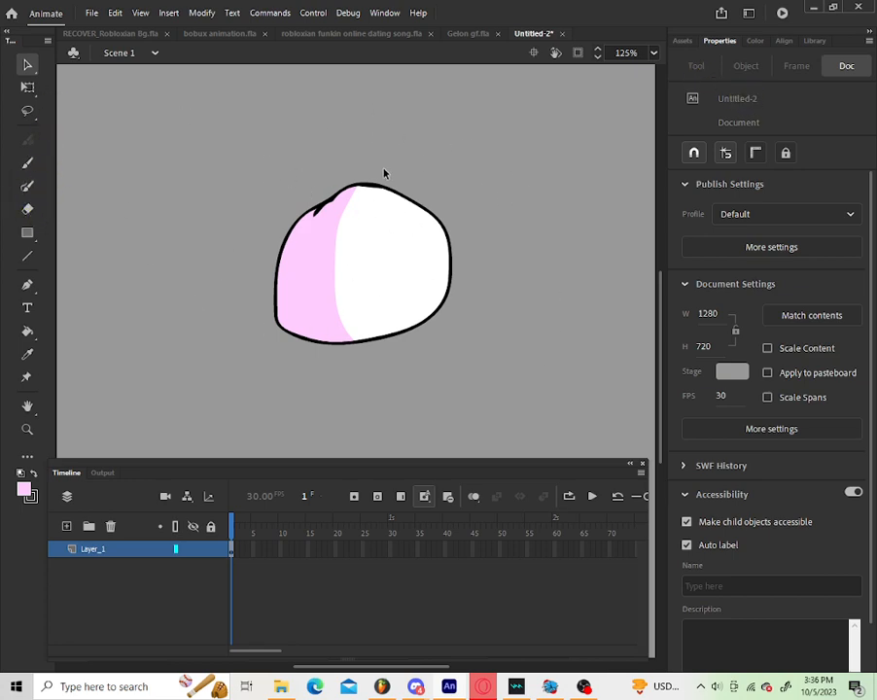
Step: Convert the whole round drawing on the stage to a graphic symbol named "idle"
{"action": "left_click_drag", "start_coordinate": [523, 154], "coordinate": [237, 391]}
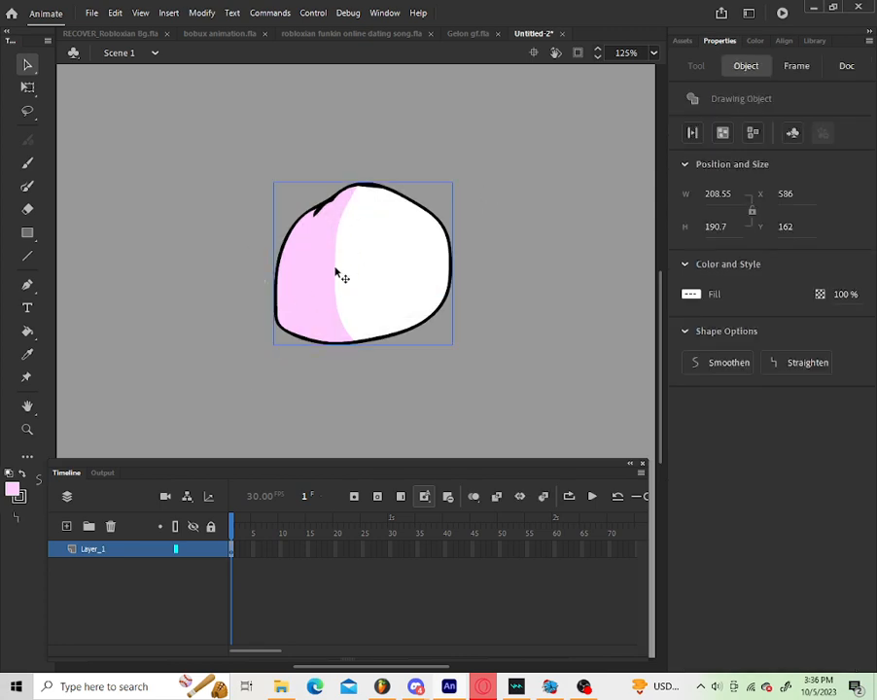
{"action": "double_click", "coordinate": [355, 255]}
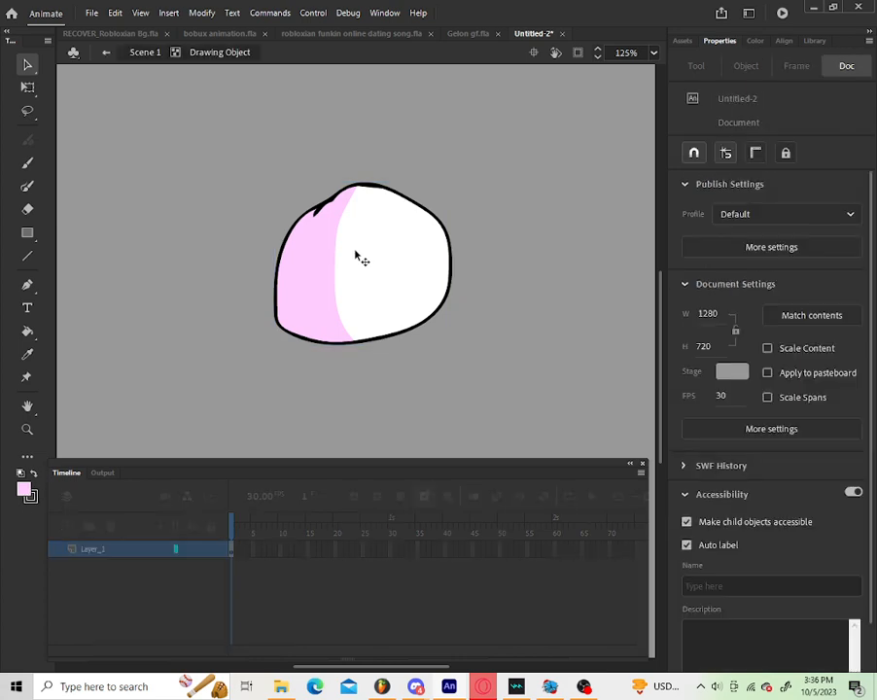
{"action": "double_click", "coordinate": [302, 194]}
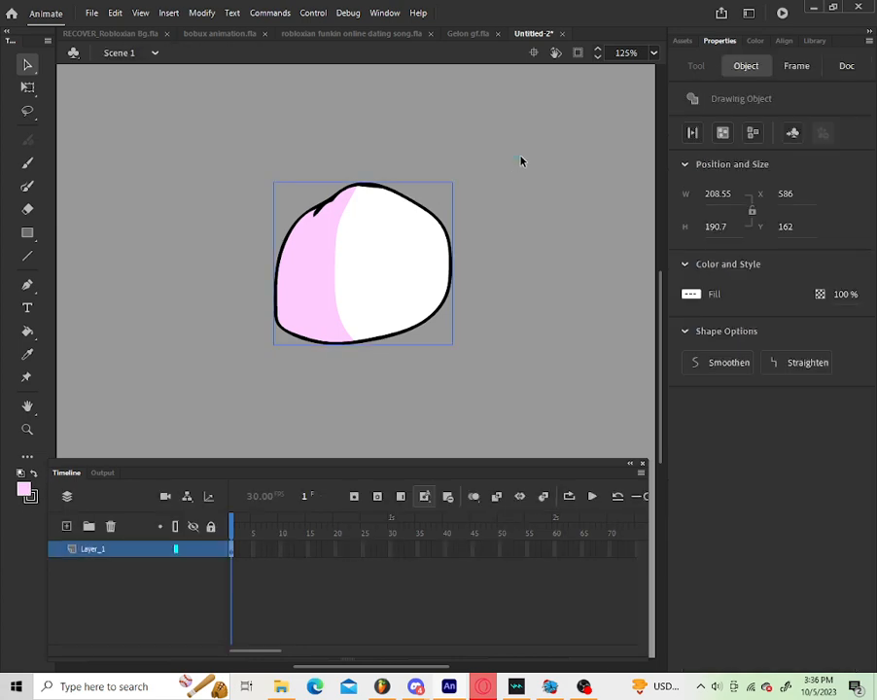
{"action": "left_click_drag", "start_coordinate": [519, 159], "coordinate": [147, 442]}
{"action": "right_click", "coordinate": [418, 269]}
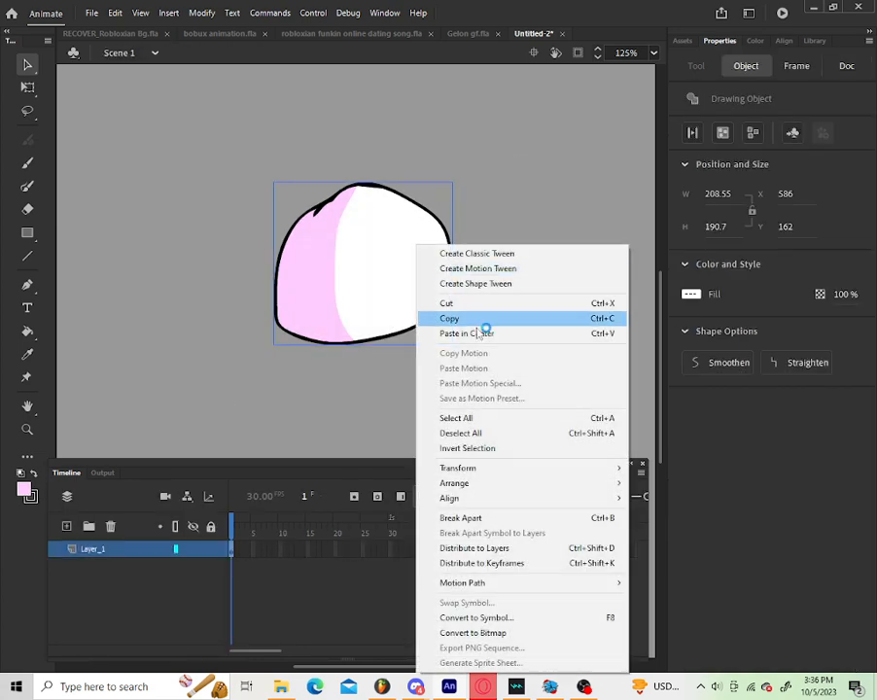
{"action": "left_click", "coordinate": [525, 618]}
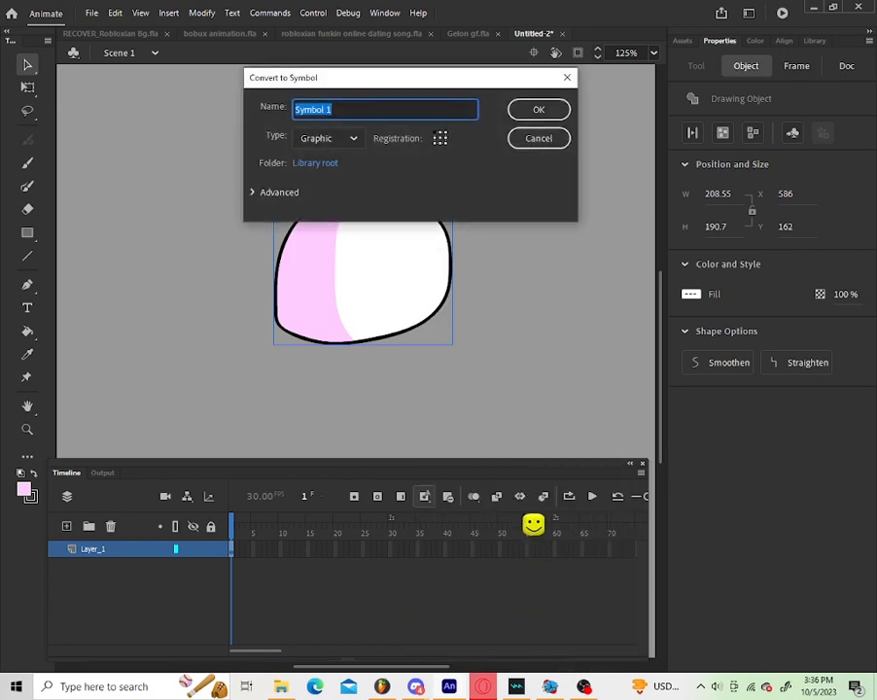
{"action": "type", "text": "h"}
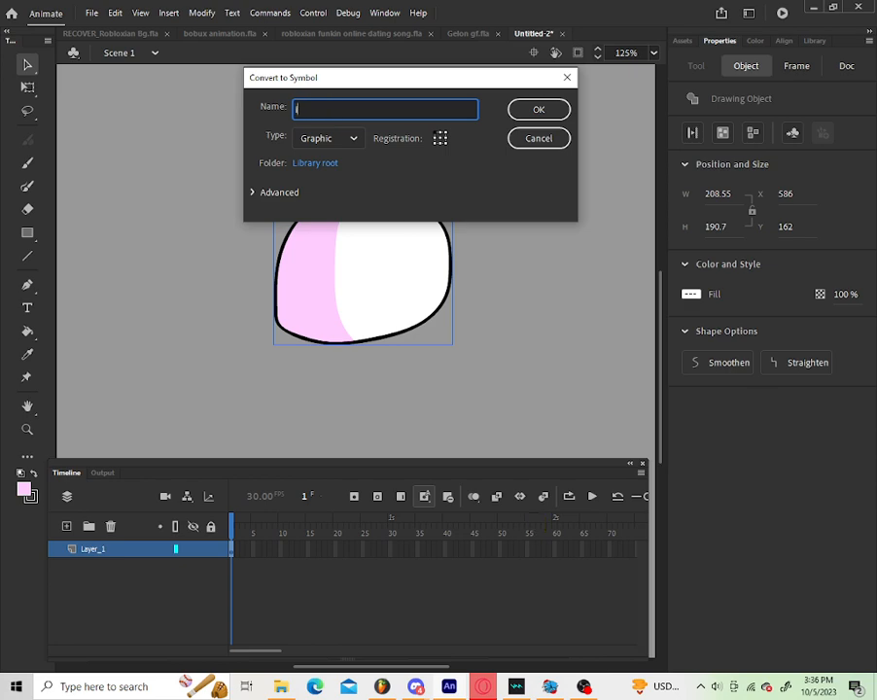
{"action": "key", "text": "Return"}
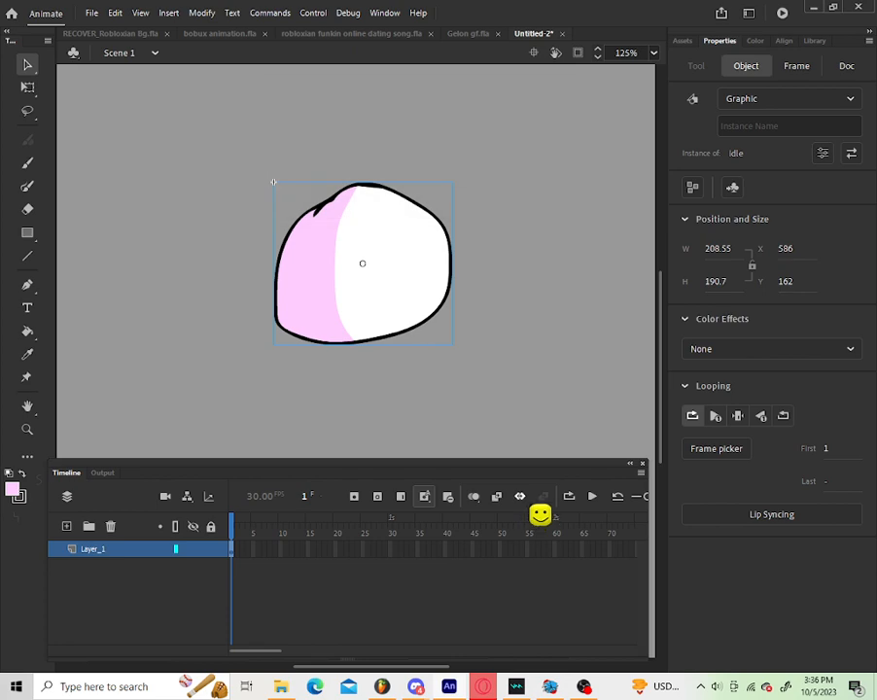
Step: Inside the idle symbol, convert the round drawing to a nested graphic symbol named "head"
{"action": "double_click", "coordinate": [381, 298]}
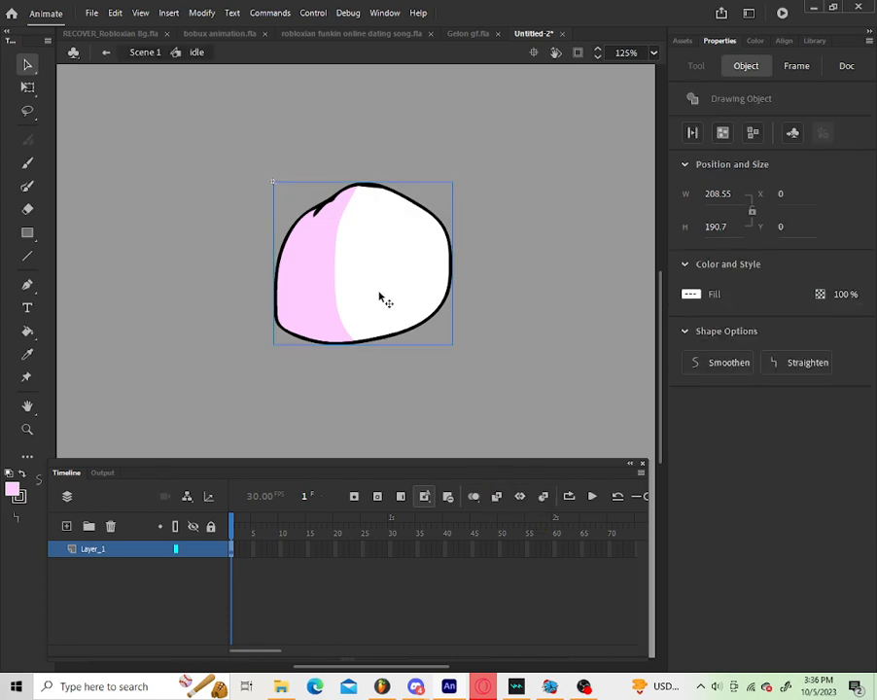
{"action": "right_click", "coordinate": [420, 257]}
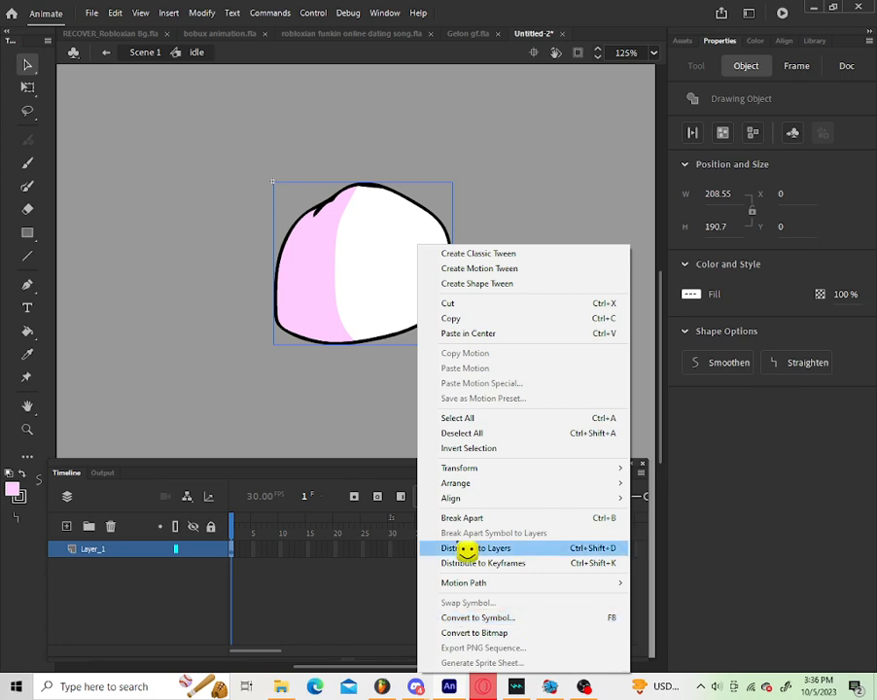
{"action": "left_click", "coordinate": [363, 422]}
{"action": "right_click", "coordinate": [332, 254]}
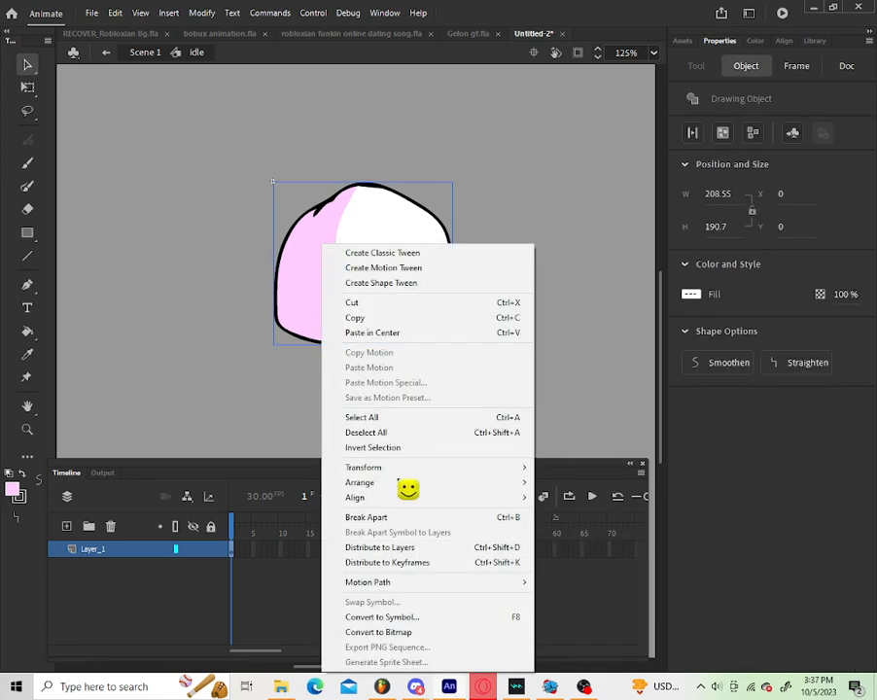
{"action": "left_click", "coordinate": [407, 625]}
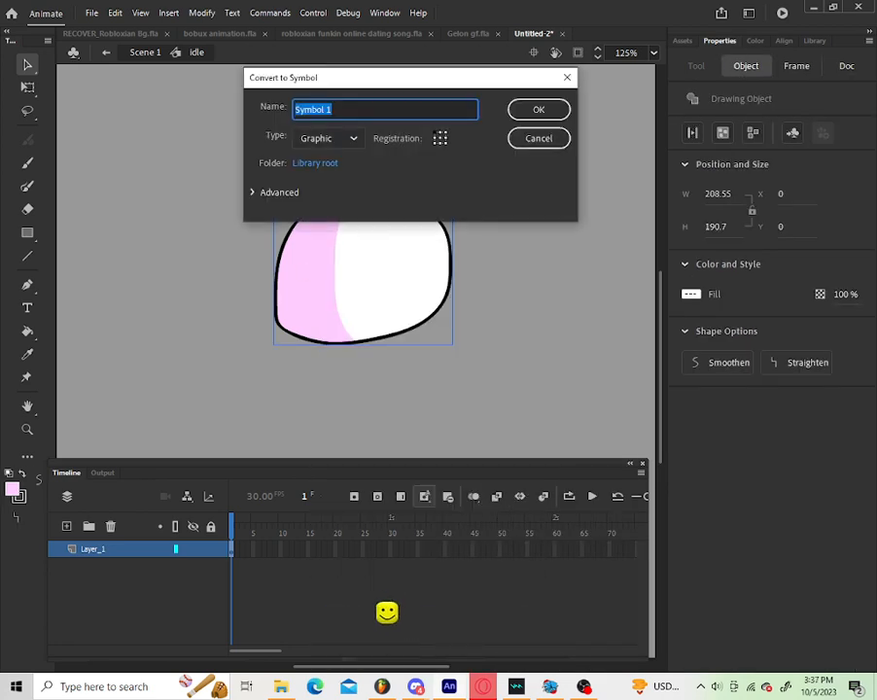
{"action": "type", "text": "hea"}
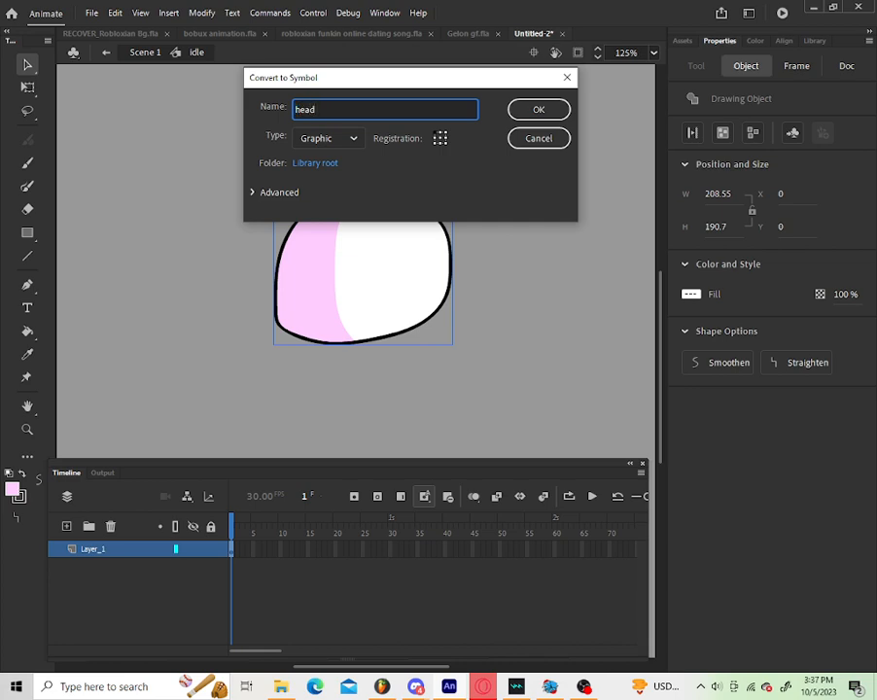
{"action": "type", "text": "d"}
{"action": "key", "text": "Return"}
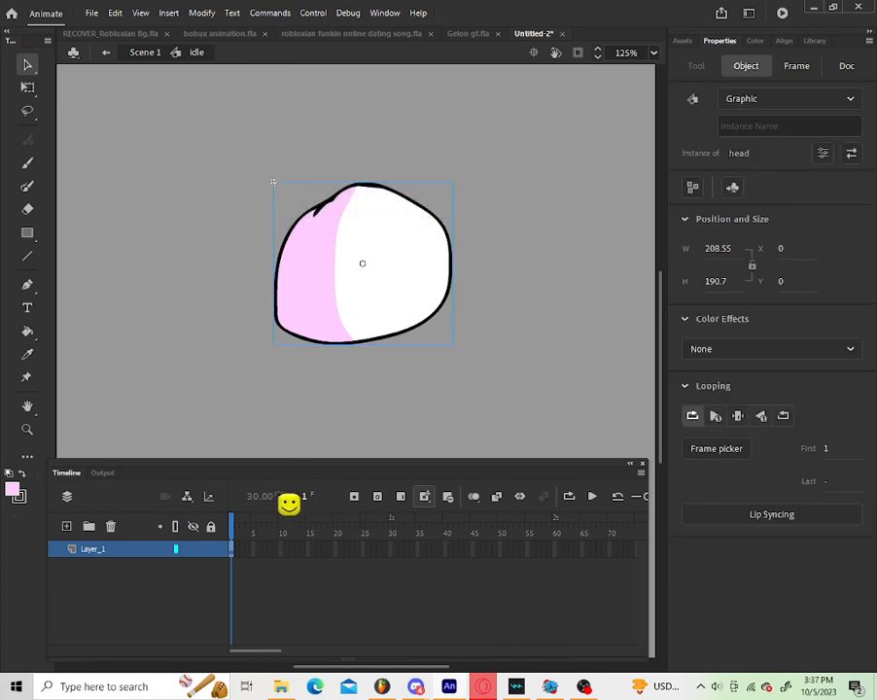
Step: Add a new layer above the head and set the Classic Brush's fill colour to black
{"action": "left_click", "coordinate": [66, 526]}
{"action": "left_click", "coordinate": [28, 163]}
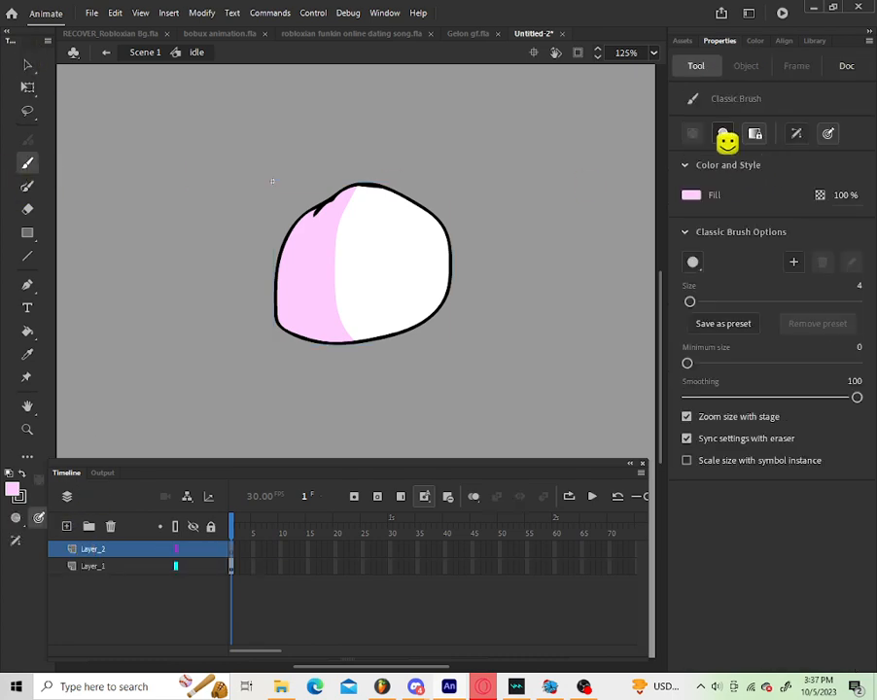
{"action": "left_click", "coordinate": [724, 135]}
{"action": "left_click", "coordinate": [760, 166]}
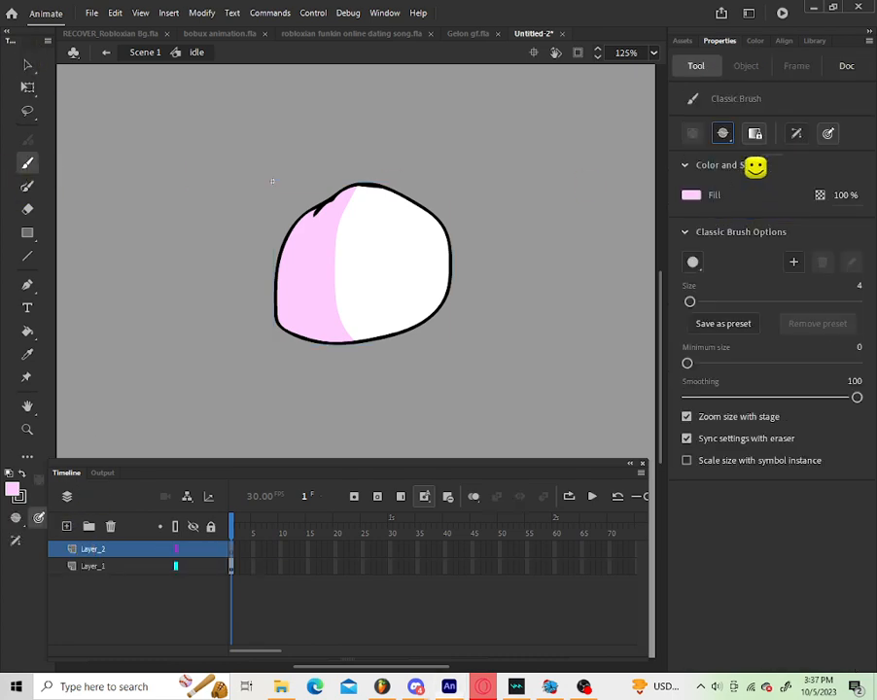
{"action": "left_click", "coordinate": [692, 196]}
{"action": "left_click", "coordinate": [485, 234]}
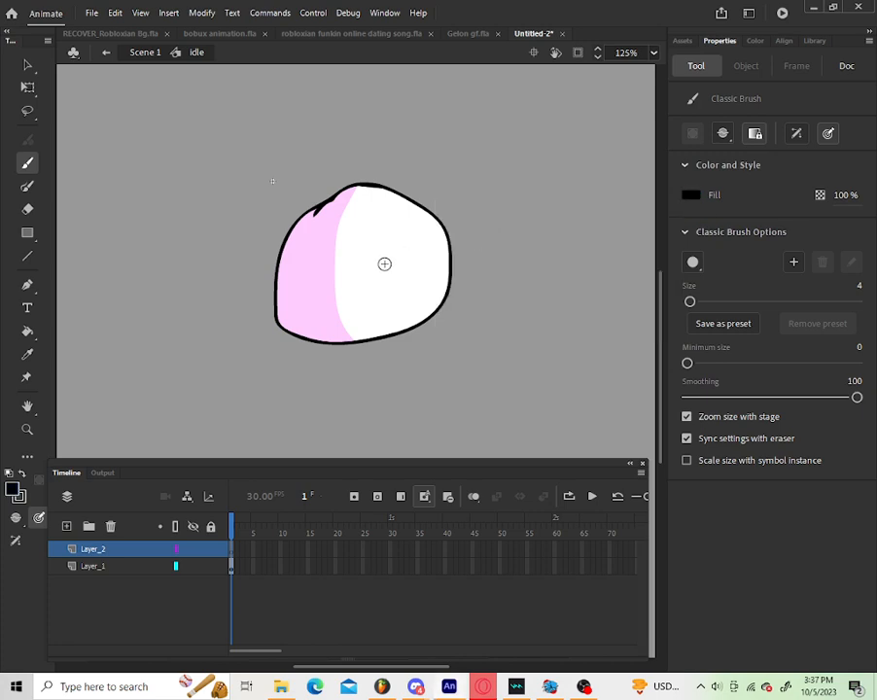
Step: Draw two black eyes and a wide curved smile with end creases across the head on the new layer
{"action": "scroll", "coordinate": [414, 262], "scroll_direction": "up", "scroll_amount": 4}
{"action": "mouse_move", "coordinate": [265, 228]}
{"action": "left_mouse_down"}
{"action": "mouse_move", "coordinate": [240, 300]}
{"action": "mouse_move", "coordinate": [249, 294]}
{"action": "left_mouse_up"}
{"action": "key", "text": "ctrl+z"}
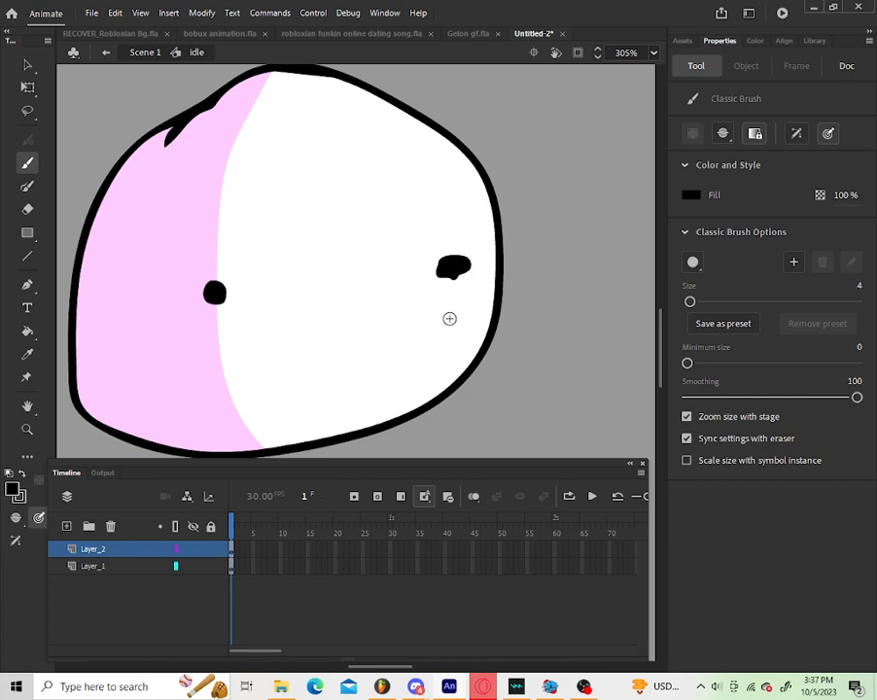
{"action": "mouse_move", "coordinate": [449, 318]}
{"action": "left_mouse_down"}
{"action": "mouse_move", "coordinate": [362, 361]}
{"action": "mouse_move", "coordinate": [197, 366]}
{"action": "mouse_move", "coordinate": [162, 336]}
{"action": "left_mouse_up"}
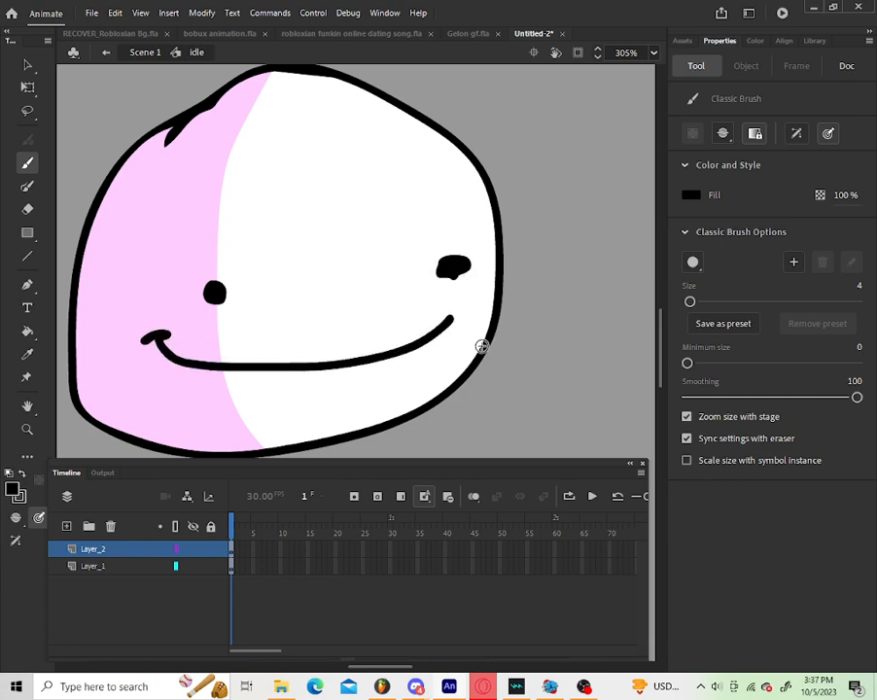
{"action": "scroll", "coordinate": [473, 347], "scroll_direction": "down", "scroll_amount": 4}
{"action": "scroll", "coordinate": [469, 340], "scroll_direction": "up", "scroll_amount": 5}
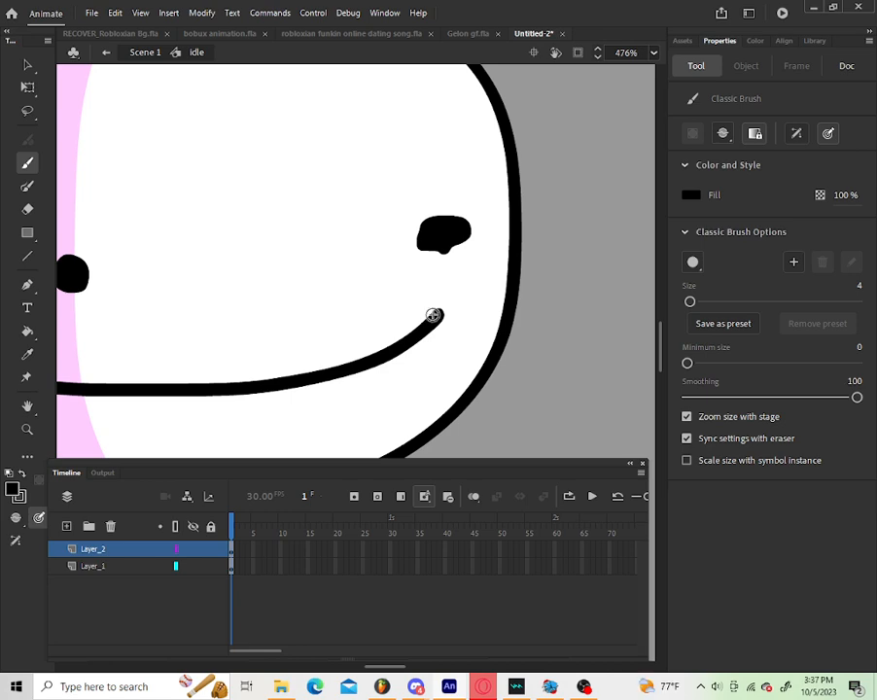
{"action": "scroll", "coordinate": [509, 338], "scroll_direction": "down", "scroll_amount": 3}
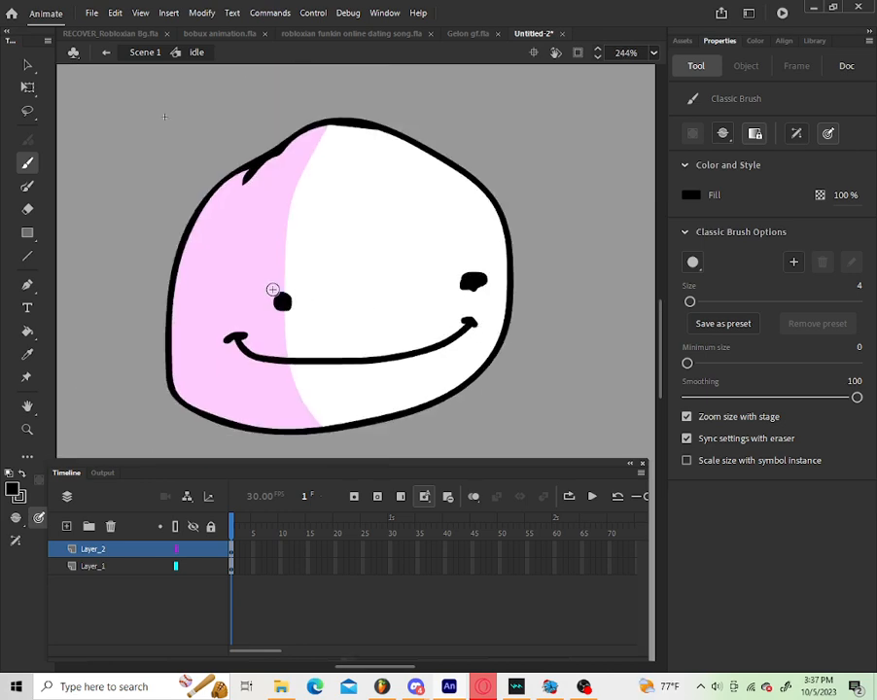
Step: Try several eyebrow strokes above the eye on the pink side, undoing each one
{"action": "left_click_drag", "start_coordinate": [251, 283], "coordinate": [328, 274]}
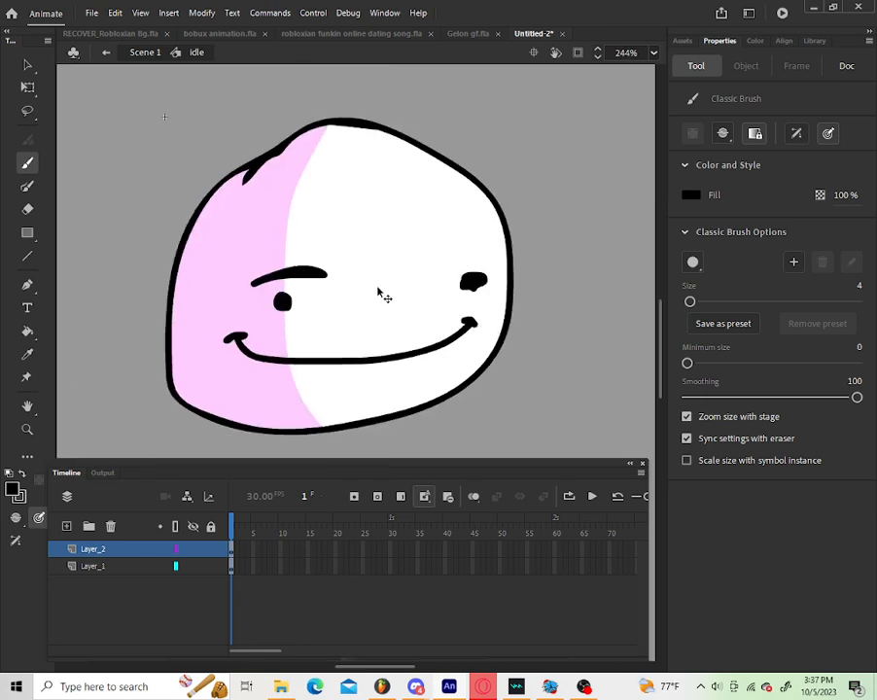
{"action": "key", "text": "ctrl+z"}
{"action": "mouse_move", "coordinate": [232, 284]}
{"action": "left_mouse_down"}
{"action": "mouse_move", "coordinate": [321, 285]}
{"action": "mouse_move", "coordinate": [320, 298]}
{"action": "left_mouse_up"}
{"action": "key", "text": "ctrl+z"}
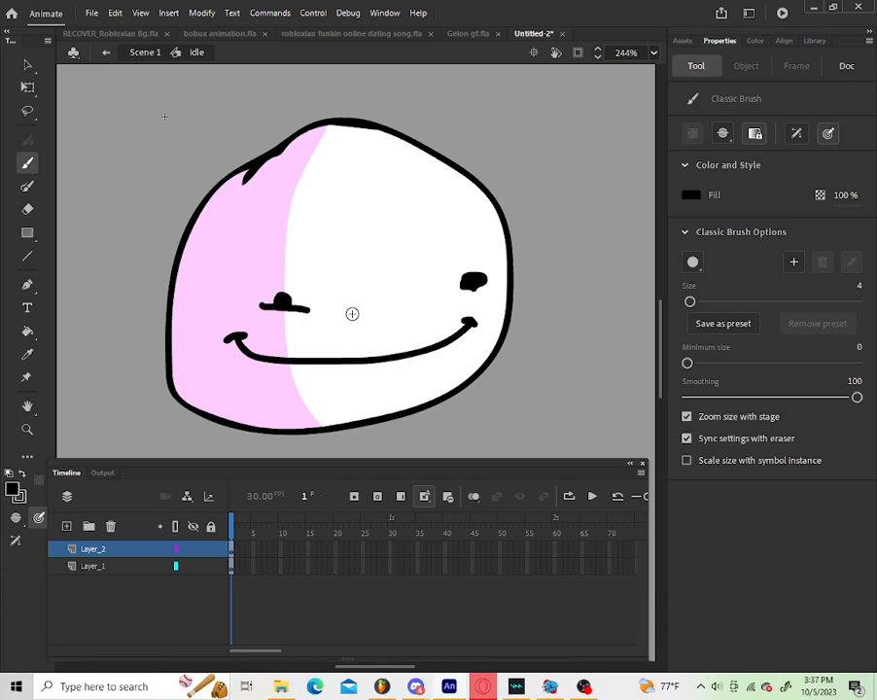
{"action": "key", "text": "ctrl+z"}
{"action": "left_click_drag", "start_coordinate": [231, 284], "coordinate": [324, 284]}
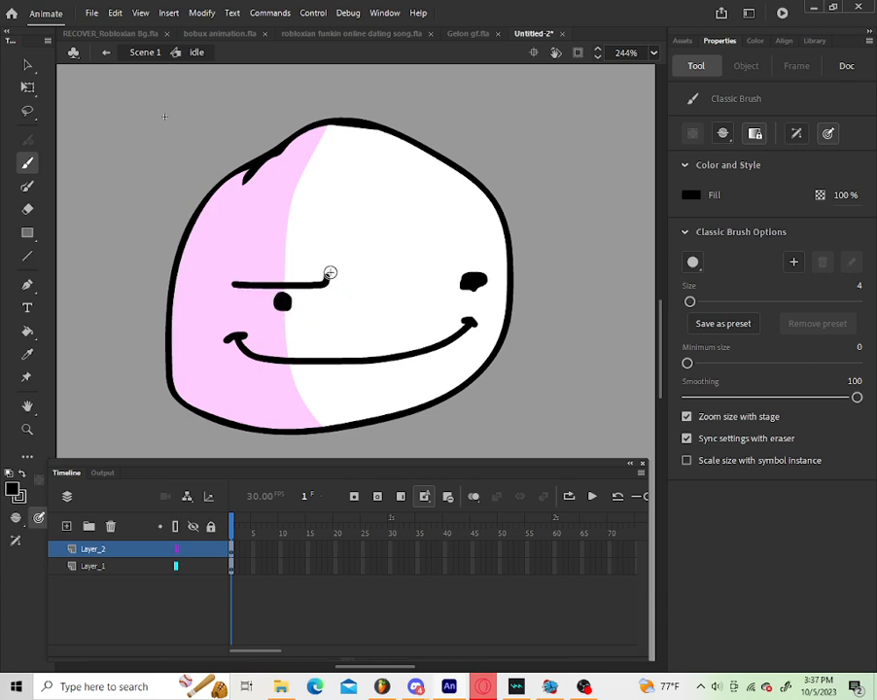
{"action": "key", "text": "ctrl+z"}
{"action": "left_click_drag", "start_coordinate": [235, 279], "coordinate": [301, 286]}
{"action": "key", "text": "ctrl+z"}
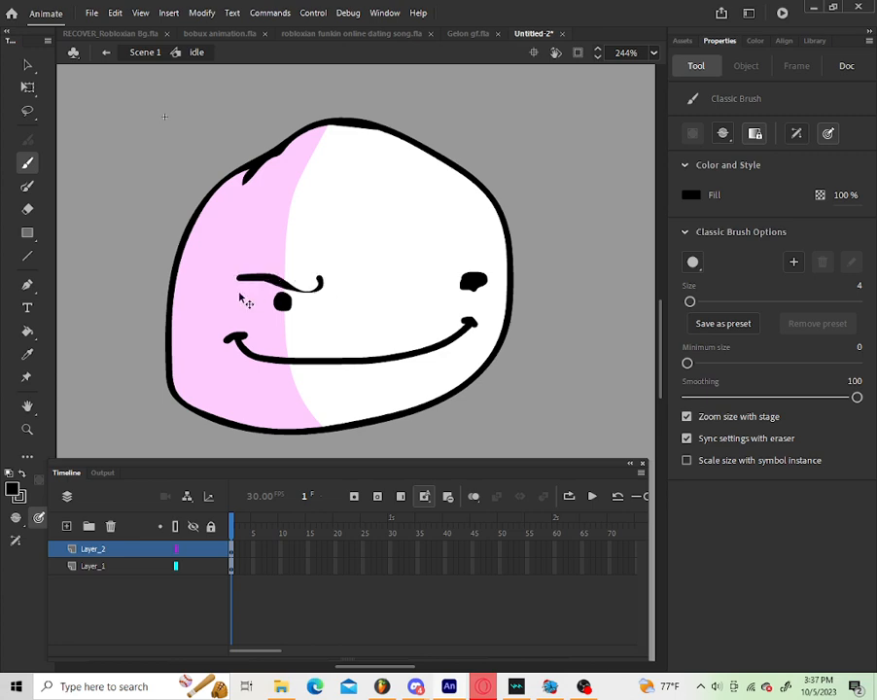
{"action": "left_click_drag", "start_coordinate": [224, 291], "coordinate": [279, 271]}
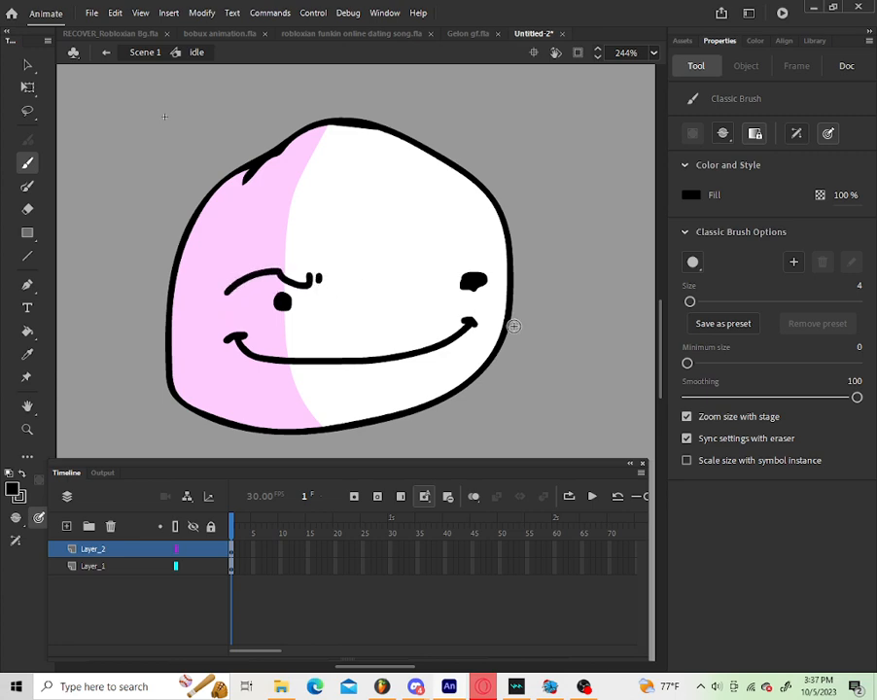
{"action": "key", "text": "ctrl+z"}
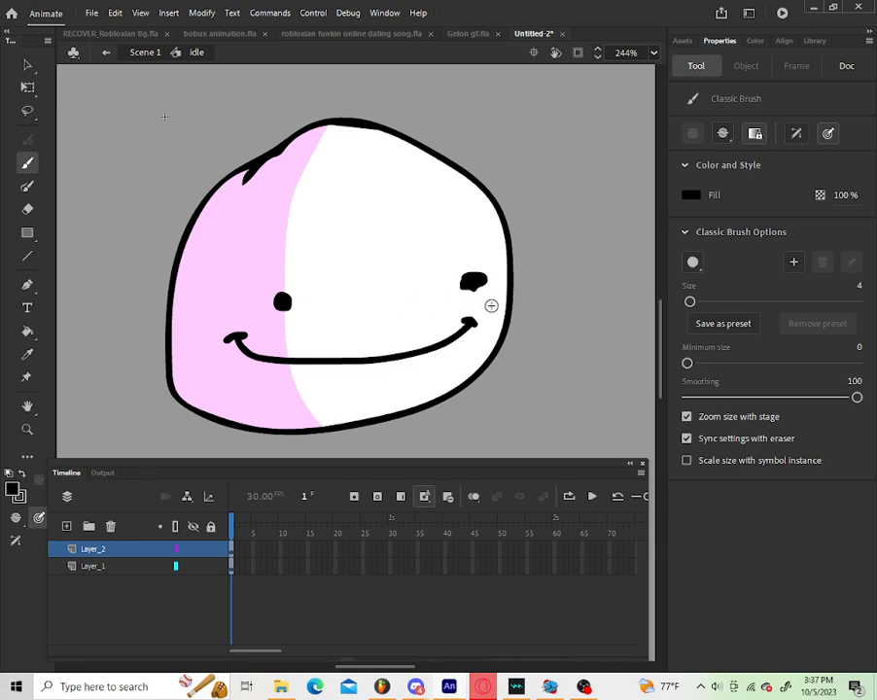
Step: Add a short black lash stroke to each eye, undoing the long trial stroke across the pink-side eye
{"action": "left_click_drag", "start_coordinate": [244, 308], "coordinate": [314, 295]}
{"action": "left_click_drag", "start_coordinate": [248, 284], "coordinate": [313, 316]}
{"action": "key", "text": "ctrl+z"}
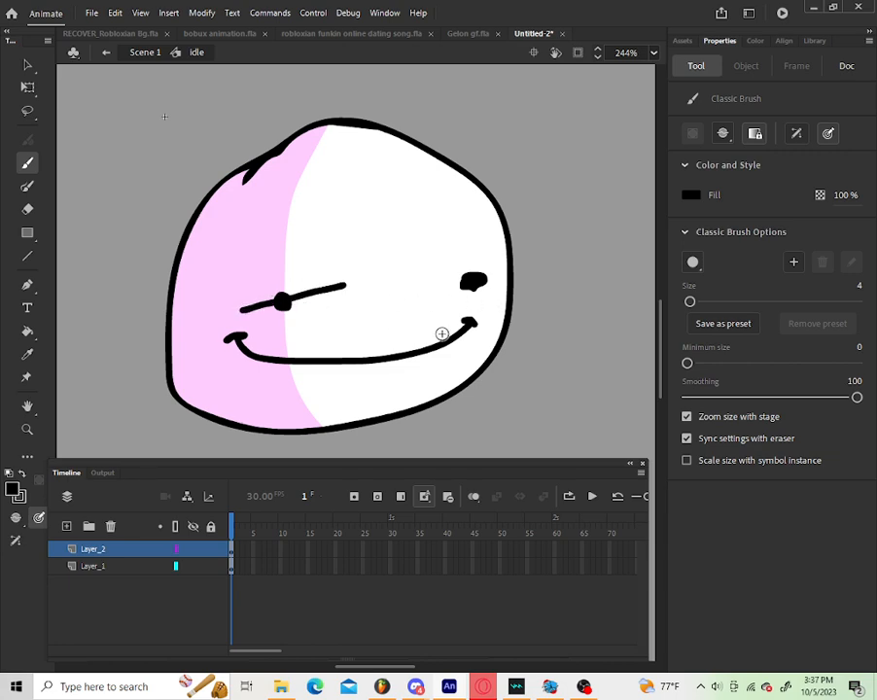
{"action": "key", "text": "ctrl+z"}
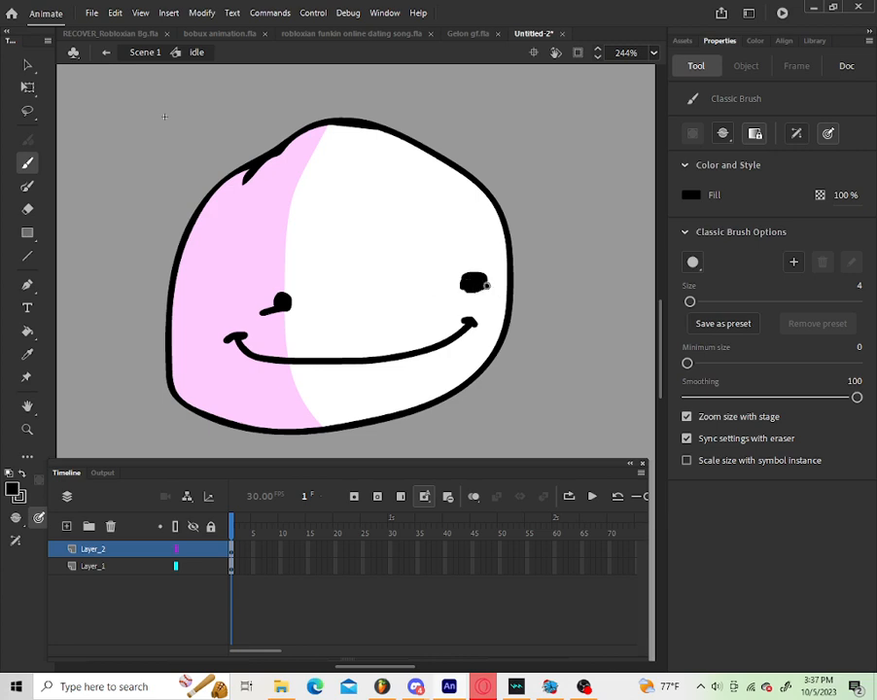
{"action": "scroll", "coordinate": [608, 408], "scroll_direction": "down", "scroll_amount": 3}
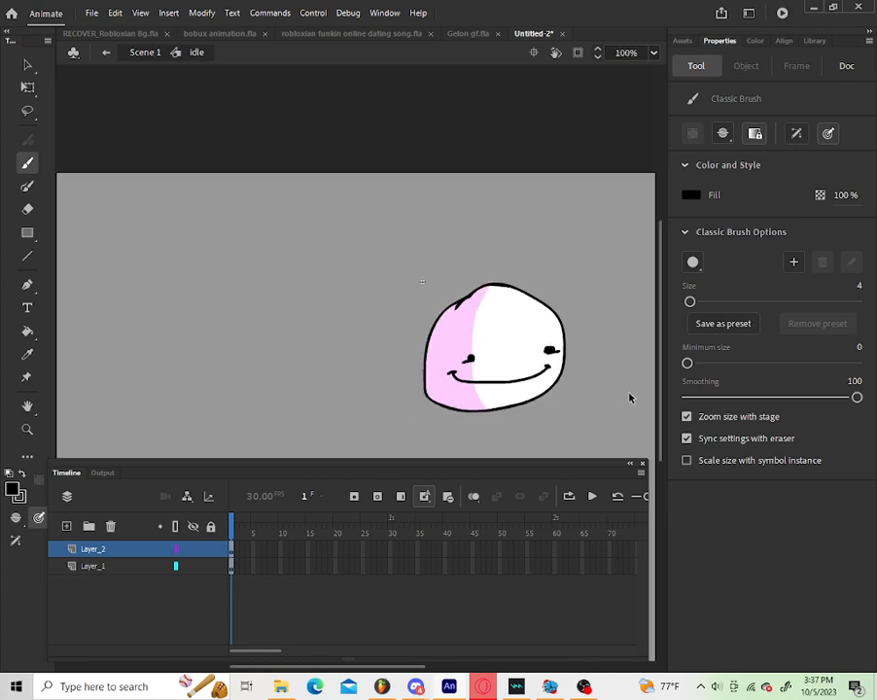
{"action": "scroll", "coordinate": [629, 396], "scroll_direction": "down", "scroll_amount": 3}
{"action": "scroll", "coordinate": [450, 375], "scroll_direction": "up", "scroll_amount": 3}
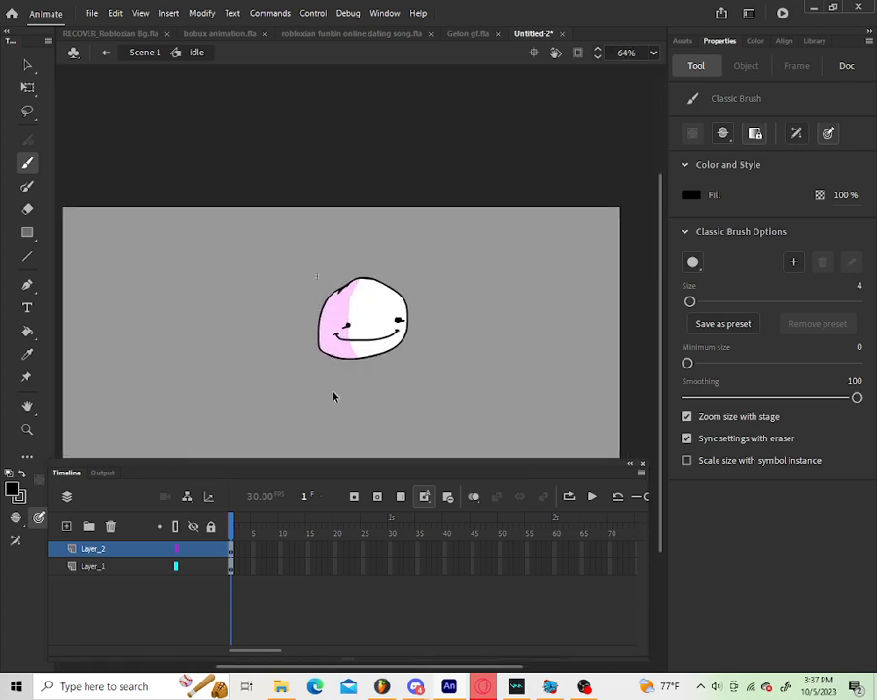
{"action": "scroll", "coordinate": [333, 396], "scroll_direction": "up", "scroll_amount": 3}
{"action": "scroll", "coordinate": [505, 274], "scroll_direction": "down", "scroll_amount": 1}
{"action": "scroll", "coordinate": [455, 272], "scroll_direction": "up", "scroll_amount": 2}
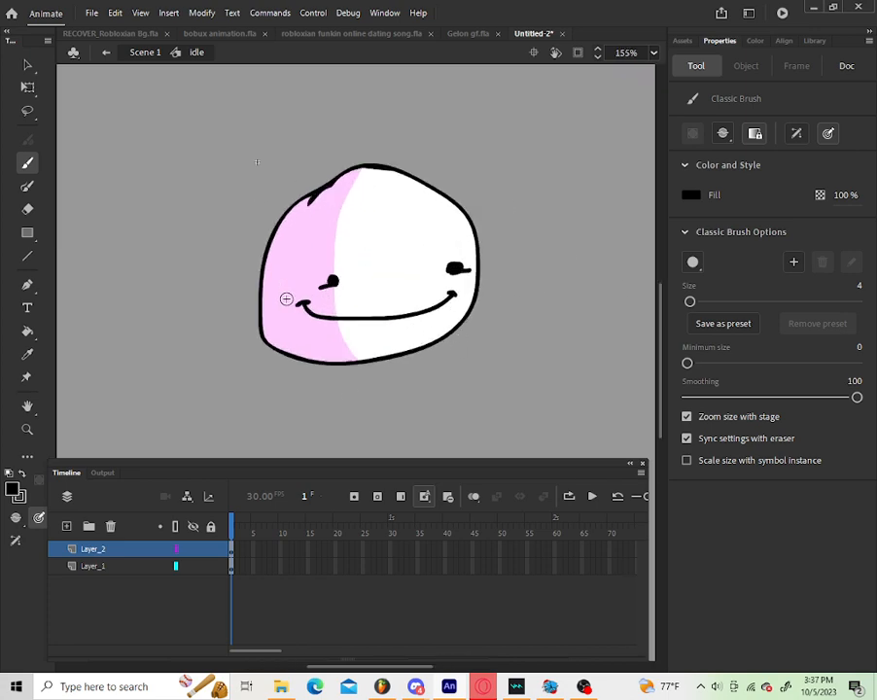
Step: Select the eyes and mouth on Layer_2 to check its contents, and select the whole character before clearing the selection
{"action": "left_click", "coordinate": [124, 551]}
{"action": "left_click", "coordinate": [27, 65]}
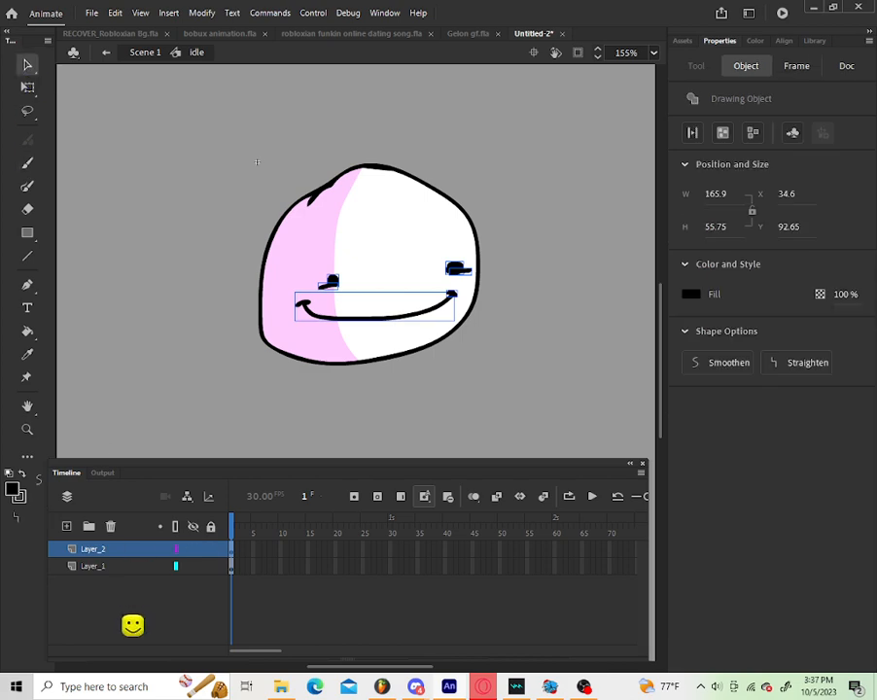
{"action": "left_click", "coordinate": [208, 407]}
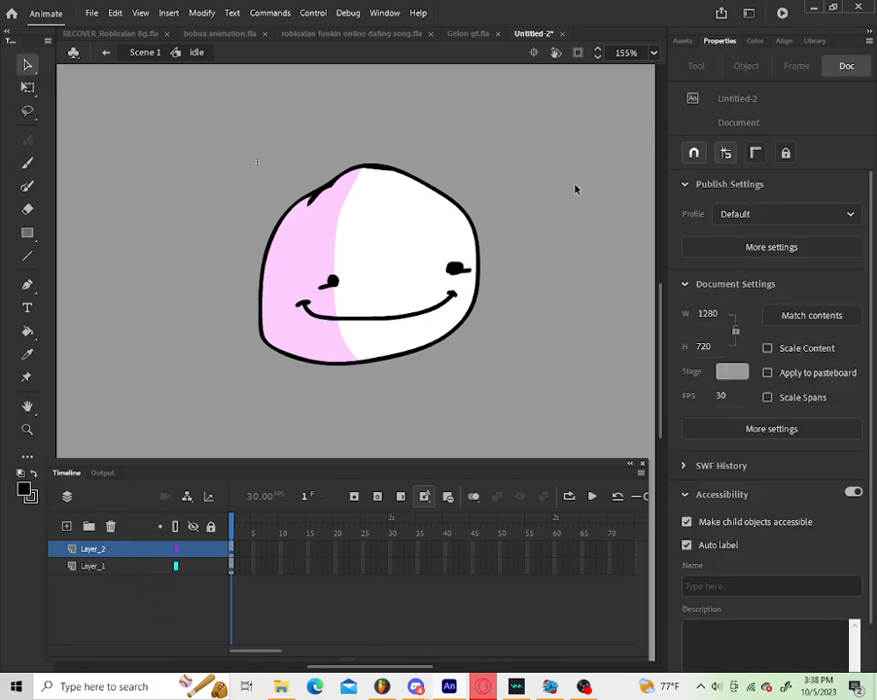
{"action": "left_click_drag", "start_coordinate": [574, 189], "coordinate": [255, 389]}
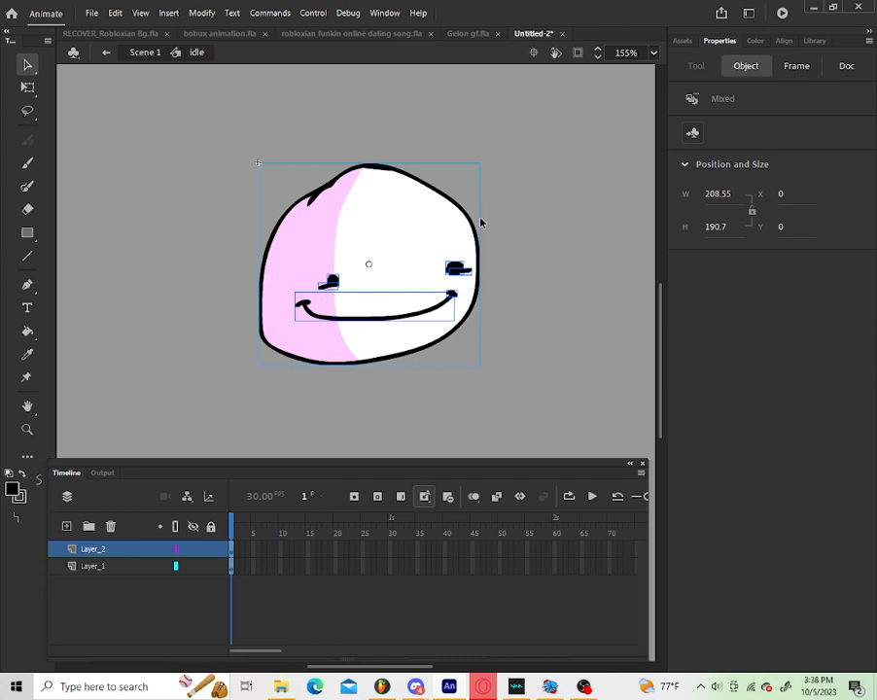
{"action": "left_click", "coordinate": [568, 225]}
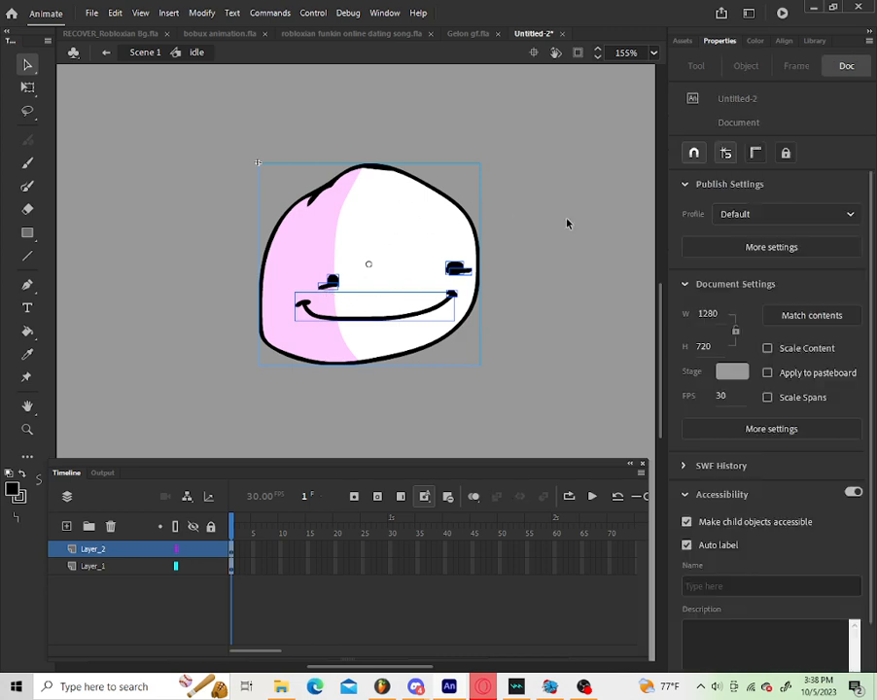
Step: Convert the eyes and mouth on Layer_2 into a graphic symbol named face
{"action": "left_click", "coordinate": [116, 554]}
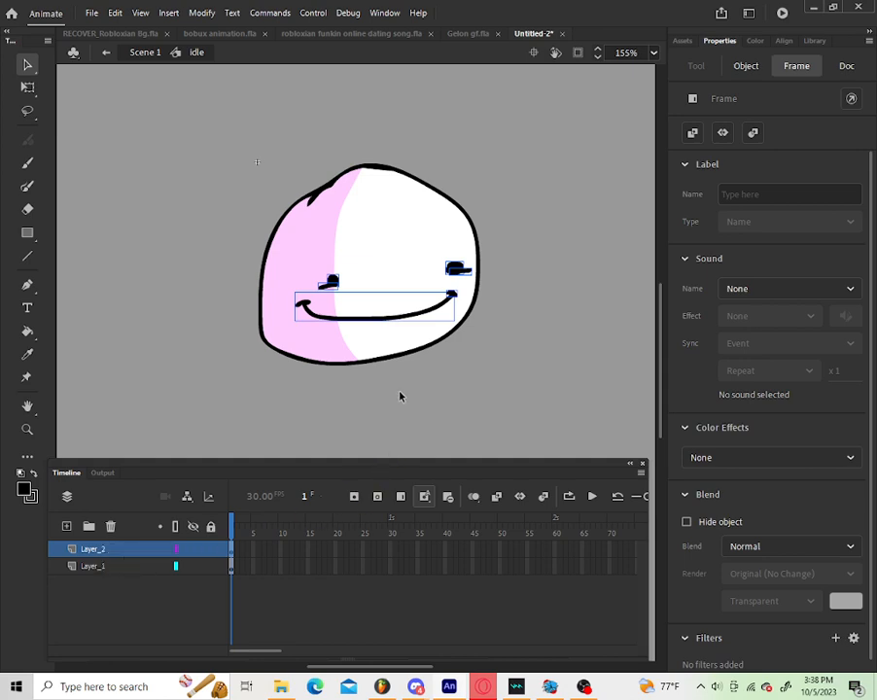
{"action": "right_click", "coordinate": [347, 290]}
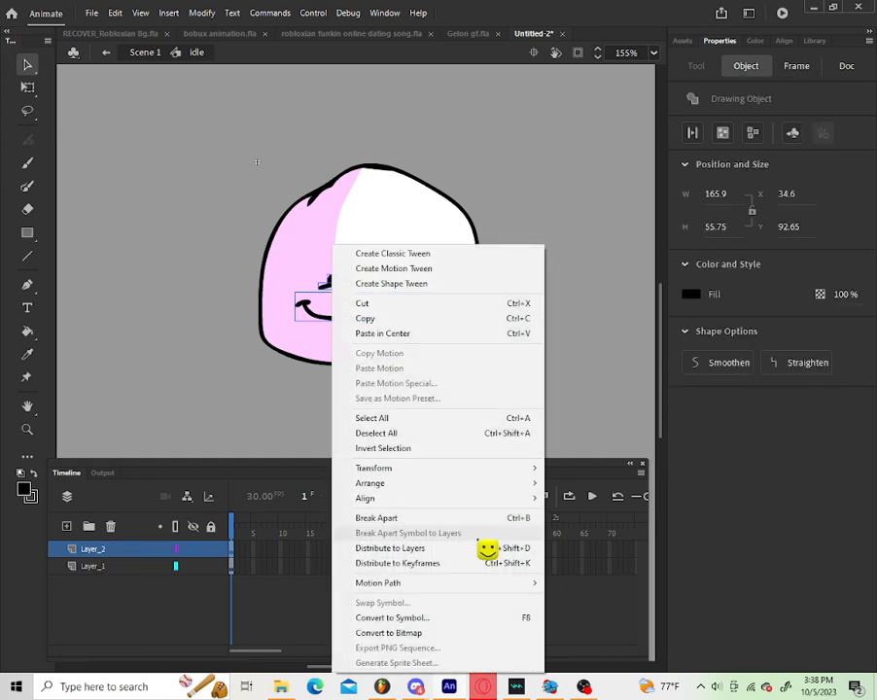
{"action": "left_click", "coordinate": [467, 615]}
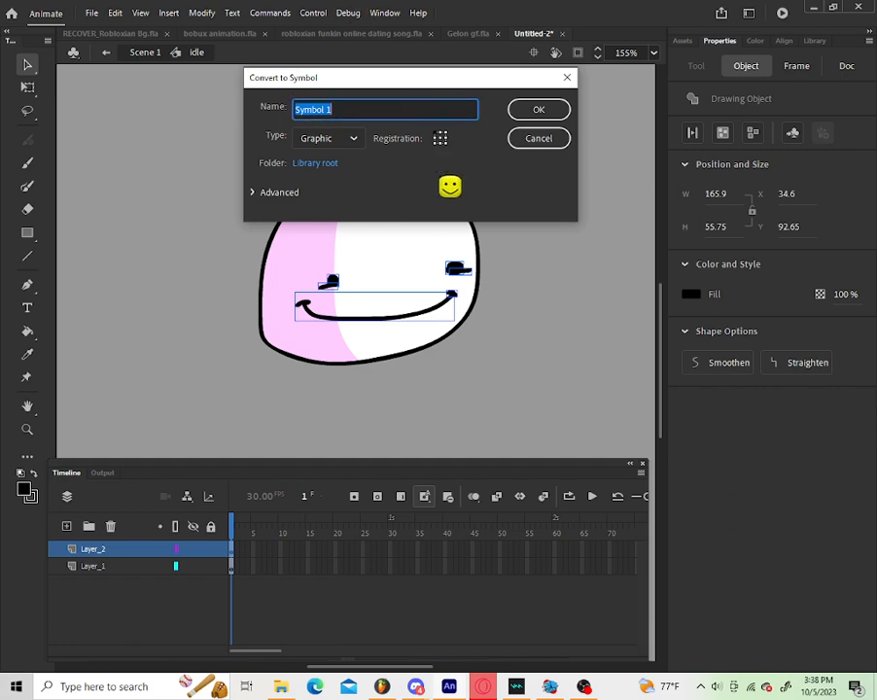
{"action": "type", "text": "face"}
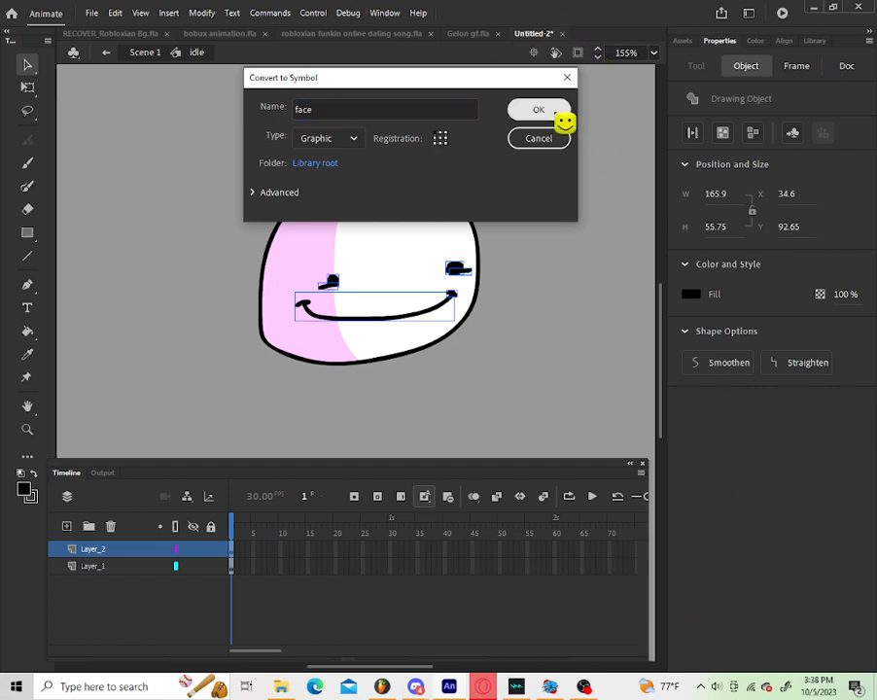
{"action": "left_click", "coordinate": [541, 111]}
{"action": "left_click", "coordinate": [517, 331]}
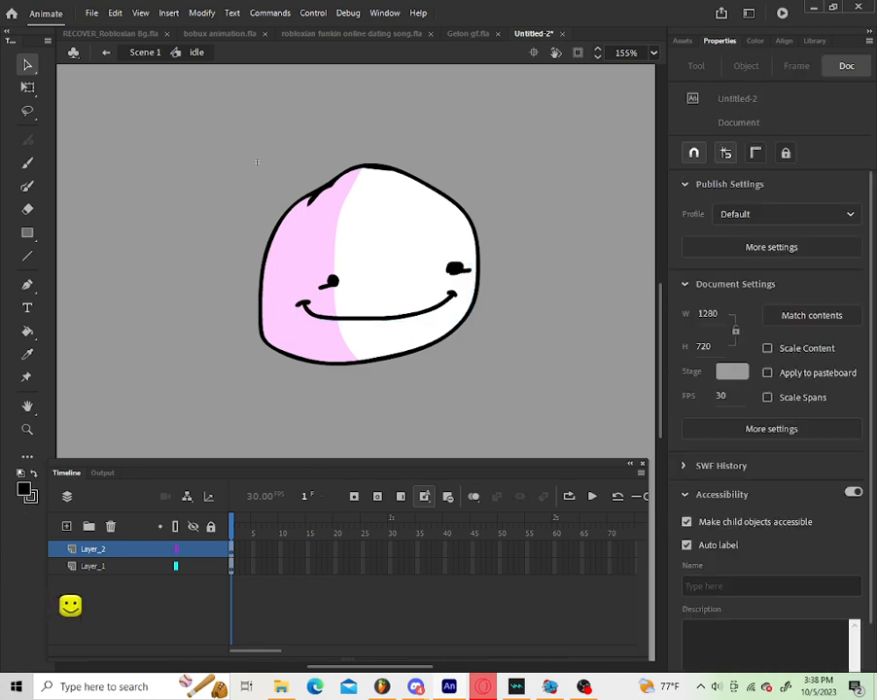
Step: Add a new layer and place it beneath Layer_1 at the bottom of the layer stack
{"action": "left_click", "coordinate": [117, 566]}
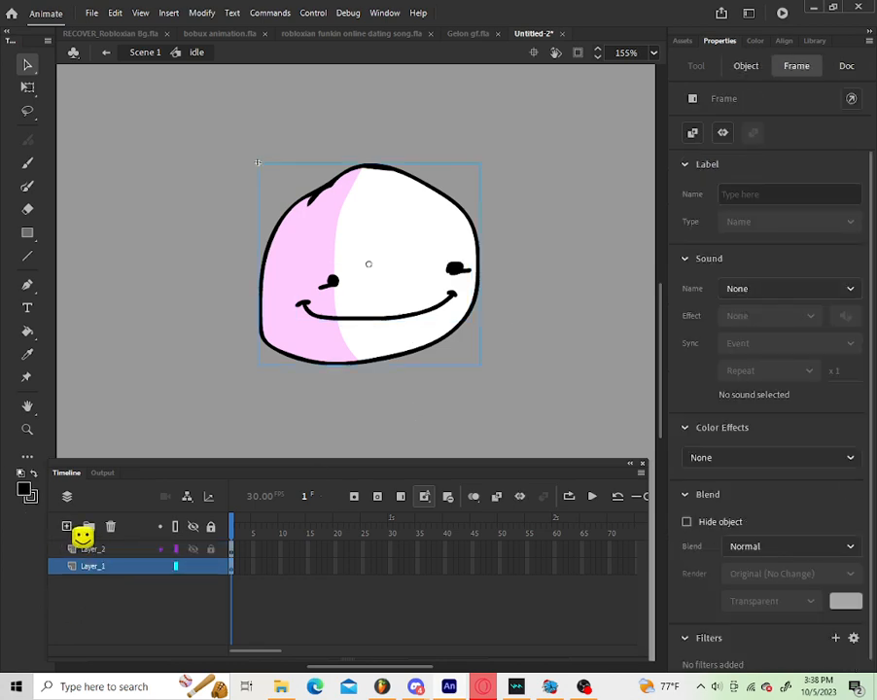
{"action": "left_click", "coordinate": [69, 524]}
{"action": "left_click_drag", "start_coordinate": [111, 569], "coordinate": [119, 611]}
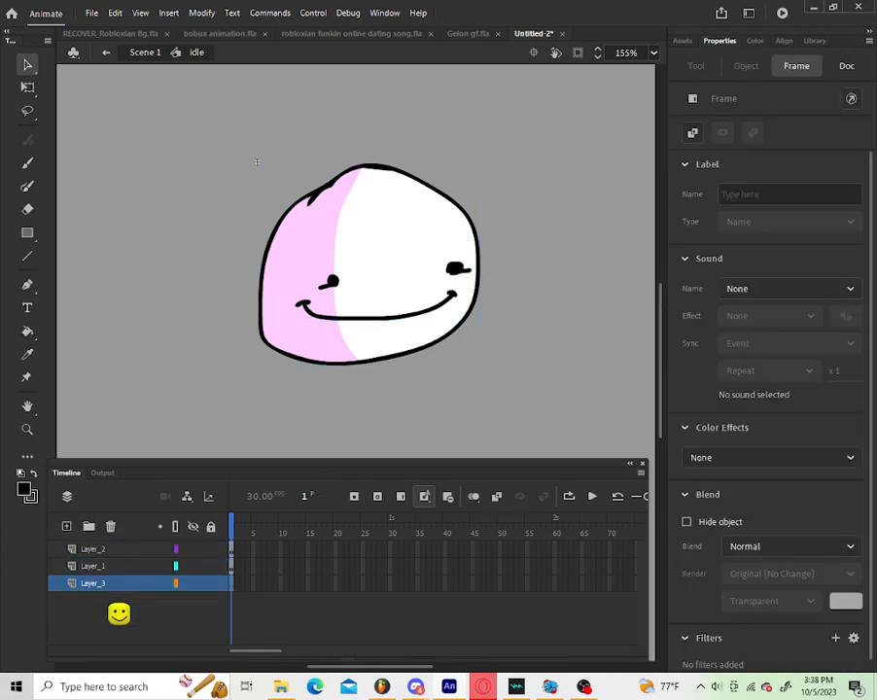
Step: Draw a black four-sided torso outline below the head on Layer_3 with the size 4 Classic Brush, closing its lower corner
{"action": "left_click", "coordinate": [29, 176]}
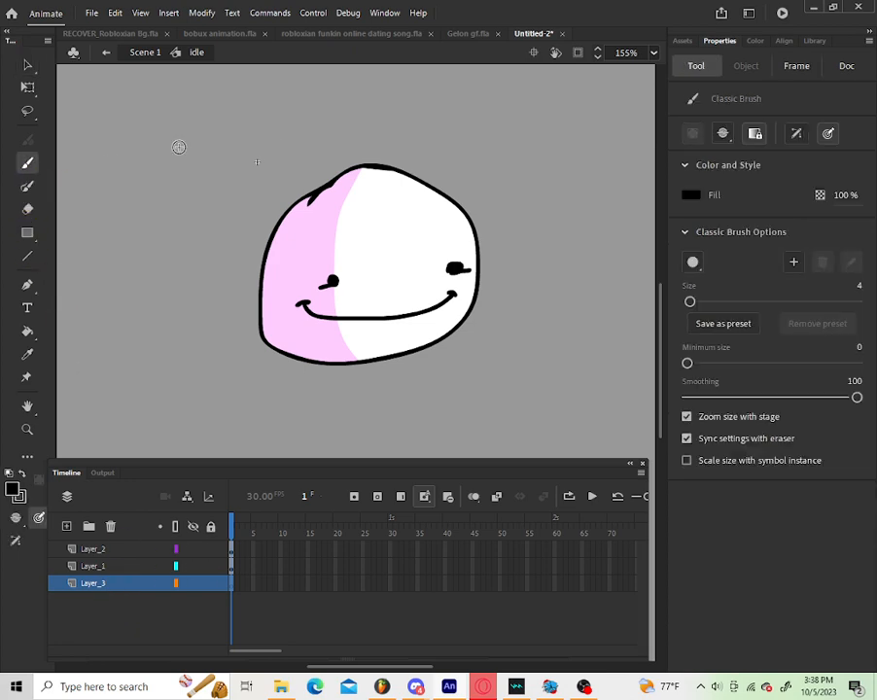
{"action": "scroll", "coordinate": [360, 136], "scroll_direction": "down", "scroll_amount": 5}
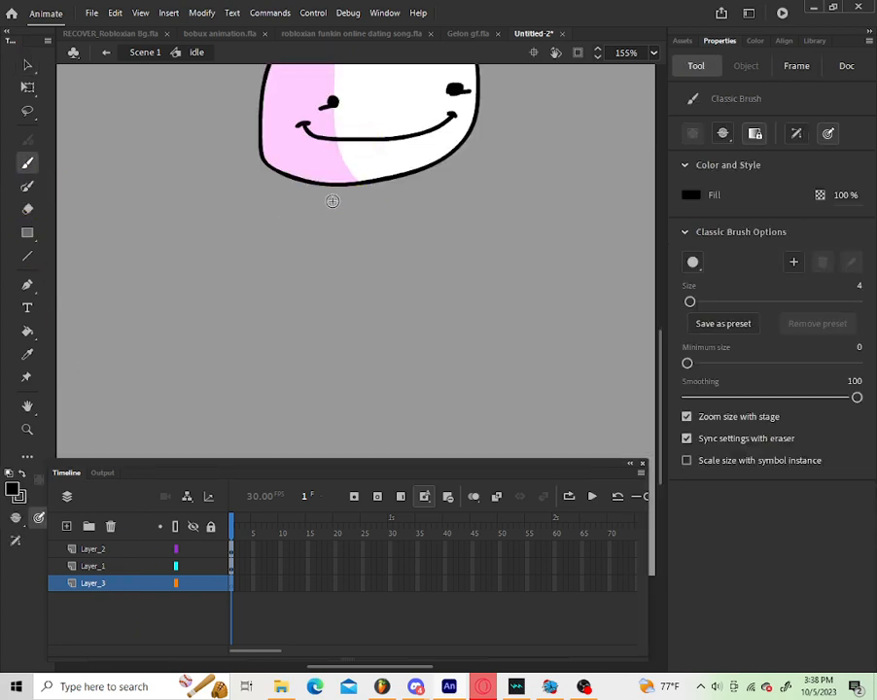
{"action": "left_click_drag", "start_coordinate": [392, 216], "coordinate": [393, 305]}
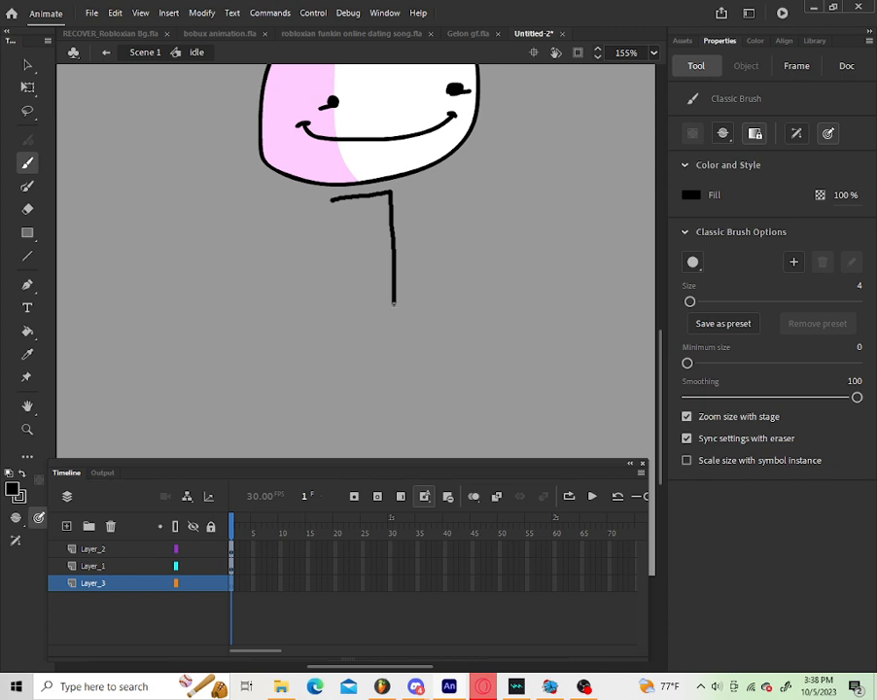
{"action": "left_click_drag", "start_coordinate": [316, 310], "coordinate": [315, 310]}
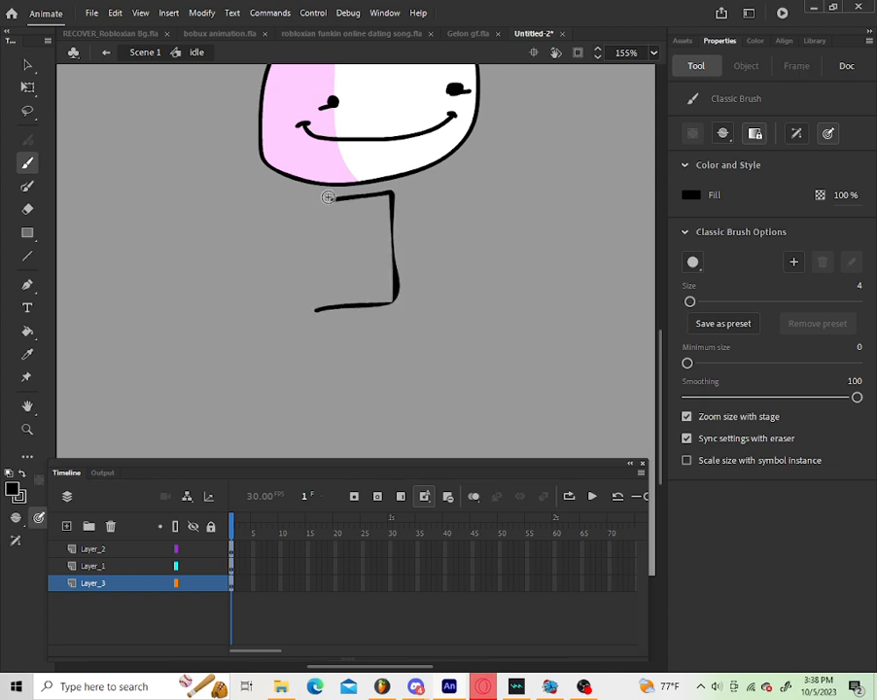
{"action": "left_click_drag", "start_coordinate": [333, 199], "coordinate": [318, 258]}
{"action": "scroll", "coordinate": [319, 263], "scroll_direction": "down", "scroll_amount": 4}
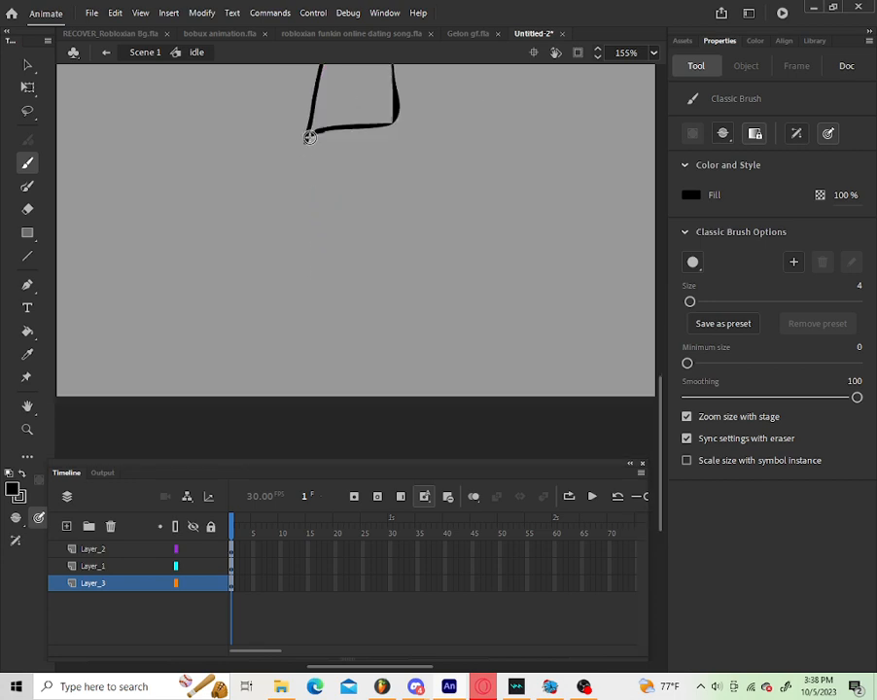
{"action": "scroll", "coordinate": [318, 277], "scroll_direction": "up", "scroll_amount": 4}
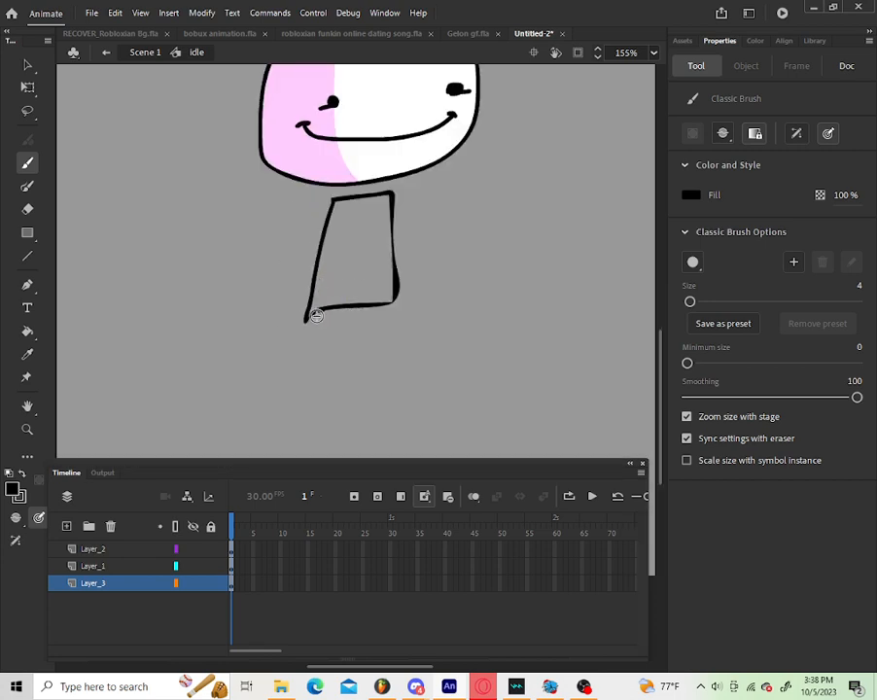
Step: Draw a long black leg with a flat solid foot from each lower corner of the torso, undoing the first leg attempt
{"action": "scroll", "coordinate": [312, 179], "scroll_direction": "down", "scroll_amount": 4}
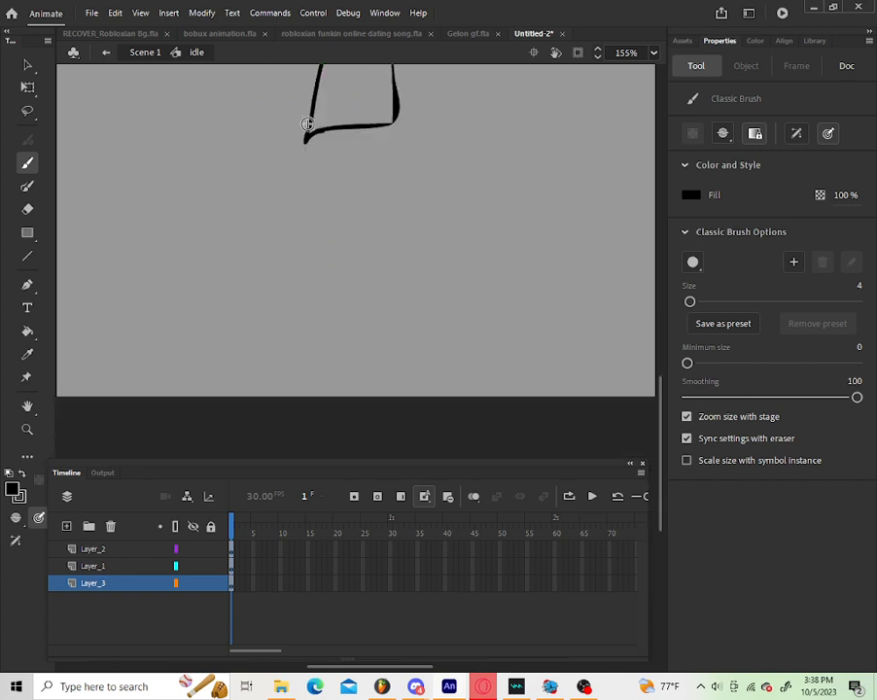
{"action": "left_click_drag", "start_coordinate": [307, 137], "coordinate": [278, 248]}
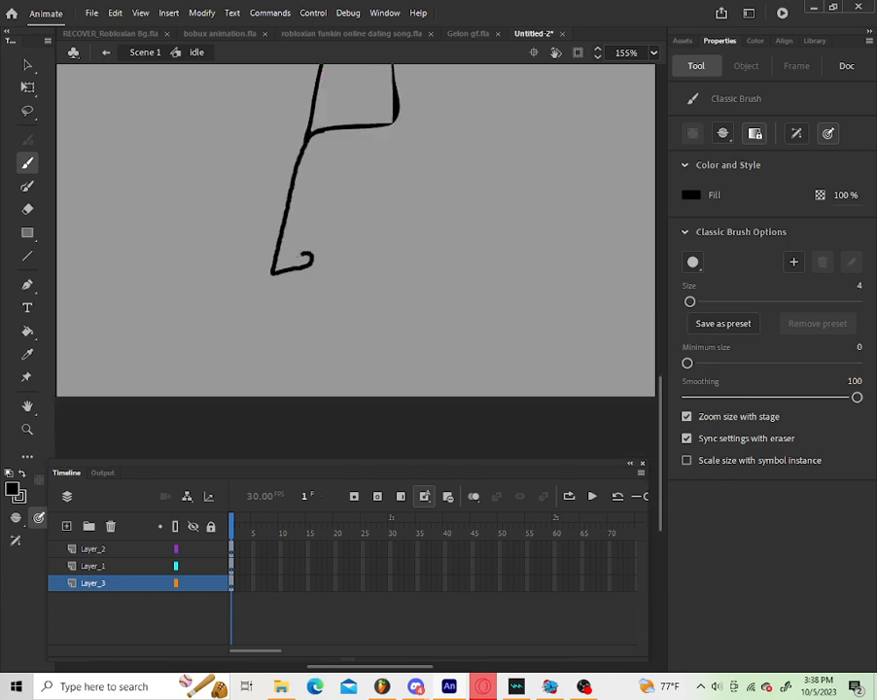
{"action": "key", "text": "ctrl+z"}
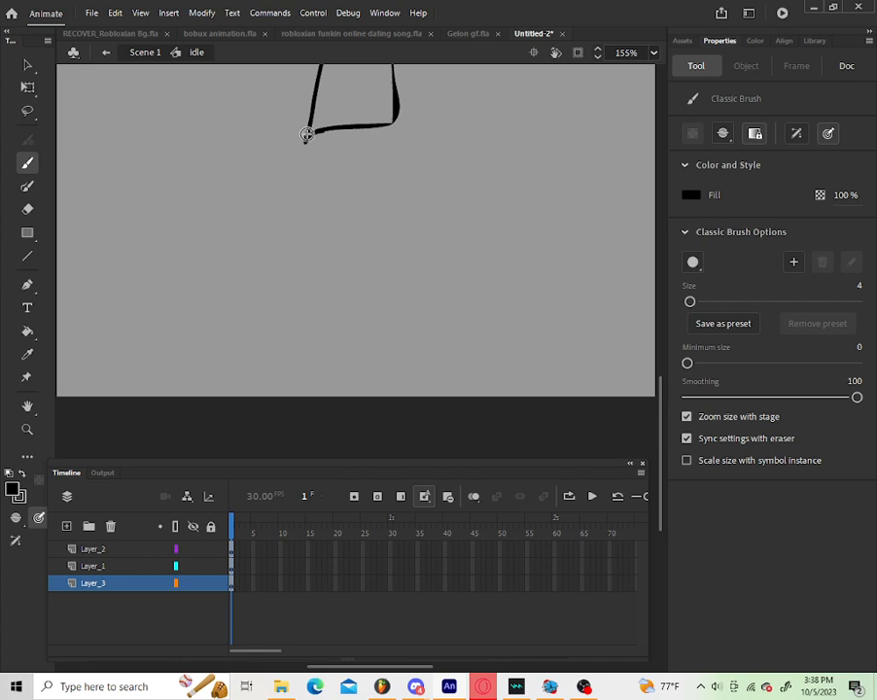
{"action": "left_click_drag", "start_coordinate": [306, 135], "coordinate": [275, 267]}
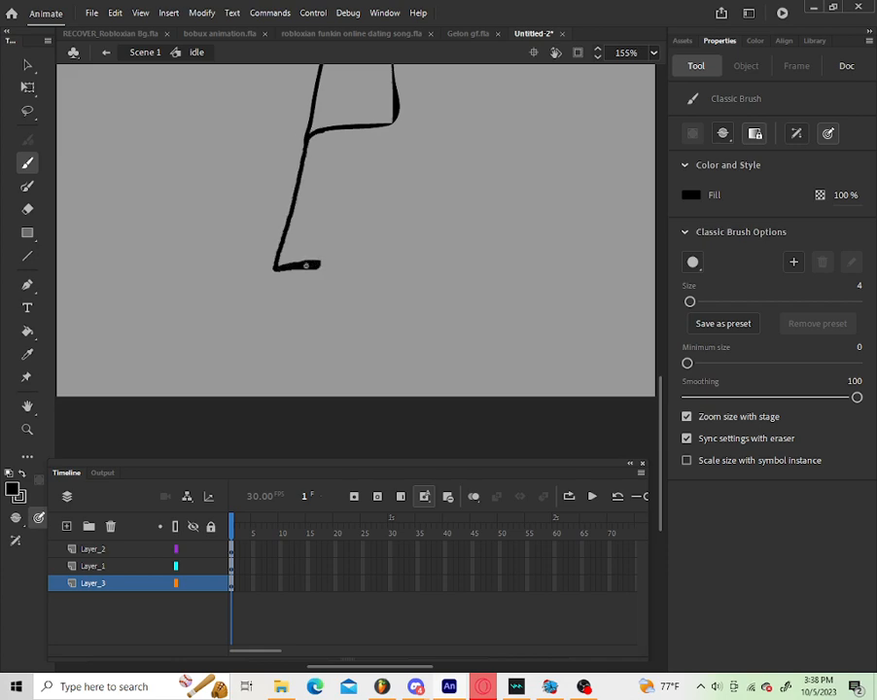
{"action": "left_click_drag", "start_coordinate": [305, 266], "coordinate": [301, 265]}
{"action": "left_click_drag", "start_coordinate": [398, 115], "coordinate": [382, 231]}
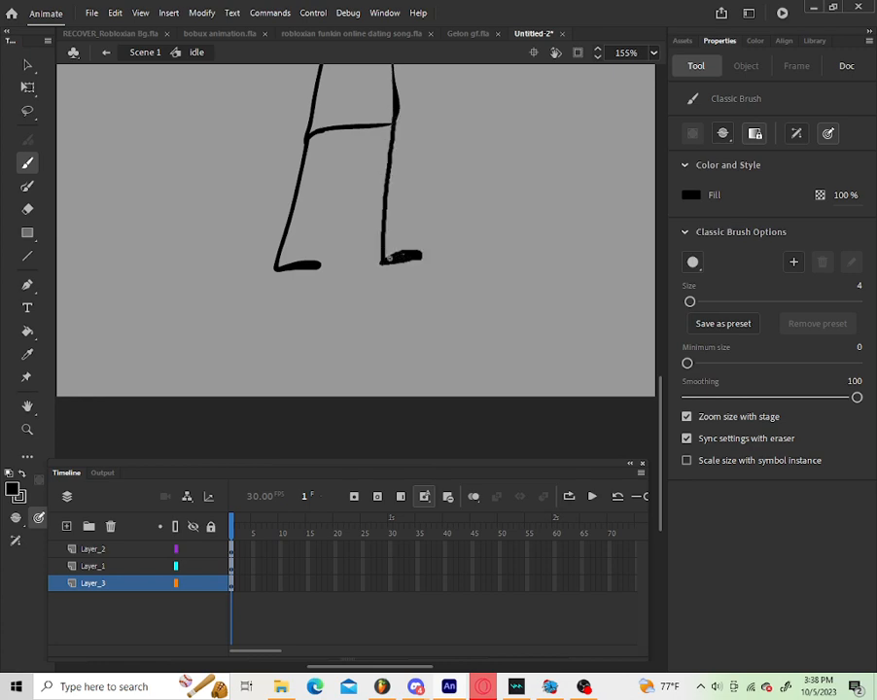
Step: Trace the torso's inner edge in white with the Classic Brush in Paint Inside mode, and fill the torso white
{"action": "scroll", "coordinate": [415, 256], "scroll_direction": "up", "scroll_amount": 5}
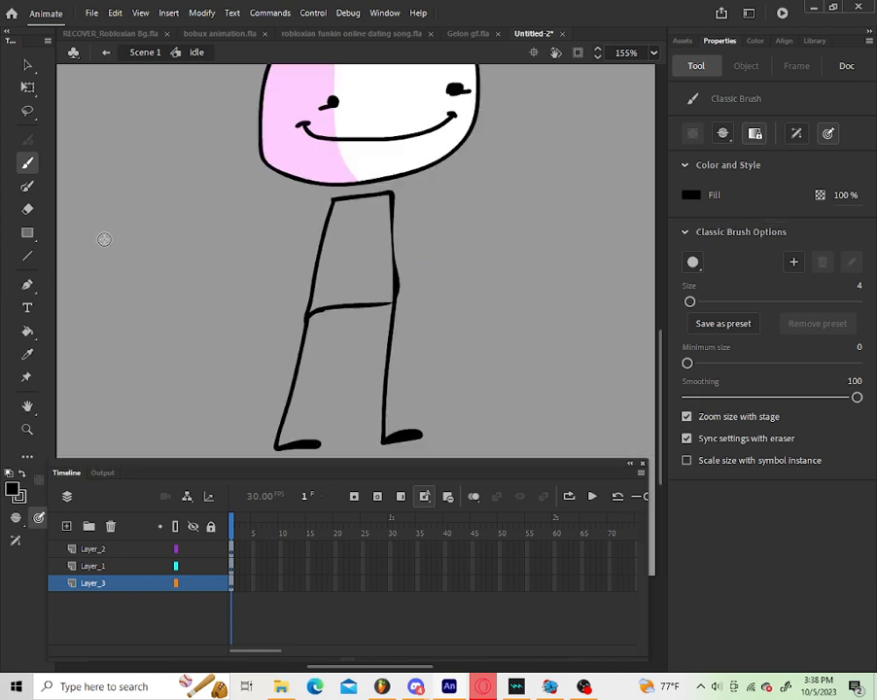
{"action": "left_click", "coordinate": [27, 331]}
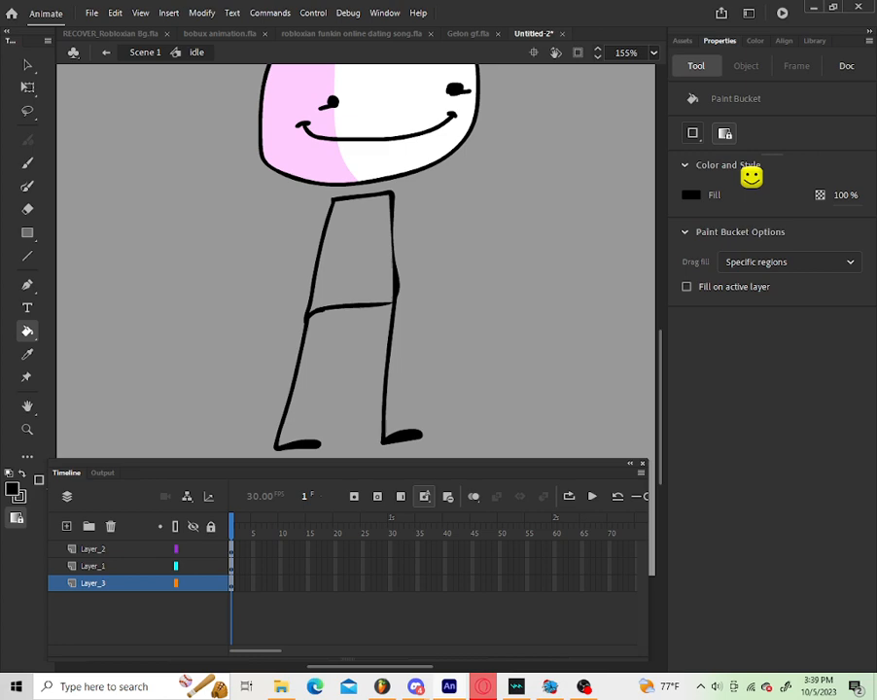
{"action": "left_click", "coordinate": [696, 197]}
{"action": "left_click", "coordinate": [480, 276]}
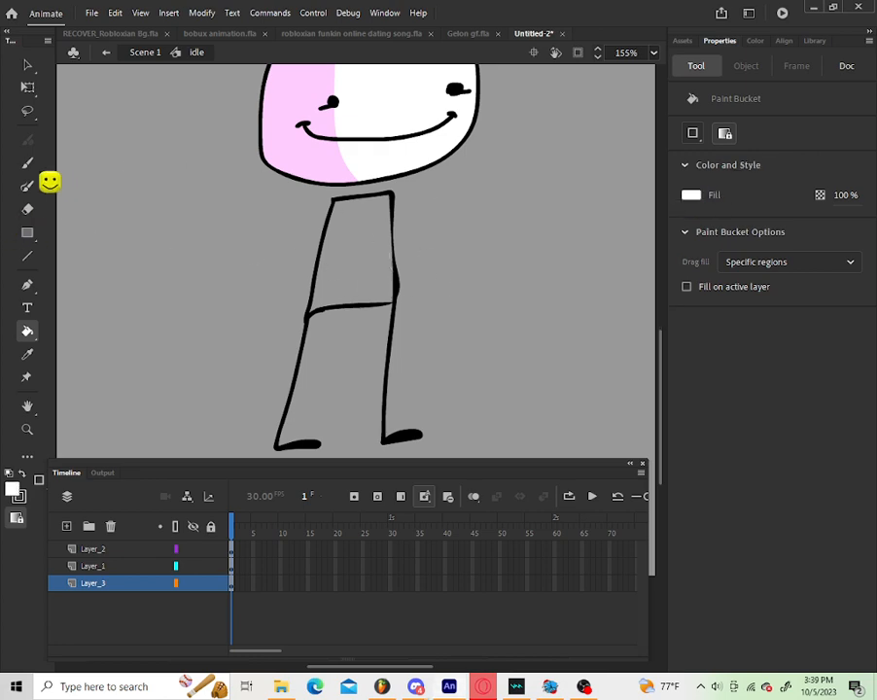
{"action": "left_click", "coordinate": [27, 162]}
{"action": "left_click", "coordinate": [755, 133]}
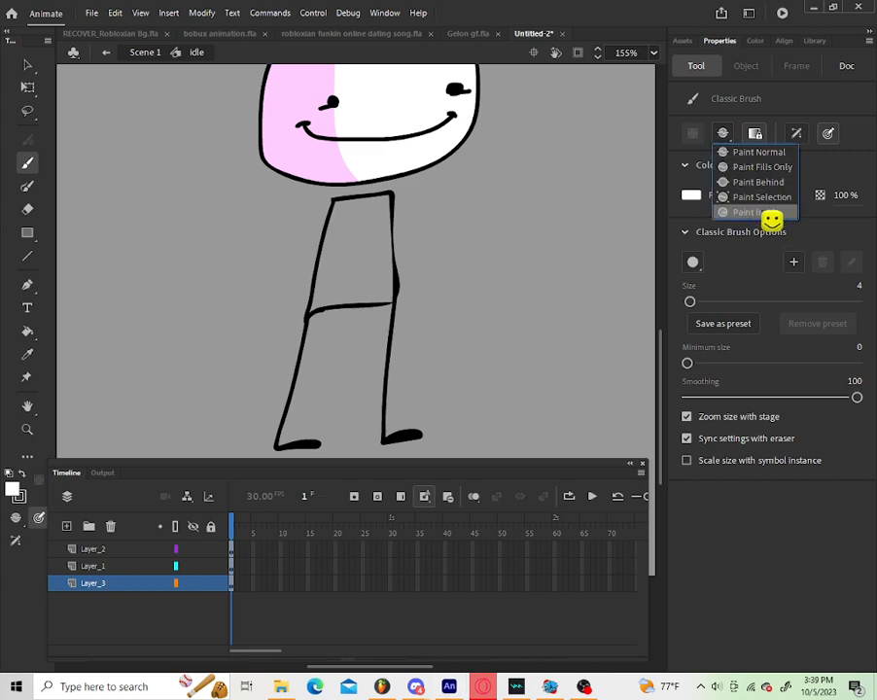
{"action": "left_click", "coordinate": [765, 213]}
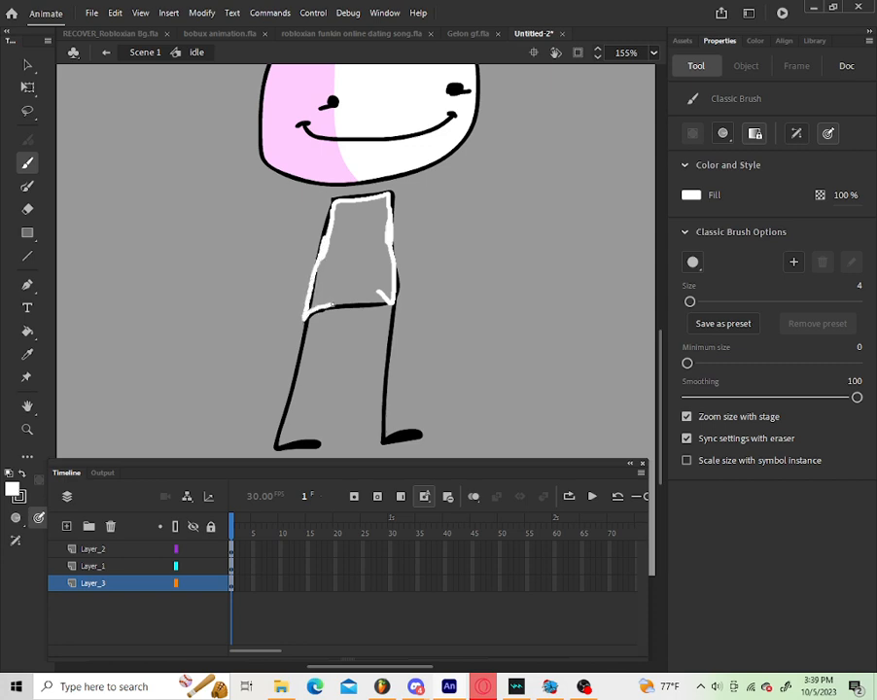
{"action": "left_click_drag", "start_coordinate": [381, 301], "coordinate": [390, 302]}
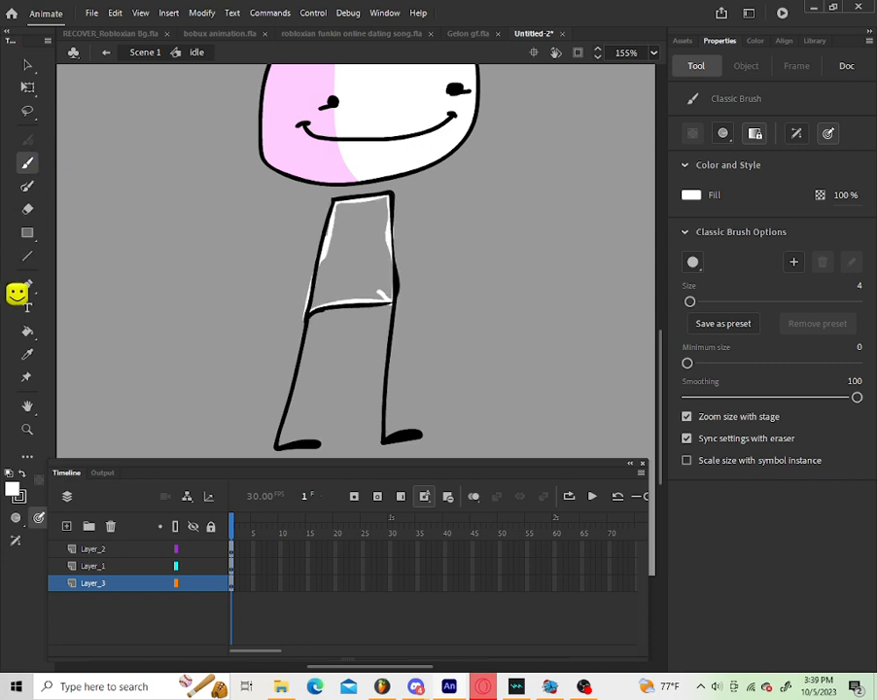
{"action": "left_click", "coordinate": [30, 331]}
{"action": "left_click", "coordinate": [379, 283]}
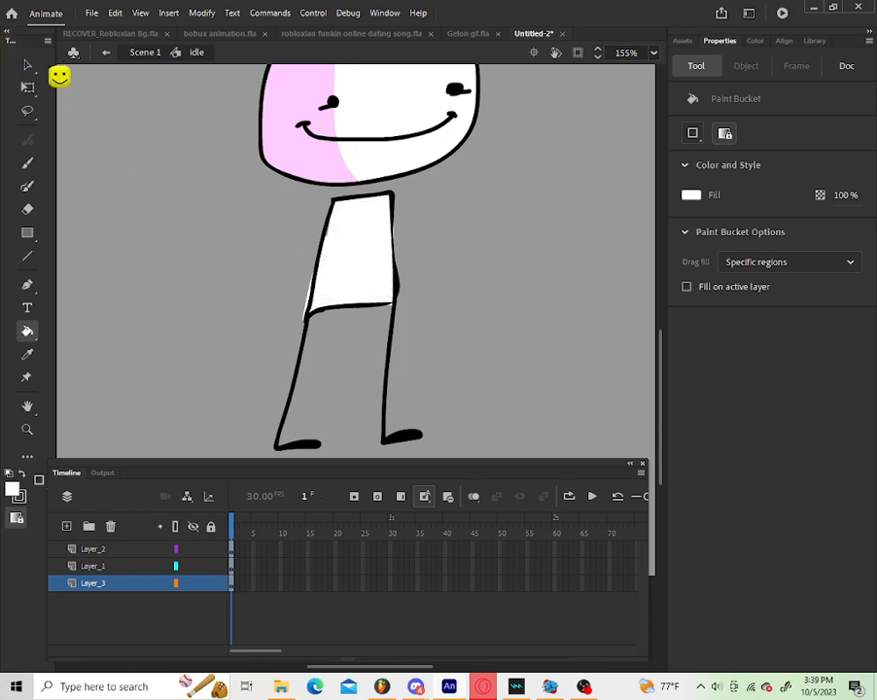
Step: Try moving the torso's slanted outline stroke away from the body, undo the move and clear the selection
{"action": "left_click", "coordinate": [27, 64]}
{"action": "left_click", "coordinate": [308, 310]}
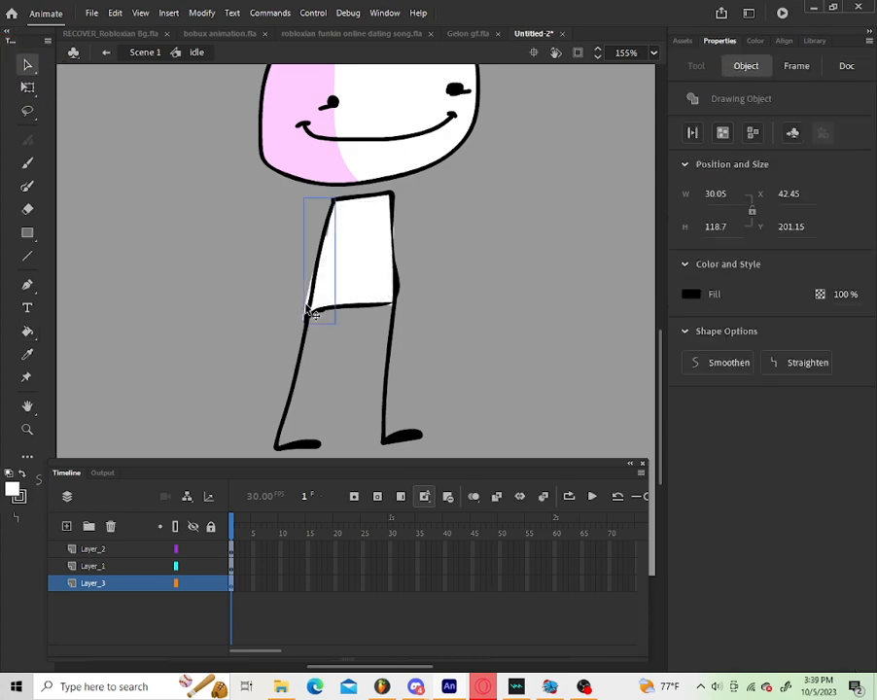
{"action": "left_click_drag", "start_coordinate": [313, 315], "coordinate": [239, 307]}
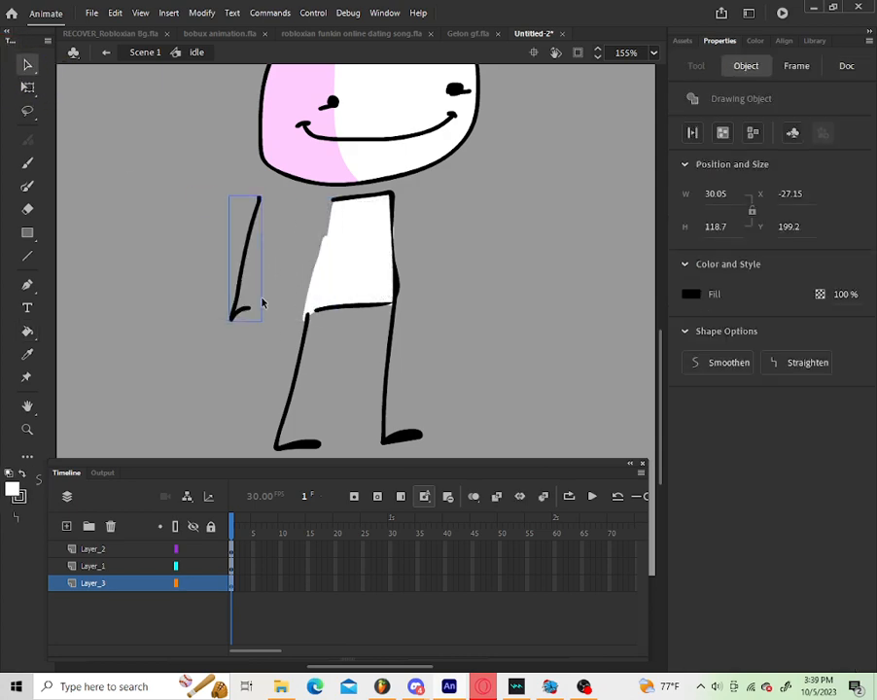
{"action": "key", "text": "ctrl+z"}
{"action": "left_click", "coordinate": [362, 285]}
{"action": "left_click", "coordinate": [471, 249]}
Step: Sample the head's pink, paint a curved shading edge inside the torso, and fill the side matching the head's shading pink
{"action": "left_click", "coordinate": [27, 186]}
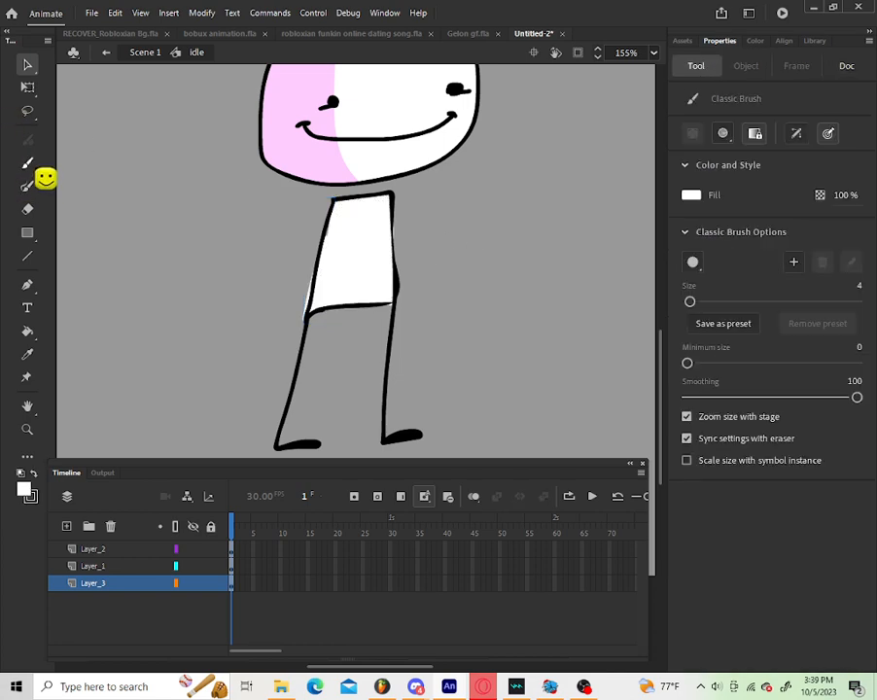
{"action": "left_click", "coordinate": [723, 133]}
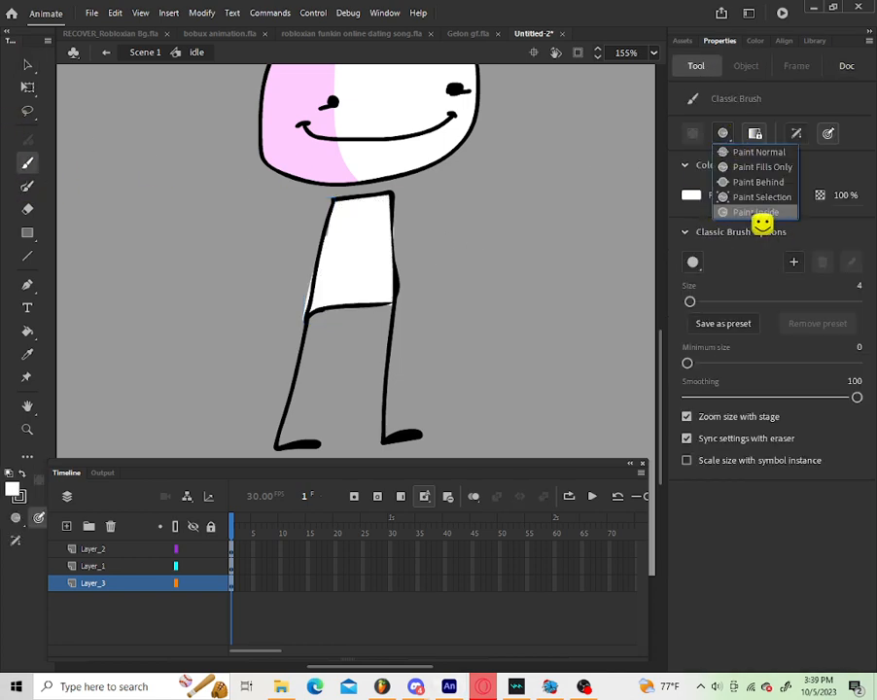
{"action": "left_click", "coordinate": [718, 210]}
{"action": "left_click", "coordinate": [692, 195]}
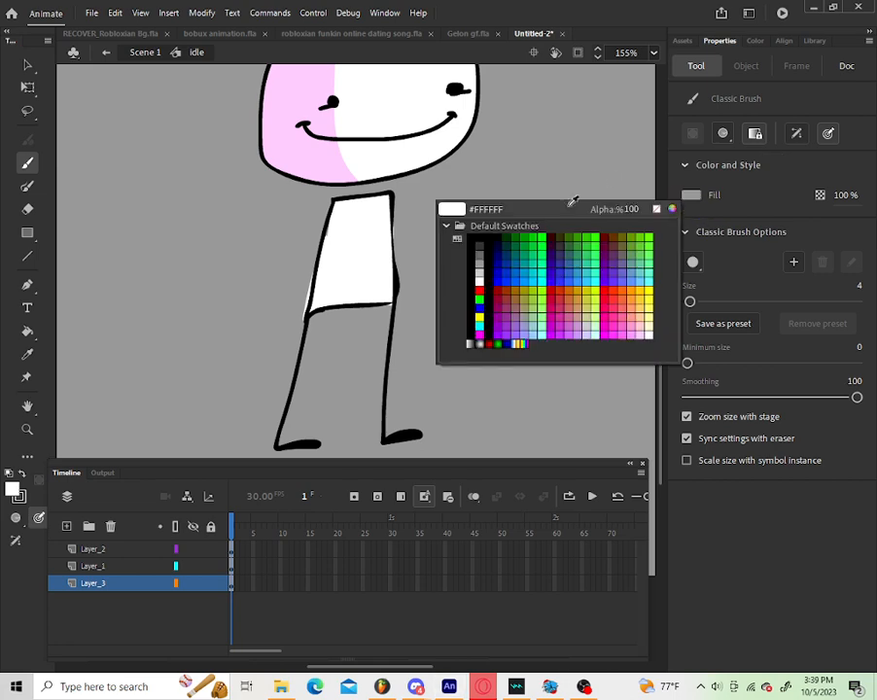
{"action": "left_click", "coordinate": [296, 142]}
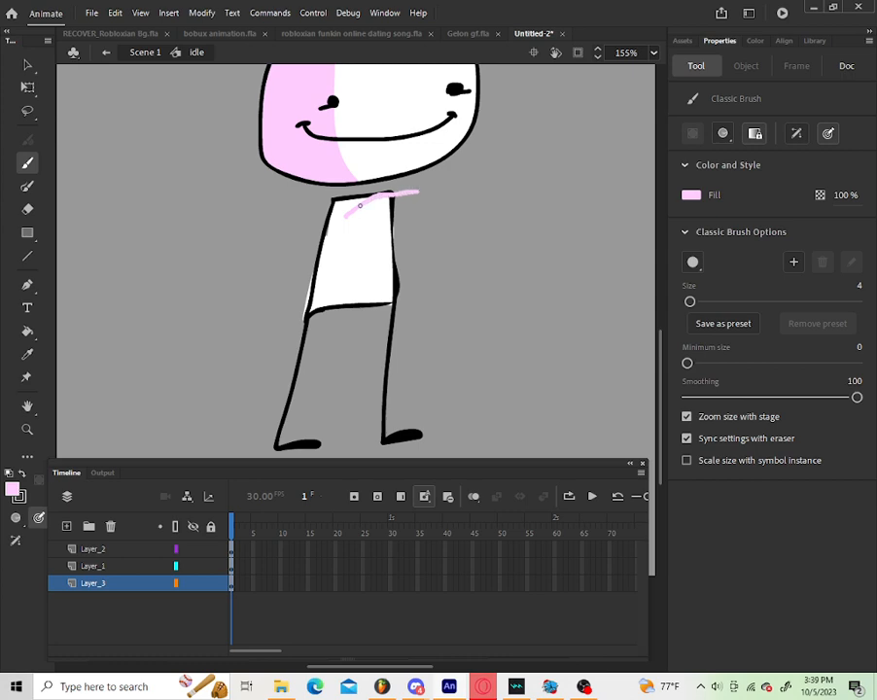
{"action": "left_click_drag", "start_coordinate": [338, 244], "coordinate": [506, 337]}
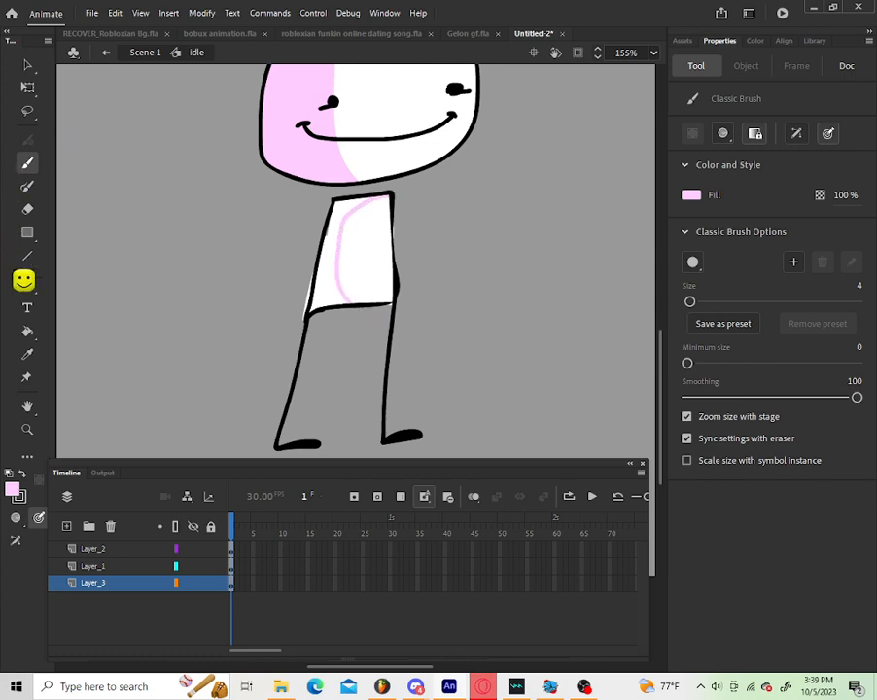
{"action": "left_click", "coordinate": [27, 331]}
{"action": "left_click", "coordinate": [340, 302]}
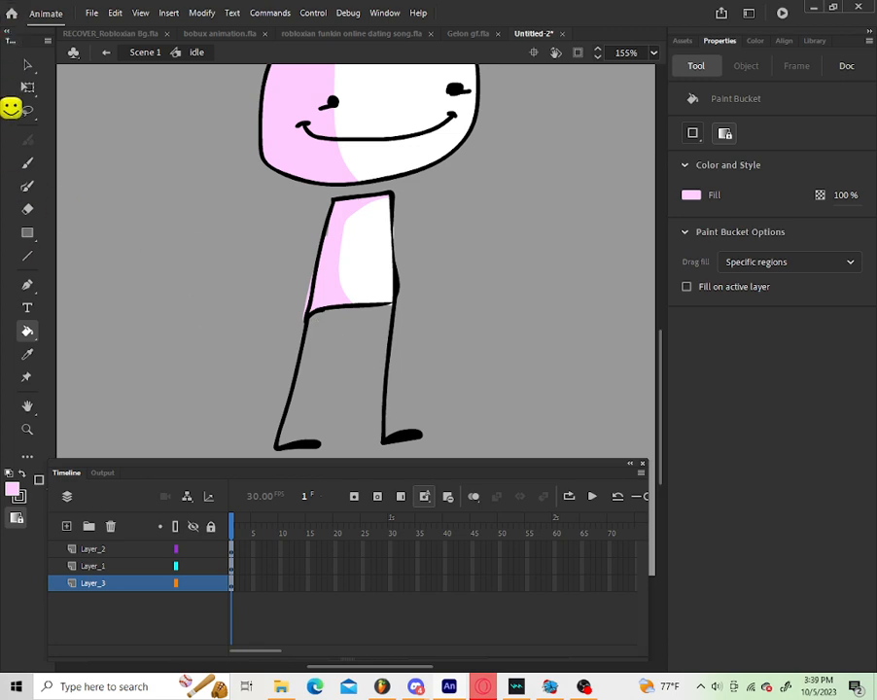
Step: Convert all the torso and leg artwork on Layer_3 into a graphic symbol named body
{"action": "left_click", "coordinate": [27, 64]}
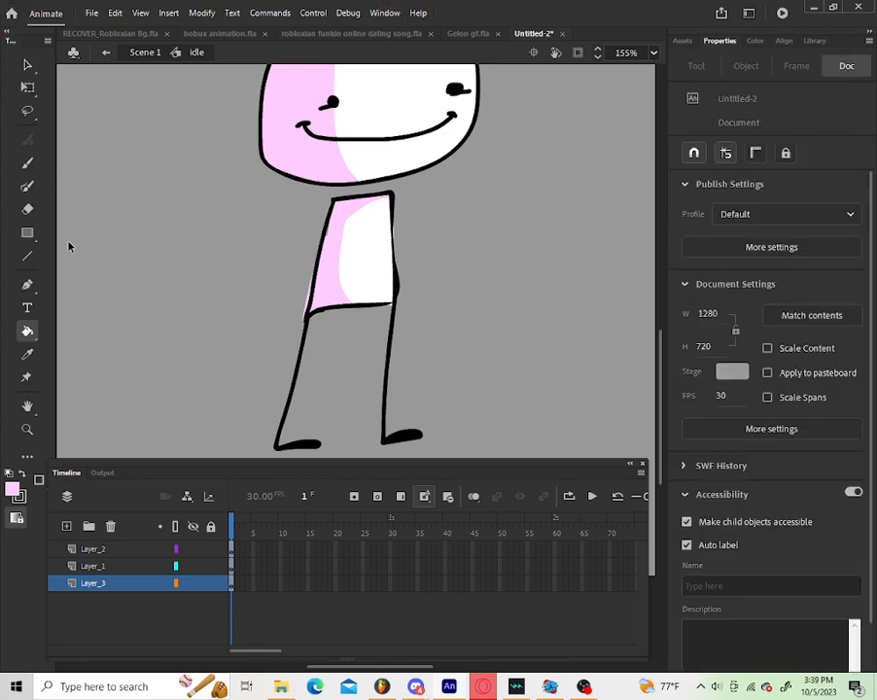
{"action": "left_click", "coordinate": [106, 587]}
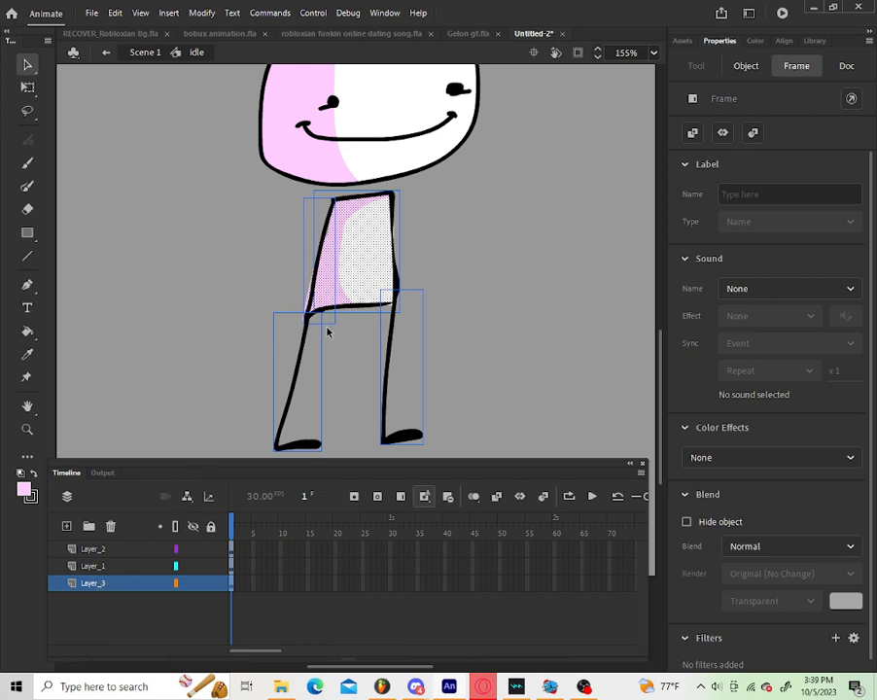
{"action": "right_click", "coordinate": [358, 260]}
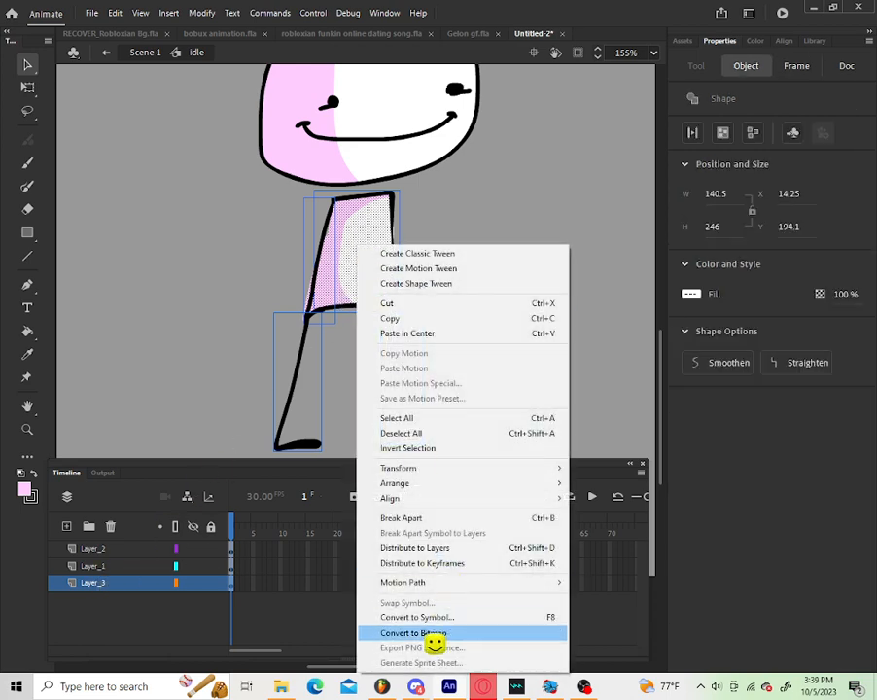
{"action": "left_click", "coordinate": [441, 612]}
{"action": "type", "text": "bo"}
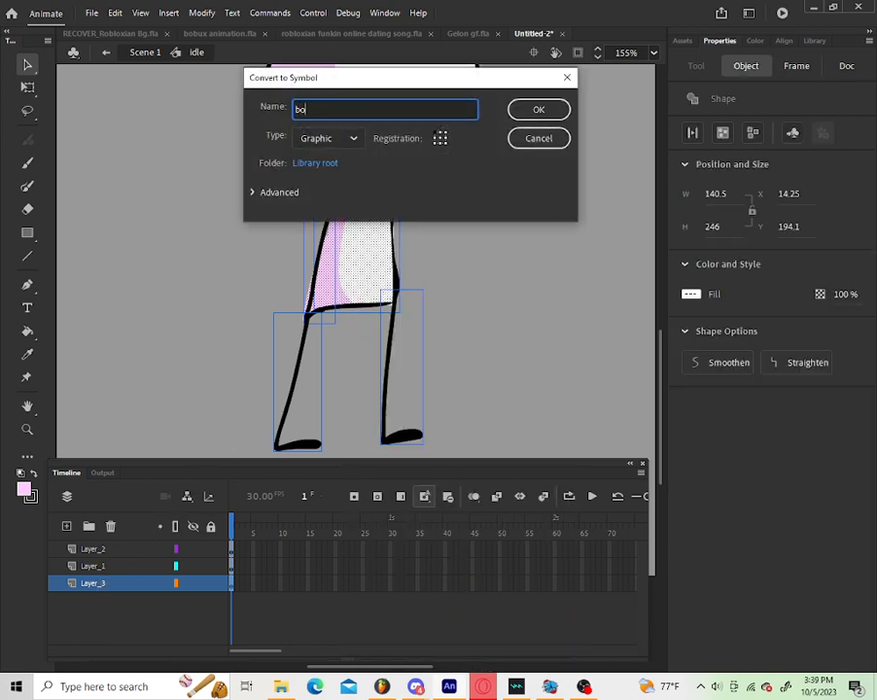
{"action": "type", "text": "dy"}
{"action": "key", "text": "Return"}
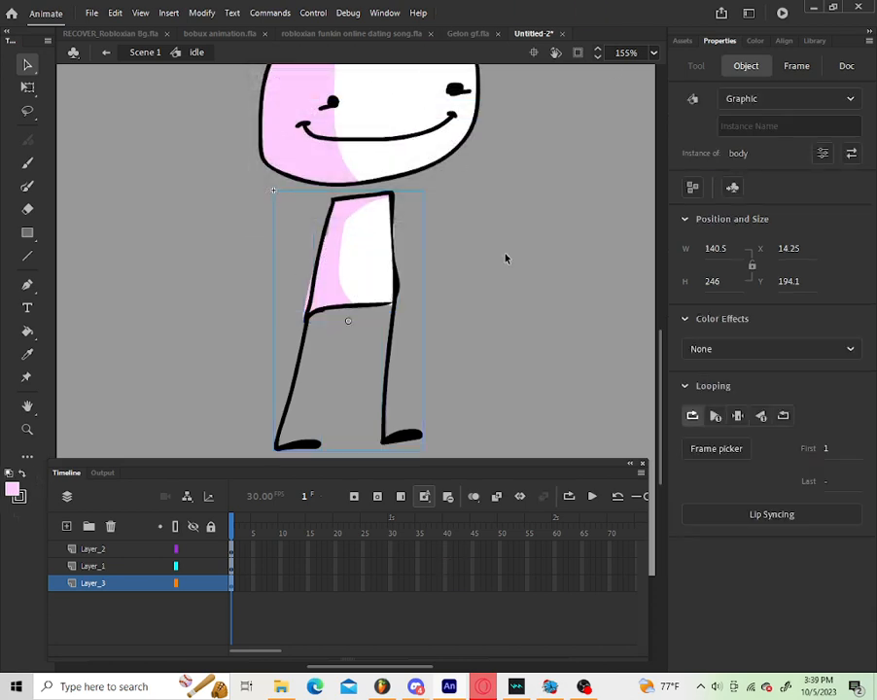
{"action": "right_click", "coordinate": [385, 294]}
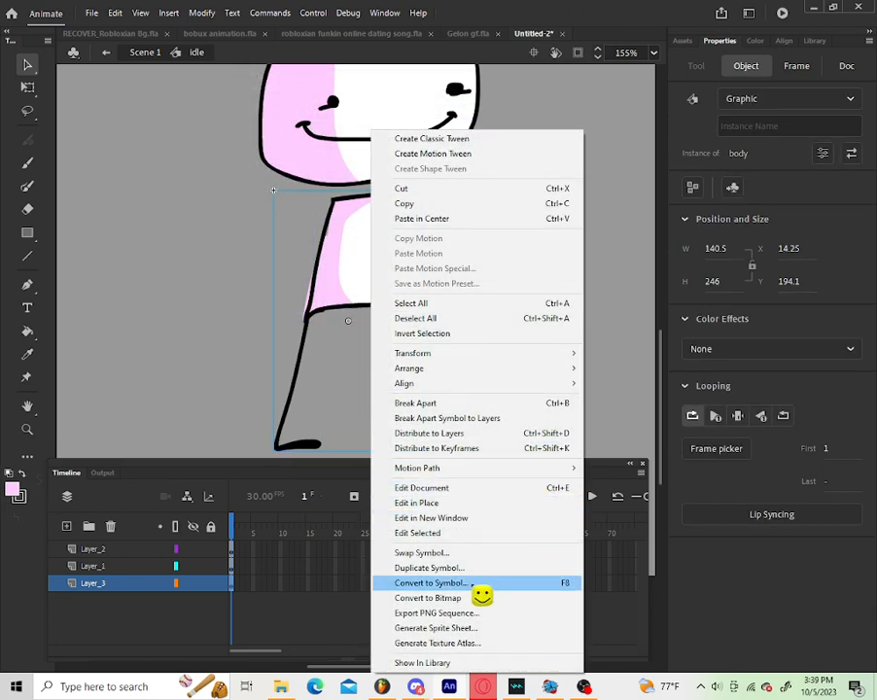
{"action": "left_click", "coordinate": [502, 569]}
{"action": "left_click", "coordinate": [564, 360]}
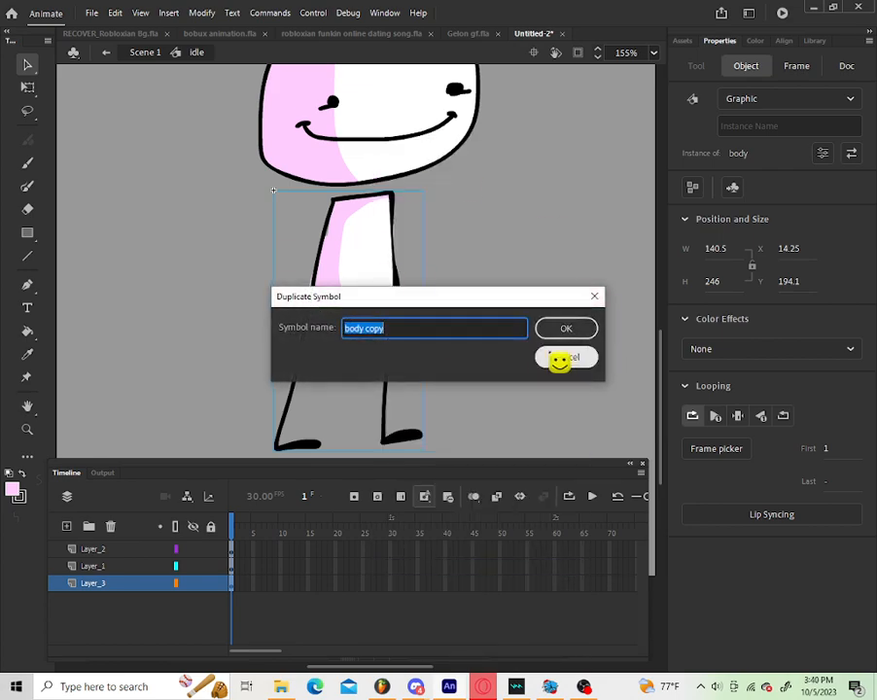
Step: Look through the symbol types offered when converting the body to a symbol, and cancel the conversion
{"action": "right_click", "coordinate": [362, 280]}
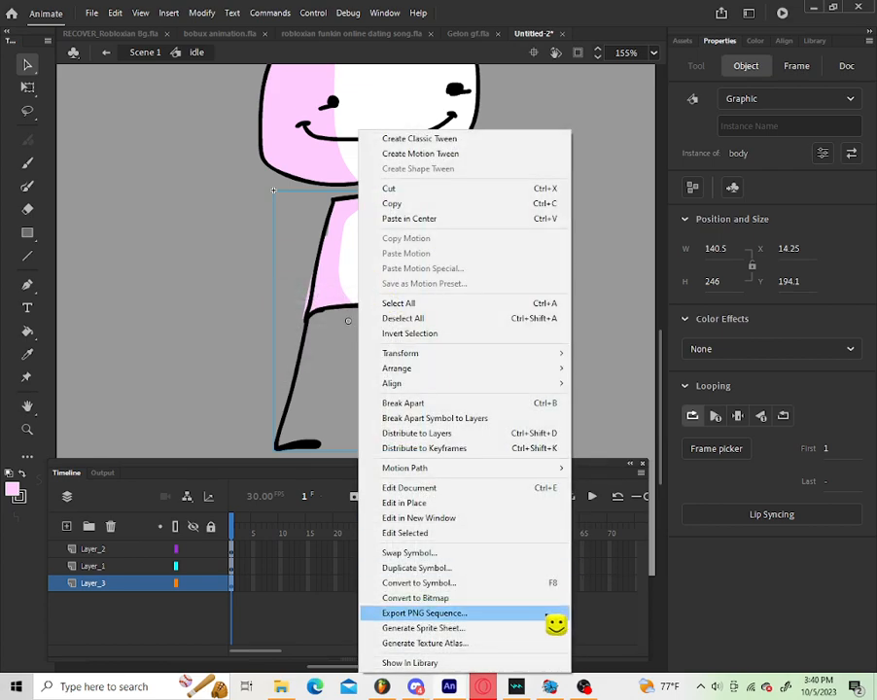
{"action": "left_click", "coordinate": [506, 584]}
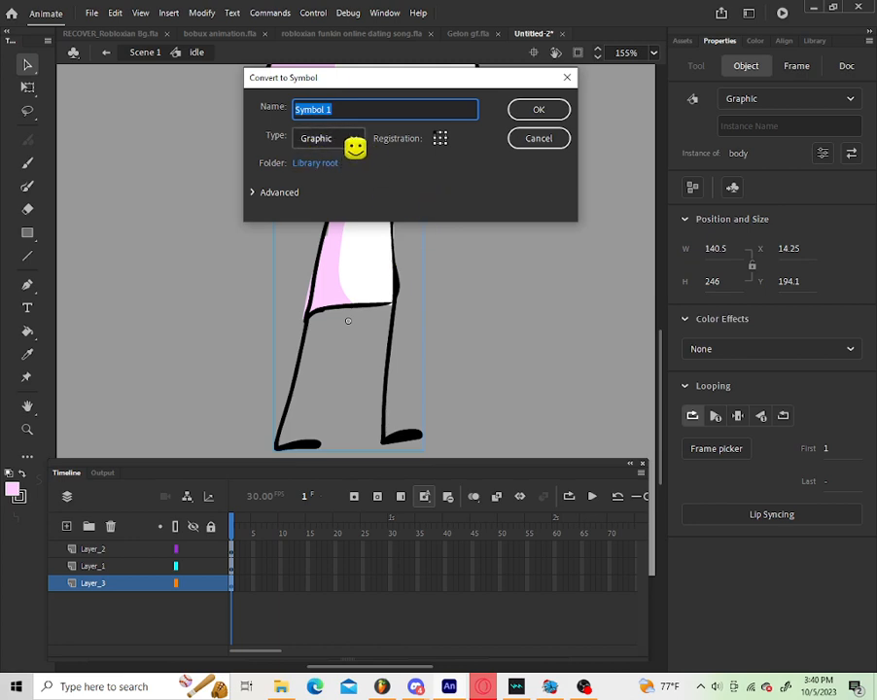
{"action": "left_click", "coordinate": [352, 142]}
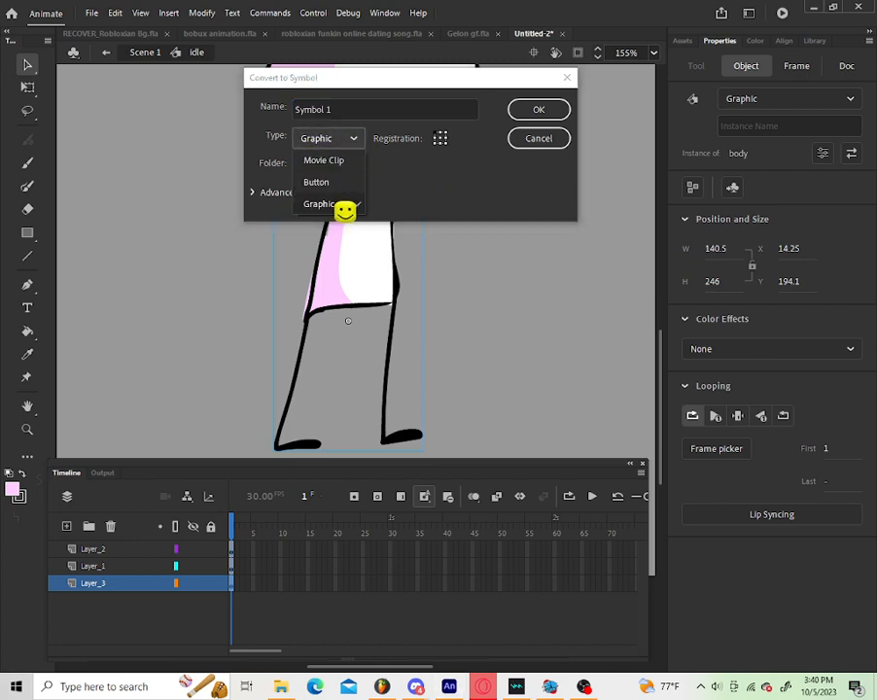
{"action": "left_click", "coordinate": [543, 139]}
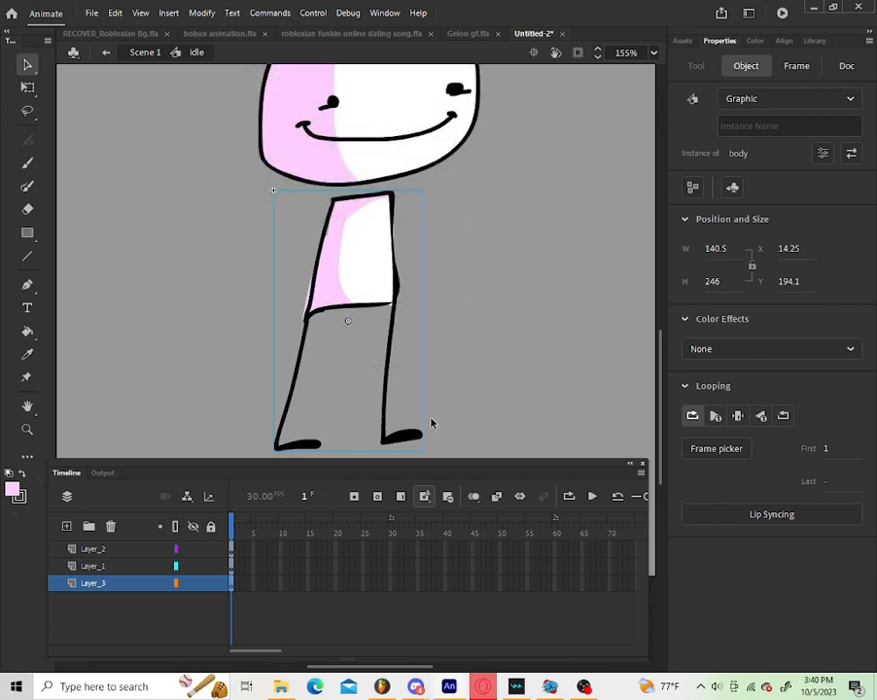
Step: Examine the type choices for the body symbol in its library properties and for its selected instance, keeping Graphic
{"action": "left_click", "coordinate": [815, 41]}
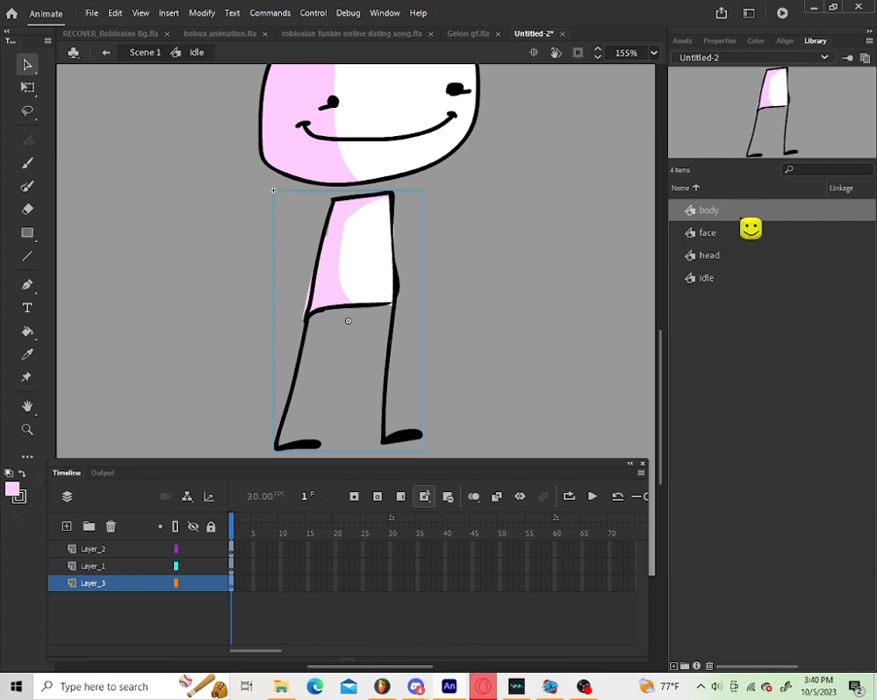
{"action": "right_click", "coordinate": [720, 216]}
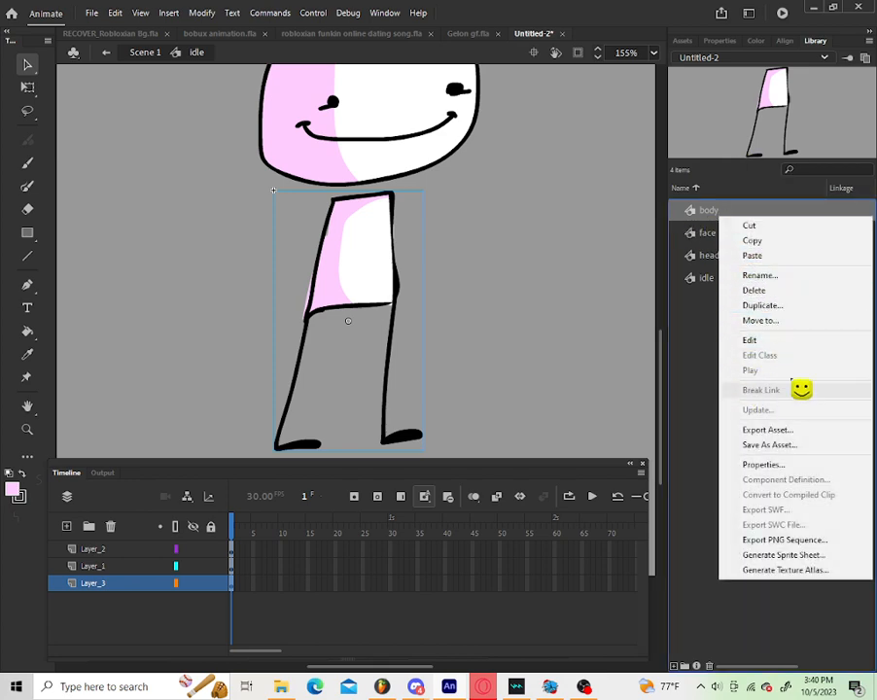
{"action": "left_click", "coordinate": [778, 475]}
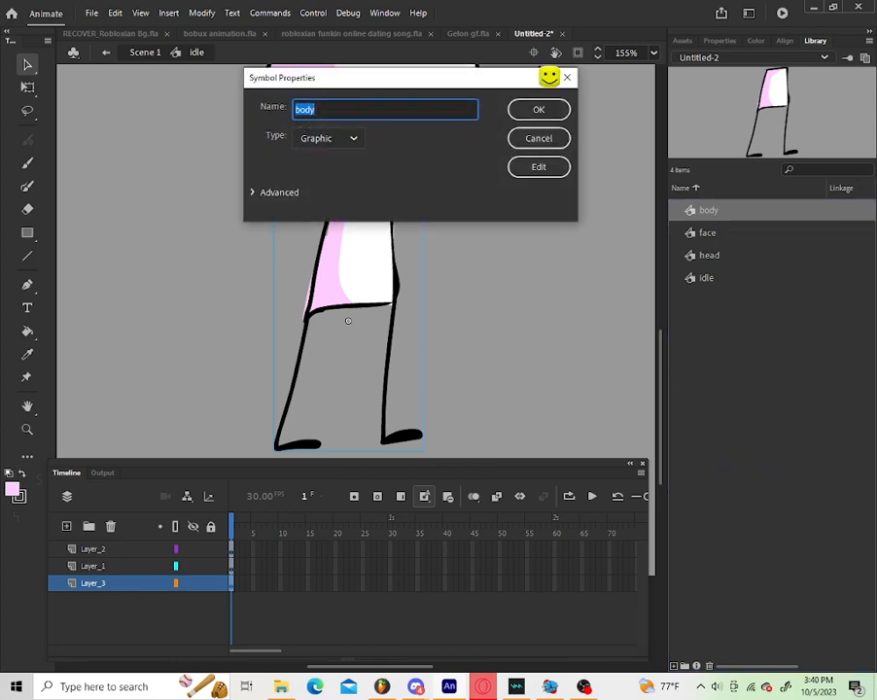
{"action": "left_click", "coordinate": [356, 138]}
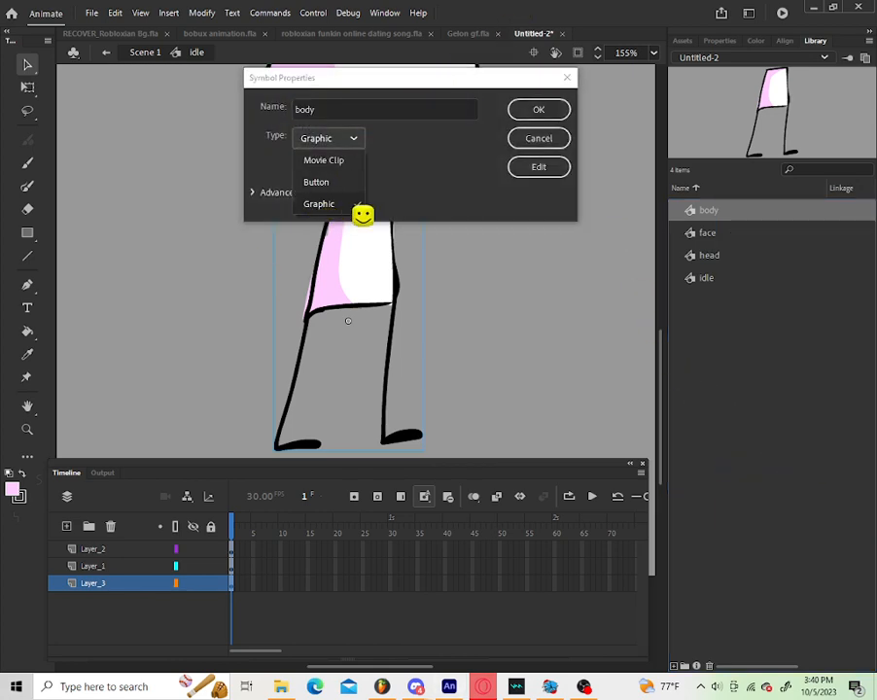
{"action": "left_click", "coordinate": [471, 185]}
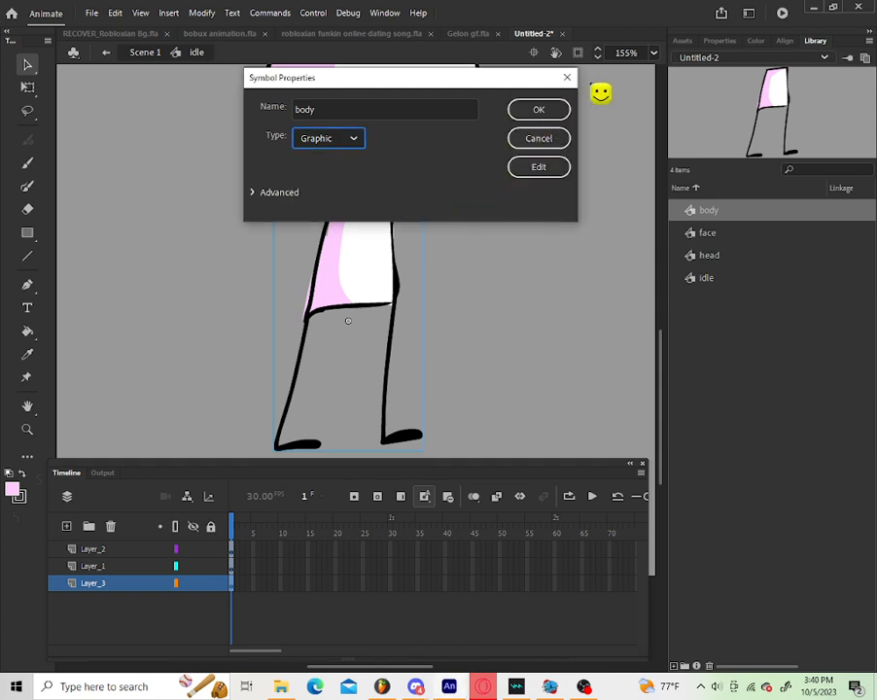
{"action": "left_click", "coordinate": [566, 84]}
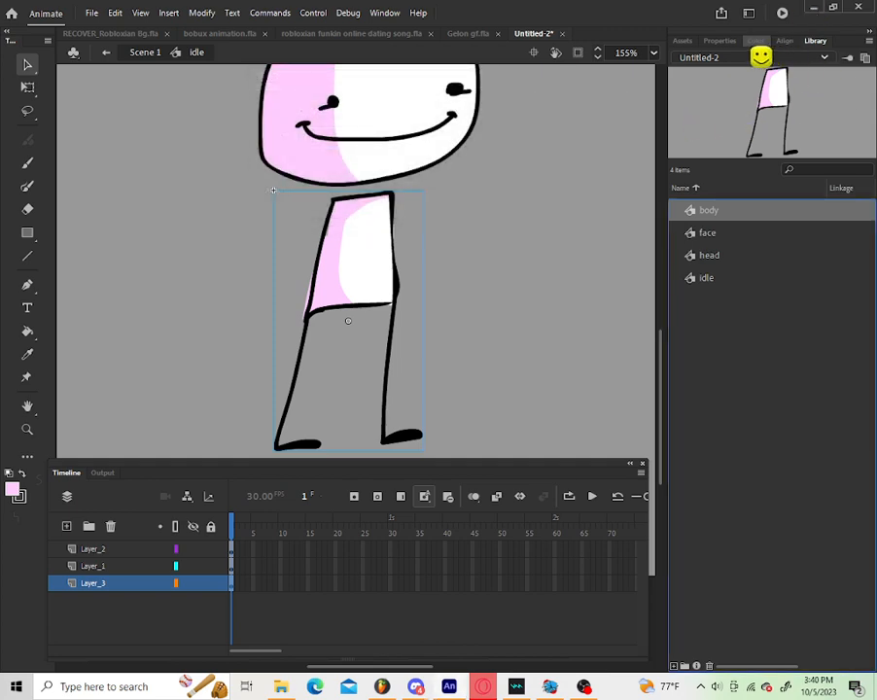
{"action": "left_click", "coordinate": [723, 43]}
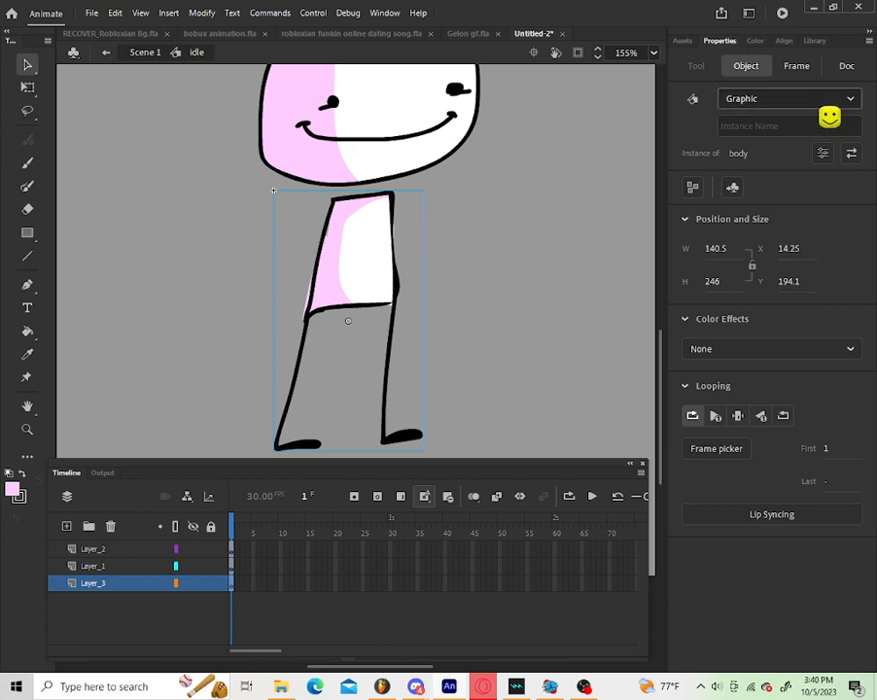
{"action": "left_click", "coordinate": [786, 100]}
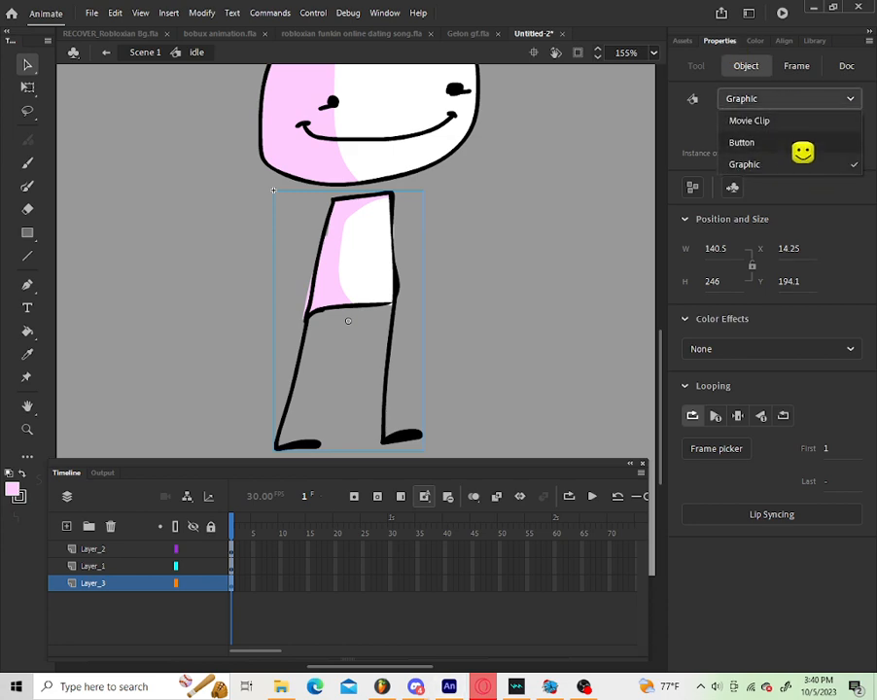
{"action": "left_click", "coordinate": [709, 133]}
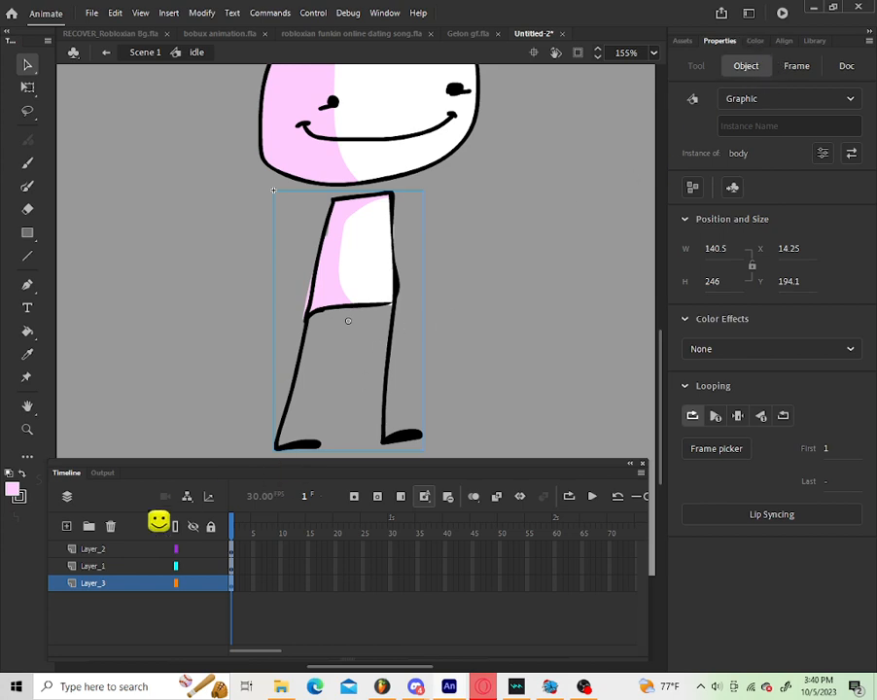
Step: Rename the layers after their artwork: Layer_3 as body, Layer_1 as head and Layer_2 as face
{"action": "left_click", "coordinate": [103, 566]}
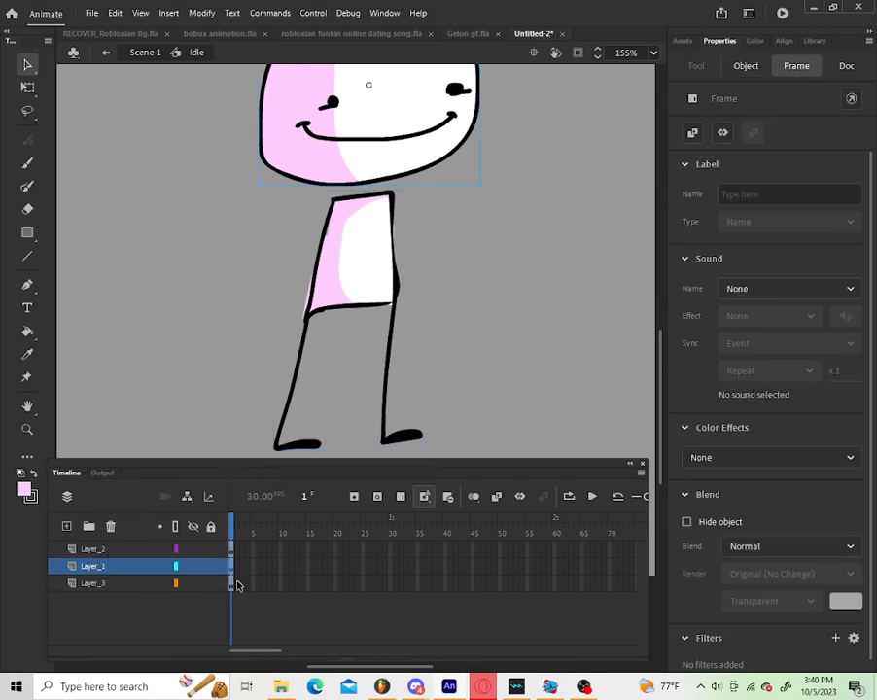
{"action": "left_click", "coordinate": [136, 583]}
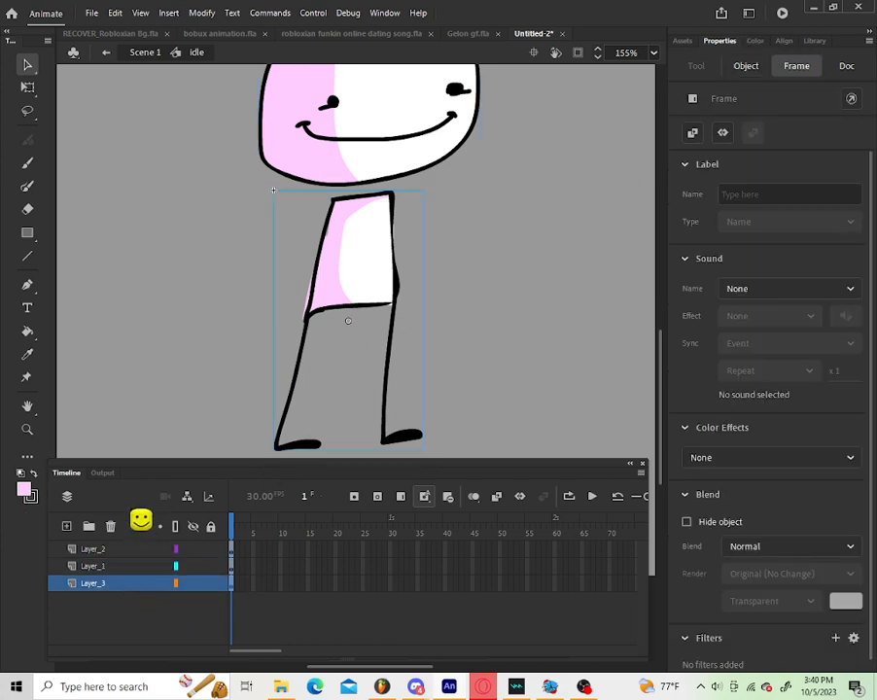
{"action": "double_click", "coordinate": [96, 584]}
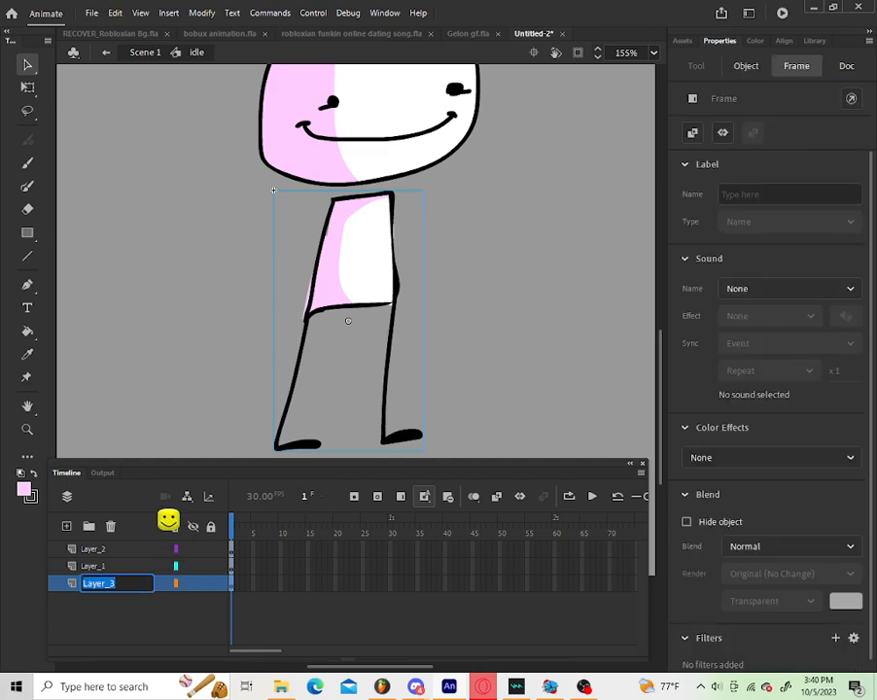
{"action": "type", "text": "body"}
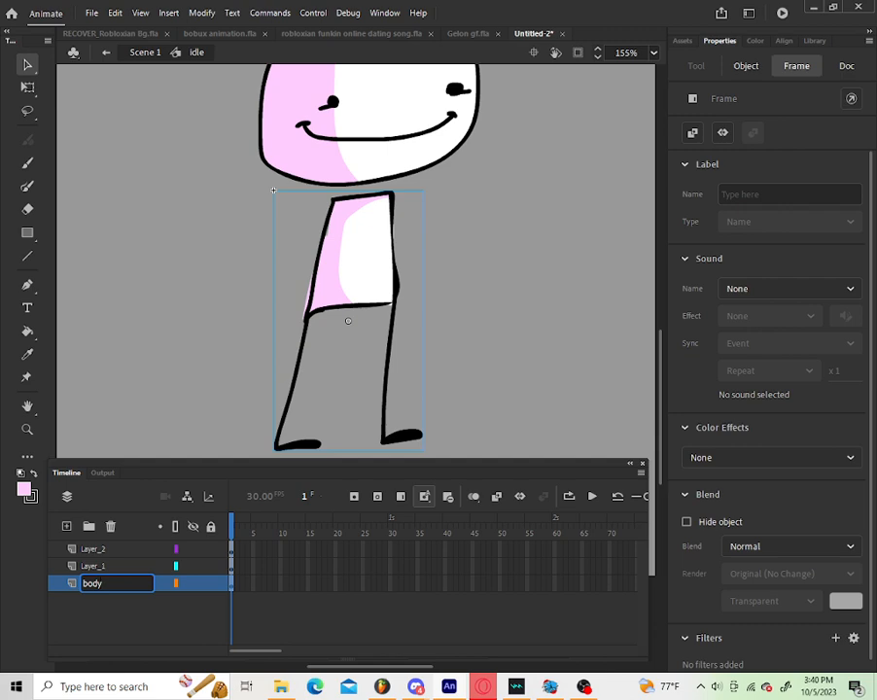
{"action": "double_click", "coordinate": [95, 566]}
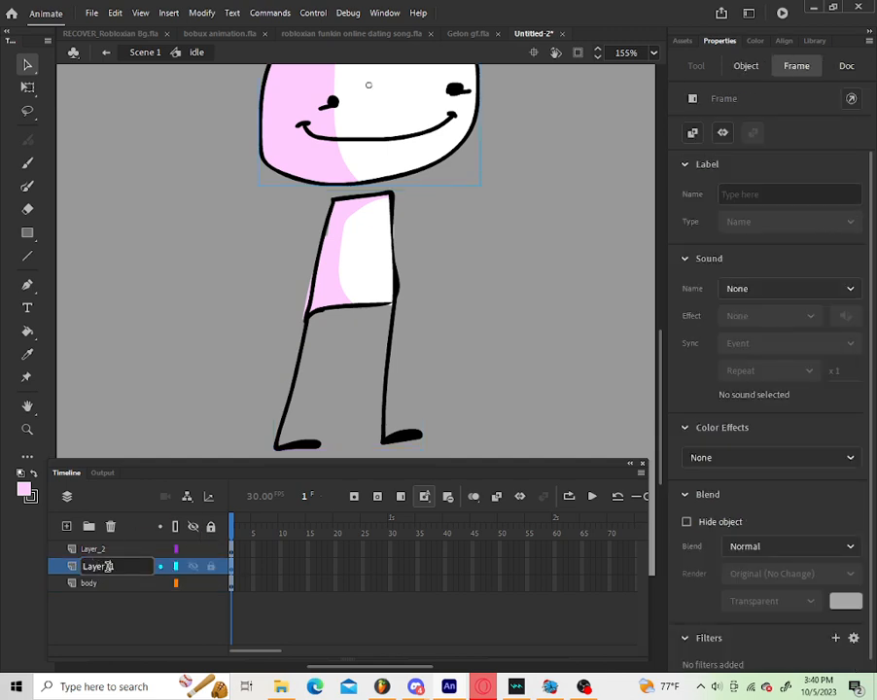
{"action": "type", "text": "h"}
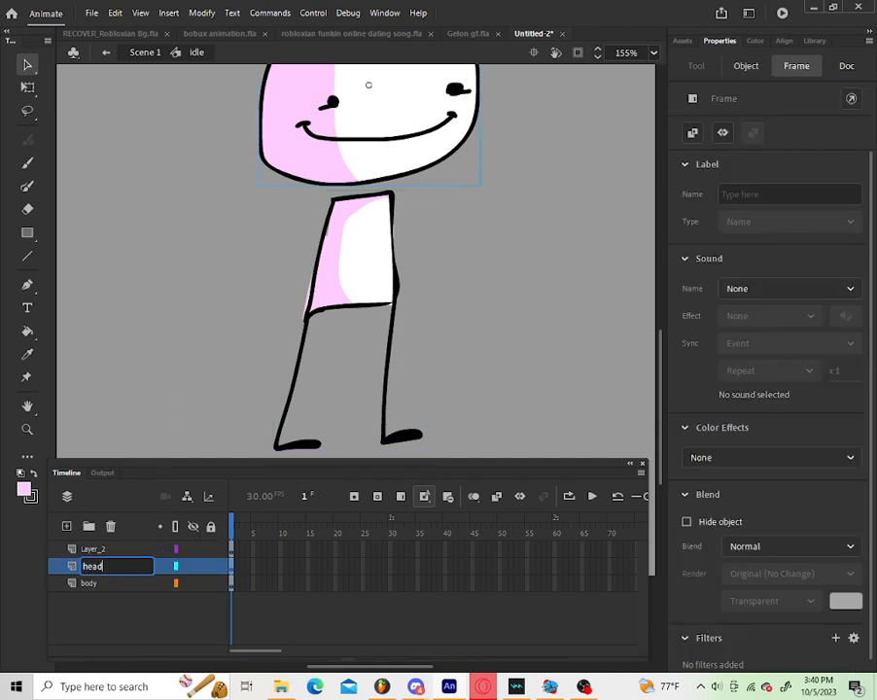
{"action": "type", "text": "ead"}
{"action": "double_click", "coordinate": [105, 550]}
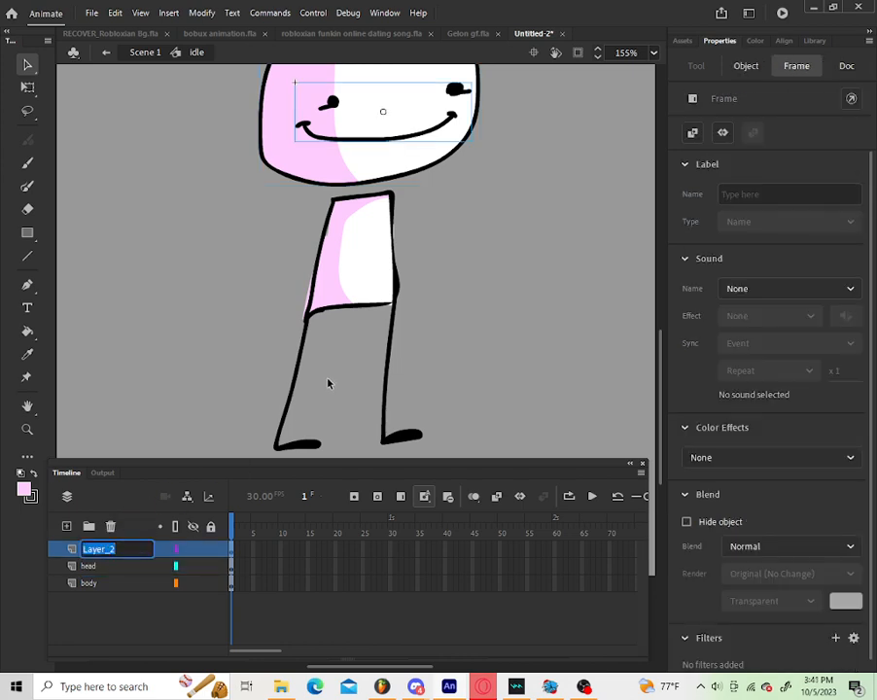
{"action": "type", "text": "face"}
{"action": "left_click", "coordinate": [133, 609]}
Step: Add a new layer directly above the body layer and name it l_arm
{"action": "left_click", "coordinate": [119, 568]}
{"action": "left_click", "coordinate": [119, 584]}
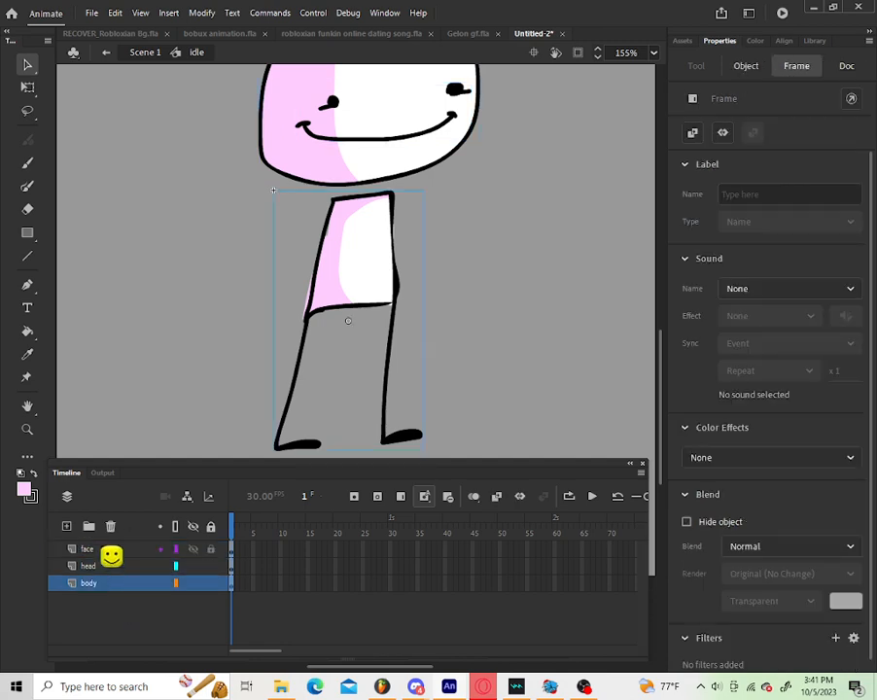
{"action": "left_click", "coordinate": [66, 526]}
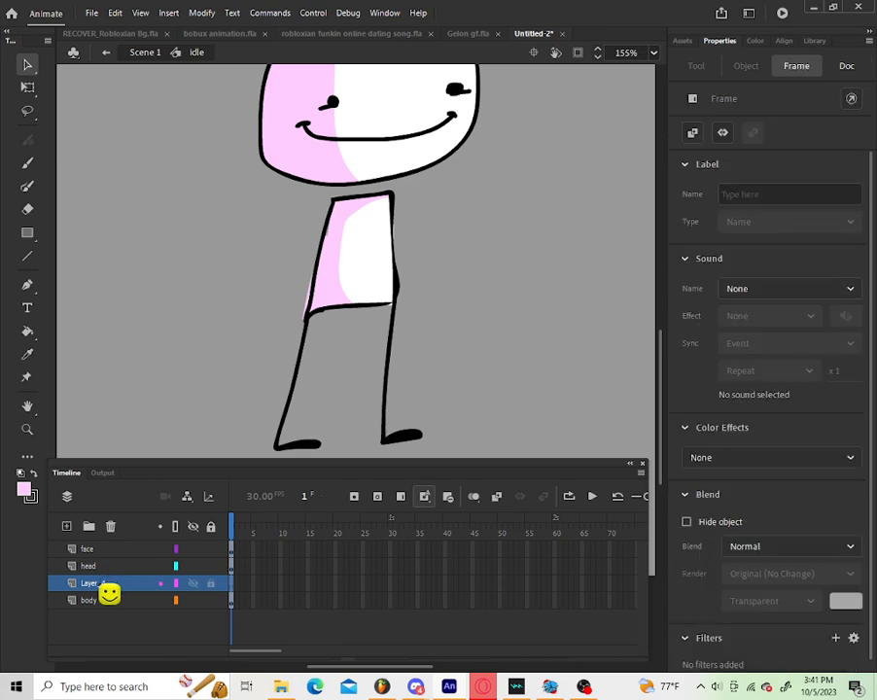
{"action": "double_click", "coordinate": [105, 585]}
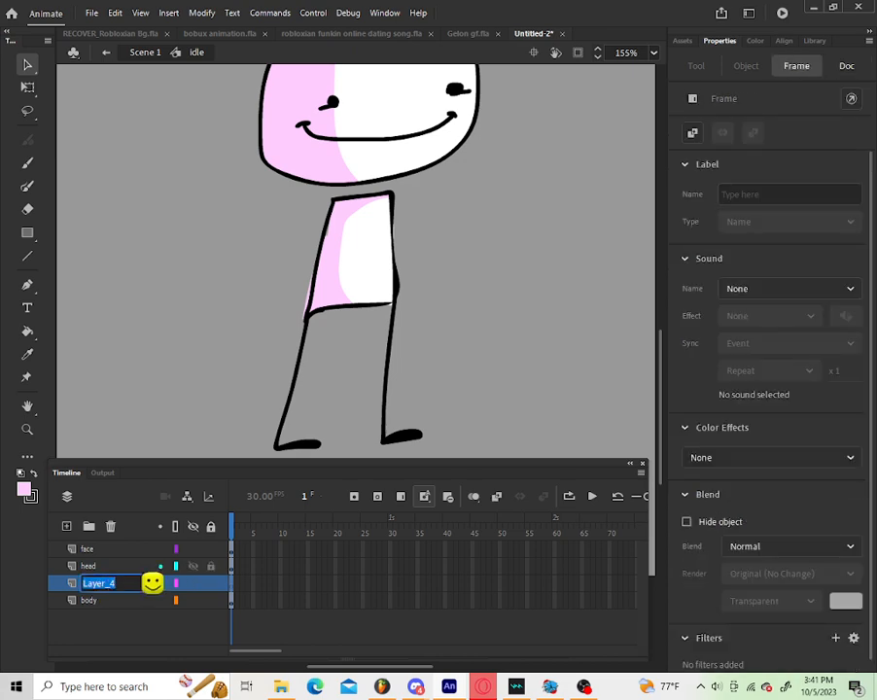
{"action": "type", "text": "l arm"}
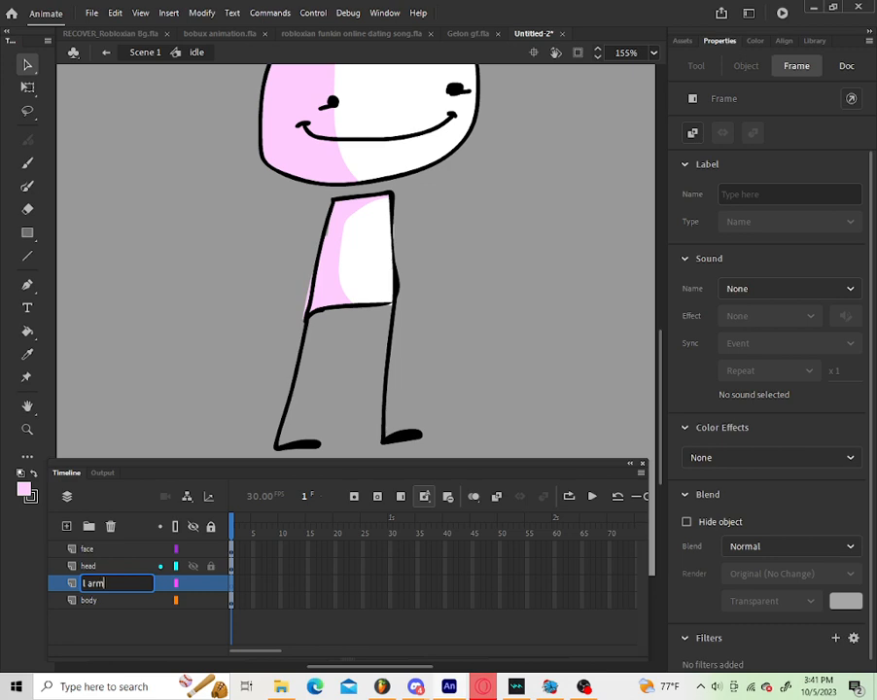
{"action": "key", "text": "Return"}
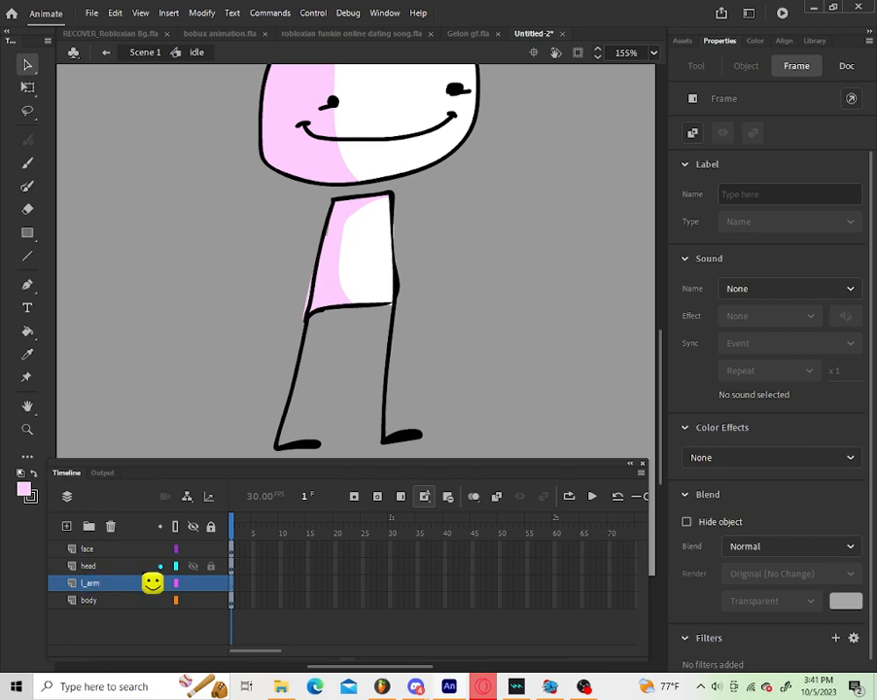
Step: Change the Classic Brush mode and draw a black arm with a solid rounded hand from the torso's pink upper corner
{"action": "left_click", "coordinate": [27, 162]}
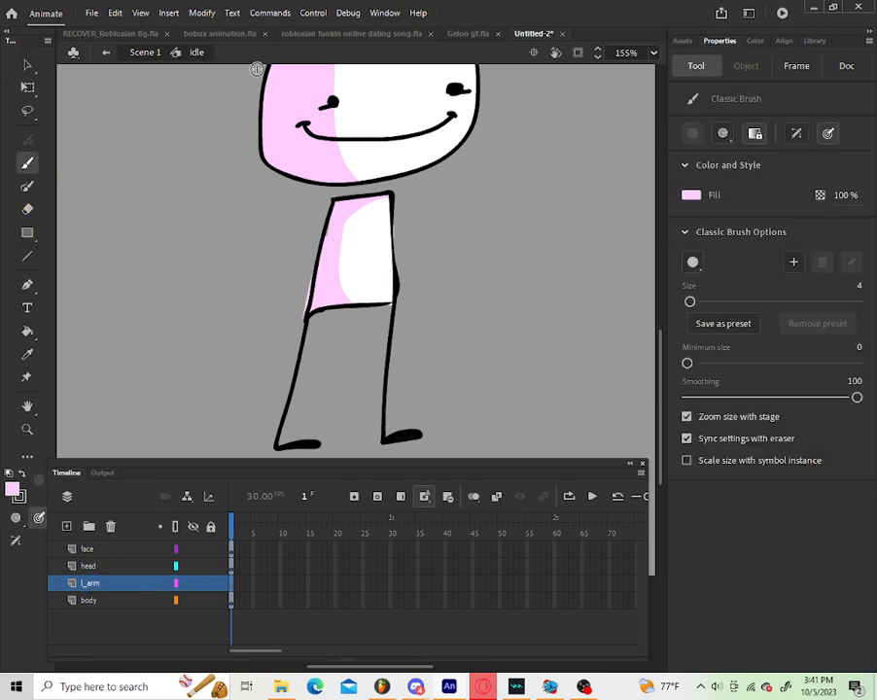
{"action": "left_click", "coordinate": [723, 133]}
{"action": "left_click", "coordinate": [761, 167]}
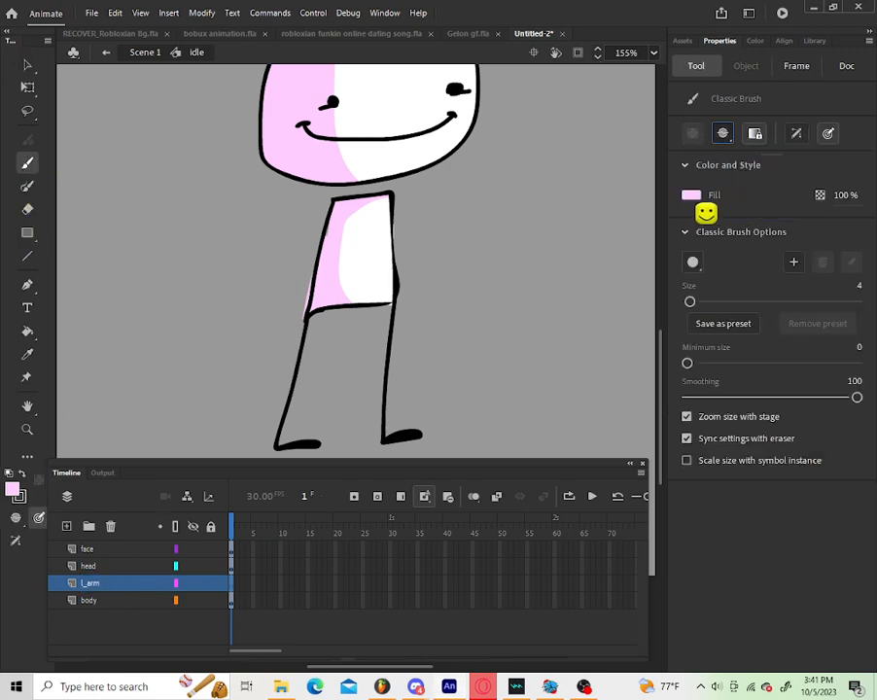
{"action": "left_click", "coordinate": [691, 195]}
{"action": "left_click", "coordinate": [485, 236]}
{"action": "left_click_drag", "start_coordinate": [332, 200], "coordinate": [292, 262]}
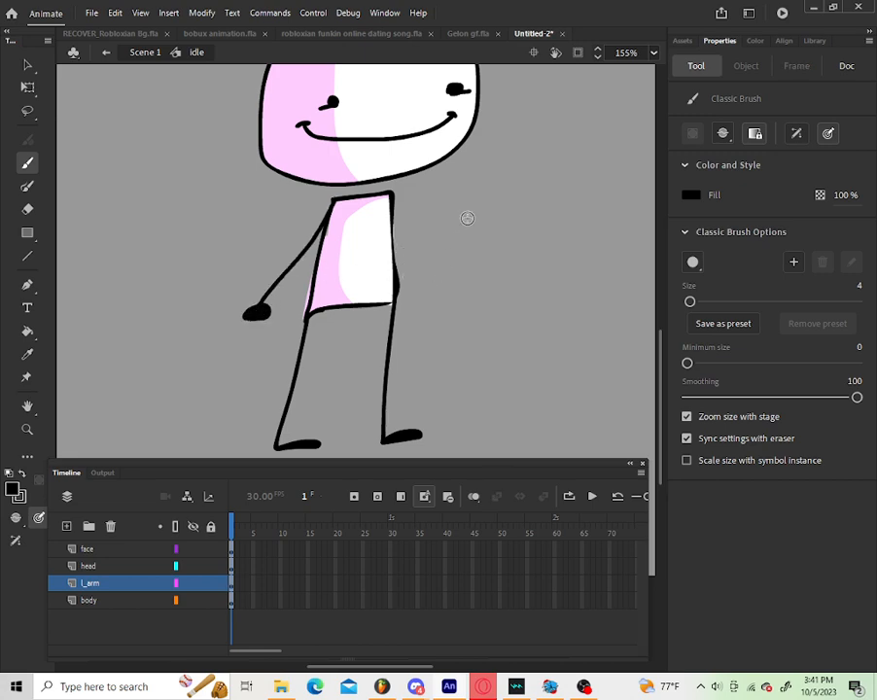
Step: Undo the arm and redraw it as a longer black arm with a solid hand from the torso's pink upper corner
{"action": "key", "text": "ctrl+z"}
{"action": "key", "text": "ctrl+z"}
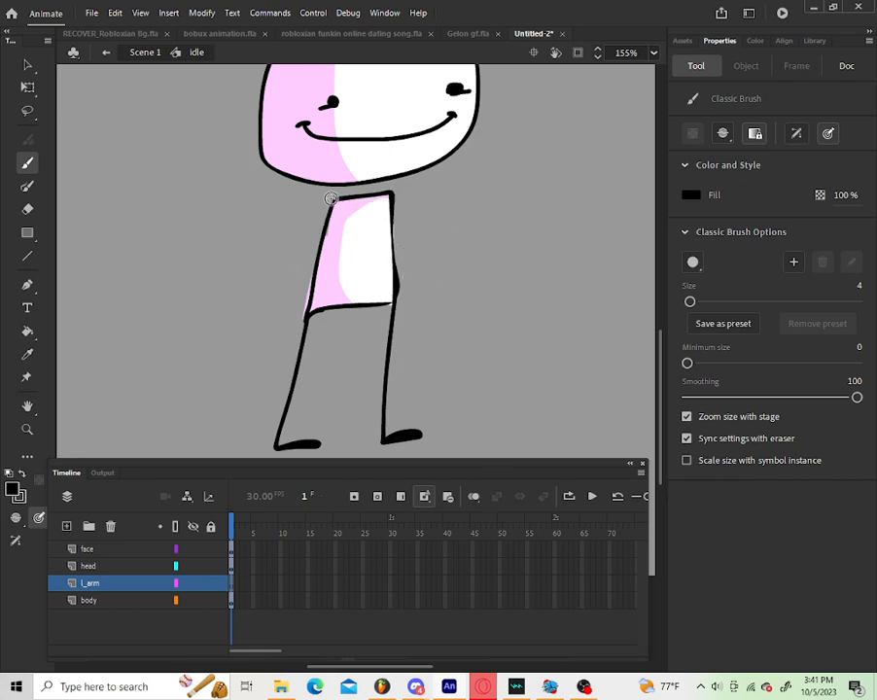
{"action": "mouse_move", "coordinate": [332, 200]}
{"action": "left_mouse_down"}
{"action": "mouse_move", "coordinate": [290, 263]}
{"action": "mouse_move", "coordinate": [189, 336]}
{"action": "mouse_move", "coordinate": [199, 331]}
{"action": "left_mouse_up"}
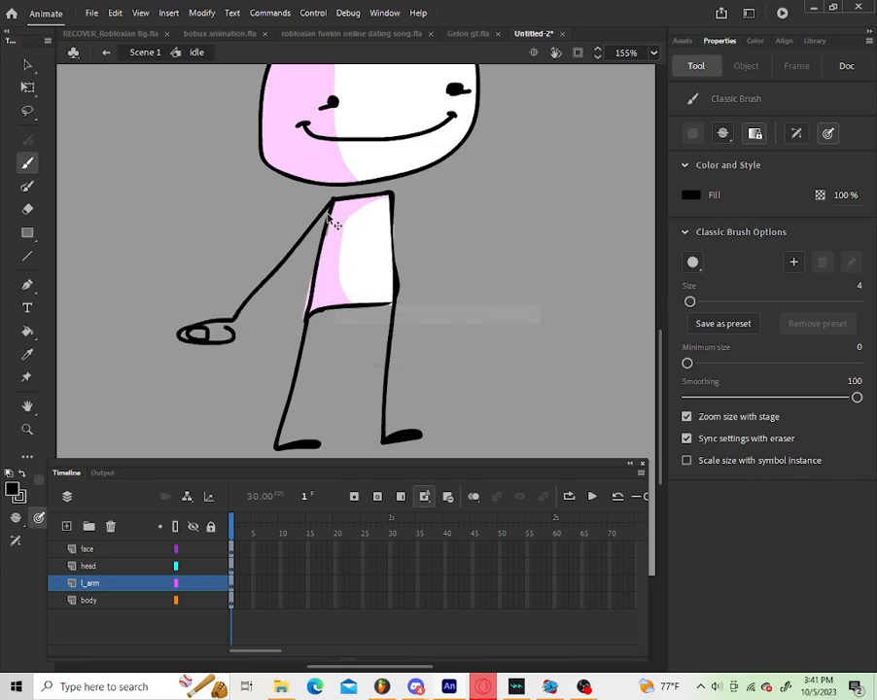
{"action": "key", "text": "ctrl+z"}
{"action": "key", "text": "ctrl+z"}
{"action": "mouse_move", "coordinate": [335, 200]}
{"action": "left_mouse_down"}
{"action": "mouse_move", "coordinate": [244, 343]}
{"action": "mouse_move", "coordinate": [253, 350]}
{"action": "left_mouse_up"}
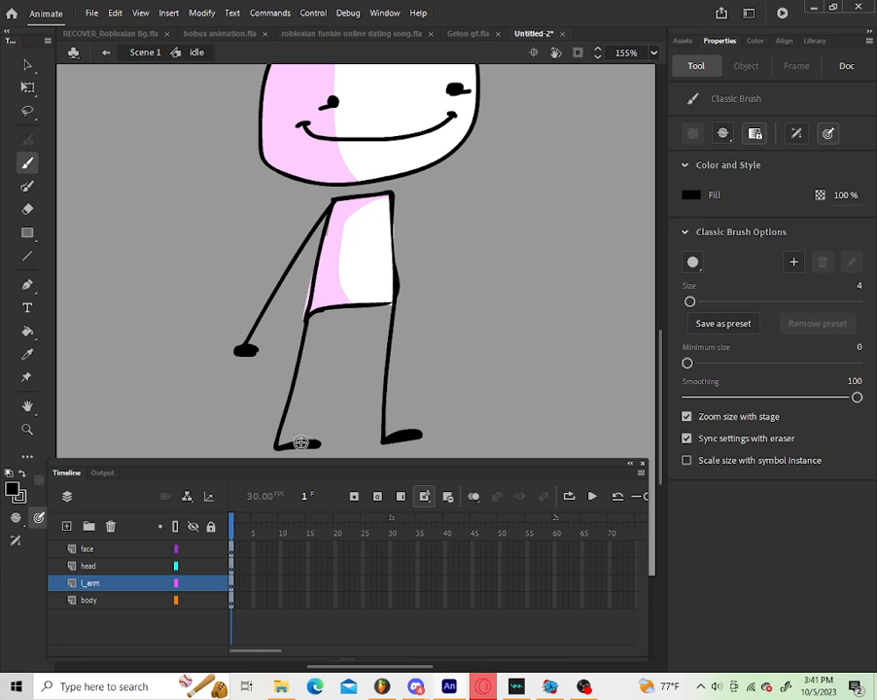
Step: Convert the arm on the l_arm layer to a Graphic symbol named l arm
{"action": "left_click", "coordinate": [147, 582]}
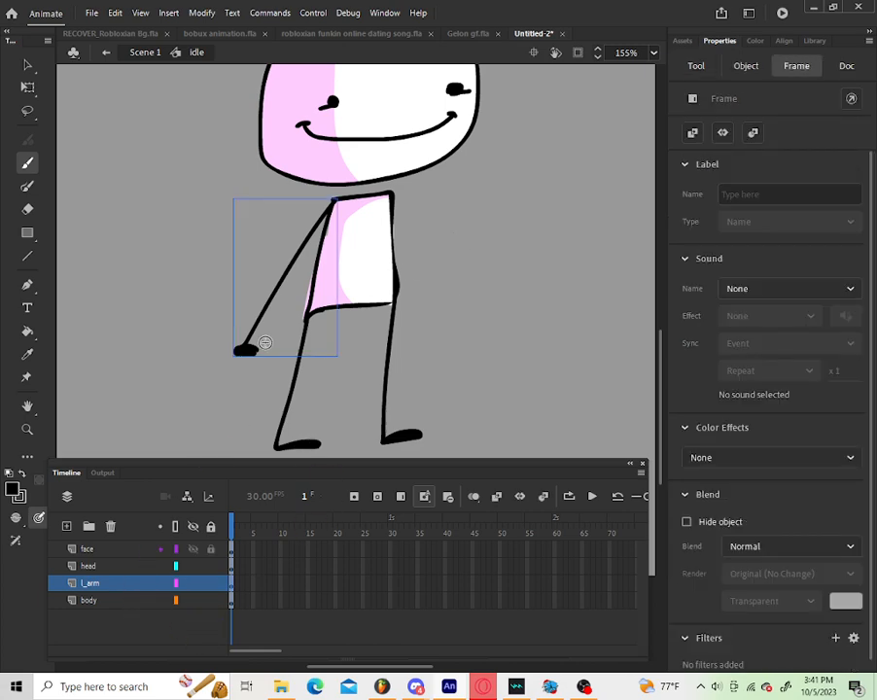
{"action": "right_click", "coordinate": [247, 351]}
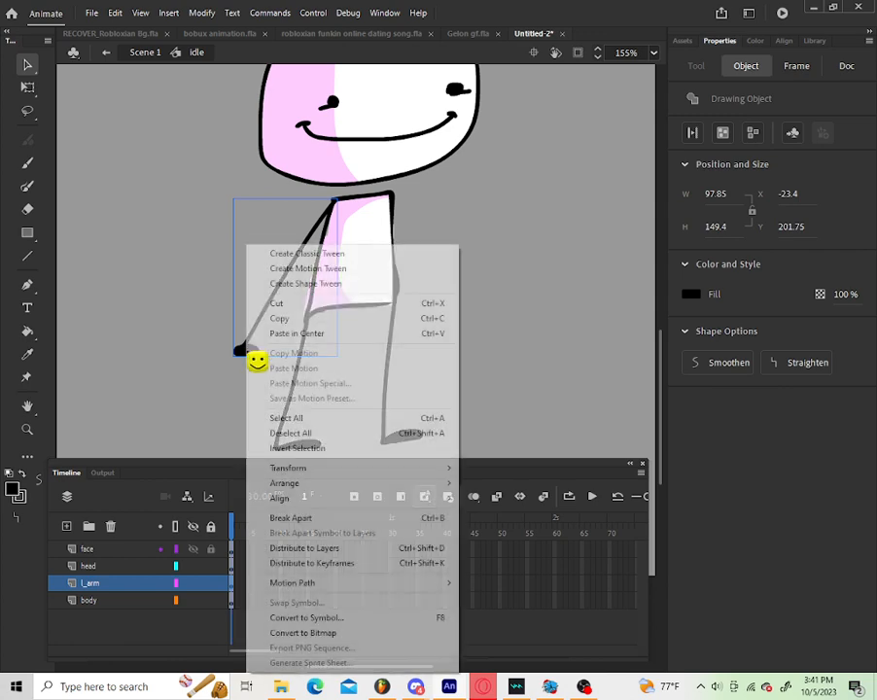
{"action": "left_click", "coordinate": [369, 626]}
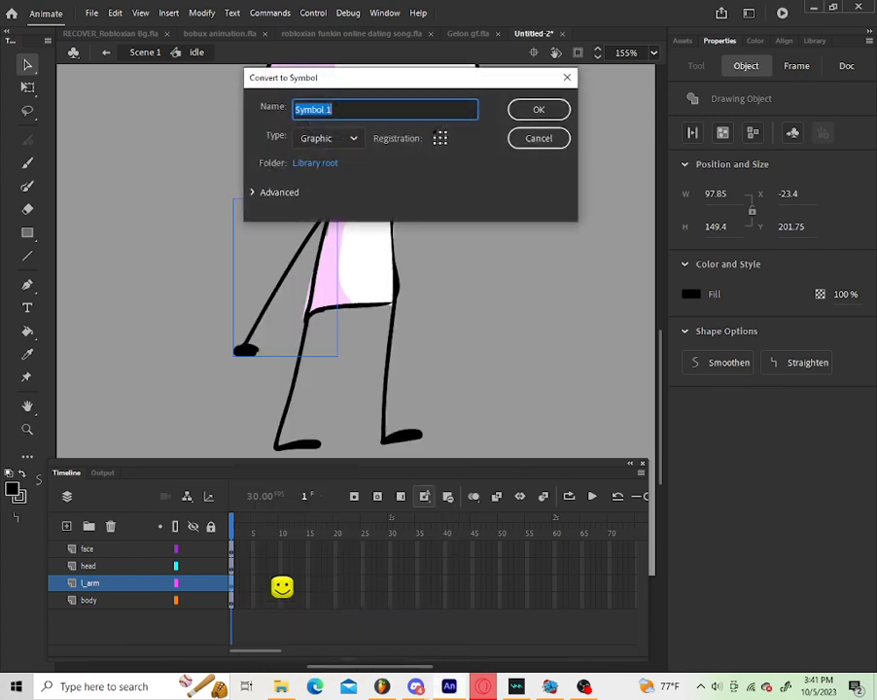
{"action": "type", "text": "l_arm"}
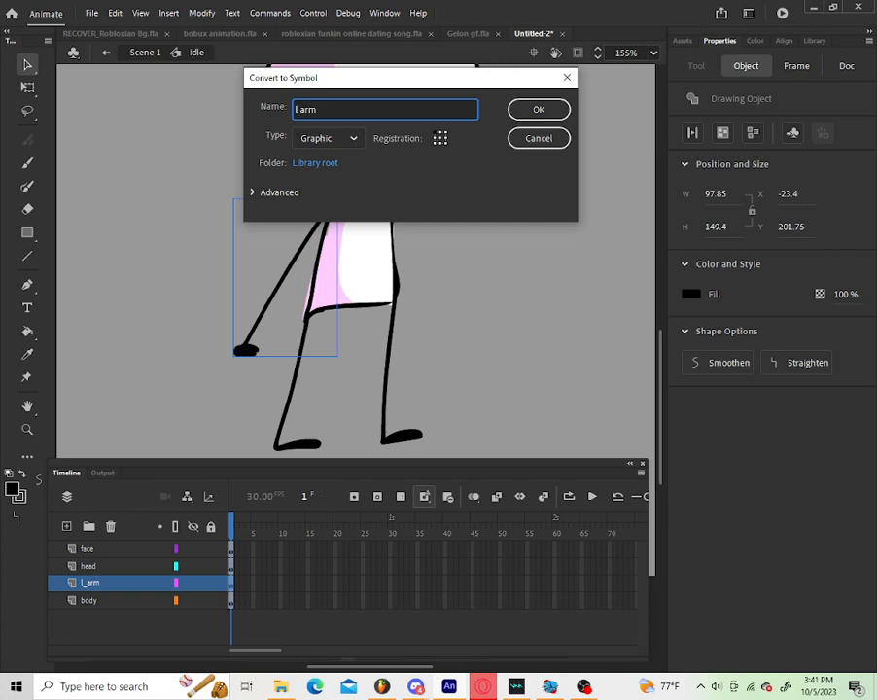
{"action": "key", "text": "Return"}
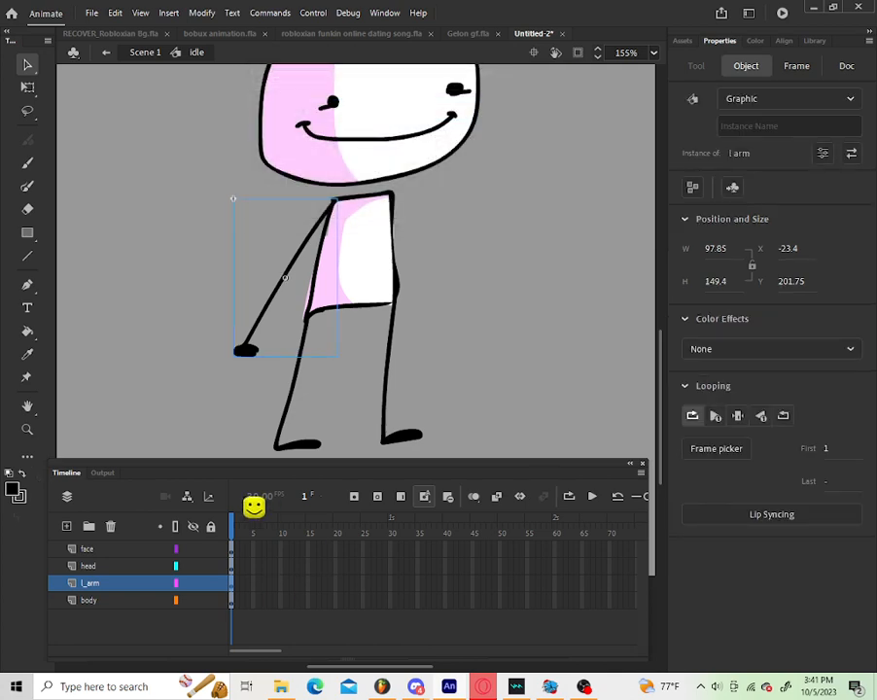
Step: Add a new layer beneath the body layer and name it r_arm
{"action": "left_click", "coordinate": [98, 600]}
{"action": "left_click", "coordinate": [66, 526]}
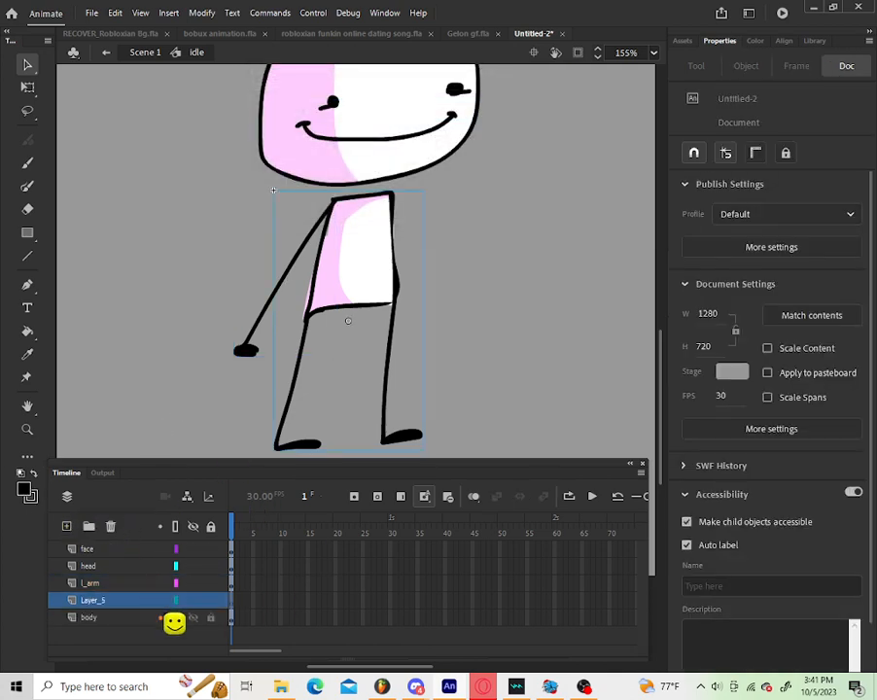
{"action": "mouse_move", "coordinate": [107, 602]}
{"action": "left_mouse_down"}
{"action": "mouse_move", "coordinate": [104, 629]}
{"action": "mouse_move", "coordinate": [101, 623]}
{"action": "left_mouse_up"}
{"action": "double_click", "coordinate": [97, 618]}
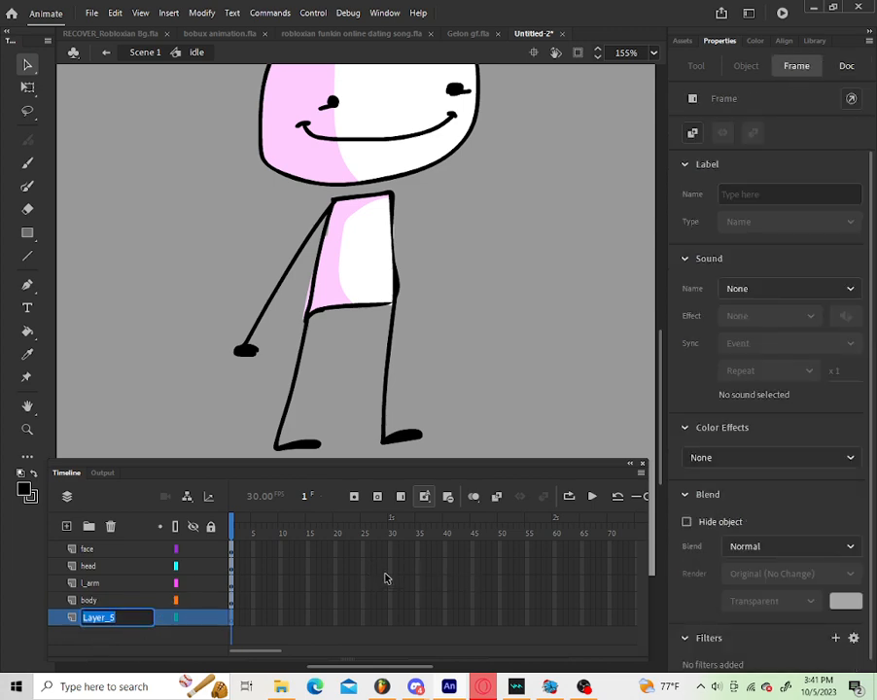
{"action": "type", "text": "r_arm"}
{"action": "key", "text": "Return"}
Step: Draw a black arm with a solid hand from the torso's white upper corner and convert it to a Graphic symbol named r arm
{"action": "left_click", "coordinate": [31, 162]}
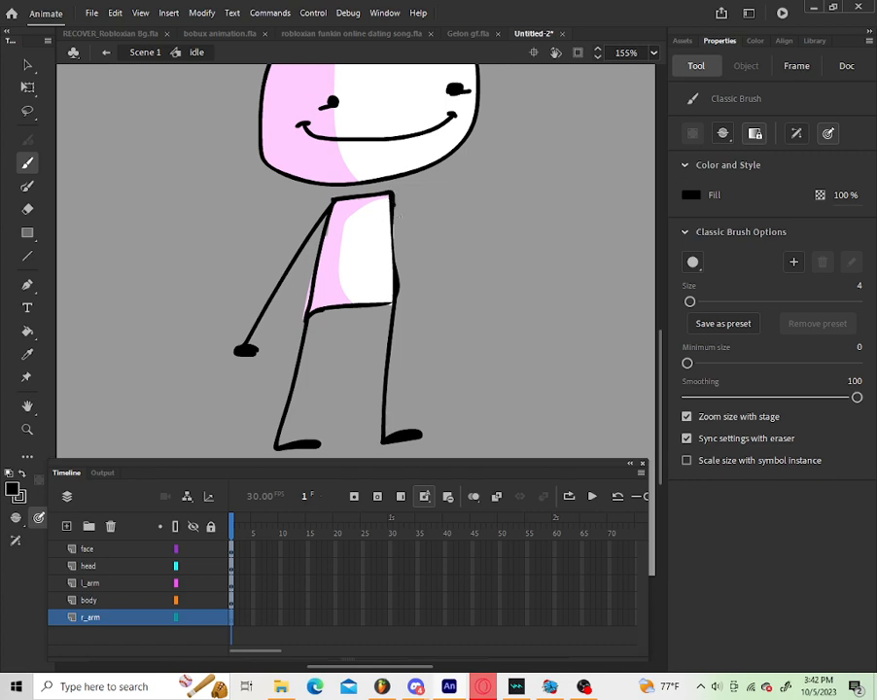
{"action": "left_click_drag", "start_coordinate": [394, 208], "coordinate": [450, 329]}
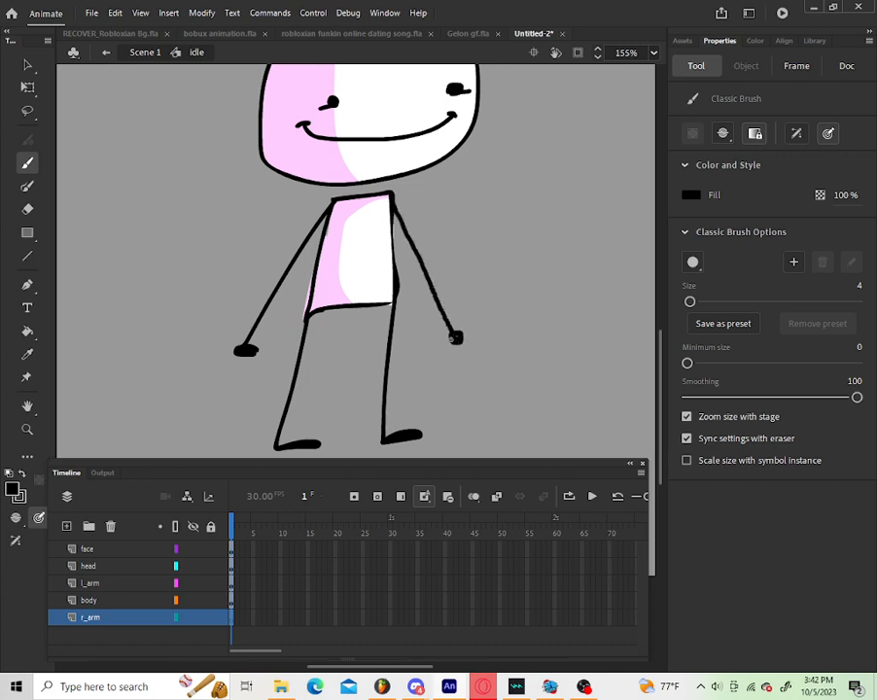
{"action": "left_click", "coordinate": [27, 64]}
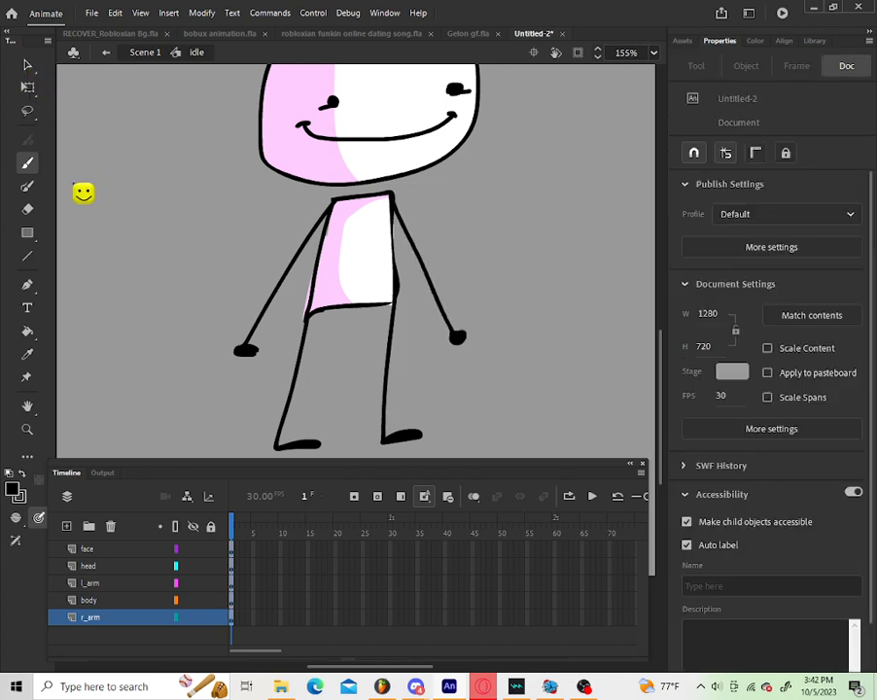
{"action": "left_click", "coordinate": [129, 615]}
{"action": "right_click", "coordinate": [464, 345]}
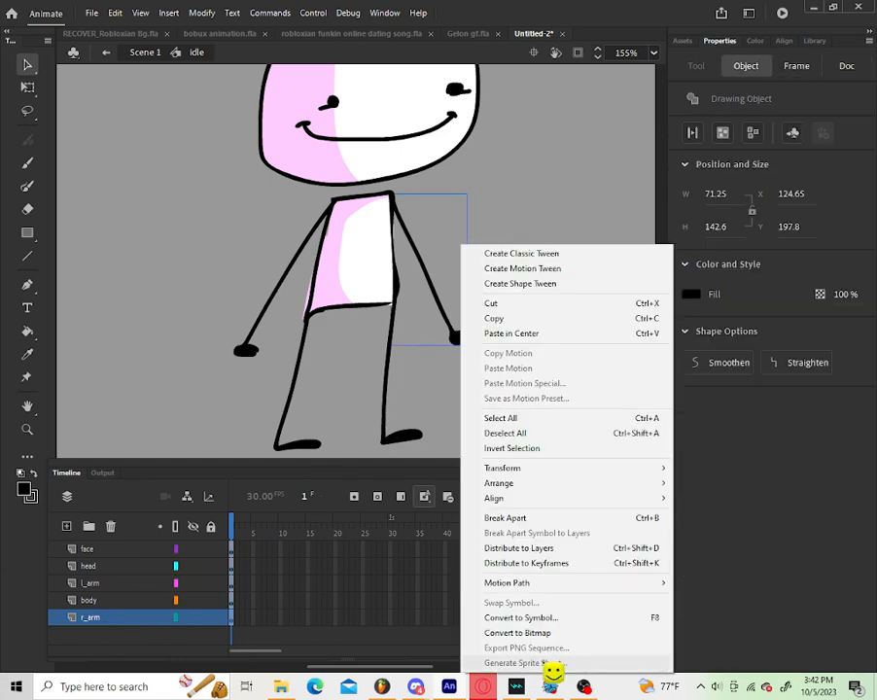
{"action": "left_click", "coordinate": [553, 615]}
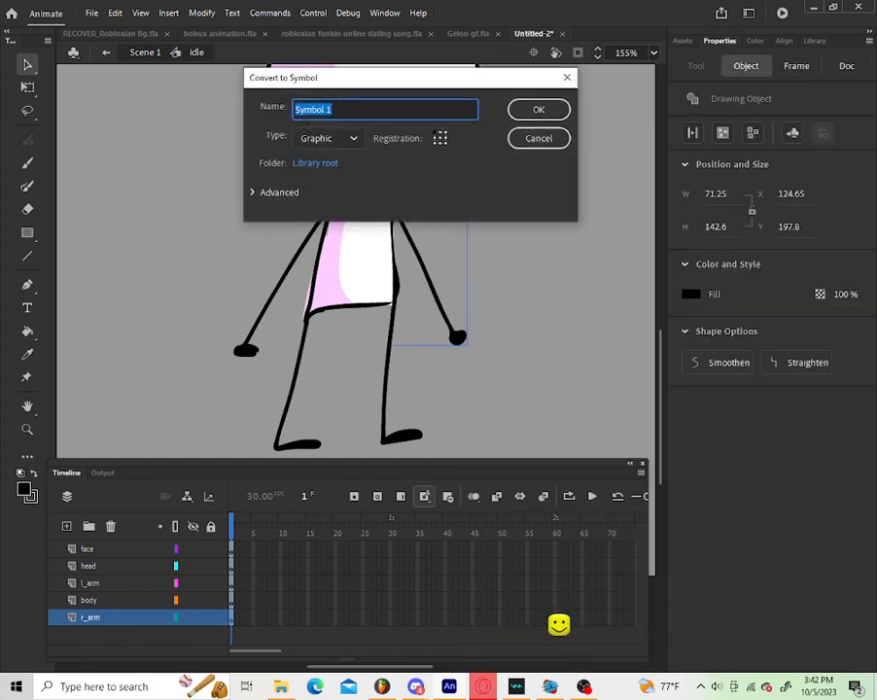
{"action": "type", "text": "r_arm"}
{"action": "key", "text": "Return"}
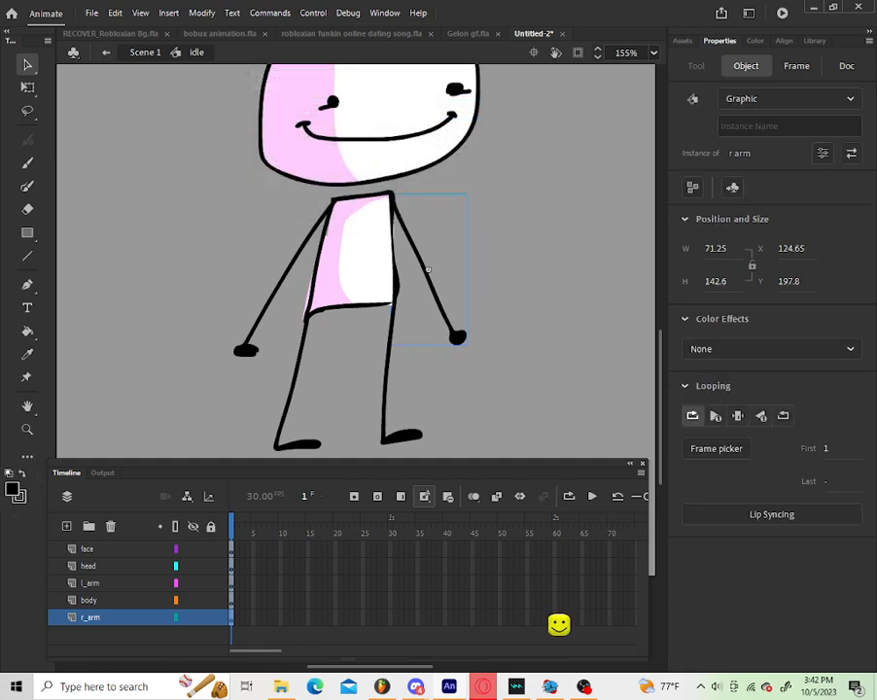
Step: Look over the assembled character inside the idle symbol, opening and leaving its head symbol
{"action": "scroll", "coordinate": [589, 327], "scroll_direction": "down", "scroll_amount": 3}
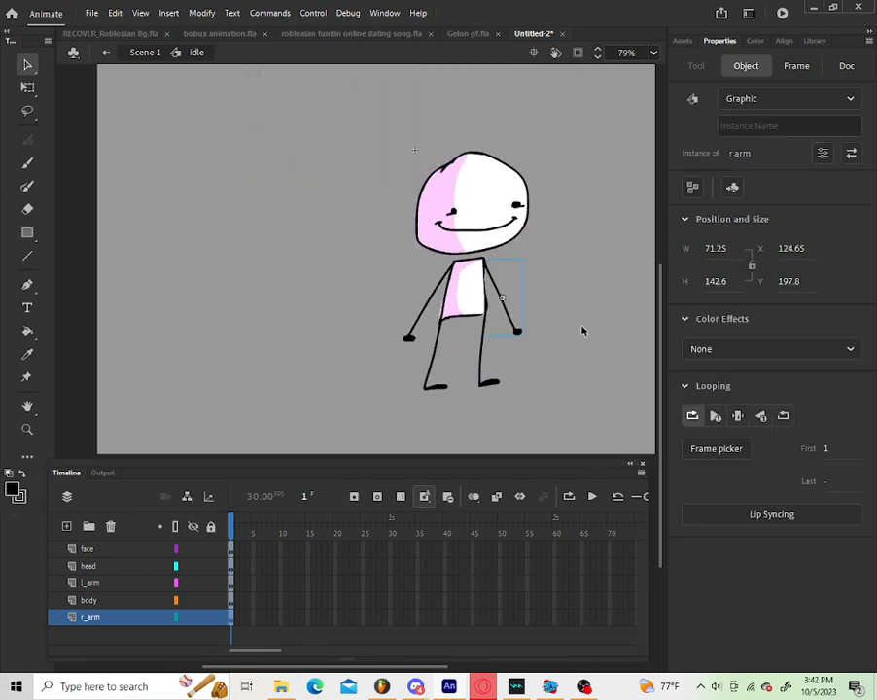
{"action": "scroll", "coordinate": [596, 300], "scroll_direction": "up", "scroll_amount": 3}
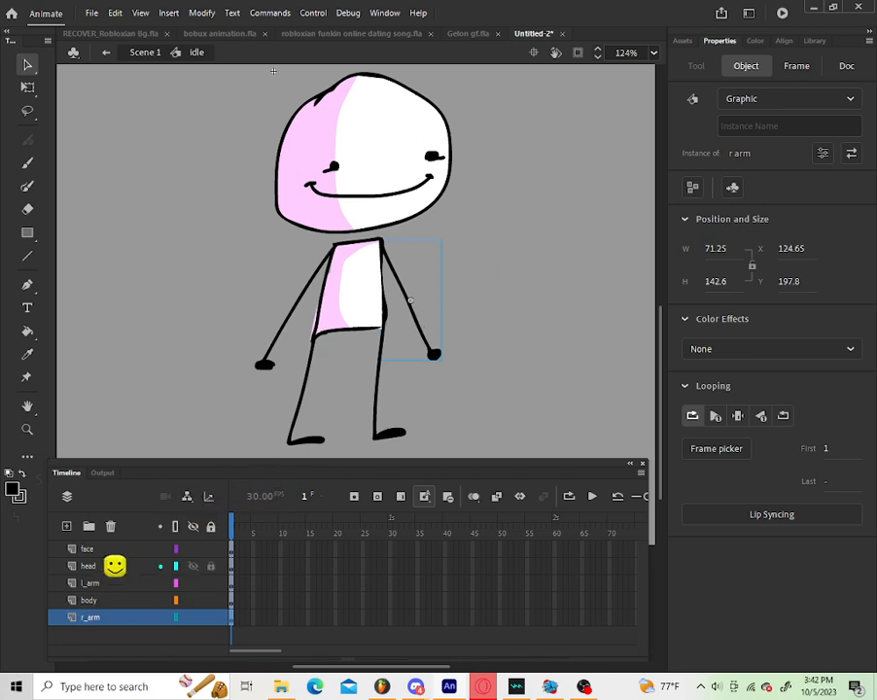
{"action": "double_click", "coordinate": [466, 338]}
{"action": "left_click", "coordinate": [436, 273]}
{"action": "double_click", "coordinate": [392, 206]}
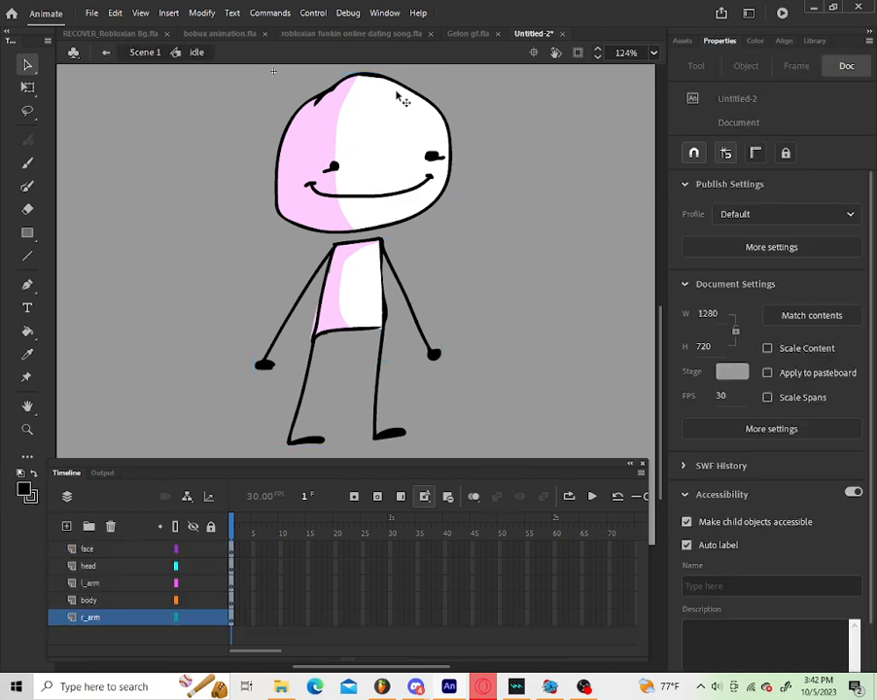
{"action": "double_click", "coordinate": [397, 95]}
{"action": "double_click", "coordinate": [564, 137]}
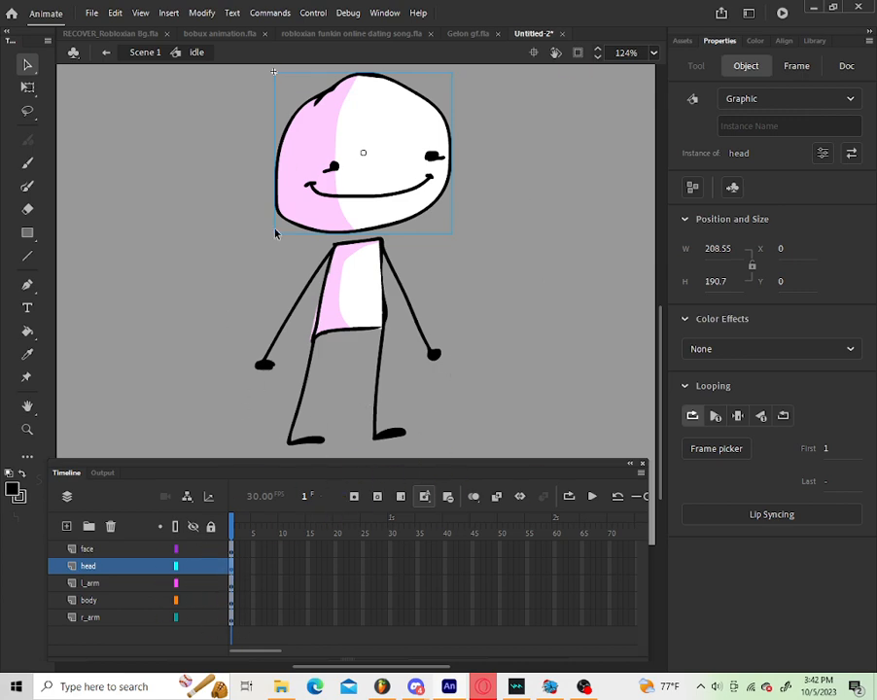
Step: Return to Scene 1 and insert a keyframe at frame 2 of Layer_1
{"action": "double_click", "coordinate": [476, 217]}
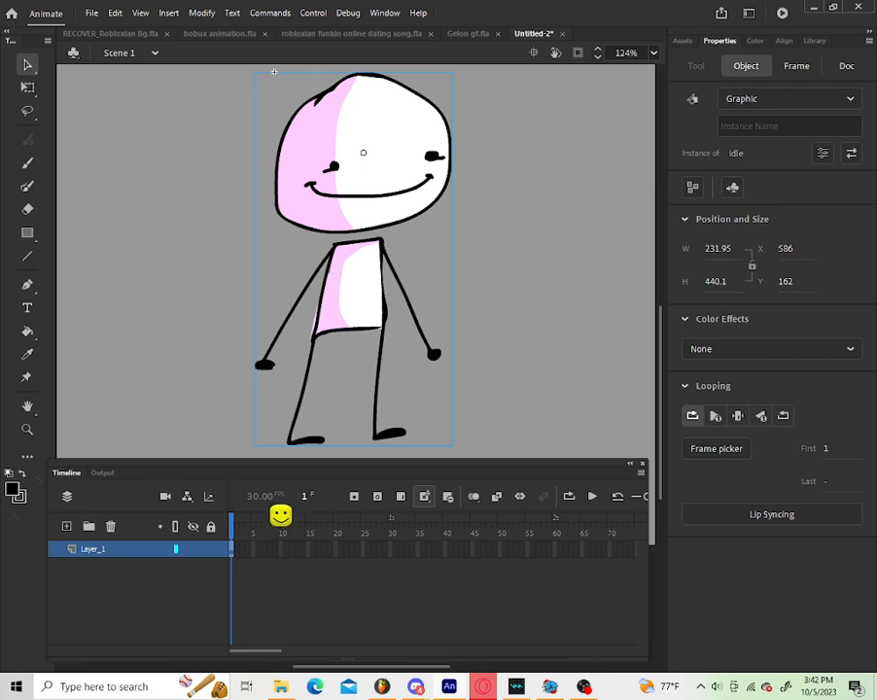
{"action": "right_click", "coordinate": [232, 553]}
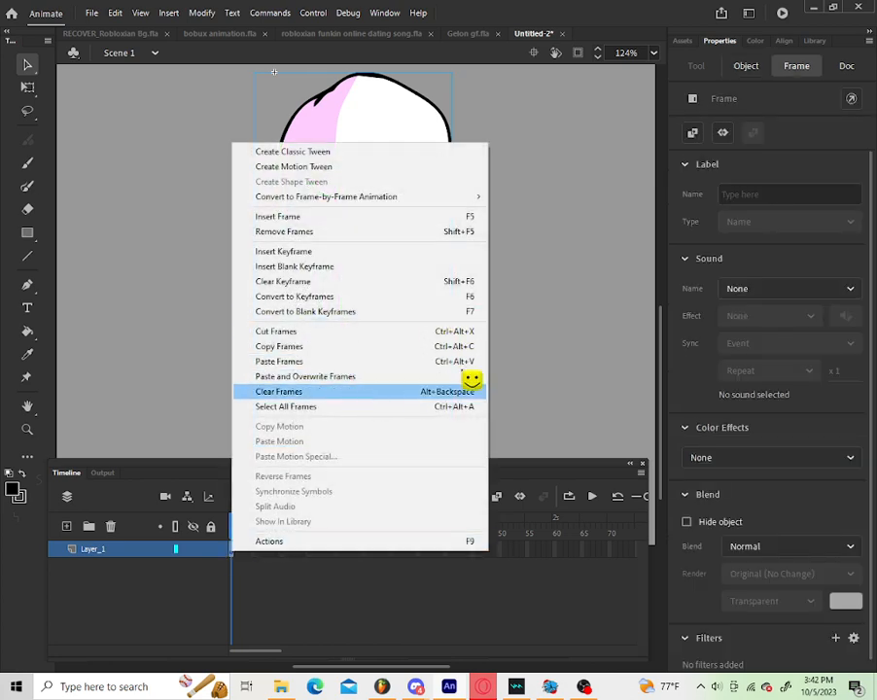
{"action": "left_click", "coordinate": [539, 305]}
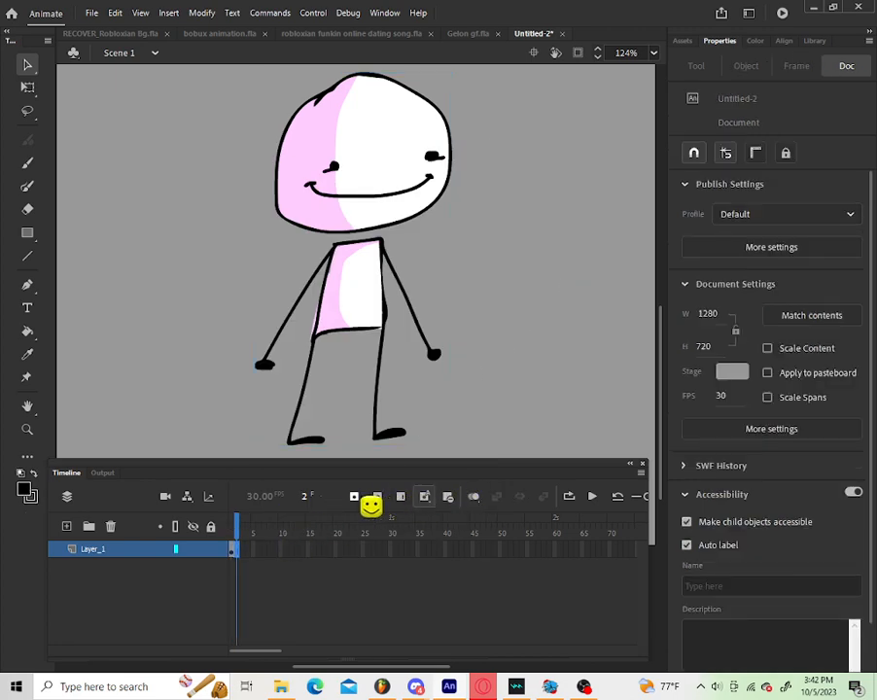
{"action": "left_click", "coordinate": [363, 502]}
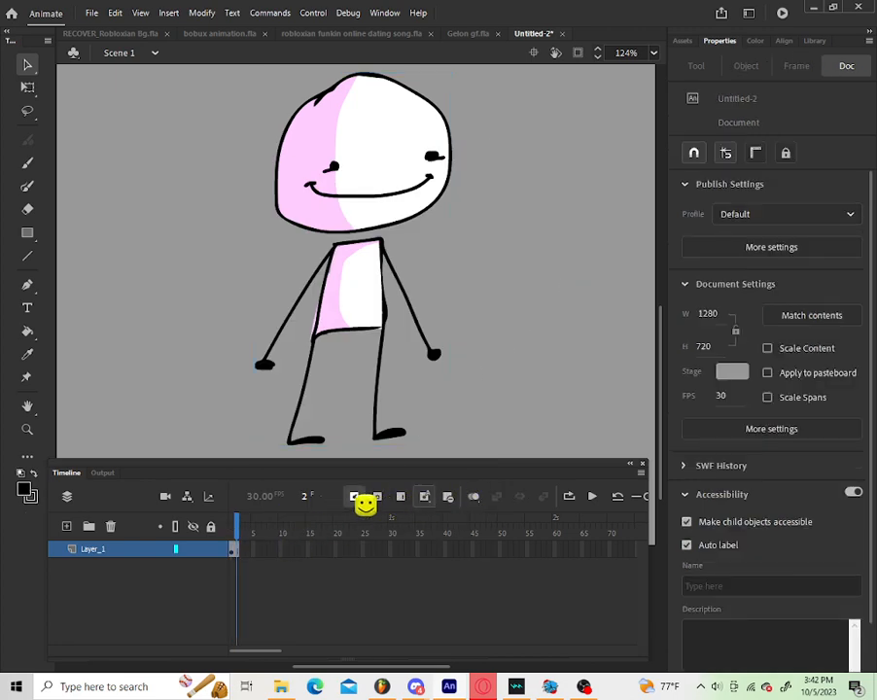
Step: Duplicate the idle symbol of the character on frame 2 under the name left
{"action": "left_click", "coordinate": [368, 186]}
{"action": "right_click", "coordinate": [369, 187]}
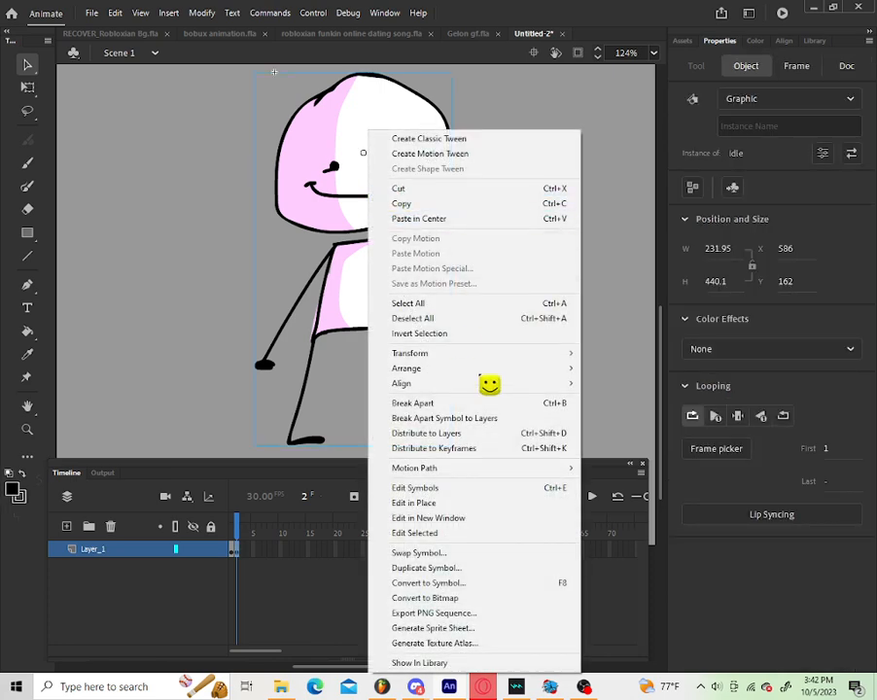
{"action": "left_click", "coordinate": [481, 571]}
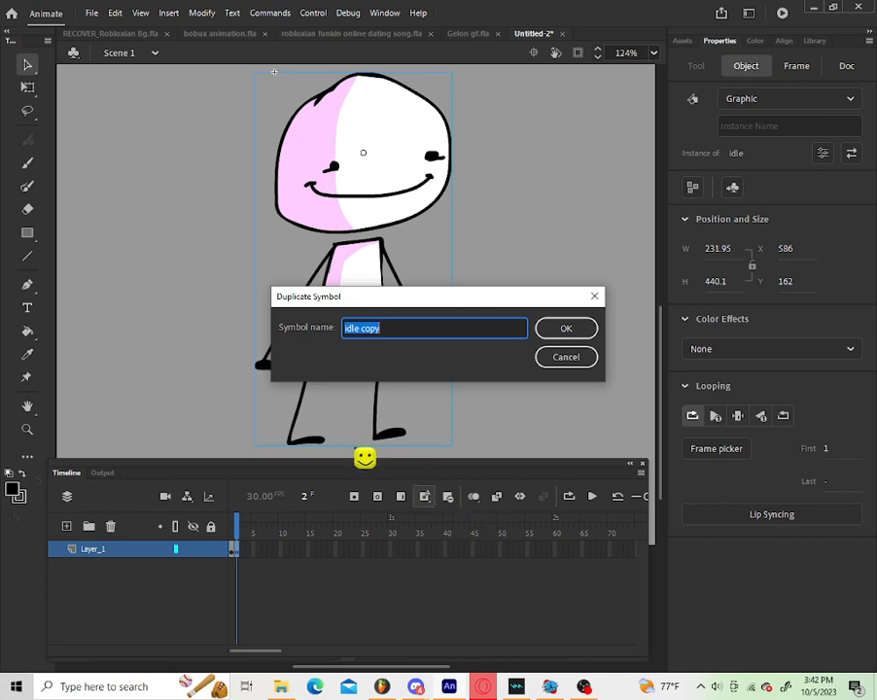
{"action": "type", "text": "l"}
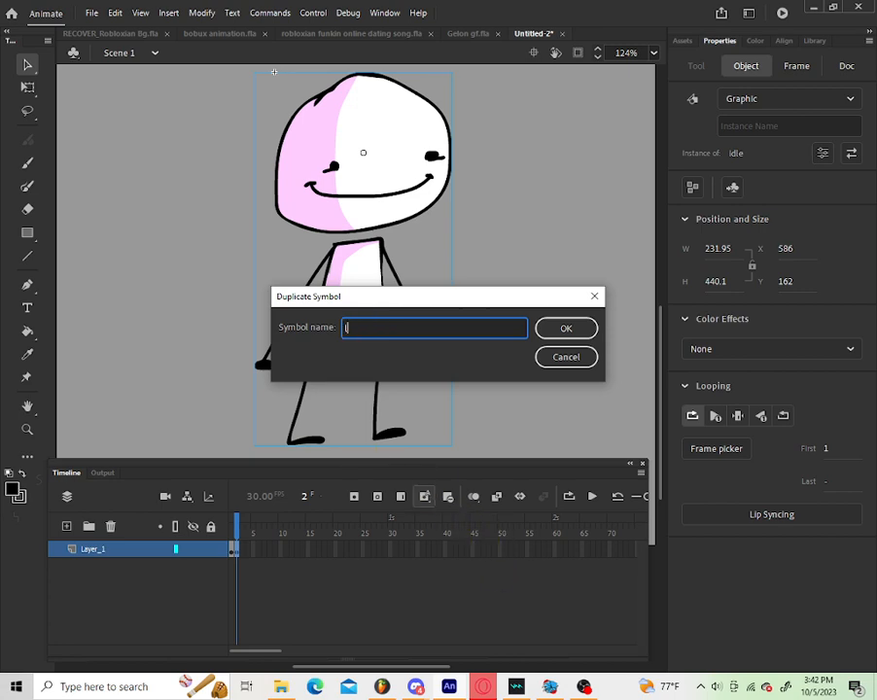
{"action": "type", "text": "eft"}
{"action": "key", "text": "Return"}
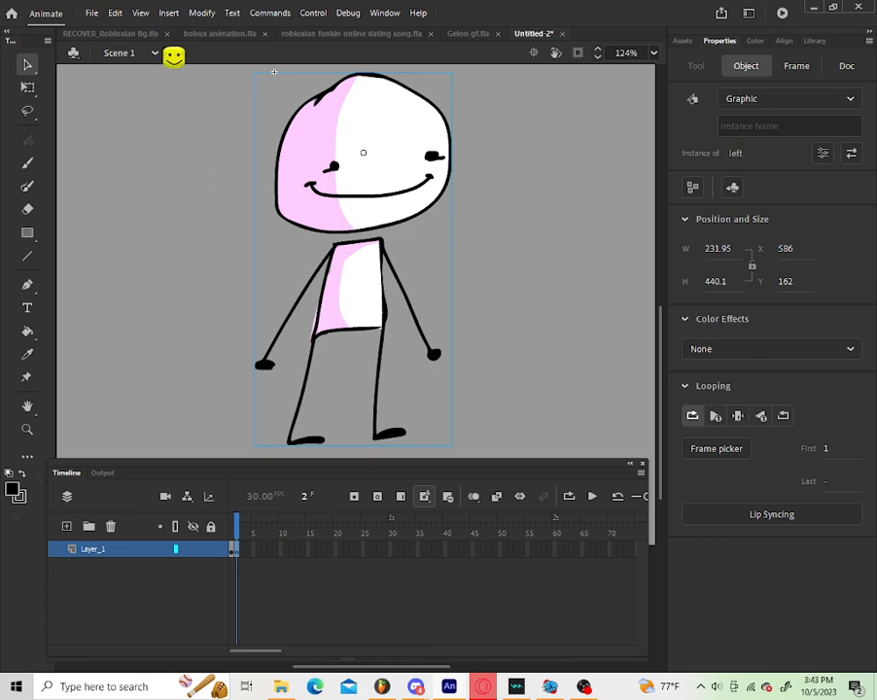
Step: Open the face symbol inside the left symbol and delete the long curved smile line
{"action": "double_click", "coordinate": [398, 157]}
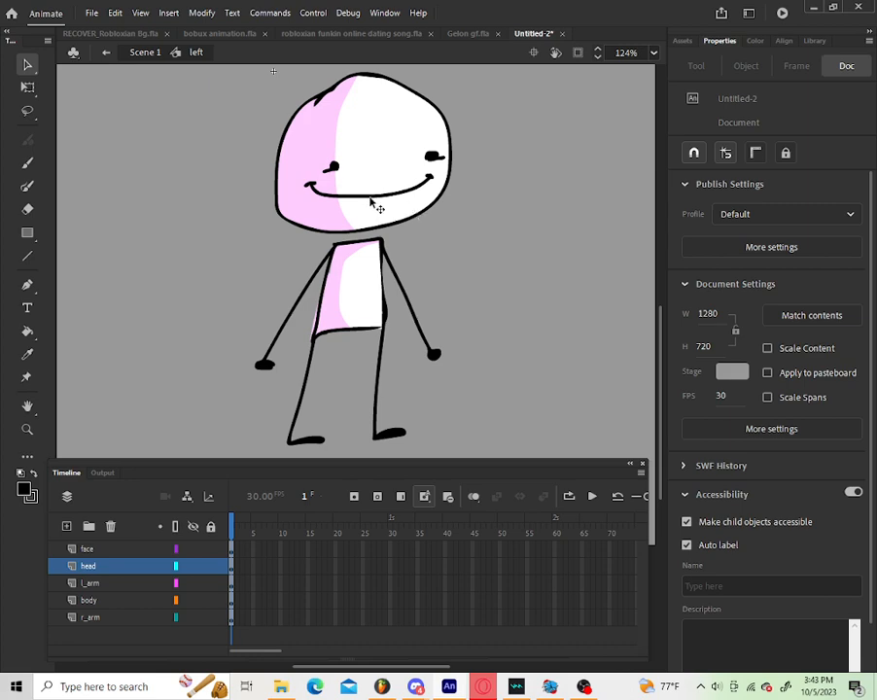
{"action": "left_click", "coordinate": [372, 202]}
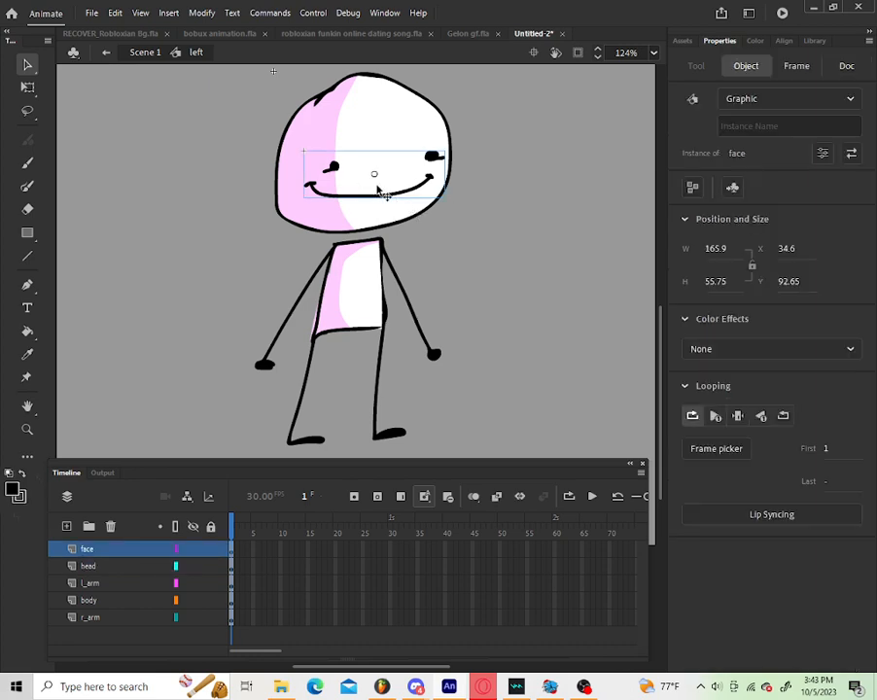
{"action": "left_click", "coordinate": [493, 196]}
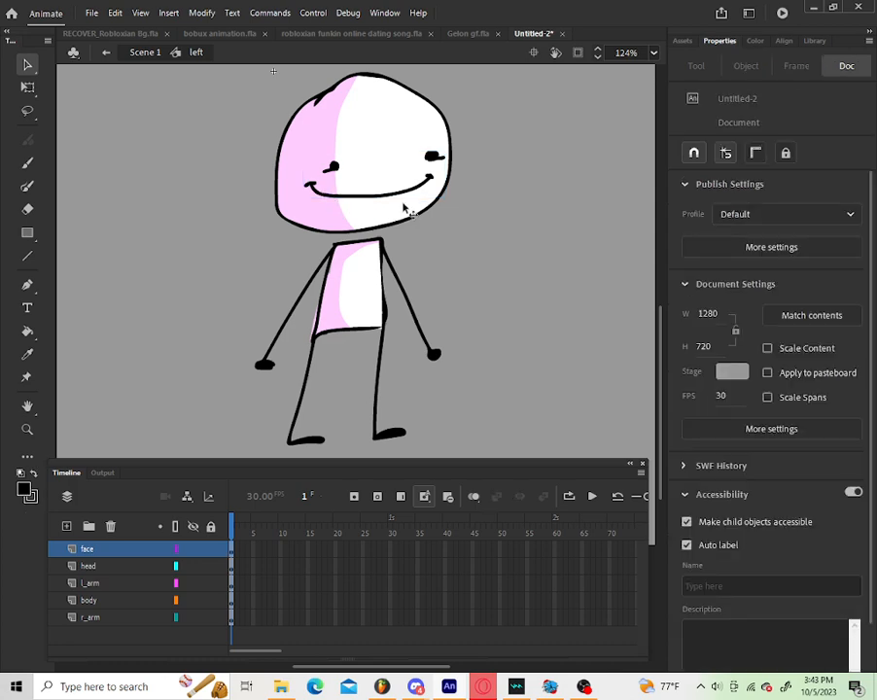
{"action": "left_click", "coordinate": [315, 194]}
{"action": "double_click", "coordinate": [321, 195]}
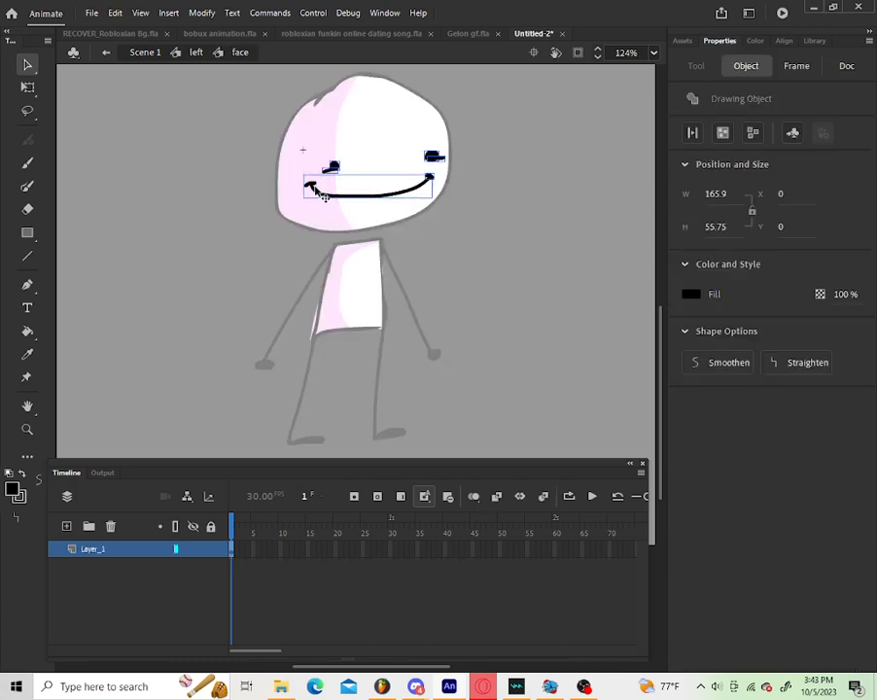
{"action": "left_click", "coordinate": [593, 246]}
{"action": "left_click", "coordinate": [407, 197]}
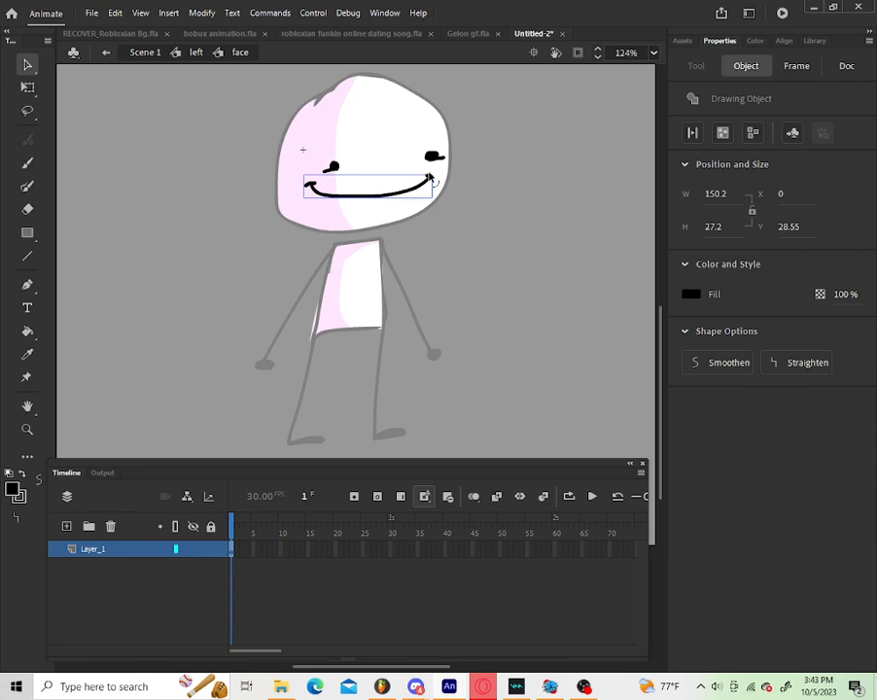
{"action": "key", "text": "Delete"}
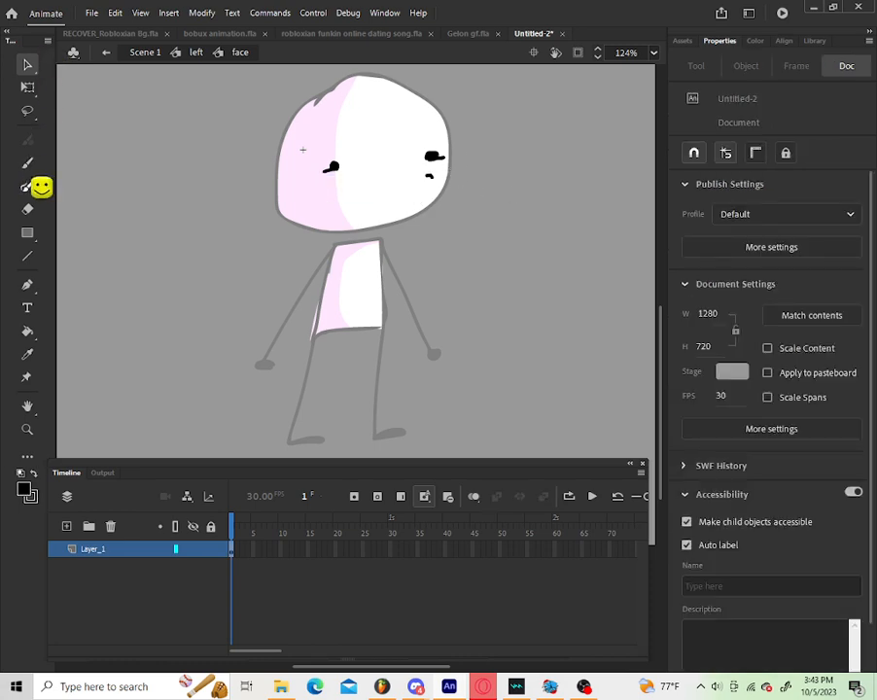
Step: Brush an open-mouth outline in the face symbol, return to Scene 1 and check frame 1 of Layer_1
{"action": "left_click", "coordinate": [28, 162]}
{"action": "mouse_move", "coordinate": [426, 187]}
{"action": "left_mouse_down"}
{"action": "mouse_move", "coordinate": [309, 244]}
{"action": "mouse_move", "coordinate": [414, 189]}
{"action": "left_mouse_up"}
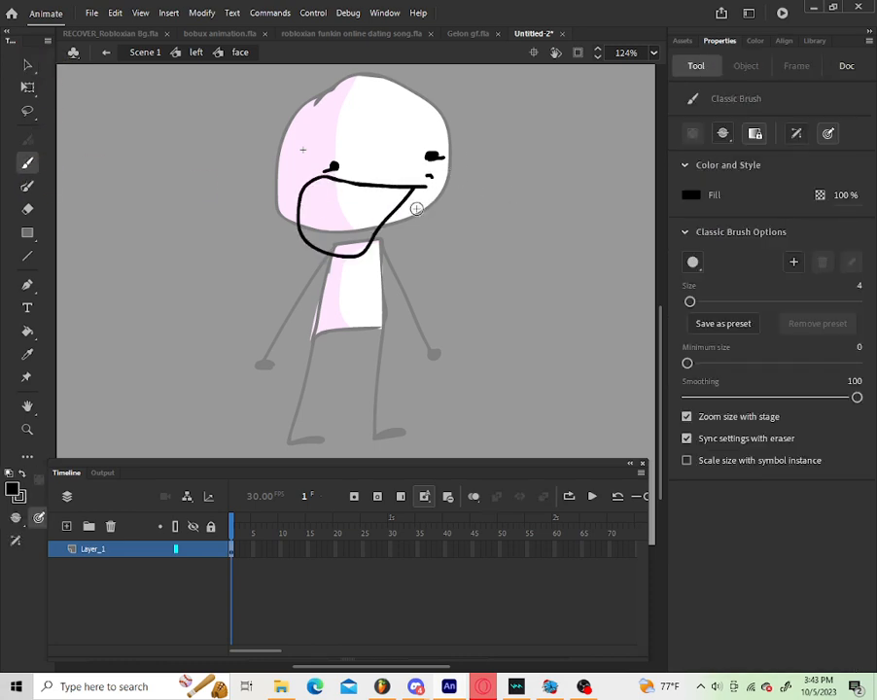
{"action": "left_click", "coordinate": [26, 64]}
{"action": "double_click", "coordinate": [116, 103]}
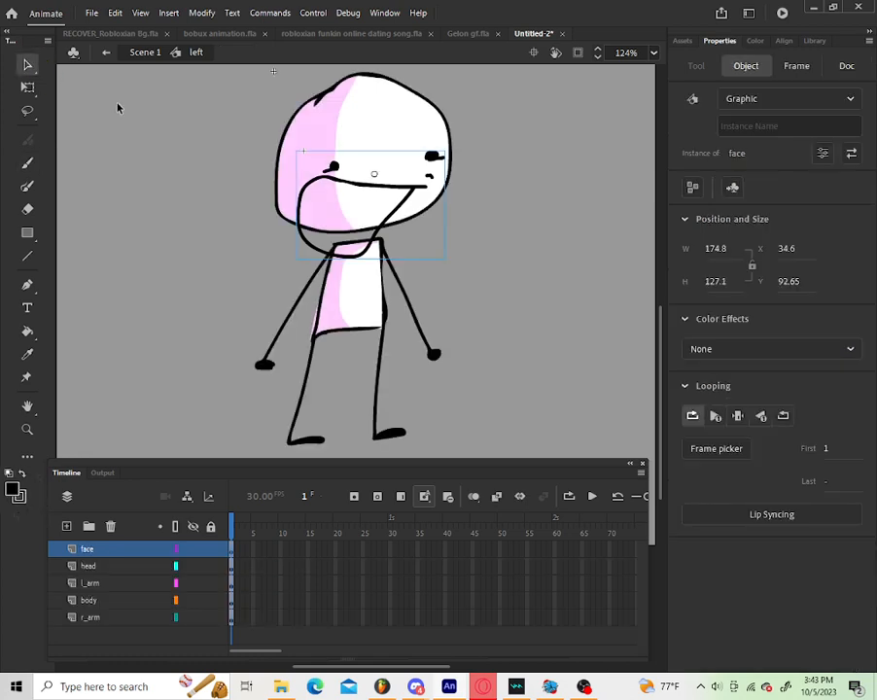
{"action": "double_click", "coordinate": [117, 105]}
{"action": "left_click", "coordinate": [233, 550]}
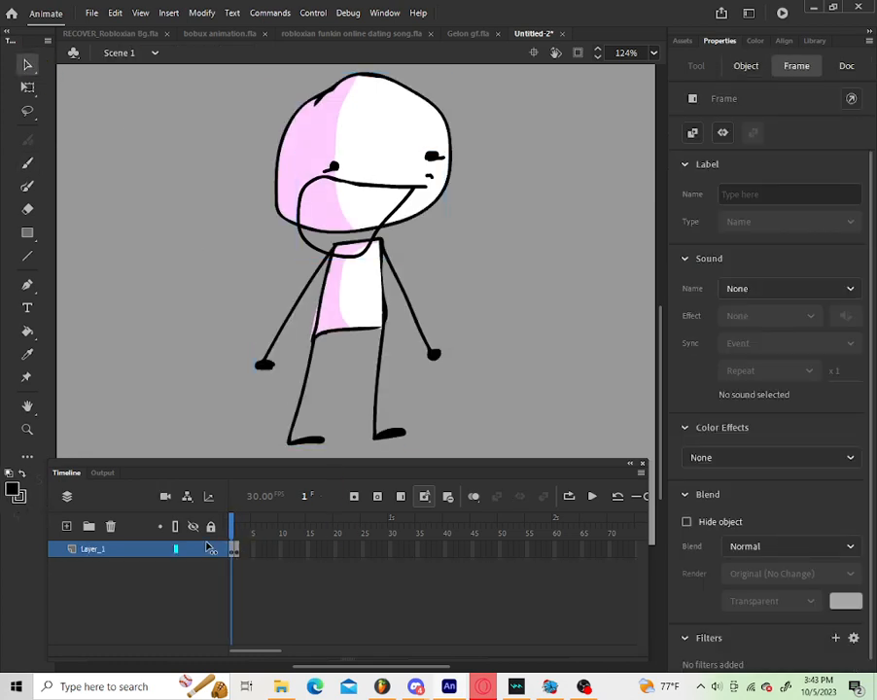
{"action": "left_click", "coordinate": [233, 534]}
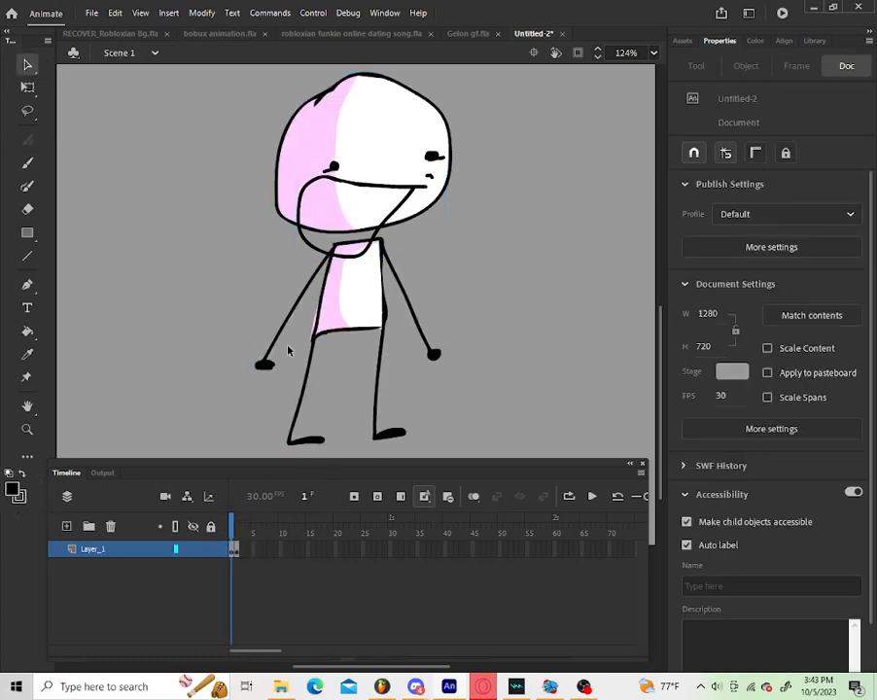
Step: Reopen the face symbol inside the left symbol and undo the open-mouth drawing and the smile deletion
{"action": "double_click", "coordinate": [381, 218]}
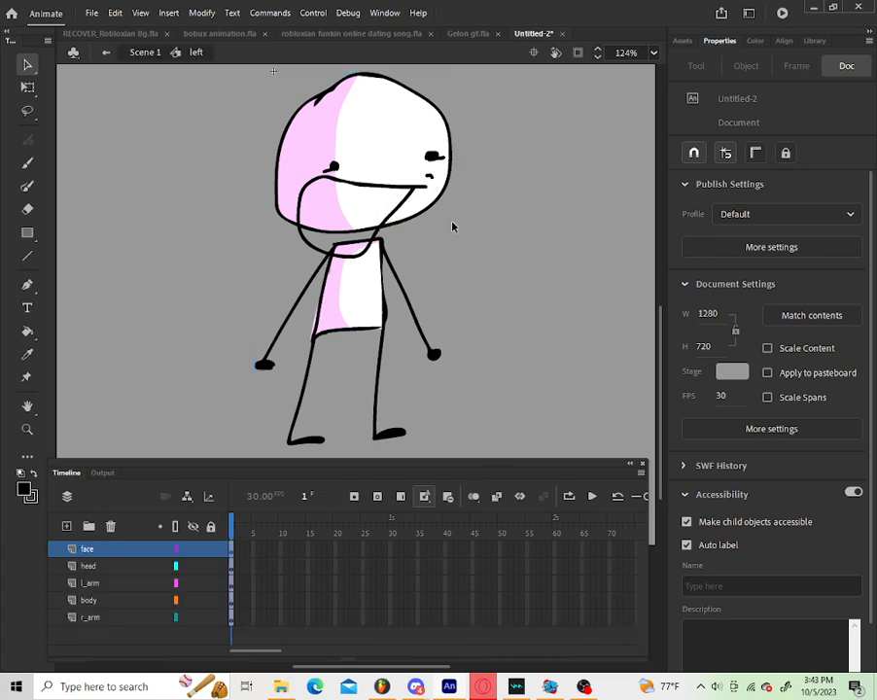
{"action": "double_click", "coordinate": [450, 225]}
{"action": "key", "text": "ctrl+z"}
{"action": "key", "text": "ctrl+z"}
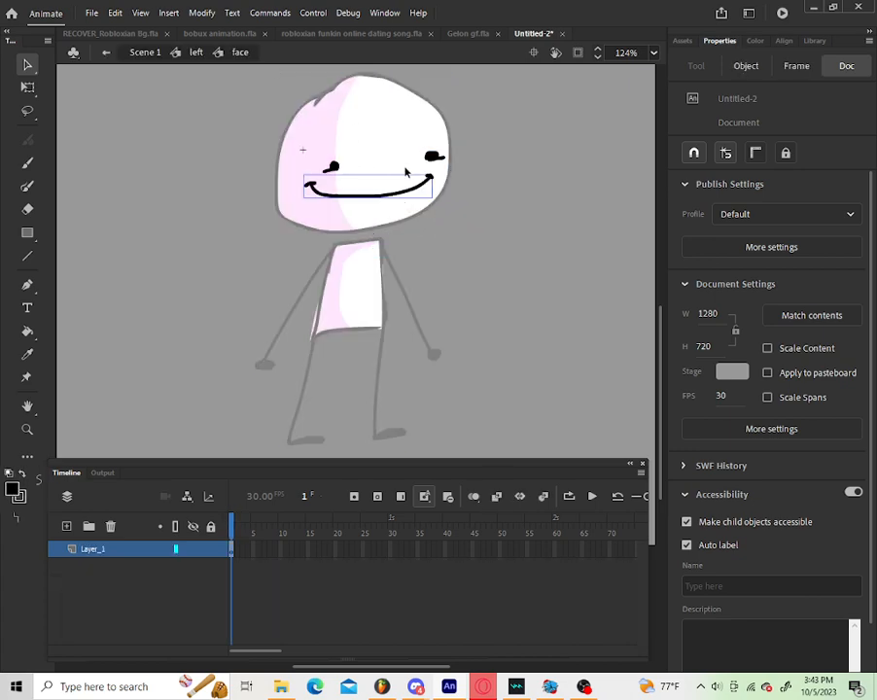
Step: Return to the left symbol and duplicate its face symbol under the name face left
{"action": "left_click", "coordinate": [542, 145]}
{"action": "double_click", "coordinate": [542, 145]}
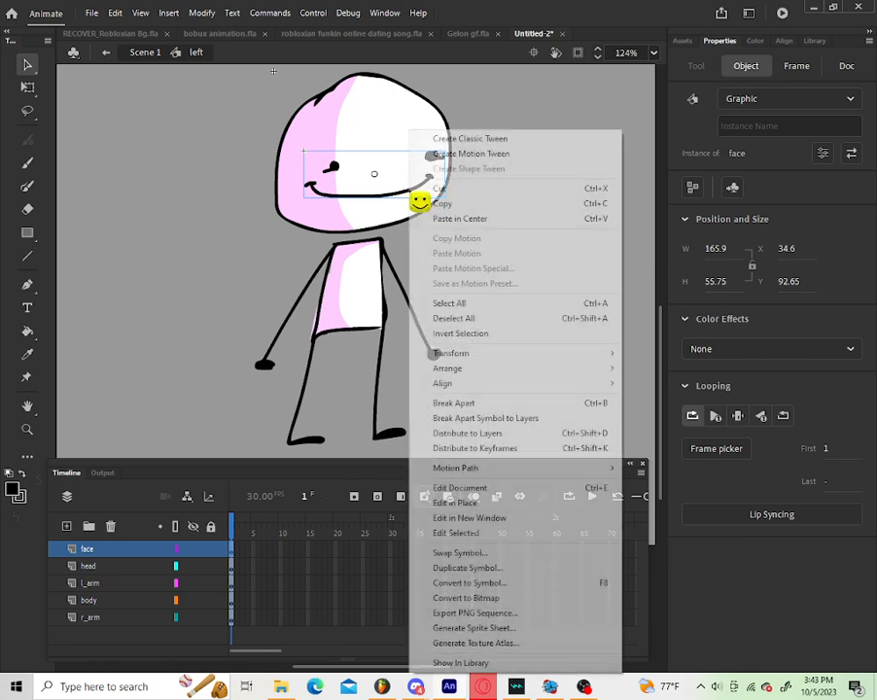
{"action": "right_click", "coordinate": [419, 201]}
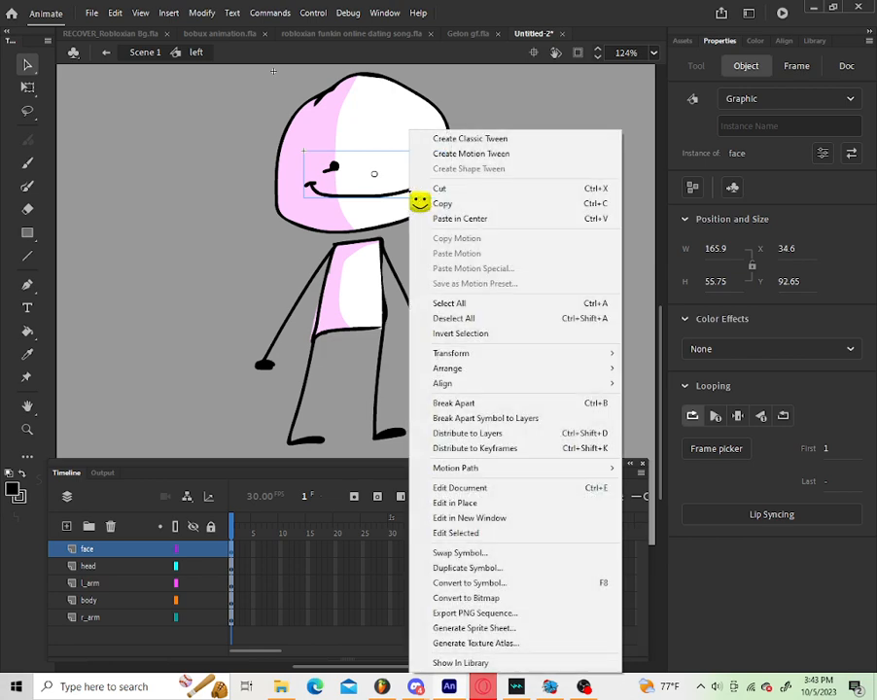
{"action": "left_click", "coordinate": [522, 569]}
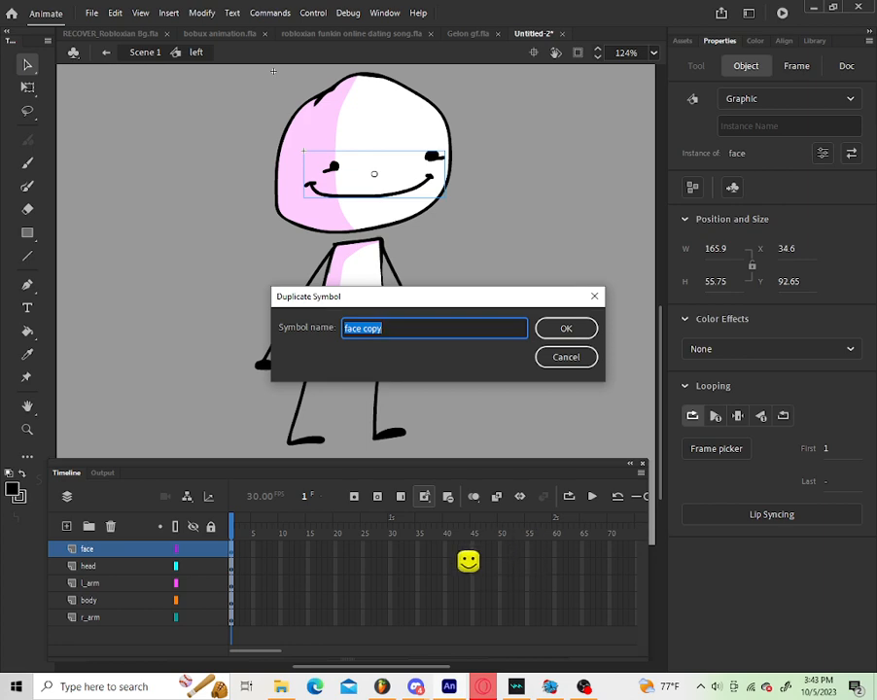
{"action": "key", "text": "Right"}
{"action": "type", "text": "left"}
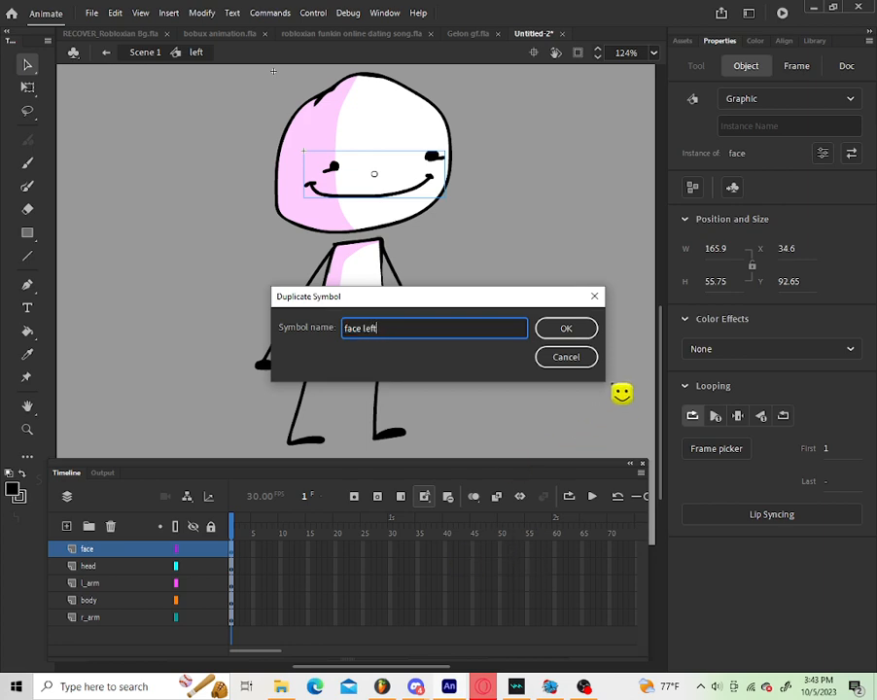
{"action": "key", "text": "Return"}
Step: Open the face left symbol and delete the smile line, its leftover corner stroke and both eyes
{"action": "double_click", "coordinate": [333, 170]}
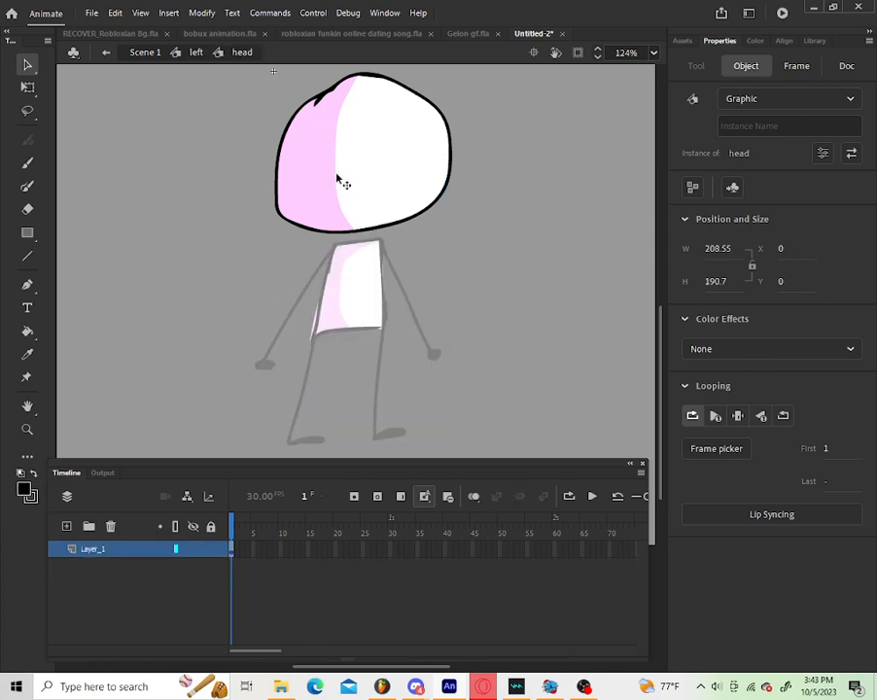
{"action": "double_click", "coordinate": [541, 166]}
{"action": "double_click", "coordinate": [435, 171]}
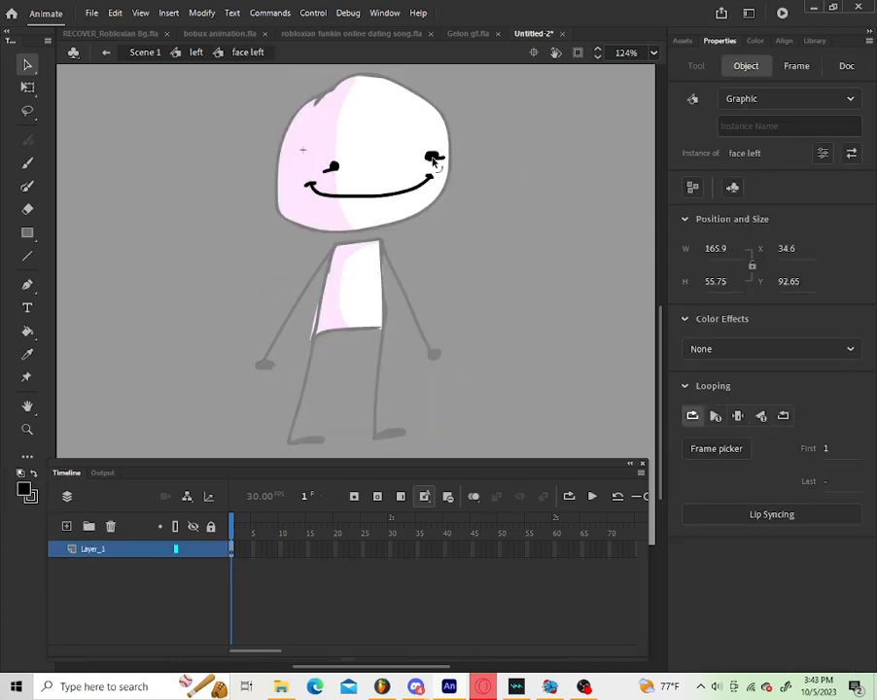
{"action": "left_click", "coordinate": [467, 149]}
{"action": "left_click", "coordinate": [422, 193]}
{"action": "key", "text": "Delete"}
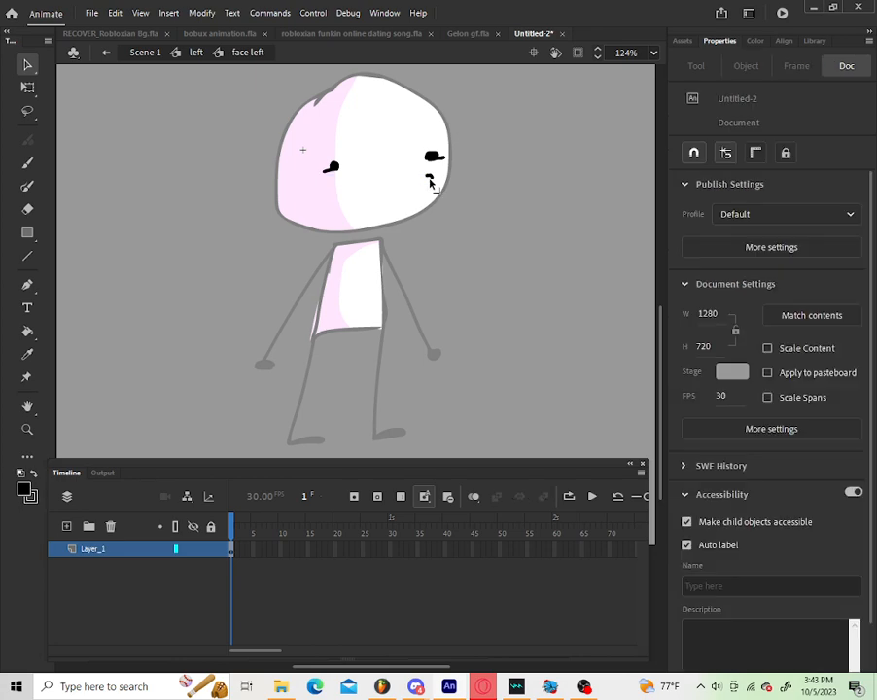
{"action": "left_click", "coordinate": [427, 176]}
{"action": "key", "text": "Delete"}
{"action": "left_click", "coordinate": [435, 156]}
{"action": "key", "text": "Delete"}
Step: Draw two small black eyes and a wide open-mouth outline on the face with the size 4 Classic Brush
{"action": "key", "text": "b"}
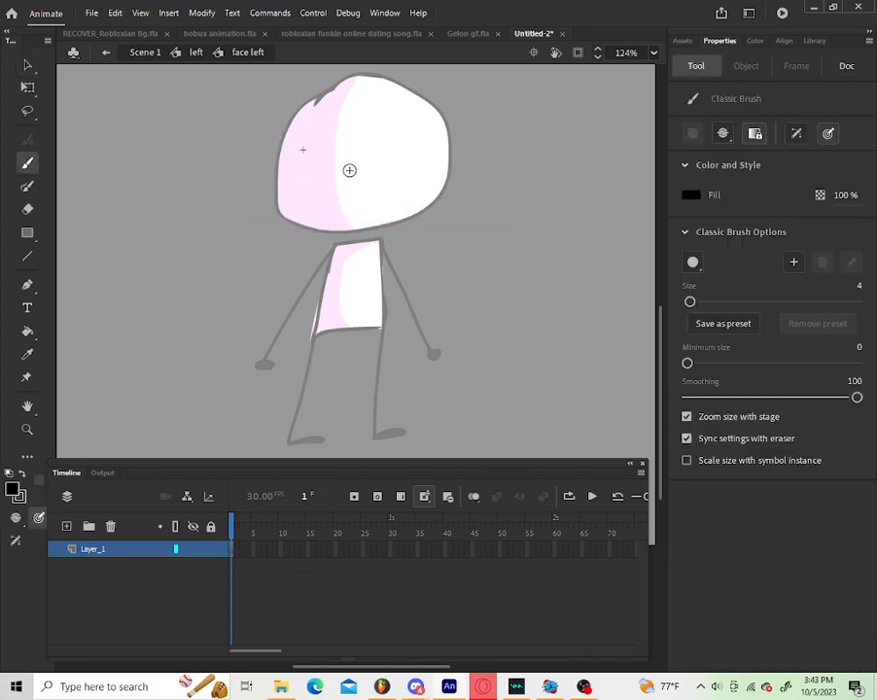
{"action": "left_click_drag", "start_coordinate": [312, 160], "coordinate": [313, 162]}
{"action": "left_click_drag", "start_coordinate": [401, 169], "coordinate": [316, 185]}
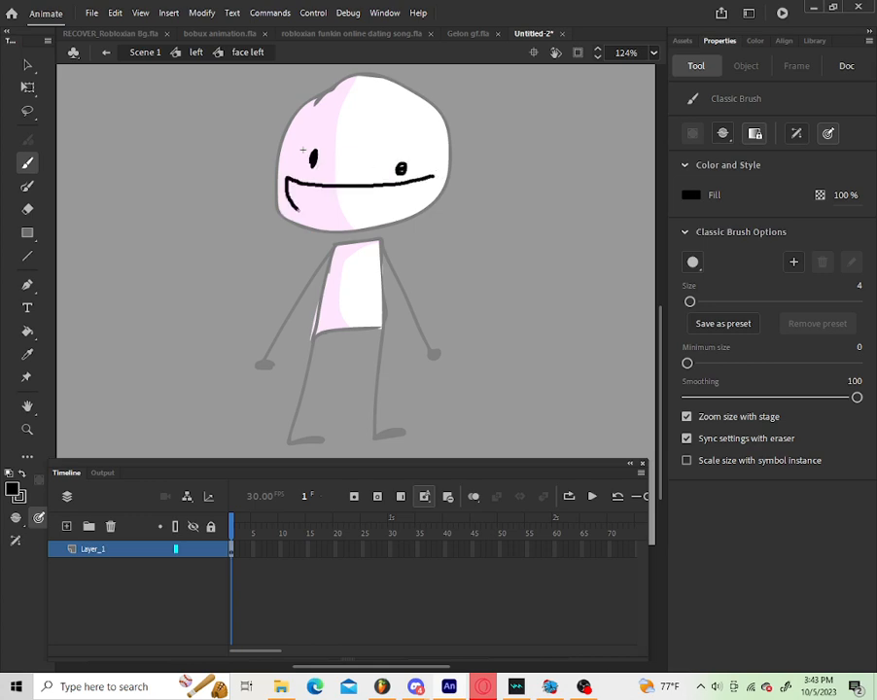
{"action": "left_click_drag", "start_coordinate": [438, 175], "coordinate": [287, 184]}
{"action": "left_click_drag", "start_coordinate": [430, 177], "coordinate": [428, 178]}
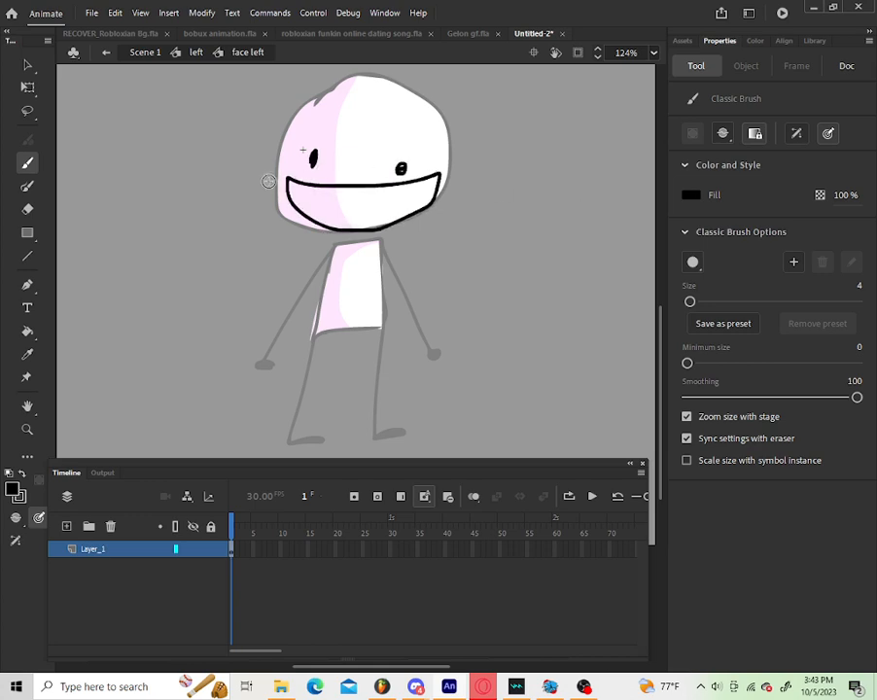
Step: Fill the open mouth with black and return to the left symbol
{"action": "left_click", "coordinate": [27, 331]}
{"action": "left_click", "coordinate": [356, 207]}
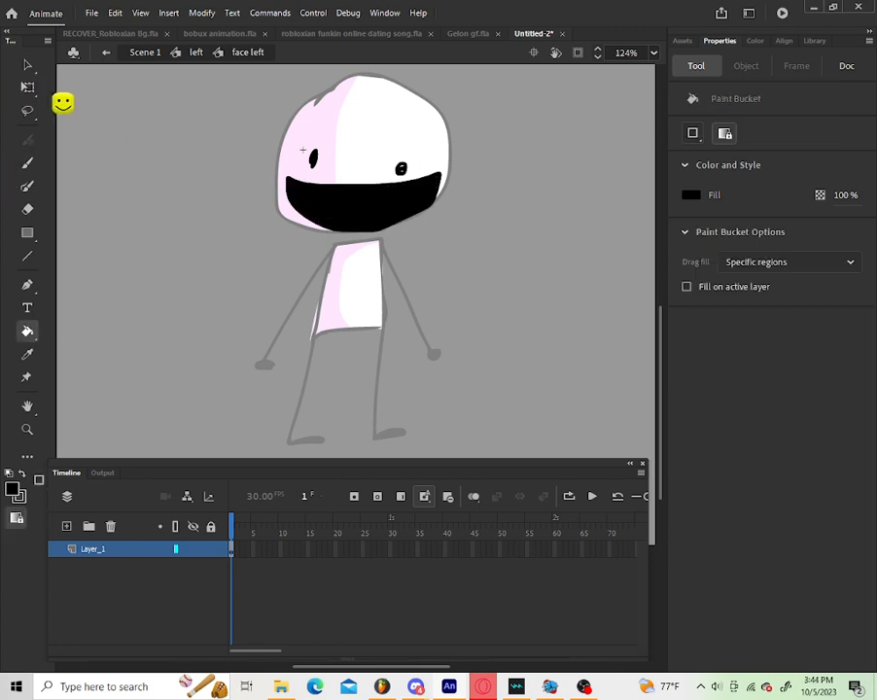
{"action": "left_click", "coordinate": [27, 64]}
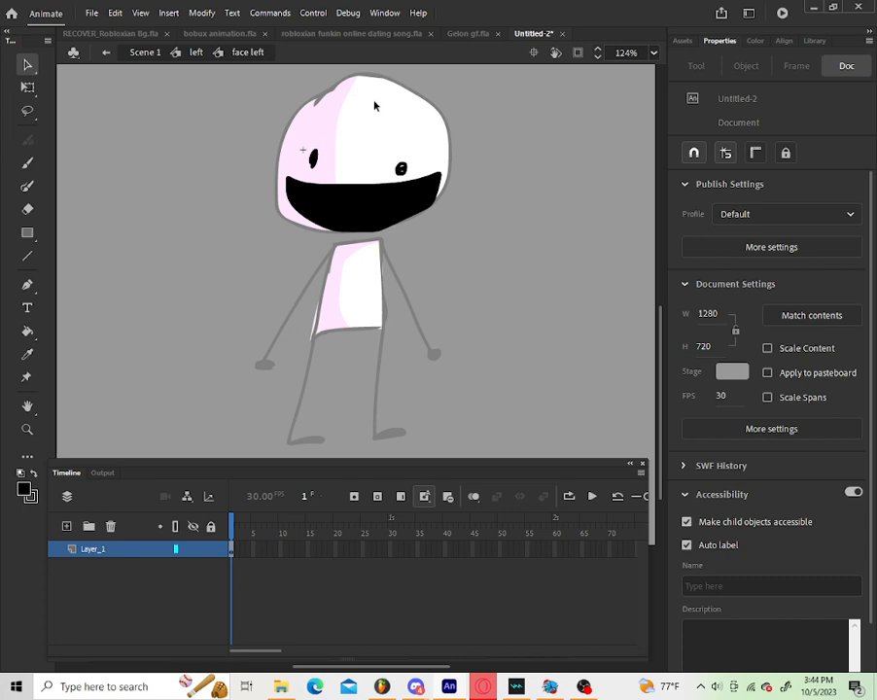
{"action": "double_click", "coordinate": [374, 105]}
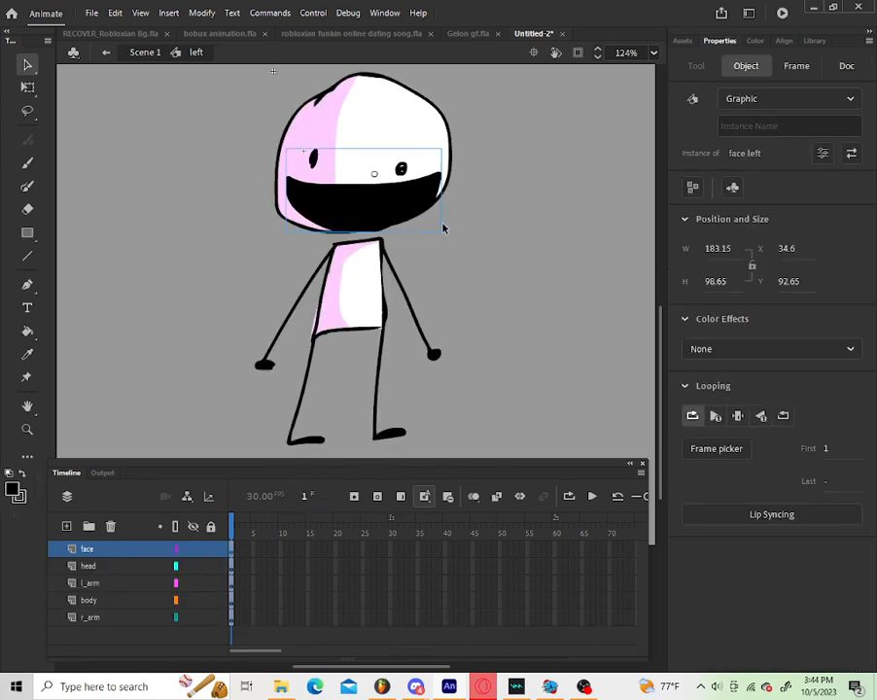
{"action": "left_click", "coordinate": [562, 206]}
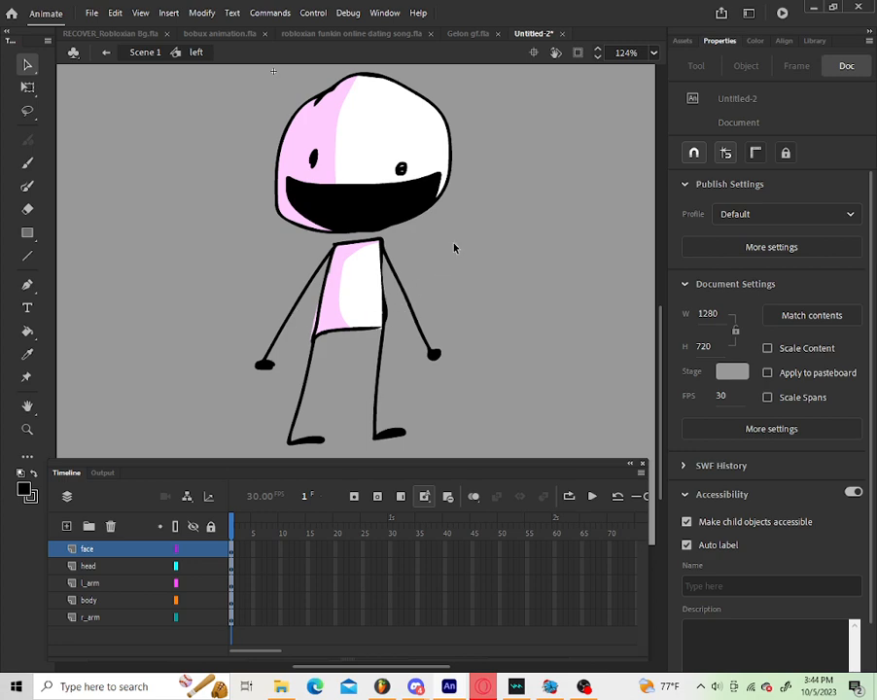
Step: Rotate the head and face together slightly clockwise and move them to the left of the body
{"action": "left_click_drag", "start_coordinate": [482, 102], "coordinate": [271, 198]}
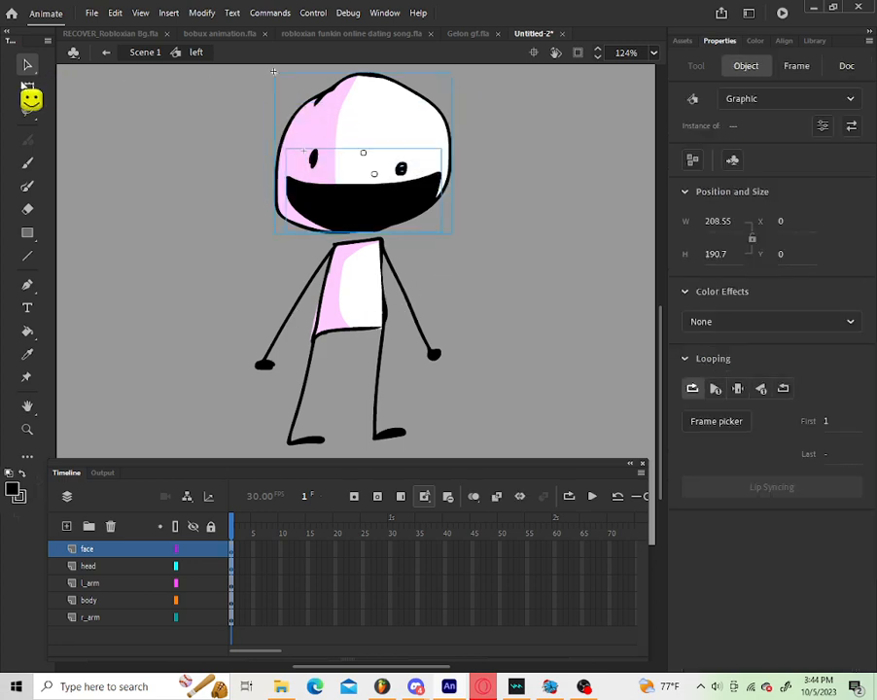
{"action": "left_click", "coordinate": [27, 87]}
{"action": "left_click_drag", "start_coordinate": [462, 75], "coordinate": [470, 94]}
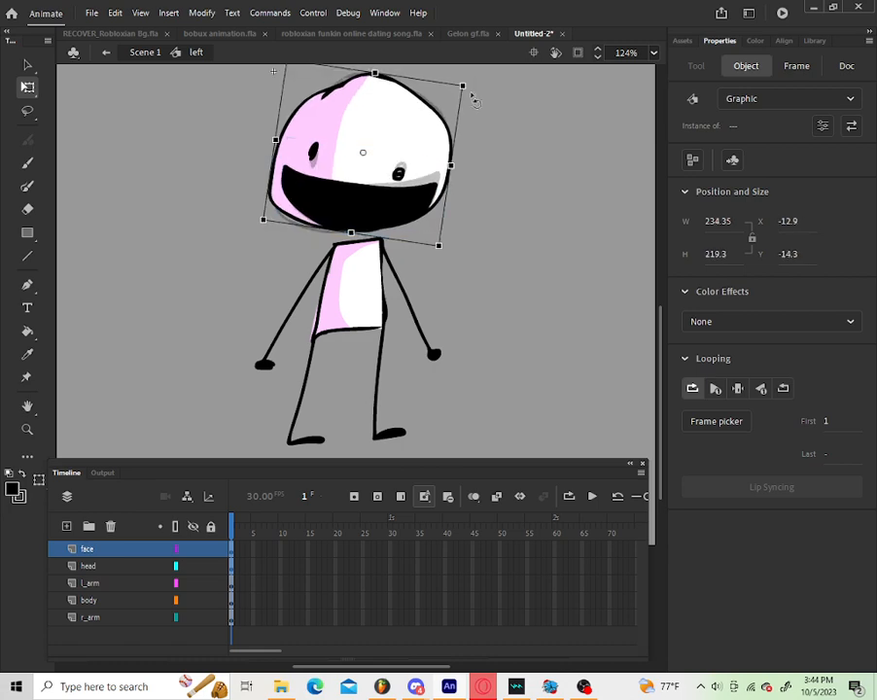
{"action": "left_click_drag", "start_coordinate": [437, 151], "coordinate": [333, 163]}
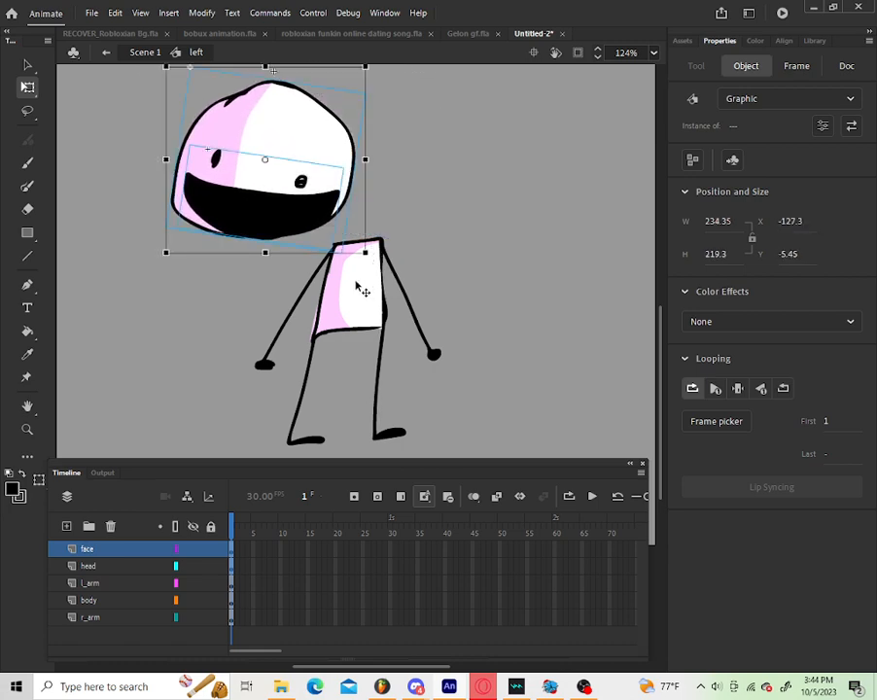
Step: Skew the body with Free Transform so its upper end leans left under the moved head
{"action": "left_click", "coordinate": [356, 286]}
{"action": "left_click_drag", "start_coordinate": [363, 236], "coordinate": [312, 271]}
{"action": "left_click", "coordinate": [349, 264]}
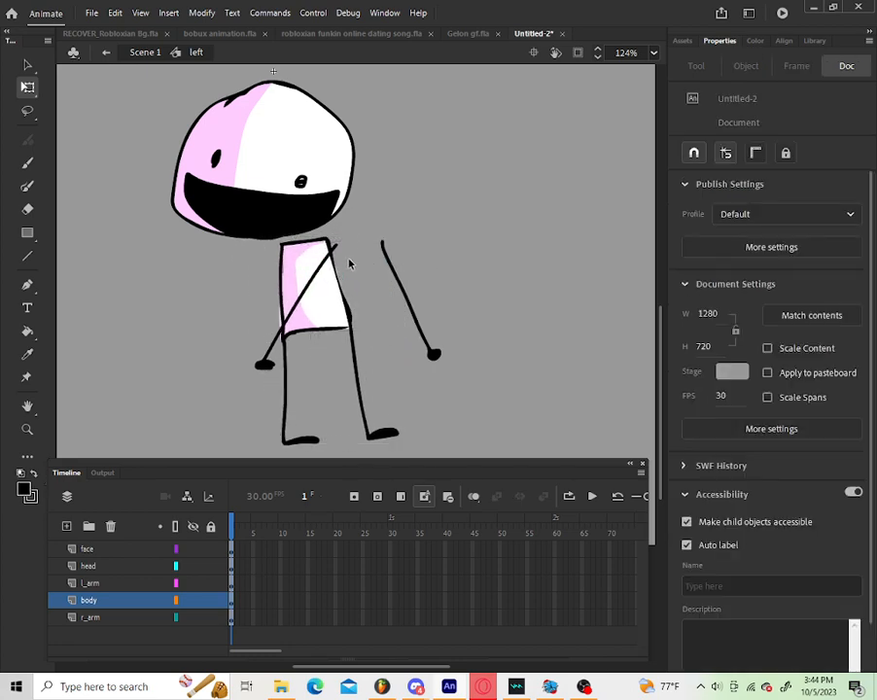
{"action": "left_click", "coordinate": [311, 254]}
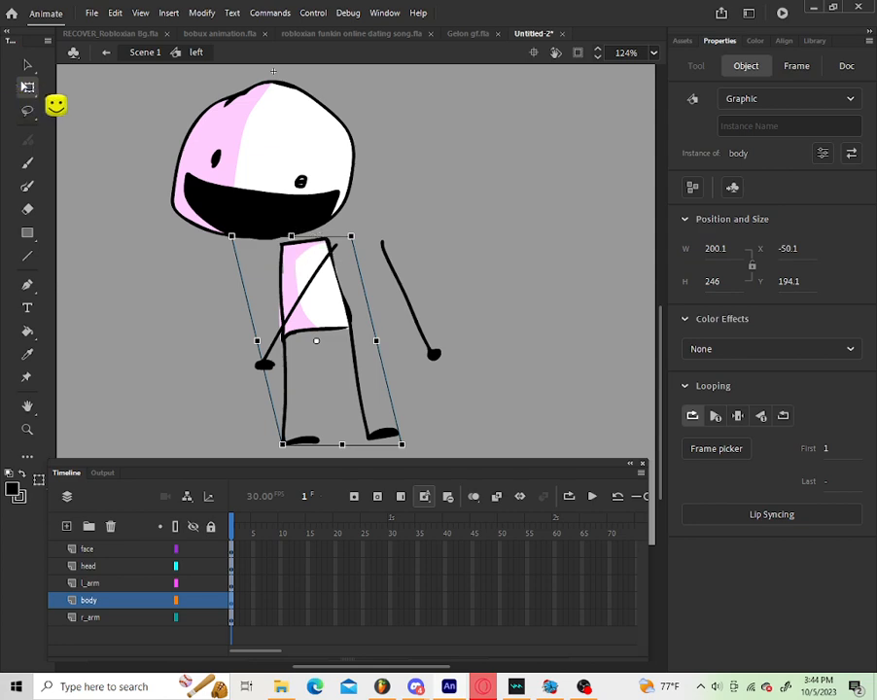
{"action": "left_click_drag", "start_coordinate": [322, 236], "coordinate": [387, 229]}
{"action": "key", "text": "ctrl+z"}
{"action": "left_click_drag", "start_coordinate": [325, 236], "coordinate": [312, 237]}
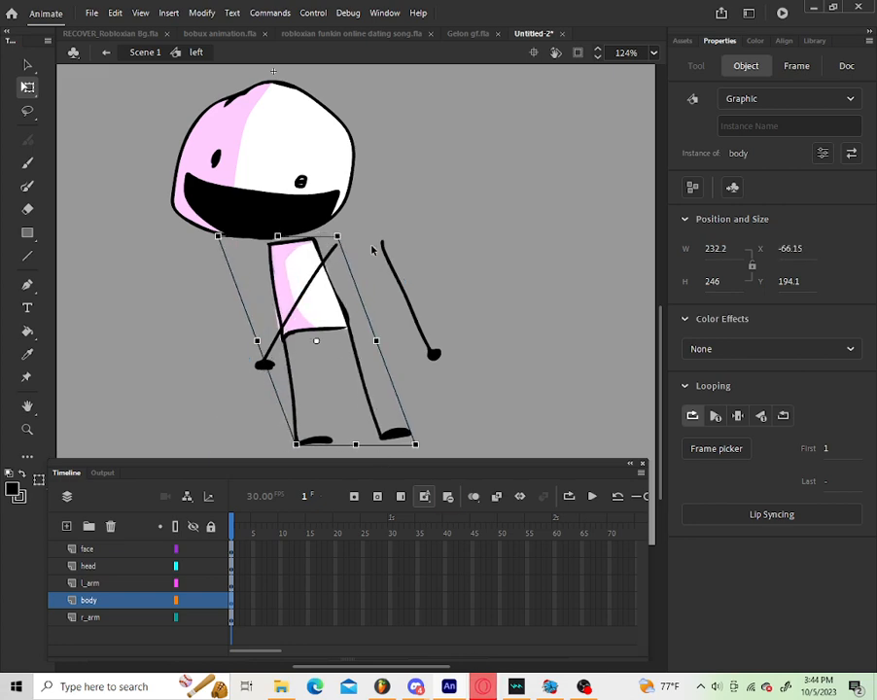
{"action": "left_click", "coordinate": [423, 179]}
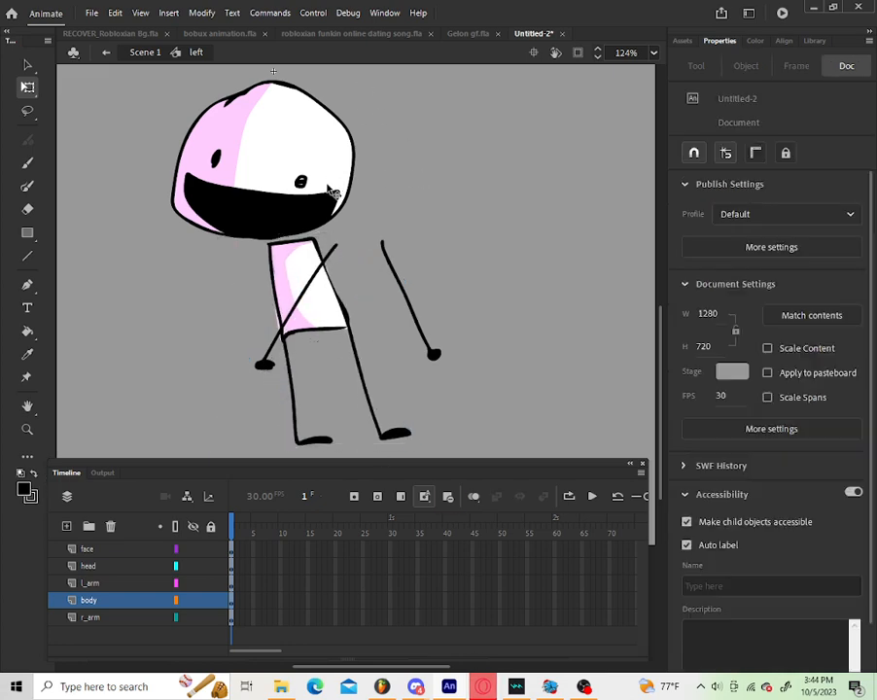
Step: Move and rotate both arms so they join the leaning body and trail to the right, then return to Scene 1
{"action": "left_click", "coordinate": [296, 321]}
{"action": "left_click_drag", "start_coordinate": [349, 379], "coordinate": [376, 330]}
{"action": "left_click", "coordinate": [321, 408]}
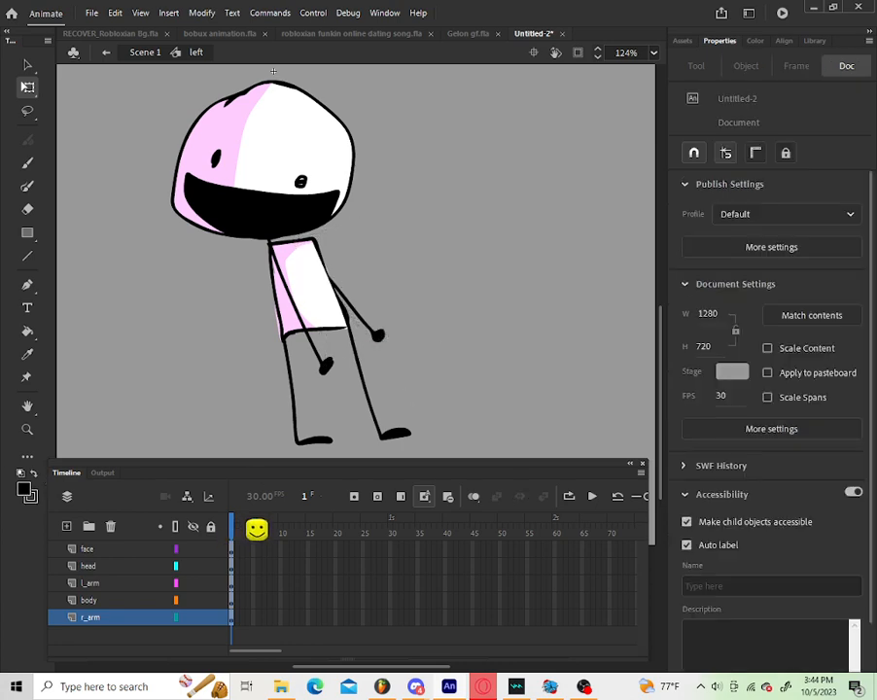
{"action": "double_click", "coordinate": [427, 275]}
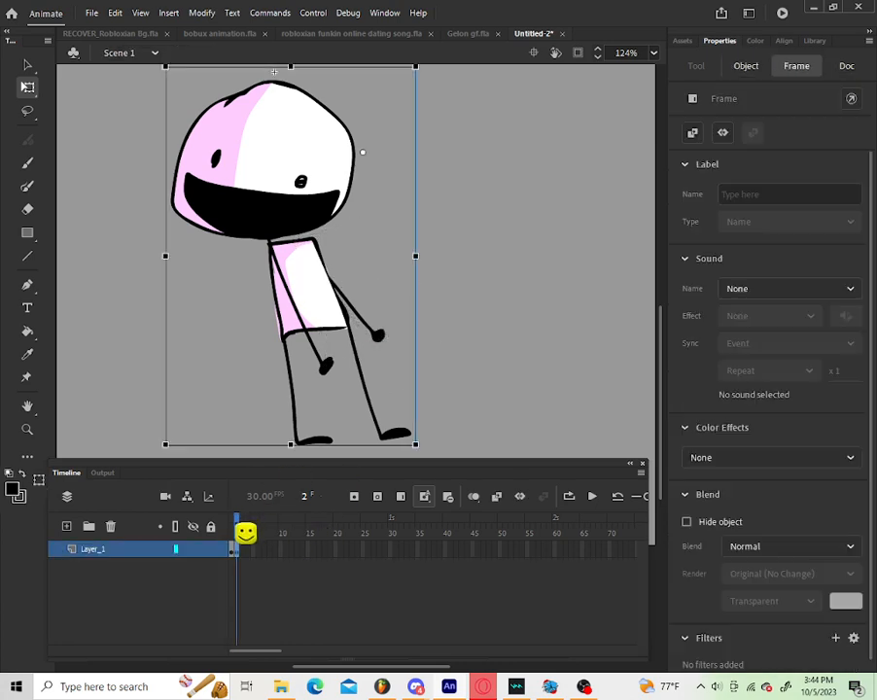
Step: Shift all the parts inside the left symbol slightly to the left and return to Scene 1
{"action": "left_click", "coordinate": [305, 207]}
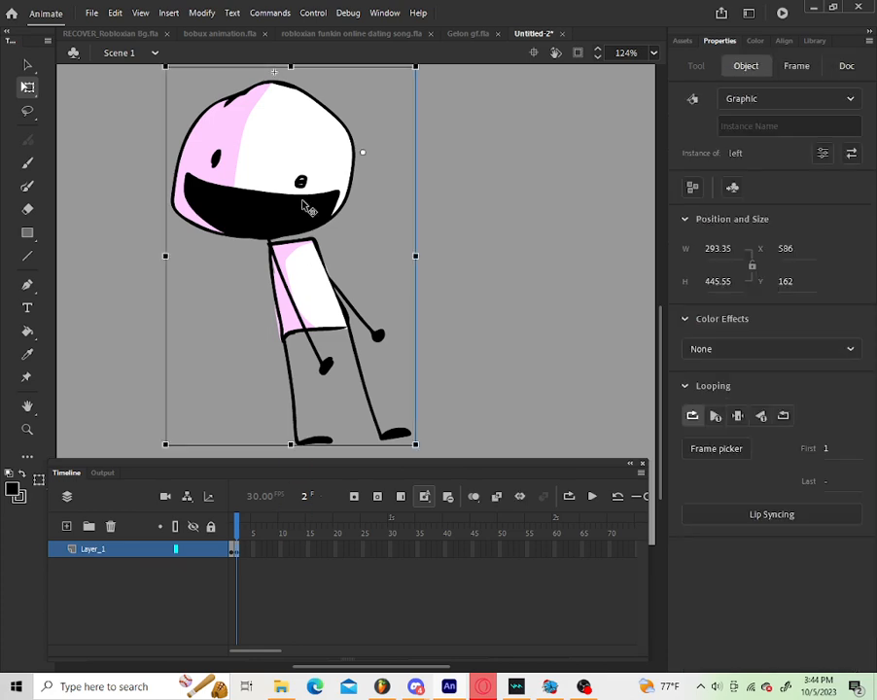
{"action": "double_click", "coordinate": [302, 202]}
{"action": "left_click_drag", "start_coordinate": [523, 373], "coordinate": [55, 10]}
{"action": "left_click_drag", "start_coordinate": [284, 192], "coordinate": [272, 191]}
{"action": "double_click", "coordinate": [433, 222]}
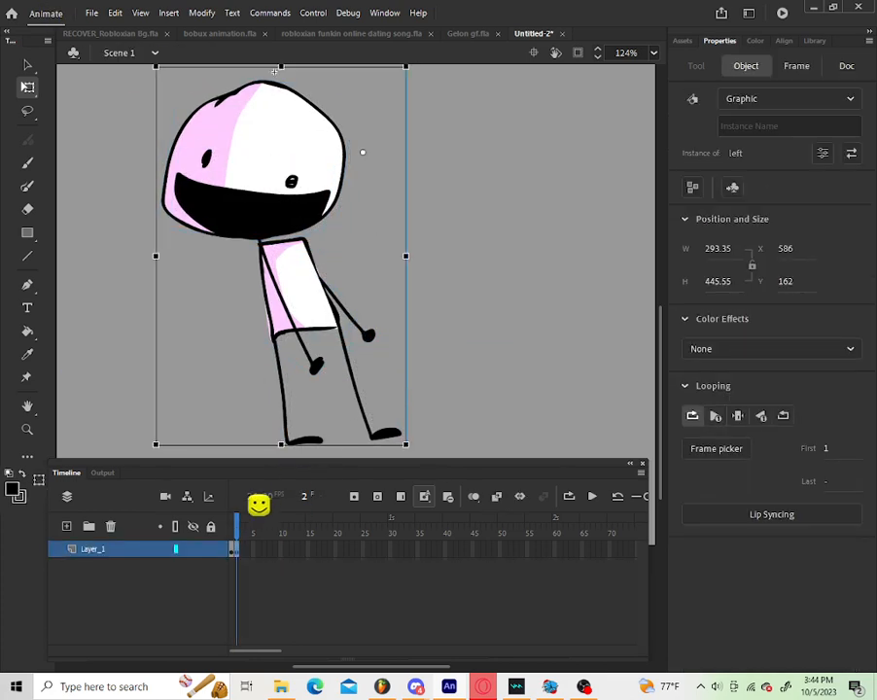
Step: Compare the idle pose on frame 1 with the left pose on frame 2
{"action": "left_click_drag", "start_coordinate": [240, 534], "coordinate": [107, 517]}
{"action": "key", "text": "comma"}
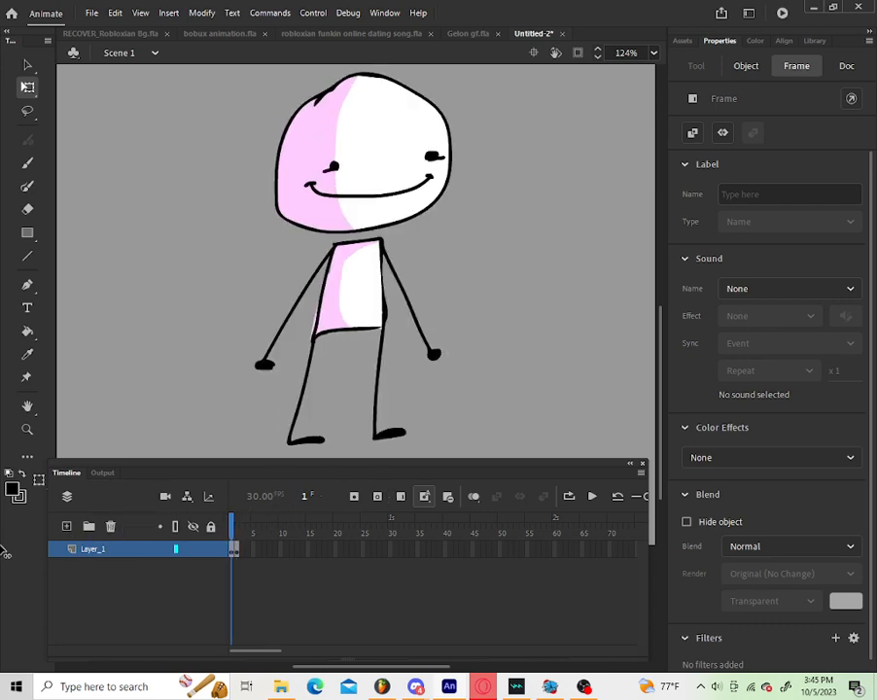
{"action": "key", "text": "period"}
{"action": "left_click", "coordinate": [371, 117]}
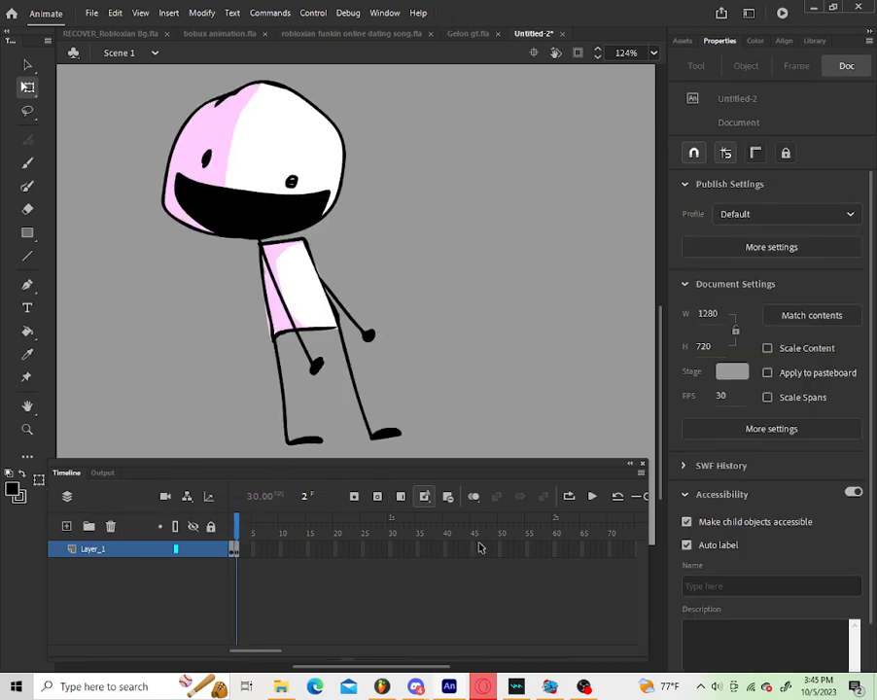
{"action": "left_click", "coordinate": [231, 551]}
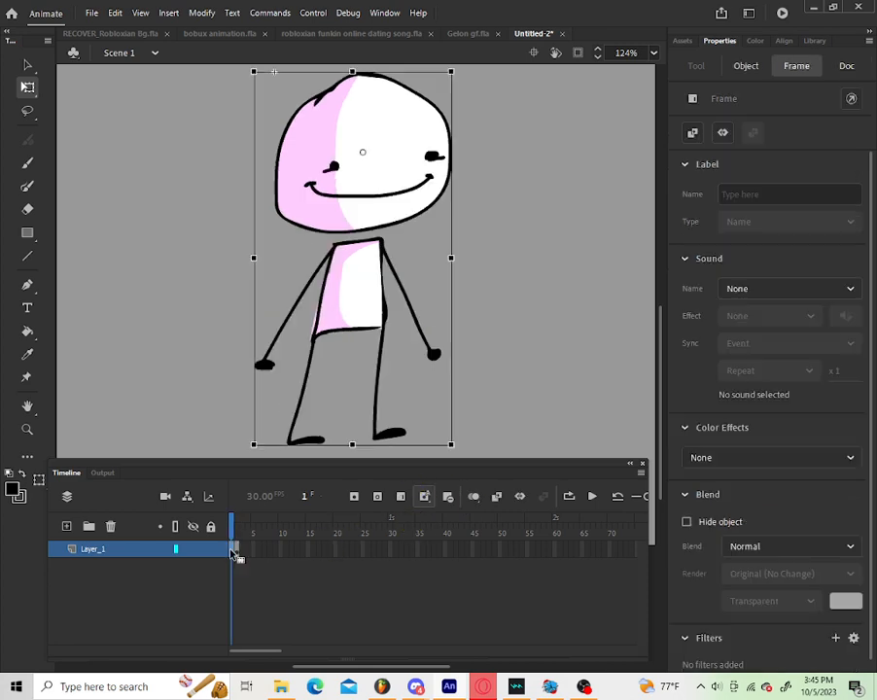
{"action": "left_click", "coordinate": [238, 551]}
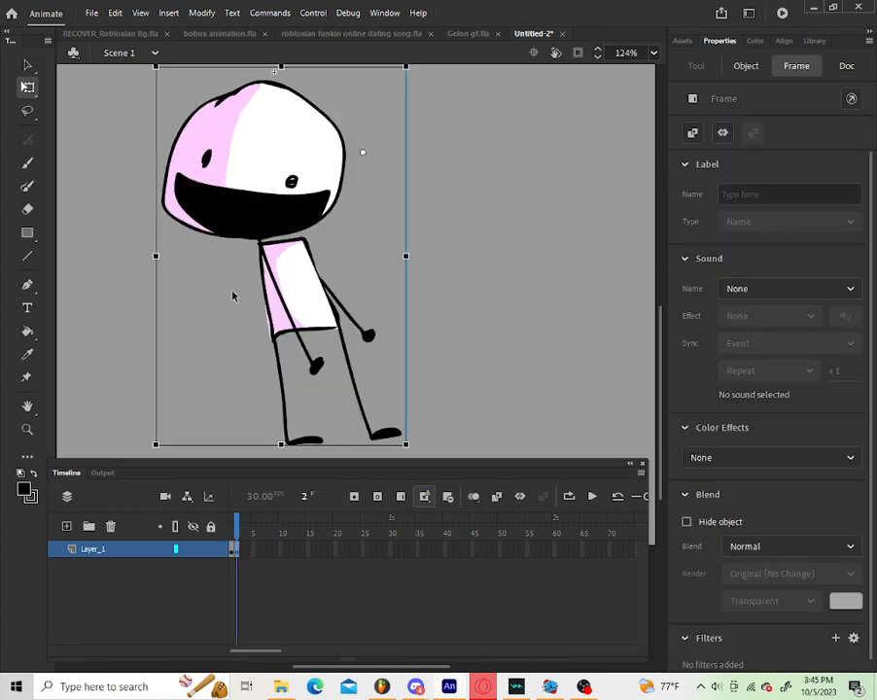
Step: Copy the idle pose frame from frame 1 and paste it onto frame 3
{"action": "left_click", "coordinate": [233, 549]}
{"action": "right_click", "coordinate": [233, 549]}
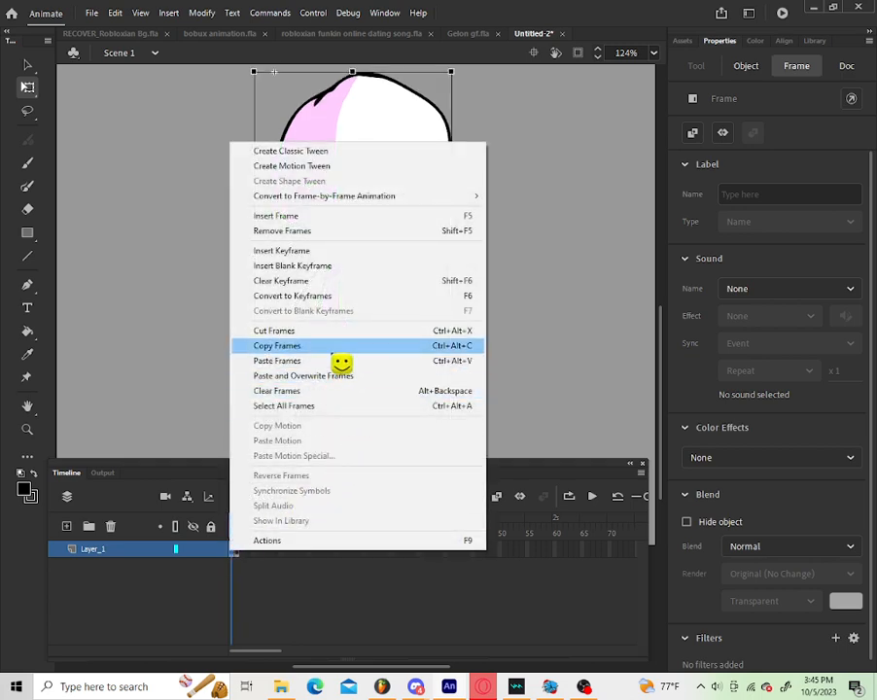
{"action": "left_click", "coordinate": [311, 346]}
{"action": "right_click", "coordinate": [246, 551]}
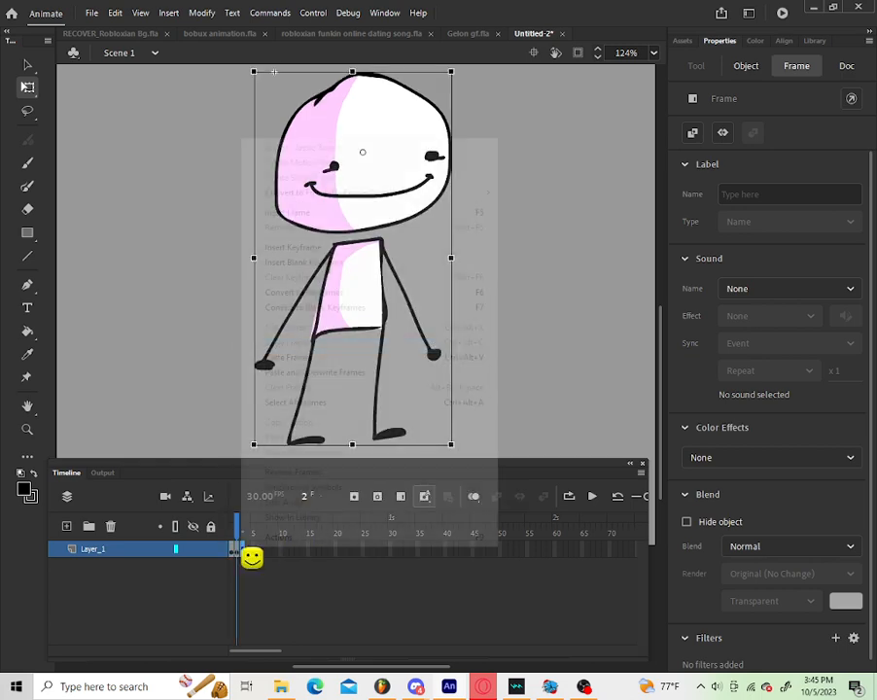
{"action": "left_click", "coordinate": [369, 358]}
{"action": "left_click", "coordinate": [243, 526]}
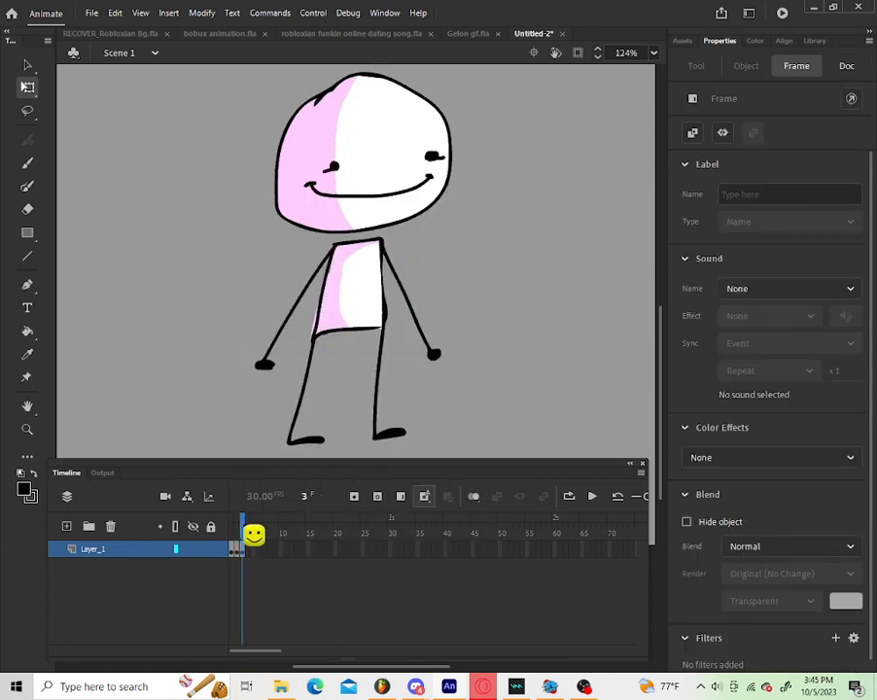
Step: Duplicate the idle symbol on frame 3 under the name "right"
{"action": "right_click", "coordinate": [378, 216]}
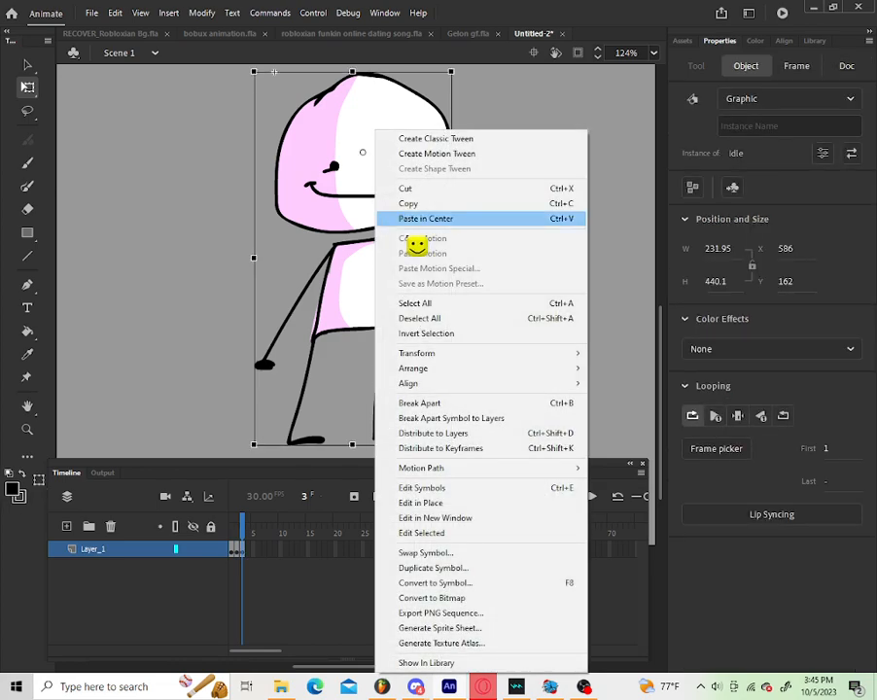
{"action": "left_click", "coordinate": [484, 568]}
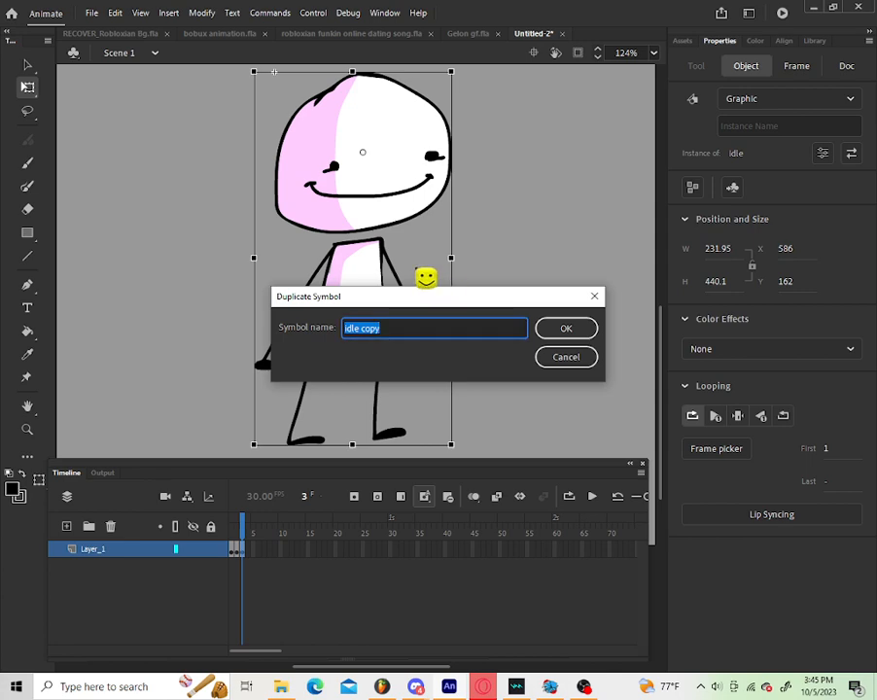
{"action": "type", "text": "right"}
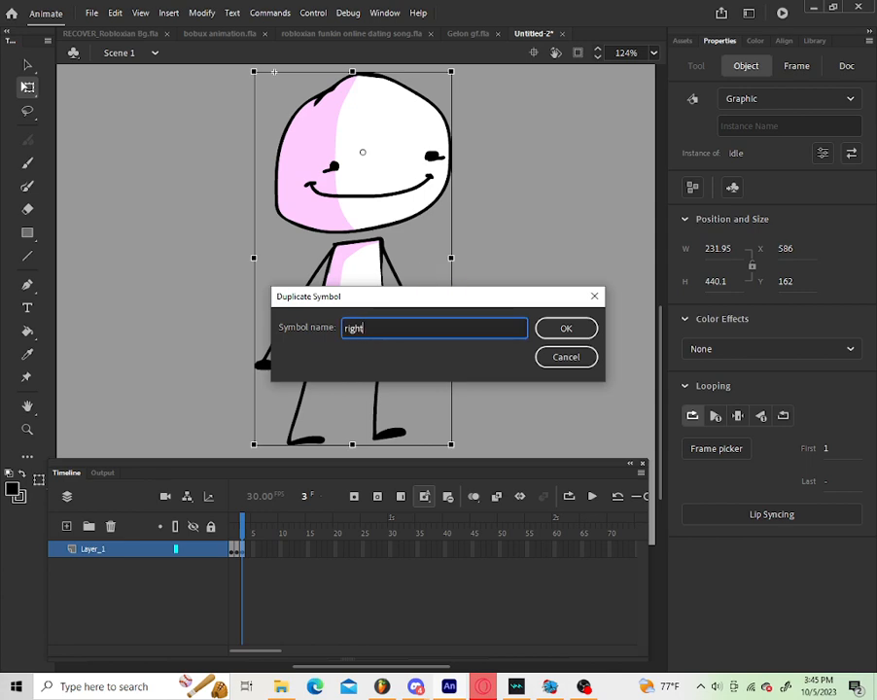
{"action": "key", "text": "Return"}
Step: Open the right symbol and duplicate its face symbol as "face right"
{"action": "double_click", "coordinate": [443, 139]}
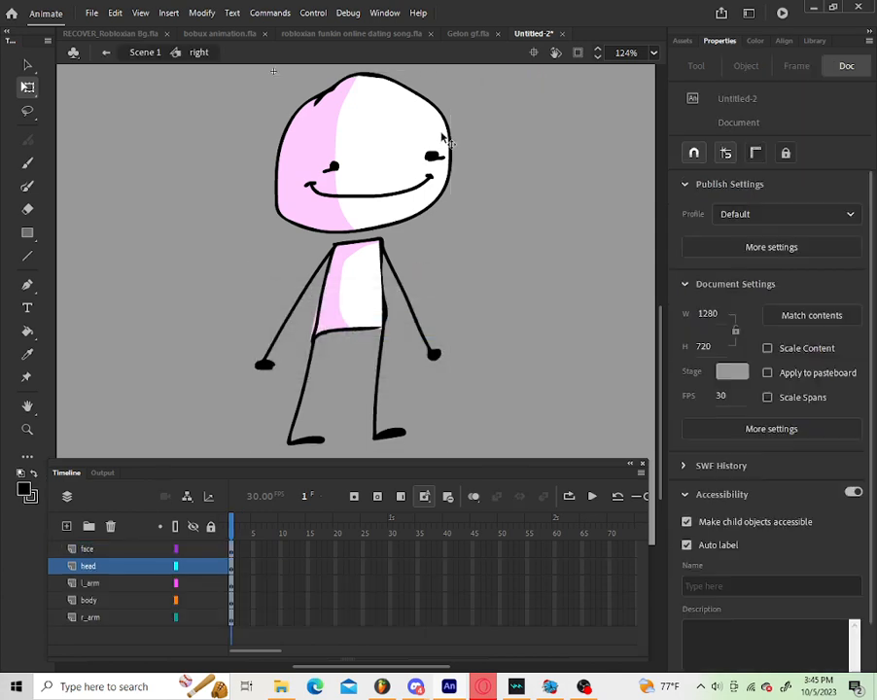
{"action": "left_click", "coordinate": [374, 197]}
{"action": "right_click", "coordinate": [388, 197]}
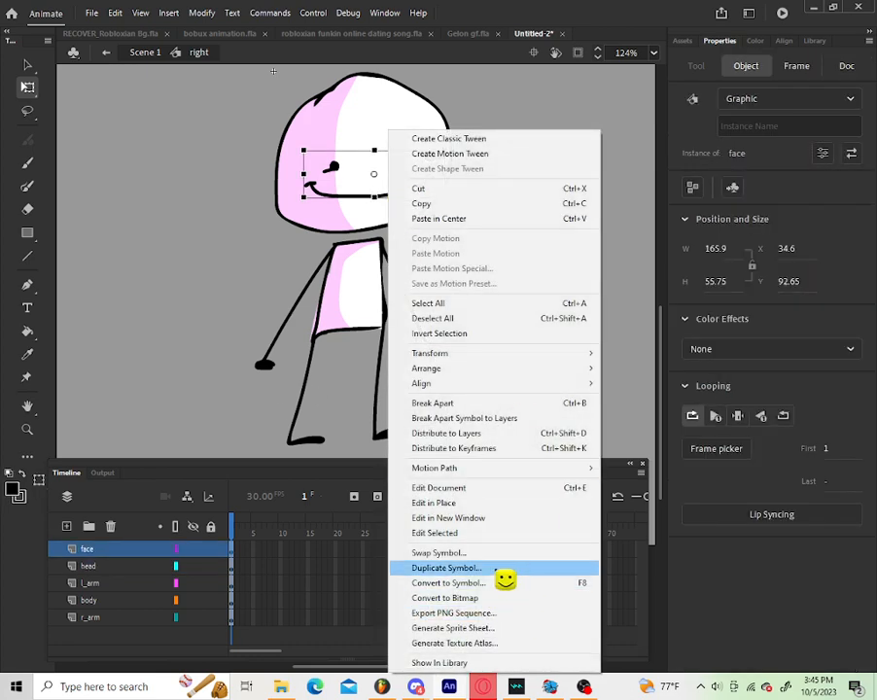
{"action": "left_click", "coordinate": [498, 572]}
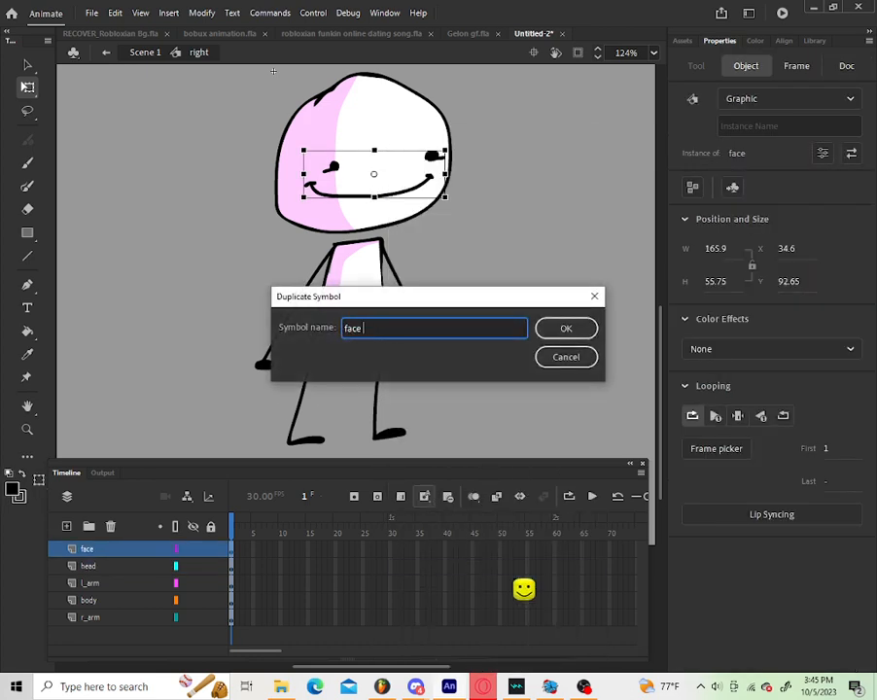
{"action": "type", "text": "rig"}
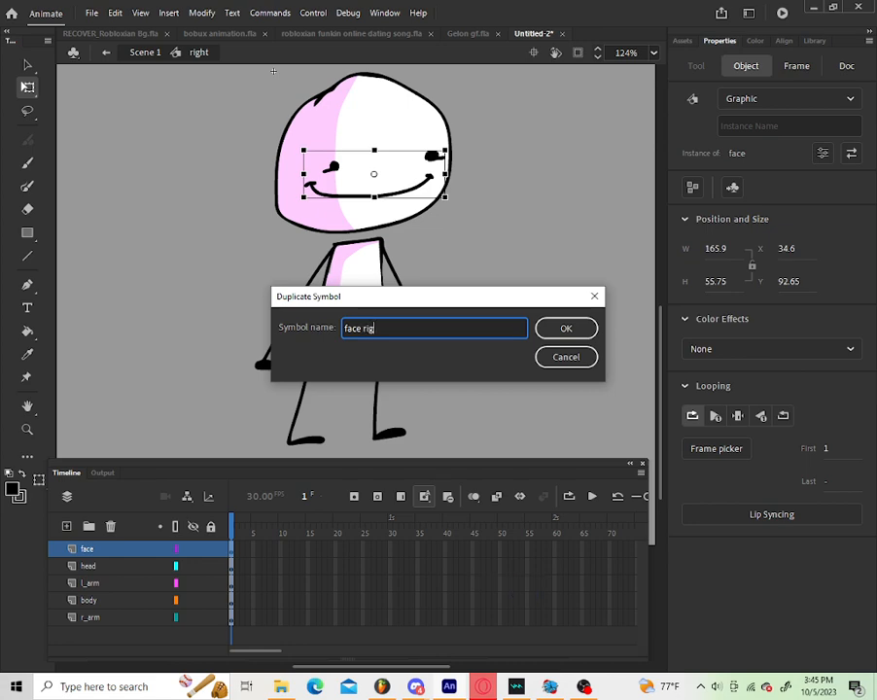
{"action": "type", "text": "ht"}
{"action": "key", "text": "Return"}
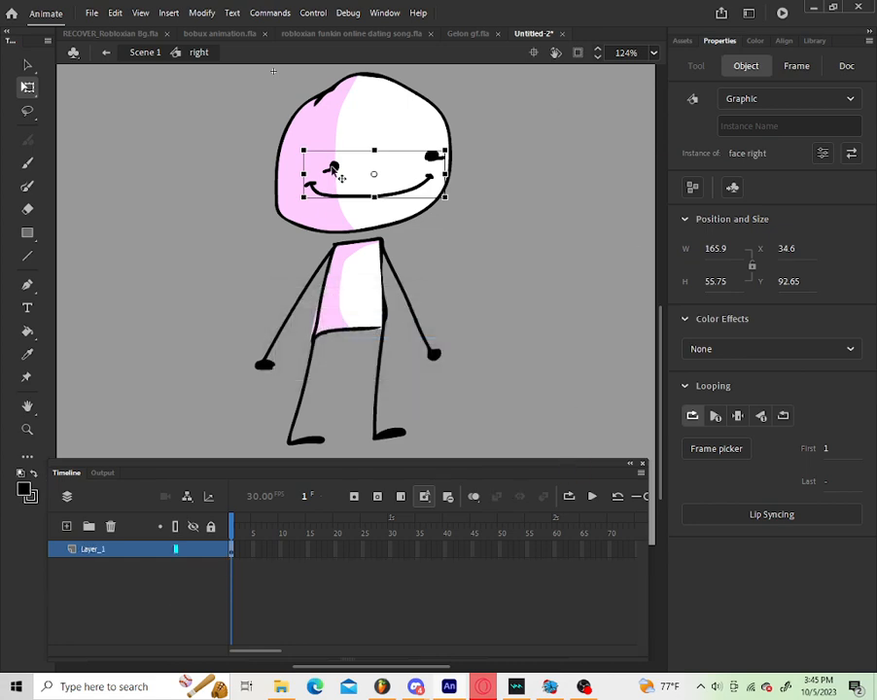
Step: Delete the old artwork inside the face right symbol and draw two black eyes with the Classic Brush
{"action": "double_click", "coordinate": [338, 175]}
{"action": "key", "text": "ctrl+a"}
{"action": "key", "text": "Delete"}
{"action": "key", "text": "b"}
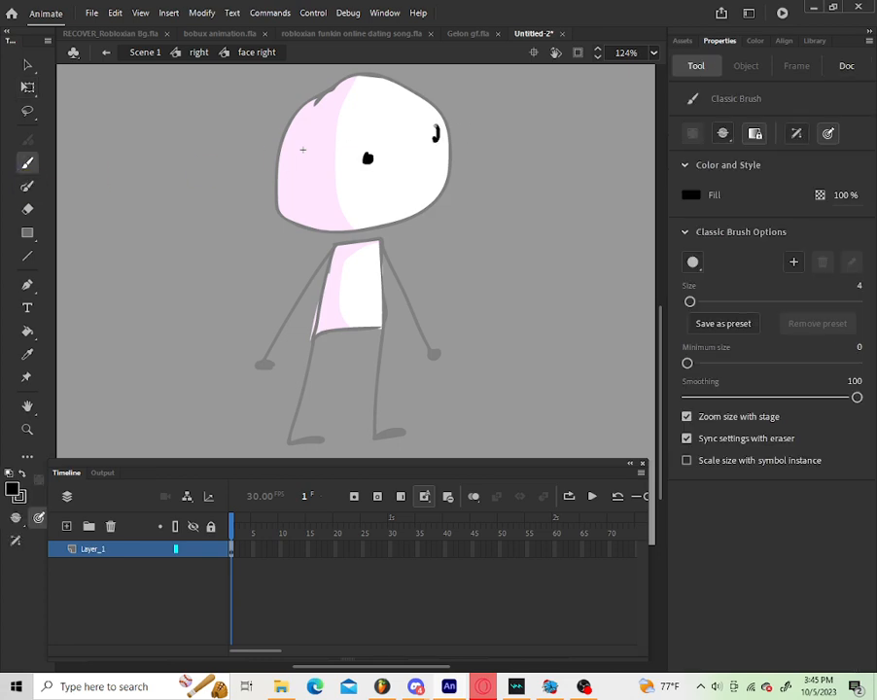
{"action": "mouse_move", "coordinate": [440, 156]}
{"action": "left_mouse_down"}
{"action": "mouse_move", "coordinate": [330, 166]}
{"action": "mouse_move", "coordinate": [427, 178]}
{"action": "mouse_move", "coordinate": [380, 170]}
{"action": "mouse_move", "coordinate": [373, 139]}
{"action": "mouse_move", "coordinate": [324, 185]}
{"action": "mouse_move", "coordinate": [418, 173]}
{"action": "left_mouse_up"}
{"action": "key", "text": "ctrl+z"}
{"action": "key", "text": "ctrl+z"}
{"action": "key", "text": "ctrl+z"}
{"action": "key", "text": "ctrl+z"}
{"action": "left_click_drag", "start_coordinate": [356, 114], "coordinate": [438, 158]}
{"action": "key", "text": "ctrl+z"}
Step: Brush the outline of a big open mouth rising to the right, with a cheek line at its left corner
{"action": "left_click_drag", "start_coordinate": [348, 139], "coordinate": [434, 167]}
{"action": "mouse_move", "coordinate": [303, 207]}
{"action": "left_mouse_down"}
{"action": "mouse_move", "coordinate": [342, 220]}
{"action": "mouse_move", "coordinate": [420, 184]}
{"action": "left_mouse_up"}
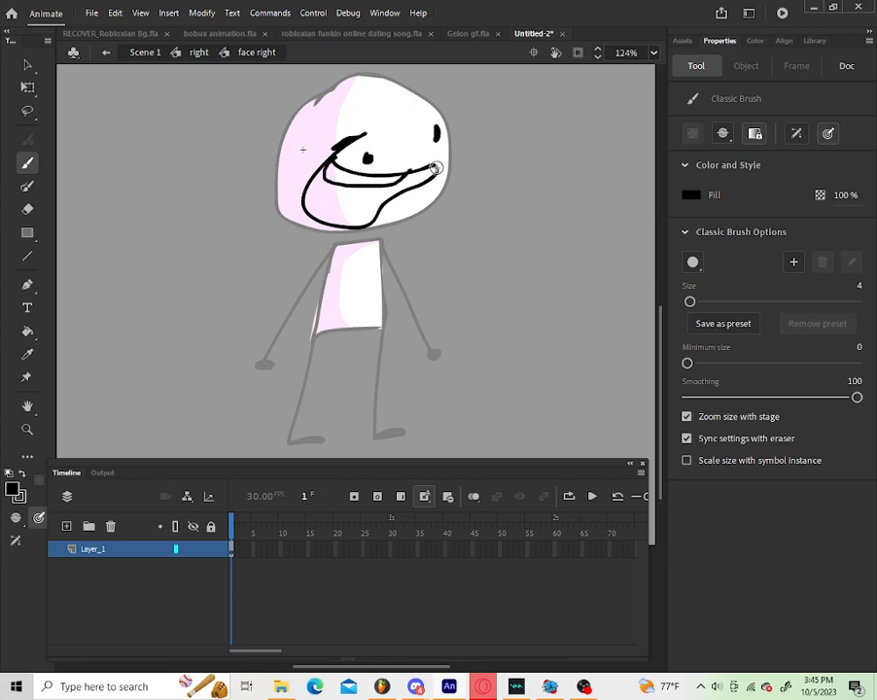
{"action": "left_click_drag", "start_coordinate": [323, 168], "coordinate": [413, 178]}
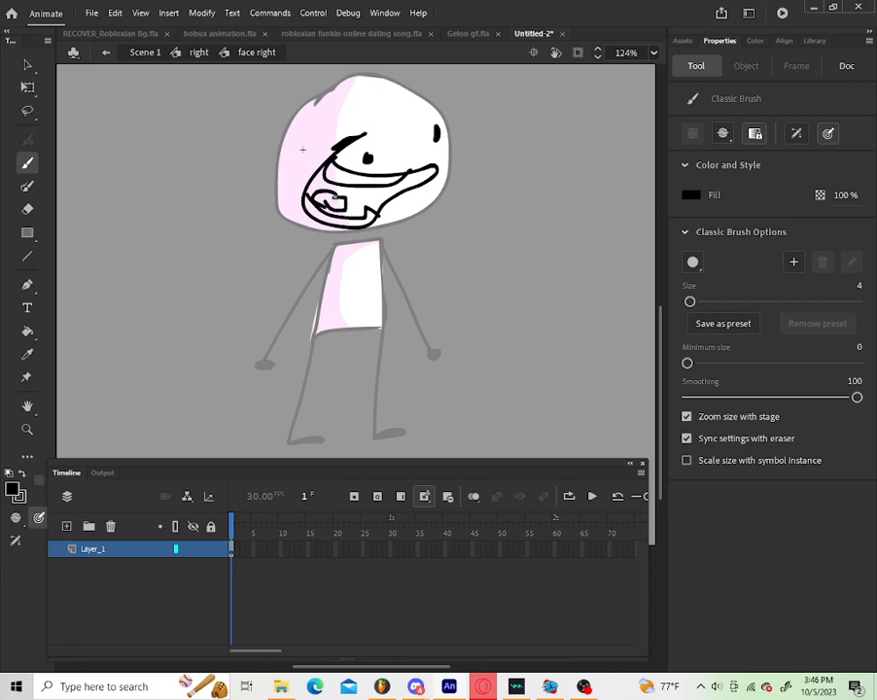
Step: Fill the mouth outline with black using the Paint Bucket and return to the right symbol
{"action": "left_click", "coordinate": [27, 331]}
{"action": "left_click", "coordinate": [378, 212]}
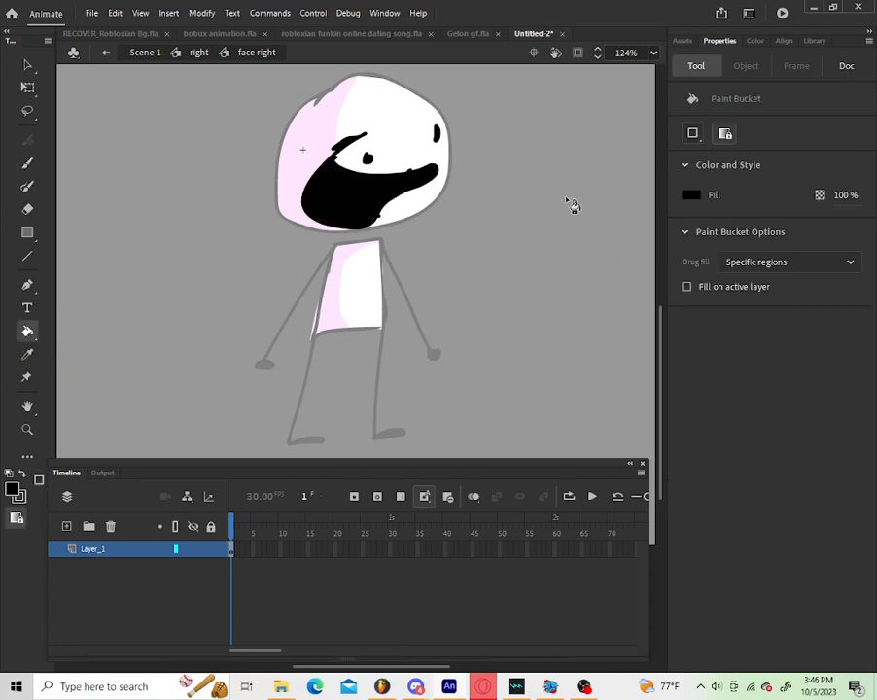
{"action": "key", "text": "ctrl+z"}
{"action": "left_click", "coordinate": [373, 206]}
{"action": "left_click", "coordinate": [27, 64]}
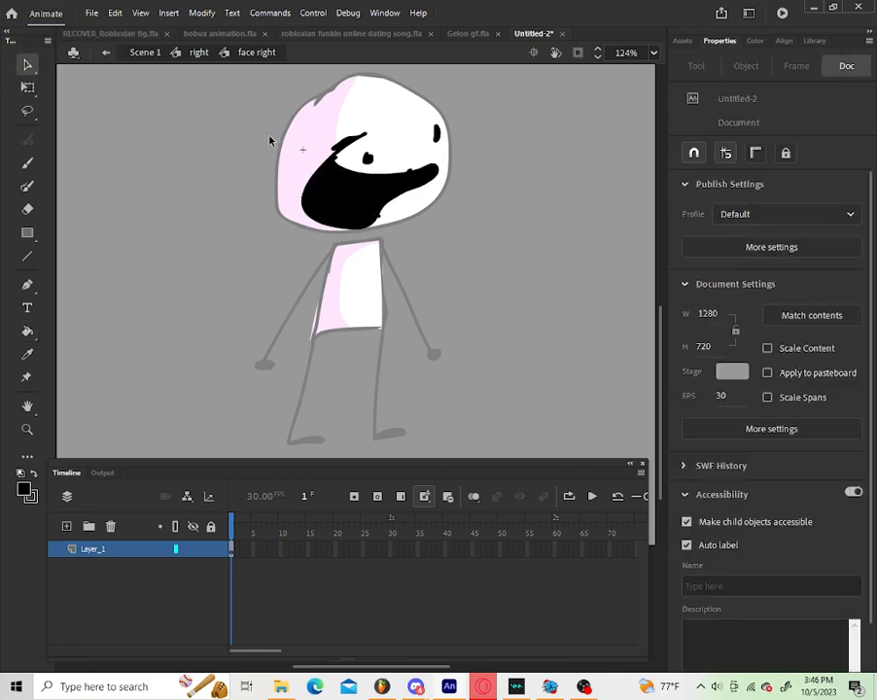
{"action": "double_click", "coordinate": [269, 141]}
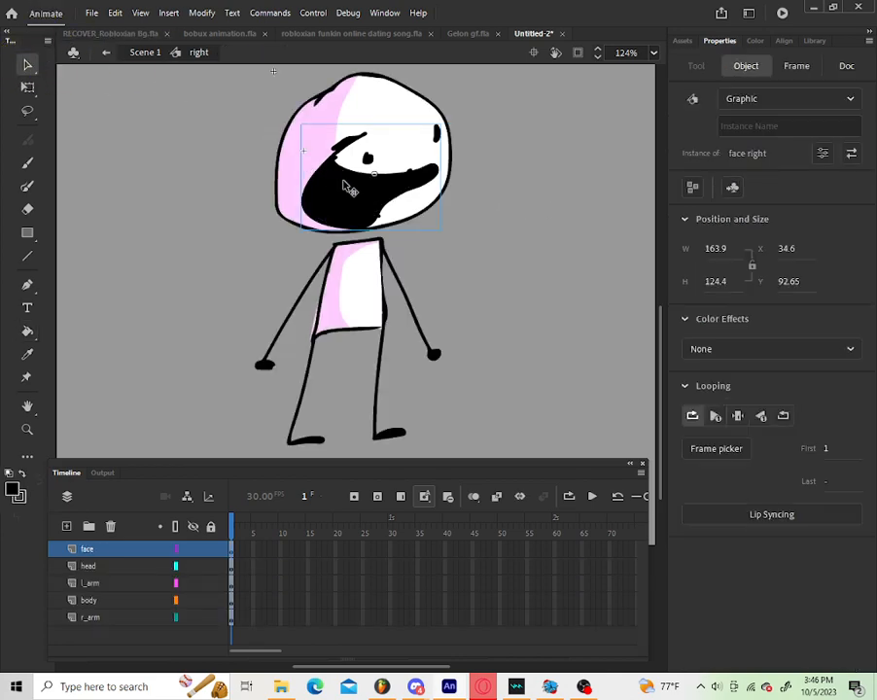
Step: Skew the body with Free Transform so its upper end leans right
{"action": "left_click", "coordinate": [449, 147]}
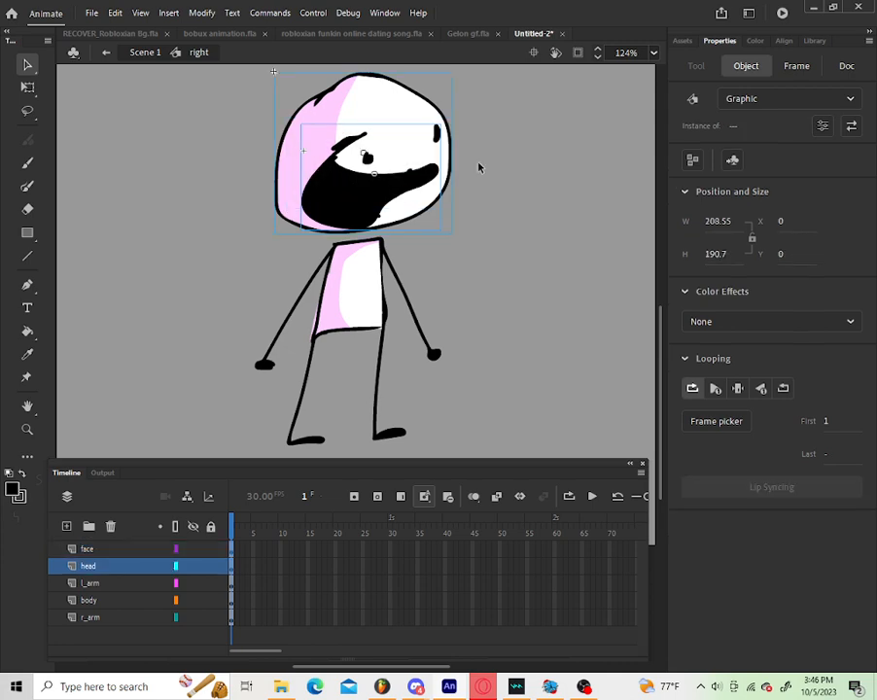
{"action": "left_click", "coordinate": [24, 85]}
{"action": "left_click_drag", "start_coordinate": [466, 243], "coordinate": [467, 236]}
{"action": "key", "text": "ctrl+z"}
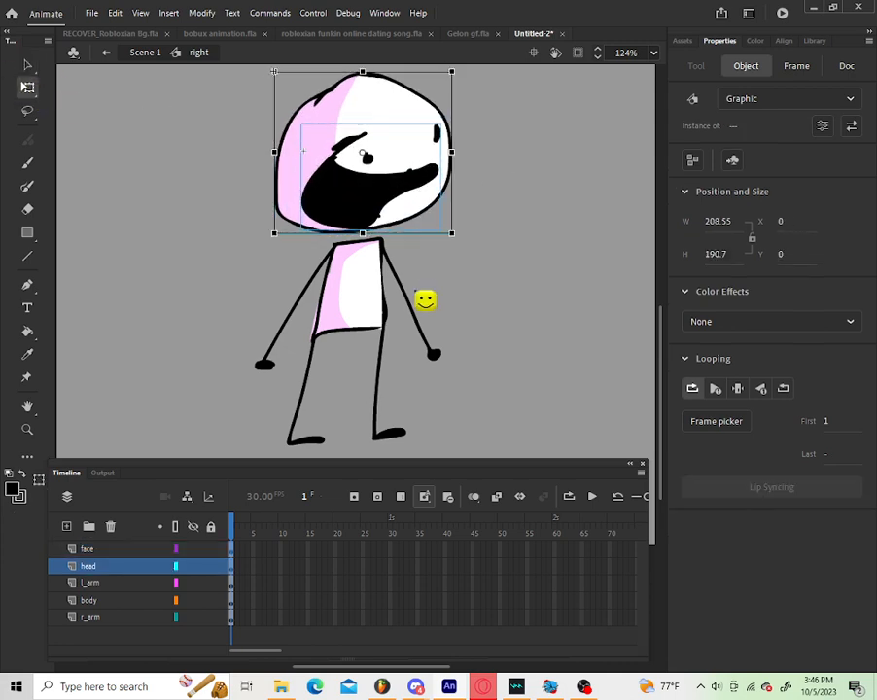
{"action": "left_click", "coordinate": [393, 250]}
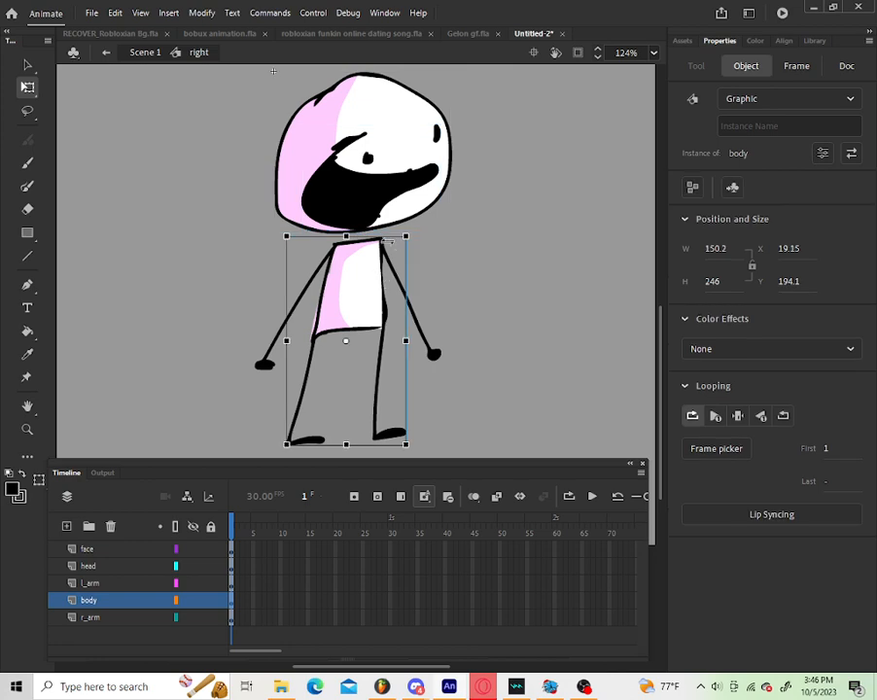
{"action": "left_click_drag", "start_coordinate": [387, 240], "coordinate": [441, 239]}
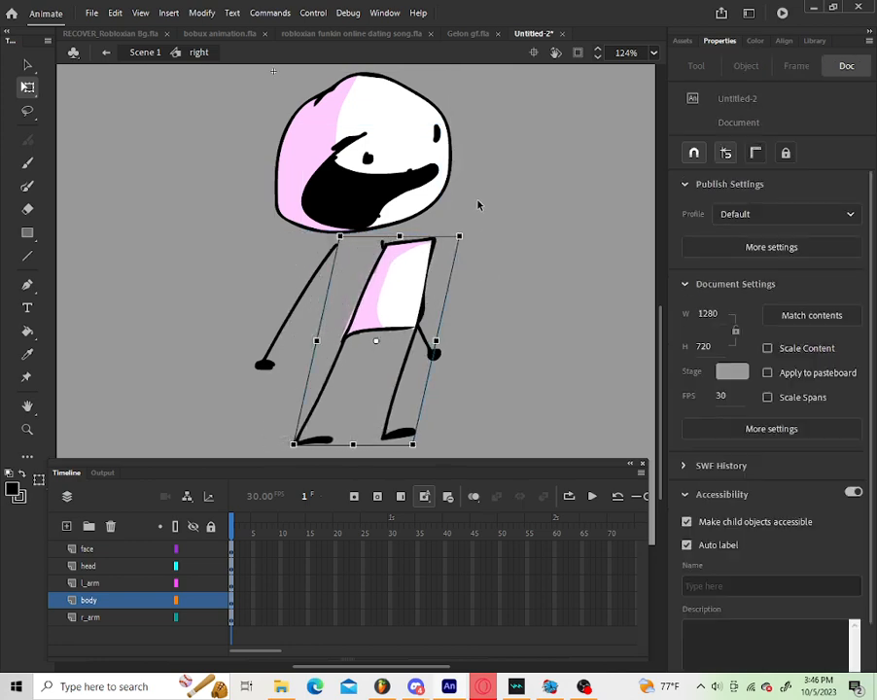
Step: Move the head and face together to the right, above the leaning body
{"action": "left_click_drag", "start_coordinate": [473, 113], "coordinate": [292, 214]}
{"action": "left_click_drag", "start_coordinate": [321, 208], "coordinate": [389, 207]}
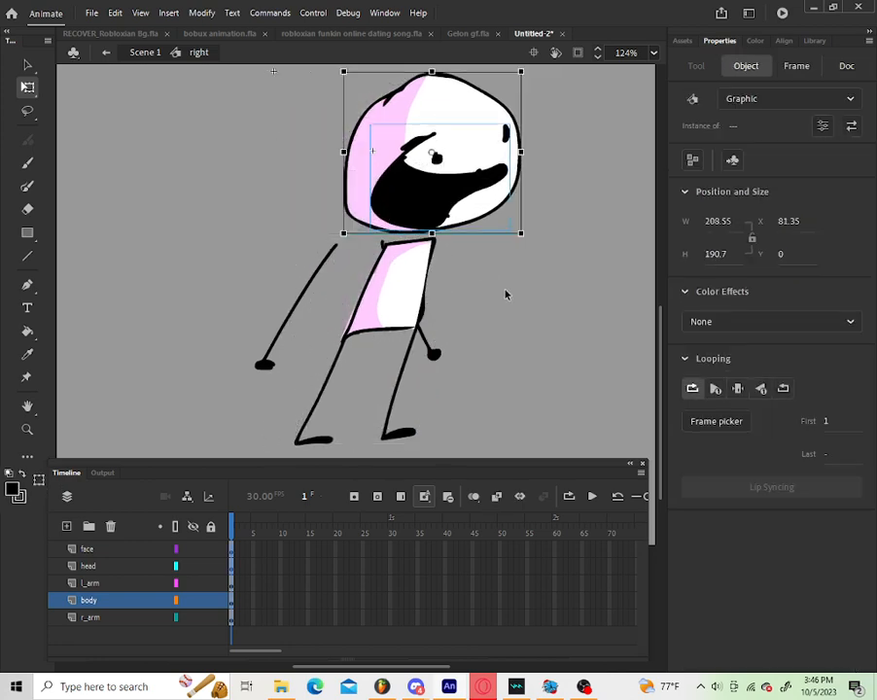
{"action": "left_click", "coordinate": [506, 294]}
Step: Move and rotate both arms so they join the right-leaning body and trail to the left, then return to Scene 1
{"action": "left_click", "coordinate": [265, 365]}
{"action": "left_click_drag", "start_coordinate": [259, 377], "coordinate": [287, 346]}
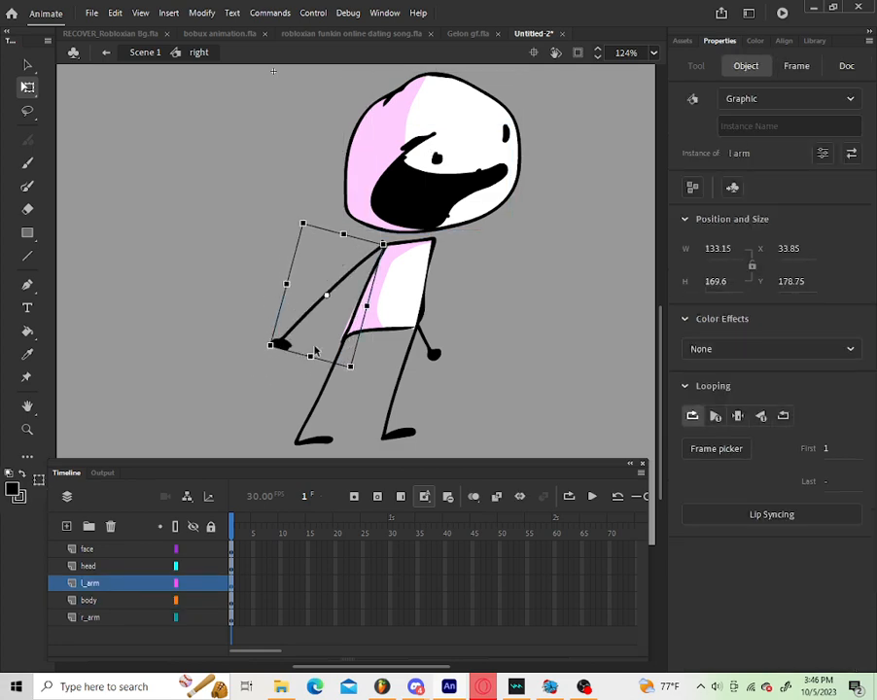
{"action": "left_click", "coordinate": [438, 358]}
{"action": "left_click_drag", "start_coordinate": [442, 366], "coordinate": [395, 360]}
{"action": "left_click", "coordinate": [479, 387]}
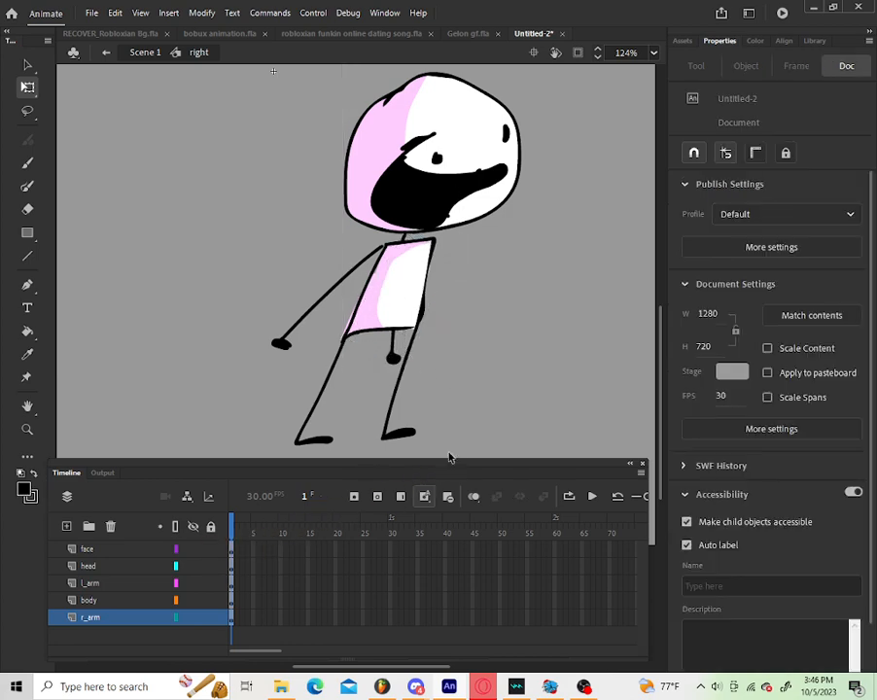
{"action": "double_click", "coordinate": [487, 412]}
Step: Scrub through the finished poses, then copy the idle pose from frame 1 and paste it onto frame 4
{"action": "left_click", "coordinate": [233, 536]}
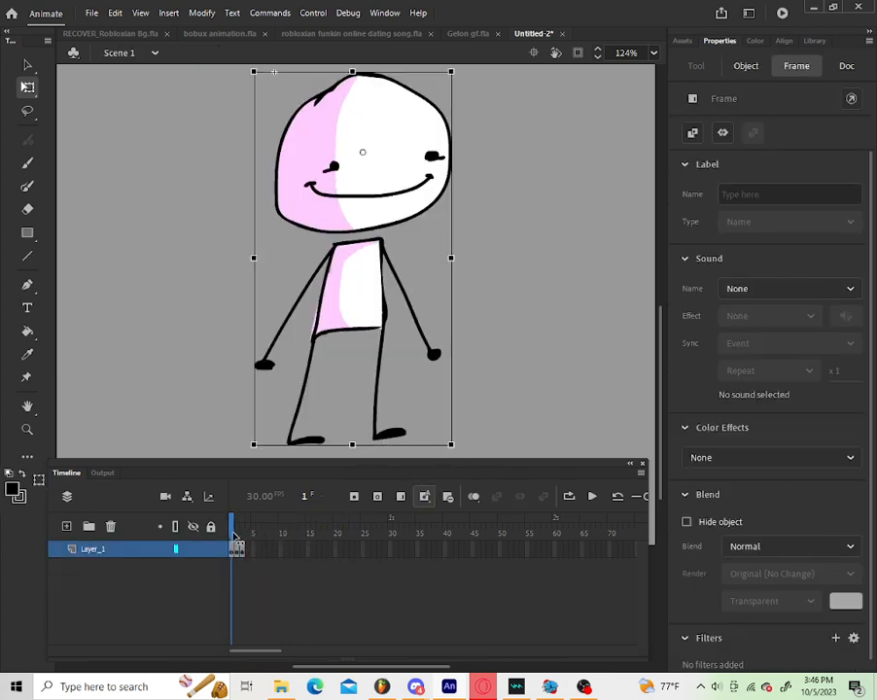
{"action": "mouse_move", "coordinate": [234, 536]}
{"action": "left_mouse_down"}
{"action": "mouse_move", "coordinate": [249, 536]}
{"action": "mouse_move", "coordinate": [236, 545]}
{"action": "mouse_move", "coordinate": [249, 546]}
{"action": "mouse_move", "coordinate": [234, 544]}
{"action": "mouse_move", "coordinate": [249, 532]}
{"action": "left_mouse_up"}
{"action": "left_click", "coordinate": [234, 549]}
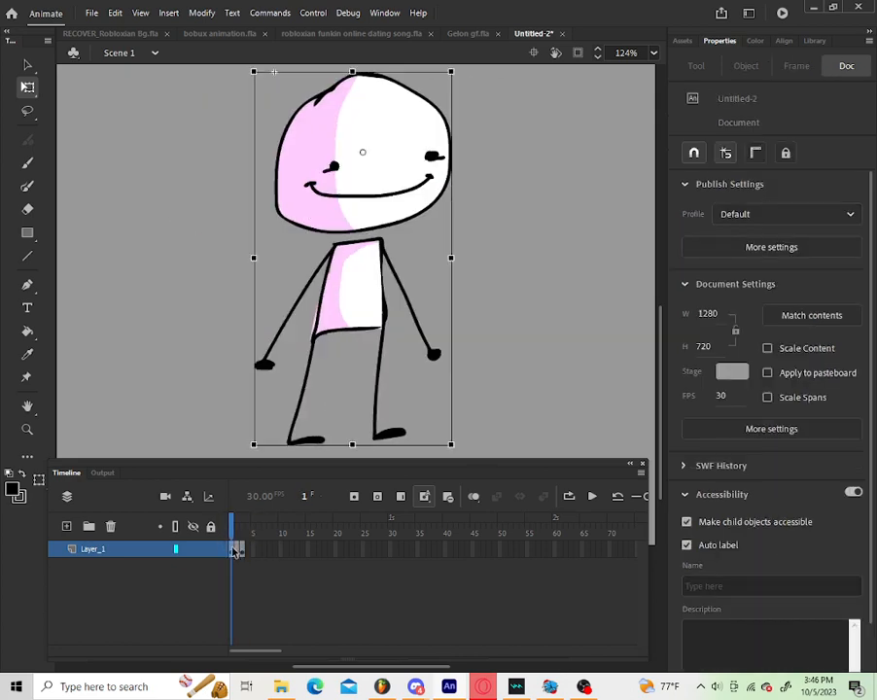
{"action": "right_click", "coordinate": [236, 552]}
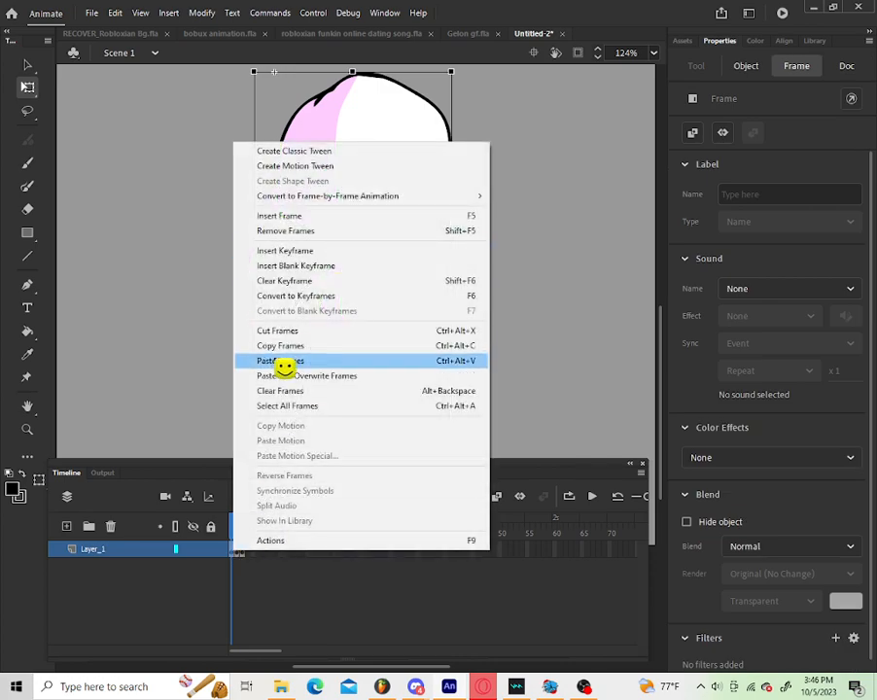
{"action": "left_click", "coordinate": [287, 287]}
{"action": "left_click", "coordinate": [248, 550]}
{"action": "right_click", "coordinate": [248, 550]}
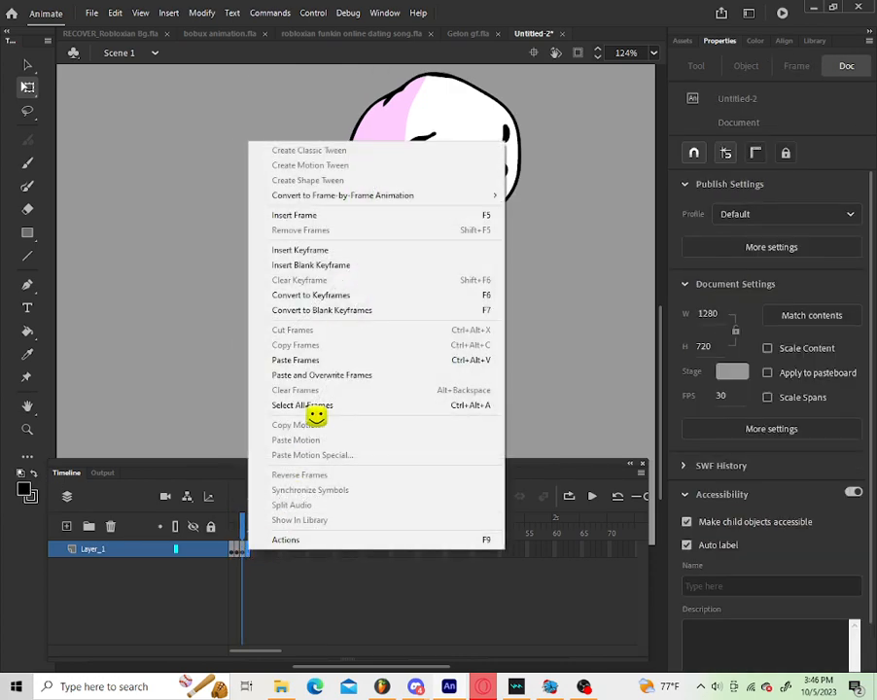
{"action": "left_click", "coordinate": [328, 360]}
{"action": "left_click", "coordinate": [250, 525]}
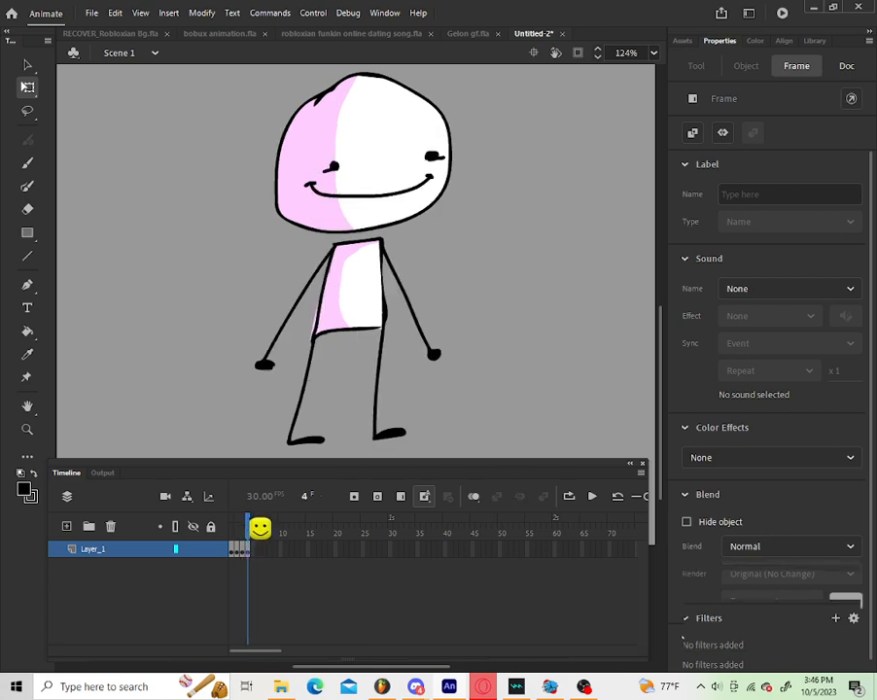
Step: Duplicate the idle symbol on frame 4 under the name "up"
{"action": "right_click", "coordinate": [379, 226]}
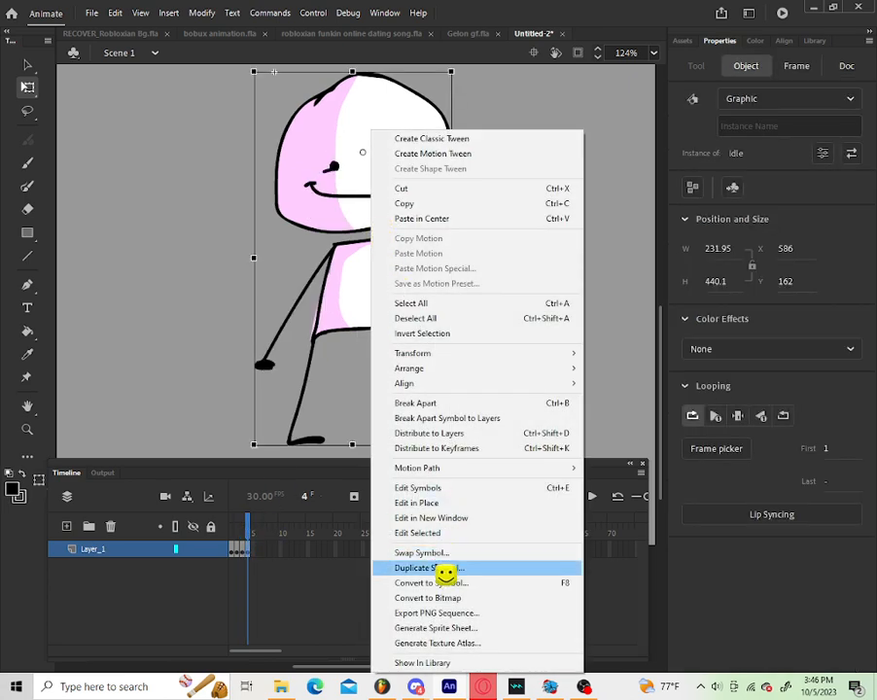
{"action": "left_click", "coordinate": [437, 569]}
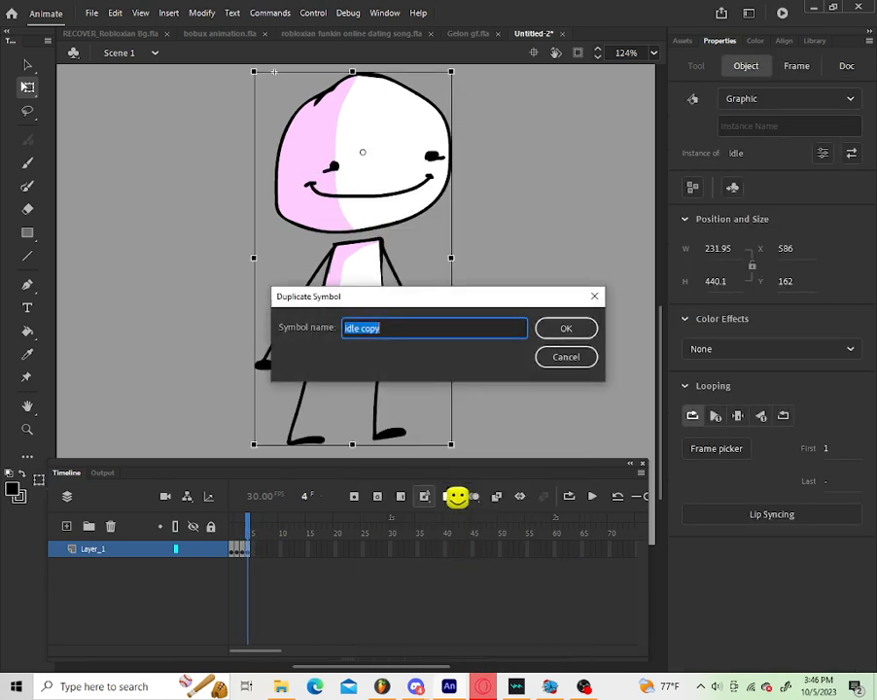
{"action": "type", "text": "up"}
{"action": "key", "text": "Return"}
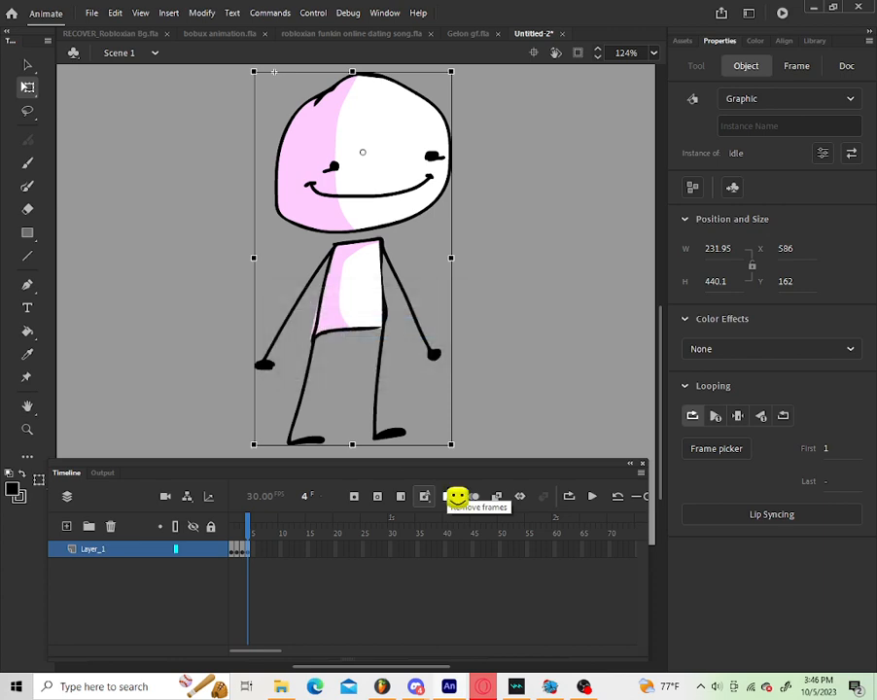
Step: Open the "up" symbol on frame 4 and duplicate its face symbol under the name "face up"
{"action": "double_click", "coordinate": [333, 177]}
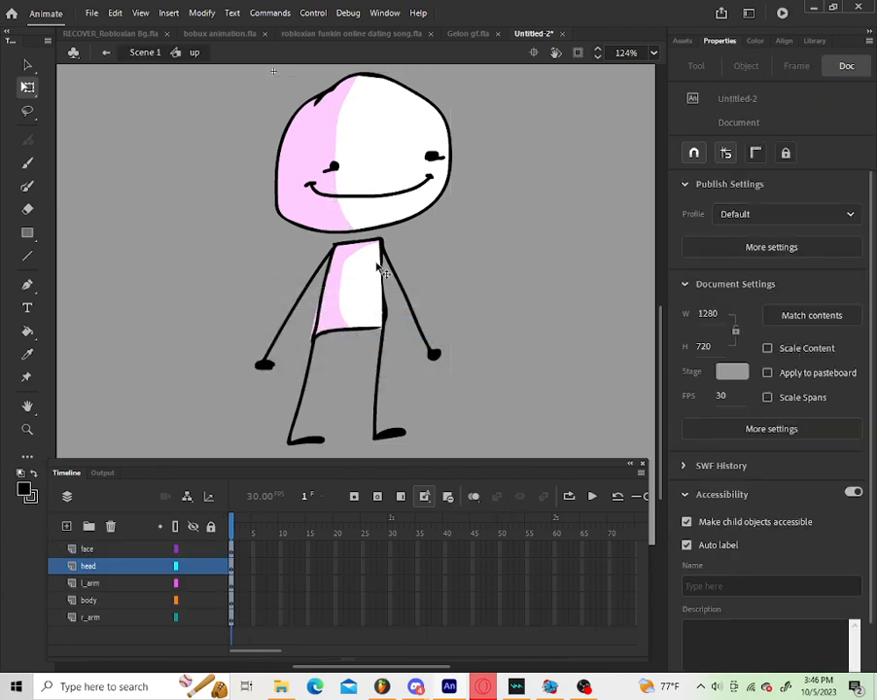
{"action": "left_click", "coordinate": [335, 185]}
{"action": "right_click", "coordinate": [336, 184]}
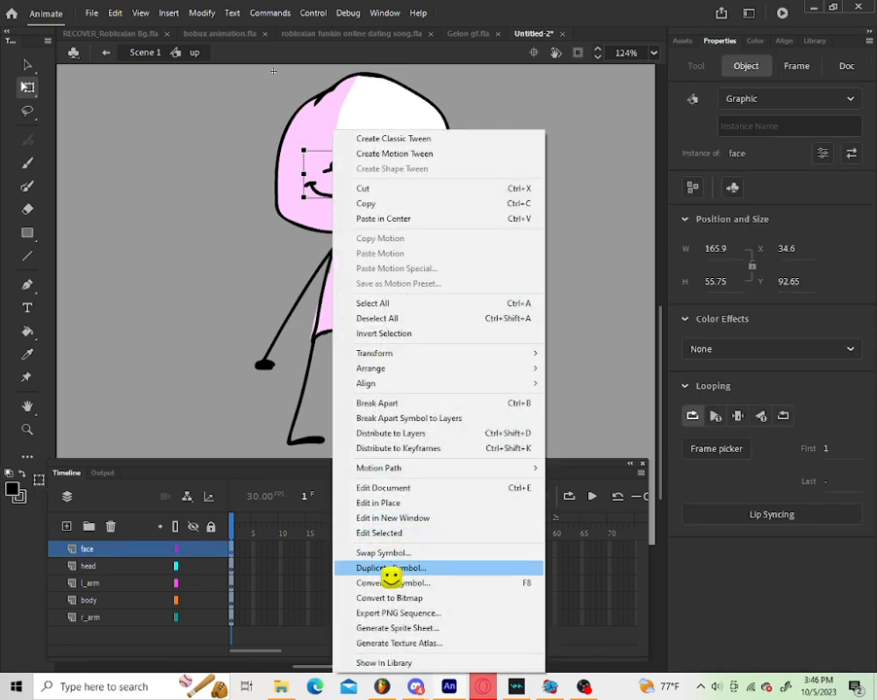
{"action": "left_click", "coordinate": [387, 511]}
{"action": "key", "text": "End"}
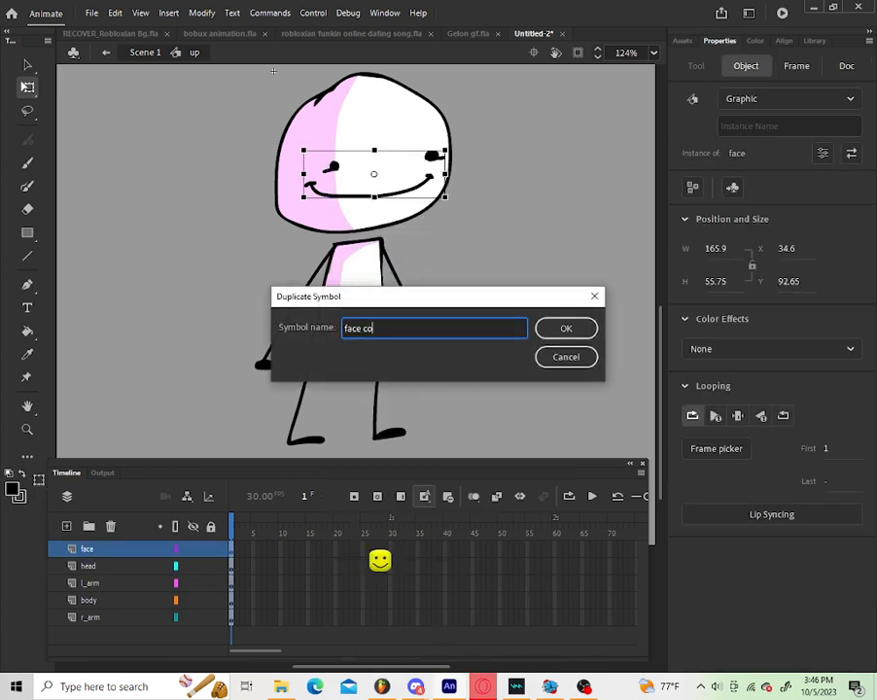
{"action": "type", "text": "up"}
{"action": "key", "text": "Return"}
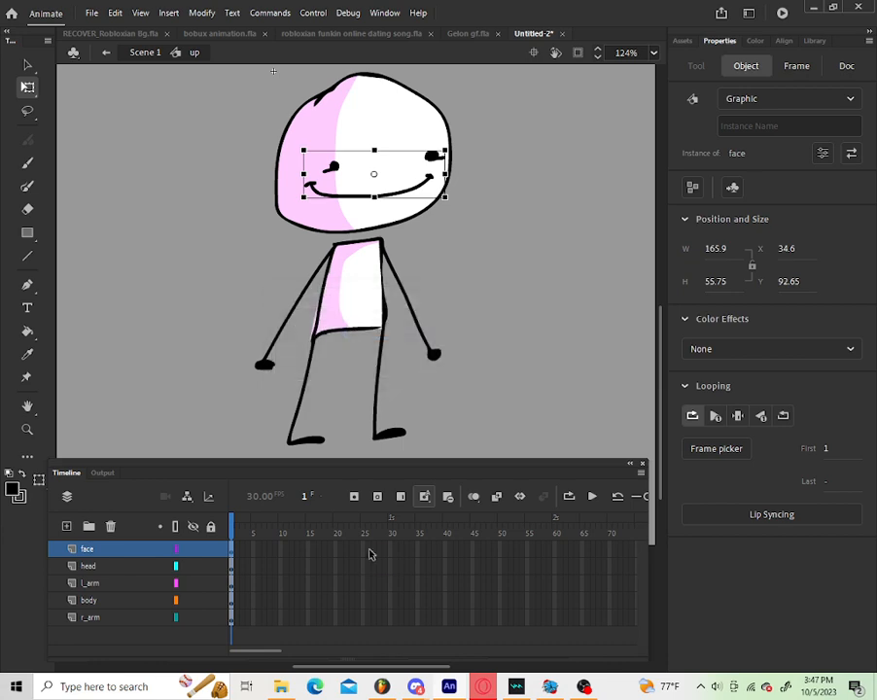
Step: Replace the drawing inside "face up" with peaked closed eyes and a large black-filled triangular open mouth, then return to the "up" symbol
{"action": "double_click", "coordinate": [333, 170]}
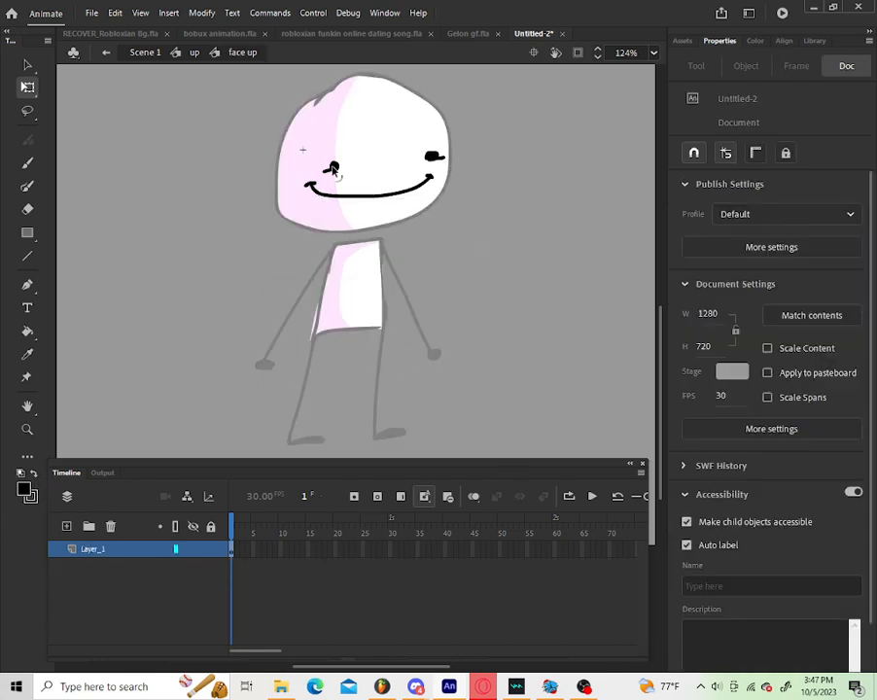
{"action": "left_click_drag", "start_coordinate": [518, 130], "coordinate": [243, 270]}
{"action": "key", "text": "Delete"}
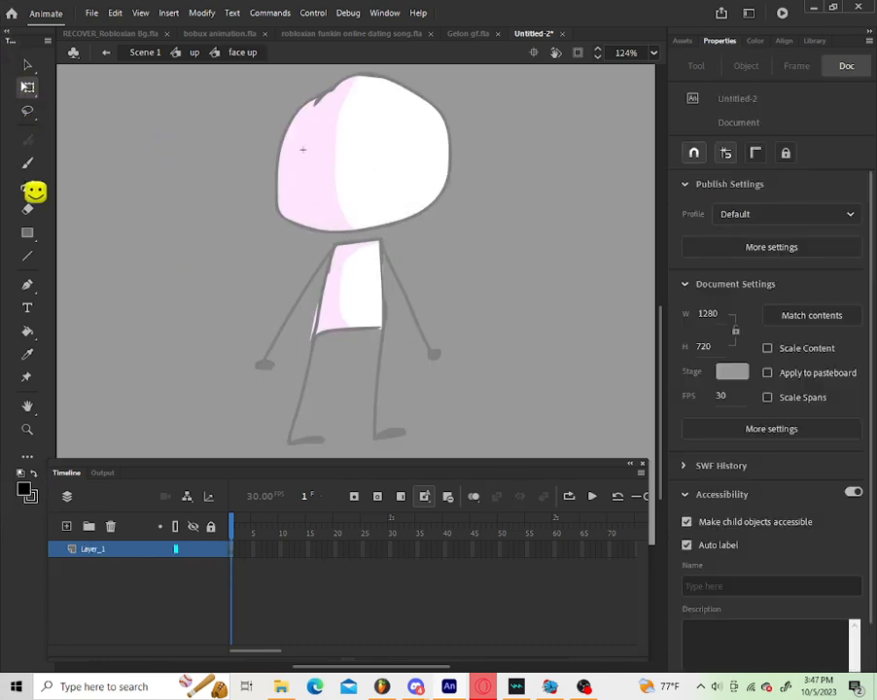
{"action": "left_click", "coordinate": [28, 164]}
{"action": "mouse_move", "coordinate": [331, 117]}
{"action": "left_mouse_down"}
{"action": "mouse_move", "coordinate": [343, 146]}
{"action": "mouse_move", "coordinate": [415, 118]}
{"action": "mouse_move", "coordinate": [308, 146]}
{"action": "mouse_move", "coordinate": [339, 233]}
{"action": "mouse_move", "coordinate": [428, 138]}
{"action": "left_mouse_up"}
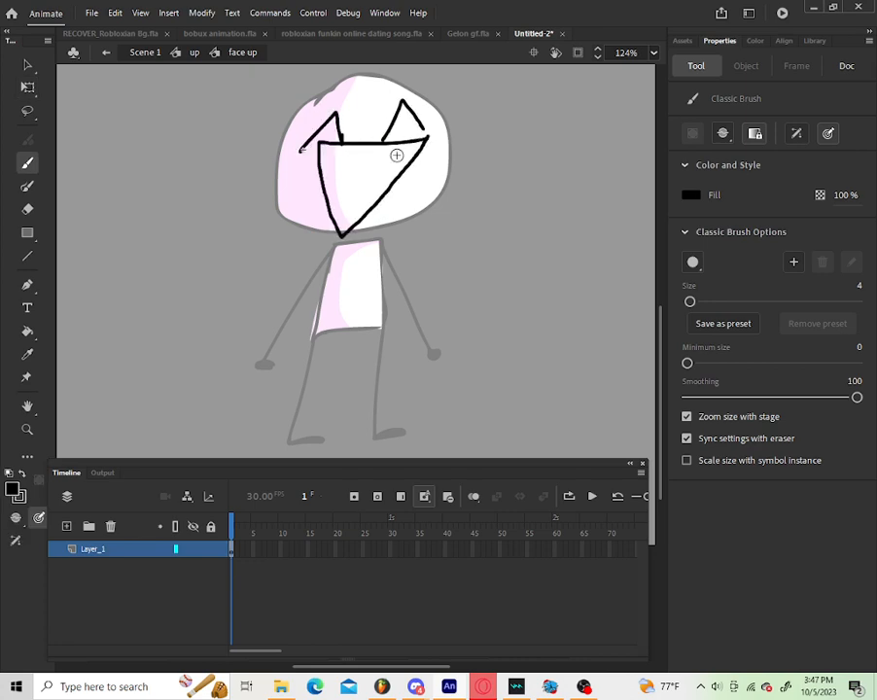
{"action": "key", "text": "k"}
{"action": "left_click", "coordinate": [340, 189]}
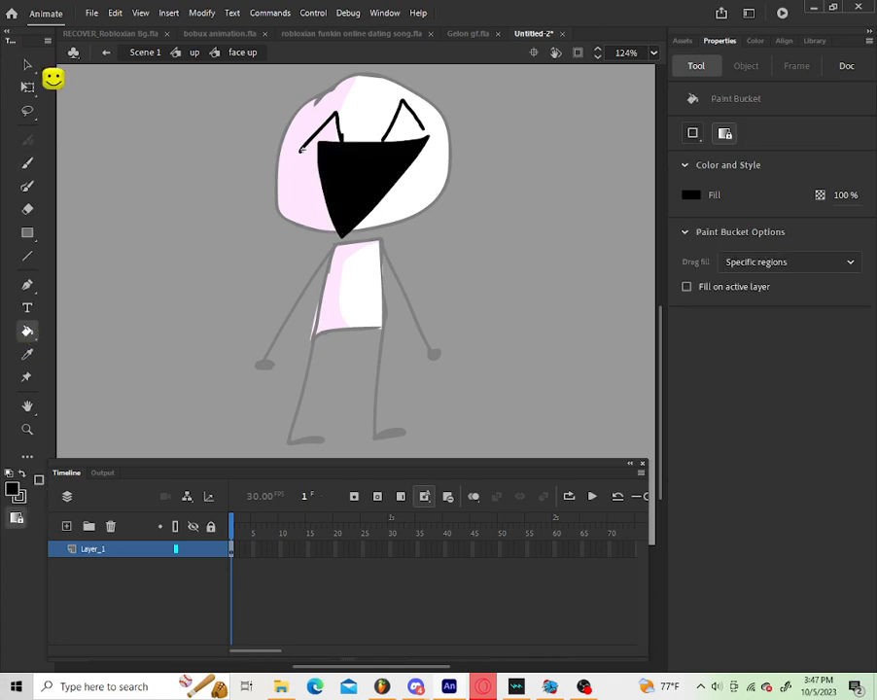
{"action": "left_click", "coordinate": [28, 65]}
{"action": "double_click", "coordinate": [251, 158]}
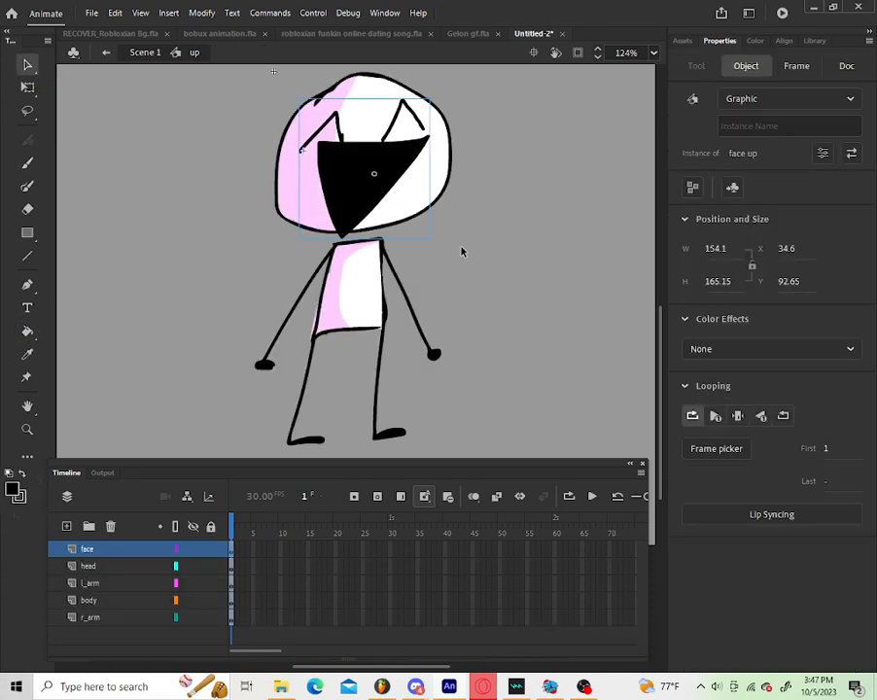
Step: Stretch the body to about 277 px tall, narrow it slightly and shift it up, then raise the head and face together above it
{"action": "scroll", "coordinate": [428, 341], "scroll_direction": "up", "scroll_amount": 4}
{"action": "scroll", "coordinate": [389, 312], "scroll_direction": "down", "scroll_amount": 4}
{"action": "left_click", "coordinate": [366, 296]}
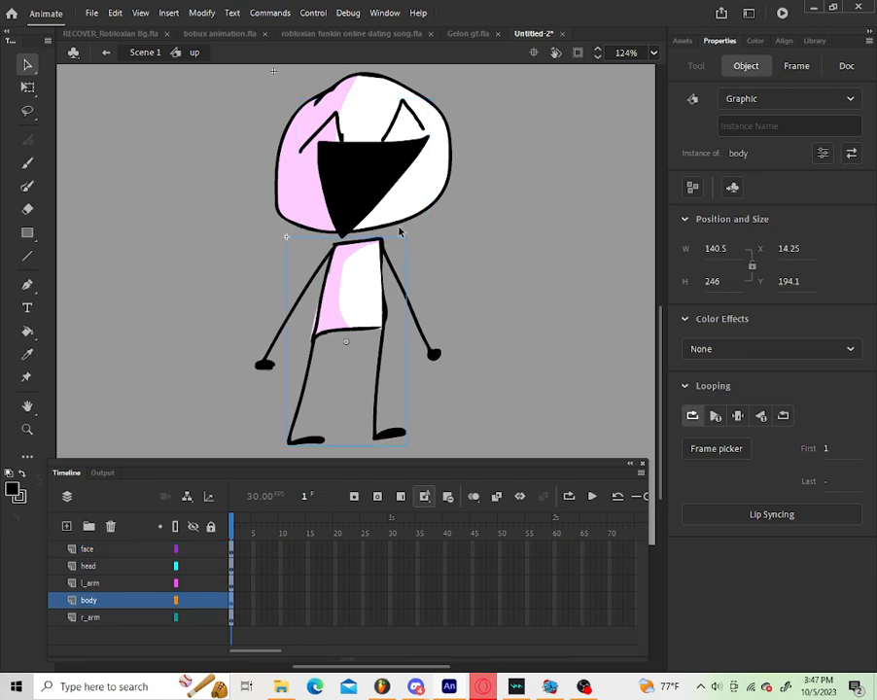
{"action": "left_click", "coordinate": [27, 87]}
{"action": "left_click_drag", "start_coordinate": [408, 279], "coordinate": [394, 209]}
{"action": "key", "text": "ctrl+z"}
{"action": "left_click_drag", "start_coordinate": [346, 236], "coordinate": [347, 221]}
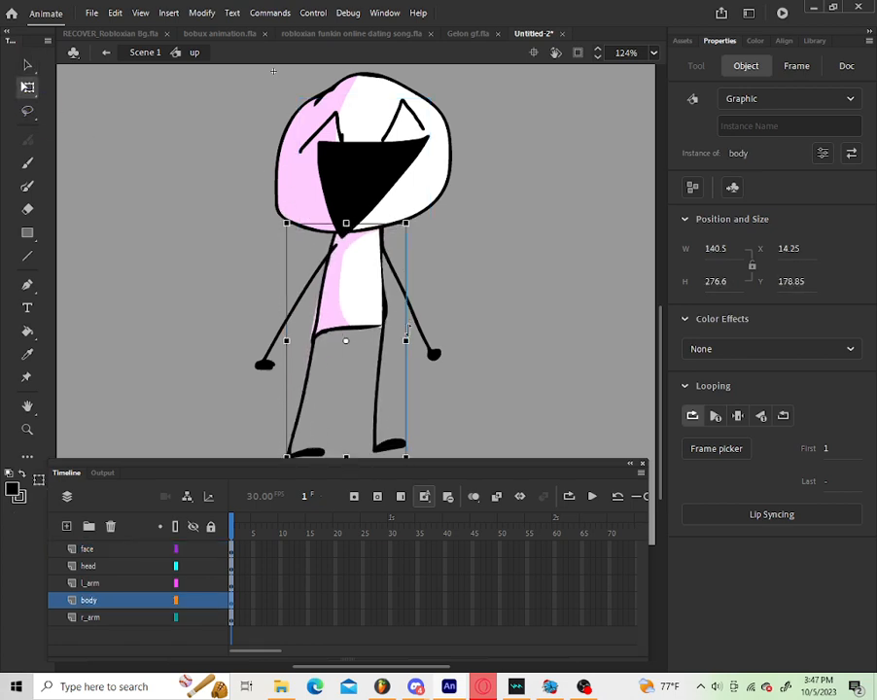
{"action": "left_click_drag", "start_coordinate": [406, 338], "coordinate": [401, 338]}
{"action": "left_click_drag", "start_coordinate": [360, 309], "coordinate": [359, 298]}
{"action": "left_click", "coordinate": [491, 308]}
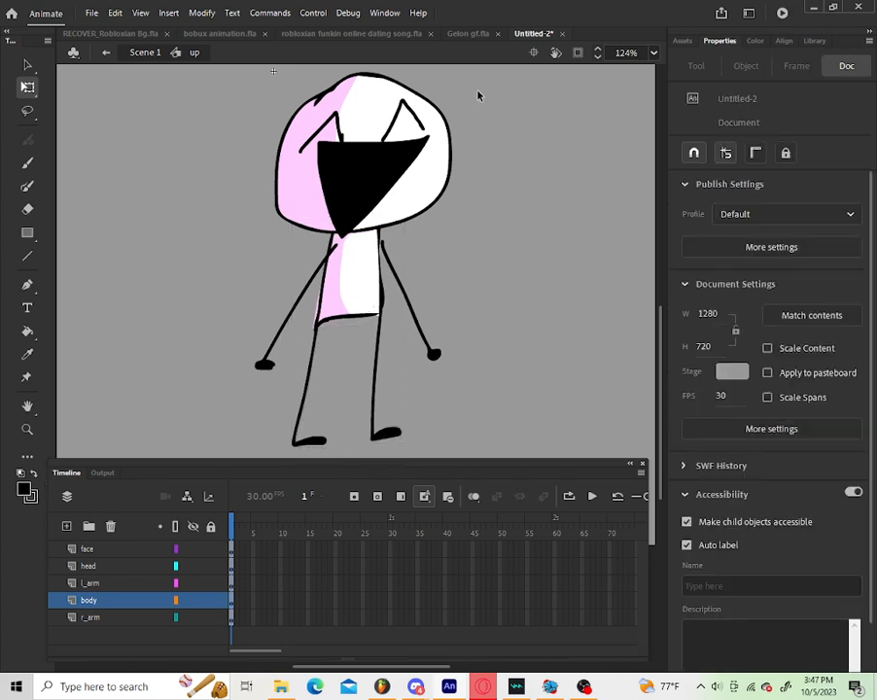
{"action": "left_click_drag", "start_coordinate": [475, 92], "coordinate": [310, 168]}
{"action": "left_click_drag", "start_coordinate": [374, 182], "coordinate": [374, 159]}
Step: Move and rotate both arms so they hang from the shoulders close to the stretched body, then return to Scene 1
{"action": "left_click", "coordinate": [418, 321]}
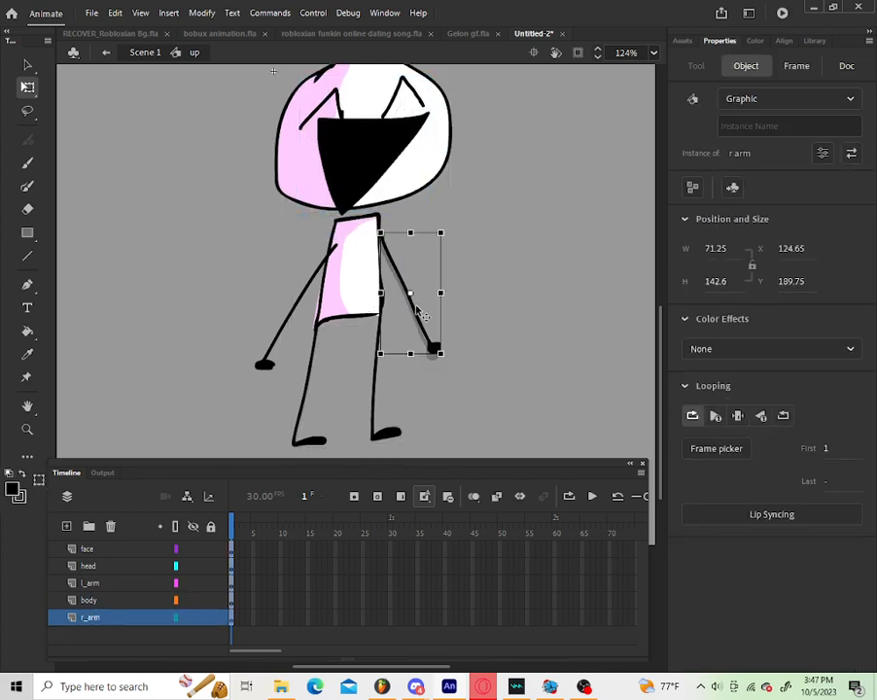
{"action": "left_click_drag", "start_coordinate": [439, 358], "coordinate": [391, 340]}
{"action": "left_click", "coordinate": [266, 366]}
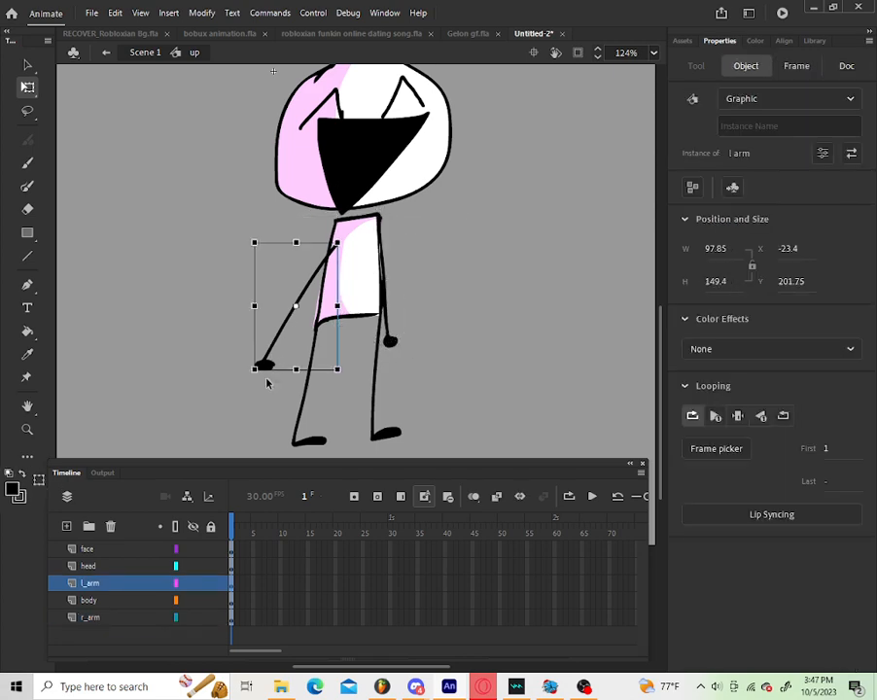
{"action": "left_click_drag", "start_coordinate": [259, 386], "coordinate": [316, 357]}
{"action": "left_click", "coordinate": [439, 449]}
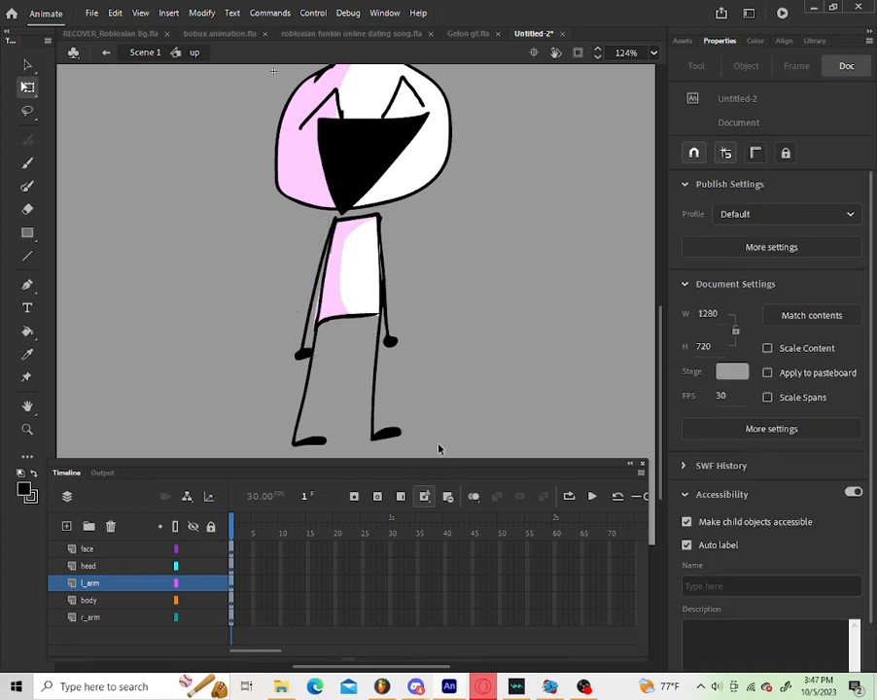
{"action": "double_click", "coordinate": [505, 423]}
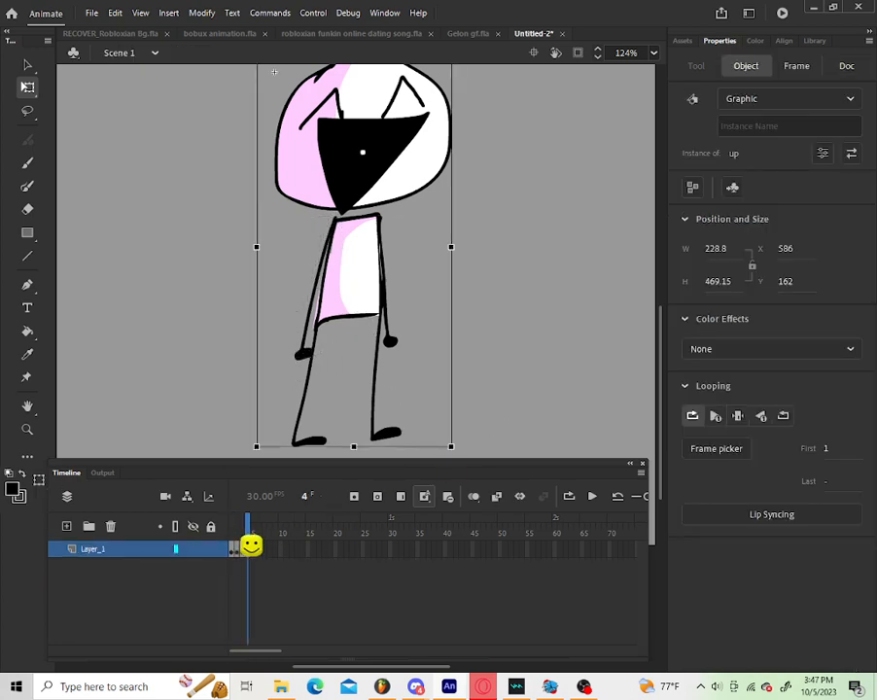
Step: Copy the idle pose from frame 1 and paste it onto frame 5
{"action": "left_click_drag", "start_coordinate": [248, 539], "coordinate": [292, 543]}
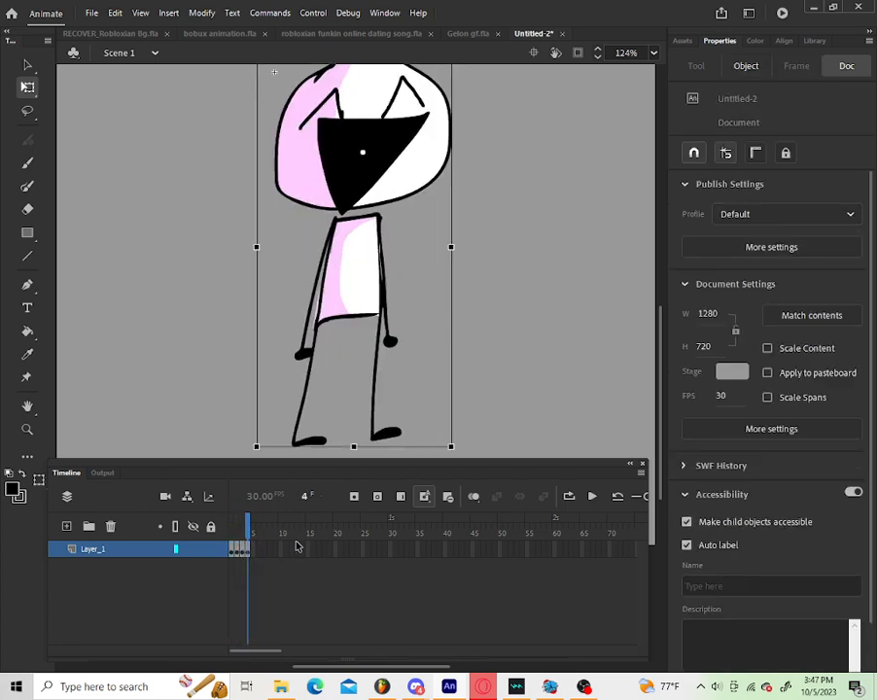
{"action": "left_click_drag", "start_coordinate": [237, 549], "coordinate": [239, 552]}
{"action": "right_click", "coordinate": [235, 550]}
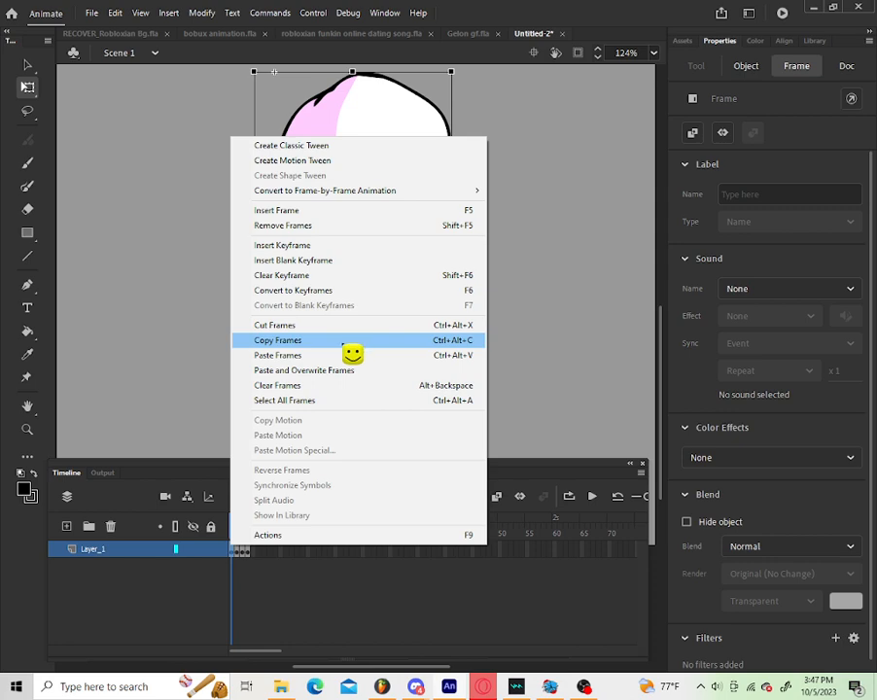
{"action": "left_click", "coordinate": [351, 341]}
{"action": "left_click", "coordinate": [252, 550]}
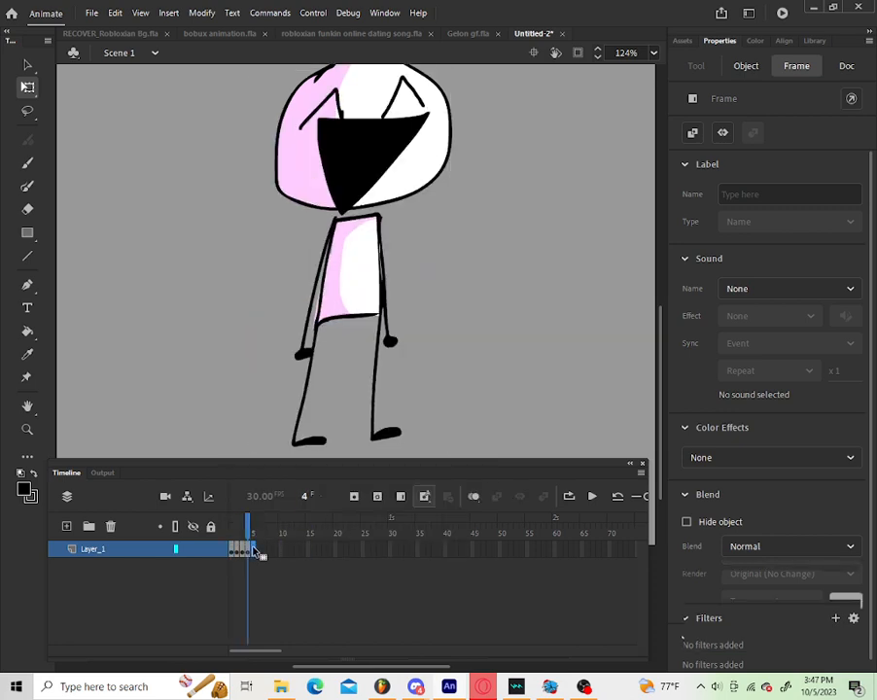
{"action": "right_click", "coordinate": [253, 550]}
{"action": "left_click", "coordinate": [345, 358]}
{"action": "left_click", "coordinate": [256, 530]}
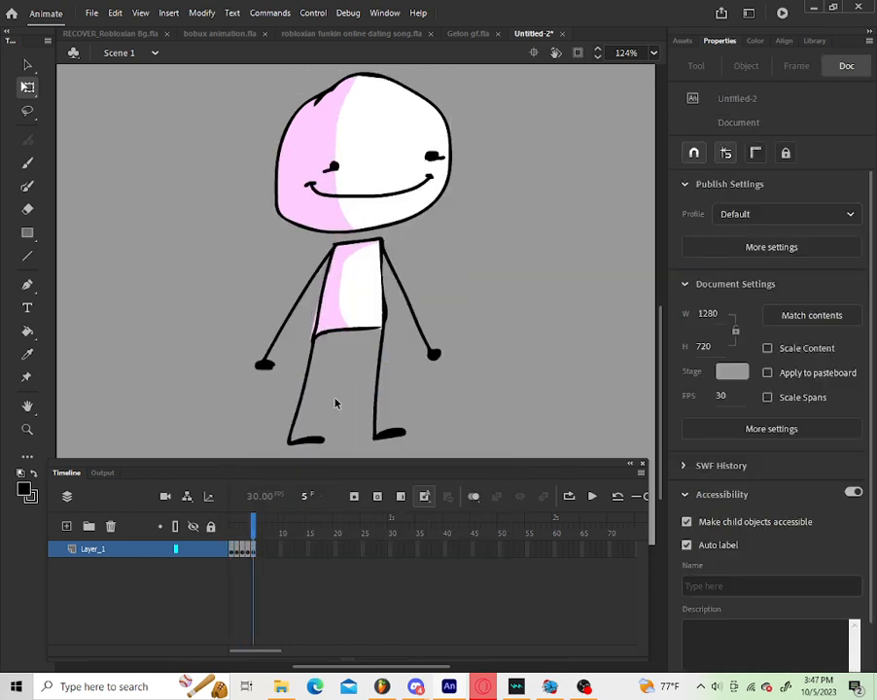
Step: Open the idle symbol on frame 5 and duplicate its face symbol under the name "face down"
{"action": "double_click", "coordinate": [360, 214]}
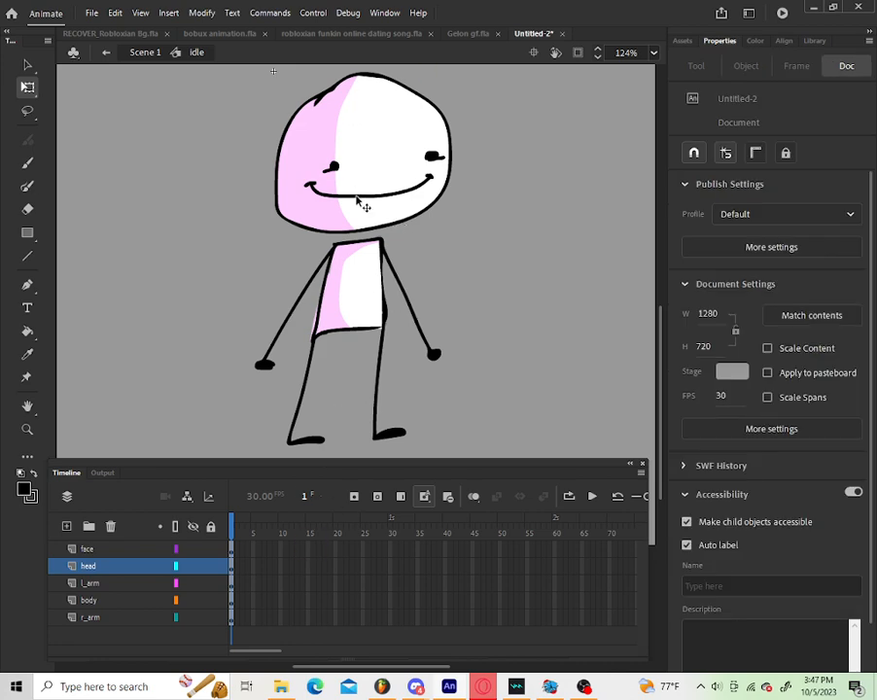
{"action": "left_click", "coordinate": [335, 170]}
{"action": "right_click", "coordinate": [336, 170]}
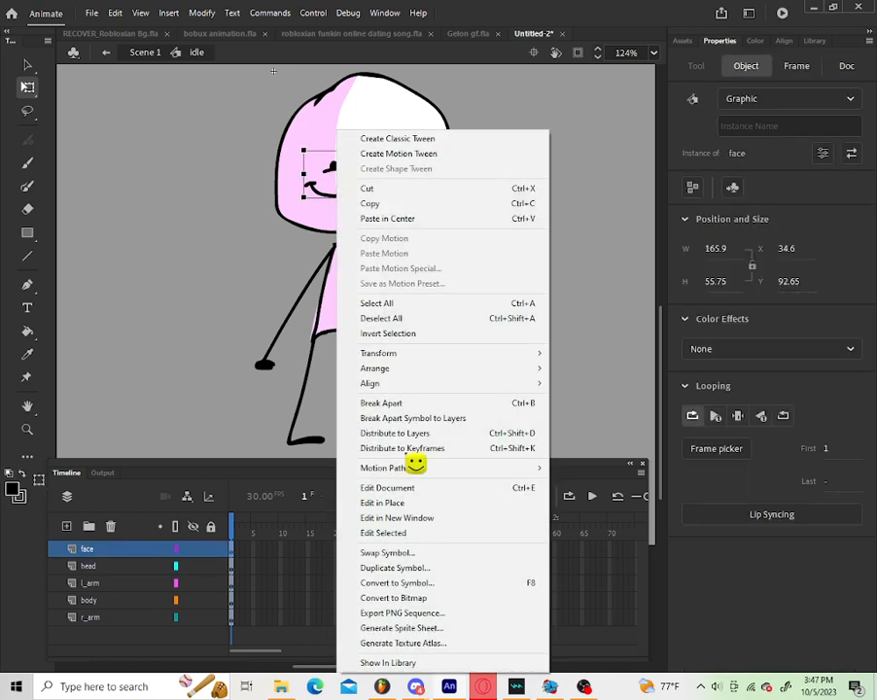
{"action": "left_click", "coordinate": [443, 568]}
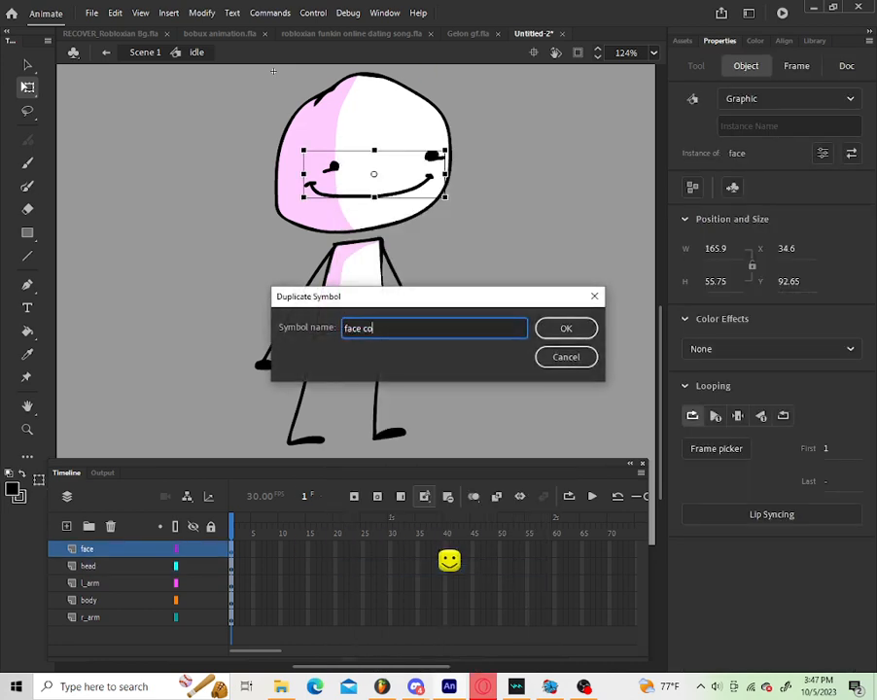
{"action": "type", "text": "down"}
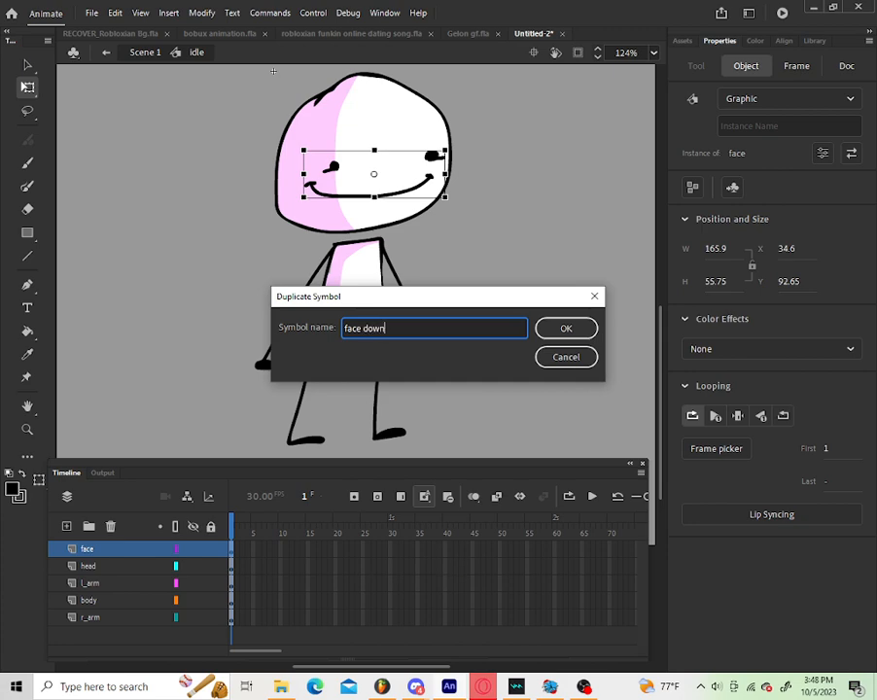
{"action": "key", "text": "Return"}
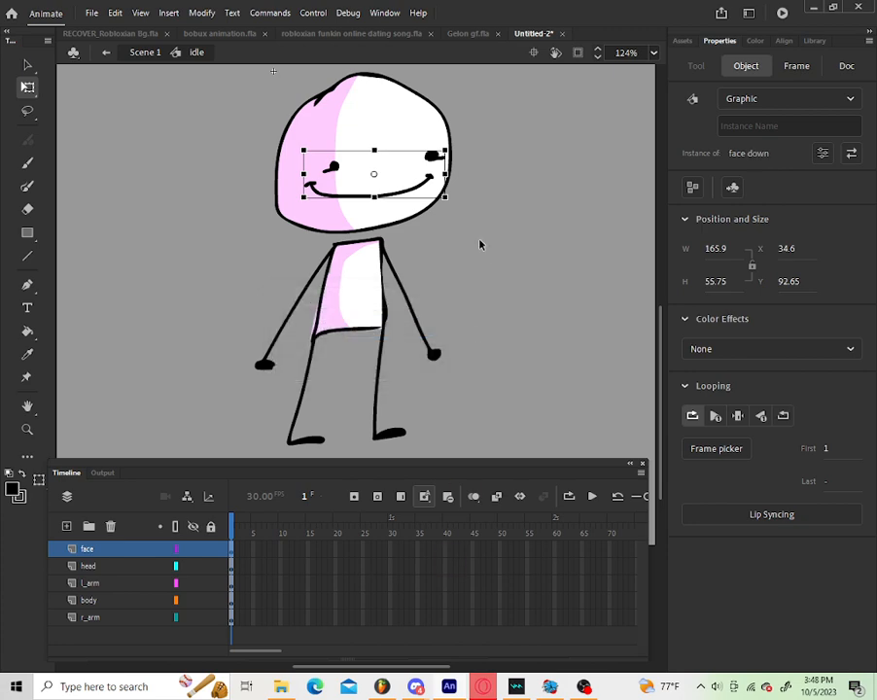
Step: Clear the old drawing inside "face down" and brush in two flat closed eyes with a small open mouth outline below them
{"action": "double_click", "coordinate": [332, 166]}
{"action": "key", "text": "ctrl+a"}
{"action": "key", "text": "Delete"}
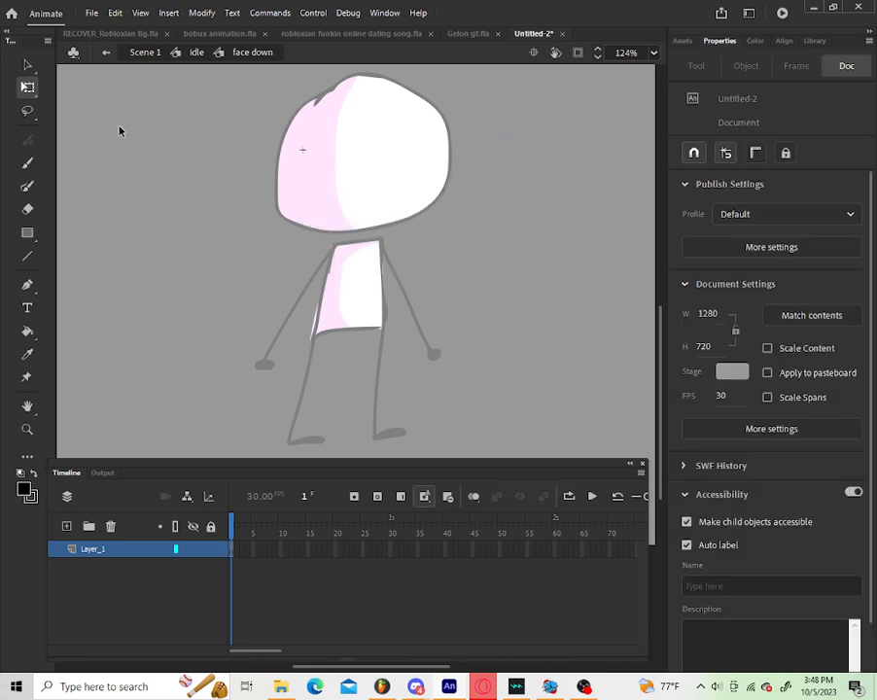
{"action": "left_click", "coordinate": [29, 165]}
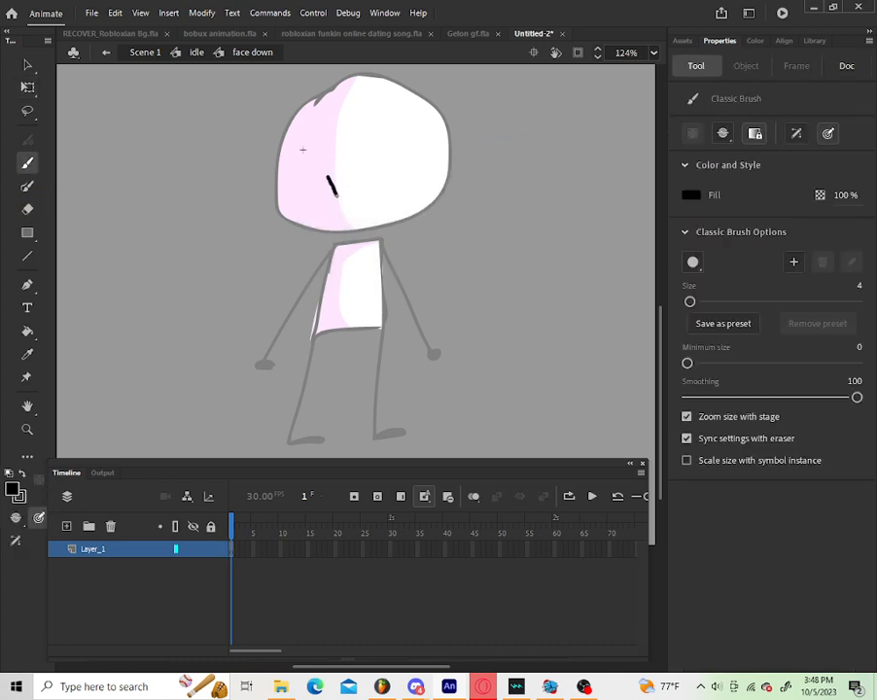
{"action": "mouse_move", "coordinate": [336, 194]}
{"action": "left_mouse_down"}
{"action": "mouse_move", "coordinate": [359, 173]}
{"action": "mouse_move", "coordinate": [347, 195]}
{"action": "left_mouse_up"}
{"action": "key", "text": "ctrl+z"}
{"action": "left_click_drag", "start_coordinate": [288, 181], "coordinate": [396, 180]}
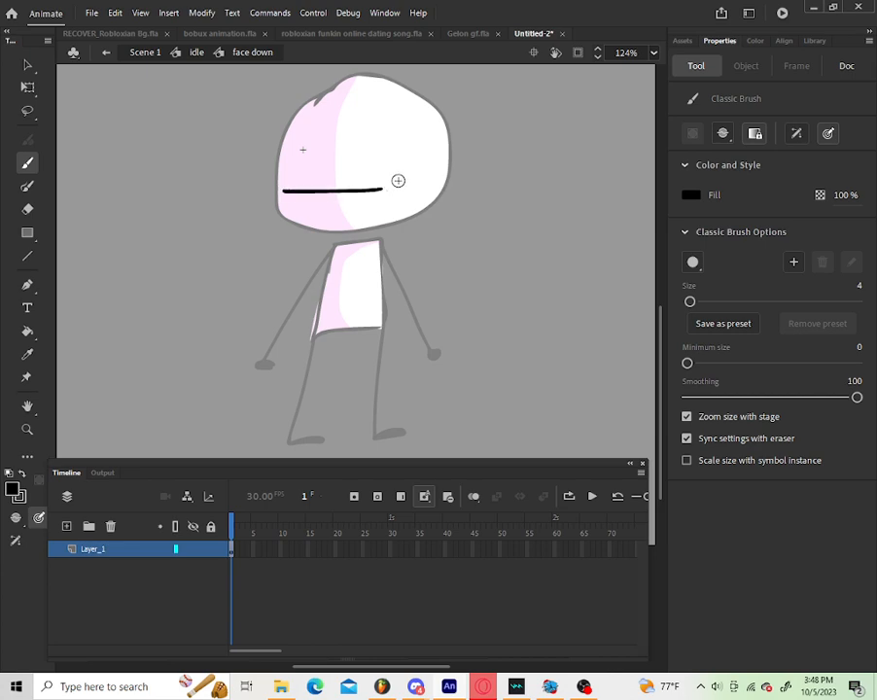
{"action": "key", "text": "ctrl+z"}
{"action": "left_click_drag", "start_coordinate": [288, 182], "coordinate": [450, 172]}
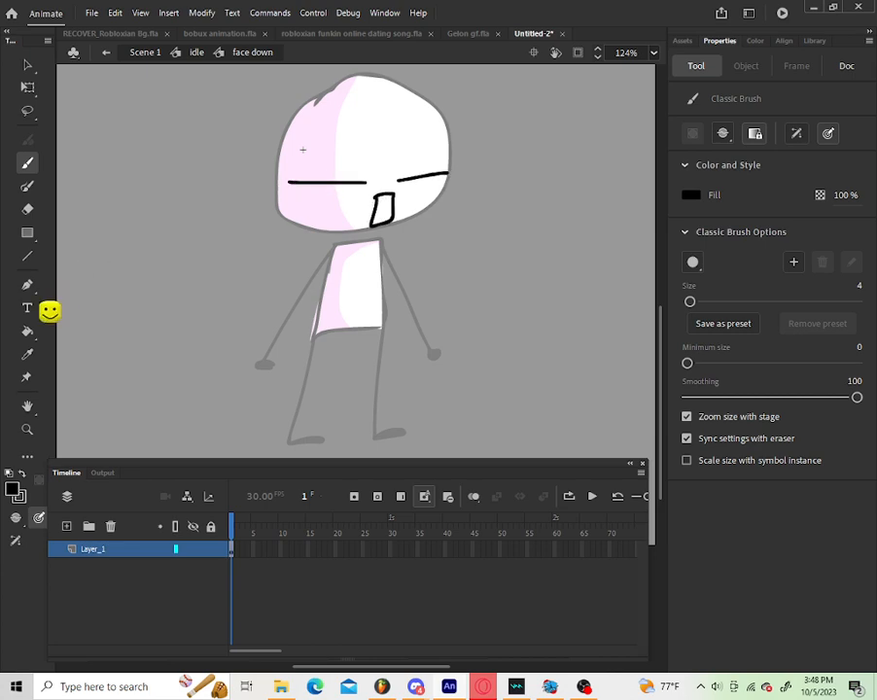
Step: Fill the small mouth with black and return to the idle symbol
{"action": "left_click", "coordinate": [29, 332]}
{"action": "left_click", "coordinate": [388, 214]}
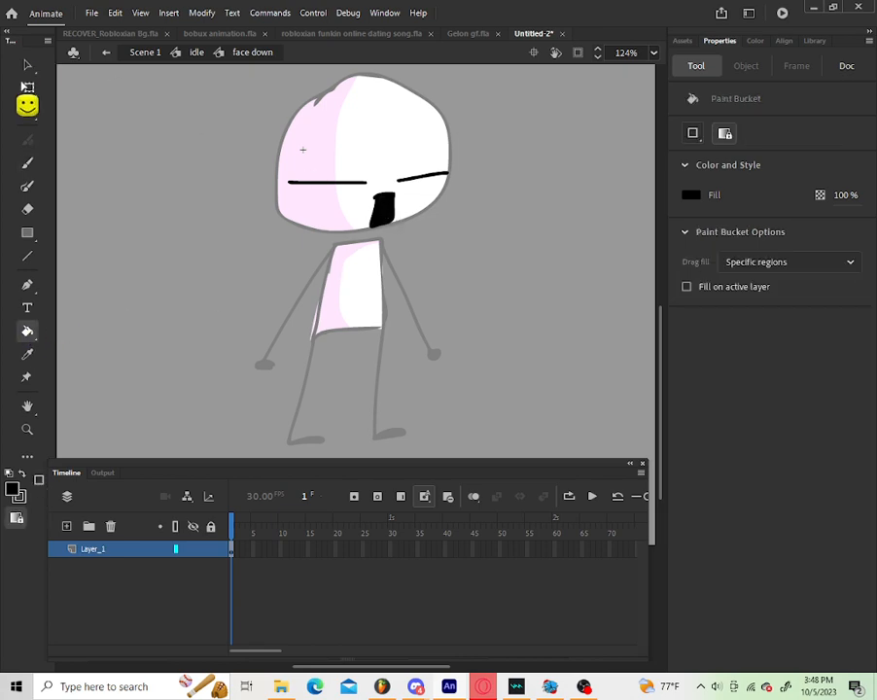
{"action": "left_click", "coordinate": [28, 65]}
{"action": "double_click", "coordinate": [270, 172]}
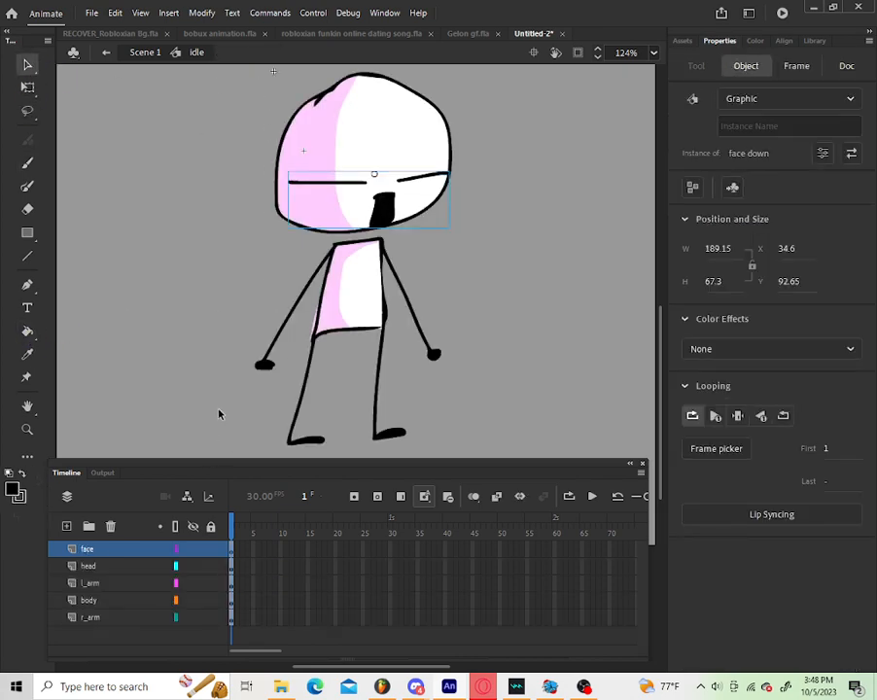
Step: Squash the body to about 223 px wide and 193 px tall and move it down below the head
{"action": "left_click", "coordinate": [408, 202]}
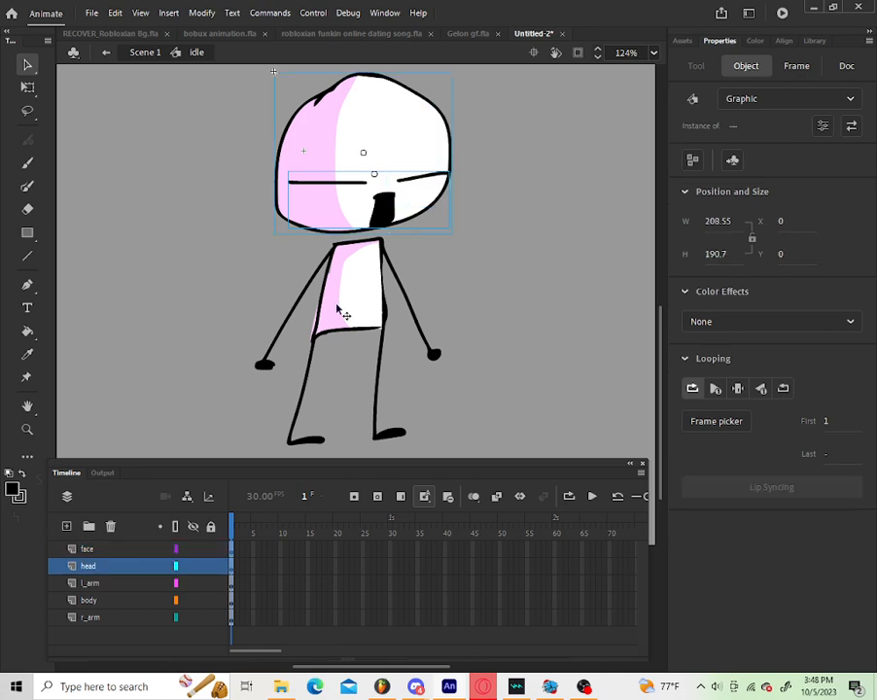
{"action": "left_click", "coordinate": [336, 308]}
{"action": "key", "text": "q"}
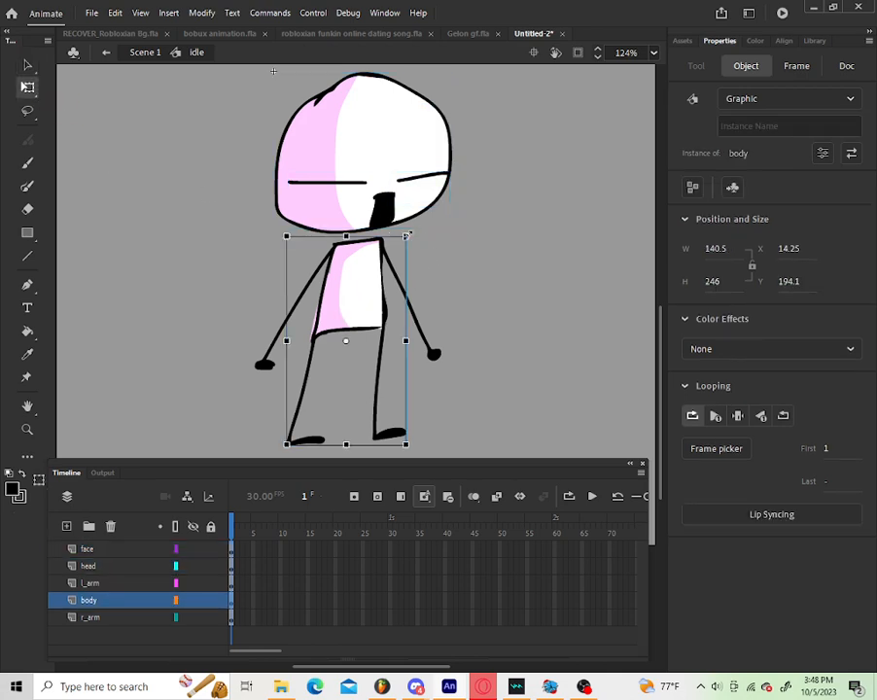
{"action": "left_click_drag", "start_coordinate": [406, 235], "coordinate": [433, 261]}
{"action": "left_click_drag", "start_coordinate": [348, 300], "coordinate": [362, 333]}
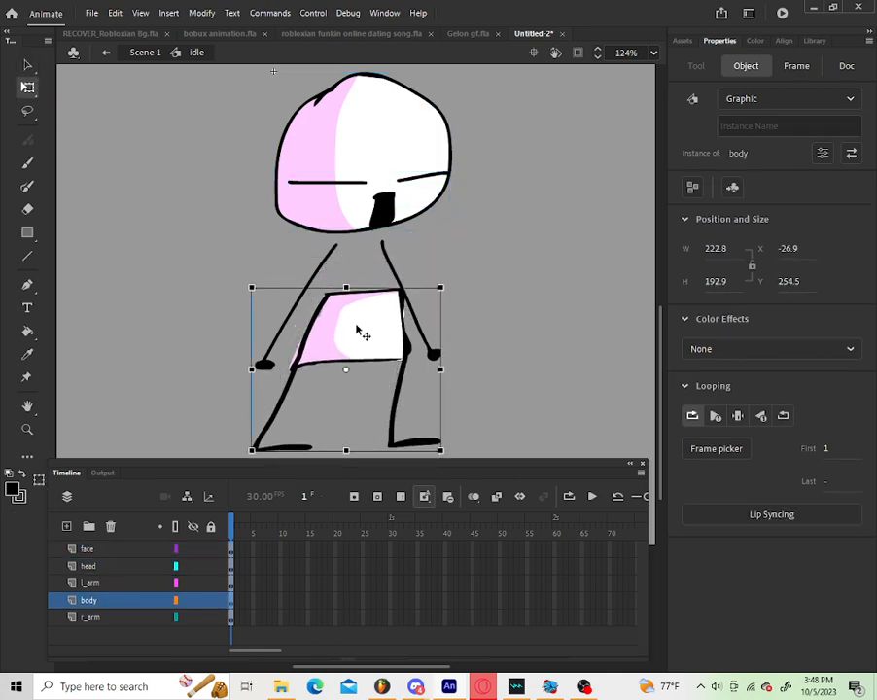
{"action": "left_click", "coordinate": [466, 286]}
Step: Lower both arms to the squashed body's shoulders and rotate them outward
{"action": "left_click_drag", "start_coordinate": [269, 363], "coordinate": [258, 400]}
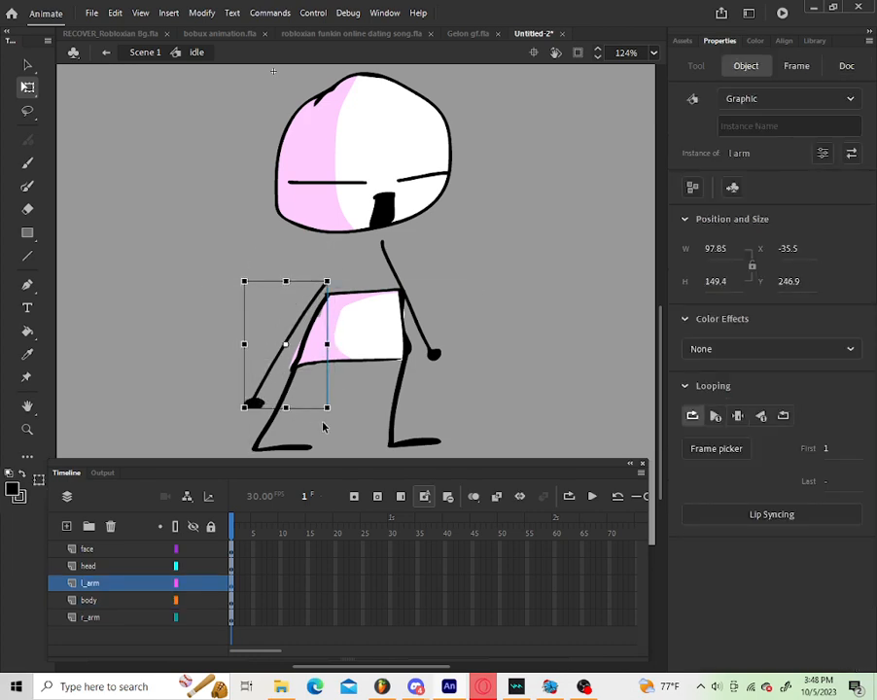
{"action": "left_click_drag", "start_coordinate": [324, 426], "coordinate": [209, 373]}
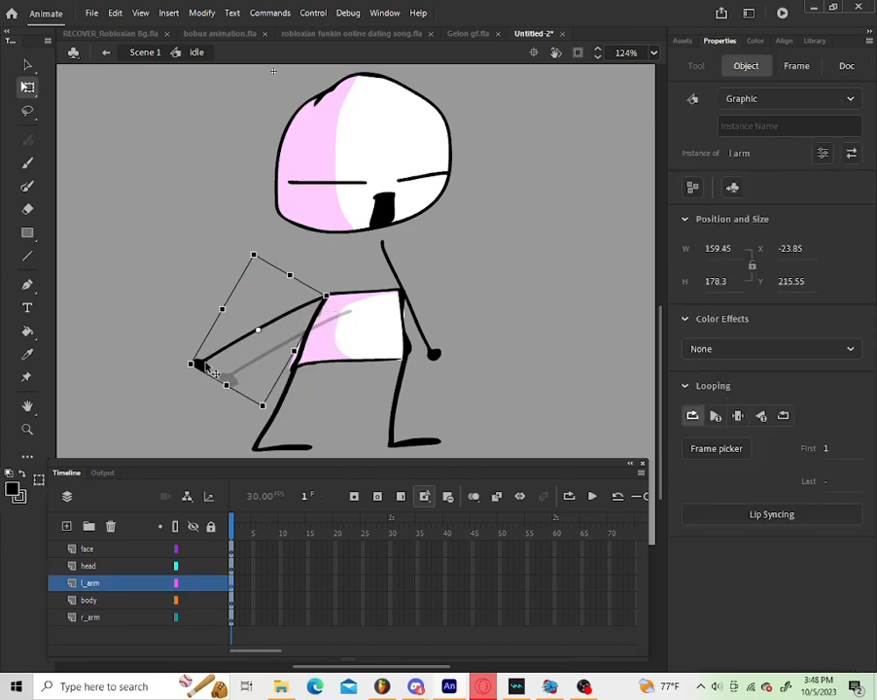
{"action": "left_click", "coordinate": [434, 354]}
{"action": "left_click_drag", "start_coordinate": [449, 372], "coordinate": [505, 333]}
Step: Tilt the head and face clockwise, lower them onto the body, and return to the main scene
{"action": "left_click", "coordinate": [503, 103]}
{"action": "left_click", "coordinate": [374, 224]}
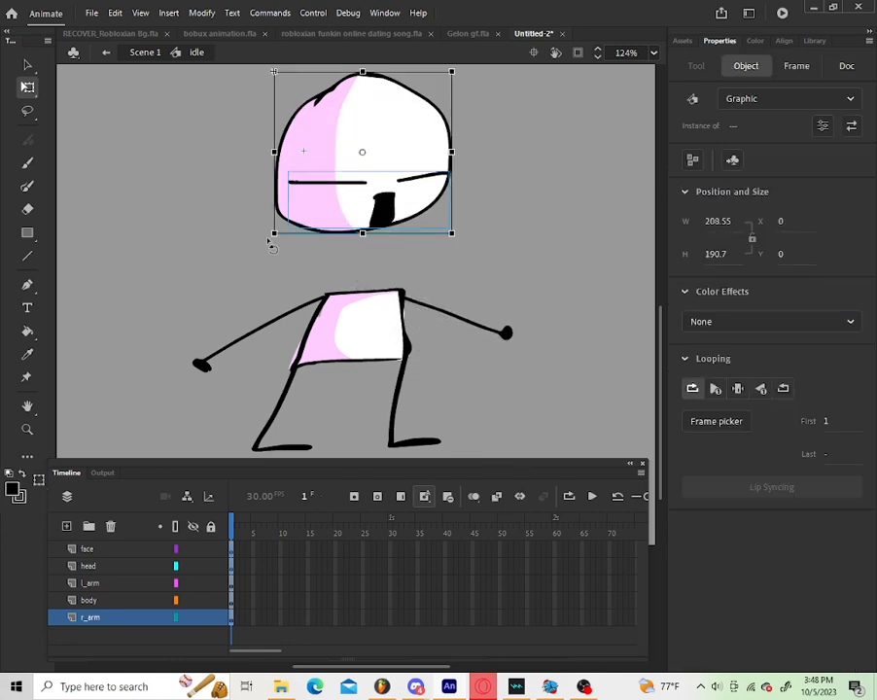
{"action": "left_click_drag", "start_coordinate": [269, 241], "coordinate": [253, 212]}
{"action": "left_click_drag", "start_coordinate": [345, 188], "coordinate": [387, 257]}
{"action": "left_click", "coordinate": [550, 268]}
{"action": "left_click", "coordinate": [297, 548]}
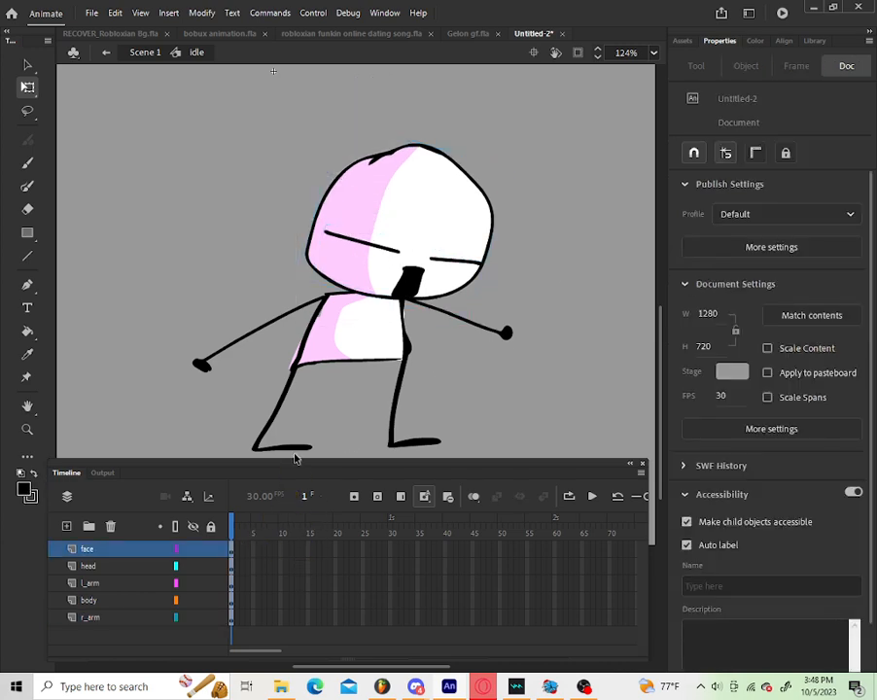
{"action": "double_click", "coordinate": [559, 372]}
{"action": "left_click_drag", "start_coordinate": [255, 550], "coordinate": [388, 547]}
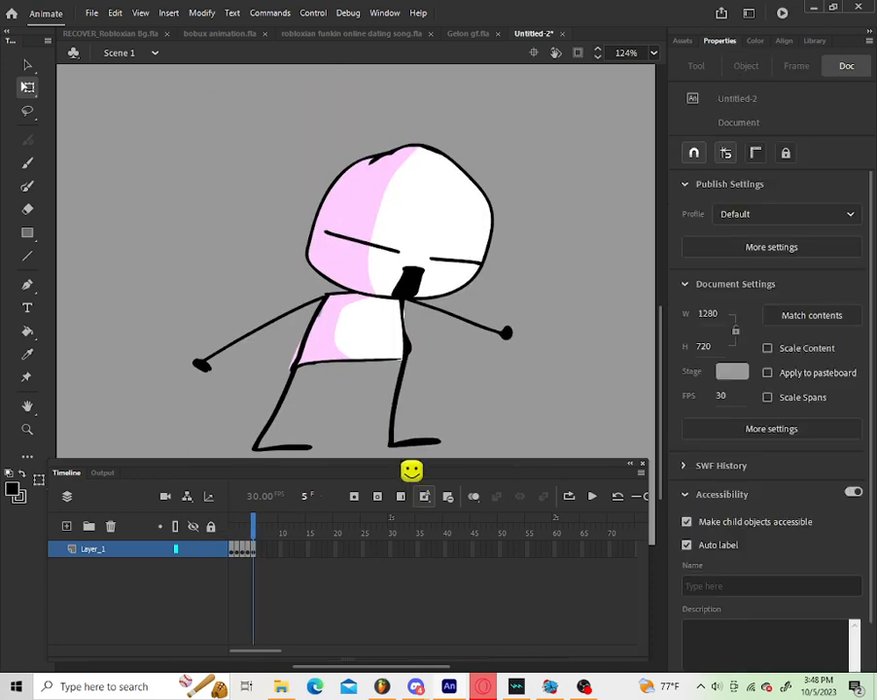
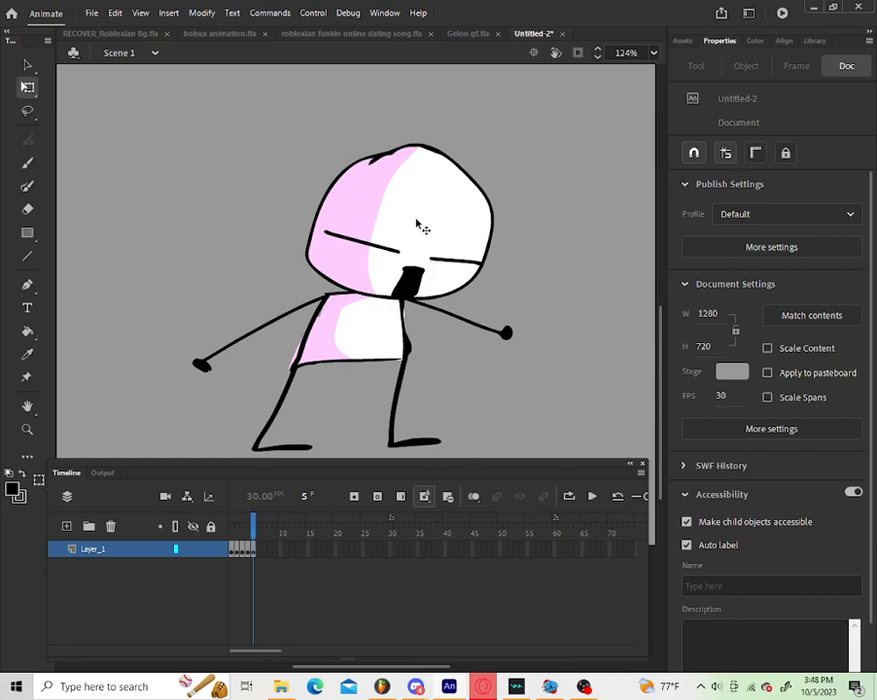
Step: Undo the pose and face edits made in the idle symbol, back to before its face was duplicated
{"action": "left_click", "coordinate": [366, 300]}
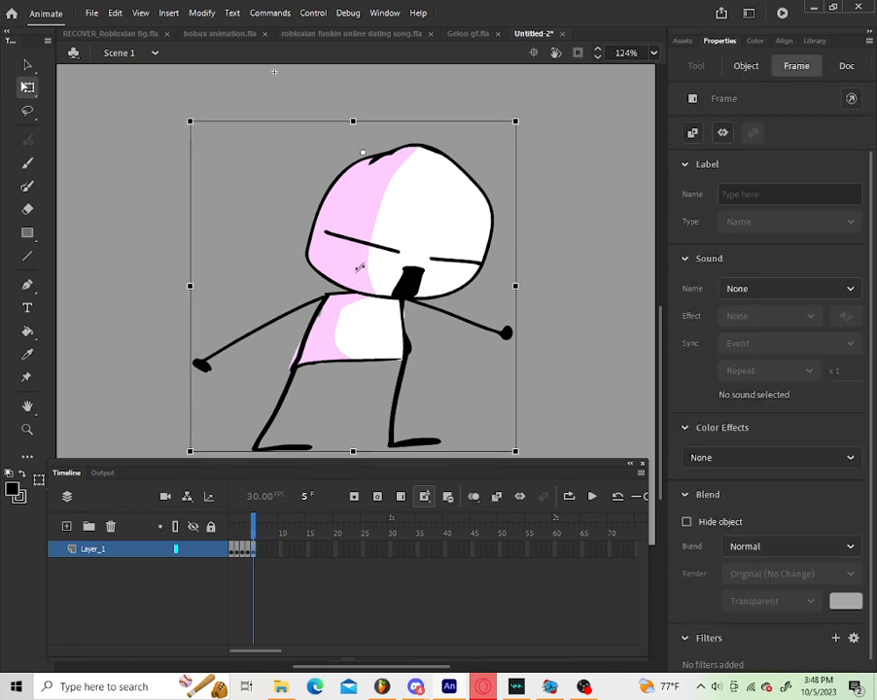
{"action": "key", "text": "ctrl+shift+d"}
{"action": "key", "text": "ctrl+z"}
{"action": "key", "text": "ctrl+z"}
{"action": "key", "text": "ctrl+z"}
{"action": "key", "text": "ctrl+z"}
{"action": "key", "text": "ctrl+z"}
{"action": "key", "text": "ctrl+z"}
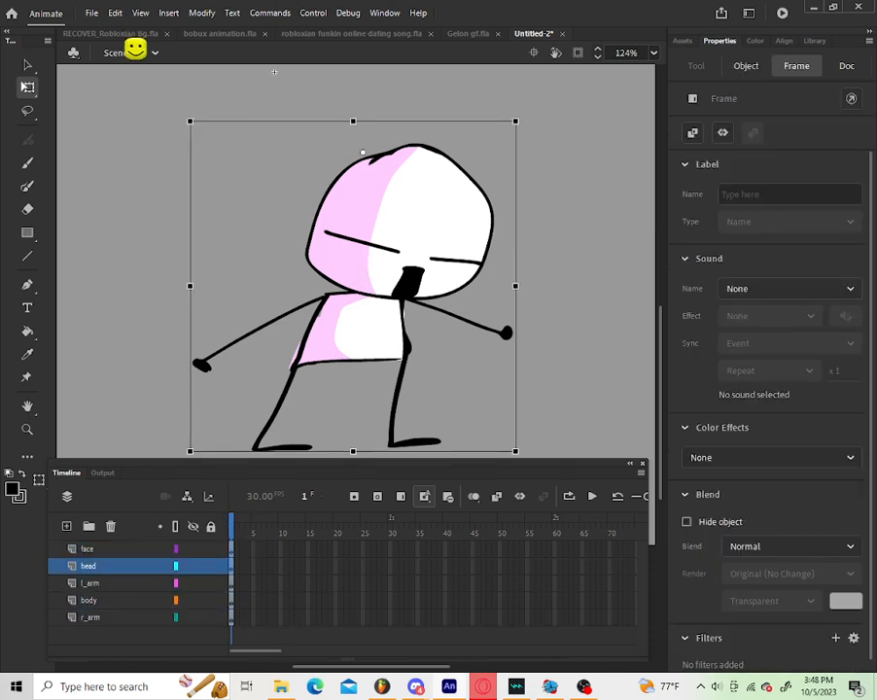
{"action": "key", "text": "ctrl+z"}
{"action": "key", "text": "ctrl+z"}
{"action": "key", "text": "ctrl+z"}
{"action": "key", "text": "ctrl+z"}
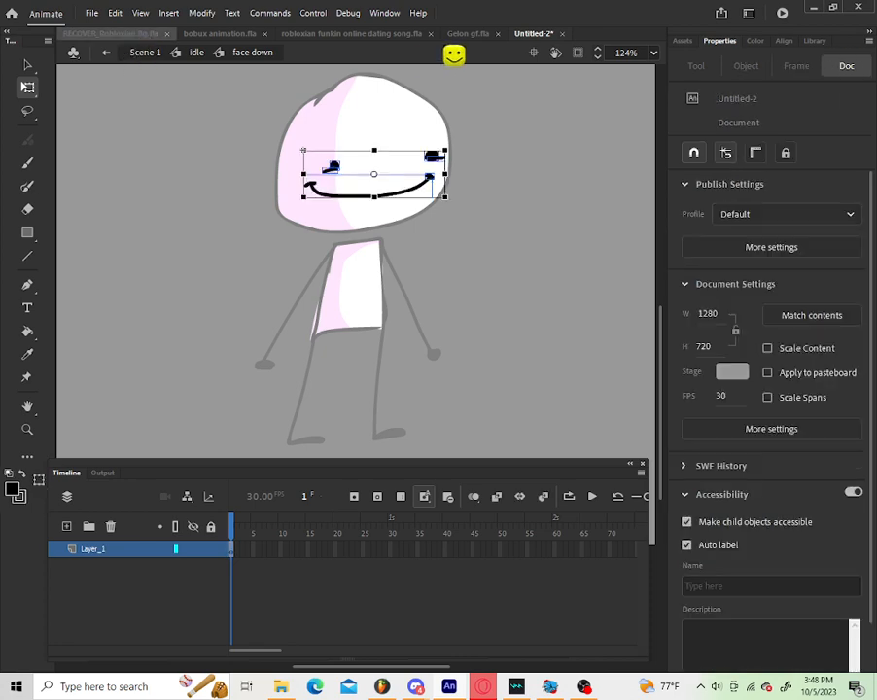
{"action": "key", "text": "ctrl+z"}
{"action": "key", "text": "ctrl+z"}
{"action": "key", "text": "ctrl+z"}
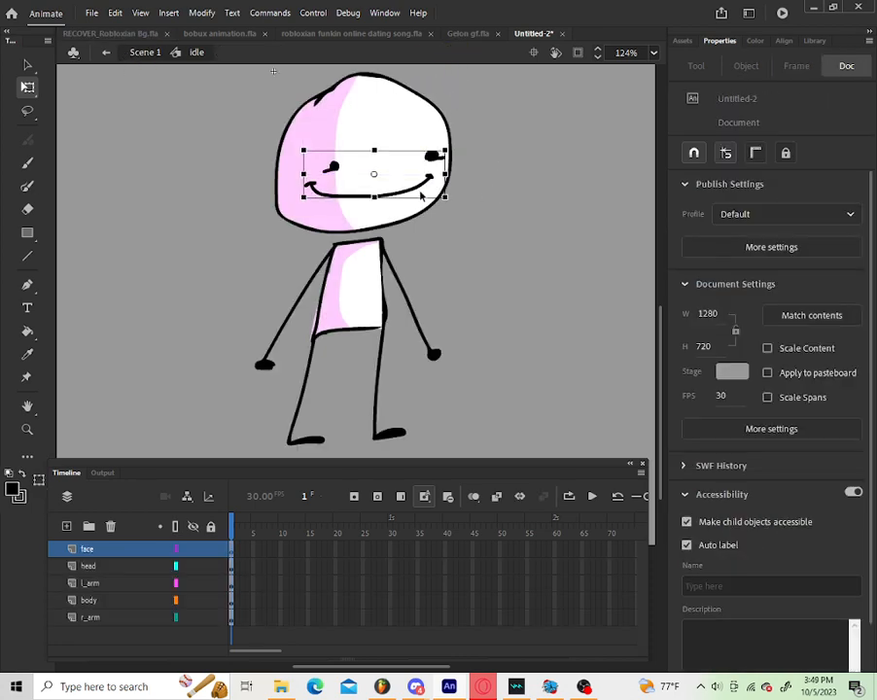
Step: Duplicate the character symbol on frame 5 of the main scene under the name "down"
{"action": "right_click", "coordinate": [348, 301]}
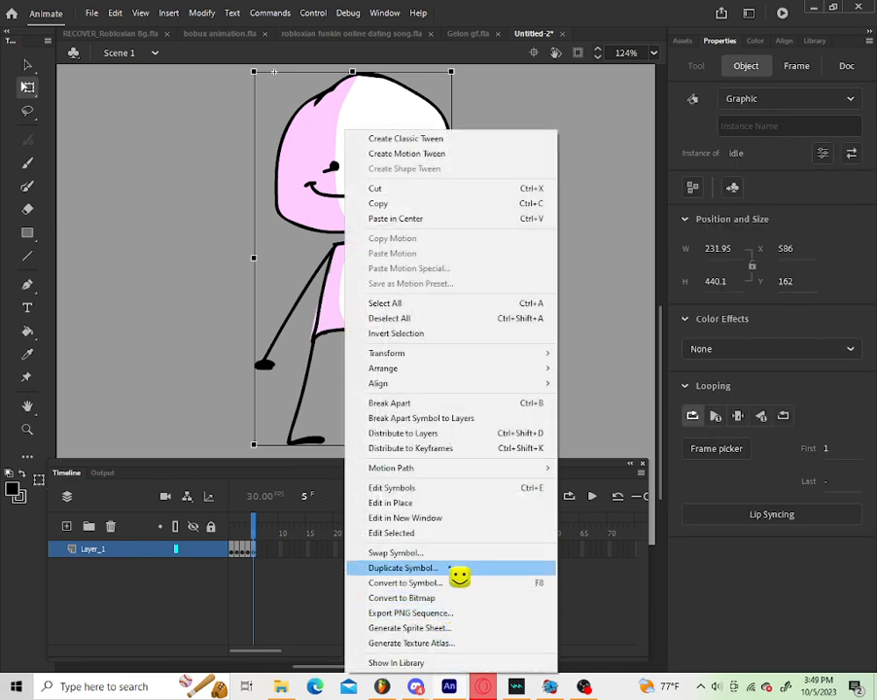
{"action": "left_click", "coordinate": [457, 574]}
{"action": "type", "text": "dowb"}
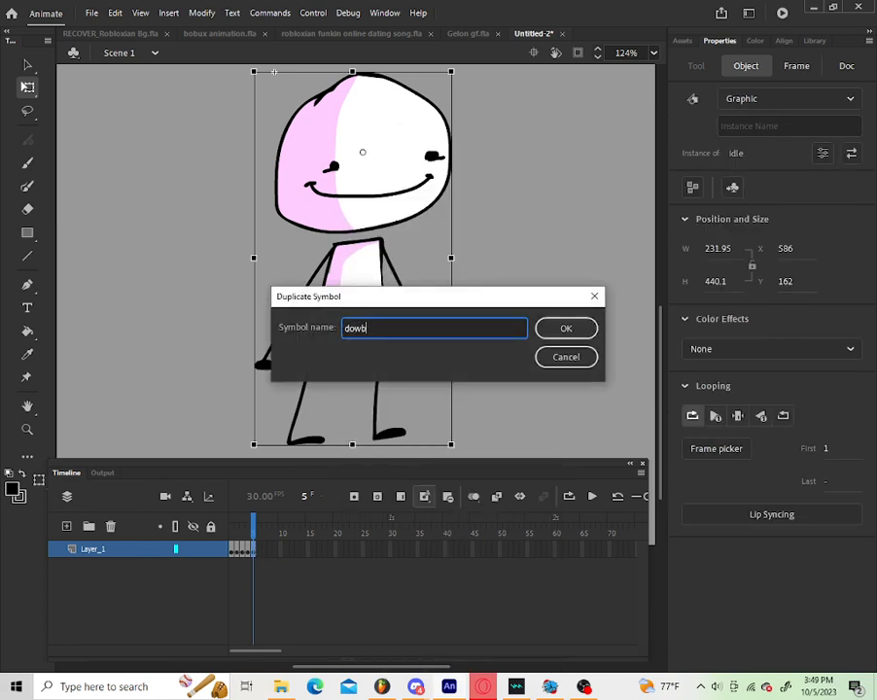
{"action": "key", "text": "Return"}
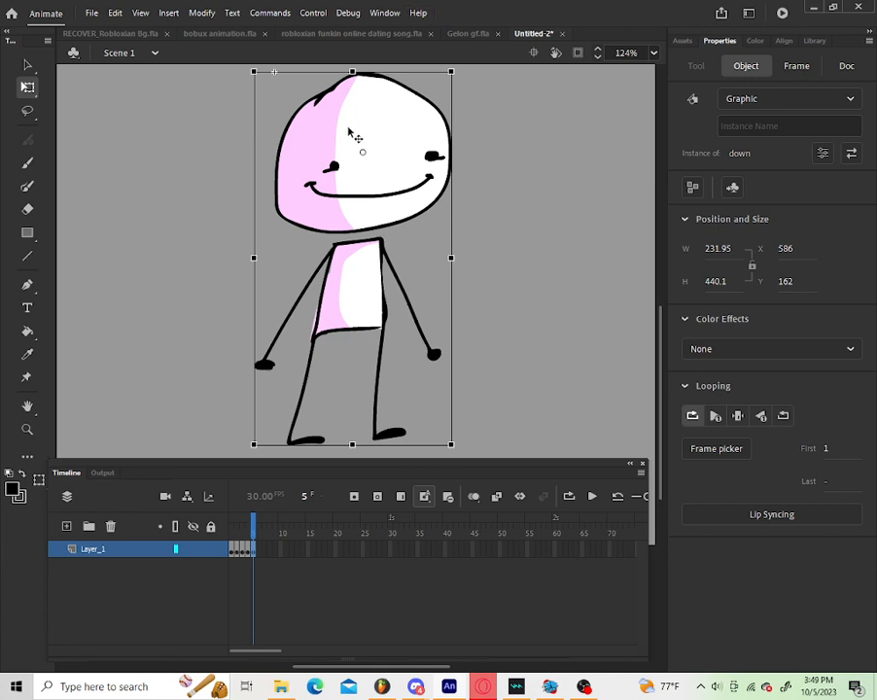
Step: Open the "down" symbol and duplicate its face symbol under the name "face down"
{"action": "double_click", "coordinate": [352, 175]}
{"action": "left_click", "coordinate": [343, 173]}
{"action": "double_click", "coordinate": [334, 172]}
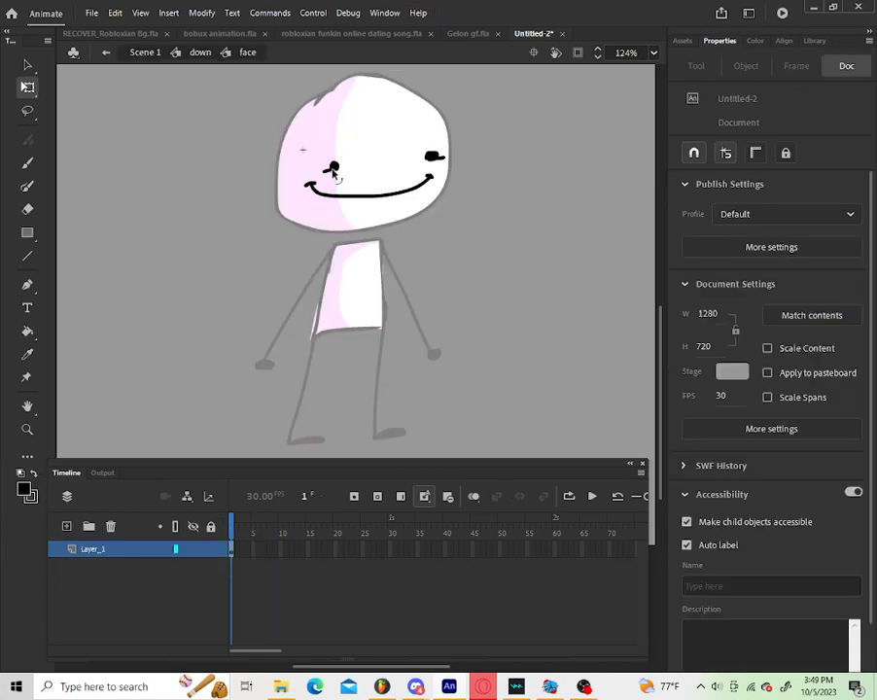
{"action": "mouse_move", "coordinate": [528, 137]}
{"action": "left_mouse_down"}
{"action": "mouse_move", "coordinate": [235, 298]}
{"action": "mouse_move", "coordinate": [235, 247]}
{"action": "left_mouse_up"}
{"action": "double_click", "coordinate": [465, 109]}
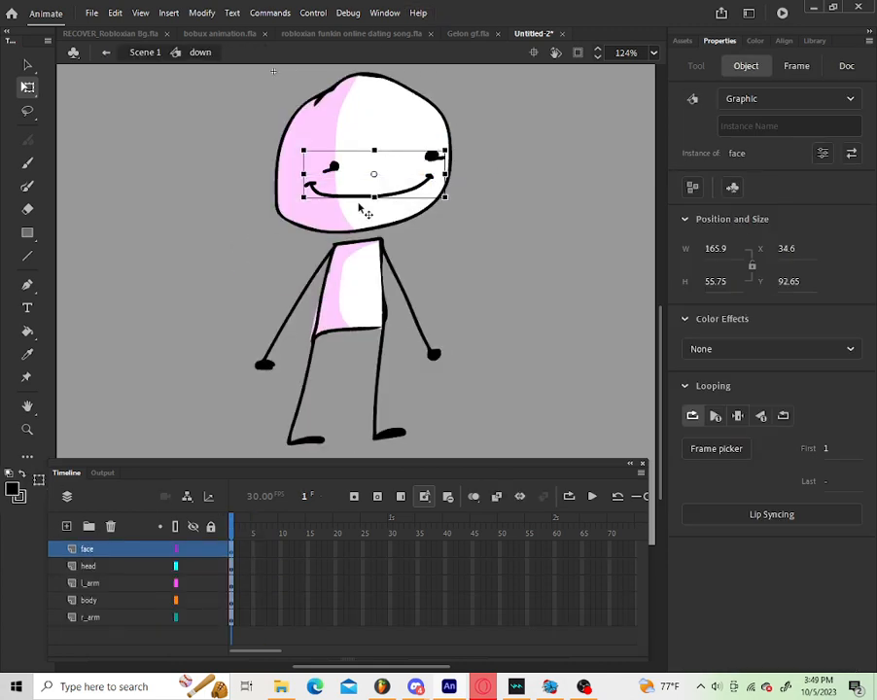
{"action": "right_click", "coordinate": [360, 208]}
{"action": "left_click", "coordinate": [472, 567]}
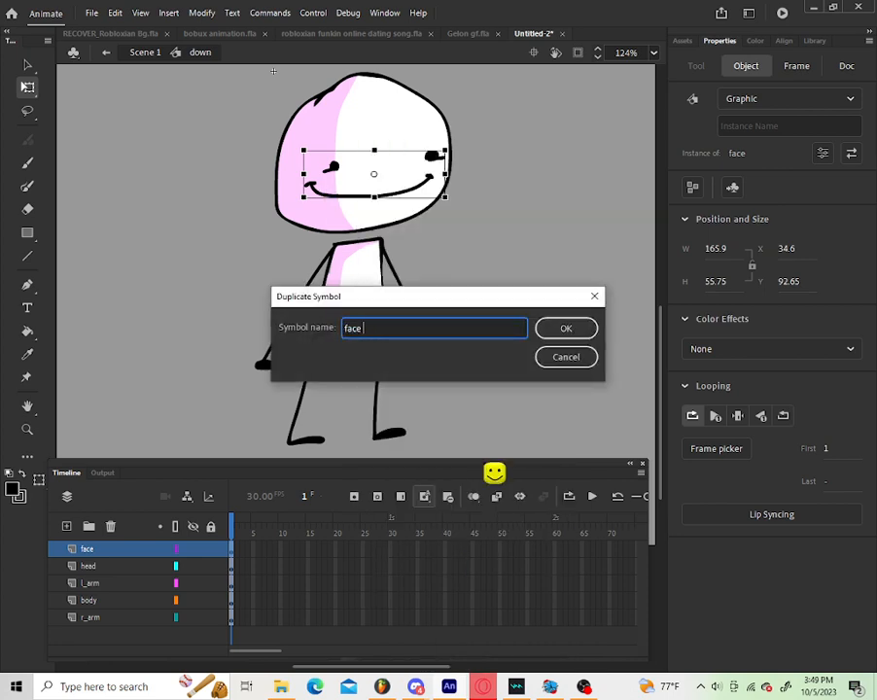
{"action": "type", "text": "down"}
{"action": "key", "text": "Return"}
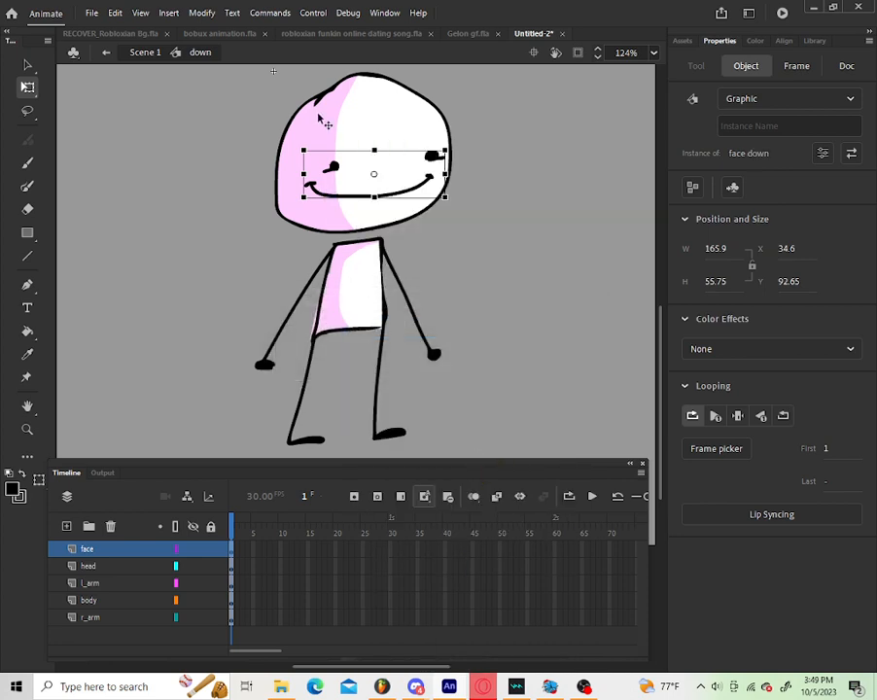
Step: Delete the old eyes and smile inside "face down" and switch to the Classic Brush
{"action": "double_click", "coordinate": [339, 171]}
{"action": "key", "text": "ctrl+a"}
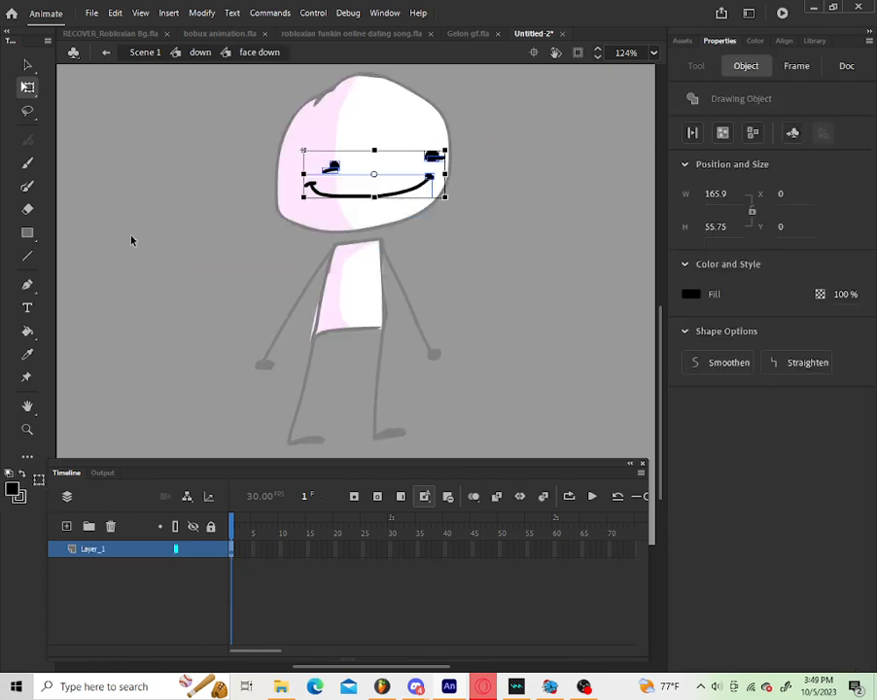
{"action": "key", "text": "Delete"}
{"action": "left_click", "coordinate": [28, 164]}
{"action": "left_click_drag", "start_coordinate": [286, 188], "coordinate": [399, 180]}
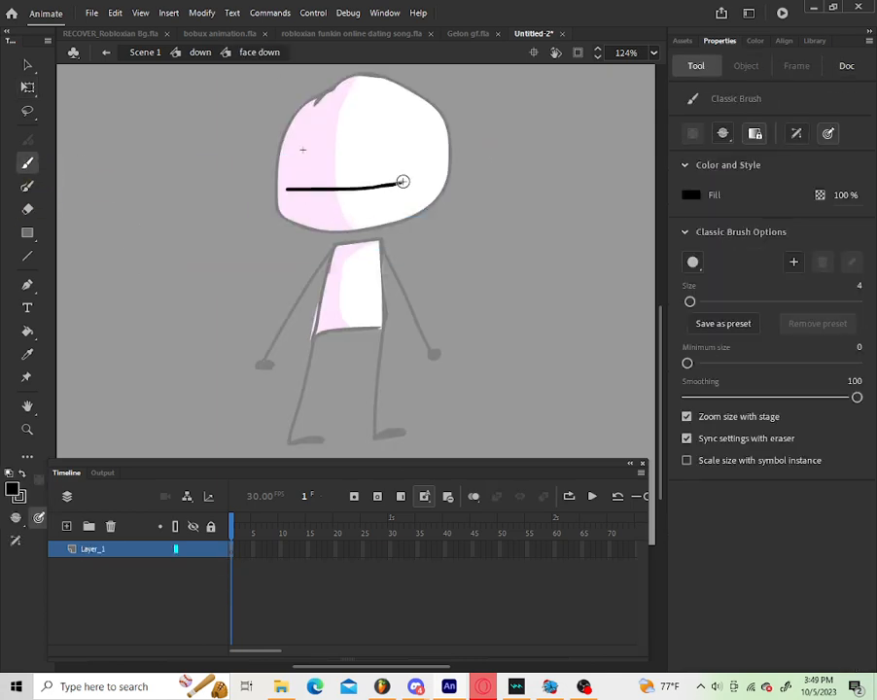
{"action": "key", "text": "ctrl+z"}
{"action": "mouse_move", "coordinate": [280, 183]}
{"action": "left_mouse_down"}
{"action": "mouse_move", "coordinate": [458, 178]}
{"action": "mouse_move", "coordinate": [344, 202]}
{"action": "mouse_move", "coordinate": [385, 190]}
{"action": "mouse_move", "coordinate": [494, 188]}
{"action": "left_mouse_up"}
{"action": "key", "text": "ctrl+z"}
{"action": "key", "text": "ctrl+z"}
{"action": "key", "text": "ctrl+z"}
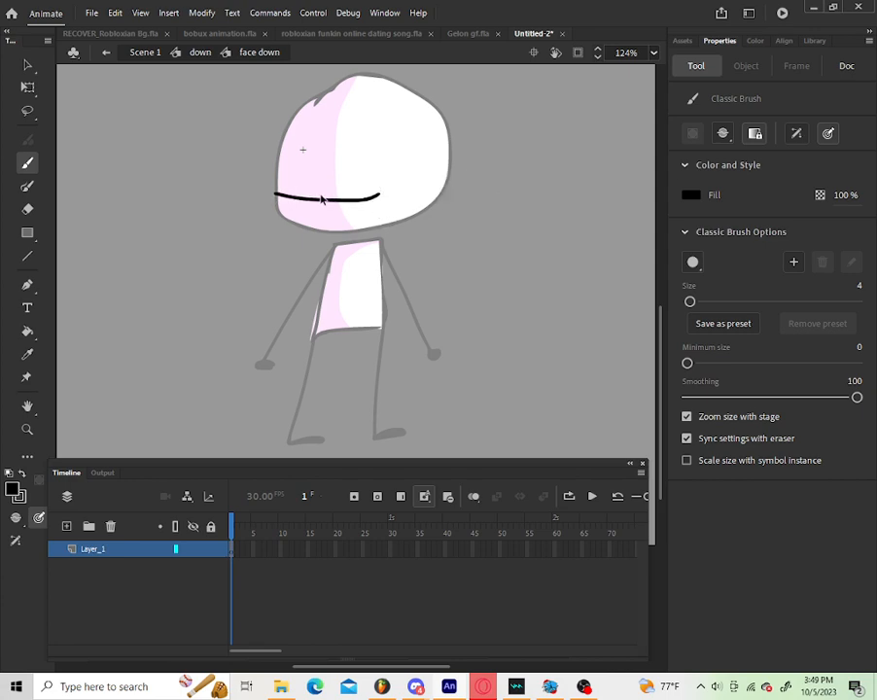
Step: Brush in two downward-curved closed eyes and a small mouth filled with black, and return to the "down" symbol
{"action": "mouse_move", "coordinate": [293, 184]}
{"action": "left_mouse_down"}
{"action": "mouse_move", "coordinate": [362, 198]}
{"action": "mouse_move", "coordinate": [377, 182]}
{"action": "left_mouse_up"}
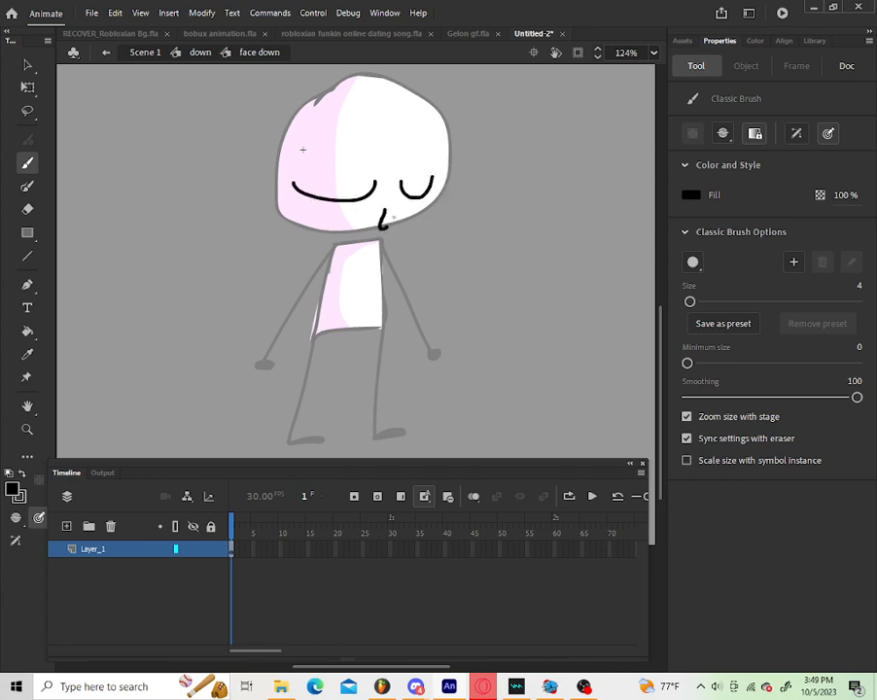
{"action": "left_click", "coordinate": [27, 330]}
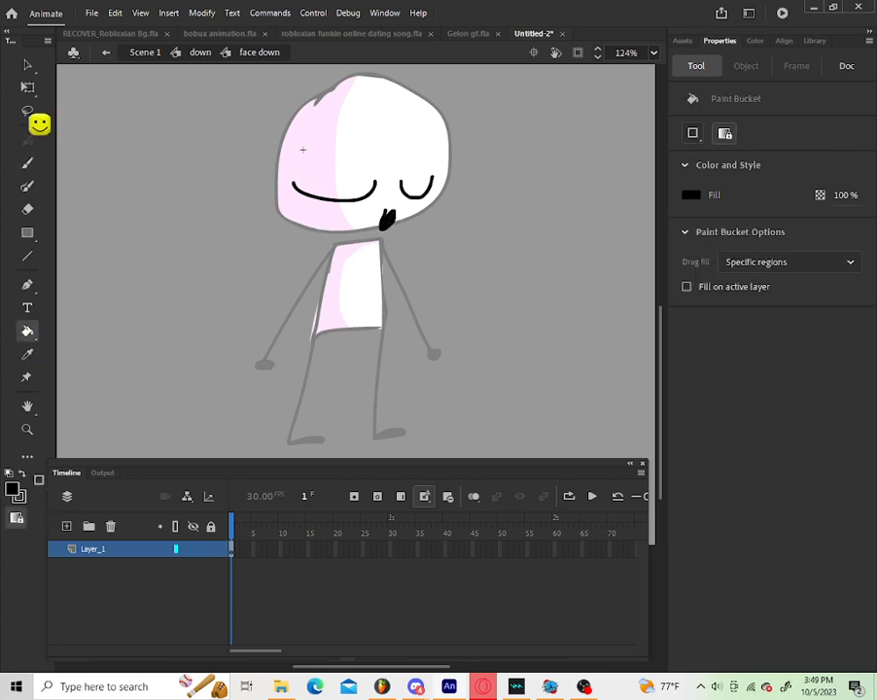
{"action": "left_click", "coordinate": [28, 64]}
{"action": "double_click", "coordinate": [324, 173]}
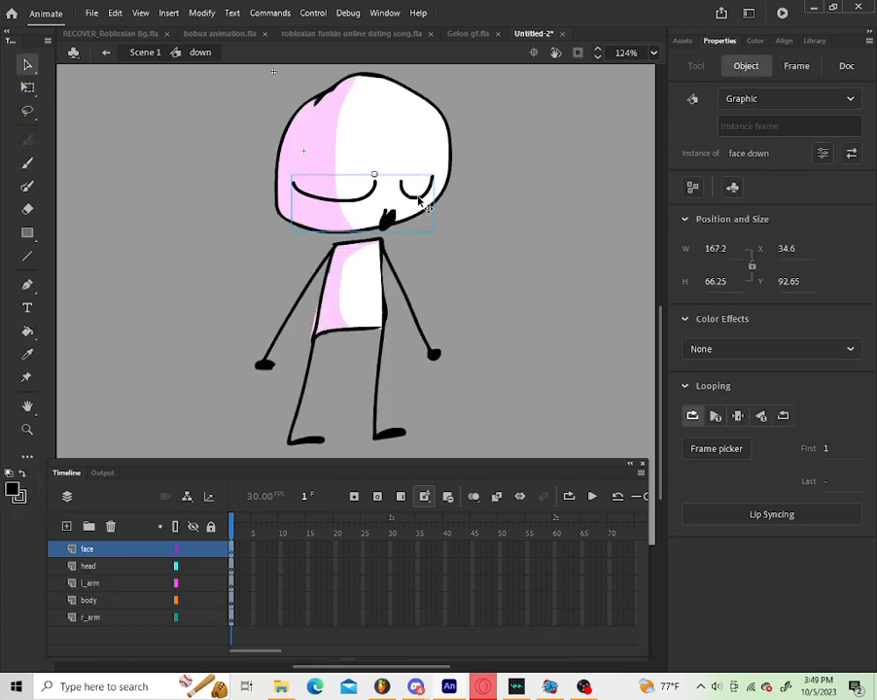
Step: Shift the whole drawing inside "face down" slightly to the right and return to the "down" symbol
{"action": "double_click", "coordinate": [418, 199]}
{"action": "left_click_drag", "start_coordinate": [454, 164], "coordinate": [289, 243]}
{"action": "left_click_drag", "start_coordinate": [389, 232], "coordinate": [398, 230]}
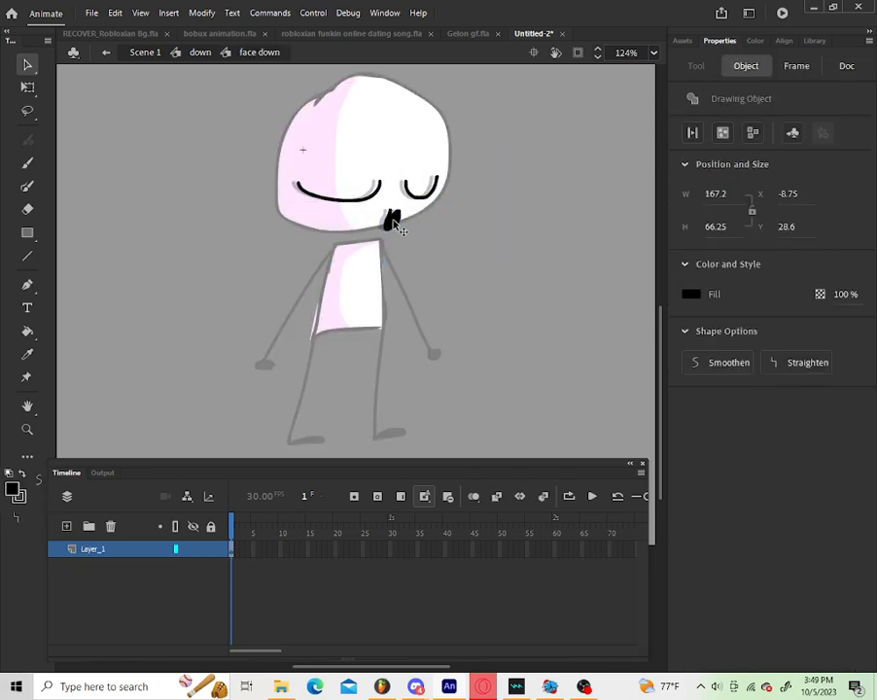
{"action": "double_click", "coordinate": [450, 255]}
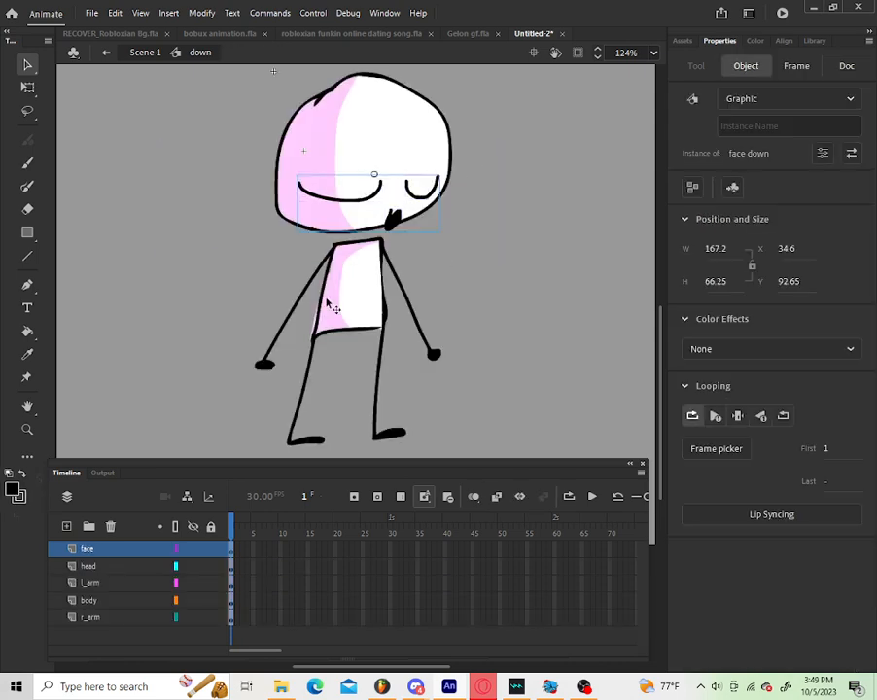
Step: Skew the body so its upper part leans right, widen it slightly, and shorten it from above
{"action": "left_click", "coordinate": [367, 280]}
{"action": "key", "text": "q"}
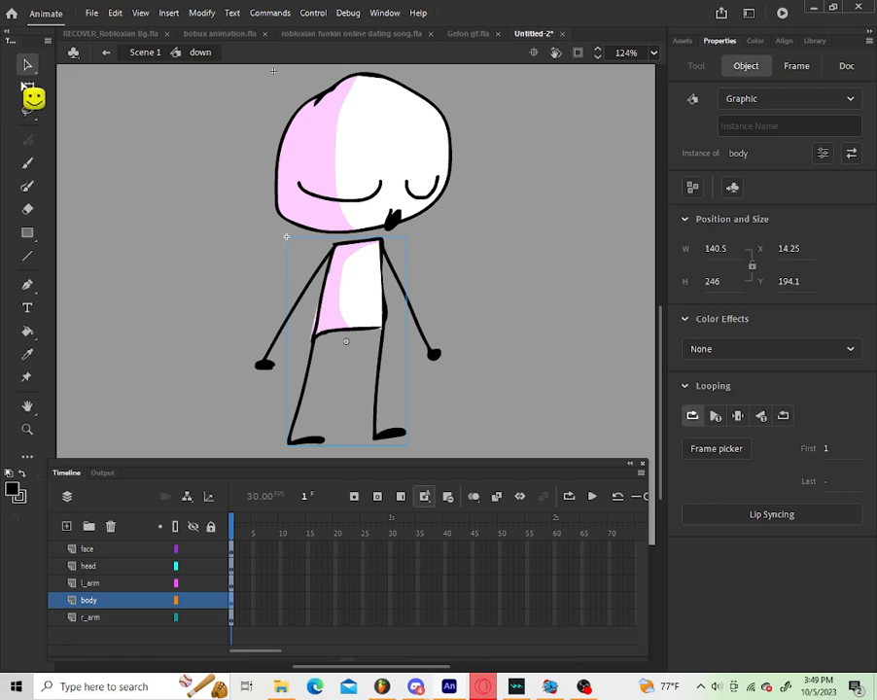
{"action": "left_click_drag", "start_coordinate": [411, 239], "coordinate": [420, 250]}
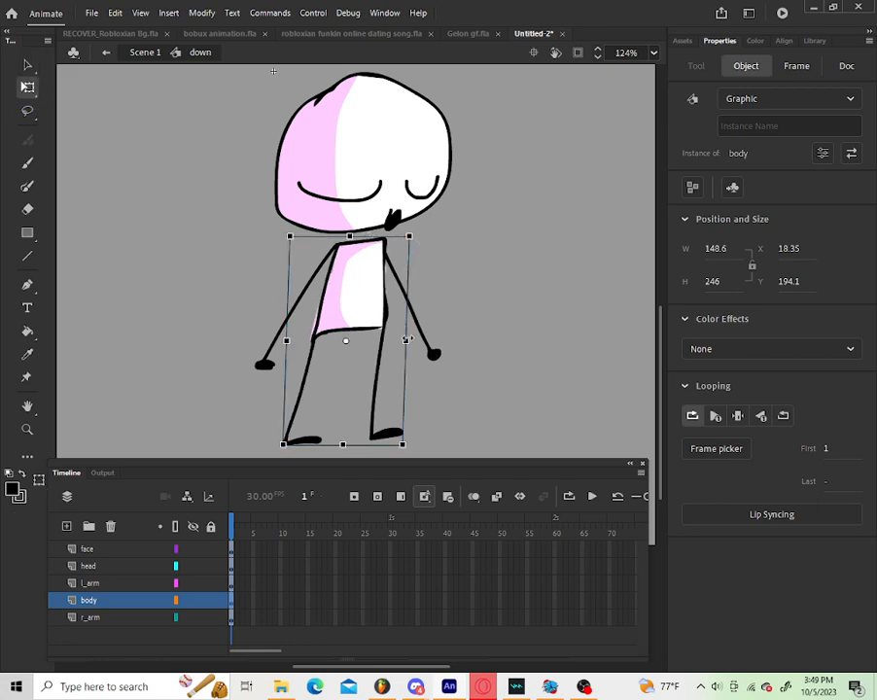
{"action": "left_click_drag", "start_coordinate": [407, 339], "coordinate": [411, 341]}
{"action": "left_click_drag", "start_coordinate": [349, 236], "coordinate": [371, 274]}
{"action": "left_click", "coordinate": [274, 322]}
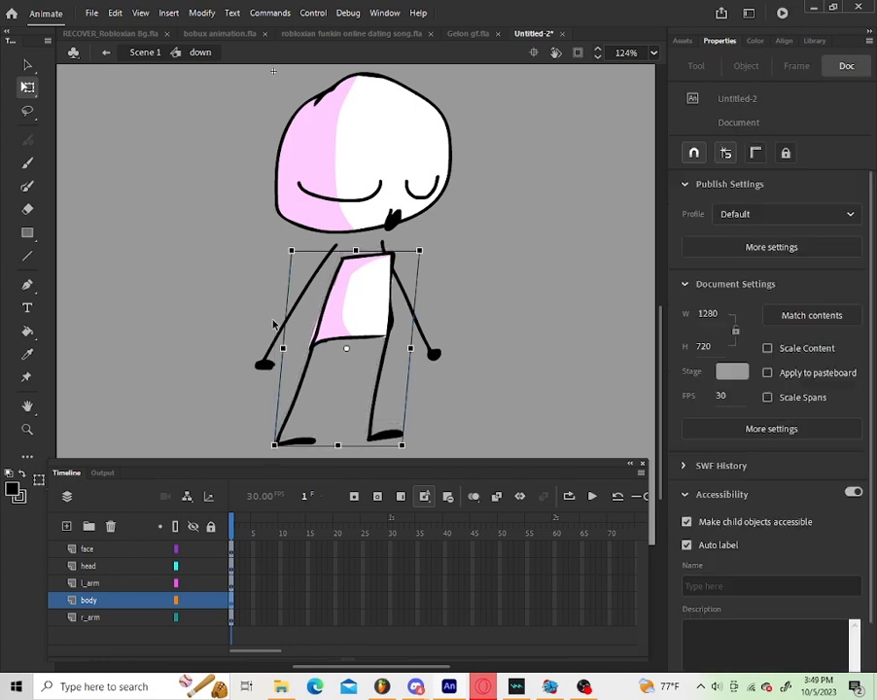
Step: Reattach both arms at the lowered shoulders and rotate them so the hands are raised beside the head
{"action": "left_click_drag", "start_coordinate": [262, 363], "coordinate": [263, 386]}
{"action": "left_click_drag", "start_coordinate": [437, 358], "coordinate": [458, 191]}
{"action": "left_click", "coordinate": [271, 385]}
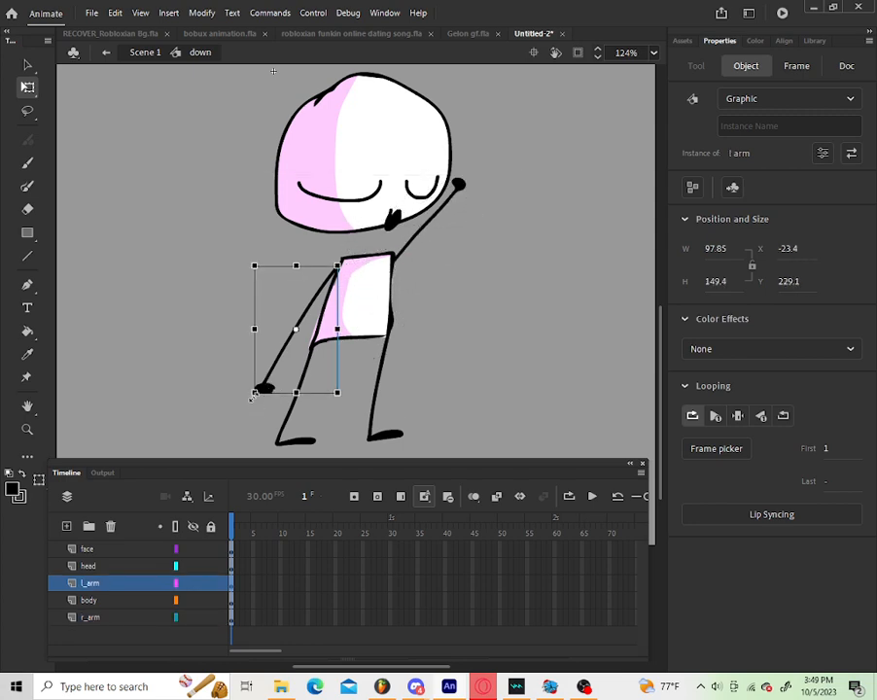
{"action": "left_click_drag", "start_coordinate": [255, 389], "coordinate": [326, 152]}
Step: Tilt the head and face clockwise together, lower them over the upper body, and return to the main scene
{"action": "left_click", "coordinate": [316, 127]}
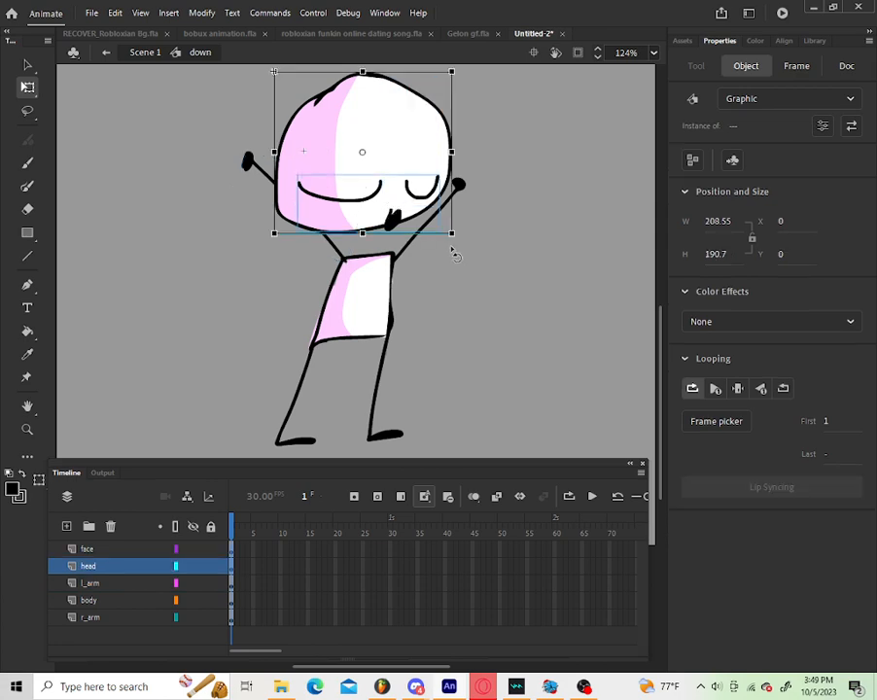
{"action": "left_click_drag", "start_coordinate": [452, 248], "coordinate": [422, 267]}
{"action": "left_click_drag", "start_coordinate": [379, 186], "coordinate": [410, 256]}
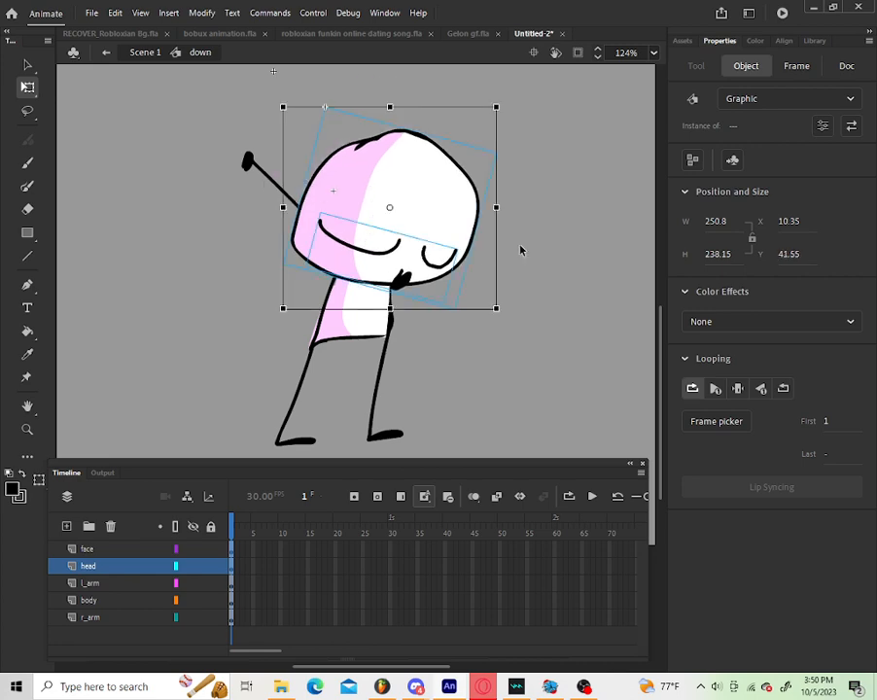
{"action": "left_click", "coordinate": [521, 250]}
{"action": "double_click", "coordinate": [469, 407]}
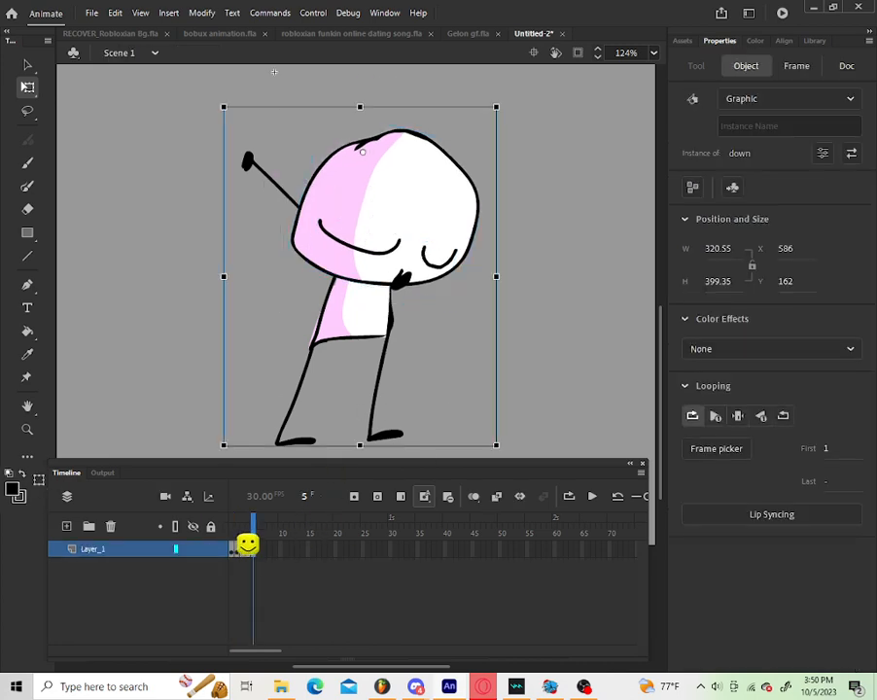
Step: Duplicate the pose symbol on frame 2 under the name "left miss"
{"action": "left_click_drag", "start_coordinate": [248, 544], "coordinate": [325, 539]}
{"action": "left_click", "coordinate": [414, 414]}
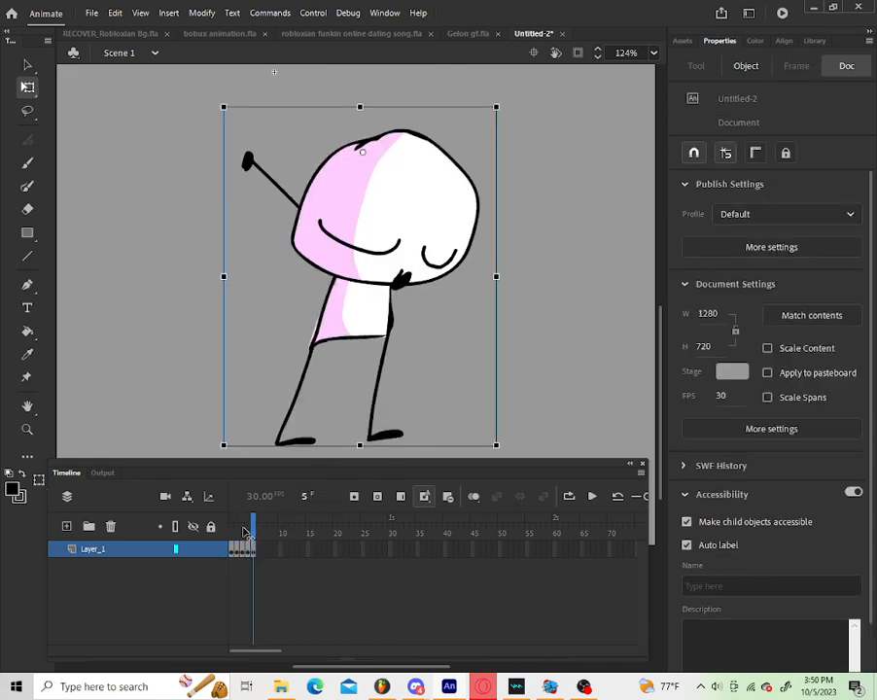
{"action": "mouse_move", "coordinate": [246, 530]}
{"action": "left_mouse_down"}
{"action": "mouse_move", "coordinate": [234, 537]}
{"action": "mouse_move", "coordinate": [255, 543]}
{"action": "mouse_move", "coordinate": [231, 542]}
{"action": "left_mouse_up"}
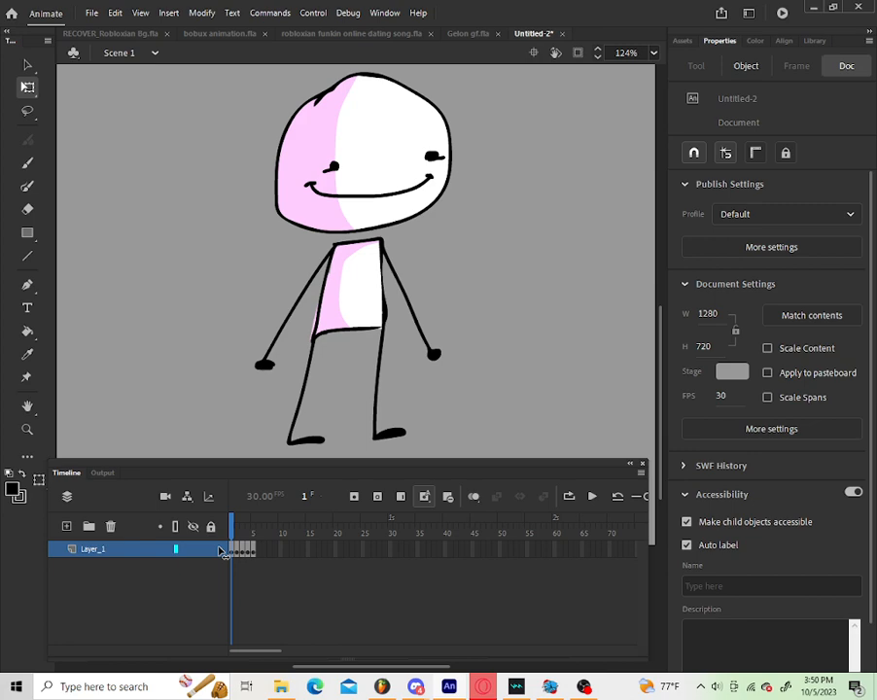
{"action": "left_click", "coordinate": [238, 533]}
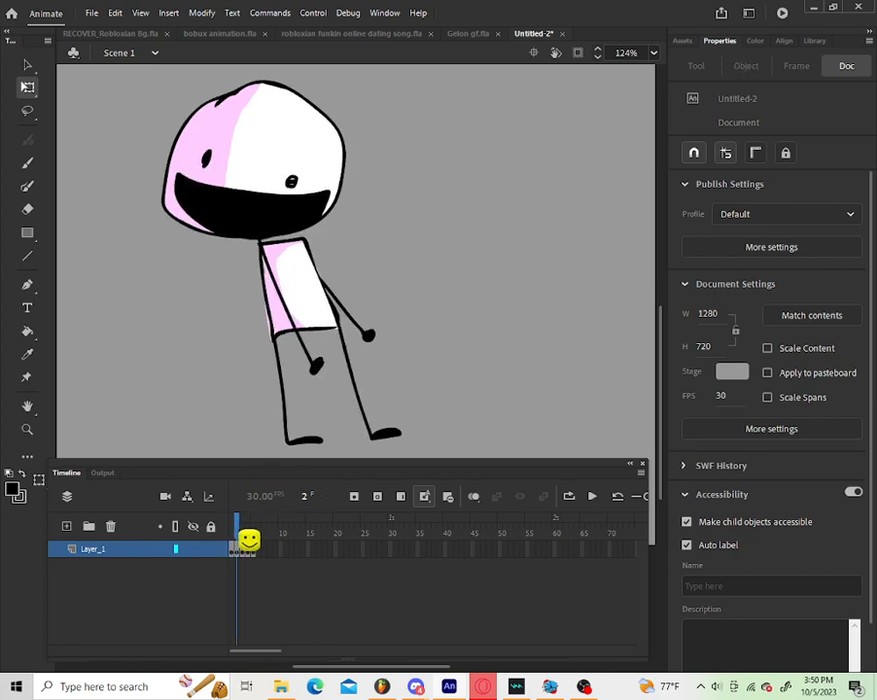
{"action": "left_click", "coordinate": [292, 272]}
{"action": "right_click", "coordinate": [296, 274]}
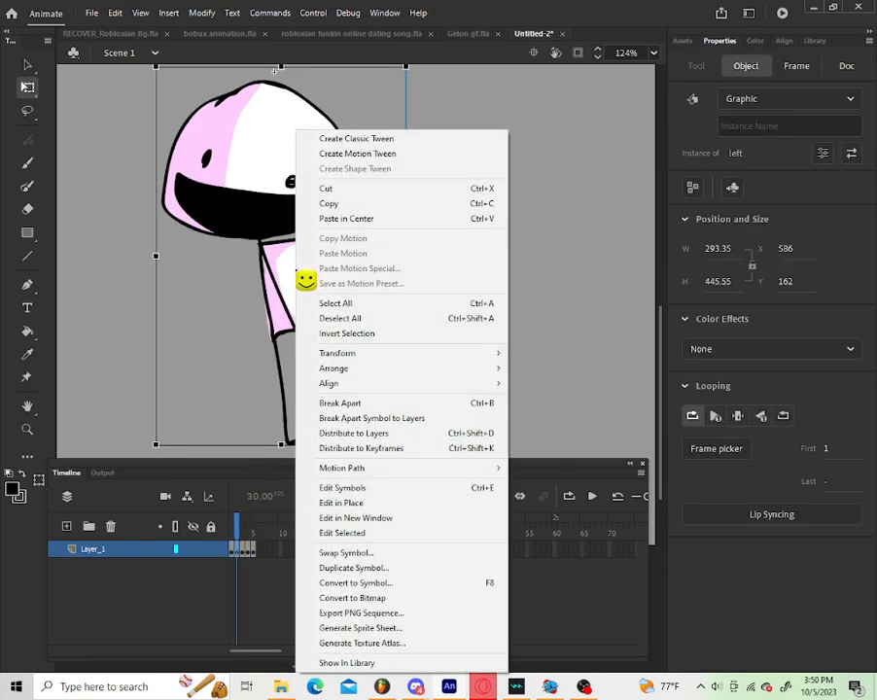
{"action": "left_click", "coordinate": [403, 569]}
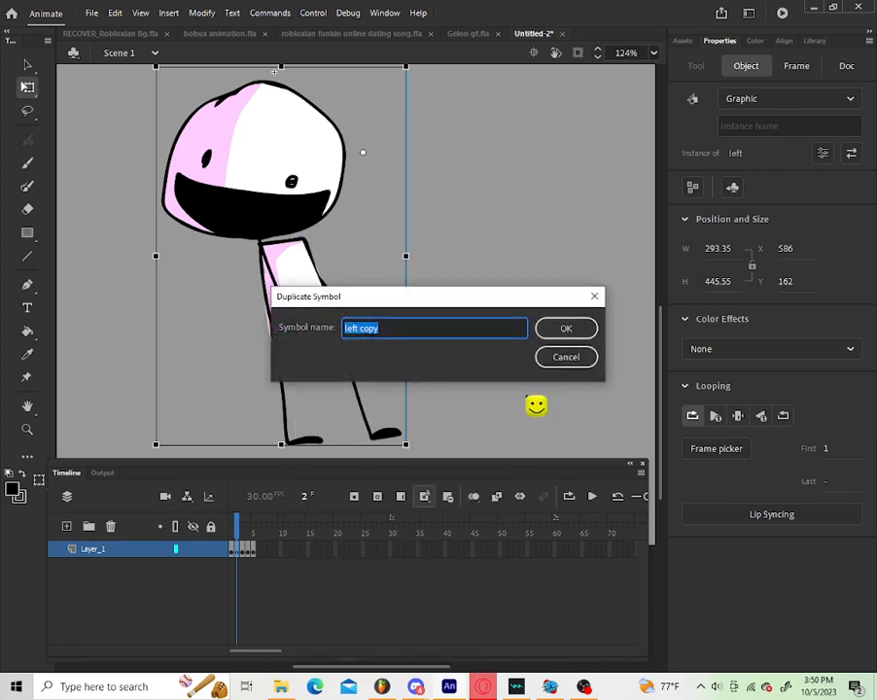
{"action": "left_click", "coordinate": [454, 327]}
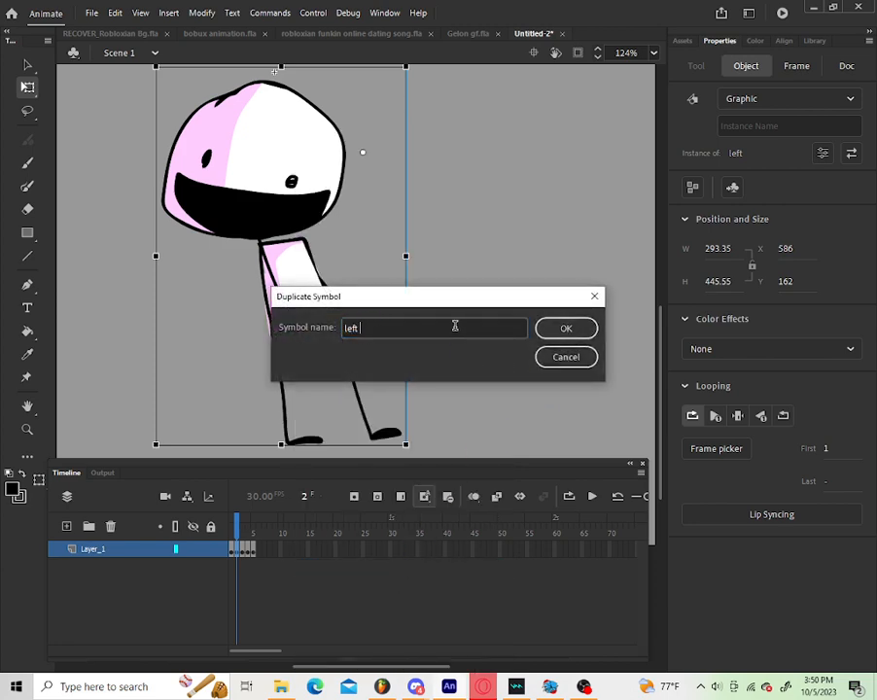
{"action": "type", "text": "miss"}
{"action": "key", "text": "Return"}
Step: Open the left miss symbol for editing and look into its nested face symbol
{"action": "double_click", "coordinate": [251, 214]}
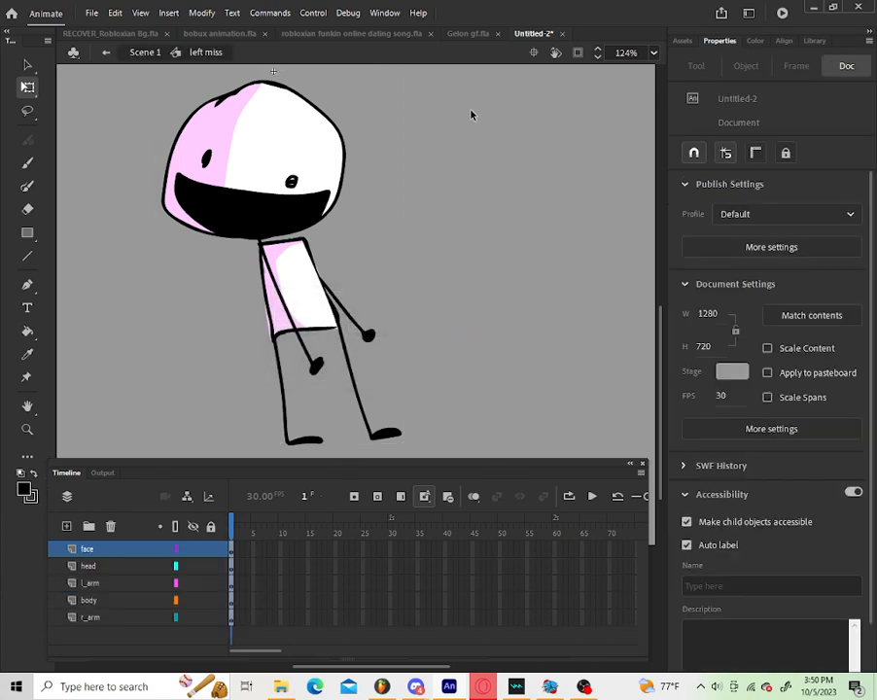
{"action": "double_click", "coordinate": [297, 184]}
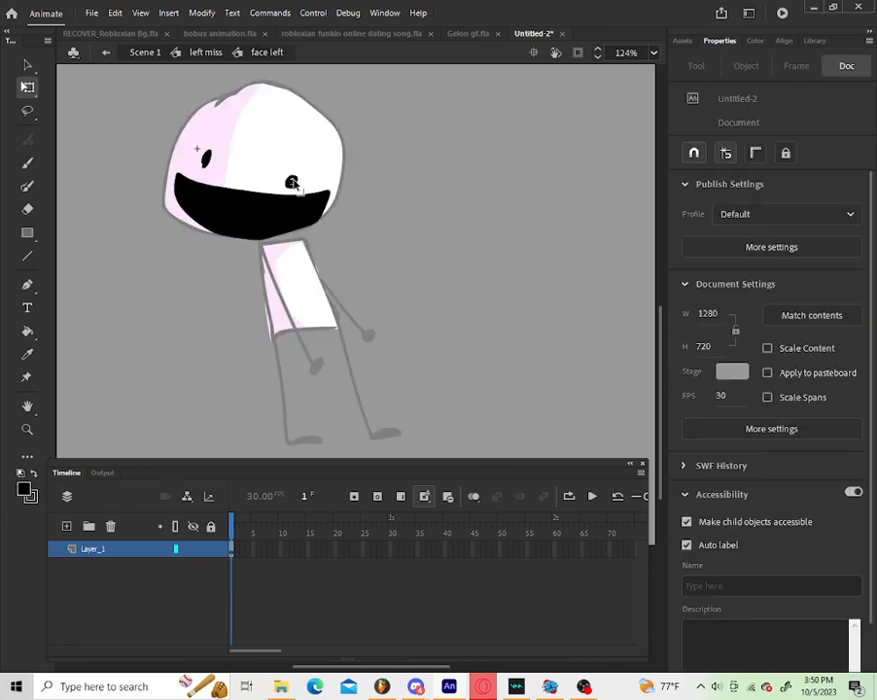
{"action": "double_click", "coordinate": [391, 174]}
{"action": "double_click", "coordinate": [301, 206]}
{"action": "double_click", "coordinate": [453, 158]}
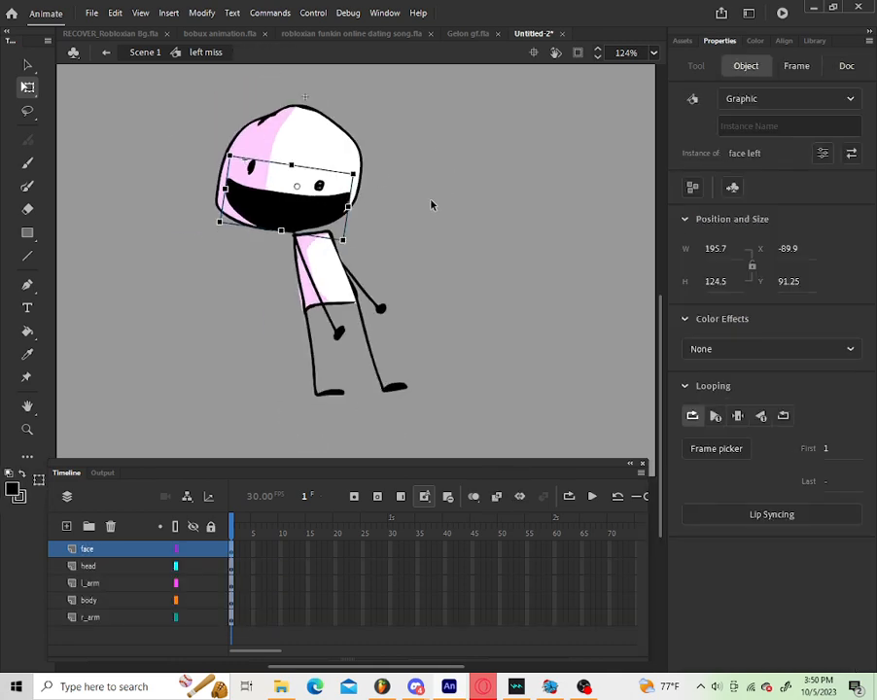
Step: Apply a purple frame tint to all parts of the character in the left miss symbol
{"action": "scroll", "coordinate": [437, 204], "scroll_direction": "up", "scroll_amount": 1}
{"action": "left_click_drag", "start_coordinate": [496, 404], "coordinate": [302, 162]}
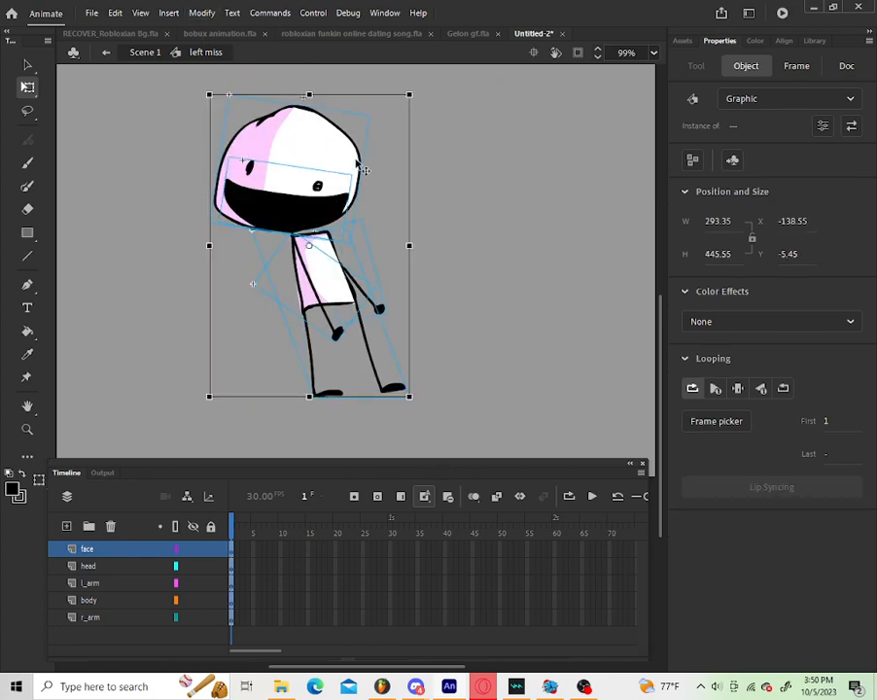
{"action": "left_click", "coordinate": [800, 68]}
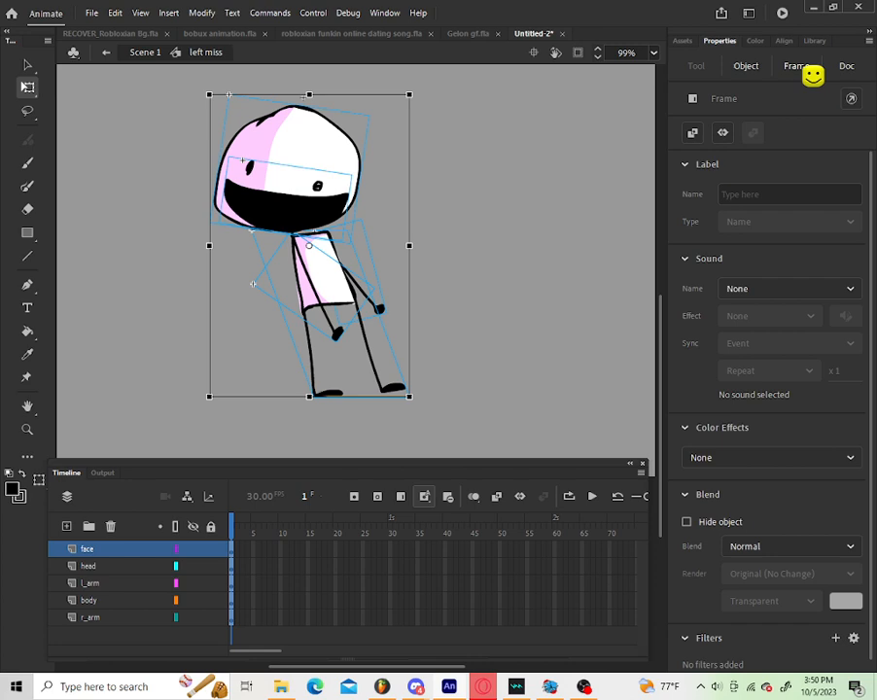
{"action": "left_click", "coordinate": [744, 459]}
{"action": "left_click", "coordinate": [768, 525]}
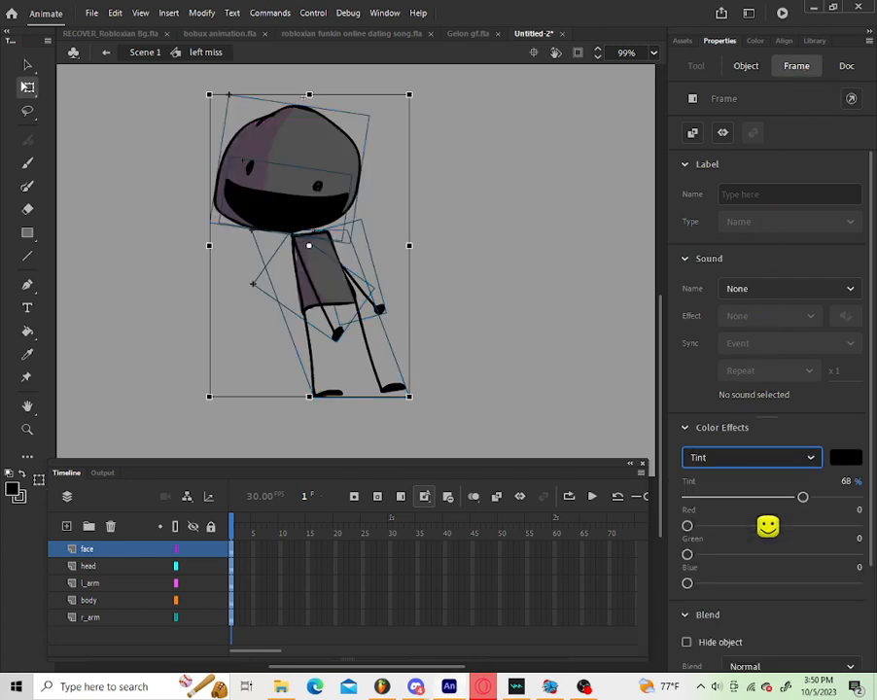
{"action": "left_click", "coordinate": [846, 459]}
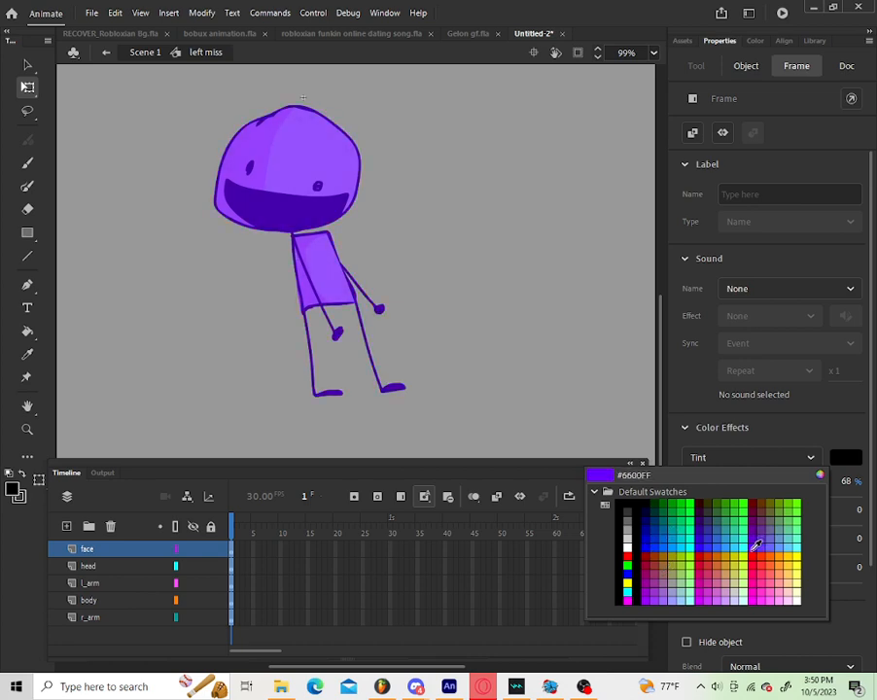
{"action": "left_click", "coordinate": [754, 533]}
{"action": "left_click", "coordinate": [401, 243]}
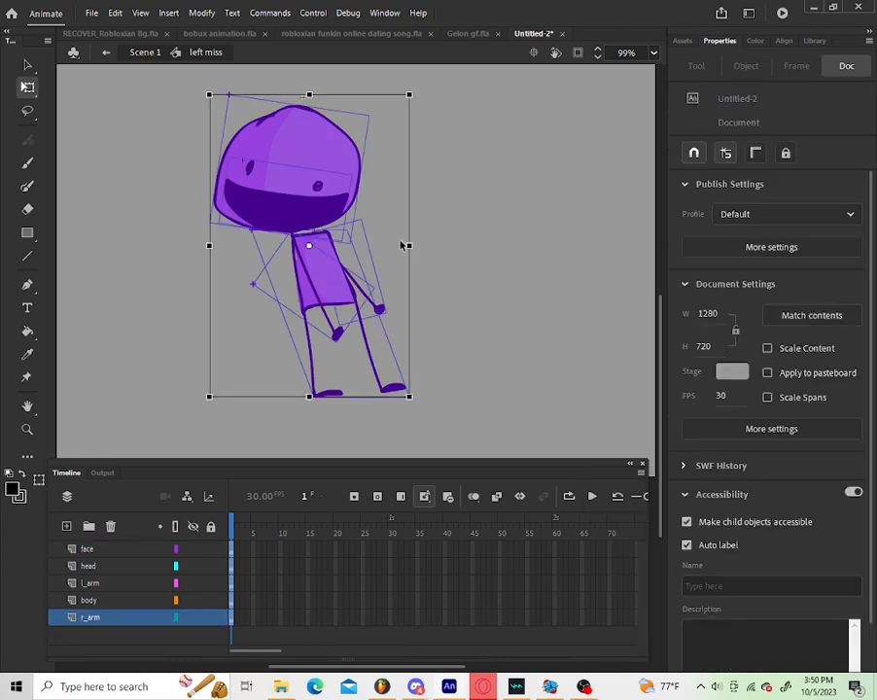
Step: Replace the face drawing in the nested face symbol with brushed half-closed eyes and a frowning mouth
{"action": "double_click", "coordinate": [317, 211]}
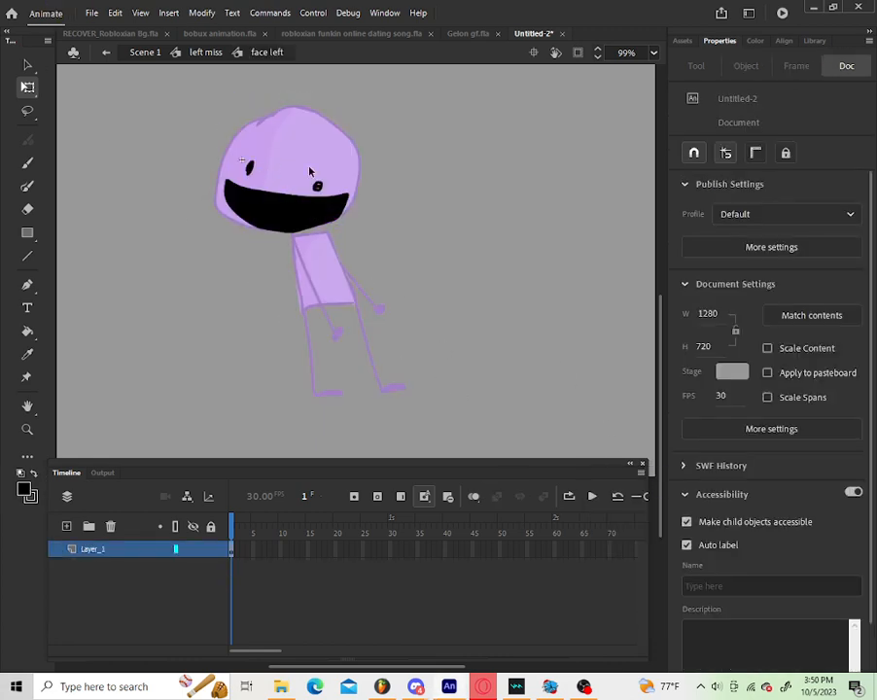
{"action": "key", "text": "ctrl+a"}
{"action": "key", "text": "Delete"}
{"action": "left_click", "coordinate": [27, 162]}
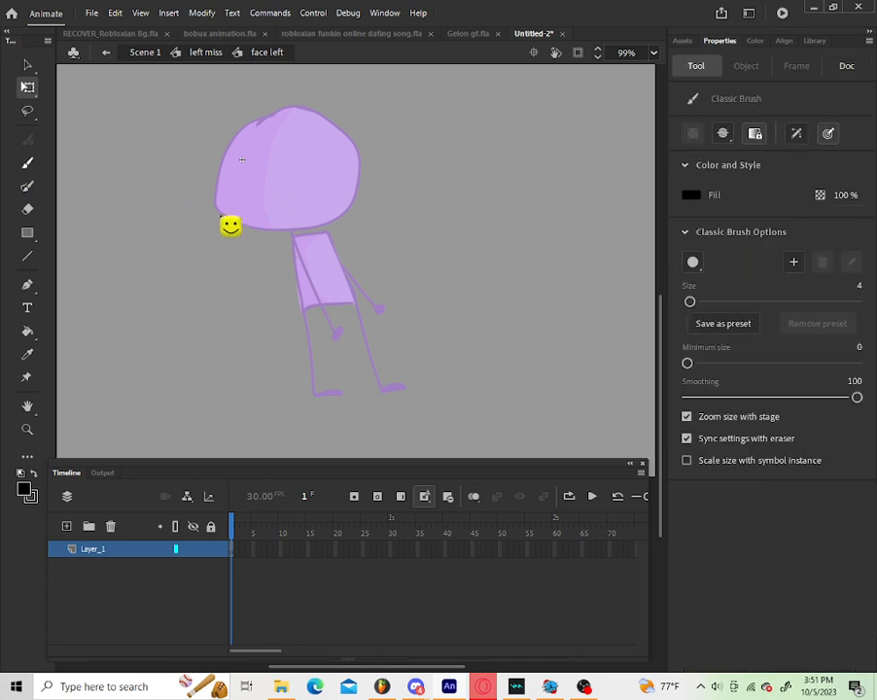
{"action": "mouse_move", "coordinate": [224, 239]}
{"action": "left_mouse_down"}
{"action": "mouse_move", "coordinate": [255, 212]}
{"action": "mouse_move", "coordinate": [349, 238]}
{"action": "left_mouse_up"}
{"action": "key", "text": "ctrl+z"}
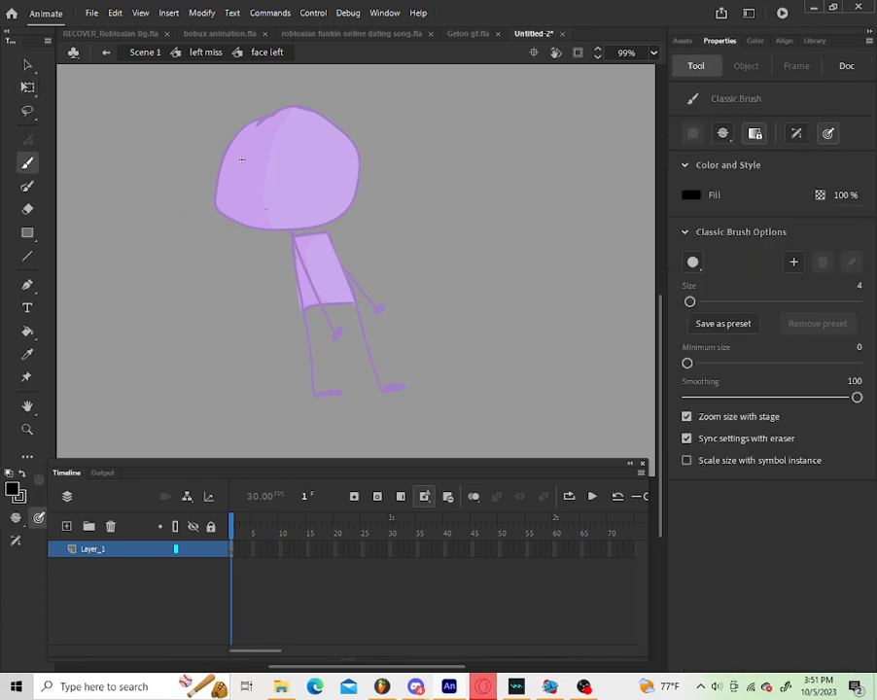
{"action": "left_click_drag", "start_coordinate": [314, 203], "coordinate": [316, 201]}
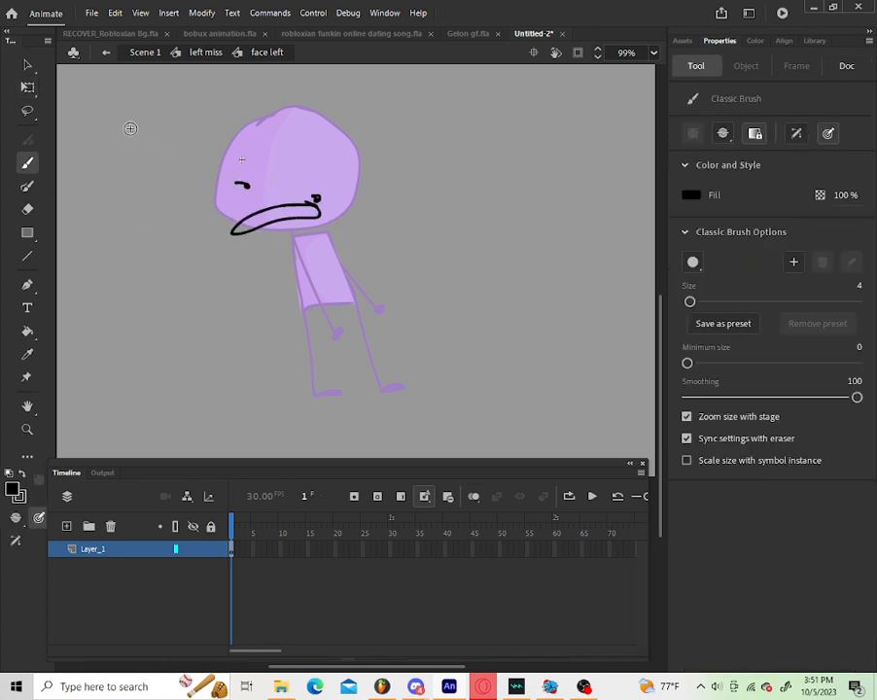
{"action": "left_click", "coordinate": [29, 65]}
{"action": "double_click", "coordinate": [207, 127]}
{"action": "double_click", "coordinate": [550, 239]}
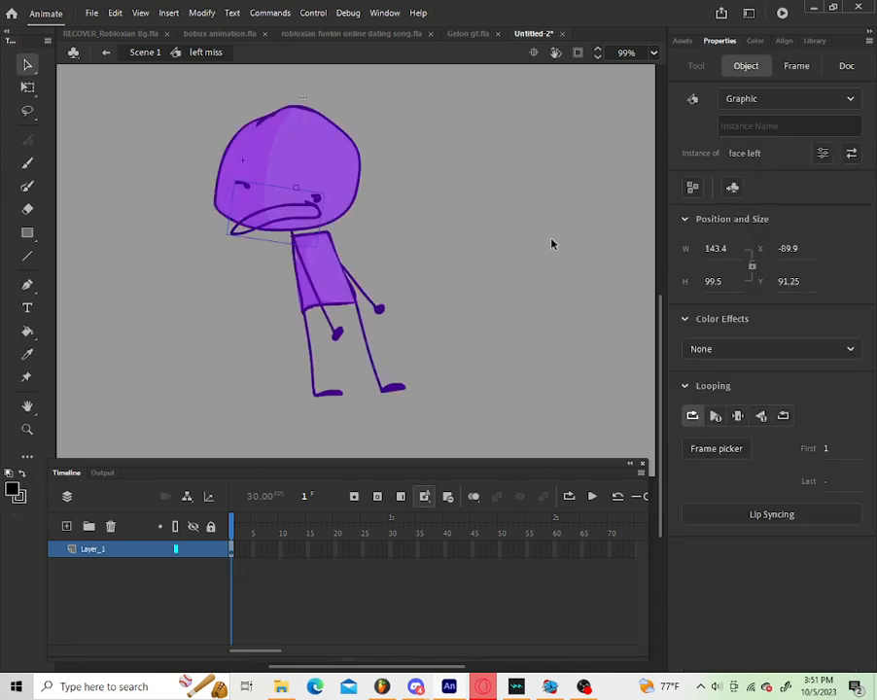
Step: Undo the frowning face, the purple tint and the duplication of the left pose symbol
{"action": "key", "text": "ctrl+z"}
{"action": "key", "text": "ctrl+z"}
{"action": "key", "text": "ctrl+z"}
{"action": "key", "text": "ctrl+z"}
{"action": "key", "text": "ctrl+z"}
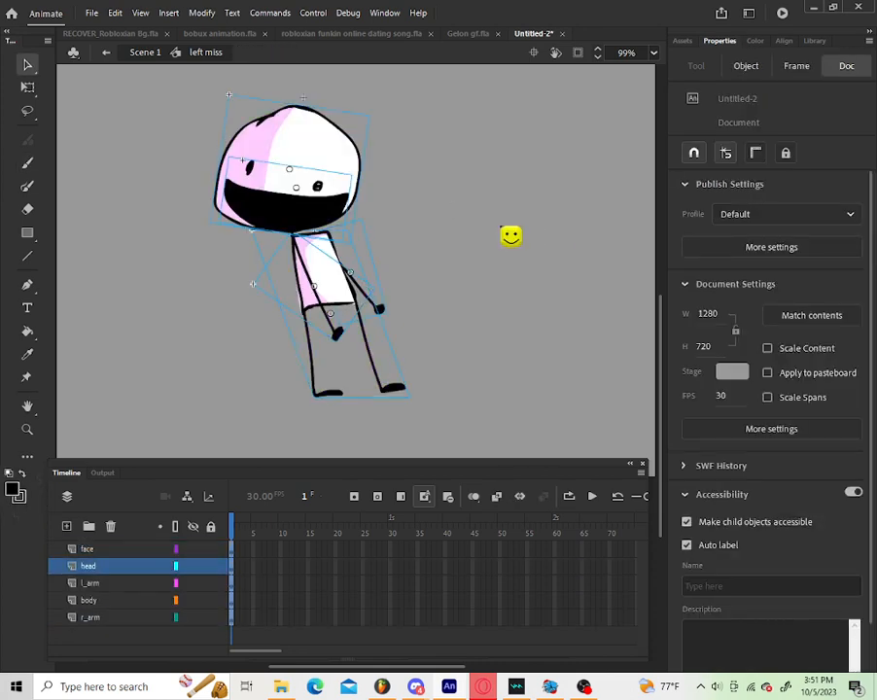
{"action": "key", "text": "ctrl+z"}
{"action": "key", "text": "ctrl+z"}
{"action": "key", "text": "ctrl+z"}
{"action": "key", "text": "ctrl+z"}
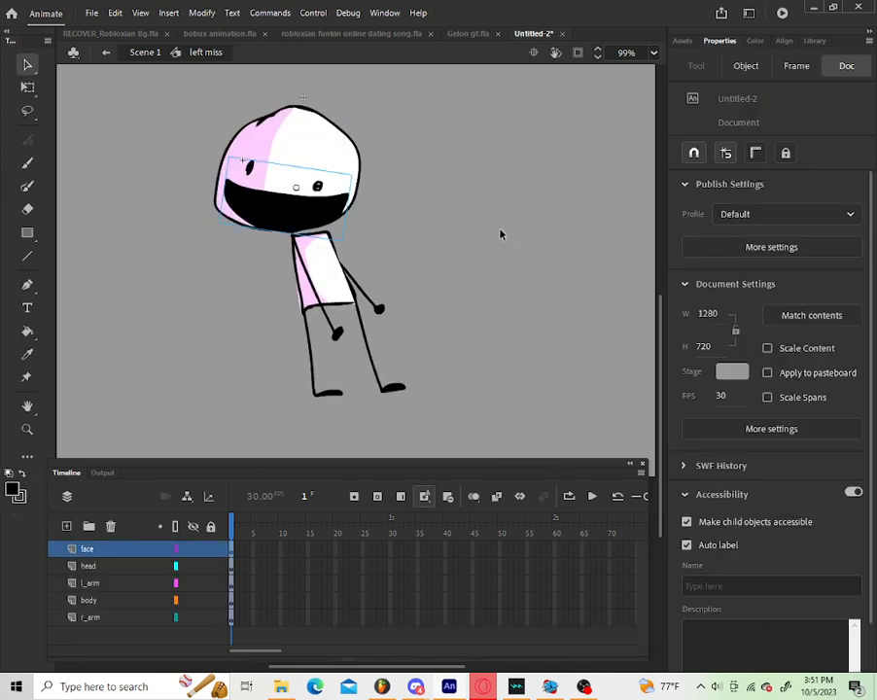
{"action": "key", "text": "ctrl+z"}
{"action": "key", "text": "ctrl+z"}
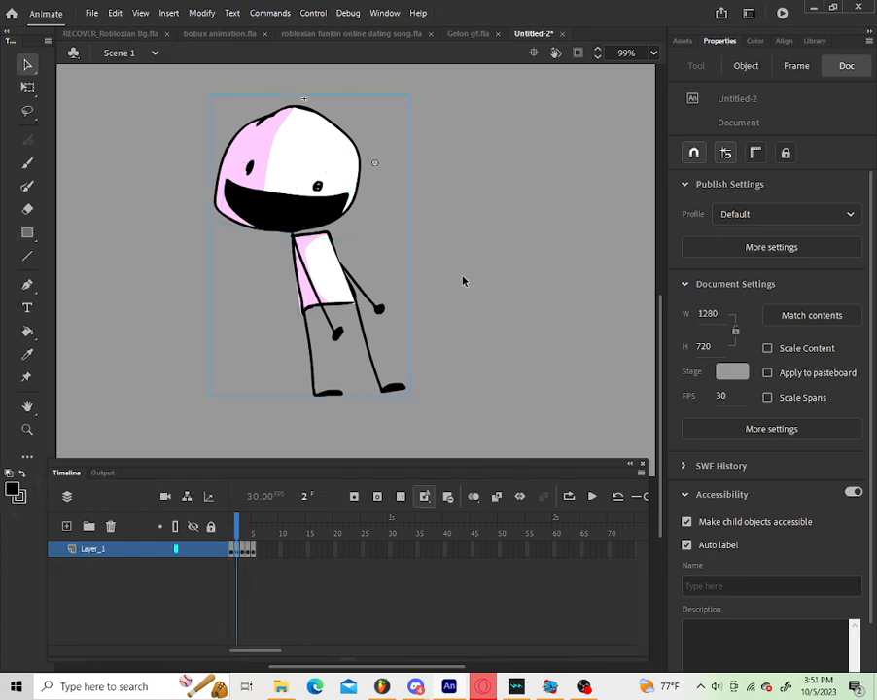
{"action": "key", "text": "ctrl+z"}
{"action": "key", "text": "ctrl+z"}
{"action": "key", "text": "ctrl+z"}
{"action": "key", "text": "ctrl+z"}
Step: Open the idle pose symbol on frame 1 of the main scene for editing
{"action": "double_click", "coordinate": [336, 264]}
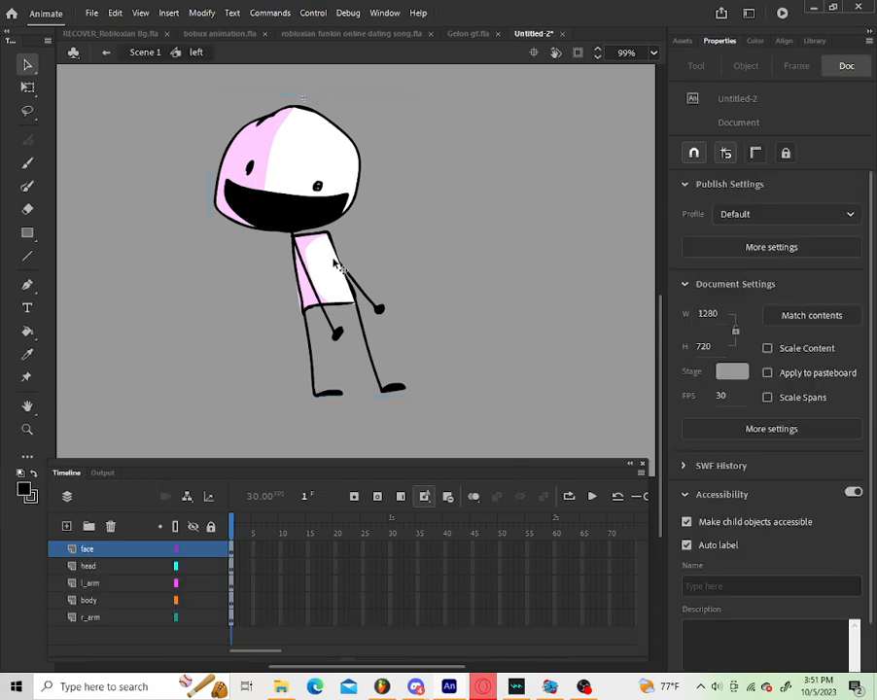
{"action": "double_click", "coordinate": [439, 251]}
{"action": "left_click_drag", "start_coordinate": [239, 533], "coordinate": [206, 533]}
{"action": "left_click", "coordinate": [381, 219]}
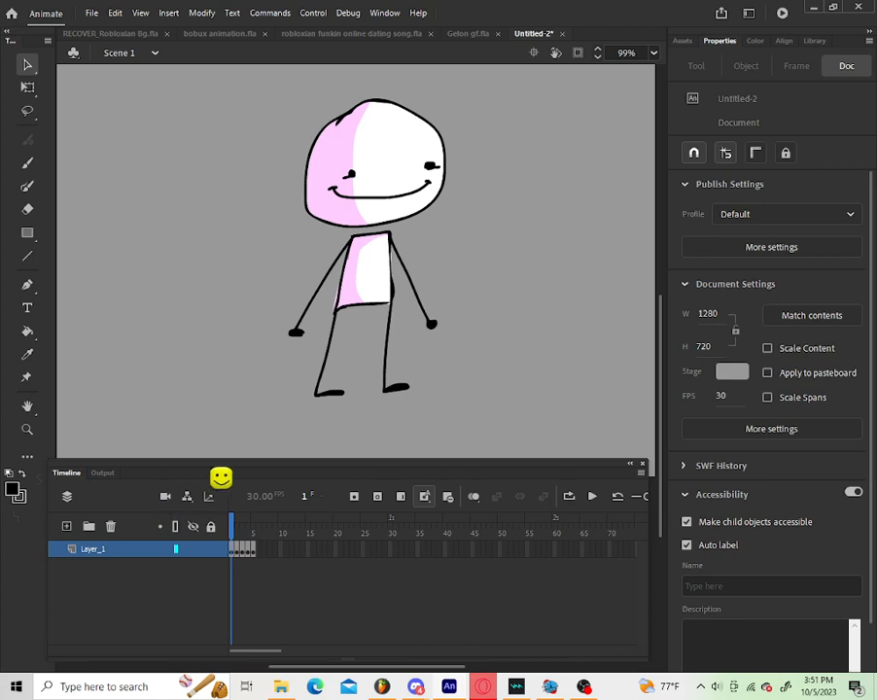
{"action": "double_click", "coordinate": [381, 214]}
{"action": "left_click", "coordinate": [392, 233]}
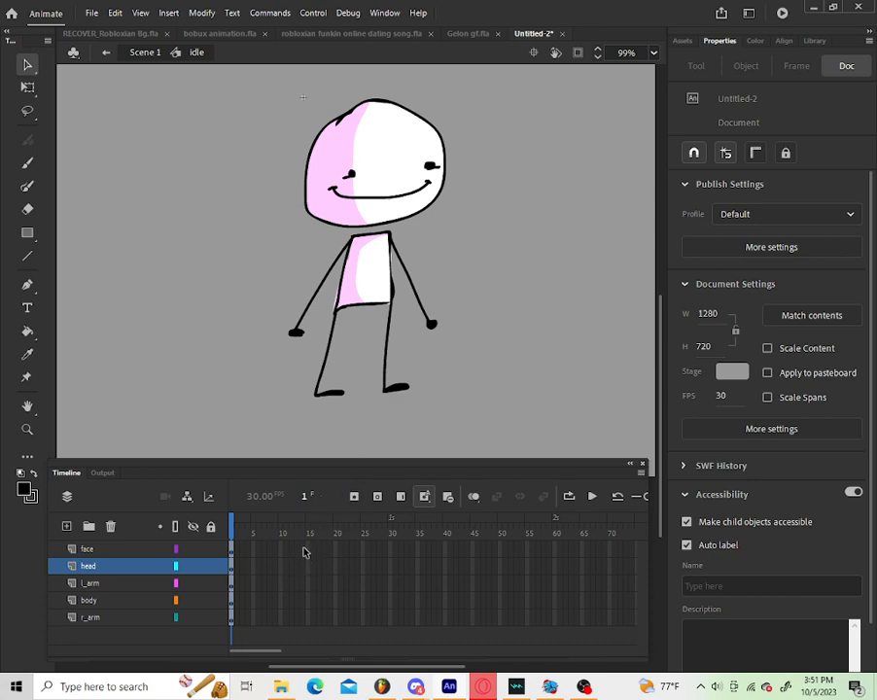
Step: Extend the face, head, l_arm, body and r_arm layers of the idle symbol to frame 14
{"action": "left_click_drag", "start_coordinate": [303, 553], "coordinate": [304, 614]}
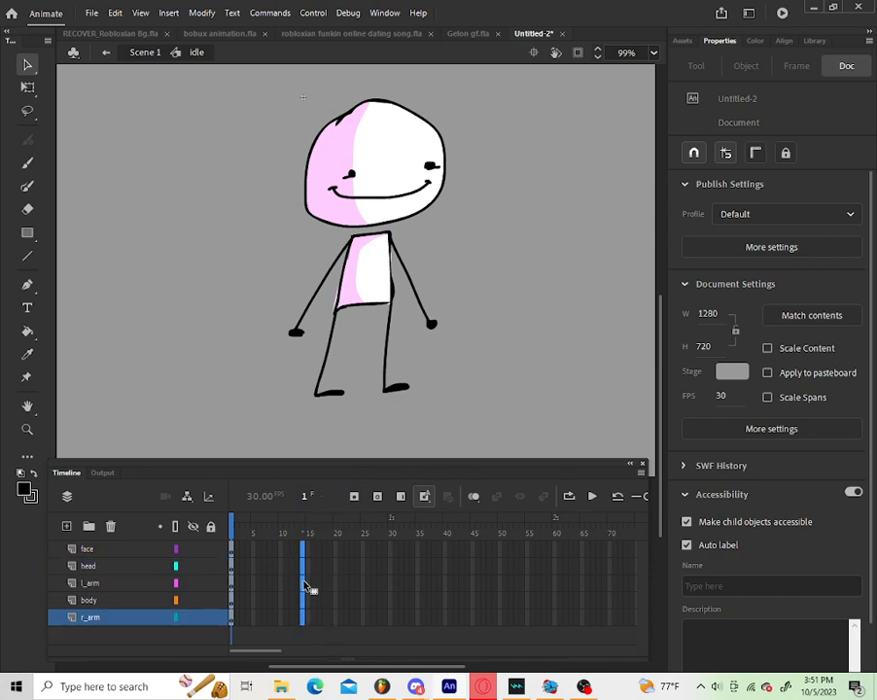
{"action": "left_click", "coordinate": [424, 496]}
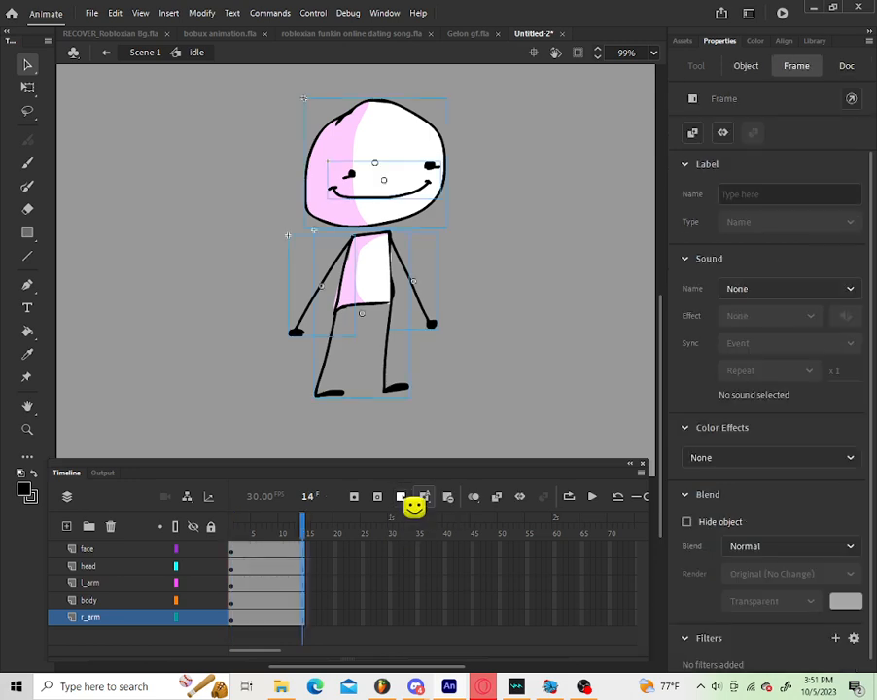
{"action": "mouse_move", "coordinate": [312, 530]}
{"action": "left_mouse_down"}
{"action": "mouse_move", "coordinate": [213, 545]}
{"action": "mouse_move", "coordinate": [303, 544]}
{"action": "left_mouse_up"}
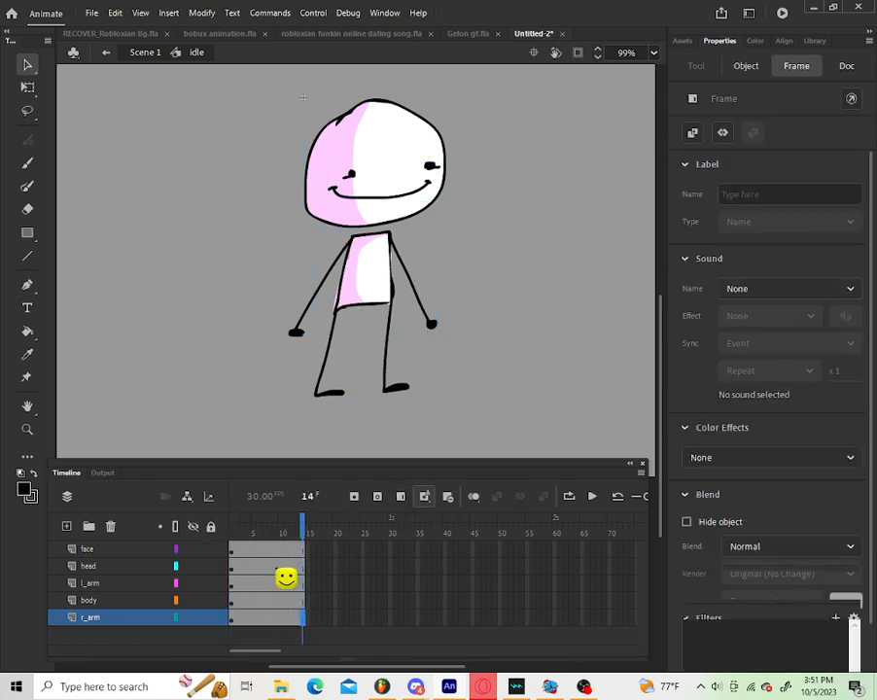
Step: Insert keyframes at frame 5 on all five layers of the idle symbol
{"action": "left_click", "coordinate": [253, 555]}
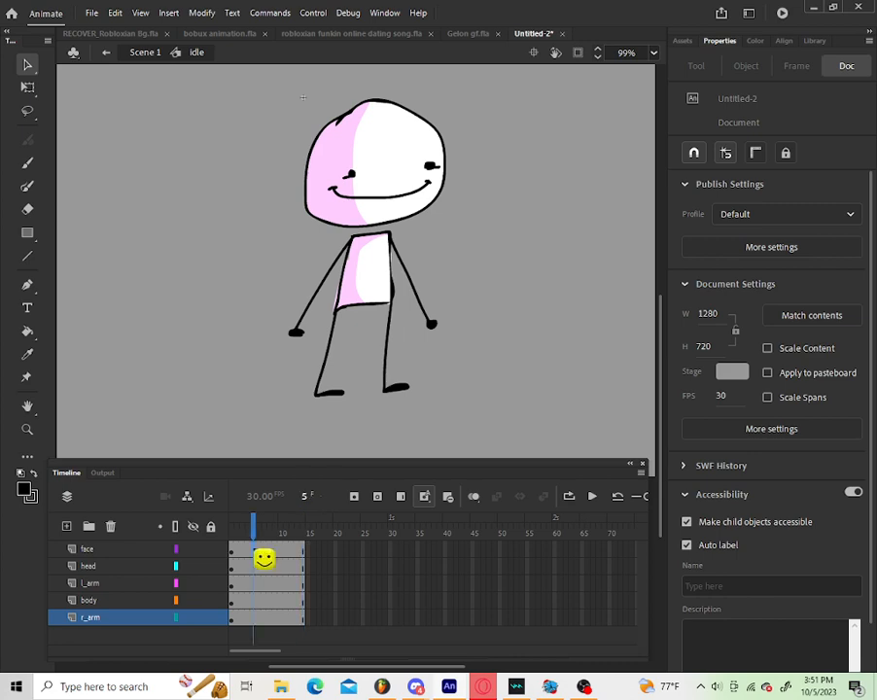
{"action": "left_click", "coordinate": [243, 583]}
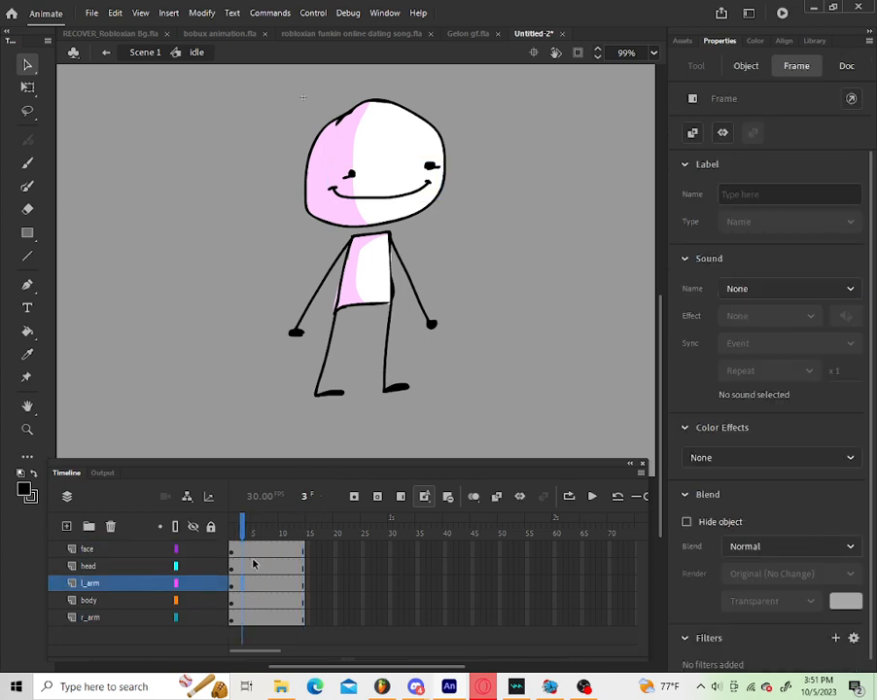
{"action": "left_click", "coordinate": [257, 619]}
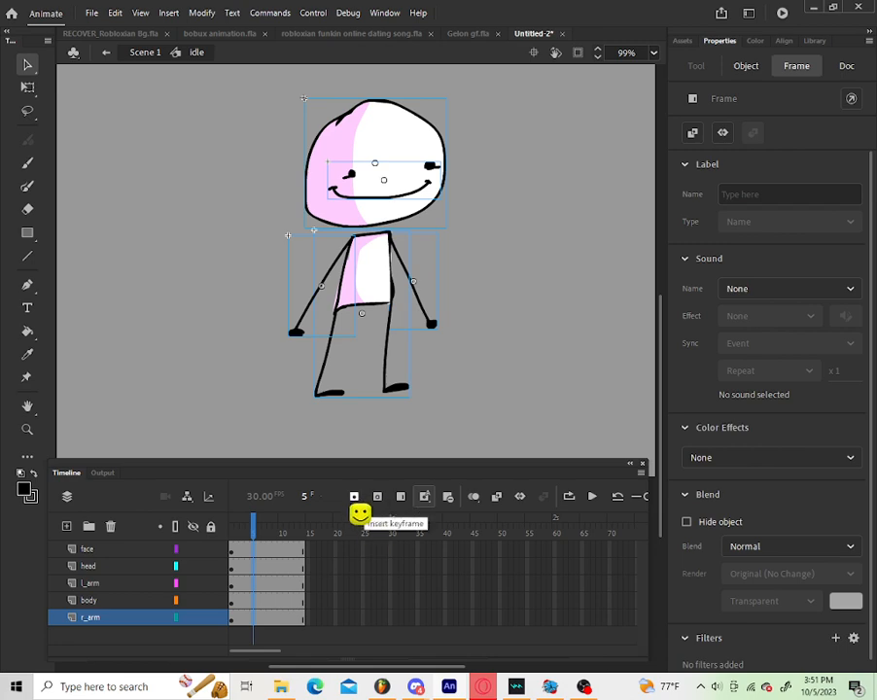
{"action": "left_click", "coordinate": [354, 497]}
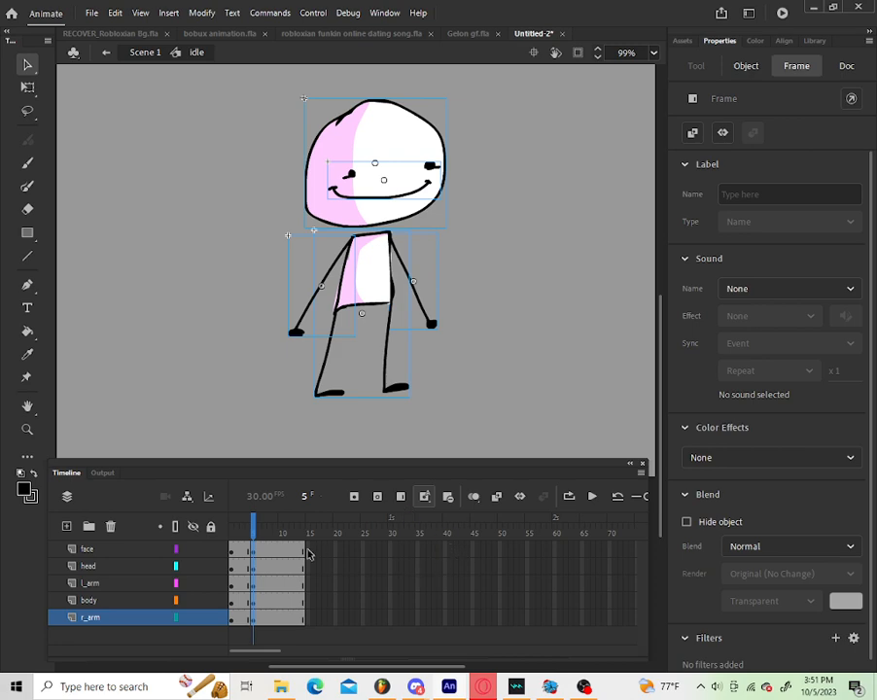
Step: Squash the body slightly and slant it to the right on frame 1 of the idle symbol, moving it down a little
{"action": "left_click_drag", "start_coordinate": [254, 536], "coordinate": [207, 575]}
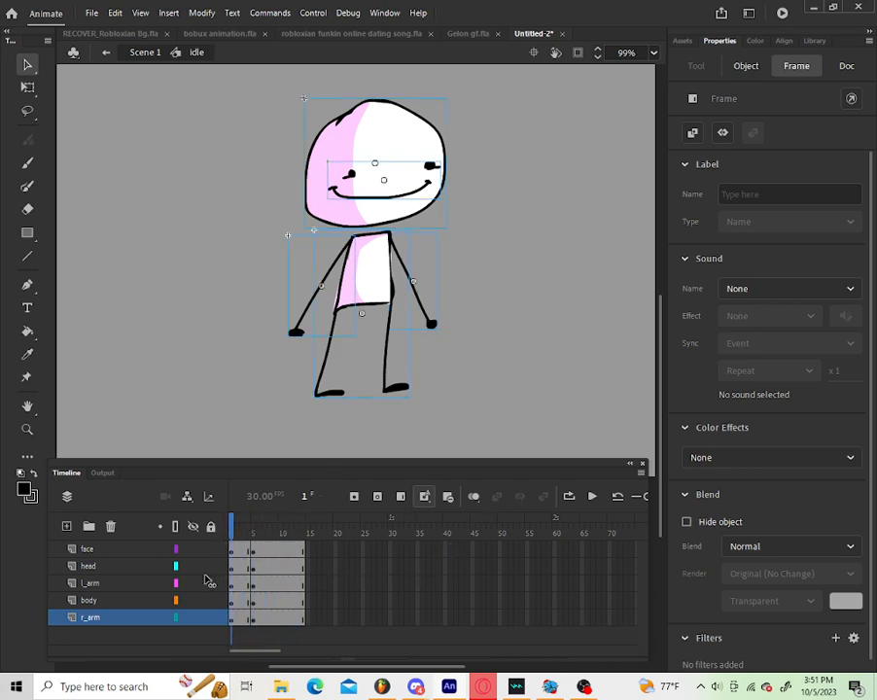
{"action": "left_click", "coordinate": [576, 299]}
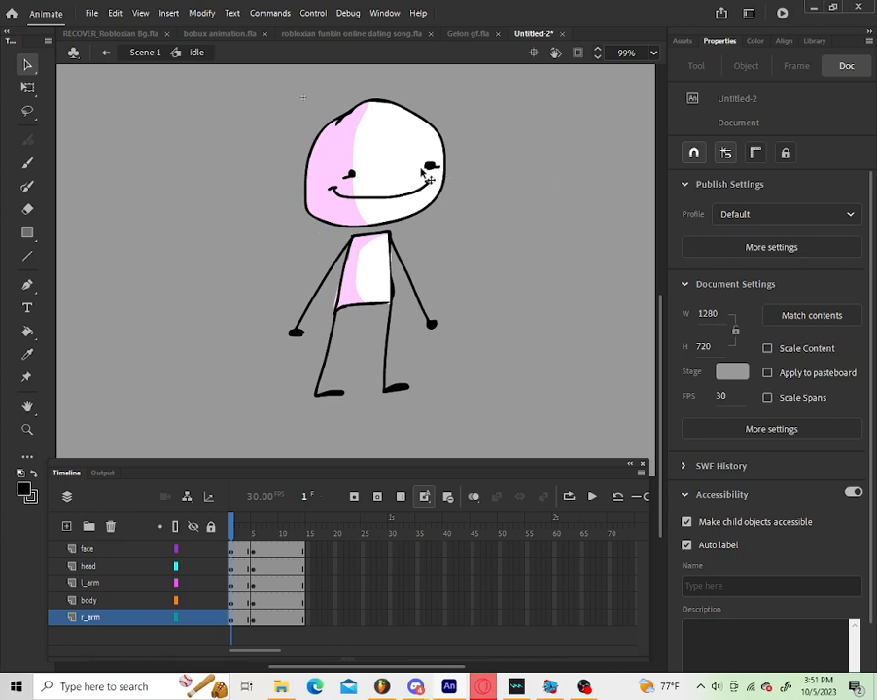
{"action": "left_click_drag", "start_coordinate": [430, 156], "coordinate": [322, 207]}
{"action": "left_click", "coordinate": [431, 245]}
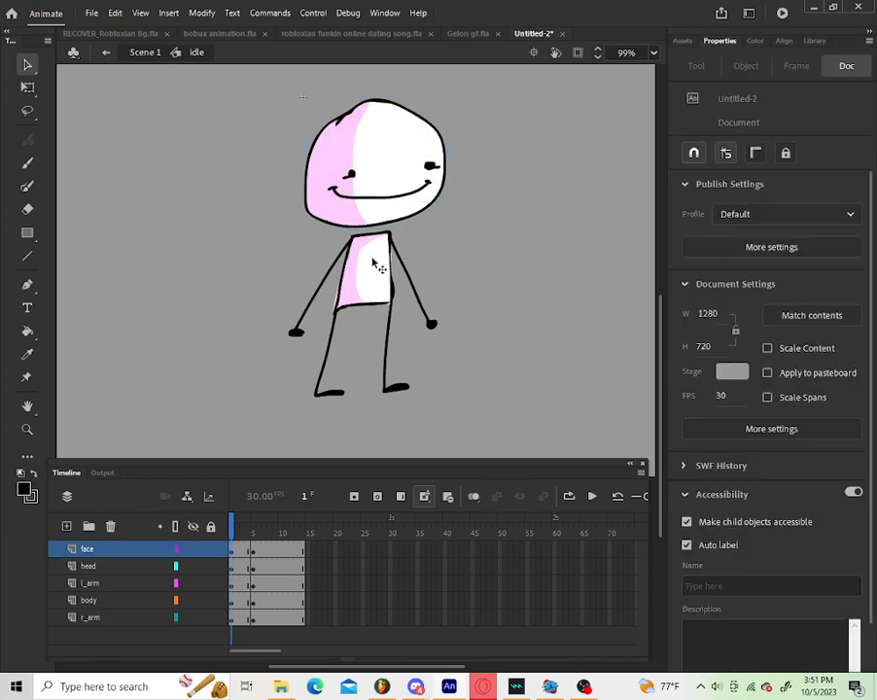
{"action": "left_click", "coordinate": [373, 260]}
{"action": "left_click", "coordinate": [29, 87]}
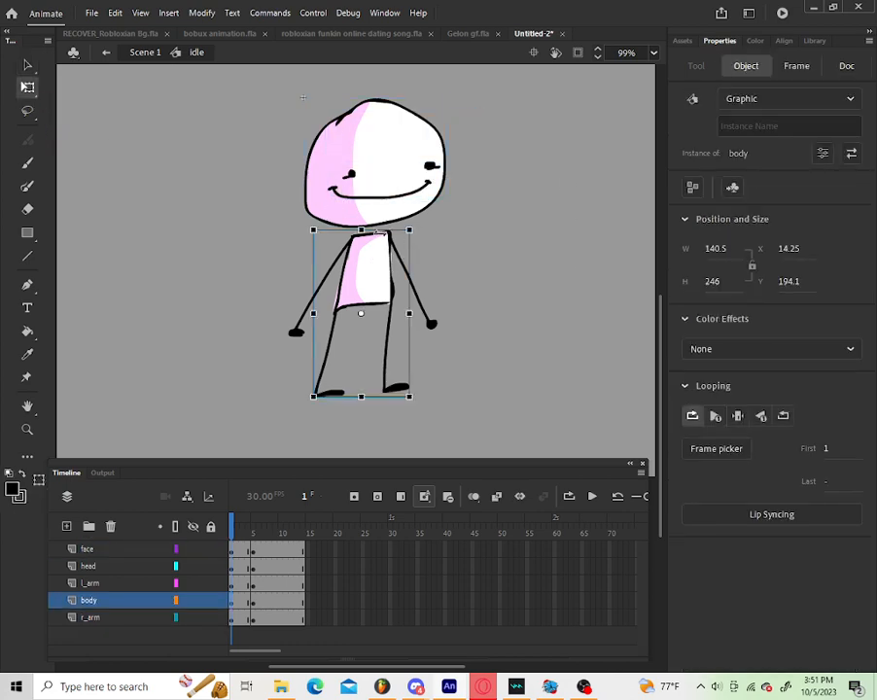
{"action": "left_click_drag", "start_coordinate": [360, 230], "coordinate": [376, 234]}
{"action": "left_click_drag", "start_coordinate": [372, 257], "coordinate": [372, 268]}
{"action": "left_click", "coordinate": [420, 265]}
{"action": "left_click_drag", "start_coordinate": [243, 530], "coordinate": [259, 530]}
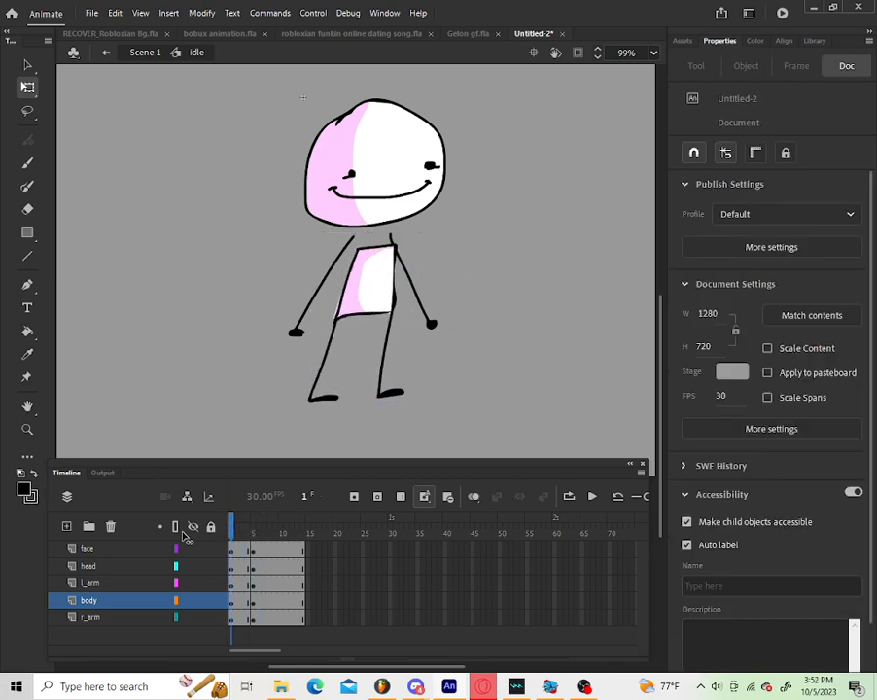
Step: Shift the slanted body slightly up and to the right on frame 1, comparing it against the frame 5 pose
{"action": "left_click_drag", "start_coordinate": [371, 291], "coordinate": [370, 285]}
{"action": "left_click", "coordinate": [457, 419]}
{"action": "left_click_drag", "start_coordinate": [254, 527], "coordinate": [136, 533]}
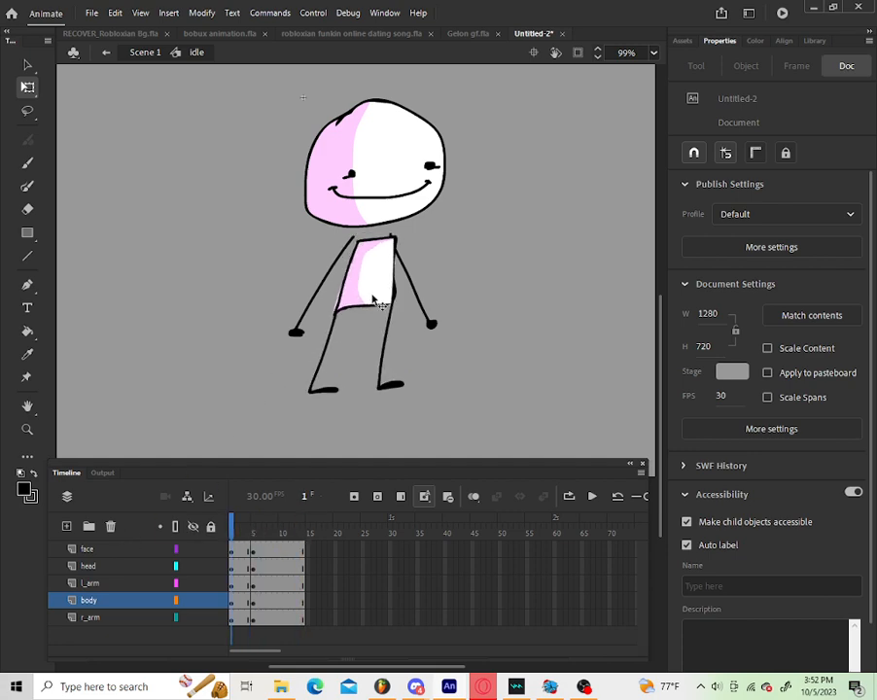
{"action": "left_click_drag", "start_coordinate": [375, 303], "coordinate": [382, 303]}
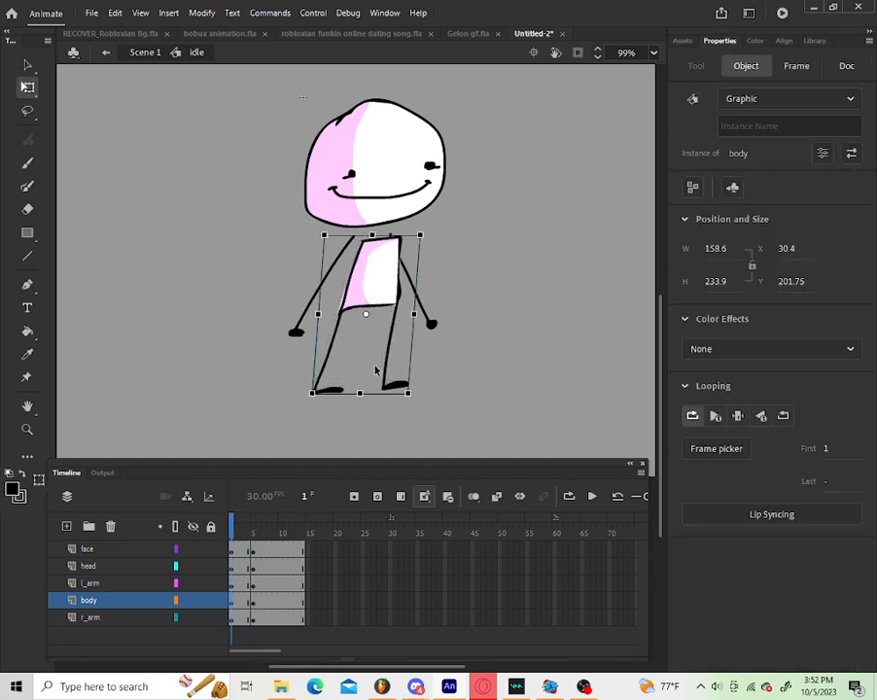
{"action": "left_click", "coordinate": [353, 454]}
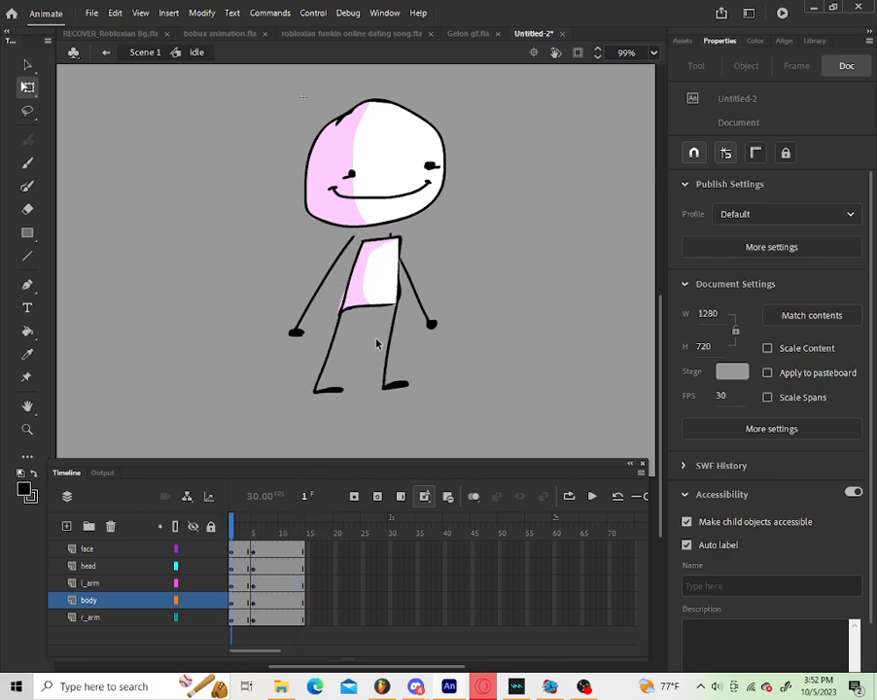
Step: Use onion skinning to align the body's feet on frame 1 precisely with the feet of the frame 5 pose
{"action": "left_click", "coordinate": [475, 499]}
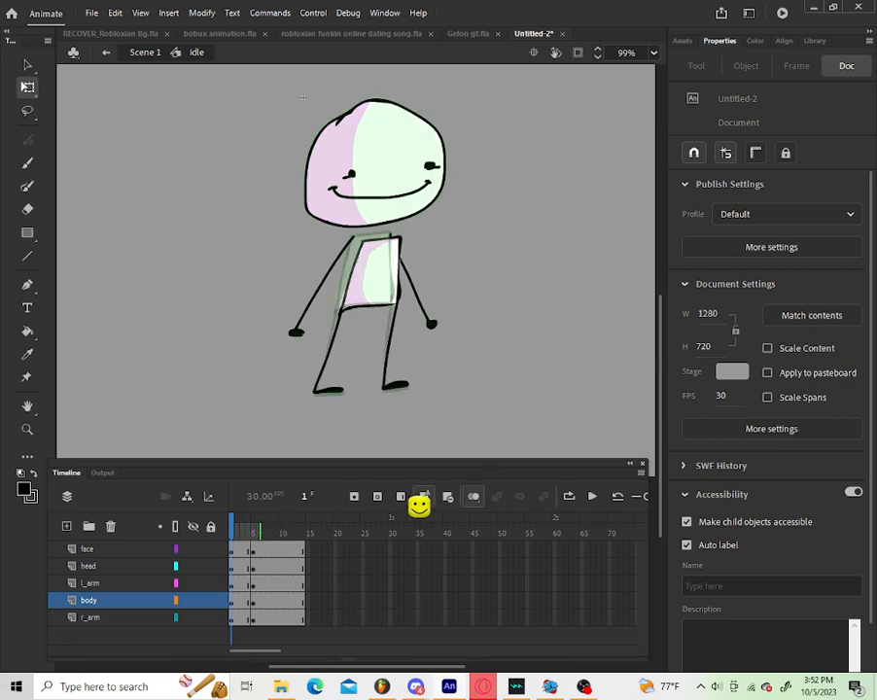
{"action": "scroll", "coordinate": [411, 385], "scroll_direction": "up", "scroll_amount": 3}
{"action": "left_click", "coordinate": [97, 605]}
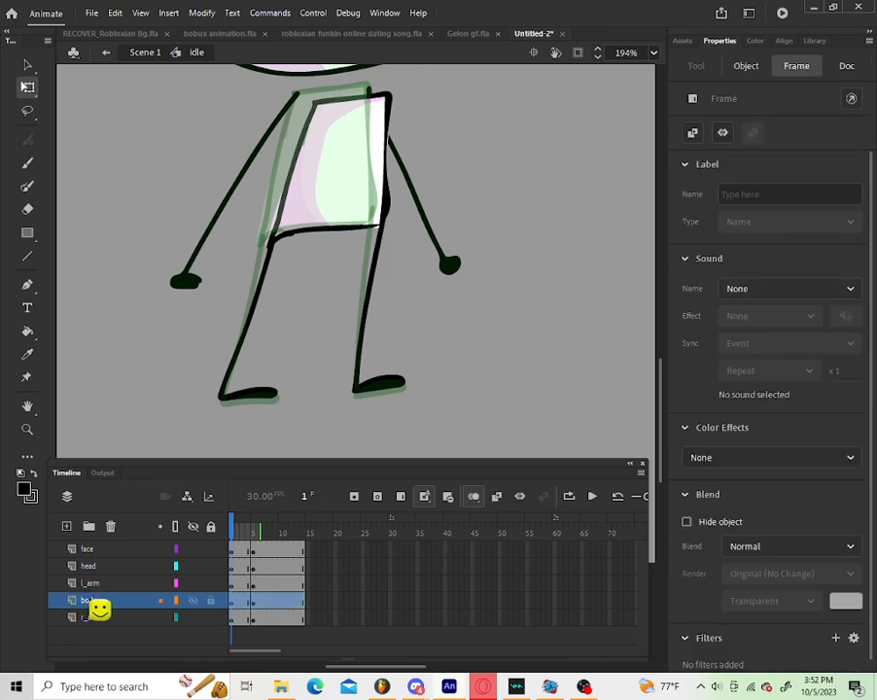
{"action": "scroll", "coordinate": [260, 393], "scroll_direction": "up", "scroll_amount": 1}
{"action": "left_click_drag", "start_coordinate": [261, 388], "coordinate": [361, 398]}
{"action": "scroll", "coordinate": [265, 397], "scroll_direction": "up", "scroll_amount": 4}
{"action": "scroll", "coordinate": [267, 404], "scroll_direction": "up", "scroll_amount": 4}
{"action": "scroll", "coordinate": [264, 402], "scroll_direction": "up", "scroll_amount": 1}
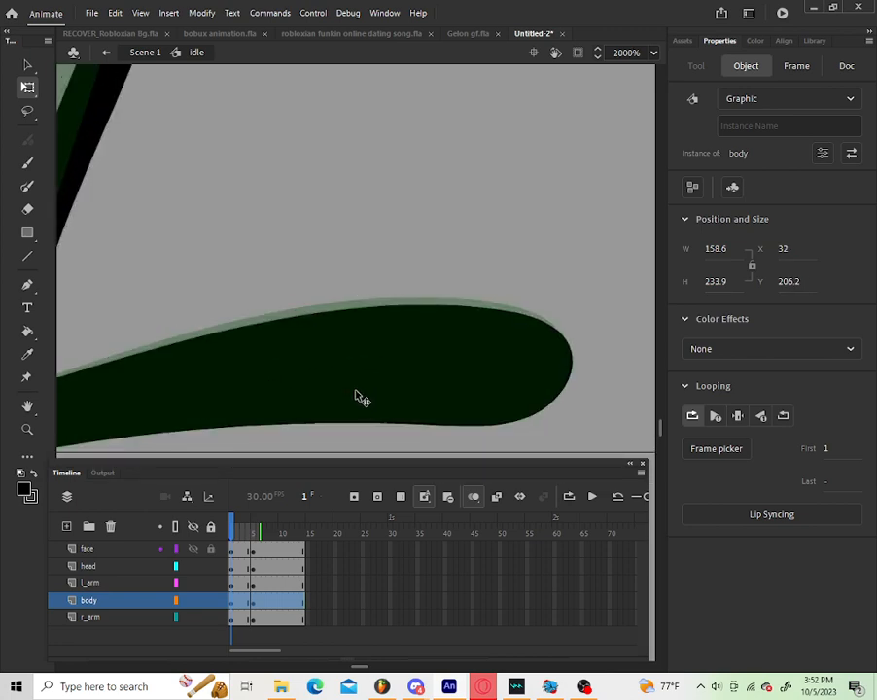
{"action": "scroll", "coordinate": [356, 397], "scroll_direction": "down", "scroll_amount": 7}
{"action": "left_click_drag", "start_coordinate": [235, 526], "coordinate": [199, 526]}
{"action": "left_click", "coordinate": [283, 377]}
Step: Preview the body movement by looping playback over frames 1 to 14, stop looping and return to frame 1
{"action": "scroll", "coordinate": [283, 378], "scroll_direction": "down", "scroll_amount": 4}
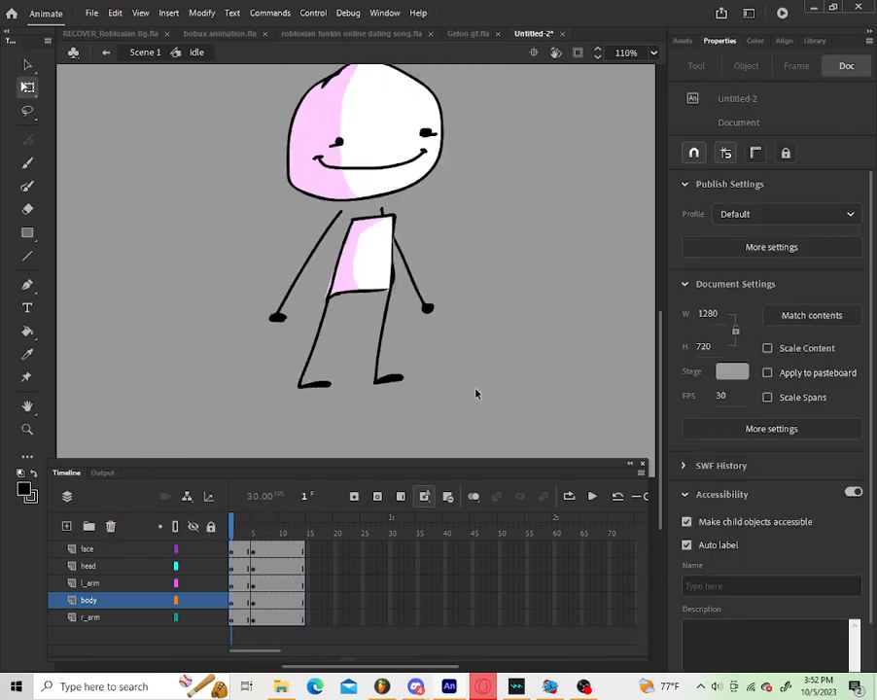
{"action": "scroll", "coordinate": [394, 391], "scroll_direction": "up", "scroll_amount": 1}
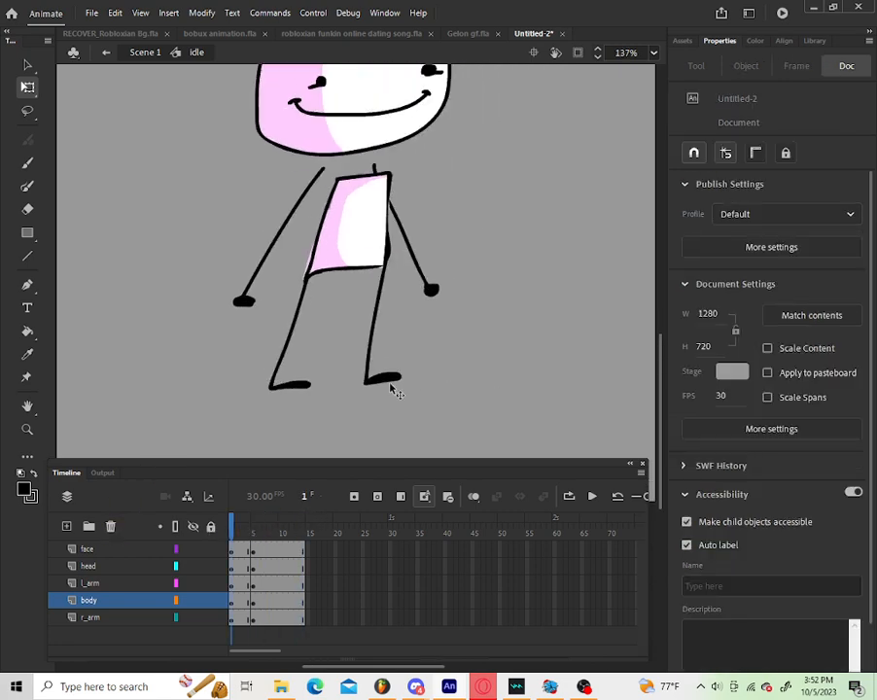
{"action": "left_click", "coordinate": [569, 497]}
{"action": "left_click_drag", "start_coordinate": [248, 519], "coordinate": [305, 519]}
{"action": "left_click", "coordinate": [592, 496]}
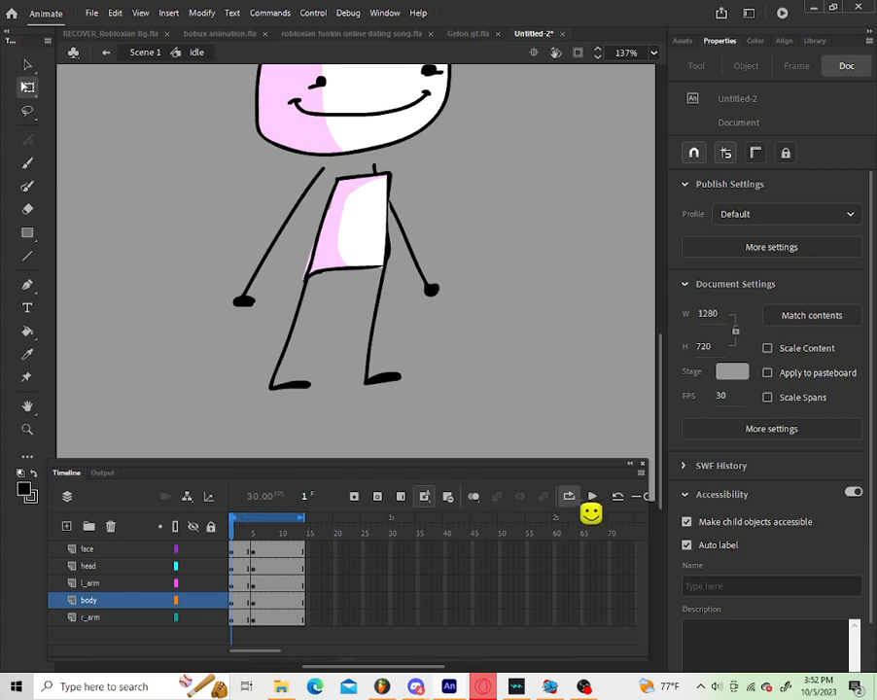
{"action": "left_click", "coordinate": [570, 500]}
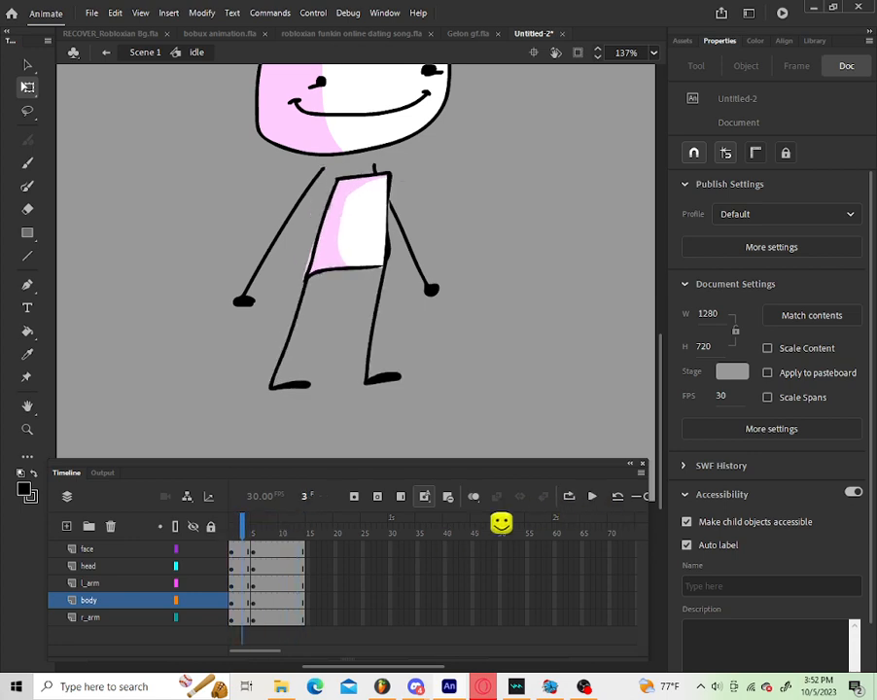
{"action": "left_click_drag", "start_coordinate": [251, 534], "coordinate": [200, 539]}
Step: Rotate both arms outward on frame 1 and attach them to the shoulders of the slanted body
{"action": "scroll", "coordinate": [365, 190], "scroll_direction": "down", "scroll_amount": 1}
{"action": "scroll", "coordinate": [372, 214], "scroll_direction": "down", "scroll_amount": 2}
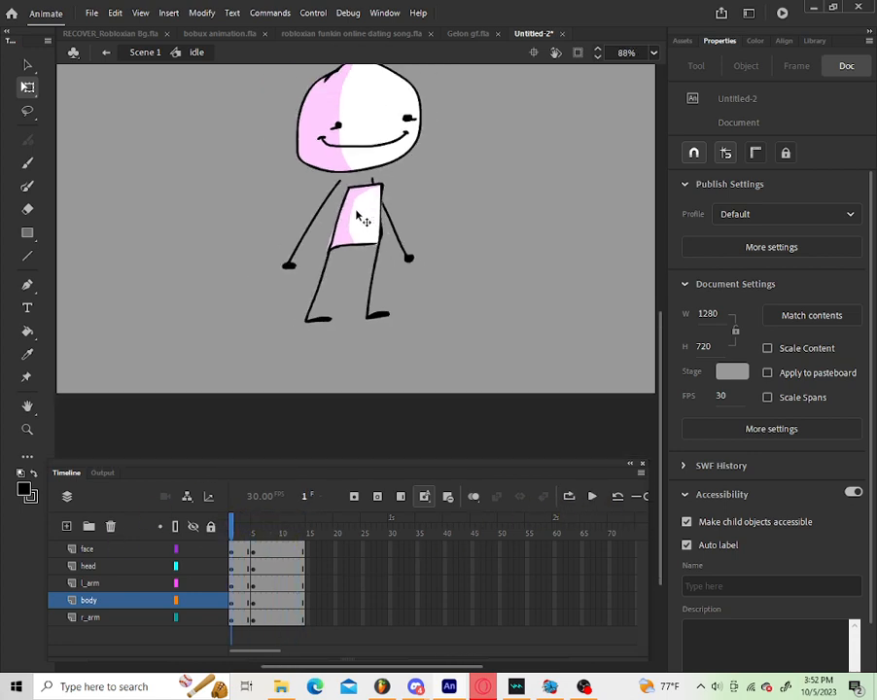
{"action": "scroll", "coordinate": [356, 218], "scroll_direction": "up", "scroll_amount": 4}
{"action": "left_click", "coordinate": [245, 327]}
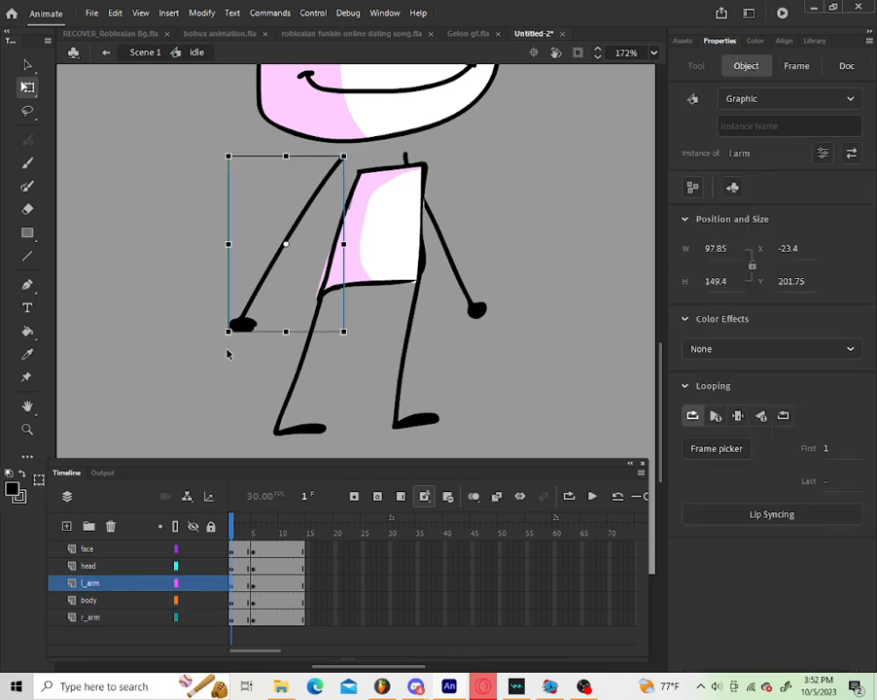
{"action": "left_click_drag", "start_coordinate": [227, 344], "coordinate": [229, 311]}
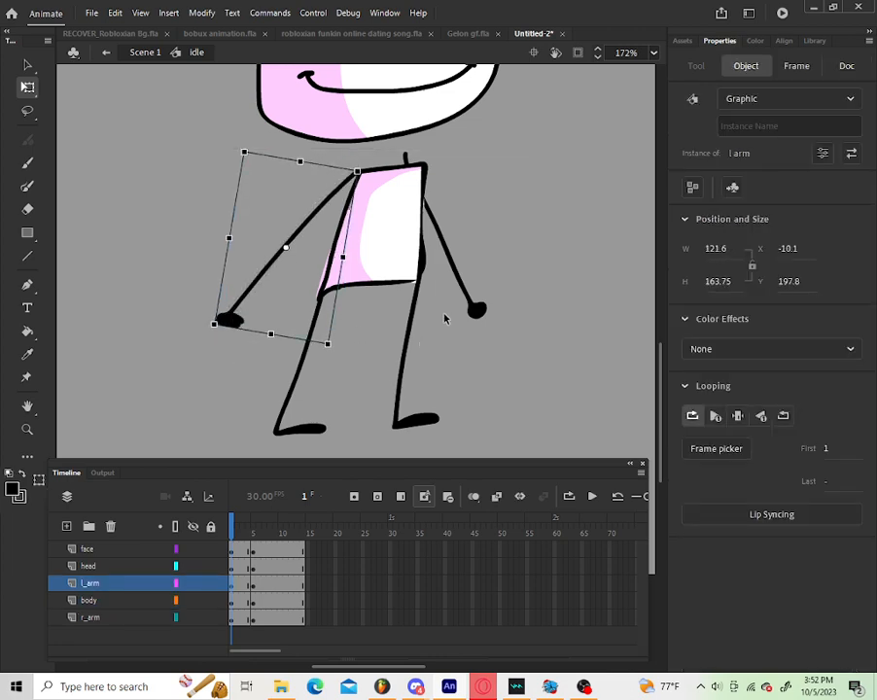
{"action": "left_click", "coordinate": [489, 313]}
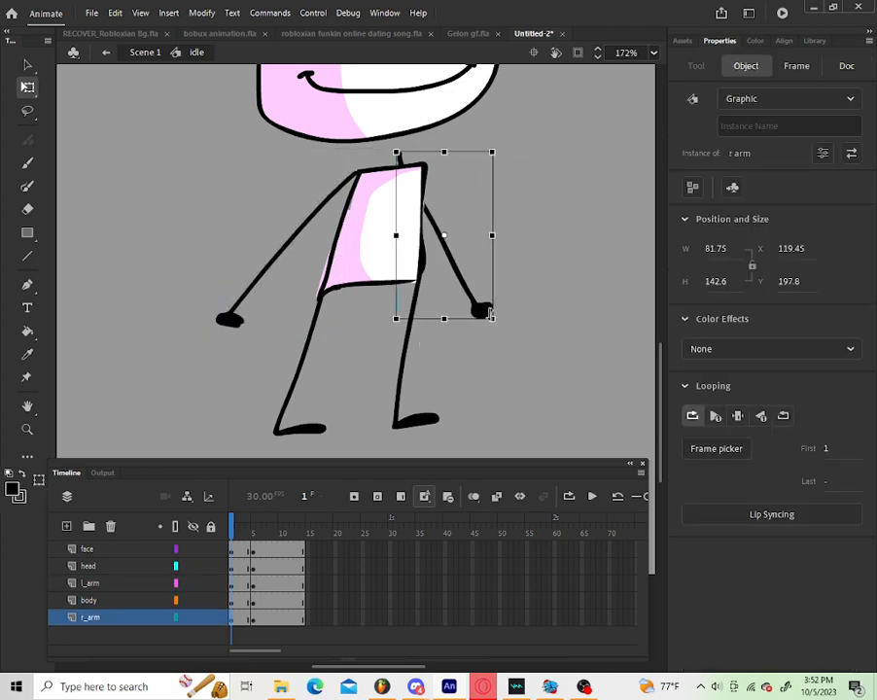
{"action": "left_click_drag", "start_coordinate": [493, 338], "coordinate": [520, 331]}
Step: Tilt the head and face together to the right on frame 1, lower them onto the body and play the motion back
{"action": "scroll", "coordinate": [520, 327], "scroll_direction": "down", "scroll_amount": 3}
{"action": "left_click_drag", "start_coordinate": [564, 111], "coordinate": [436, 216]}
{"action": "left_click", "coordinate": [515, 271]}
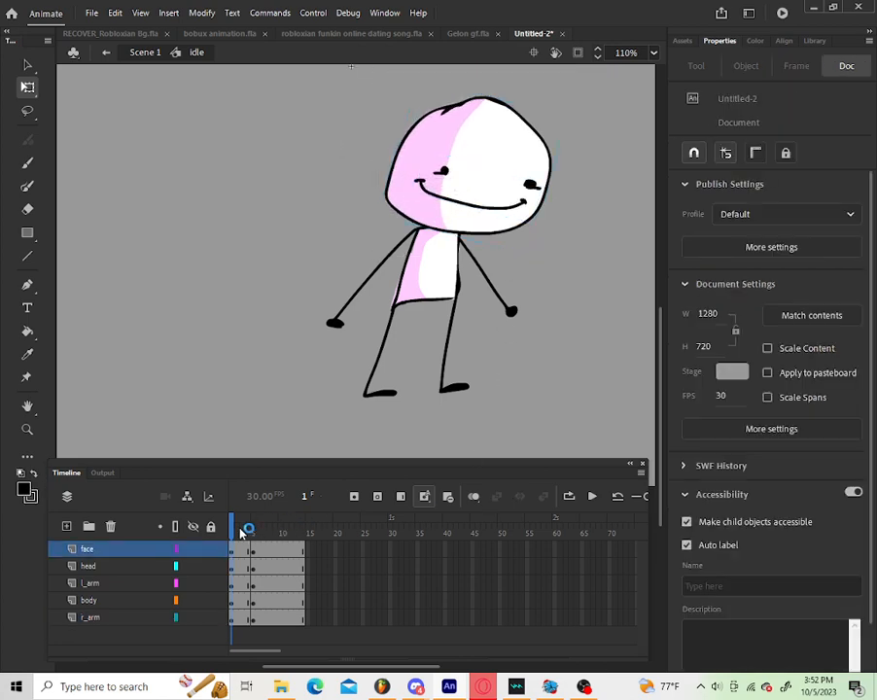
{"action": "left_click_drag", "start_coordinate": [240, 528], "coordinate": [212, 527]}
{"action": "key", "text": "Return"}
{"action": "key", "text": "Return"}
{"action": "key", "text": "Return"}
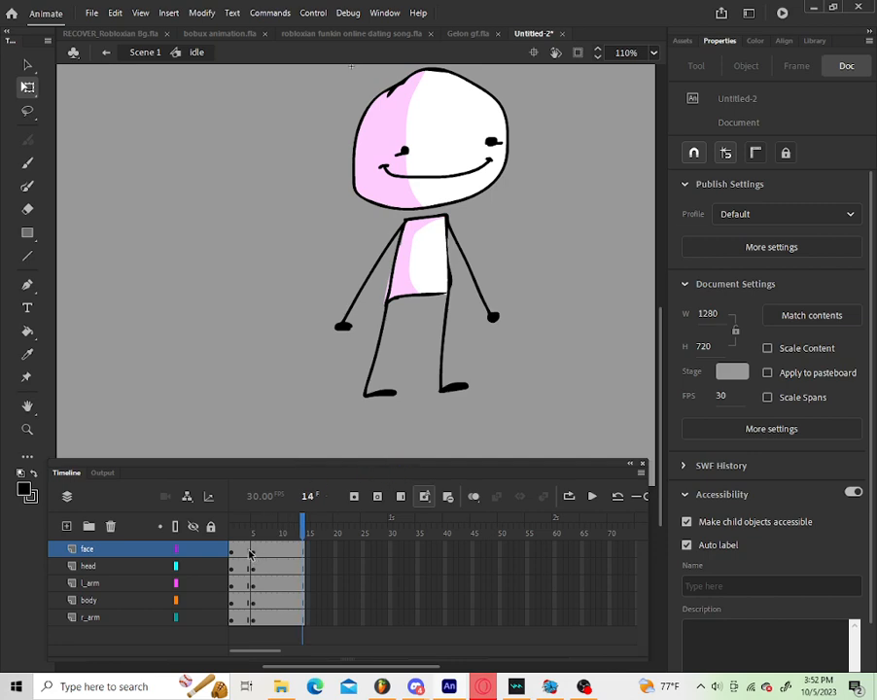
Step: Create classic tweens from frame 1 to the frame 5 keyframes on all five layers of the idle symbol
{"action": "left_click_drag", "start_coordinate": [246, 550], "coordinate": [211, 656]}
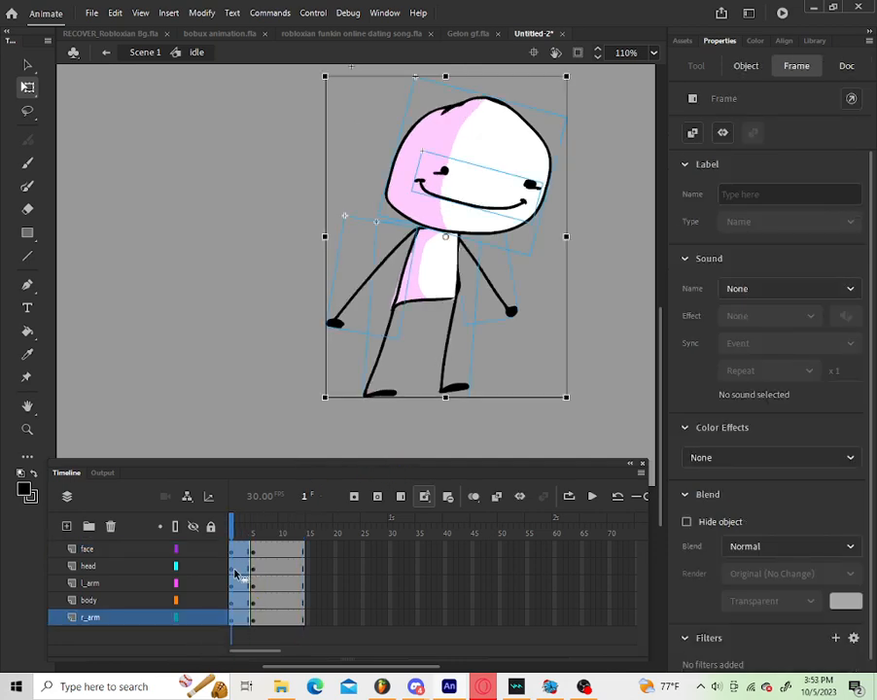
{"action": "right_click", "coordinate": [243, 578]}
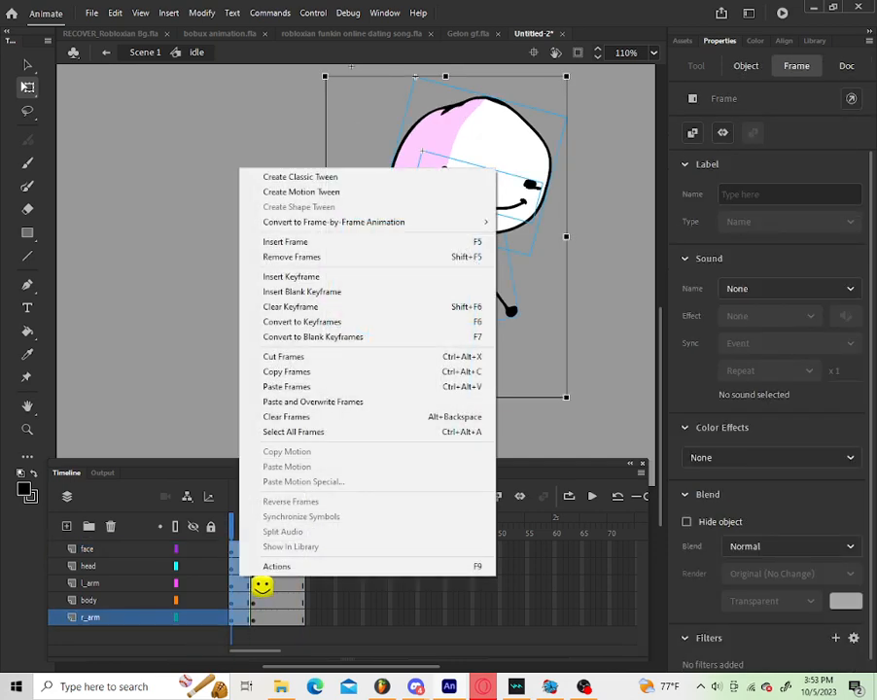
{"action": "left_click", "coordinate": [367, 178]}
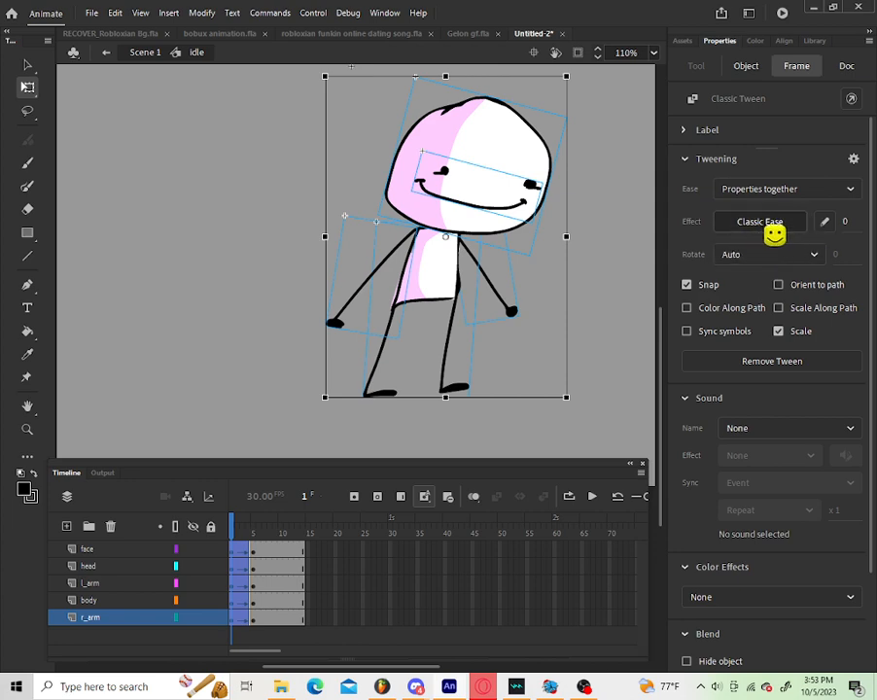
Step: Apply a Cubic Ease-Out effect to the idle symbol's classic tweens and play the eased animation
{"action": "left_click", "coordinate": [773, 230]}
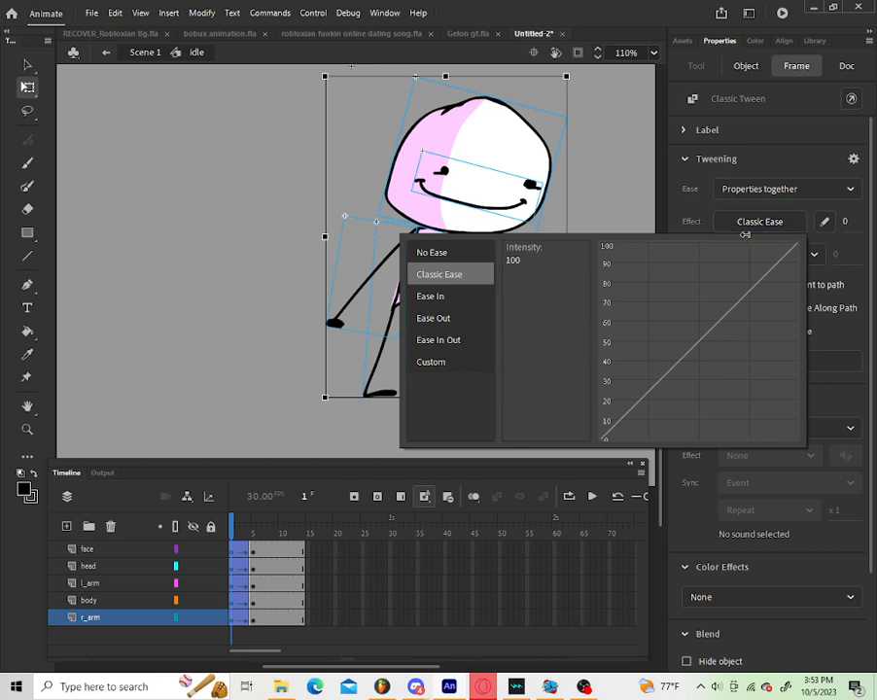
{"action": "left_click_drag", "start_coordinate": [745, 234], "coordinate": [802, 234]}
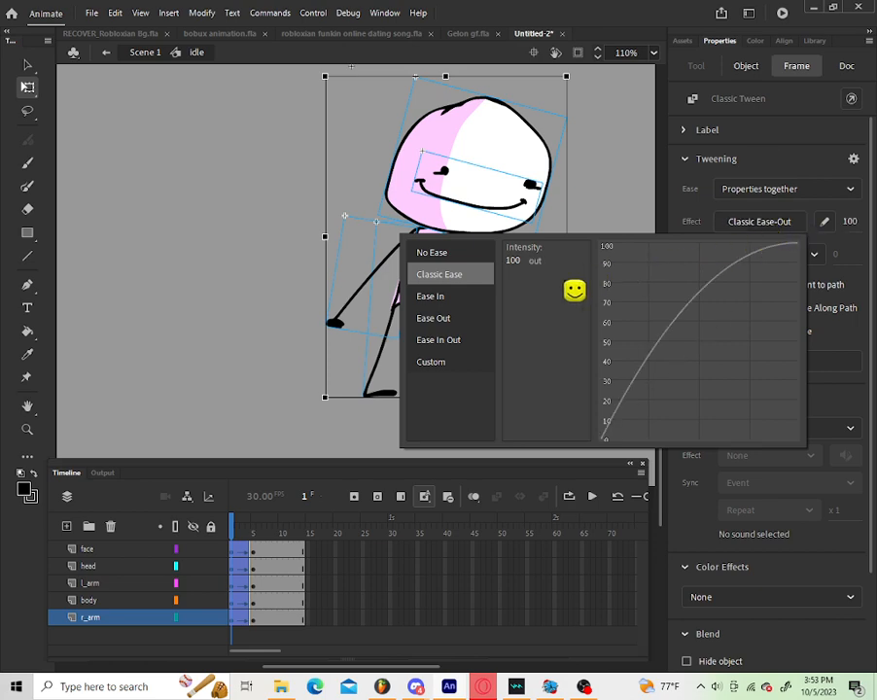
{"action": "mouse_move", "coordinate": [468, 326]}
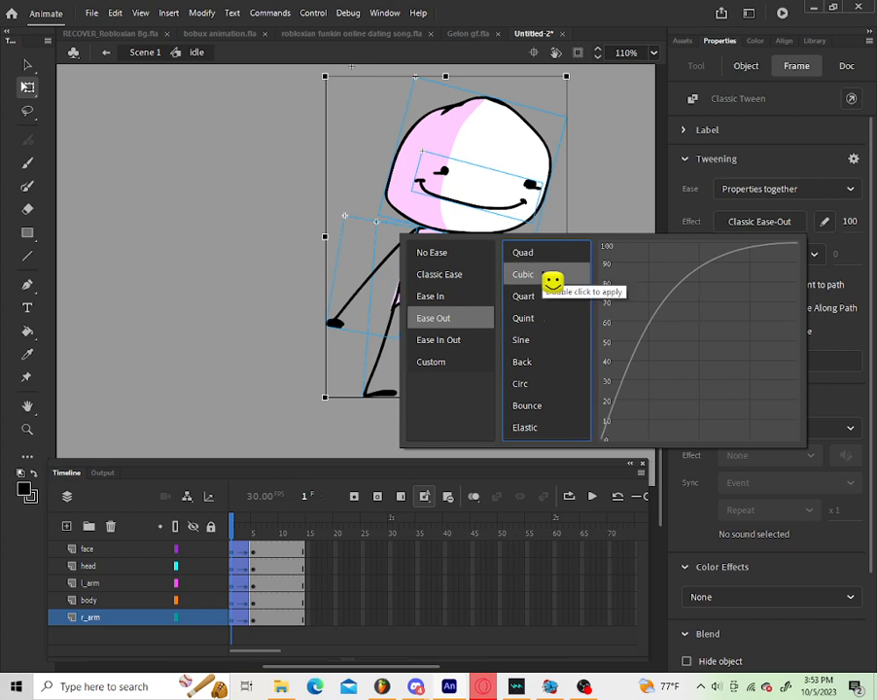
{"action": "double_click", "coordinate": [525, 274]}
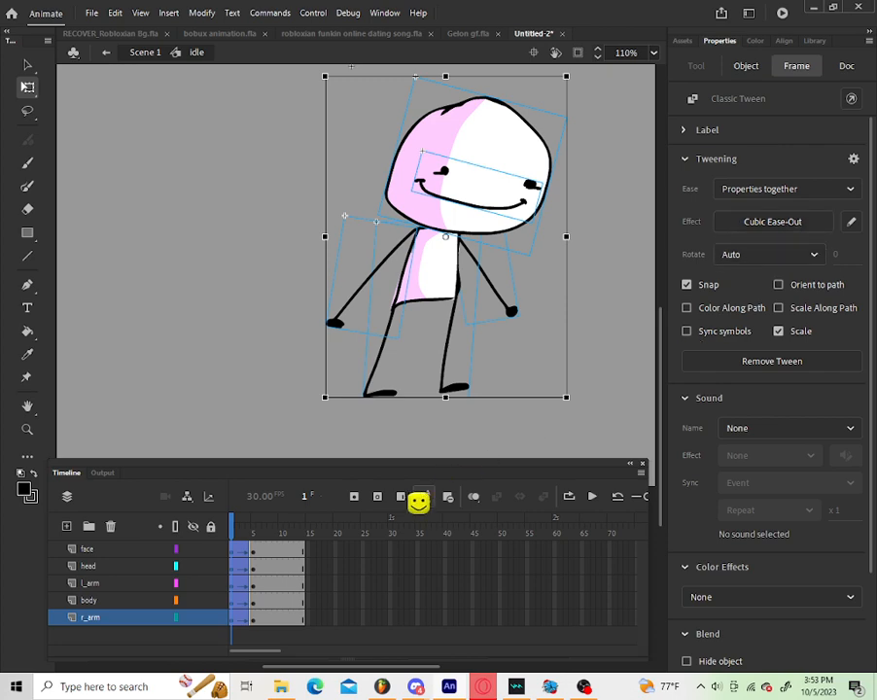
{"action": "left_click", "coordinate": [241, 533]}
{"action": "left_click", "coordinate": [595, 497]}
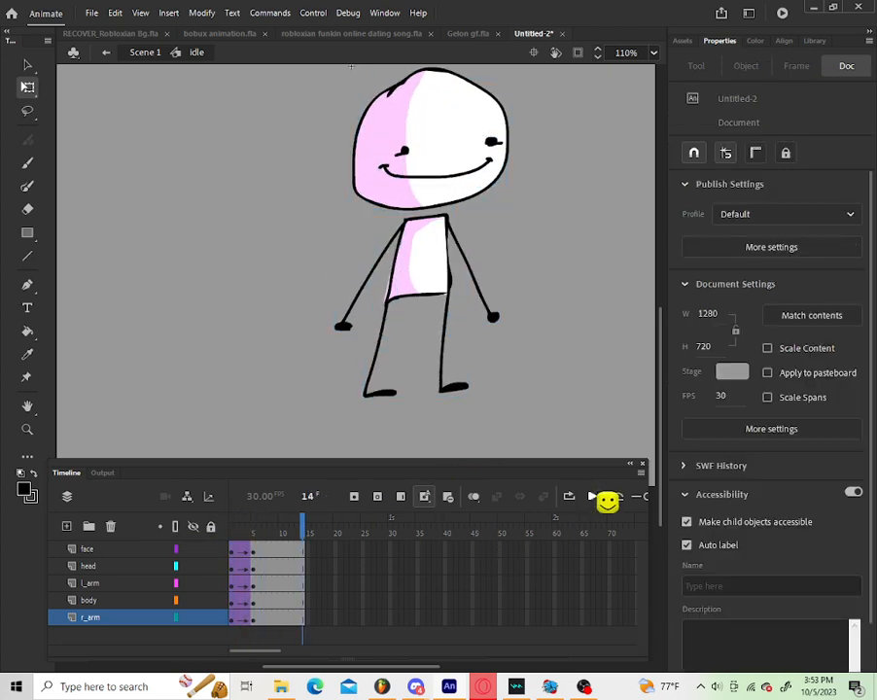
{"action": "left_click", "coordinate": [595, 497]}
Step: Return to the main scene and open the left pose symbol on frame 2 for editing
{"action": "double_click", "coordinate": [559, 348]}
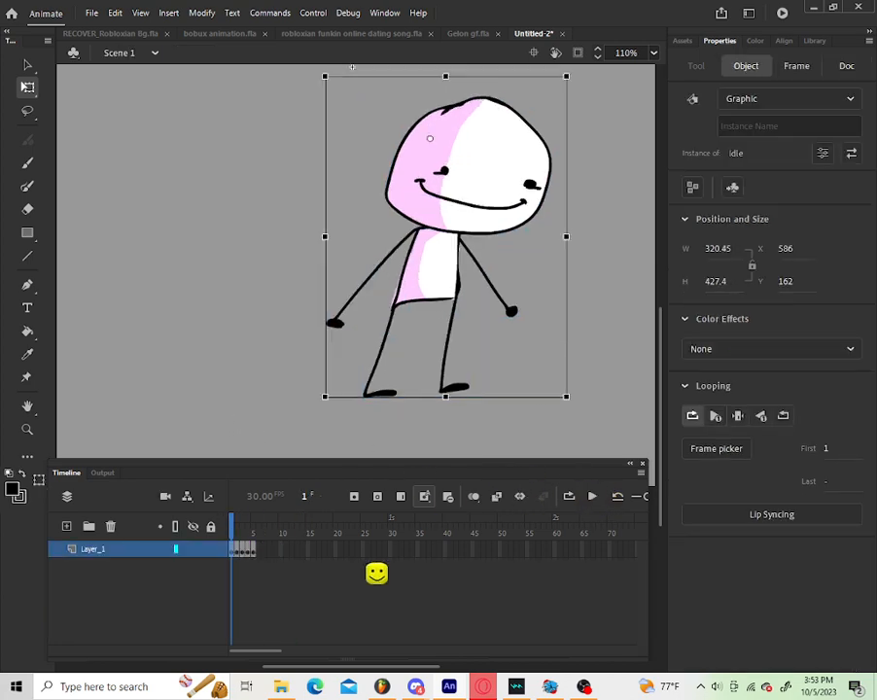
{"action": "left_click", "coordinate": [237, 533]}
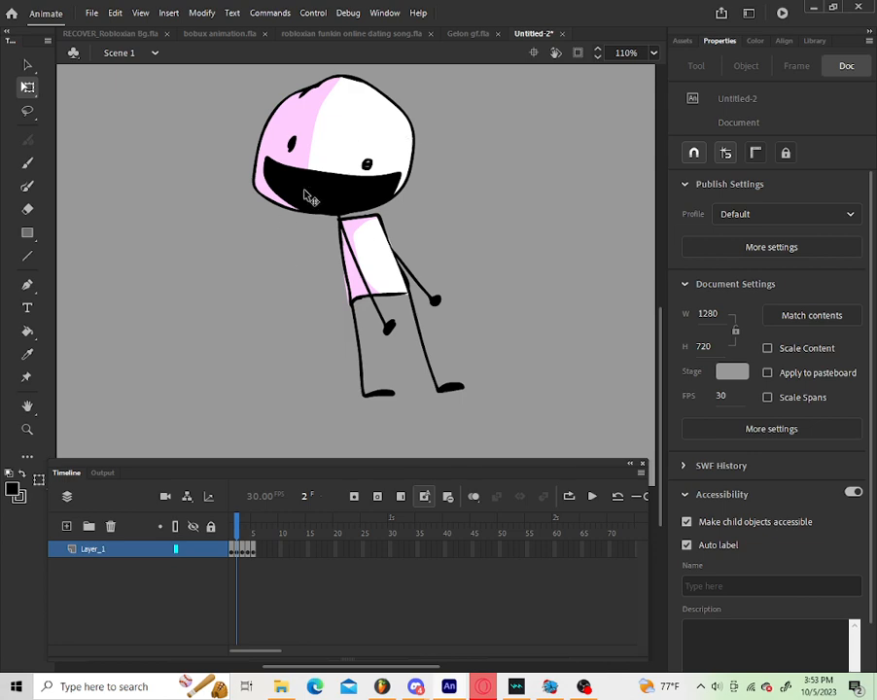
{"action": "double_click", "coordinate": [339, 196]}
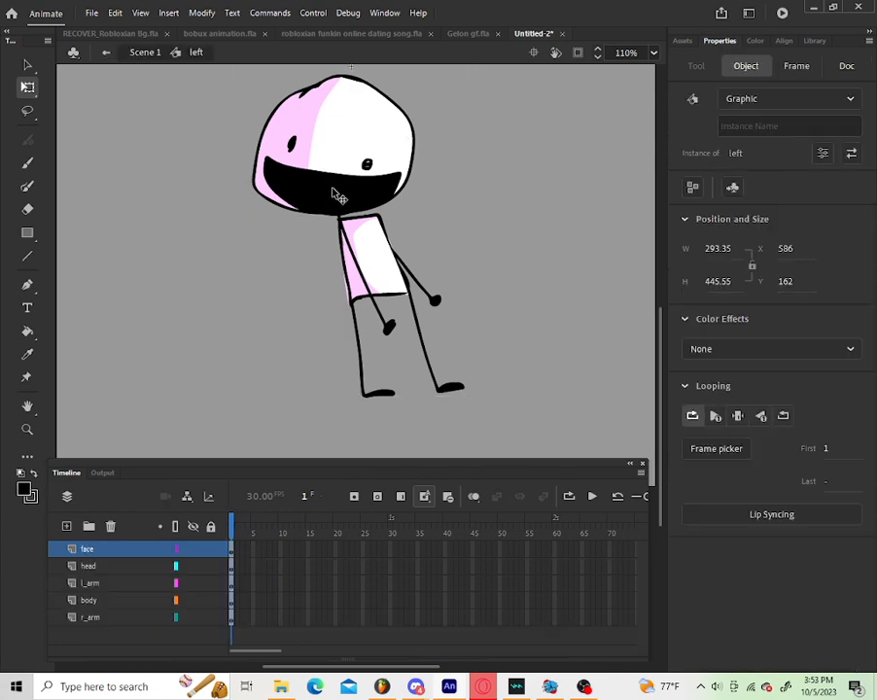
Step: Extend the face, head, l_arm, body and r_arm layers of the left symbol to frame 14
{"action": "left_click", "coordinate": [303, 553]}
{"action": "left_click", "coordinate": [313, 619], "text": "shift"}
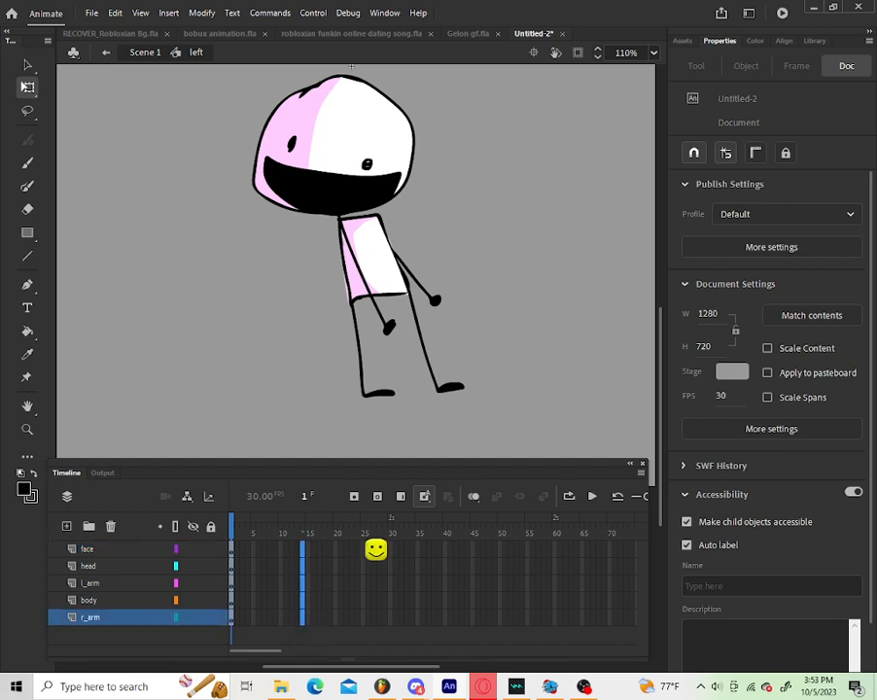
{"action": "left_click", "coordinate": [401, 497]}
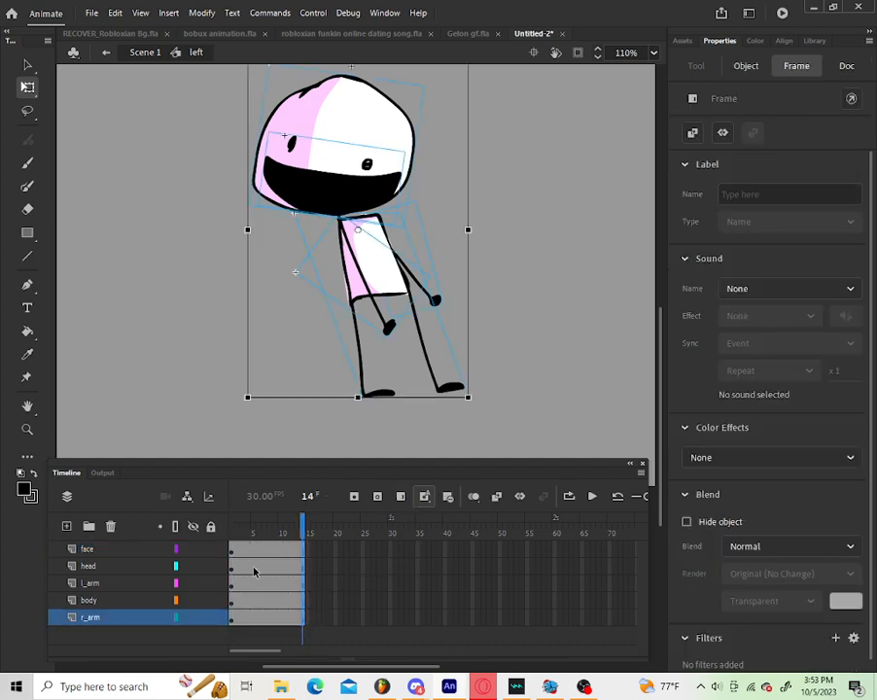
Step: Insert keyframes at frame 3 on all five layers of the left symbol
{"action": "left_click_drag", "start_coordinate": [256, 549], "coordinate": [261, 651]}
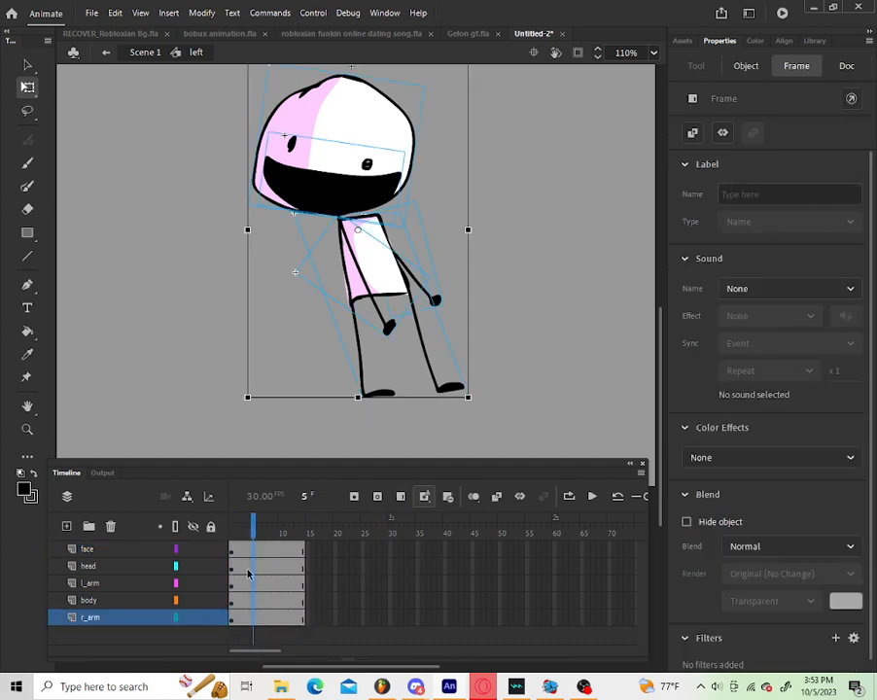
{"action": "left_click_drag", "start_coordinate": [242, 552], "coordinate": [250, 644]}
{"action": "left_click", "coordinate": [354, 498]}
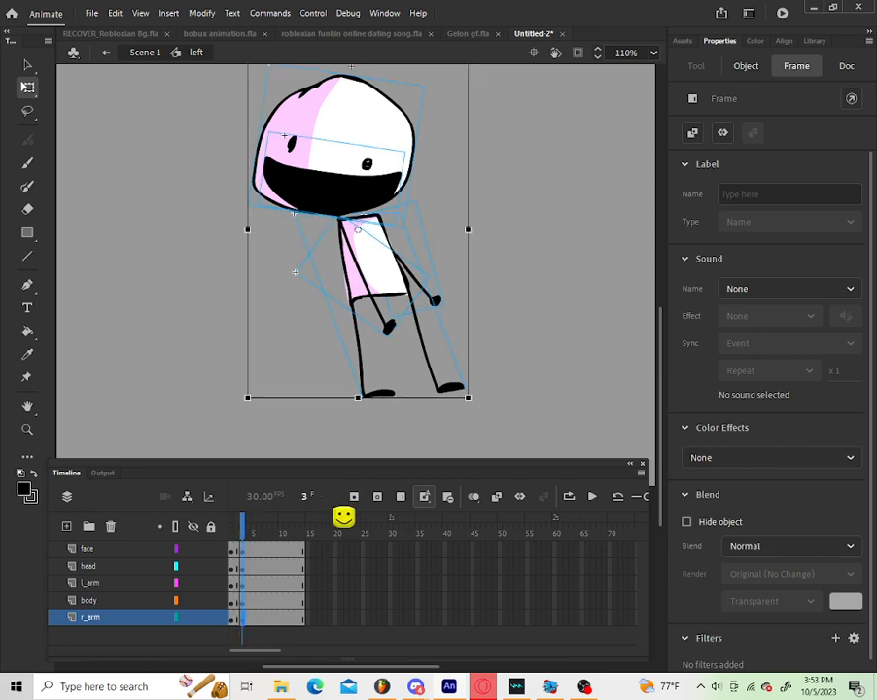
Step: On frame 1 of the left symbol, tilt the head and face clockwise and skew the body's upper end further left
{"action": "left_click_drag", "start_coordinate": [244, 529], "coordinate": [194, 535]}
{"action": "left_click", "coordinate": [502, 129]}
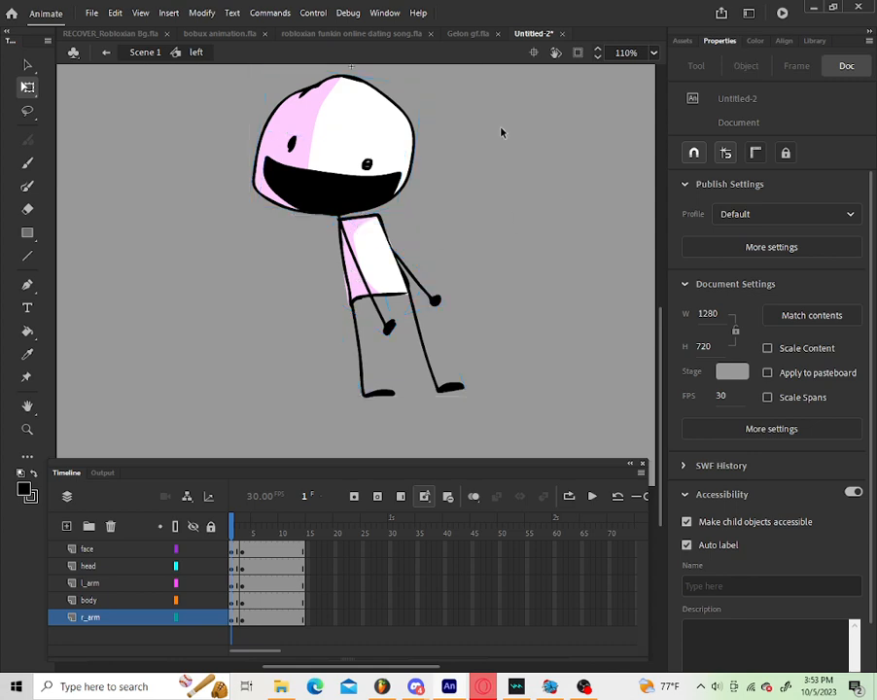
{"action": "left_click_drag", "start_coordinate": [420, 149], "coordinate": [232, 237]}
{"action": "left_click", "coordinate": [381, 304]}
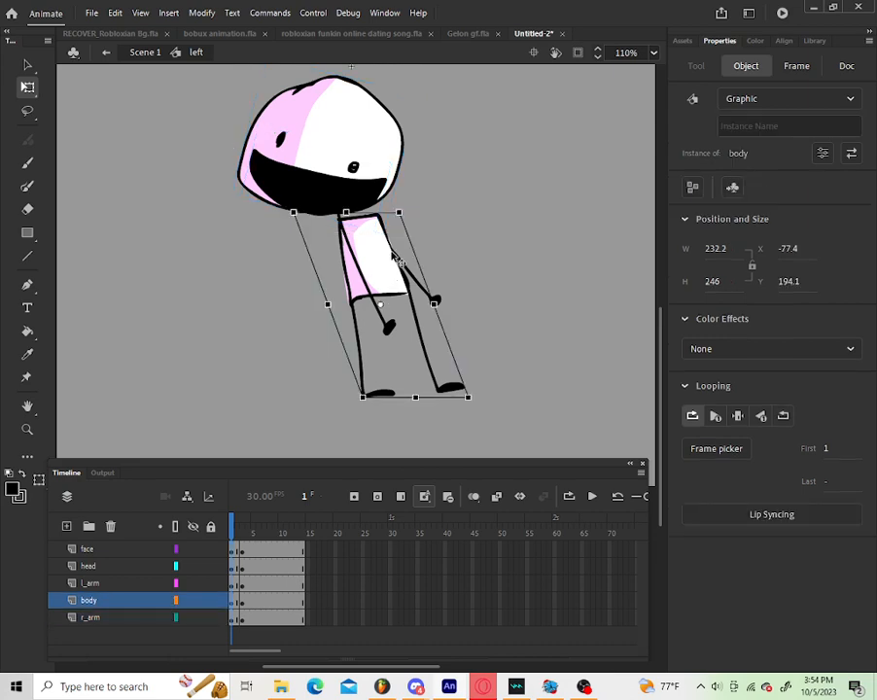
{"action": "left_click_drag", "start_coordinate": [389, 232], "coordinate": [378, 232]}
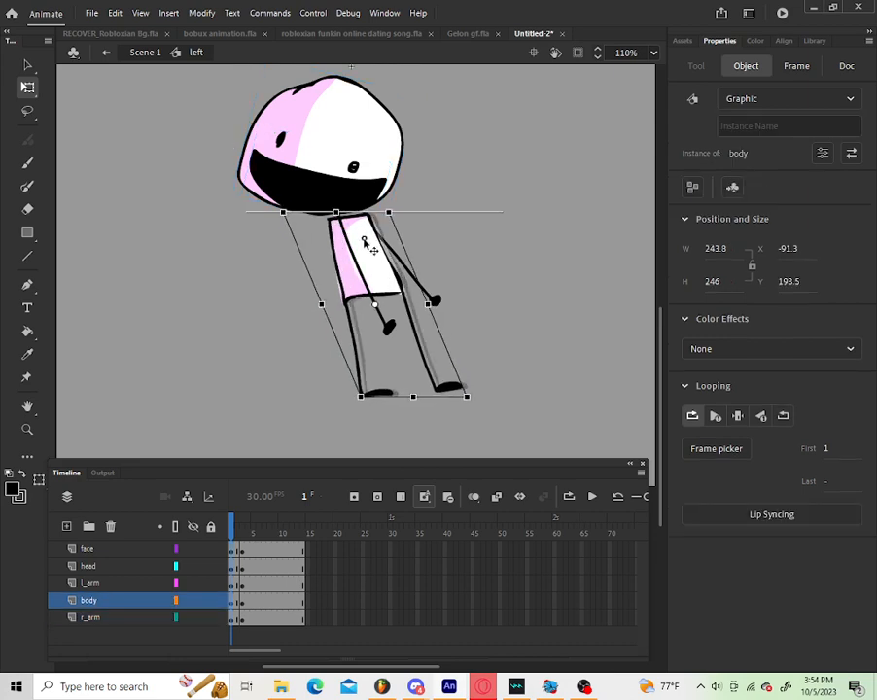
{"action": "left_click", "coordinate": [471, 248]}
{"action": "left_click_drag", "start_coordinate": [243, 528], "coordinate": [228, 478]}
Step: Rotate both arms of the left symbol slightly counterclockwise on frame 1 so they follow the leaning body
{"action": "left_click", "coordinate": [398, 337]}
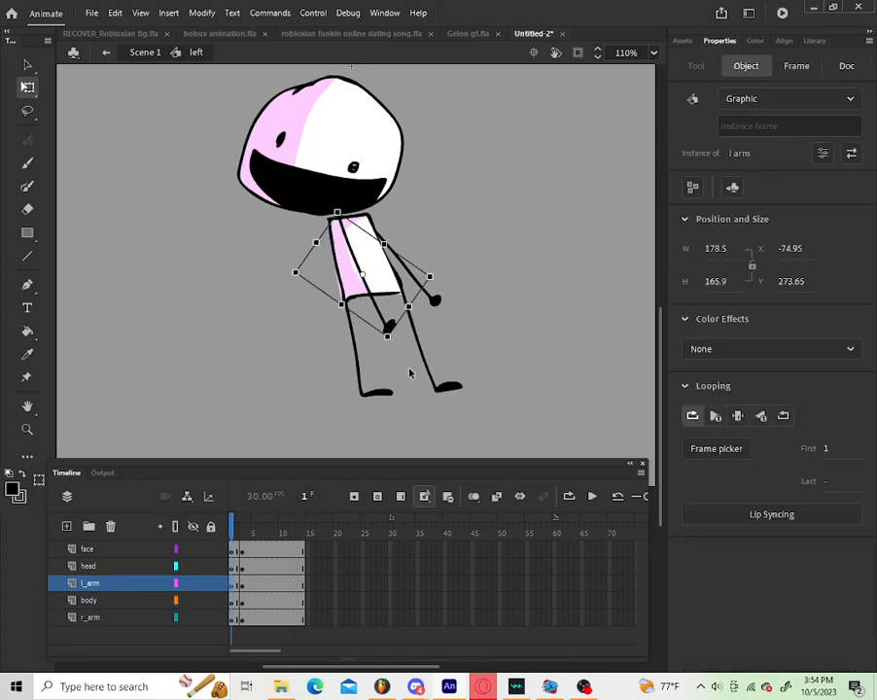
{"action": "left_click_drag", "start_coordinate": [393, 348], "coordinate": [401, 348]}
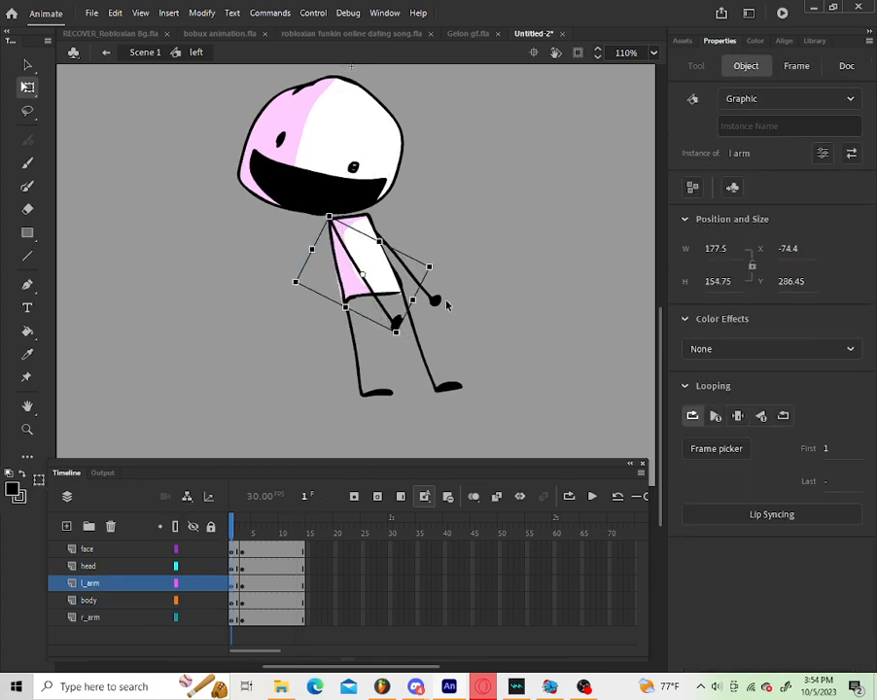
{"action": "left_click", "coordinate": [444, 308]}
{"action": "left_click_drag", "start_coordinate": [461, 311], "coordinate": [464, 304]}
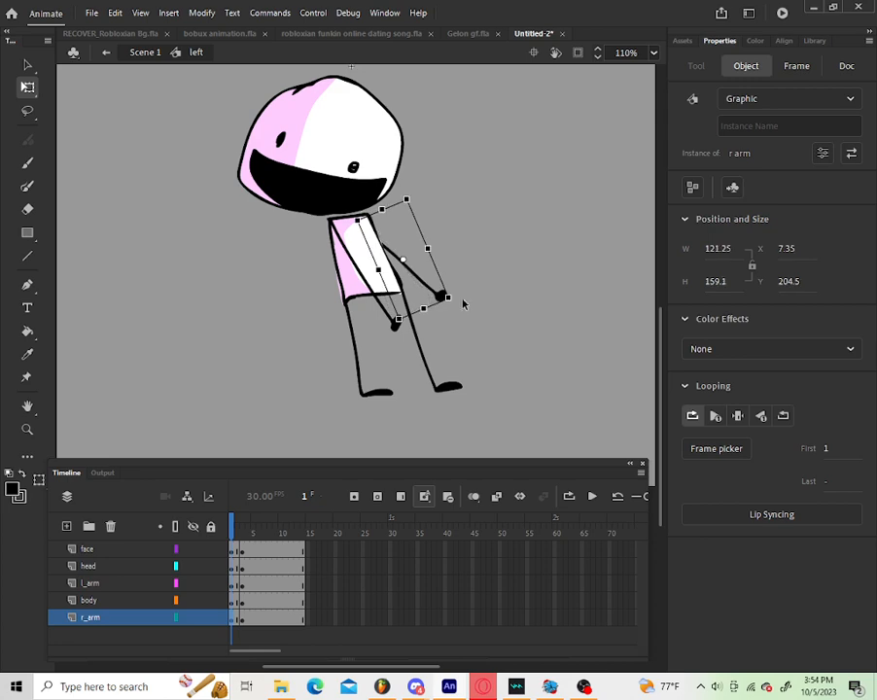
{"action": "left_click", "coordinate": [344, 399]}
{"action": "left_click_drag", "start_coordinate": [243, 532], "coordinate": [146, 545]}
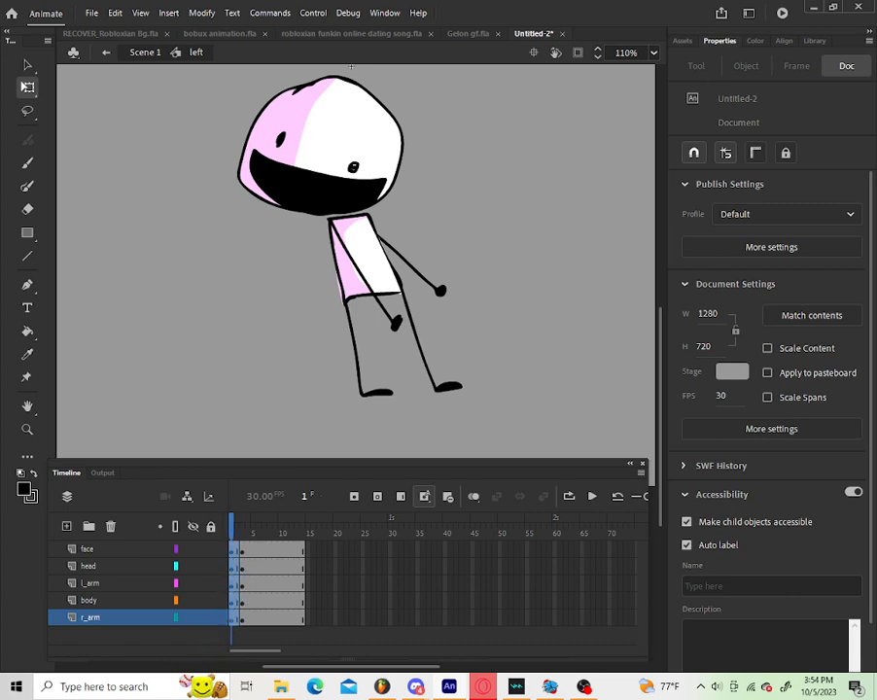
Step: Create classic tweens from frame 1 to the frame 3 keyframes on all five layers of the left symbol
{"action": "left_click_drag", "start_coordinate": [236, 552], "coordinate": [243, 587]}
{"action": "right_click", "coordinate": [244, 583]}
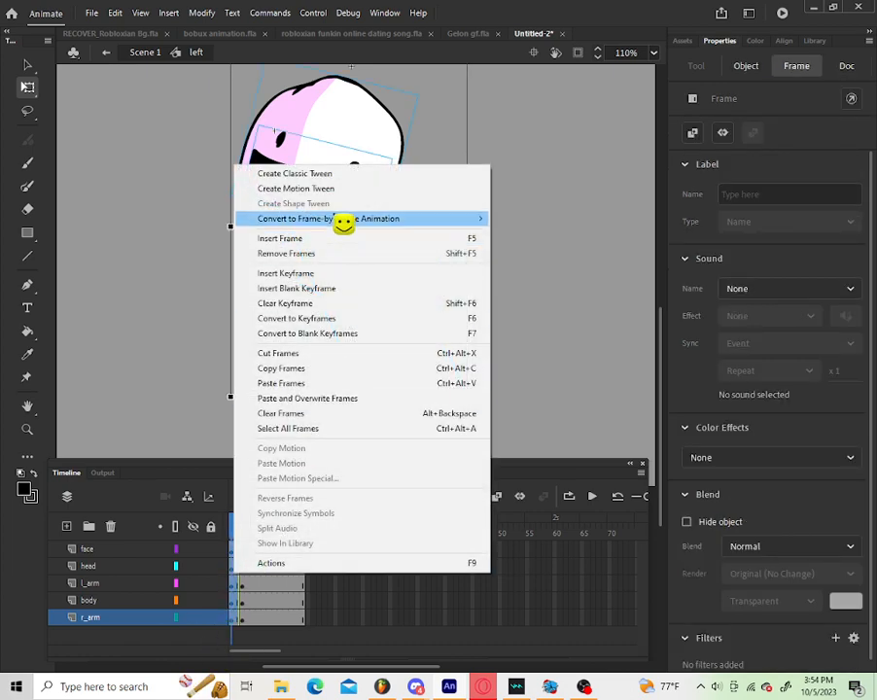
{"action": "left_click", "coordinate": [425, 172]}
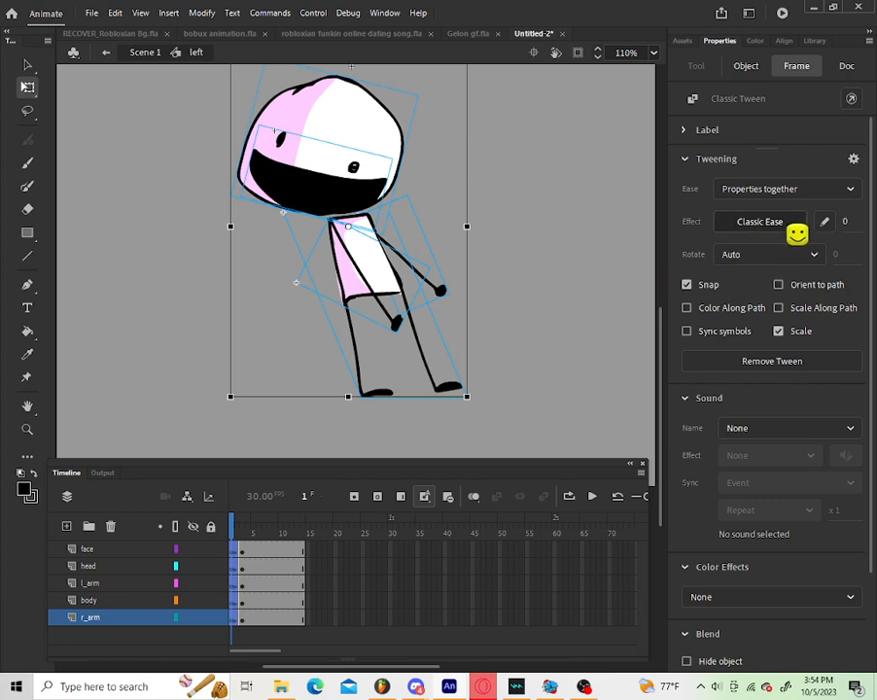
Step: Apply a Cubic Ease-Out effect to the left symbol's classic tweens and play the animation from frame 1
{"action": "left_click", "coordinate": [797, 234]}
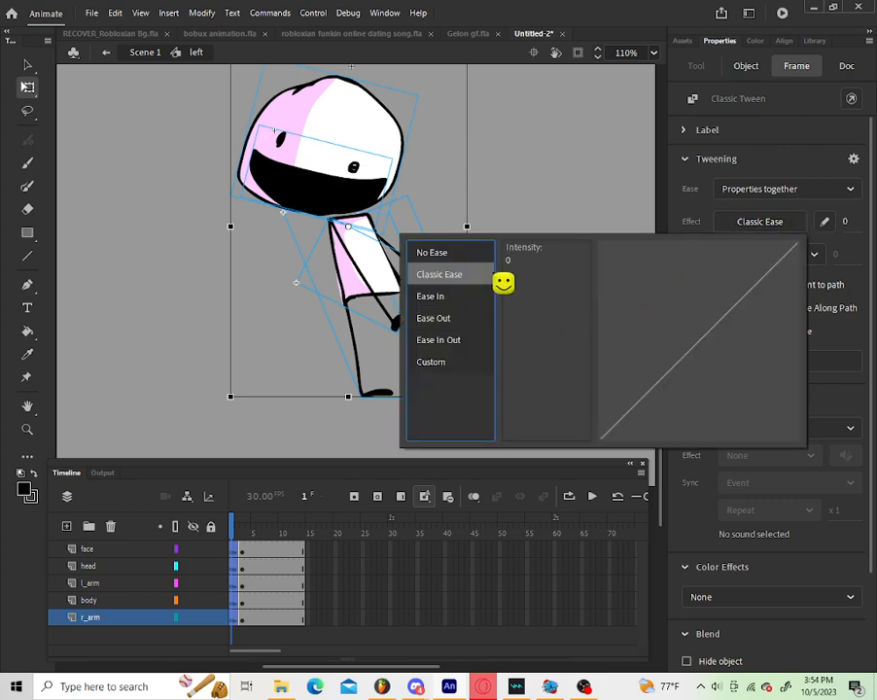
{"action": "left_click_drag", "start_coordinate": [510, 260], "coordinate": [865, 261]}
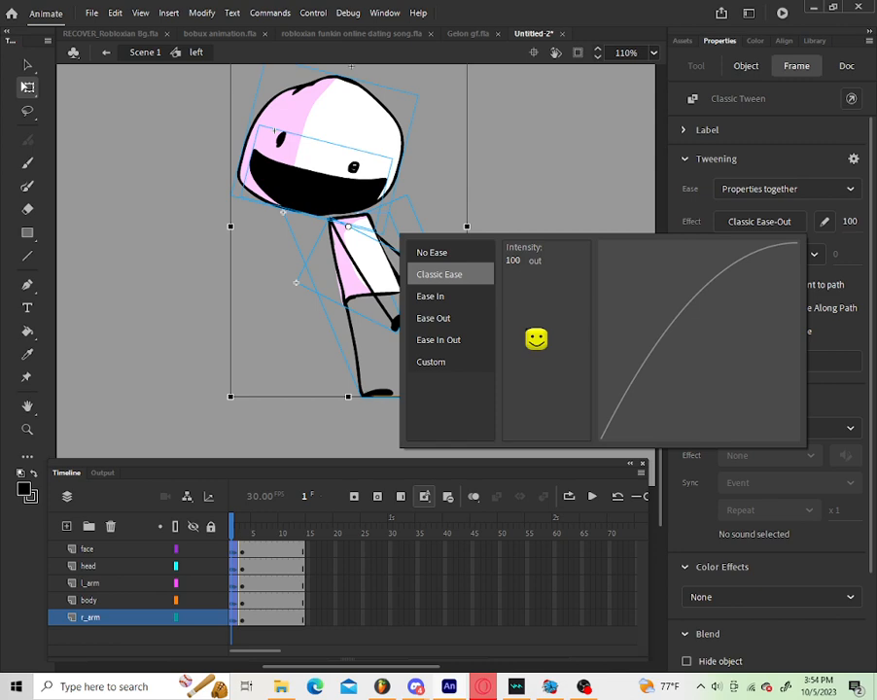
{"action": "left_click", "coordinate": [453, 319]}
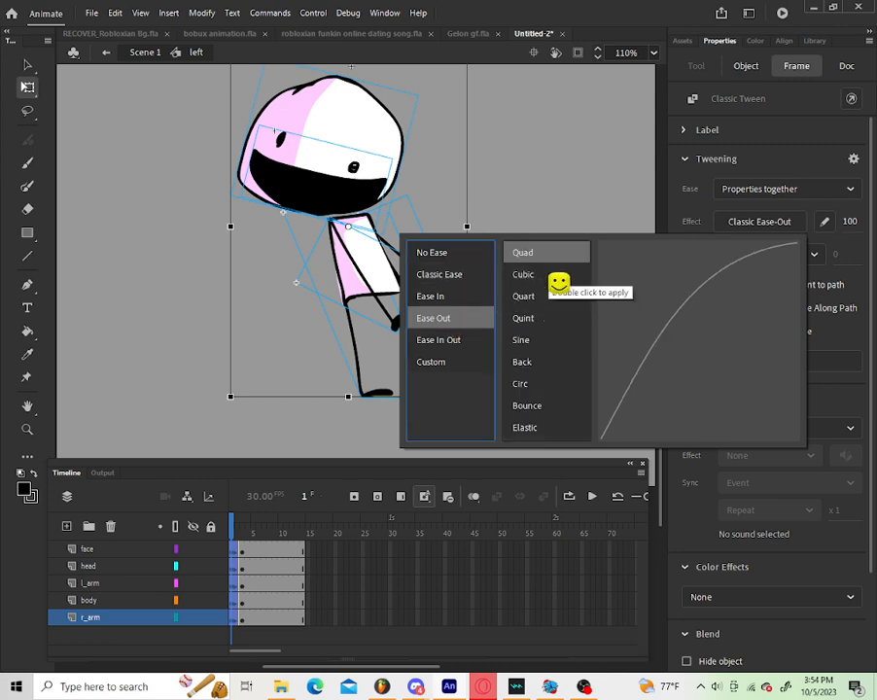
{"action": "double_click", "coordinate": [556, 279]}
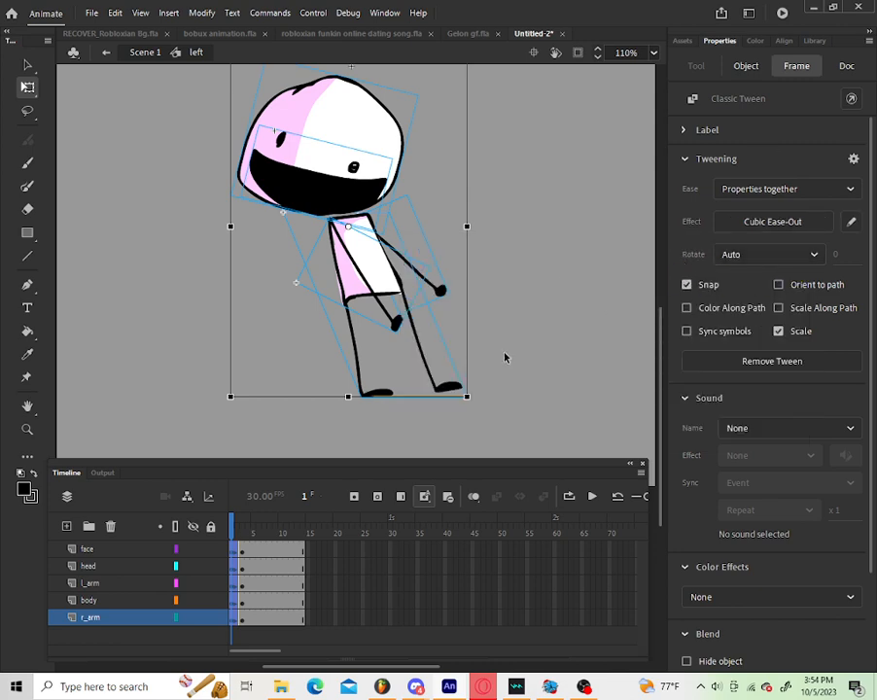
{"action": "left_click_drag", "start_coordinate": [265, 528], "coordinate": [181, 538]}
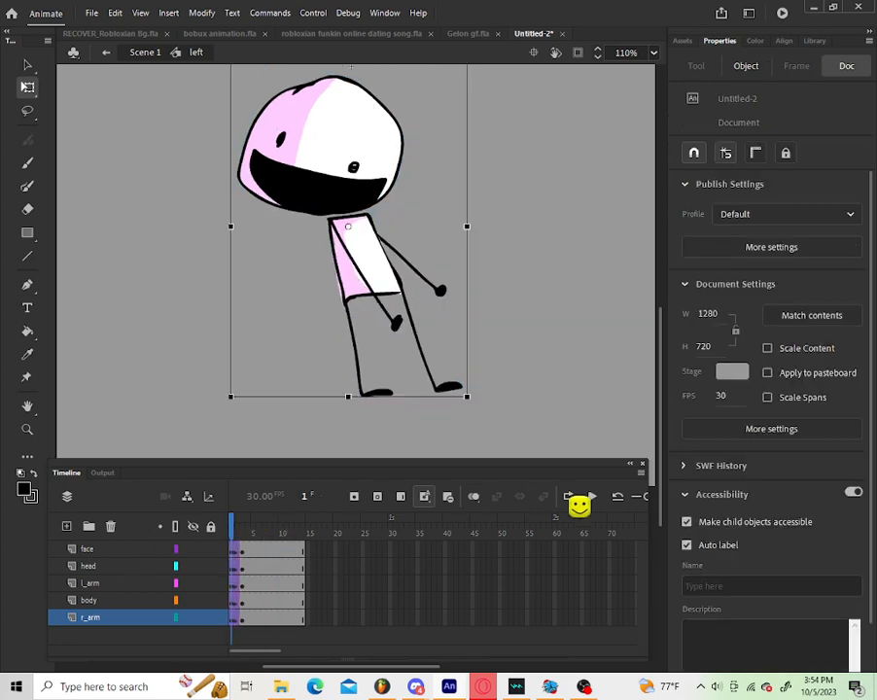
{"action": "left_click", "coordinate": [592, 497]}
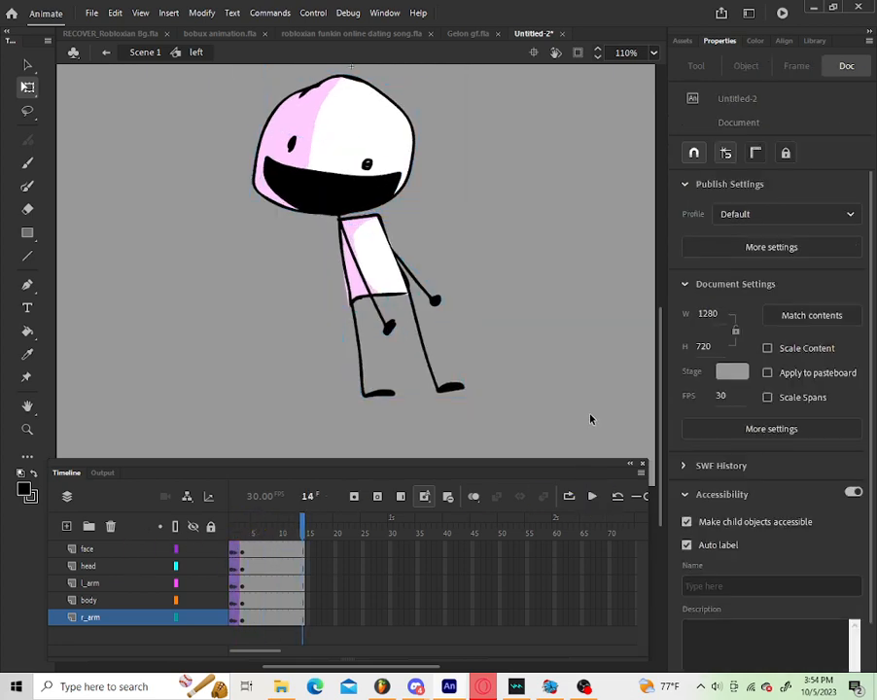
Step: Return to the main scene and open the right pose symbol on frame 3 for editing
{"action": "double_click", "coordinate": [590, 418]}
{"action": "left_click", "coordinate": [591, 419]}
{"action": "left_click", "coordinate": [244, 530]}
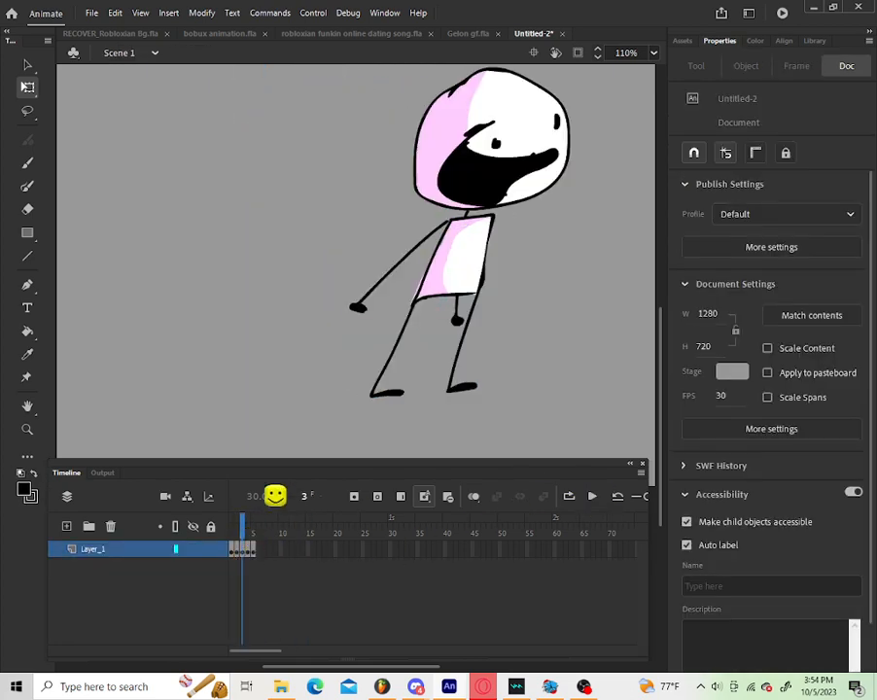
{"action": "double_click", "coordinate": [442, 291]}
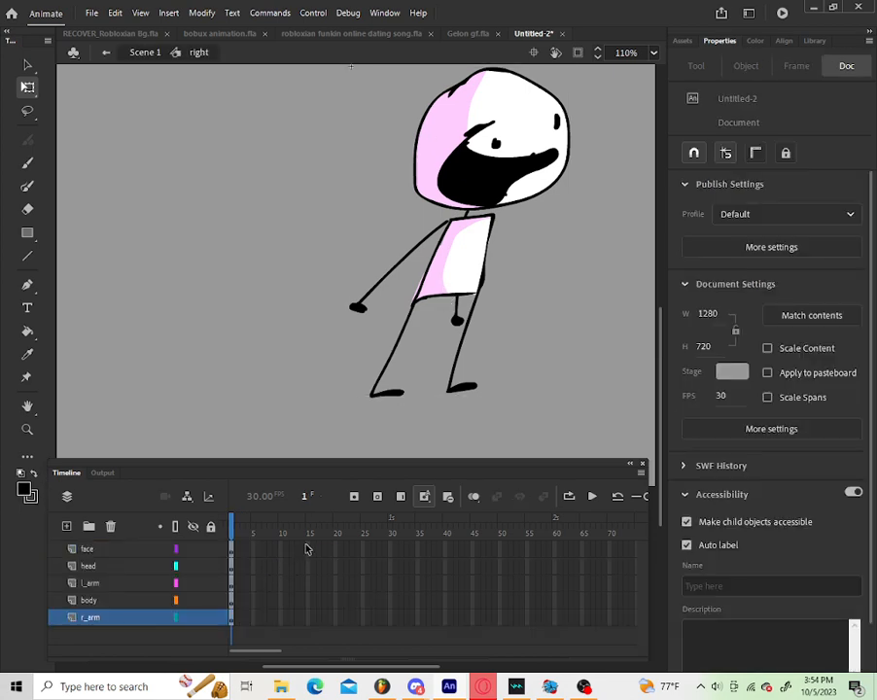
Step: Extend all five layers of the right symbol to frame 14 and insert keyframes at frame 3
{"action": "left_click_drag", "start_coordinate": [307, 550], "coordinate": [307, 632]}
{"action": "left_click", "coordinate": [402, 496]}
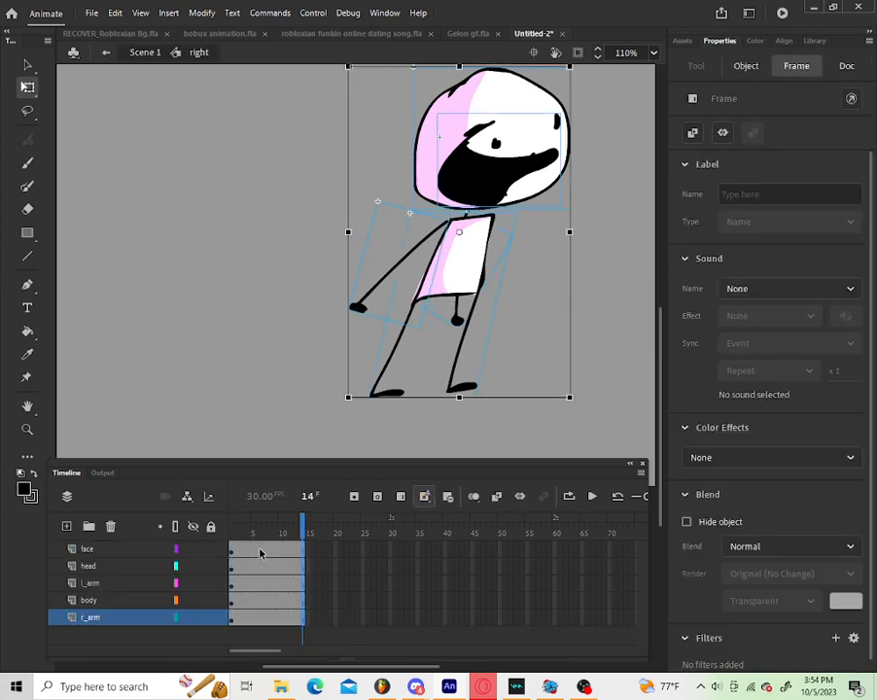
{"action": "left_click_drag", "start_coordinate": [249, 535], "coordinate": [242, 642]}
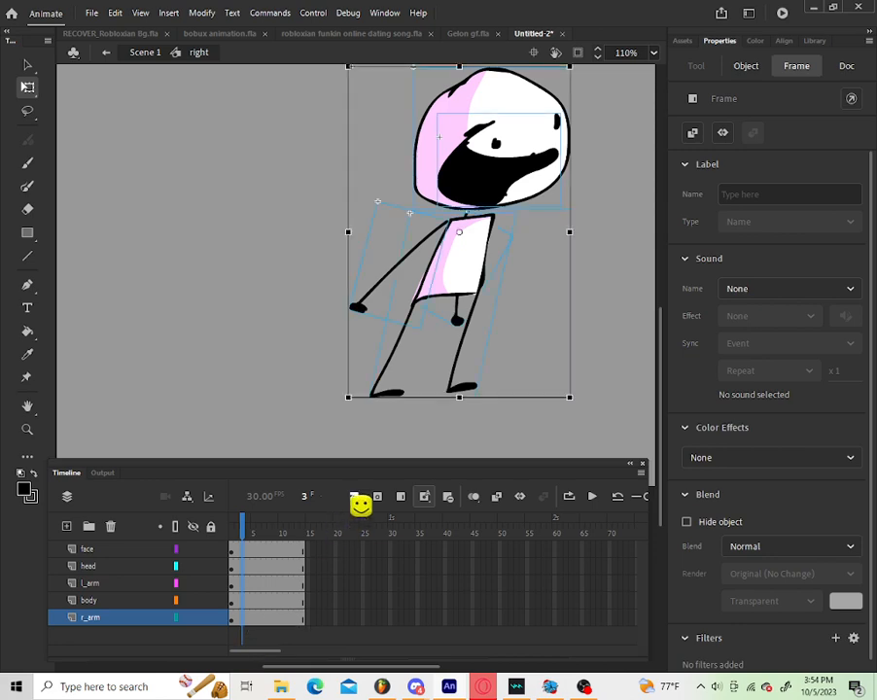
Step: On frame 1 of the right symbol, tilt the head and face counterclockwise and skew the body's upper end further right
{"action": "left_click", "coordinate": [238, 533]}
{"action": "left_click", "coordinate": [317, 279]}
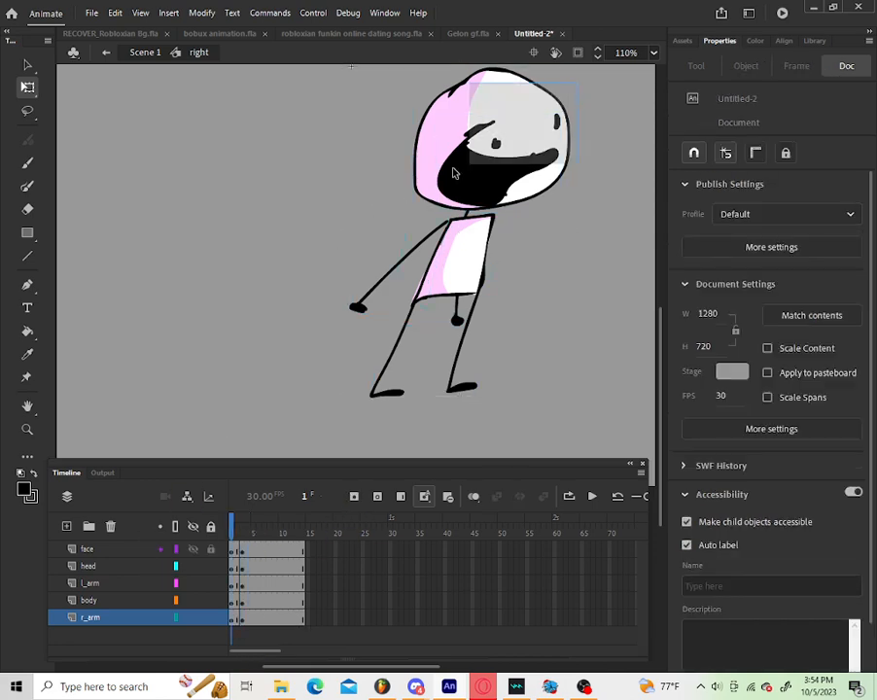
{"action": "left_click", "coordinate": [453, 173]}
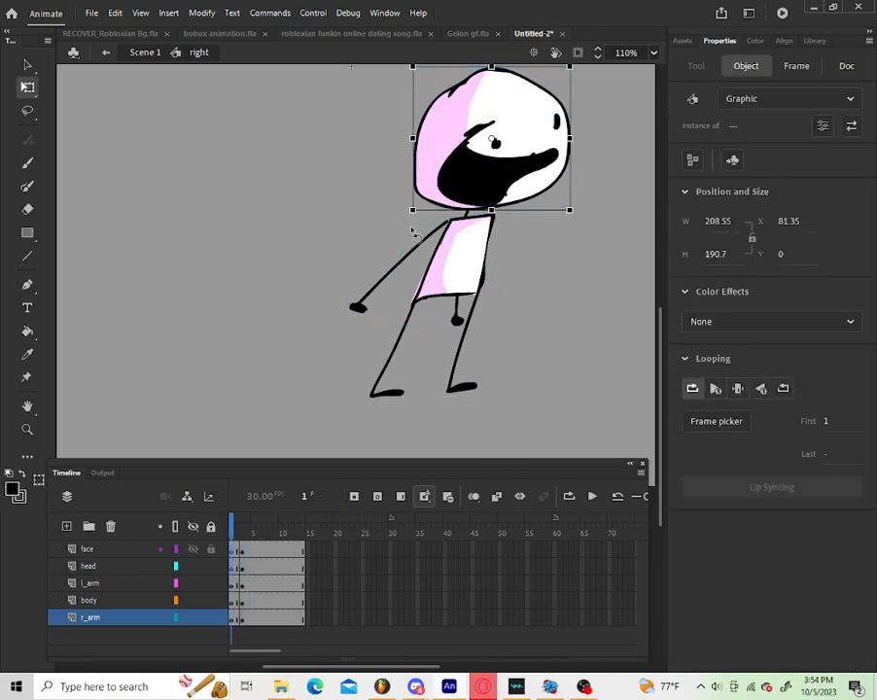
{"action": "left_click_drag", "start_coordinate": [413, 231], "coordinate": [491, 190]}
{"action": "left_click", "coordinate": [360, 178]}
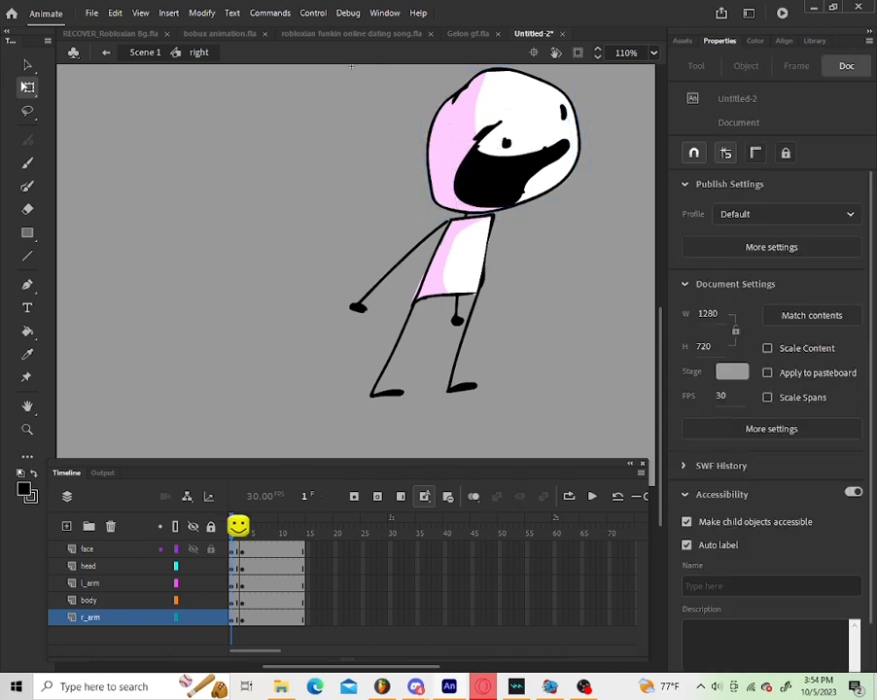
{"action": "left_click", "coordinate": [97, 600]}
{"action": "left_click_drag", "start_coordinate": [481, 210], "coordinate": [486, 235]}
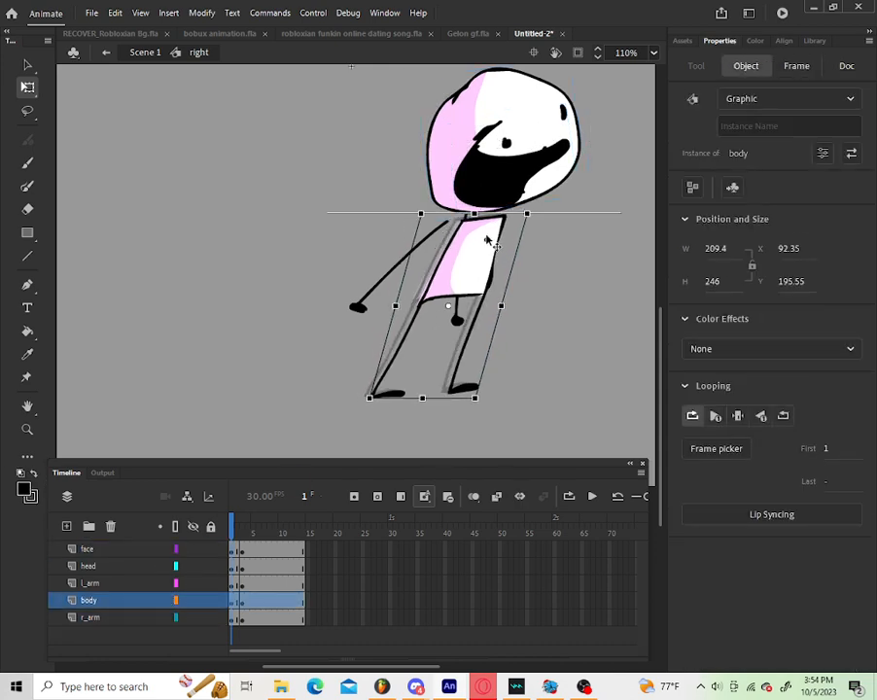
{"action": "left_click", "coordinate": [523, 455]}
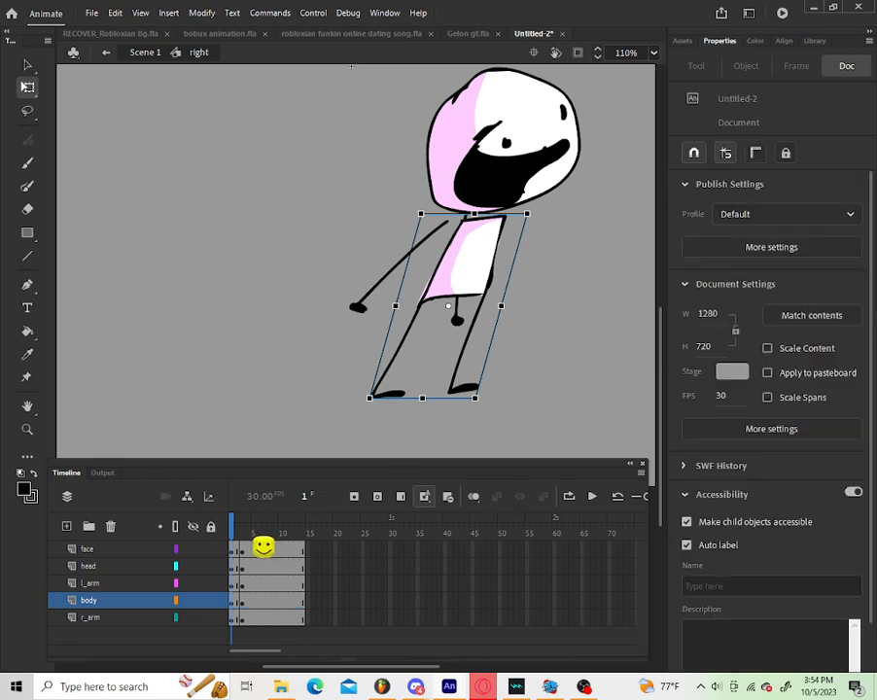
Step: Rotate both arms of the right symbol slightly clockwise on frame 1, keeping the l_arm attached to the shoulder
{"action": "left_click", "coordinate": [352, 311]}
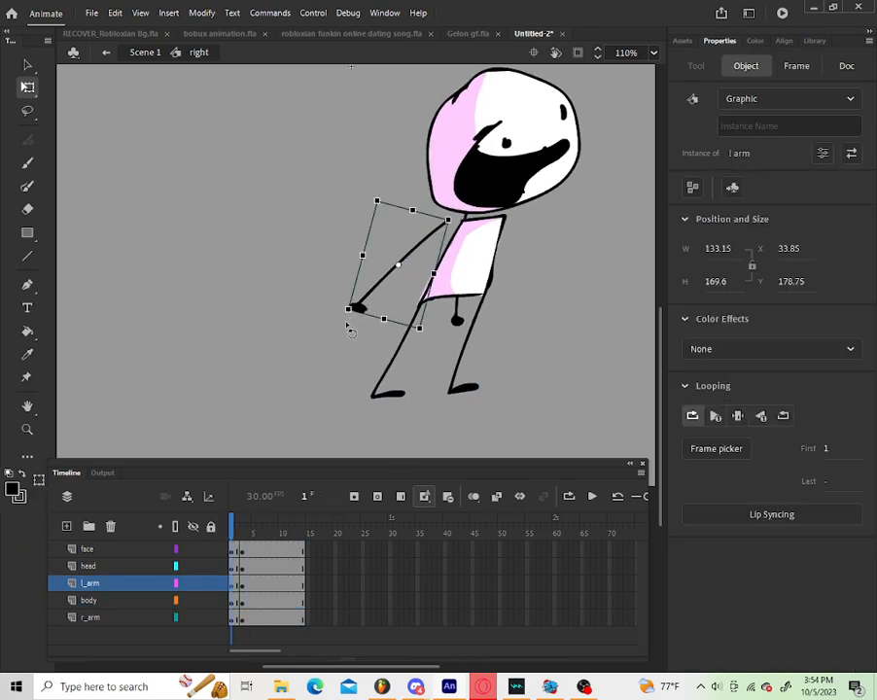
{"action": "left_click_drag", "start_coordinate": [346, 307], "coordinate": [358, 305]}
{"action": "left_click_drag", "start_coordinate": [367, 302], "coordinate": [368, 302]}
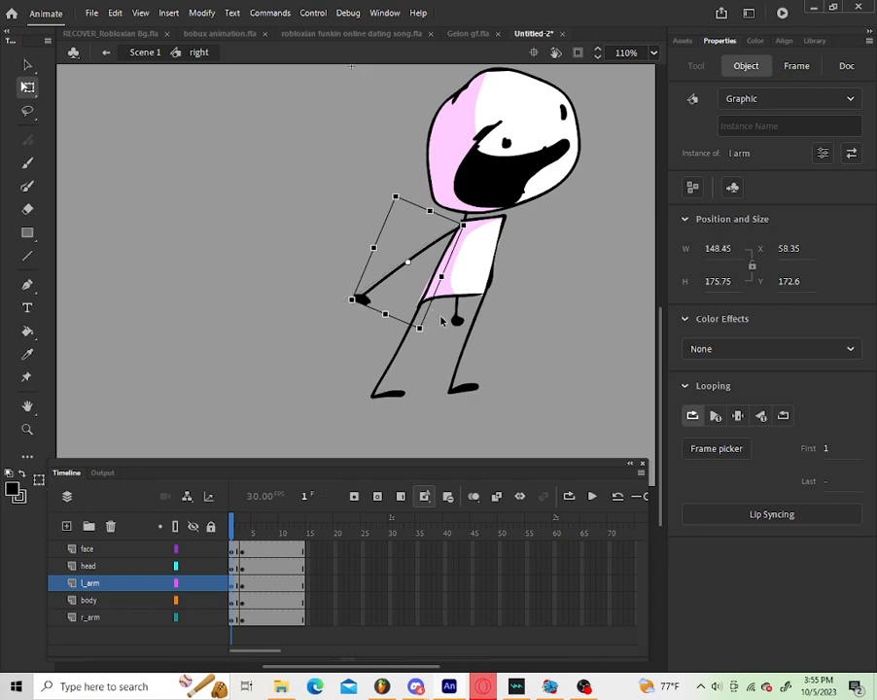
{"action": "left_click", "coordinate": [456, 322]}
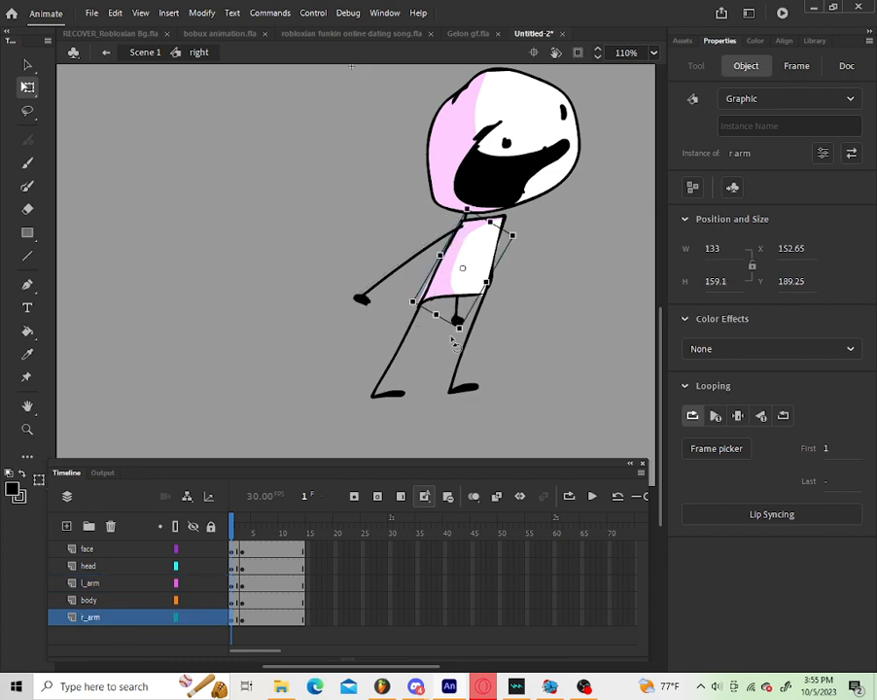
{"action": "left_click_drag", "start_coordinate": [456, 344], "coordinate": [445, 326]}
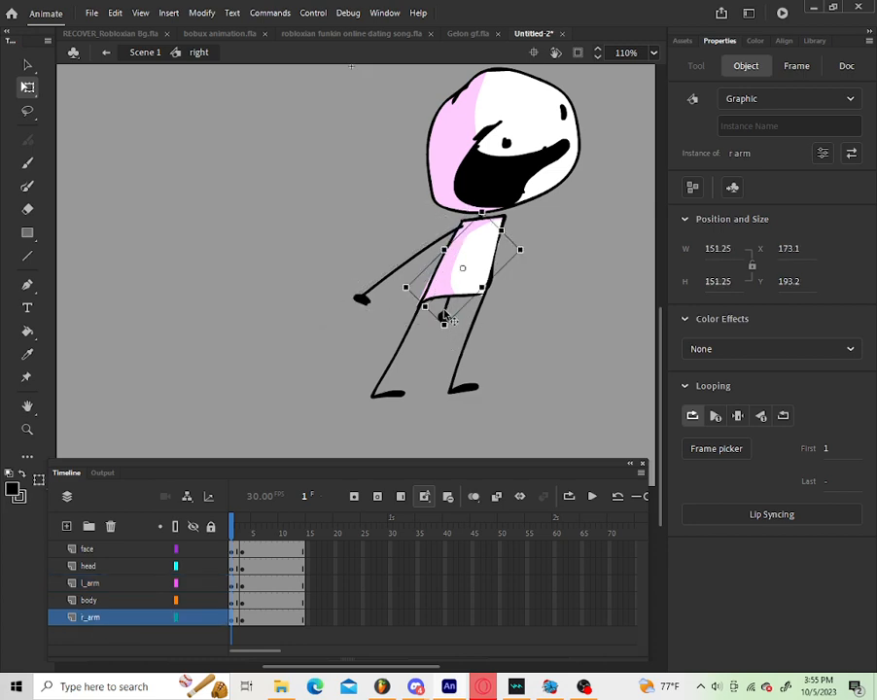
{"action": "left_click", "coordinate": [553, 332]}
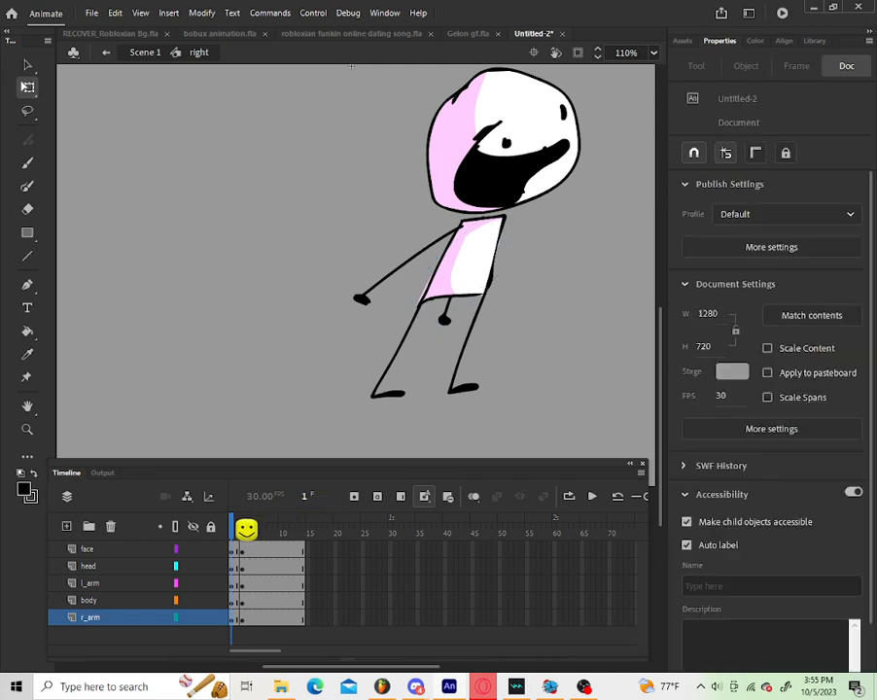
{"action": "left_click_drag", "start_coordinate": [232, 524], "coordinate": [38, 561]}
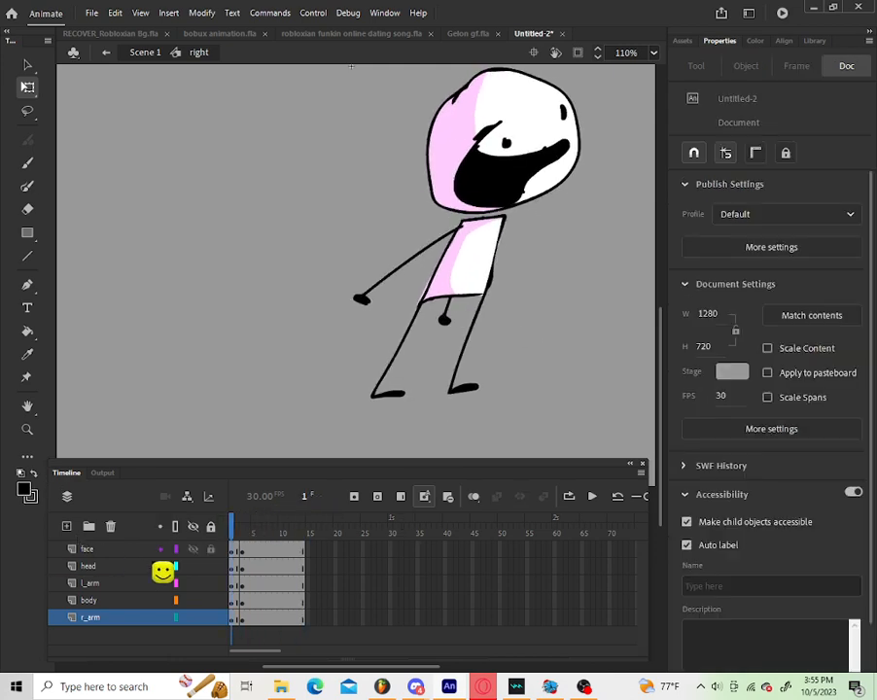
Step: Create classic tweens from frame 1 to the frame 3 keyframes on all five layers of the right symbol
{"action": "left_click_drag", "start_coordinate": [236, 551], "coordinate": [238, 639]}
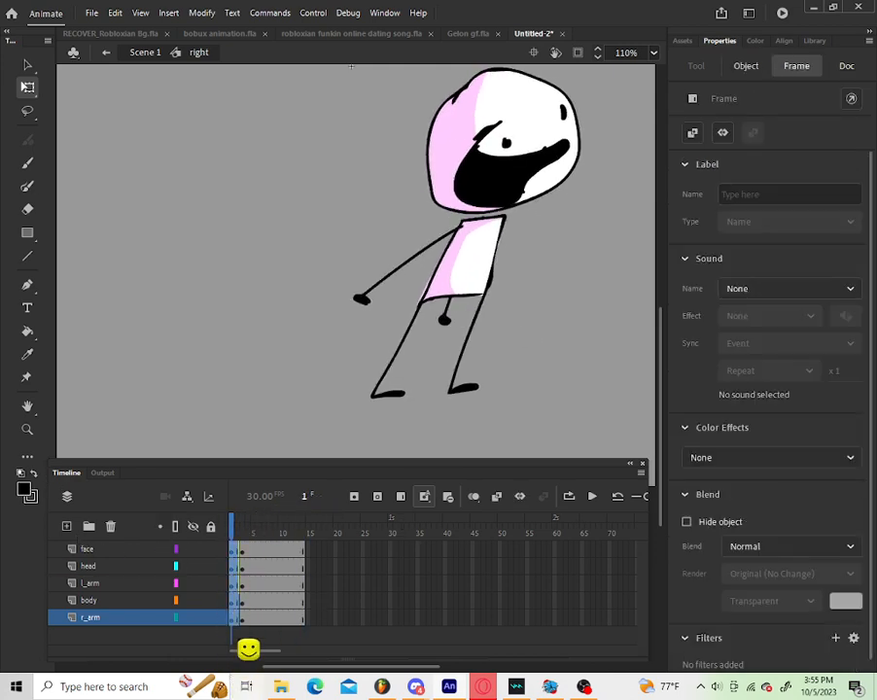
{"action": "right_click", "coordinate": [236, 599]}
{"action": "left_click", "coordinate": [380, 200]}
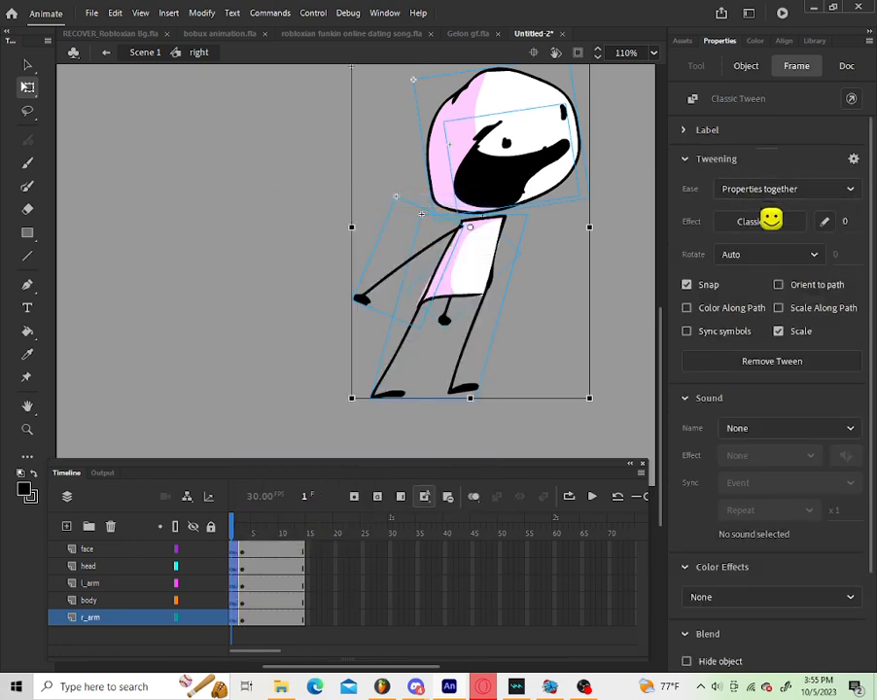
Step: Apply the Ease Out Cubic effect to the right symbol's classic tweens, preview the animation and return to Scene 1
{"action": "left_click", "coordinate": [767, 218]}
{"action": "left_click_drag", "start_coordinate": [507, 263], "coordinate": [582, 303]}
{"action": "left_click", "coordinate": [486, 320]}
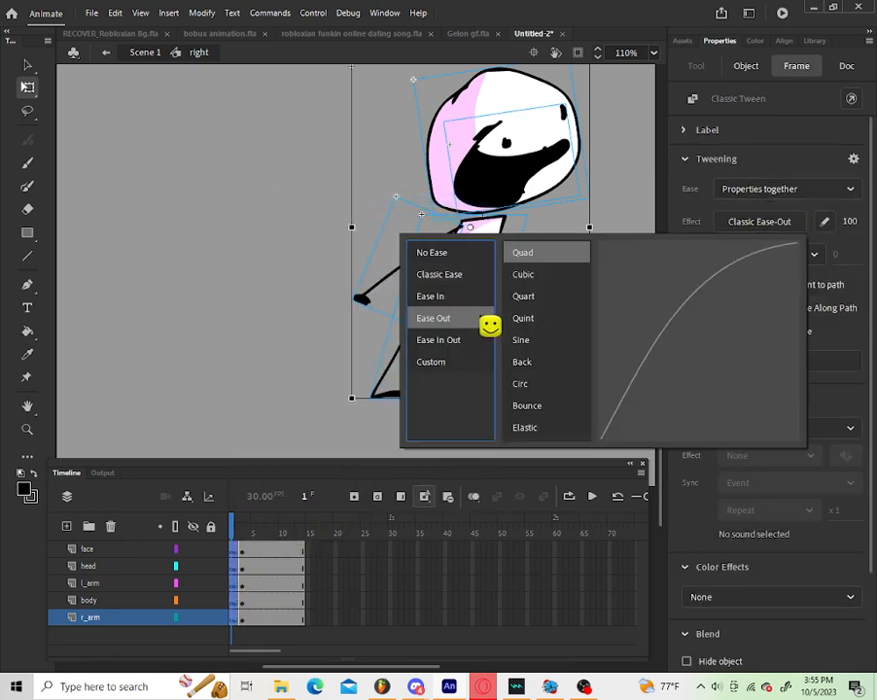
{"action": "left_click", "coordinate": [551, 277]}
{"action": "left_click", "coordinate": [592, 497]}
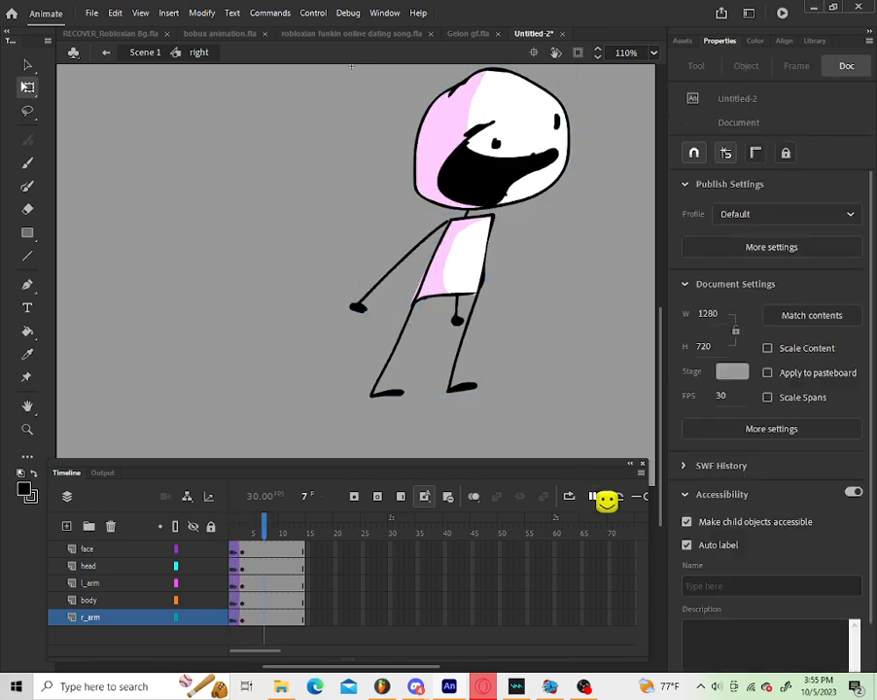
{"action": "double_click", "coordinate": [604, 439]}
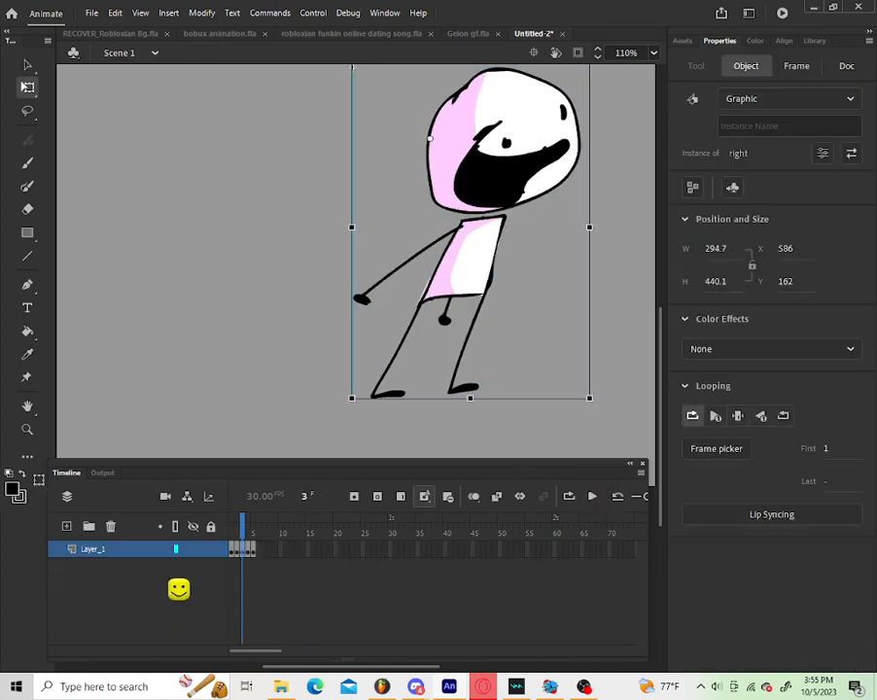
Step: Open the up symbol, extend all five layers to frame 14 and insert keyframes on them at frame 3
{"action": "left_click", "coordinate": [236, 535]}
{"action": "left_click_drag", "start_coordinate": [234, 541], "coordinate": [249, 541]}
{"action": "double_click", "coordinate": [443, 258]}
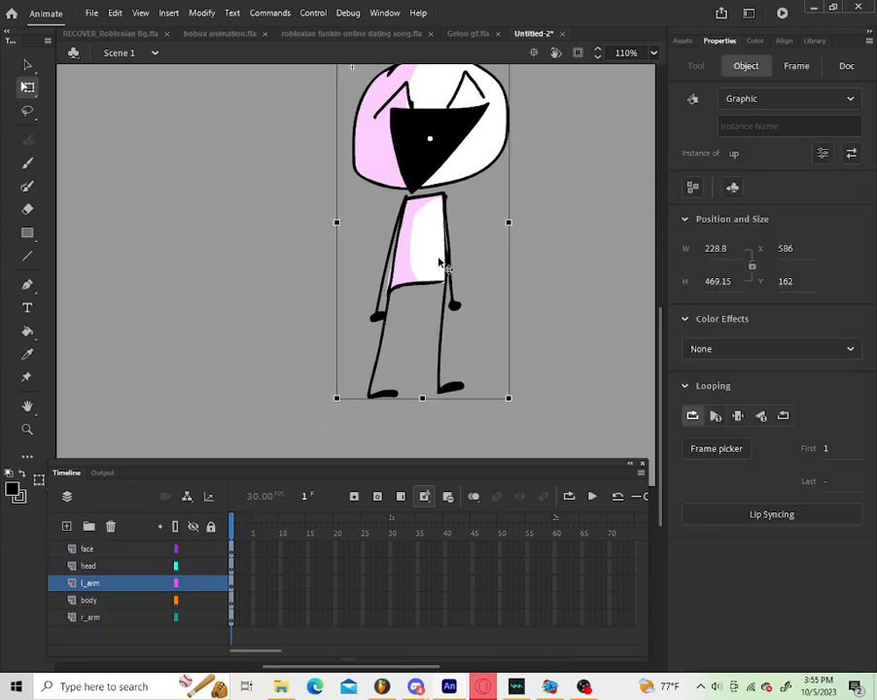
{"action": "left_click_drag", "start_coordinate": [304, 549], "coordinate": [303, 671]}
{"action": "left_click", "coordinate": [395, 496]}
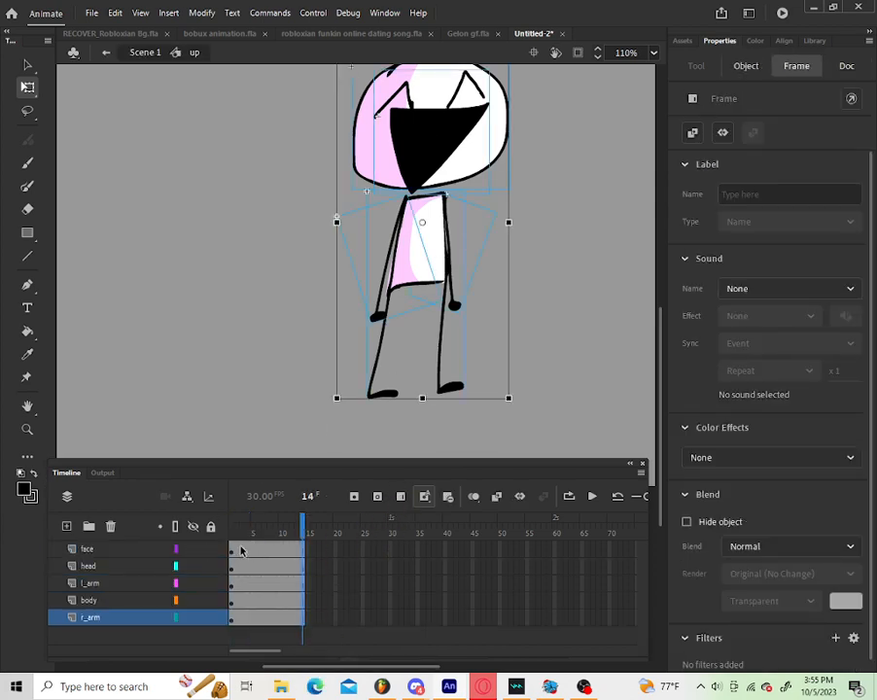
{"action": "left_click_drag", "start_coordinate": [241, 551], "coordinate": [243, 632]}
{"action": "left_click", "coordinate": [353, 497]}
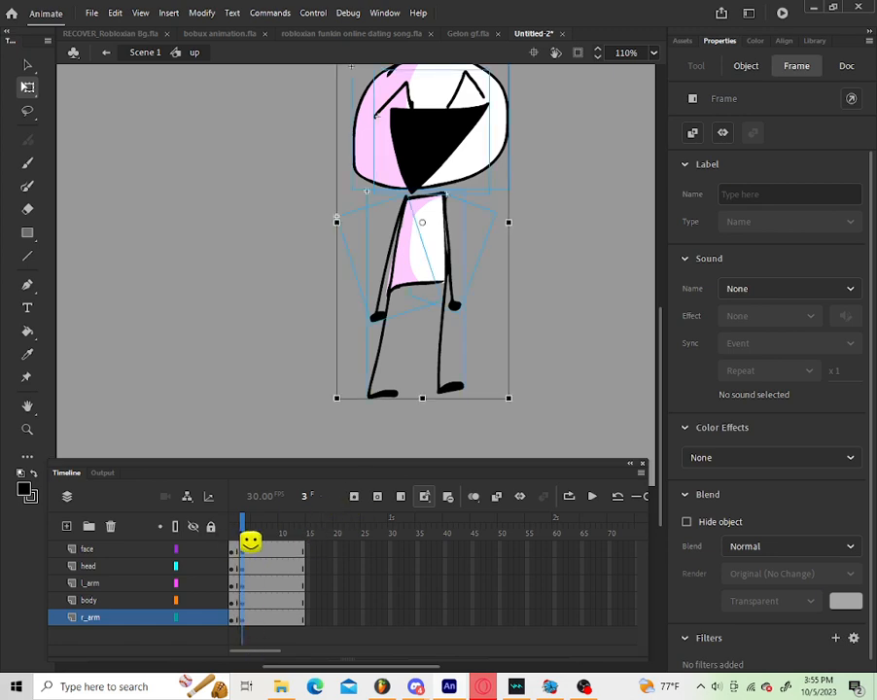
Step: On frame 1 of the up symbol, rotate the head and face together slightly counterclockwise
{"action": "left_click", "coordinate": [231, 525]}
{"action": "scroll", "coordinate": [368, 221], "scroll_direction": "up", "scroll_amount": 3}
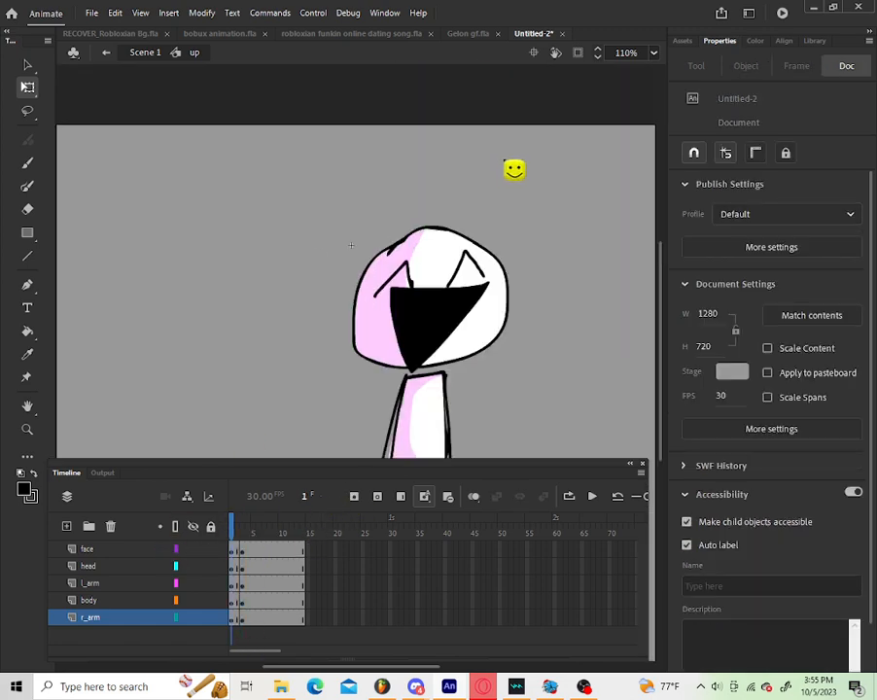
{"action": "left_click", "coordinate": [404, 301]}
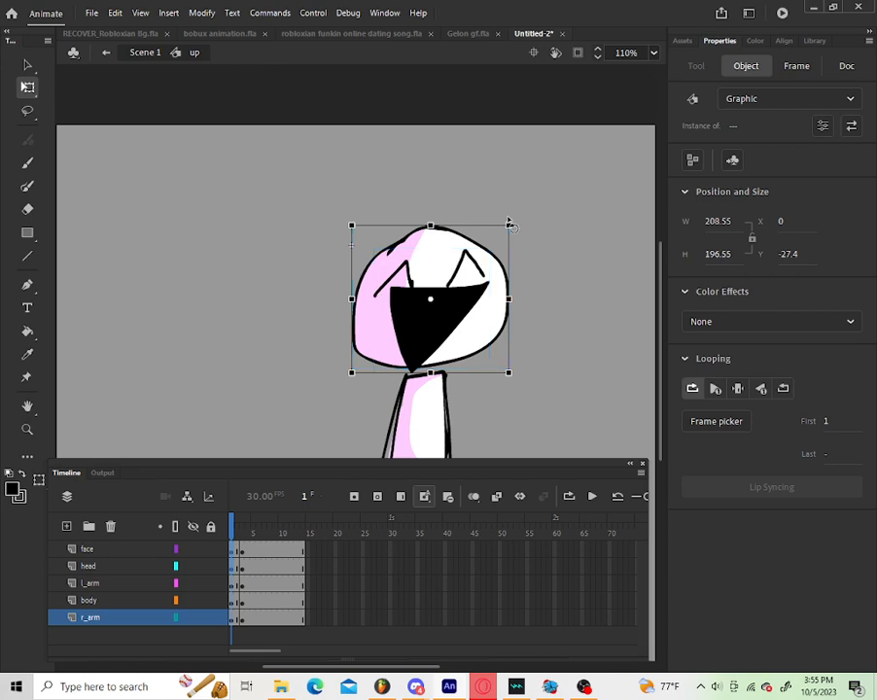
{"action": "left_click_drag", "start_coordinate": [516, 230], "coordinate": [477, 294]}
{"action": "left_click", "coordinate": [544, 311]}
{"action": "scroll", "coordinate": [436, 261], "scroll_direction": "down", "scroll_amount": 3}
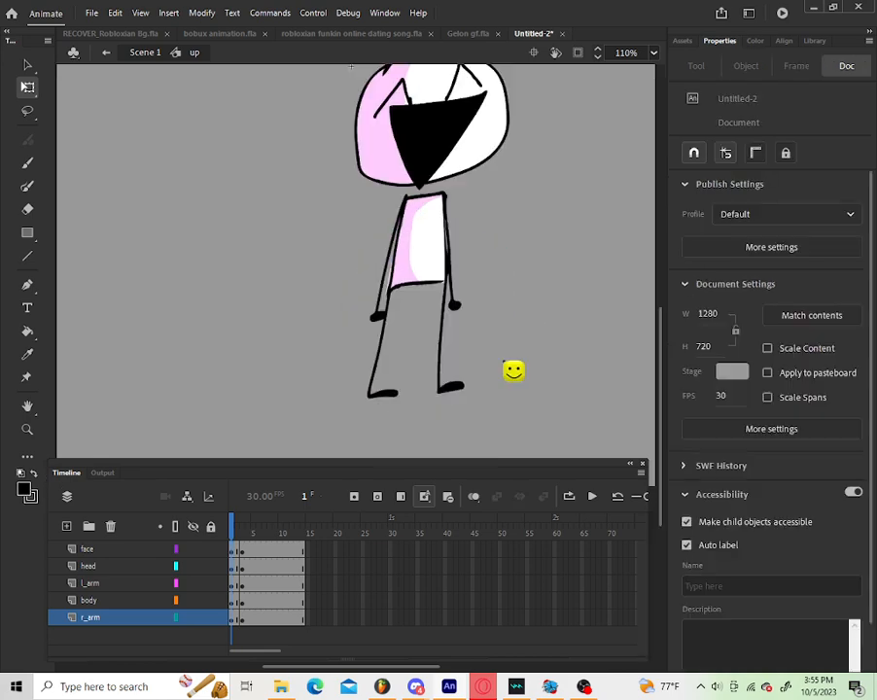
Step: Make the up symbol's body slightly taller and narrower on frame 1
{"action": "left_click", "coordinate": [441, 198]}
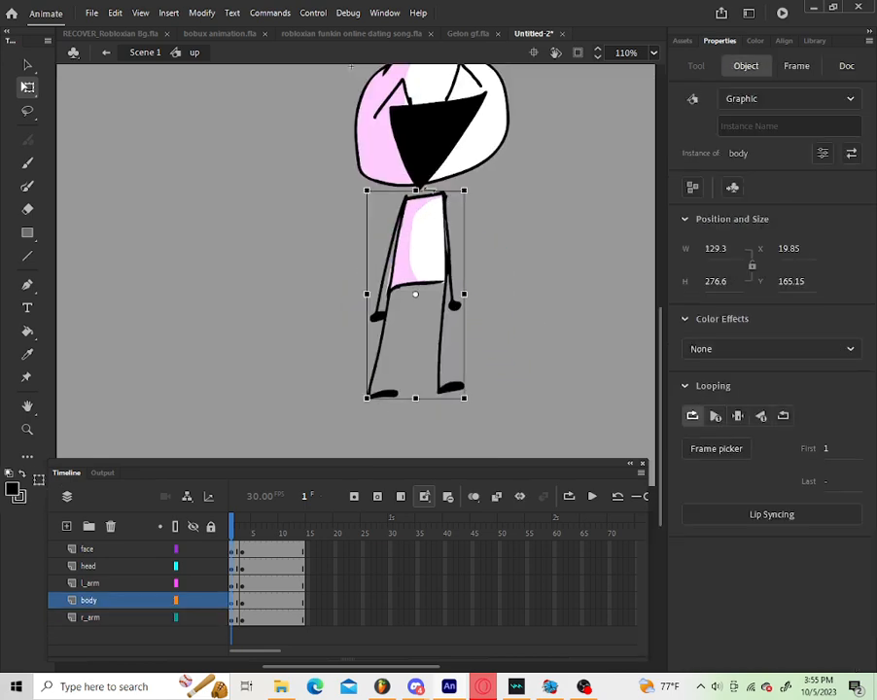
{"action": "left_click", "coordinate": [424, 187]}
{"action": "left_click", "coordinate": [417, 194]}
{"action": "left_click_drag", "start_coordinate": [417, 187], "coordinate": [416, 184]}
Step: Rotate both arms of the up symbol inward on frame 1 so the hands sit closer to the legs
{"action": "left_click_drag", "start_coordinate": [464, 294], "coordinate": [436, 322]}
{"action": "left_click", "coordinate": [464, 319]}
{"action": "left_click", "coordinate": [372, 314]}
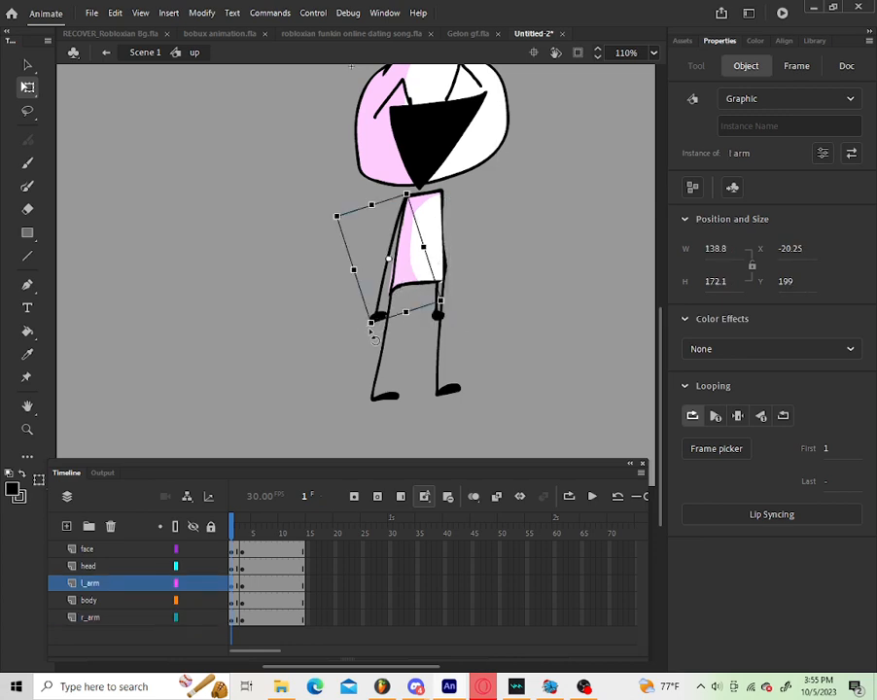
{"action": "left_click_drag", "start_coordinate": [373, 336], "coordinate": [398, 325]}
{"action": "left_click", "coordinate": [563, 343]}
{"action": "left_click_drag", "start_coordinate": [236, 528], "coordinate": [143, 510]}
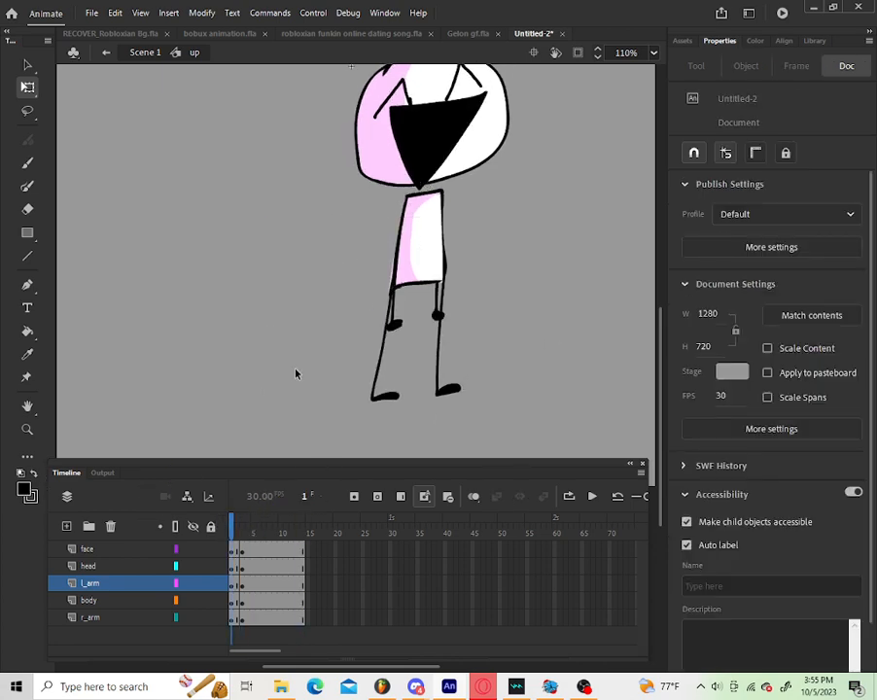
Step: Move all parts of the up symbol slightly upward on frame 1, then play the animation and return to Scene 1
{"action": "left_click", "coordinate": [450, 255]}
{"action": "left_click_drag", "start_coordinate": [435, 250], "coordinate": [435, 243]}
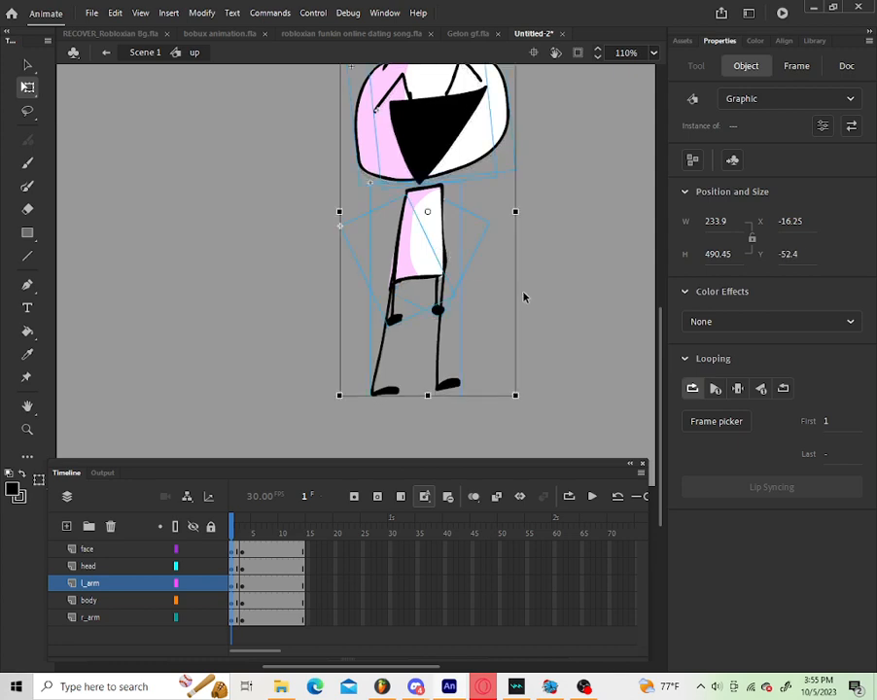
{"action": "left_click", "coordinate": [525, 293]}
{"action": "left_click", "coordinate": [236, 525]}
{"action": "mouse_move", "coordinate": [242, 525]}
{"action": "left_mouse_down"}
{"action": "mouse_move", "coordinate": [297, 523]}
{"action": "mouse_move", "coordinate": [232, 517]}
{"action": "left_mouse_up"}
{"action": "left_click", "coordinate": [595, 498]}
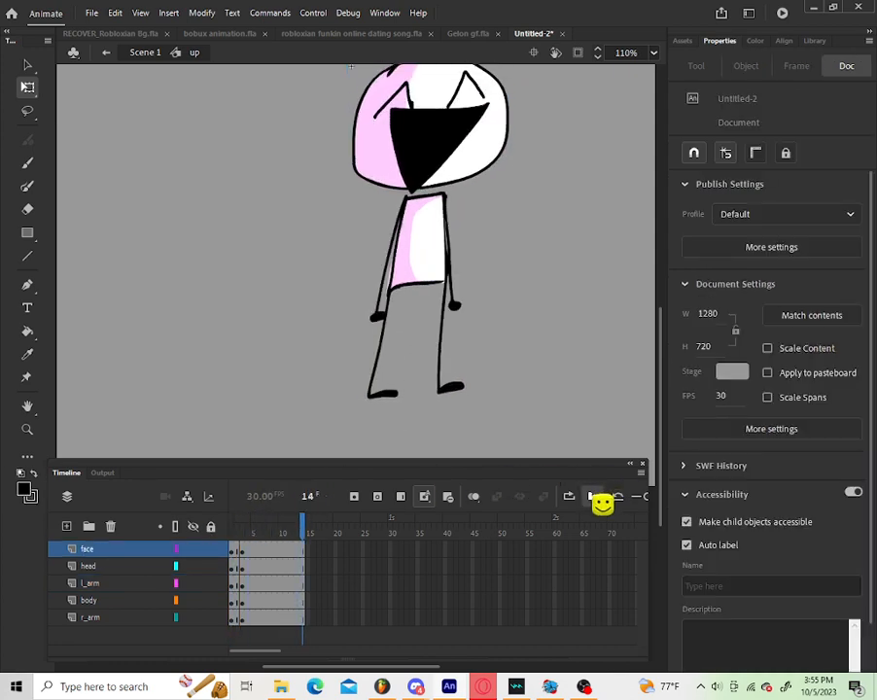
{"action": "double_click", "coordinate": [582, 401]}
Step: Open the down symbol from frame 5, extend all five layers to frame 14 and insert keyframes at frame 3
{"action": "left_click_drag", "start_coordinate": [250, 547], "coordinate": [254, 540]}
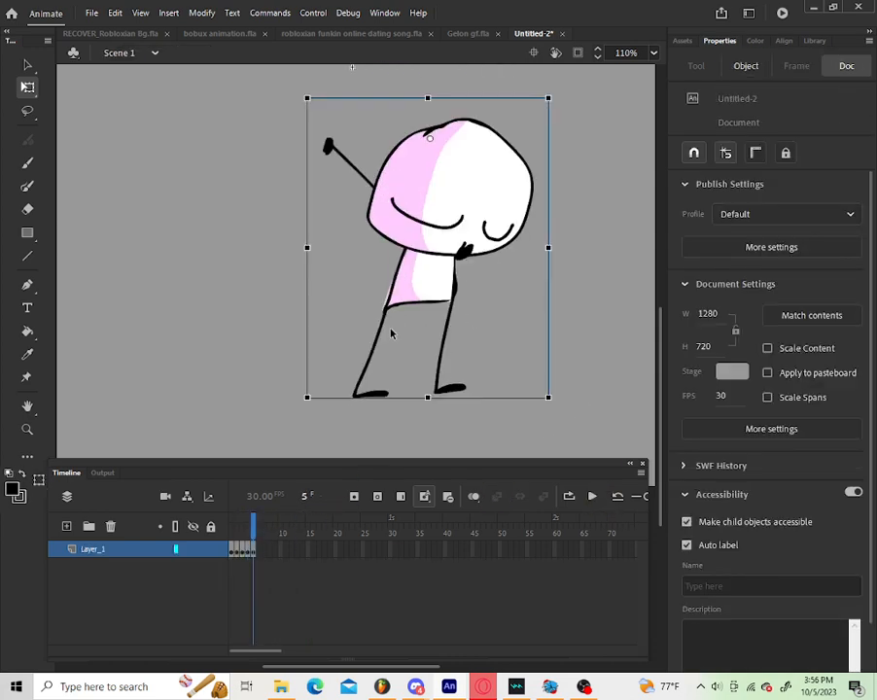
{"action": "double_click", "coordinate": [410, 291]}
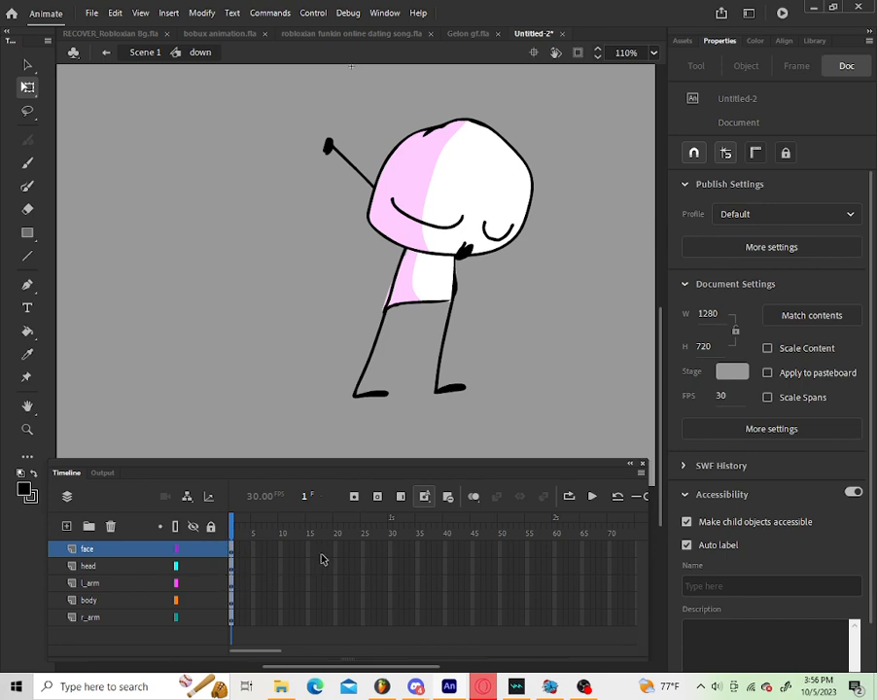
{"action": "left_click_drag", "start_coordinate": [305, 555], "coordinate": [286, 618]}
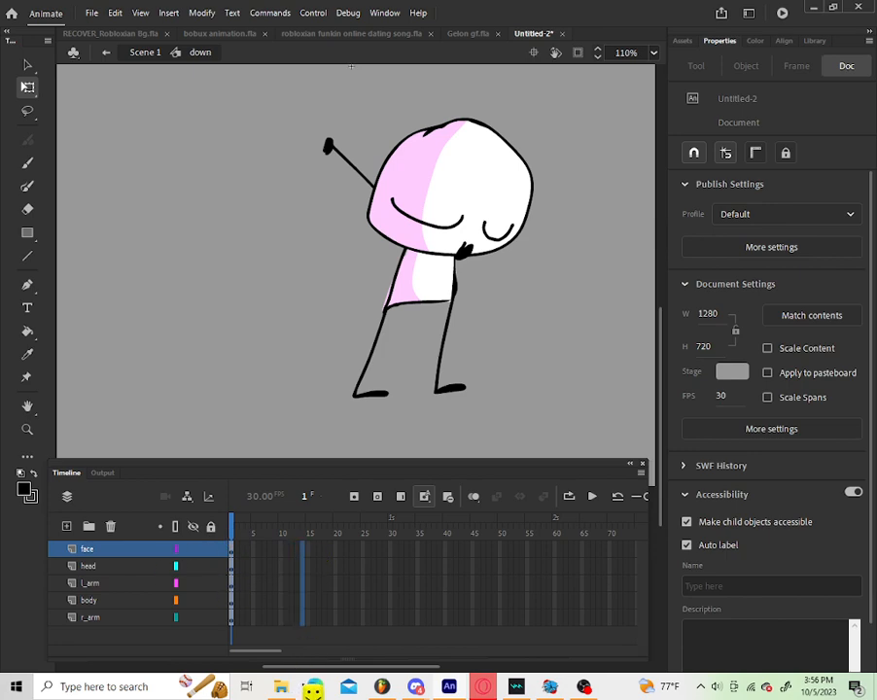
{"action": "left_click", "coordinate": [402, 497]}
{"action": "left_click_drag", "start_coordinate": [247, 534], "coordinate": [241, 659]}
{"action": "left_click", "coordinate": [354, 497]}
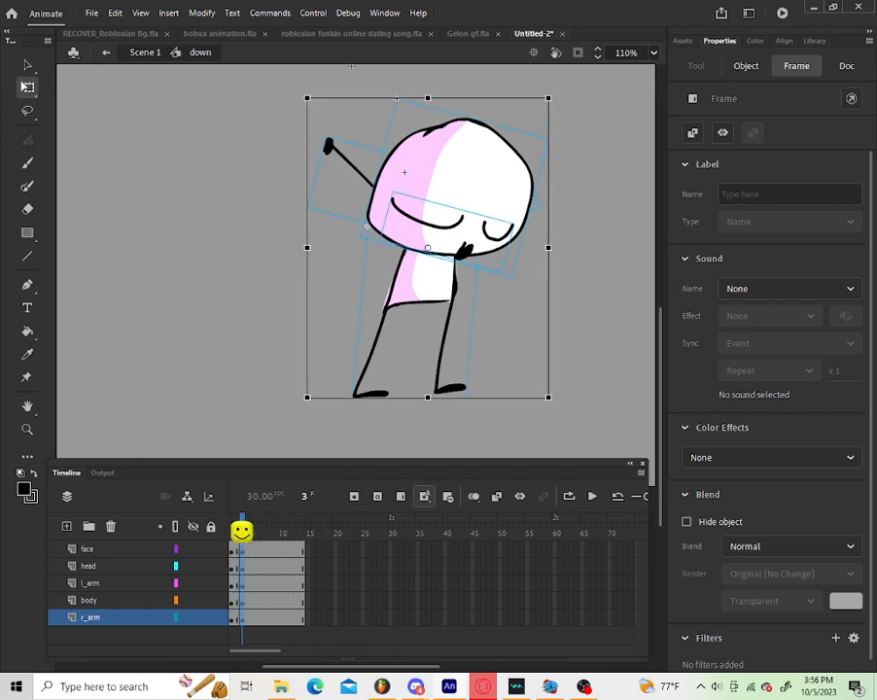
Step: On frame 1 of the down symbol, squash the body so it is slightly shorter and wider
{"action": "left_click_drag", "start_coordinate": [240, 527], "coordinate": [187, 525]}
{"action": "left_click", "coordinate": [188, 301]}
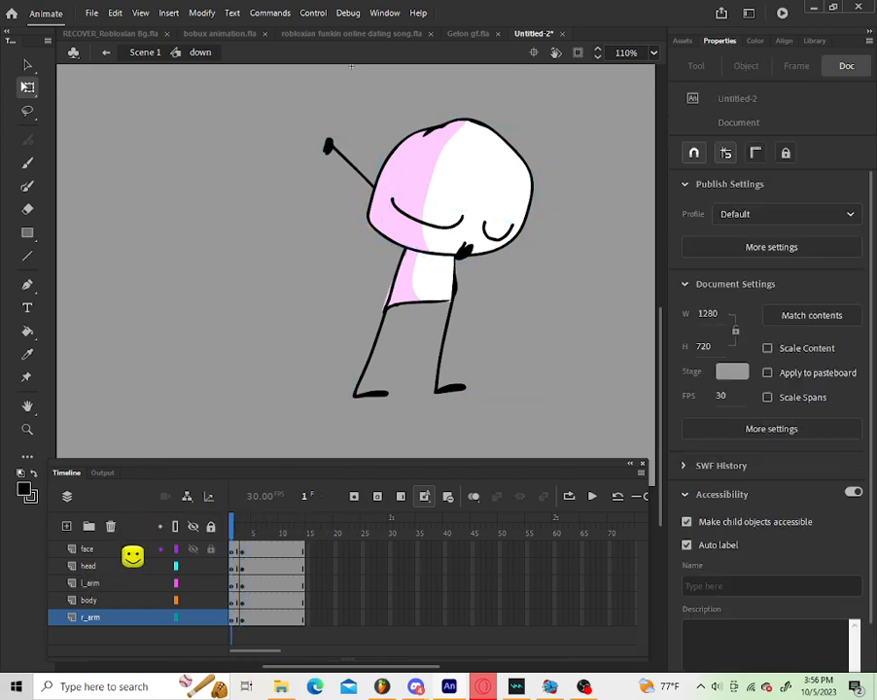
{"action": "left_click", "coordinate": [117, 551]}
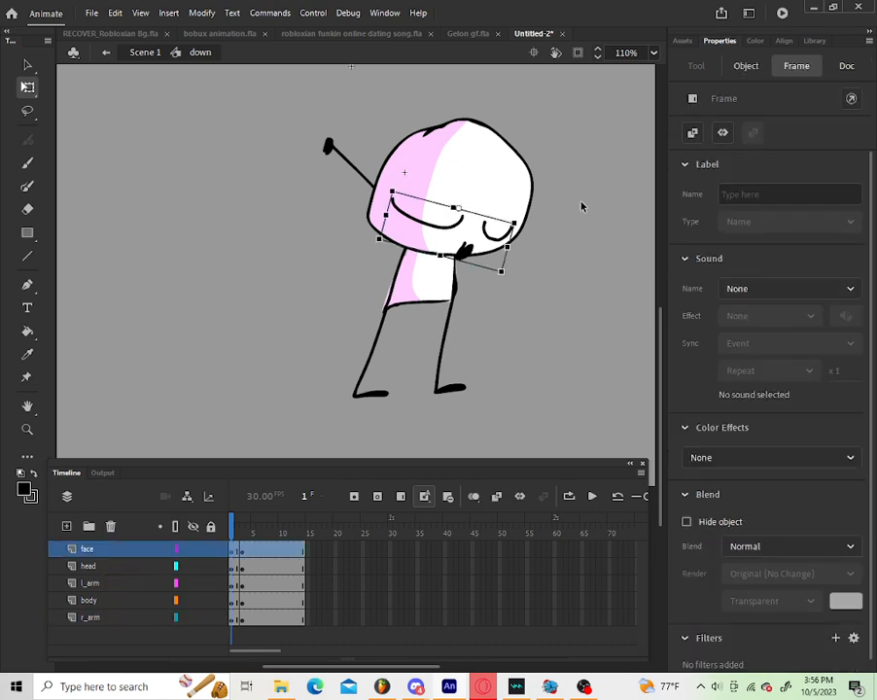
{"action": "left_click", "coordinate": [114, 601]}
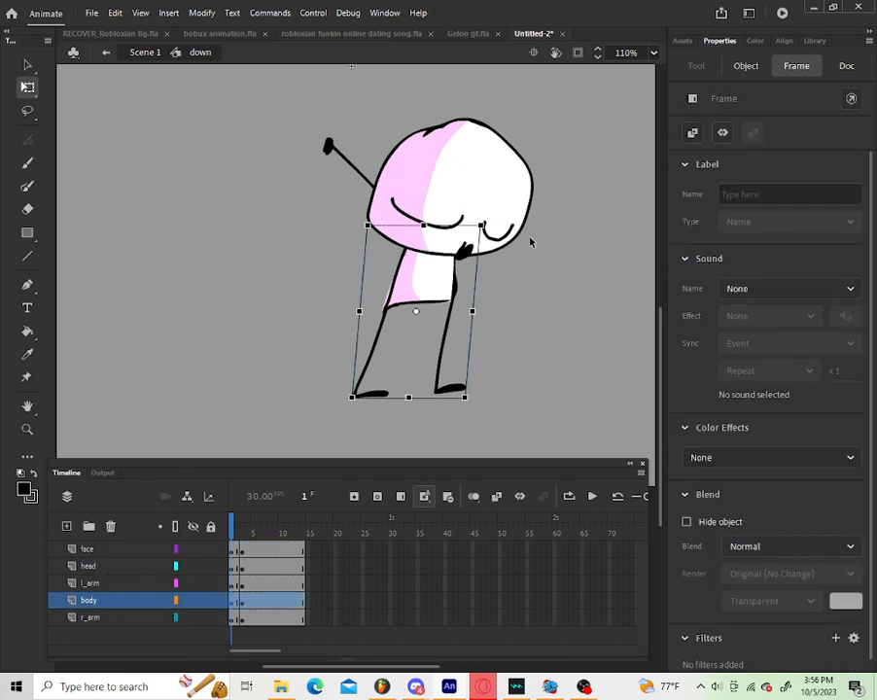
{"action": "left_click_drag", "start_coordinate": [462, 229], "coordinate": [492, 233]}
{"action": "left_click", "coordinate": [545, 311]}
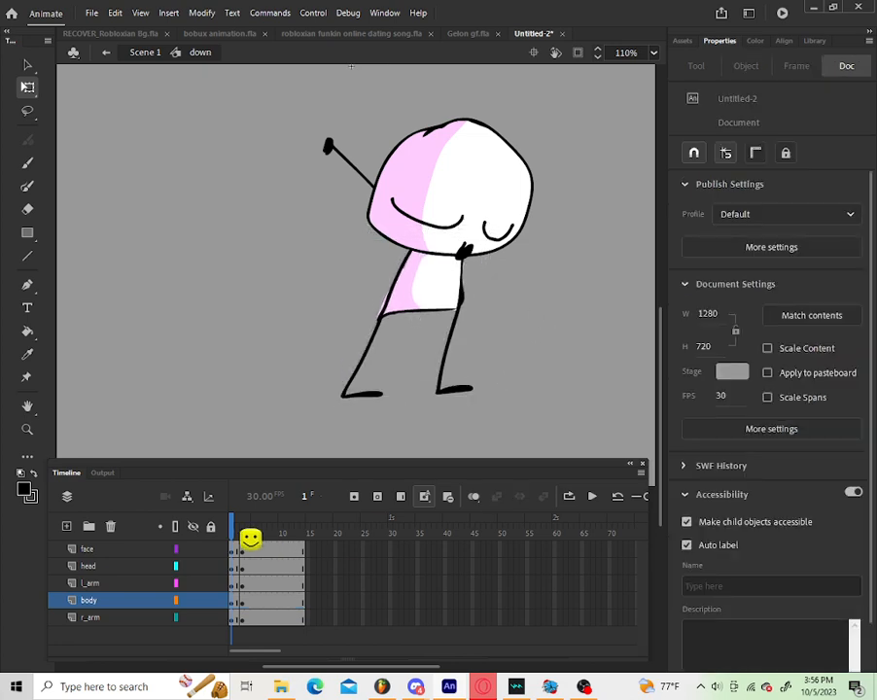
{"action": "left_click", "coordinate": [247, 533]}
{"action": "left_click_drag", "start_coordinate": [247, 533], "coordinate": [215, 537]}
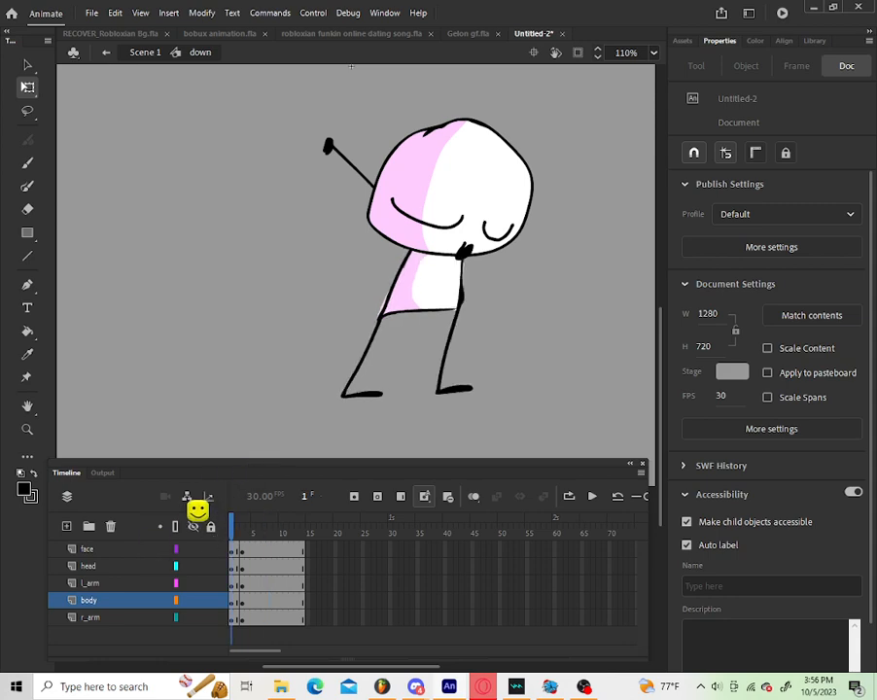
{"action": "left_click", "coordinate": [120, 565]}
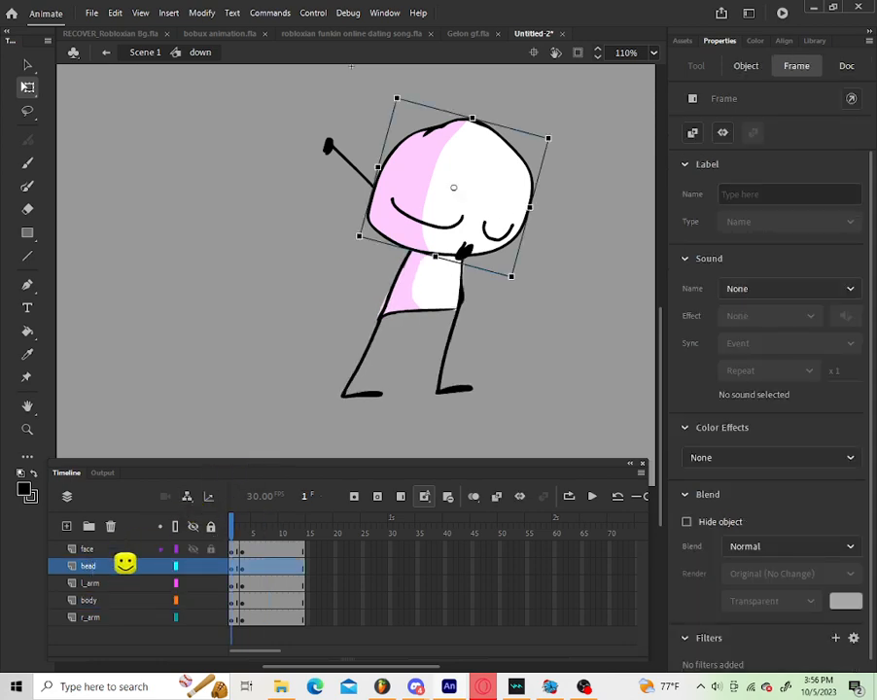
{"action": "left_click", "coordinate": [176, 427]}
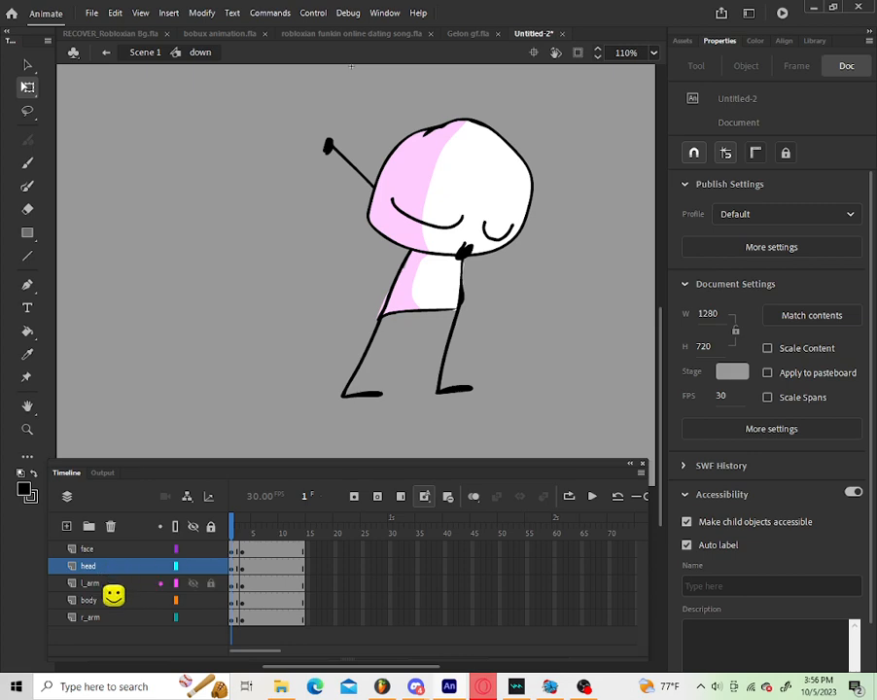
{"action": "left_click", "coordinate": [121, 548], "text": "ctrl"}
{"action": "left_click", "coordinate": [113, 582], "text": "ctrl"}
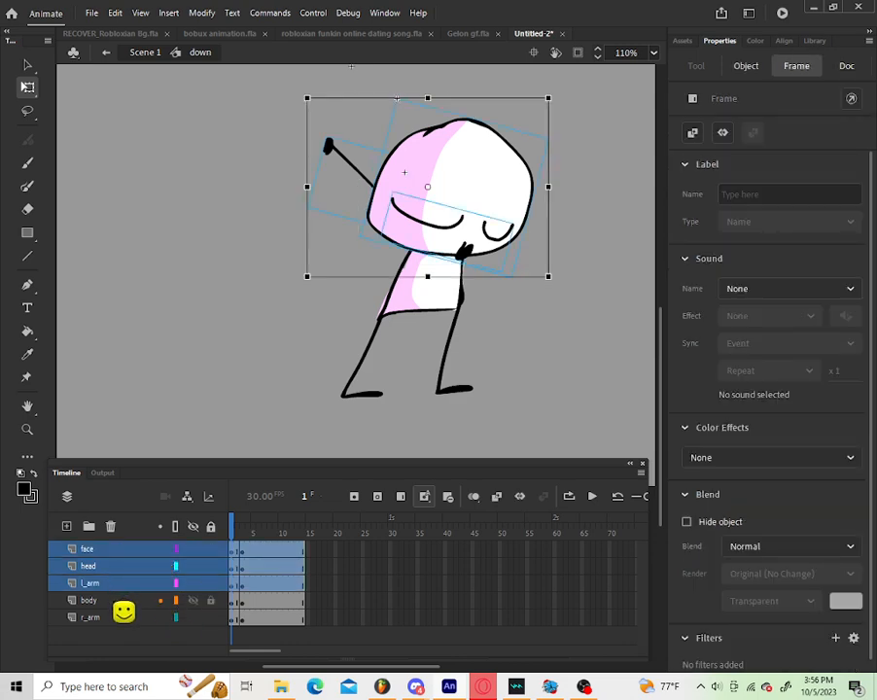
{"action": "left_click", "coordinate": [123, 614], "text": "shift"}
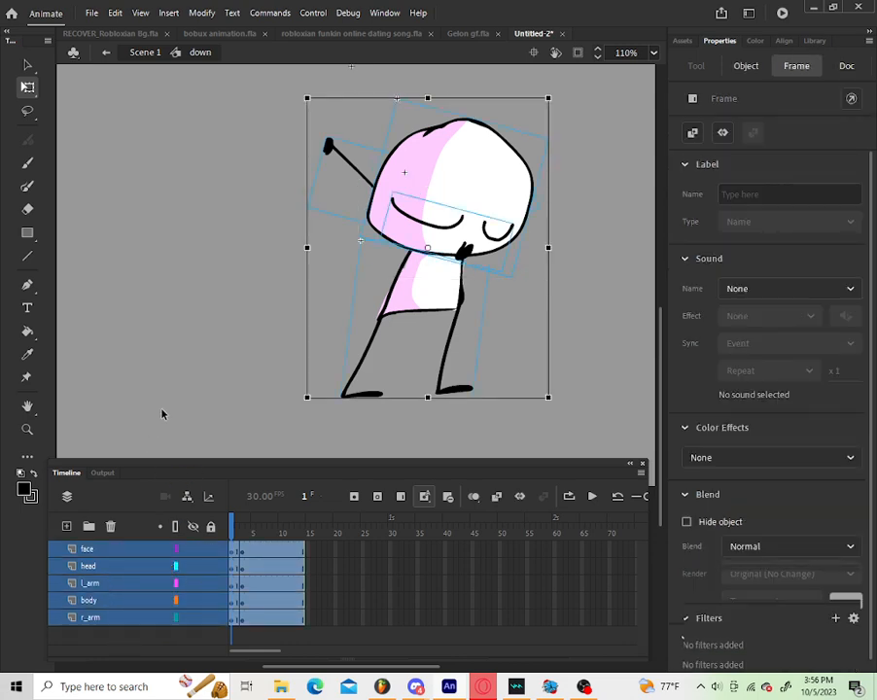
{"action": "left_click", "coordinate": [161, 414]}
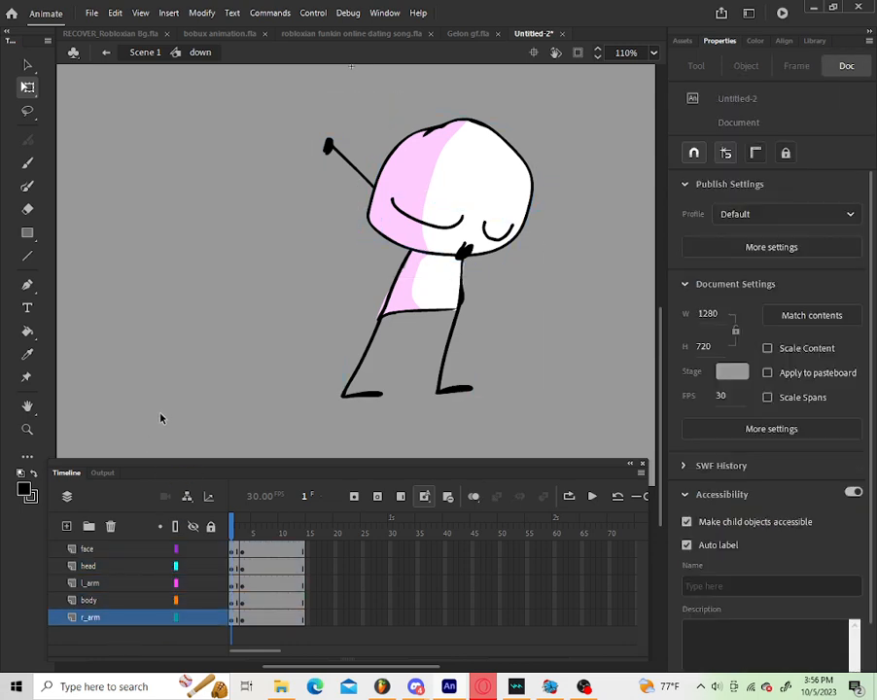
Step: On frame 1 of the down symbol, rotate the head and face together clockwise and tilt the raised l_arm clockwise
{"action": "left_click", "coordinate": [113, 569]}
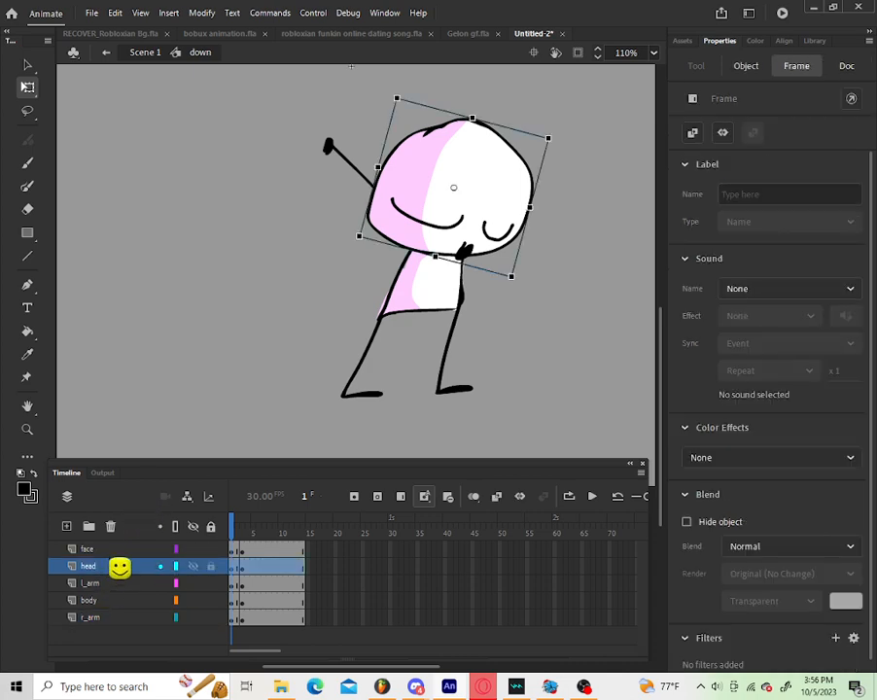
{"action": "left_click", "coordinate": [129, 549], "text": "shift"}
{"action": "left_click_drag", "start_coordinate": [557, 101], "coordinate": [624, 216]}
{"action": "left_click", "coordinate": [623, 215]}
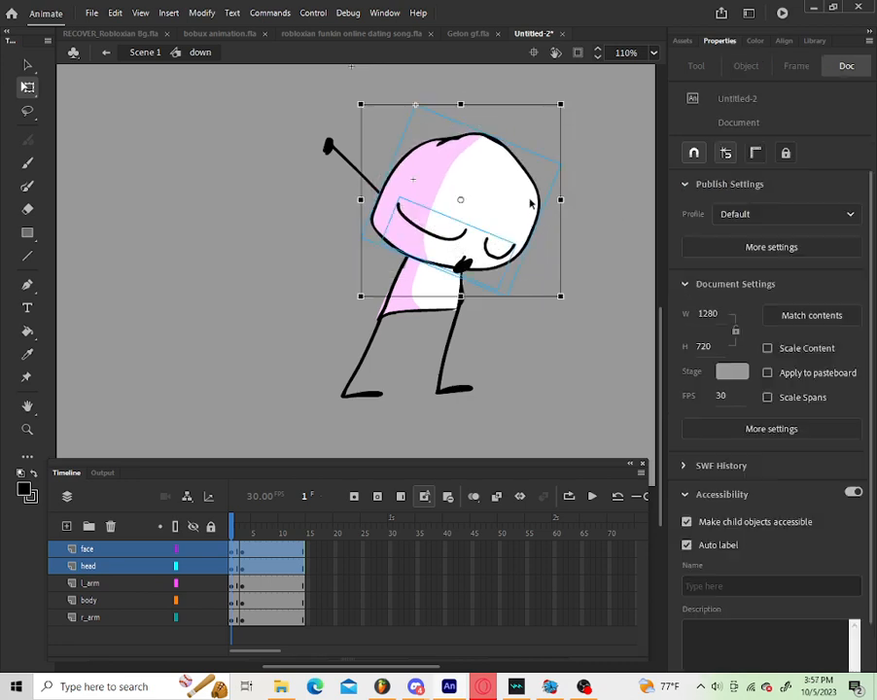
{"action": "left_click", "coordinate": [349, 132]}
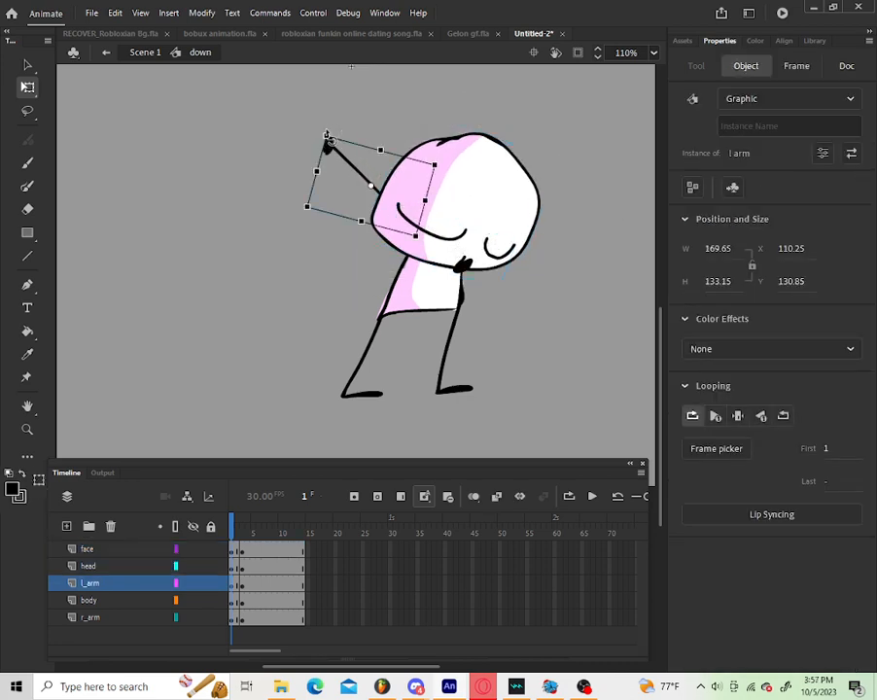
{"action": "left_click_drag", "start_coordinate": [330, 141], "coordinate": [340, 133]}
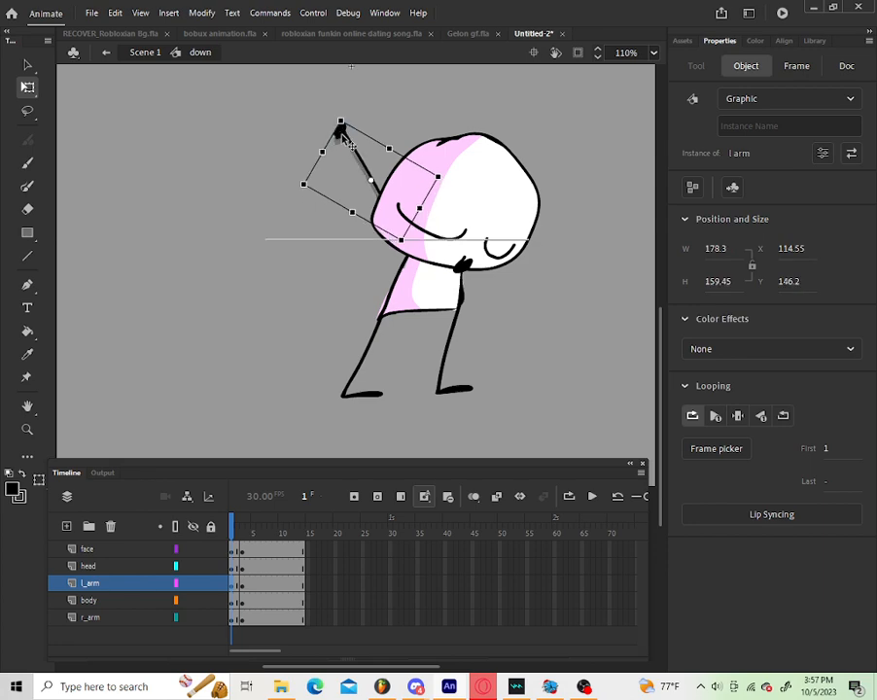
Step: On frame 1 of the down symbol, rotate the r_arm counterclockwise and nudge it upward with the head layer temporarily hidden
{"action": "left_click", "coordinate": [113, 619]}
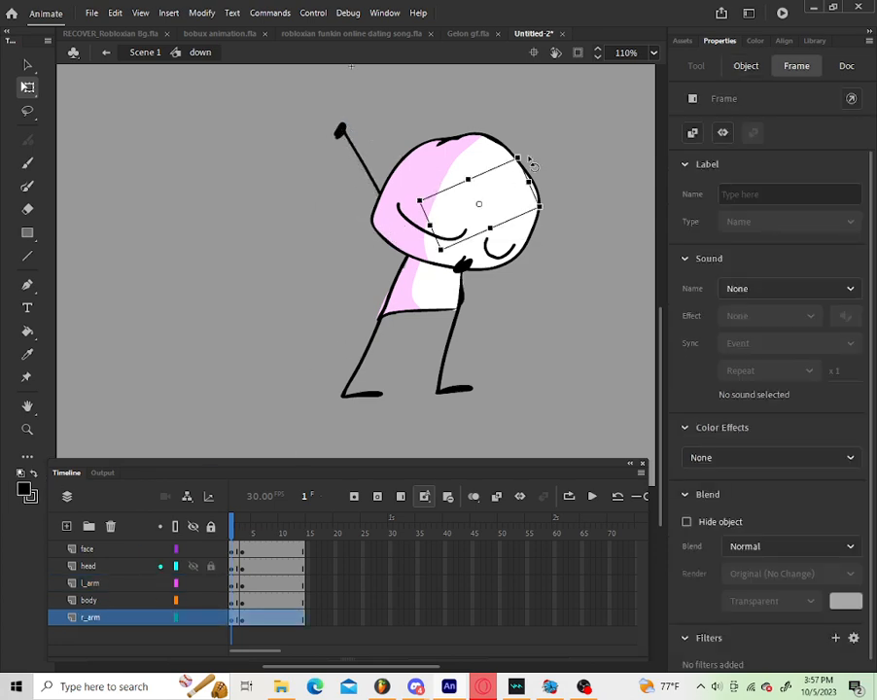
{"action": "left_click_drag", "start_coordinate": [533, 166], "coordinate": [516, 146]}
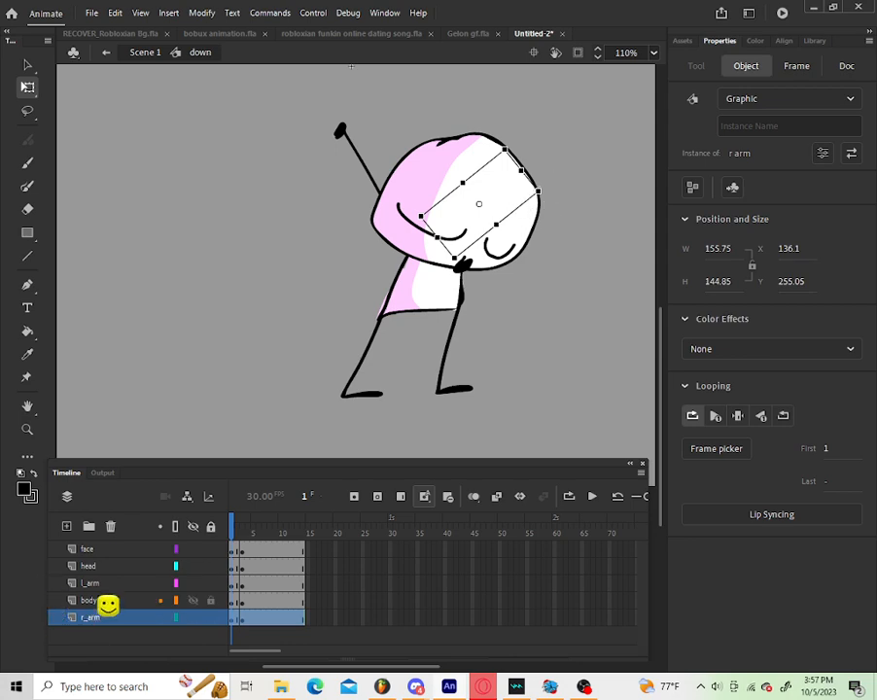
{"action": "left_click", "coordinate": [195, 566]}
{"action": "left_click", "coordinate": [194, 566]}
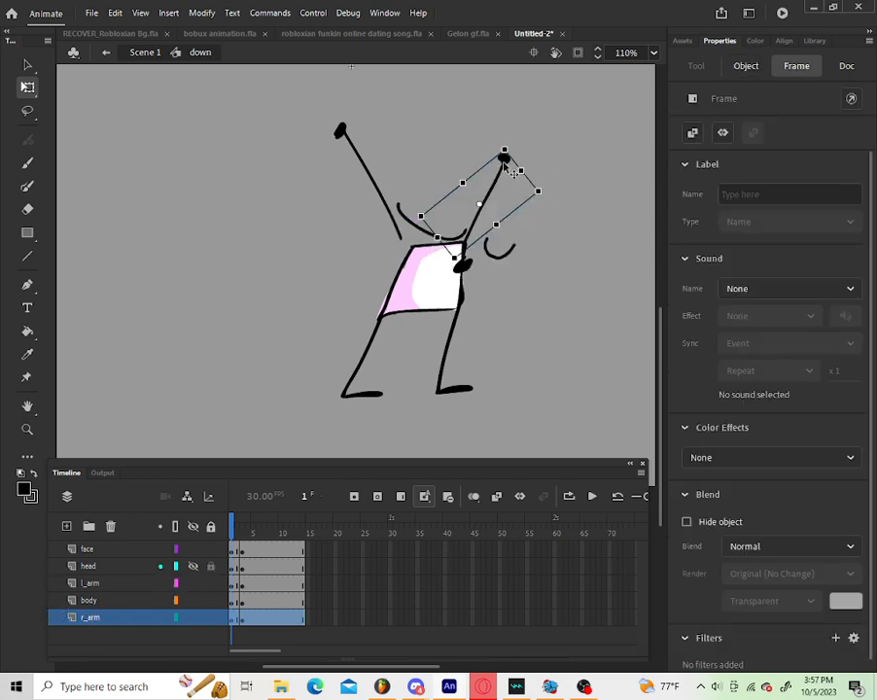
{"action": "left_click_drag", "start_coordinate": [505, 162], "coordinate": [506, 155]}
{"action": "left_click", "coordinate": [545, 150]}
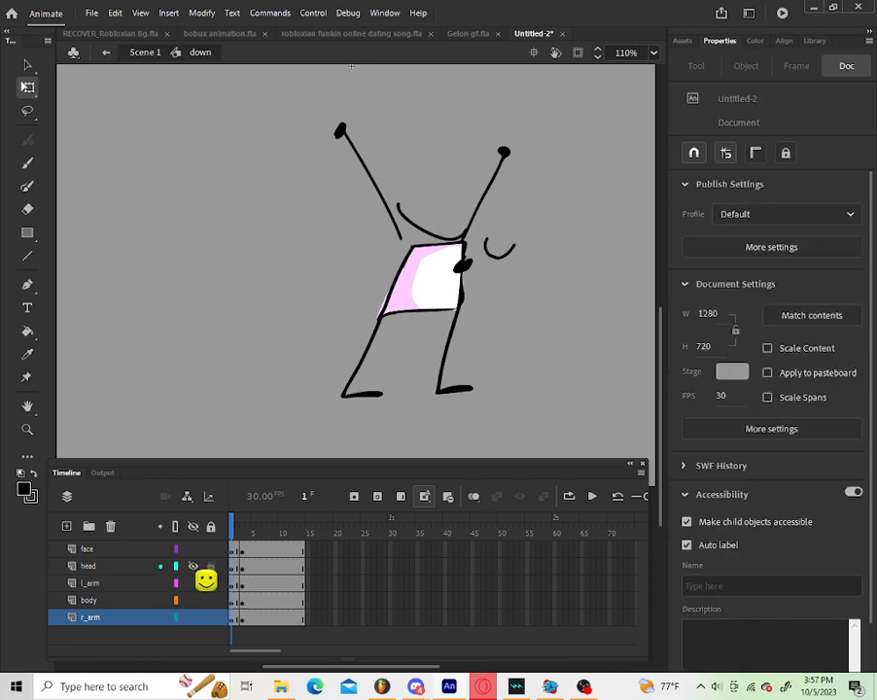
{"action": "left_click", "coordinate": [194, 566]}
{"action": "left_click_drag", "start_coordinate": [242, 528], "coordinate": [306, 548]}
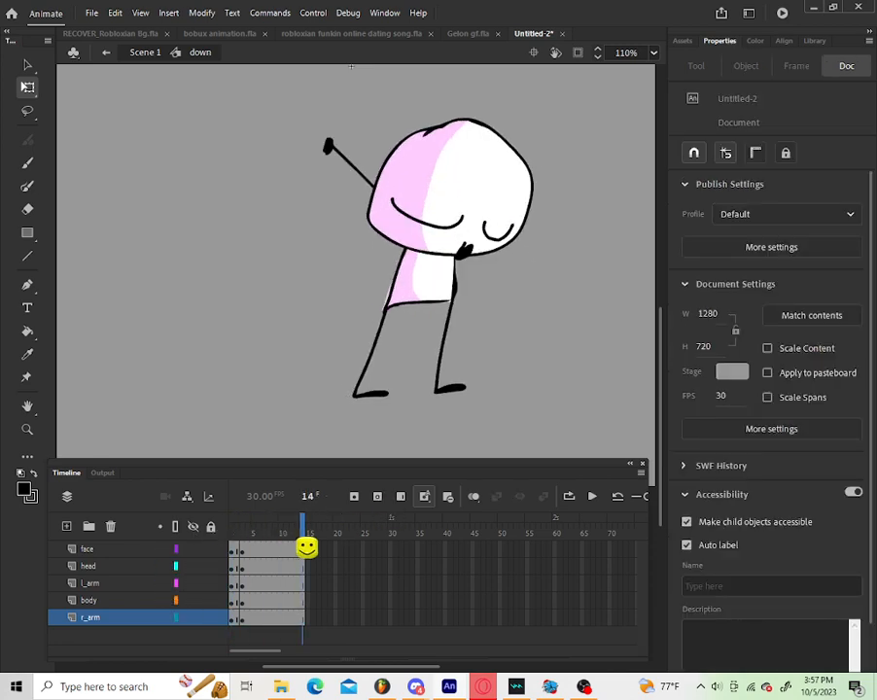
Step: Create classic tweens from frame 1 to frame 3 on all layers of the down symbol with a Cubic Ease Out effect
{"action": "left_click", "coordinate": [235, 617]}
{"action": "right_click", "coordinate": [236, 618]}
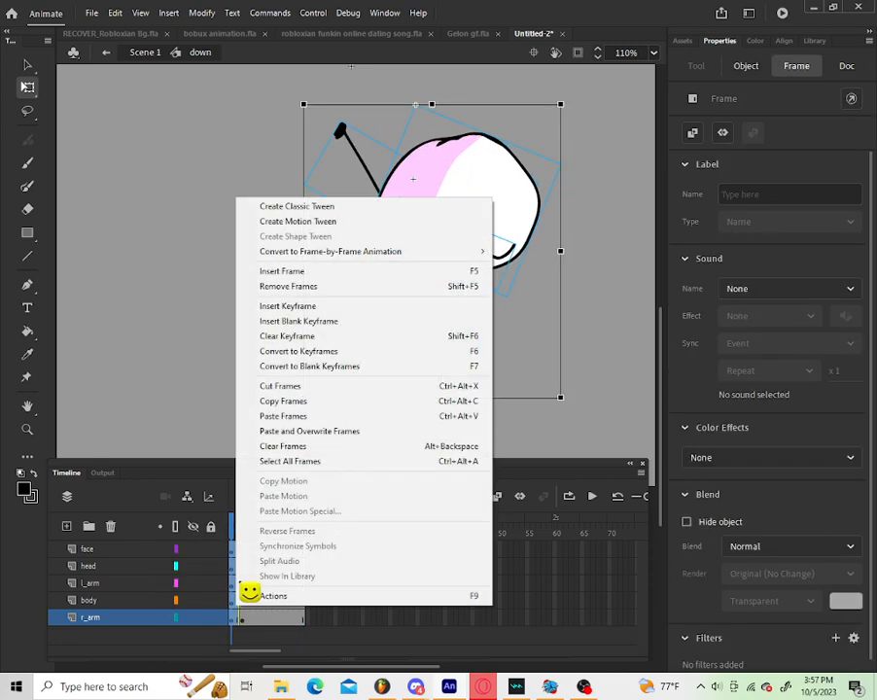
{"action": "left_click", "coordinate": [331, 208]}
{"action": "left_click", "coordinate": [748, 222]}
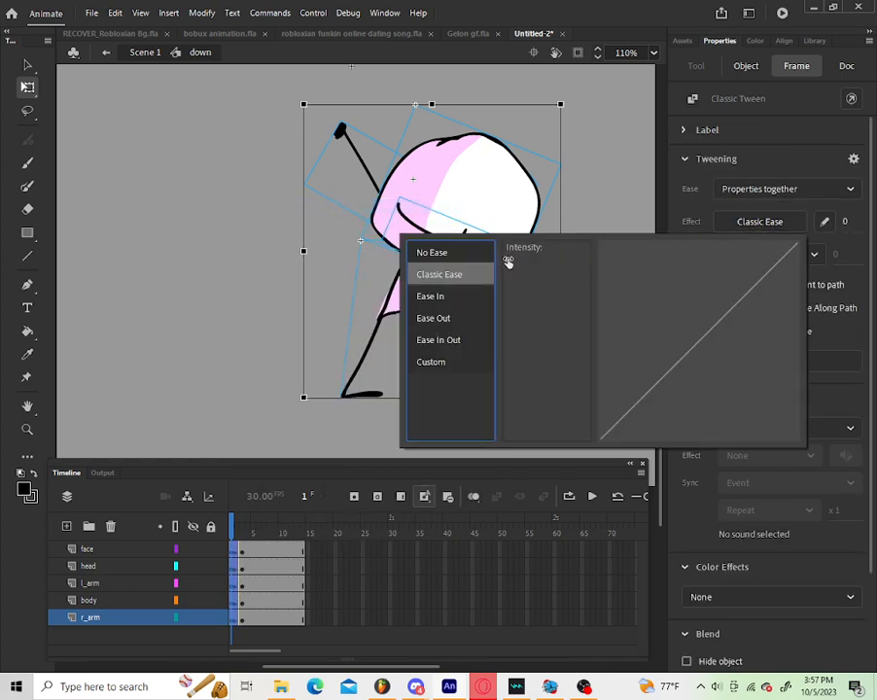
{"action": "left_click_drag", "start_coordinate": [504, 261], "coordinate": [778, 236]}
{"action": "left_click", "coordinate": [434, 318]}
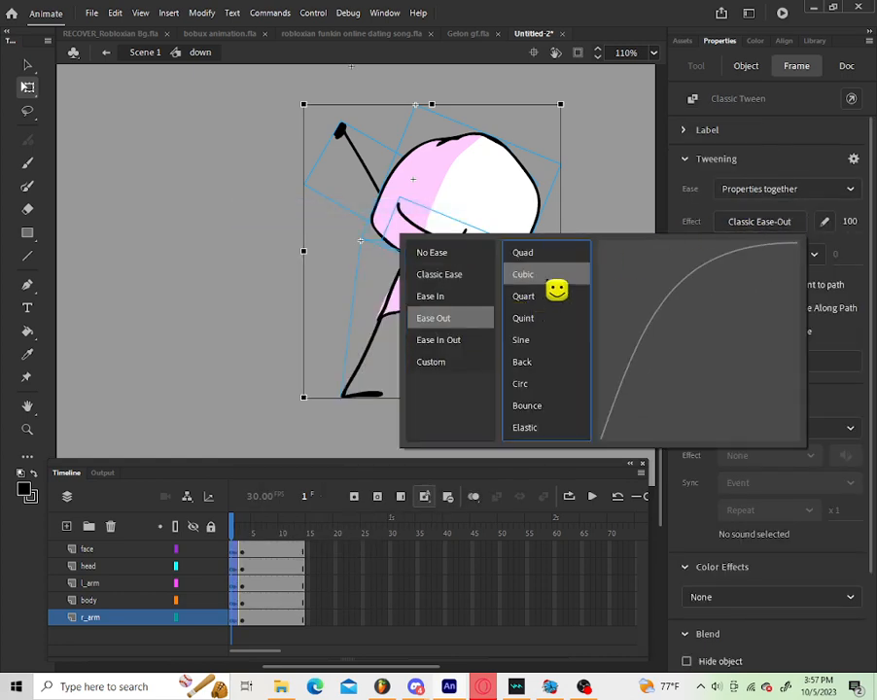
{"action": "double_click", "coordinate": [544, 276]}
Step: Play the down symbol's animation and return to Scene 1
{"action": "left_click_drag", "start_coordinate": [258, 530], "coordinate": [115, 560]}
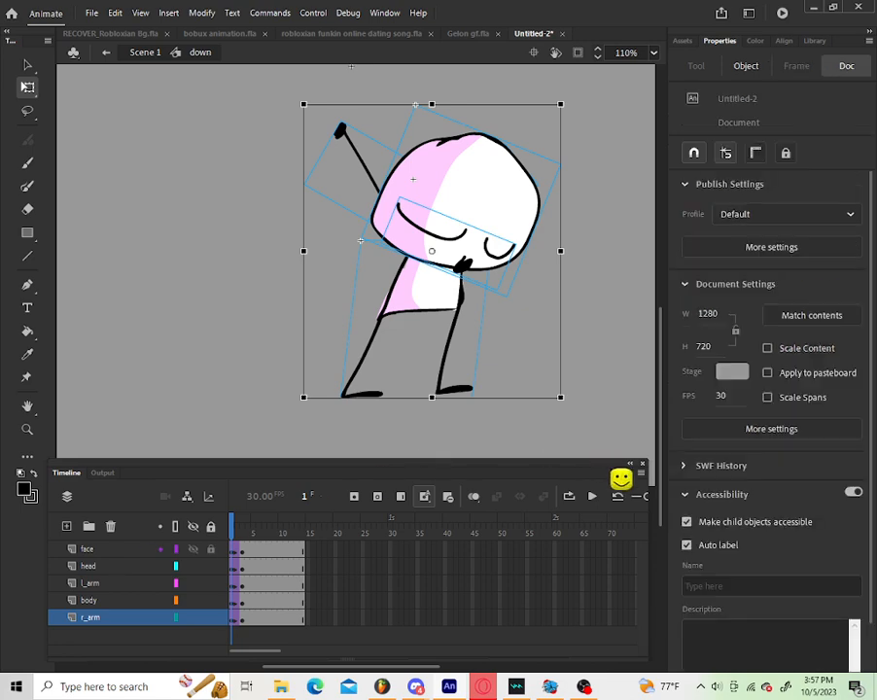
{"action": "left_click", "coordinate": [592, 496]}
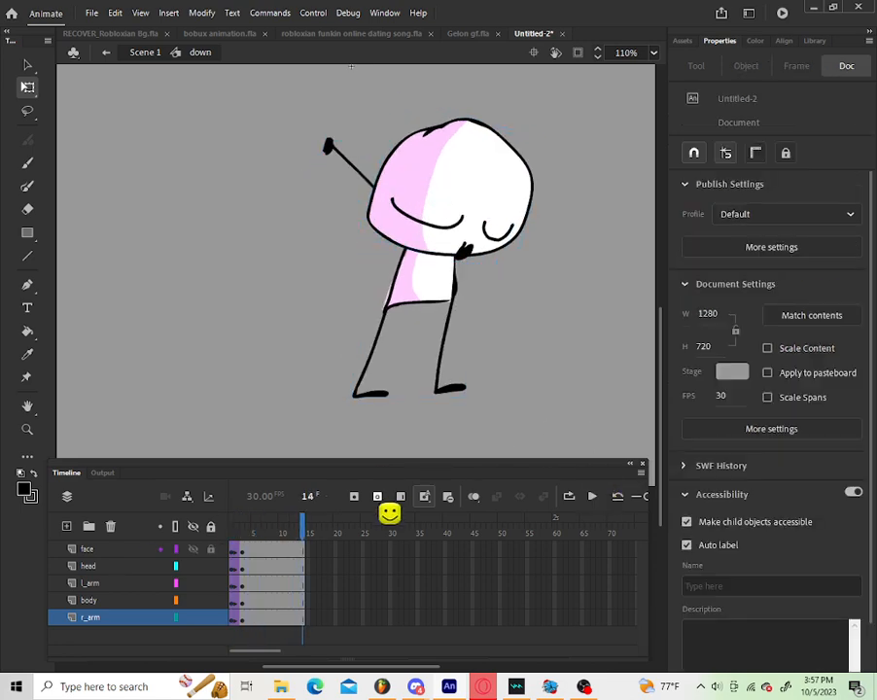
{"action": "double_click", "coordinate": [524, 393]}
{"action": "left_click_drag", "start_coordinate": [298, 530], "coordinate": [311, 498]}
Step: Save the document under the file name "test guy"
{"action": "left_click", "coordinate": [91, 12]}
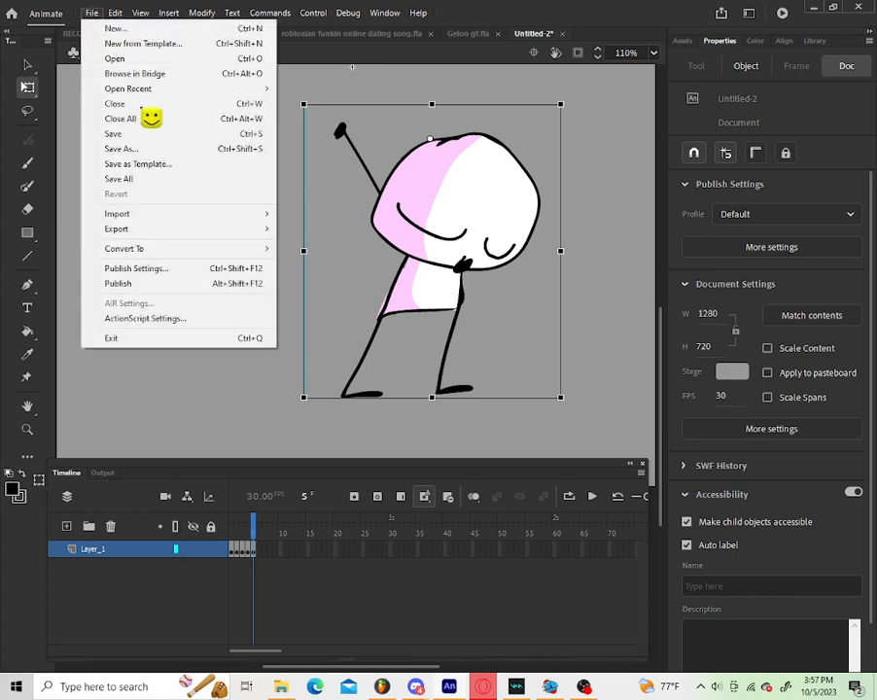
{"action": "left_click", "coordinate": [161, 155]}
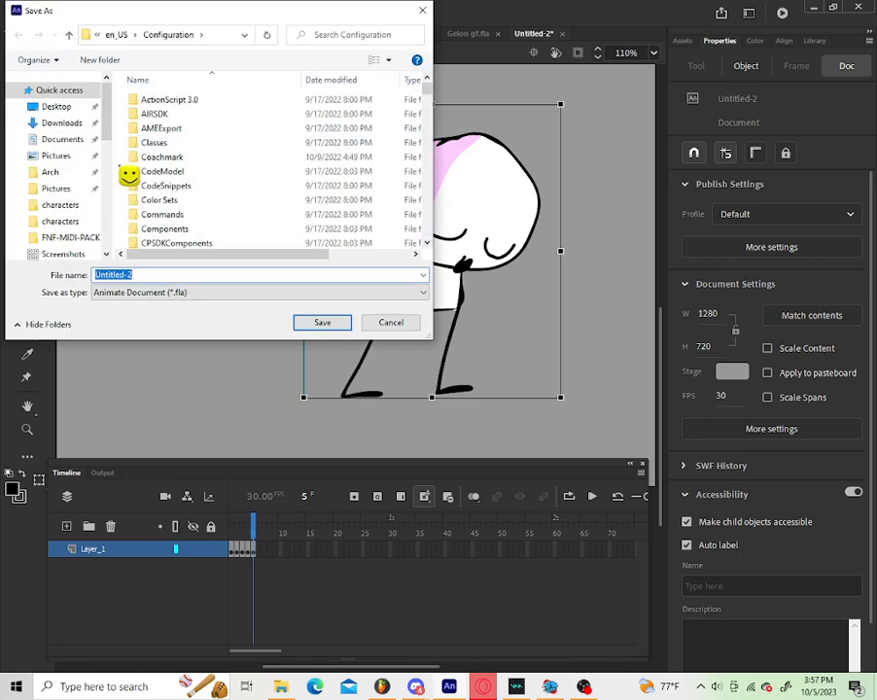
{"action": "type", "text": "test"}
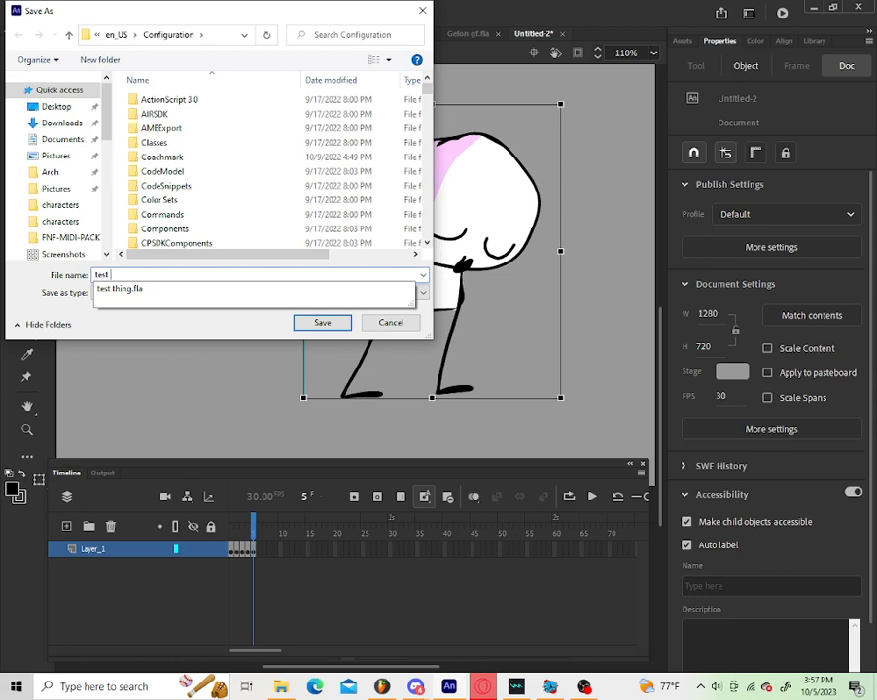
{"action": "type", "text": " guy"}
{"action": "key", "text": "Return"}
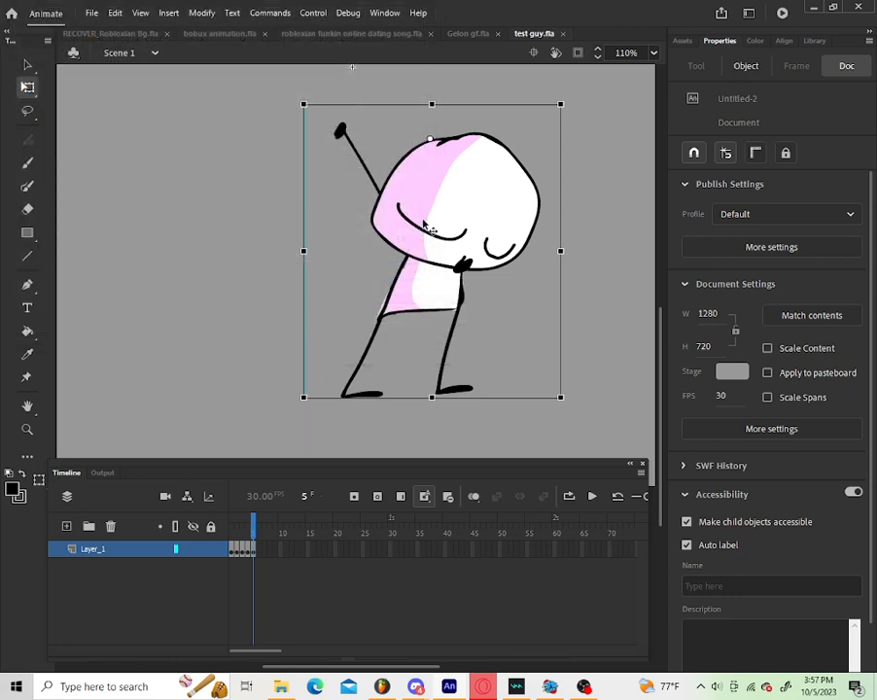
Step: Look through the poses on the Scene 1 timeline and preview the library's symbols one after another
{"action": "left_click_drag", "start_coordinate": [251, 528], "coordinate": [215, 535]}
{"action": "left_click", "coordinate": [252, 540]}
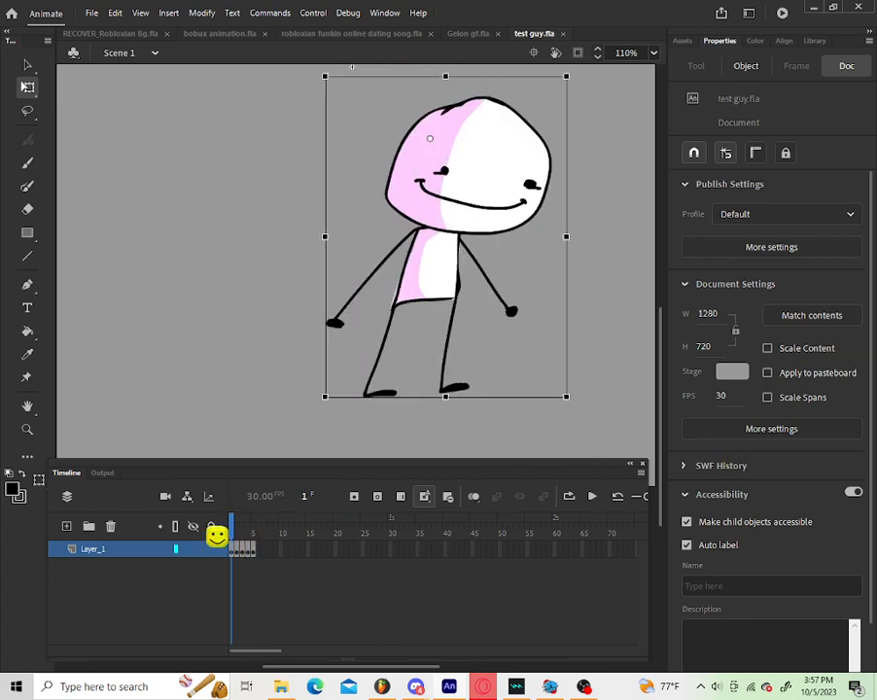
{"action": "left_click", "coordinate": [815, 40]}
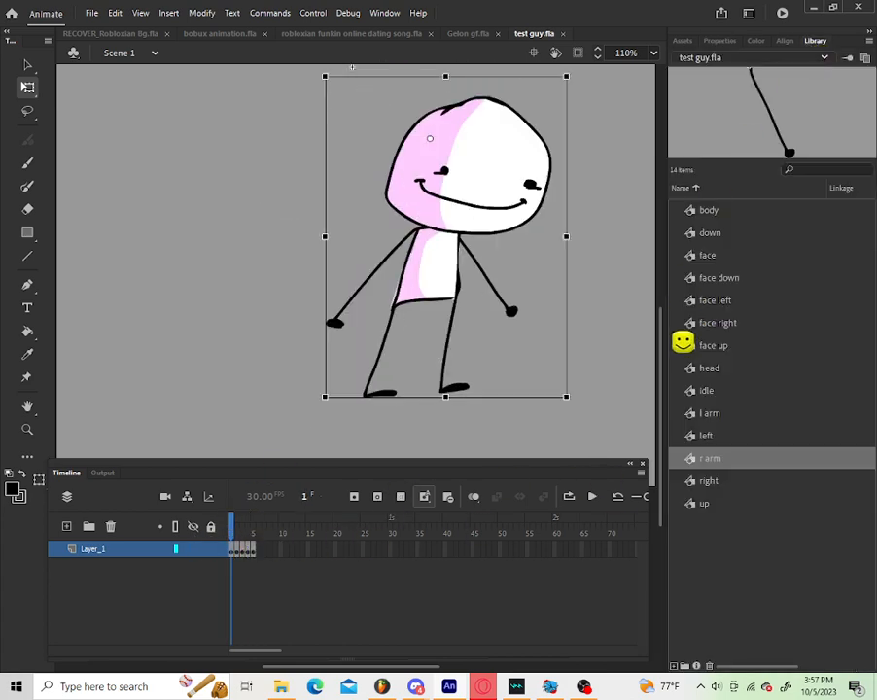
{"action": "left_click", "coordinate": [724, 503]}
{"action": "left_click", "coordinate": [727, 480]}
{"action": "left_click", "coordinate": [723, 458]}
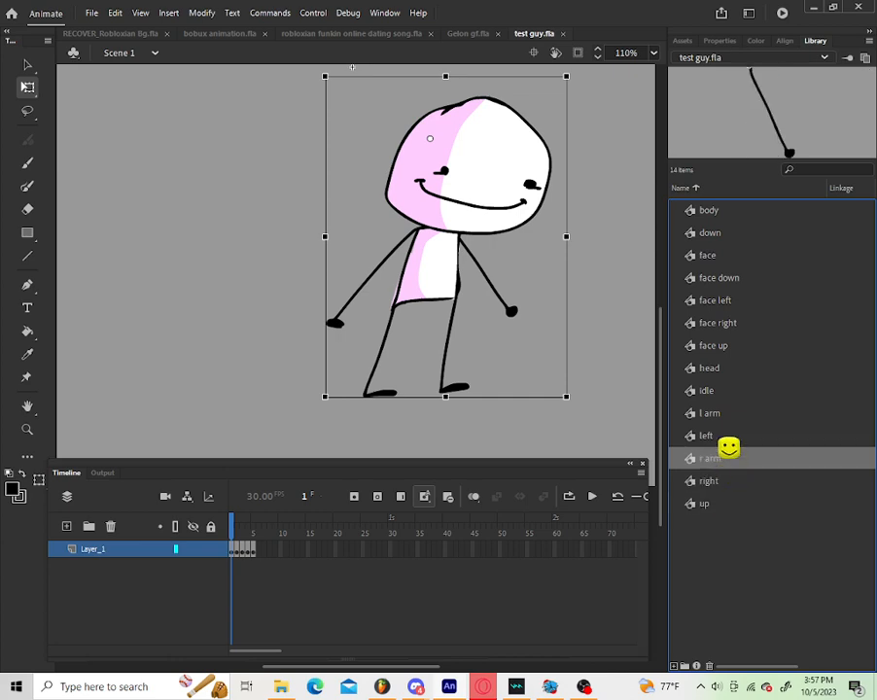
{"action": "left_click", "coordinate": [732, 414]}
{"action": "left_click", "coordinate": [730, 391]}
{"action": "left_click", "coordinate": [733, 368]}
{"action": "left_click", "coordinate": [735, 345]}
{"action": "left_click", "coordinate": [736, 323]}
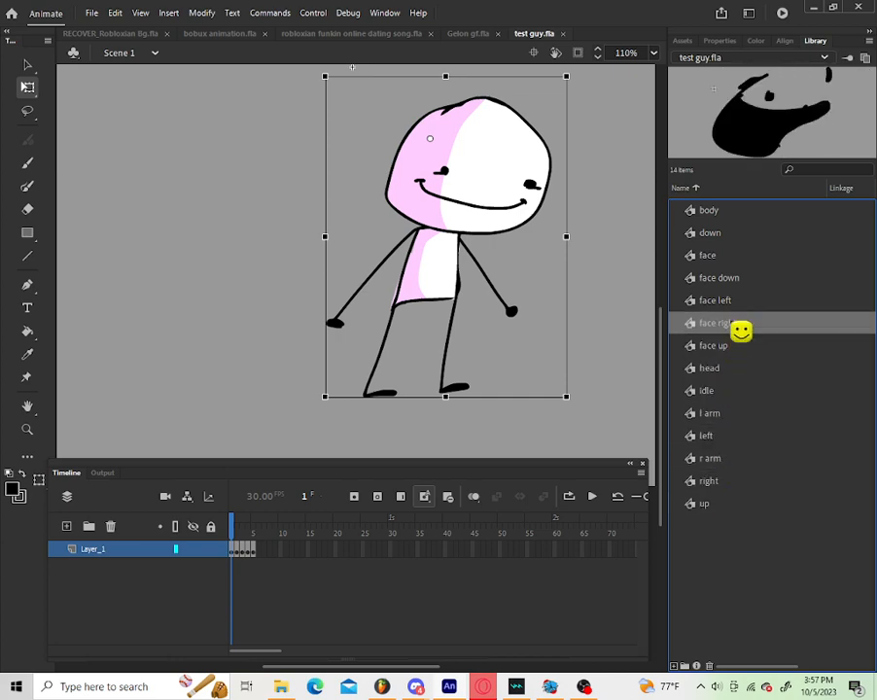
{"action": "left_click", "coordinate": [747, 301]}
{"action": "left_click", "coordinate": [756, 278]}
{"action": "left_click", "coordinate": [756, 254]}
{"action": "left_click", "coordinate": [750, 232]}
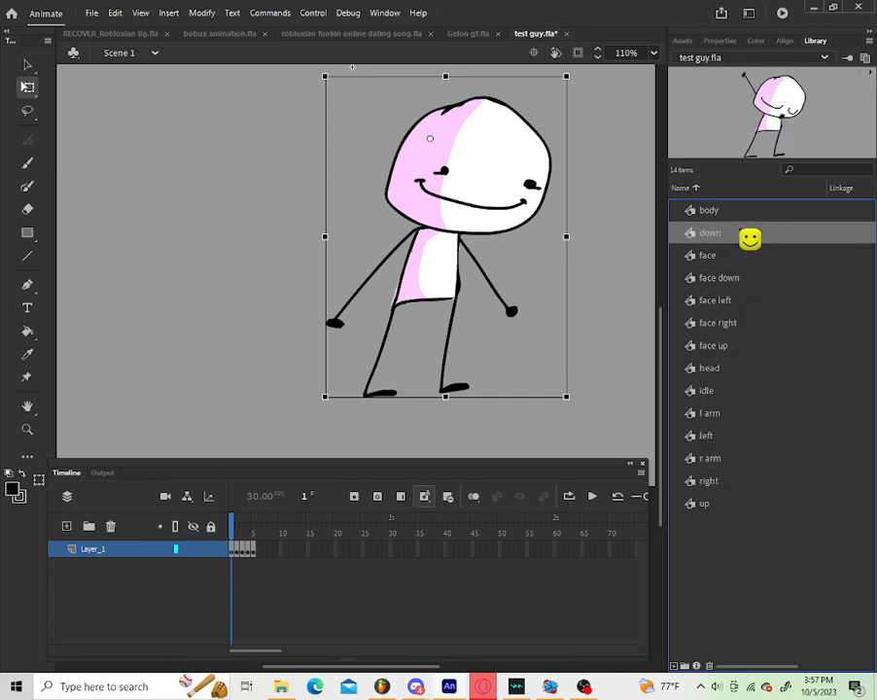
{"action": "left_click", "coordinate": [753, 210]}
{"action": "left_click", "coordinate": [780, 568]}
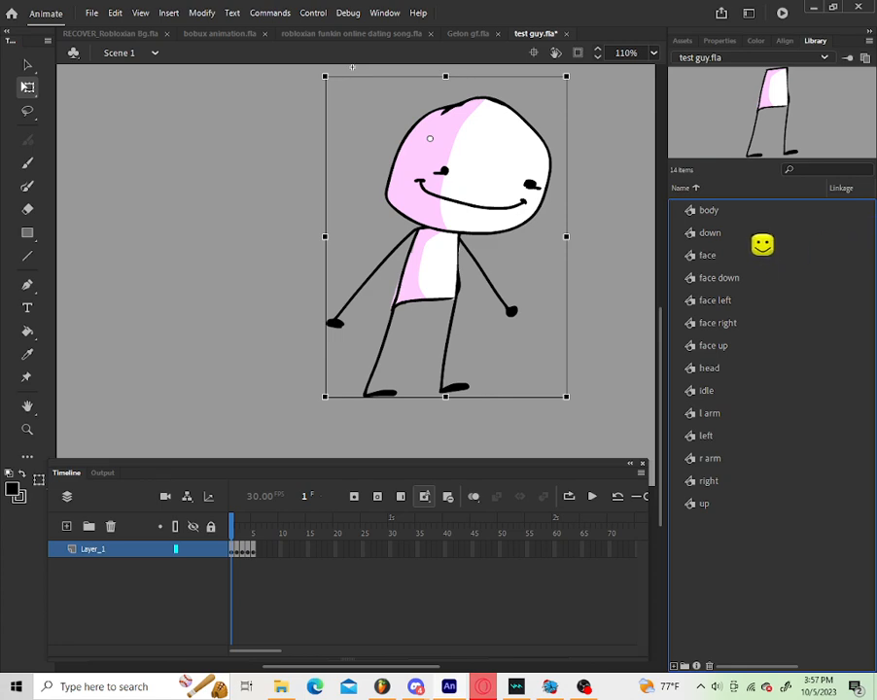
Step: Select the down, up, right, left and idle symbols together in the library and open sprite sheet generation for them
{"action": "left_click", "coordinate": [721, 232]}
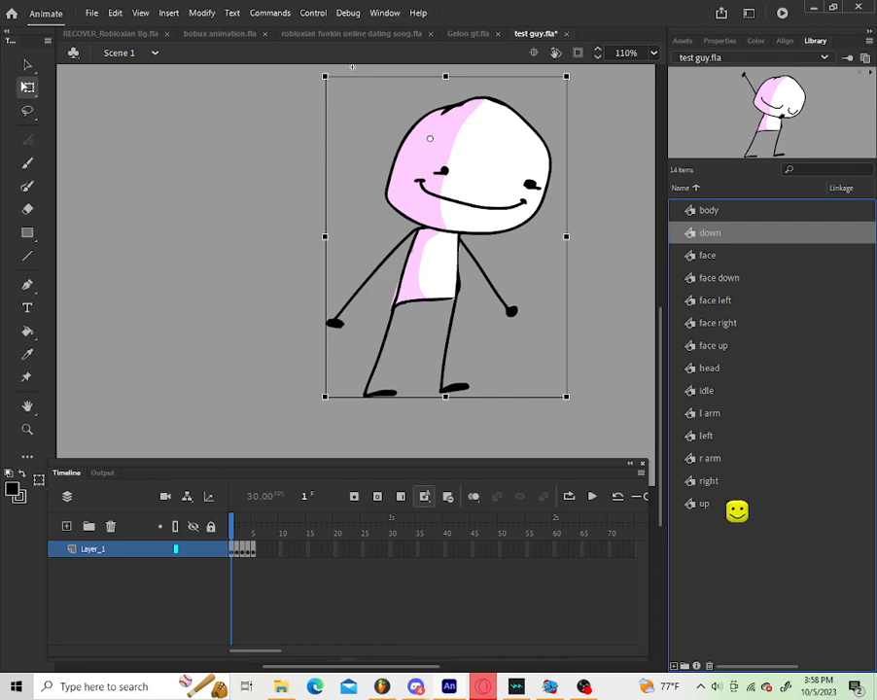
{"action": "left_click", "coordinate": [737, 503], "text": "ctrl"}
{"action": "left_click", "coordinate": [736, 480], "text": "ctrl"}
{"action": "left_click", "coordinate": [739, 436], "text": "ctrl"}
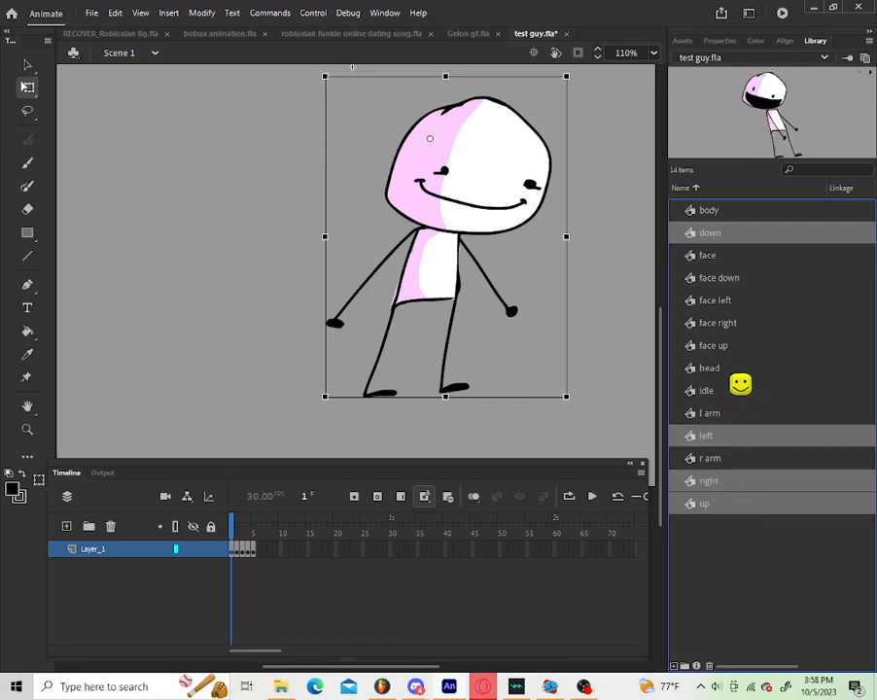
{"action": "left_click", "coordinate": [740, 389], "text": "ctrl"}
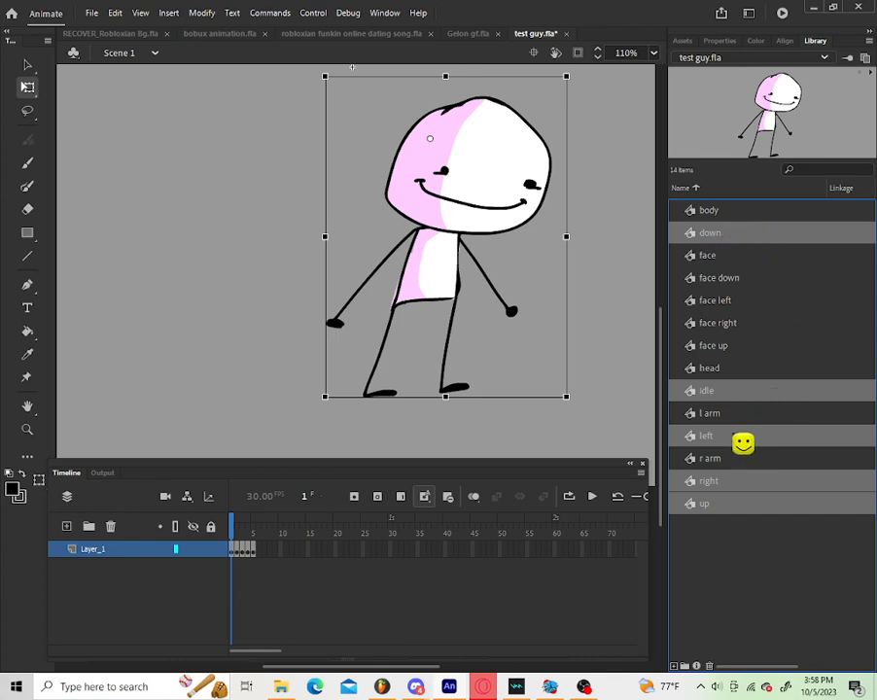
{"action": "right_click", "coordinate": [770, 516]}
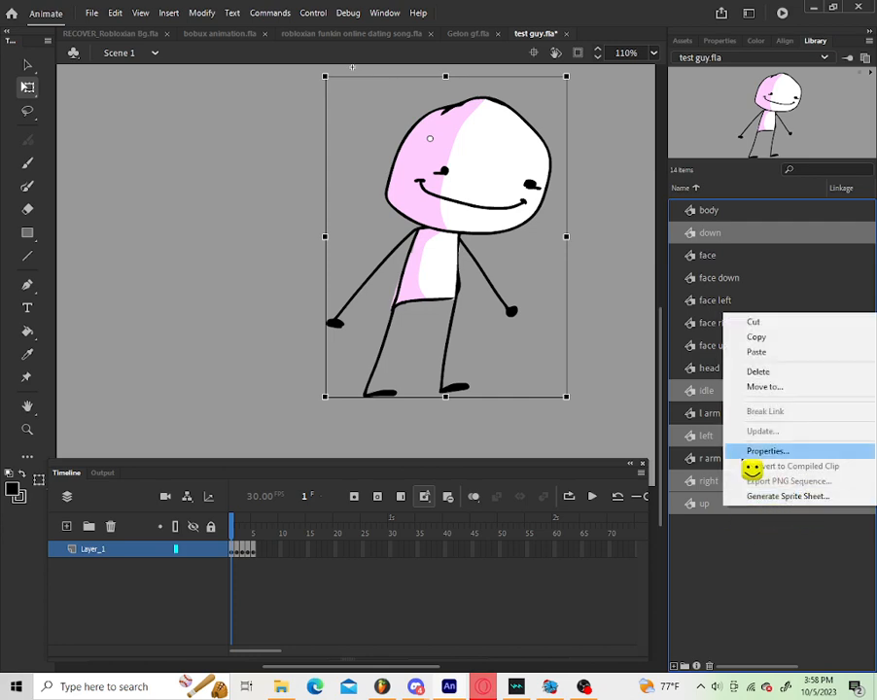
{"action": "left_click", "coordinate": [822, 501]}
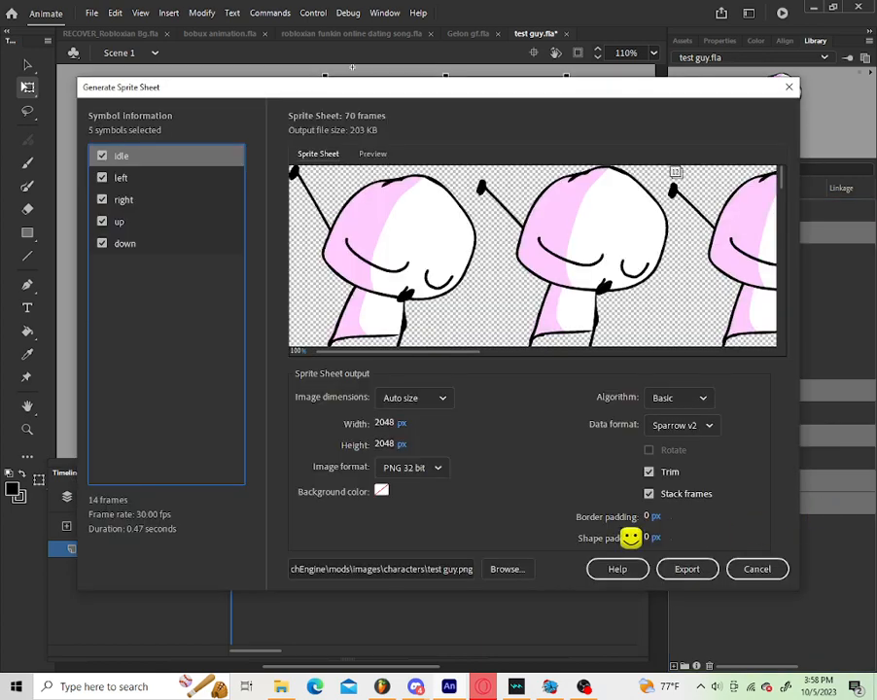
Step: Check the sprite sheet's output path and browse the Downloads folder for a destination
{"action": "mouse_move", "coordinate": [453, 568]}
{"action": "left_mouse_down"}
{"action": "mouse_move", "coordinate": [274, 578]}
{"action": "mouse_move", "coordinate": [458, 581]}
{"action": "left_mouse_up"}
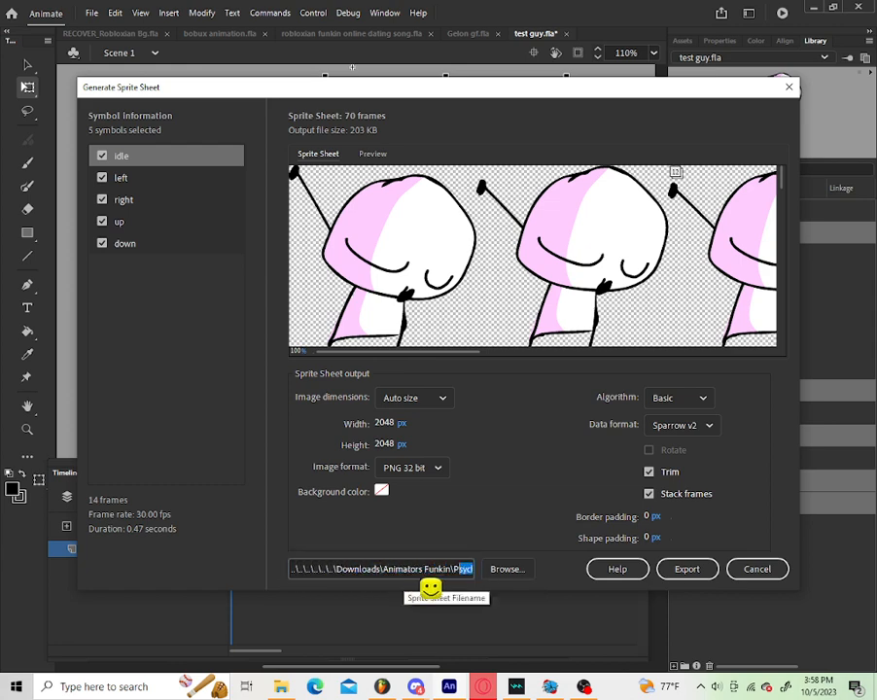
{"action": "left_click_drag", "start_coordinate": [369, 574], "coordinate": [303, 550]}
{"action": "left_click", "coordinate": [453, 570]}
{"action": "left_click", "coordinate": [504, 572]}
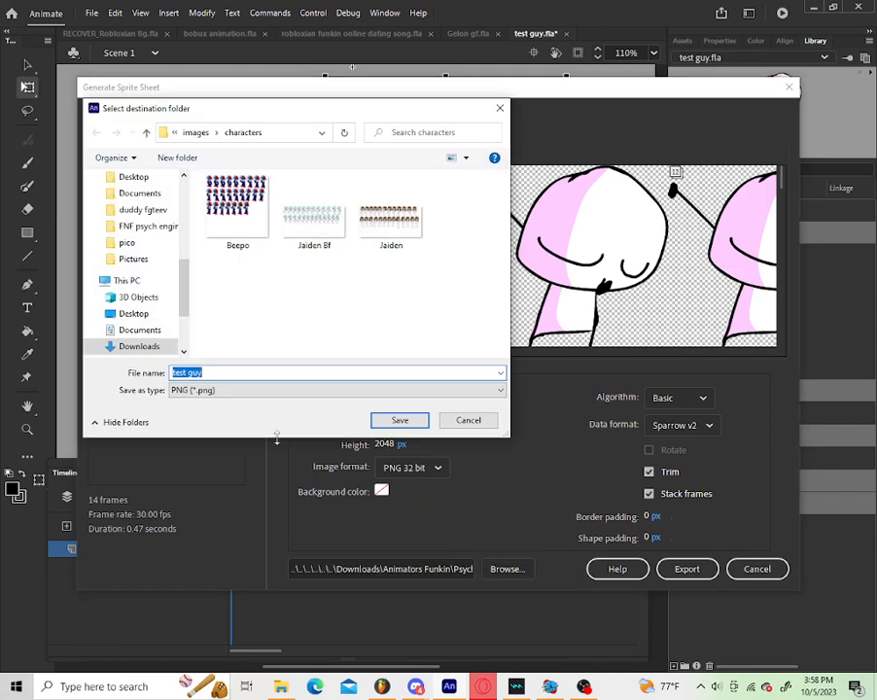
{"action": "left_click", "coordinate": [137, 350]}
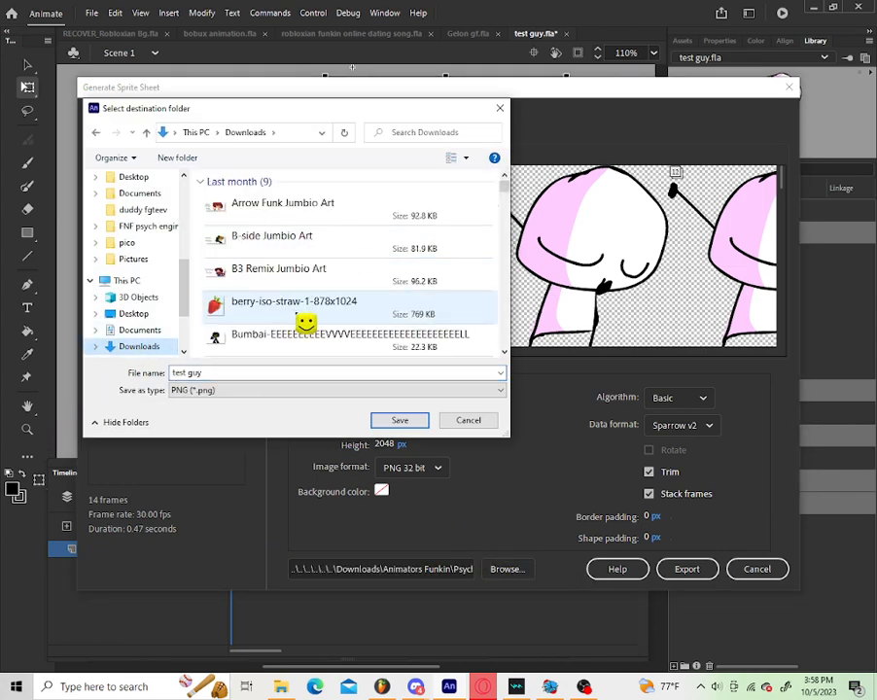
{"action": "scroll", "coordinate": [298, 317], "scroll_direction": "down", "scroll_amount": 15}
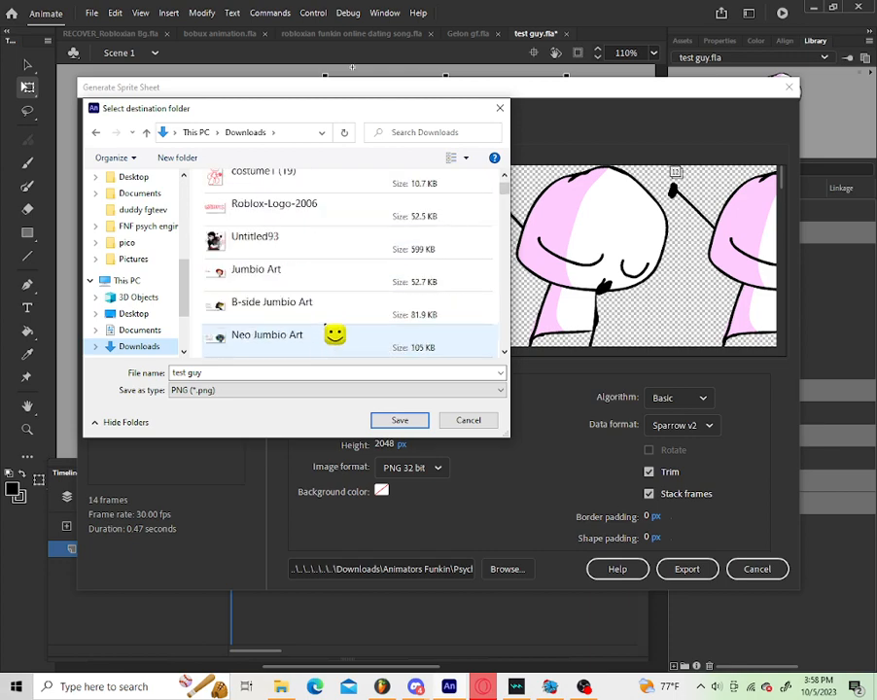
{"action": "scroll", "coordinate": [340, 309], "scroll_direction": "down", "scroll_amount": 15}
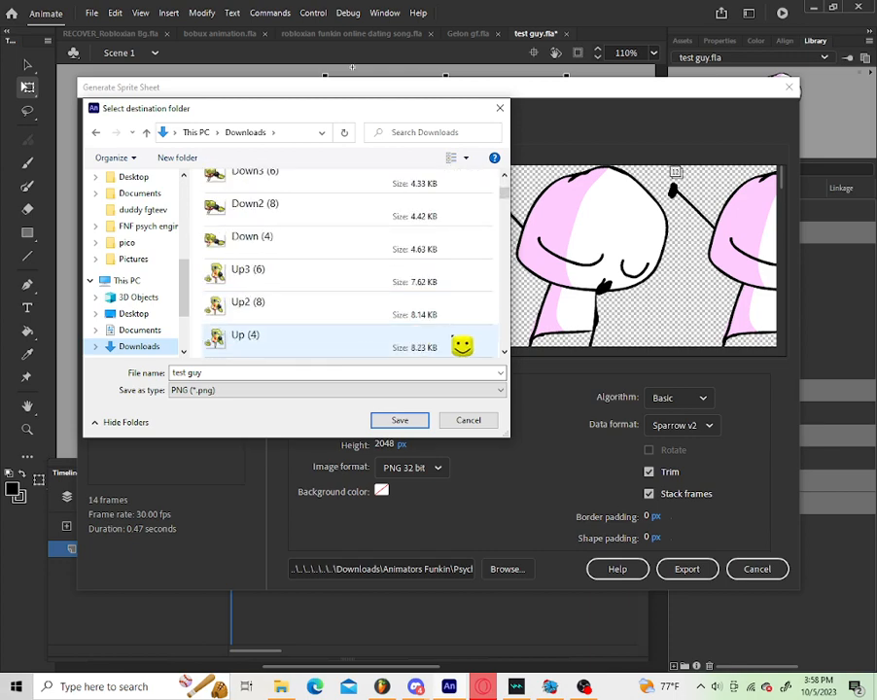
{"action": "scroll", "coordinate": [462, 314], "scroll_direction": "down", "scroll_amount": 3}
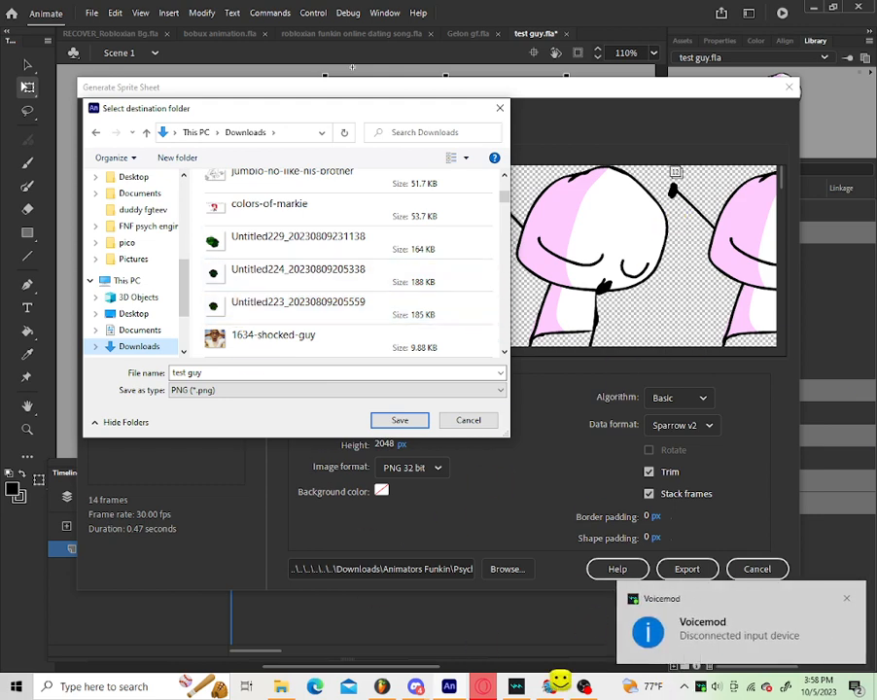
Step: Switch to Voicemod and try to select Microphone (USB-LCS Audio) as the input device in its audio settings
{"action": "left_click", "coordinate": [515, 687]}
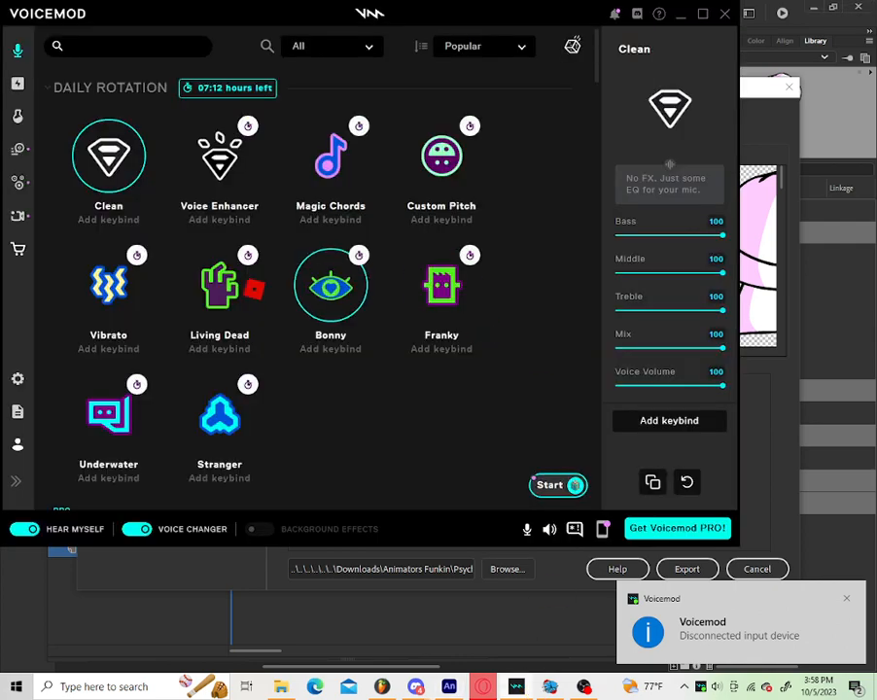
{"action": "left_click", "coordinate": [18, 380]}
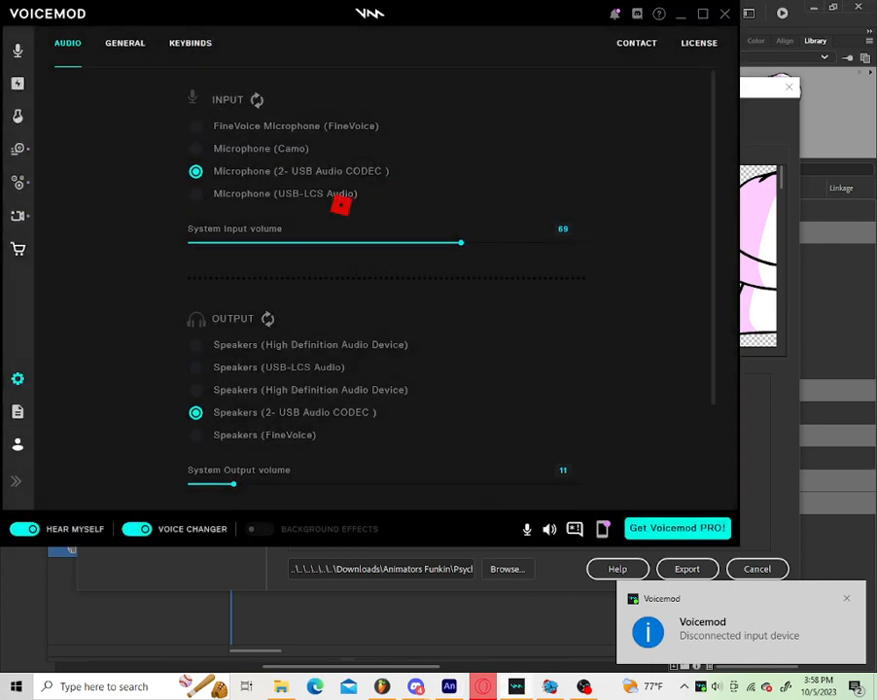
{"action": "left_click", "coordinate": [340, 198]}
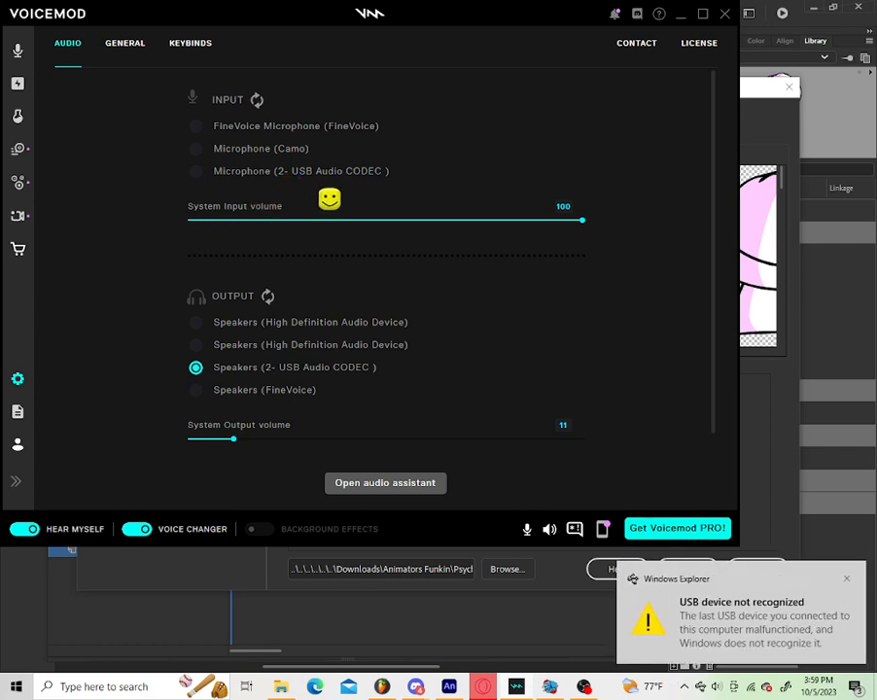
{"action": "left_click", "coordinate": [850, 579]}
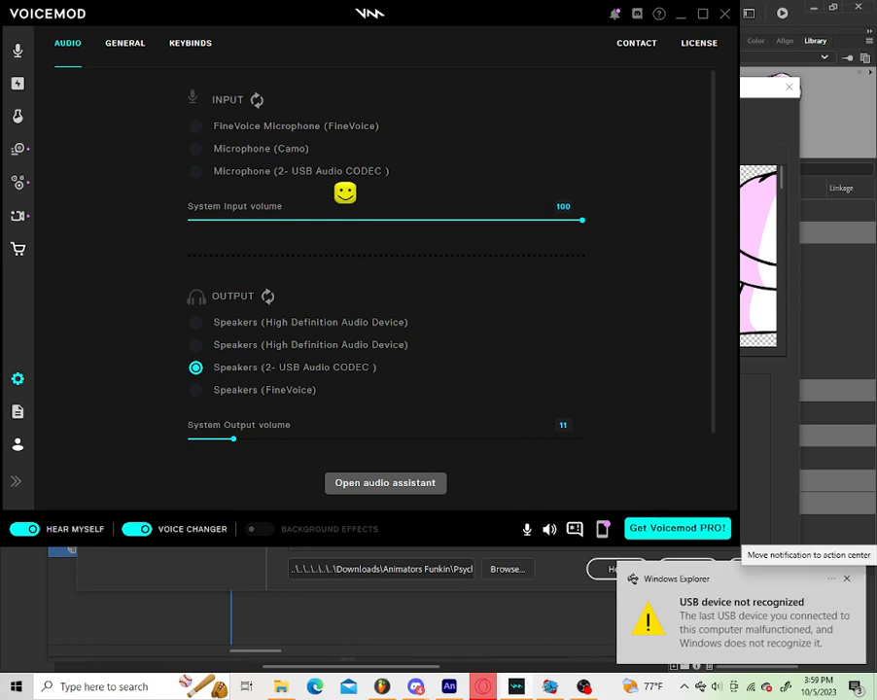
{"action": "left_click", "coordinate": [847, 578]}
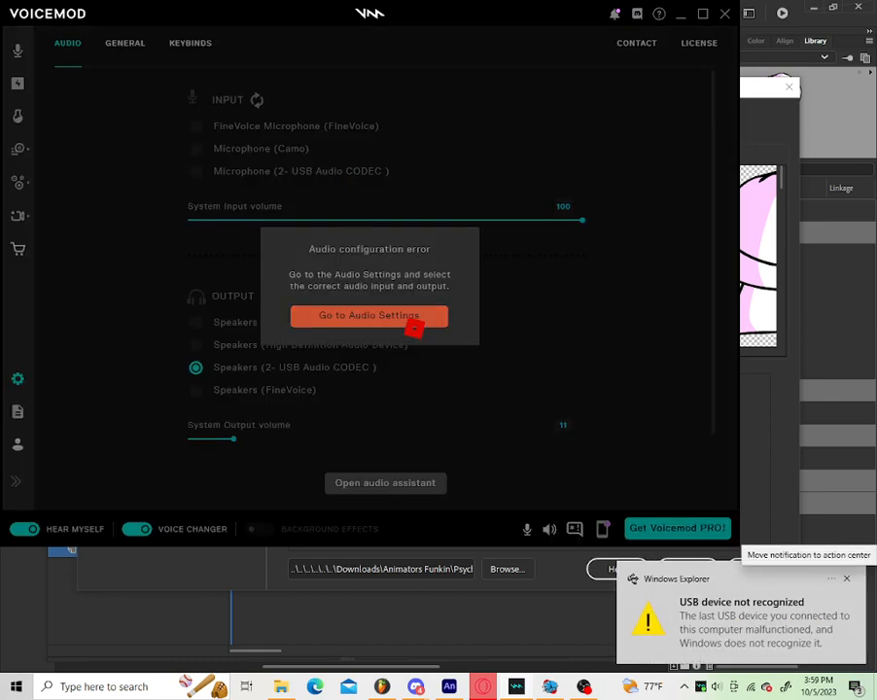
Step: Review the available microphones in Voicemod's audio assistant and close the assistant
{"action": "left_click", "coordinate": [408, 321]}
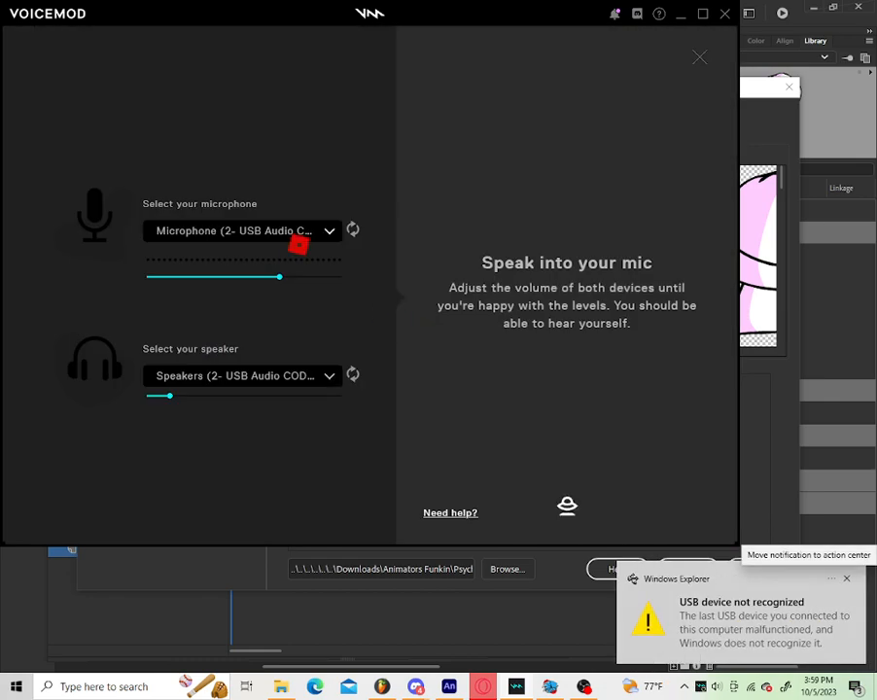
{"action": "left_click", "coordinate": [295, 239]}
{"action": "left_click", "coordinate": [302, 238]}
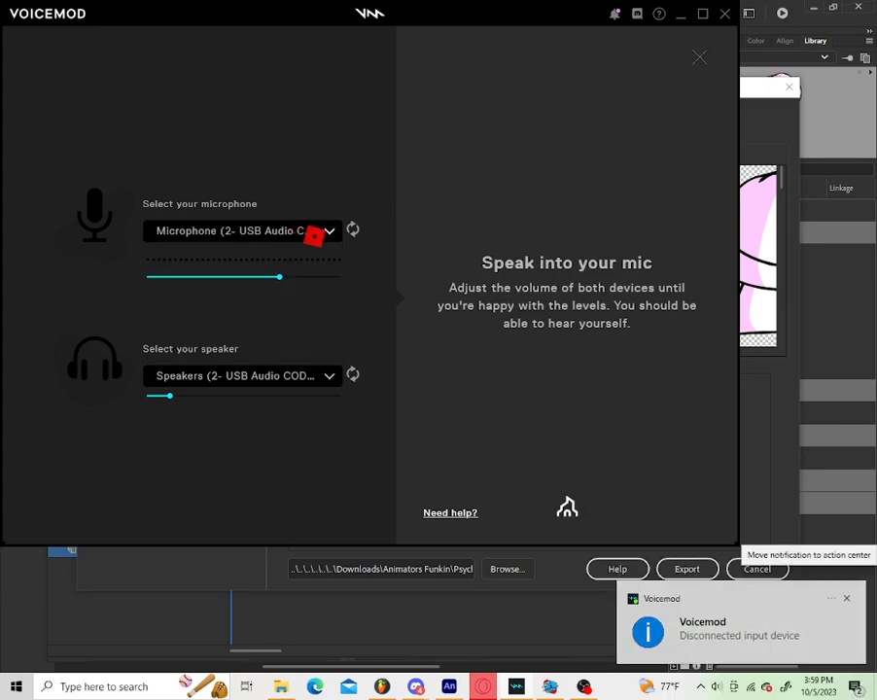
{"action": "left_click", "coordinate": [279, 242]}
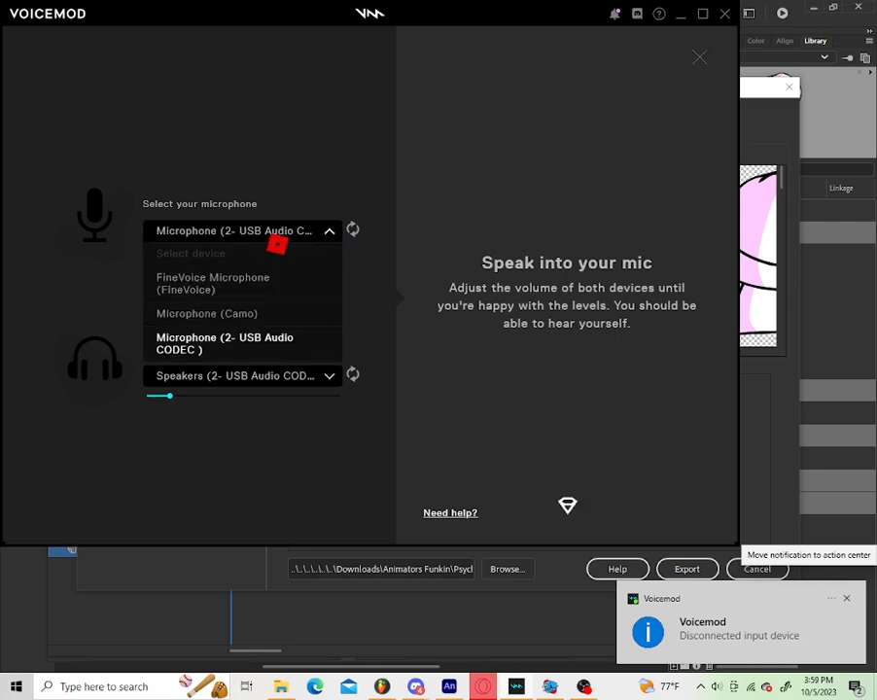
{"action": "left_click", "coordinate": [277, 242]}
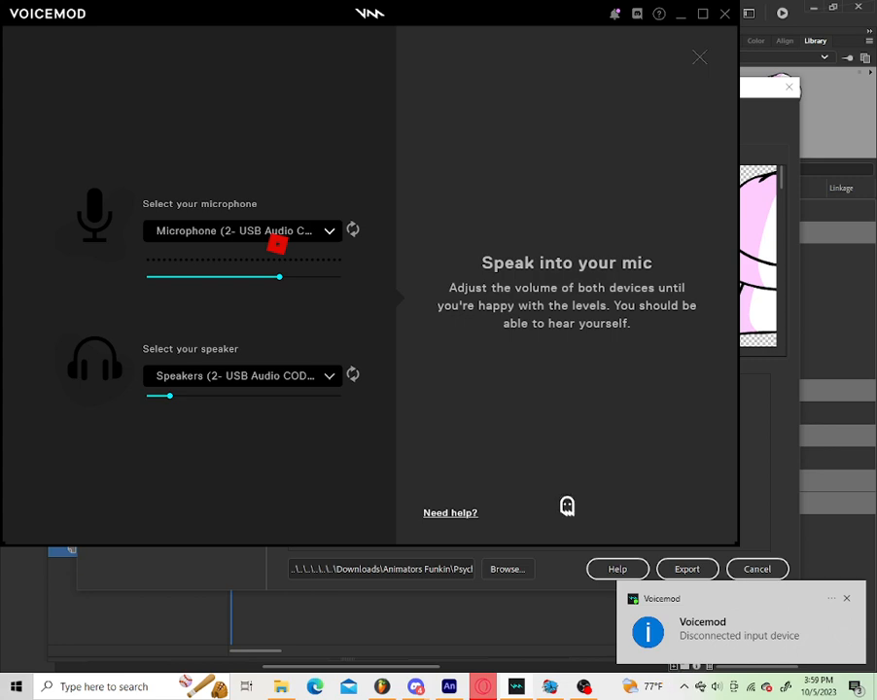
{"action": "left_click", "coordinate": [277, 242]}
{"action": "left_click", "coordinate": [277, 242]}
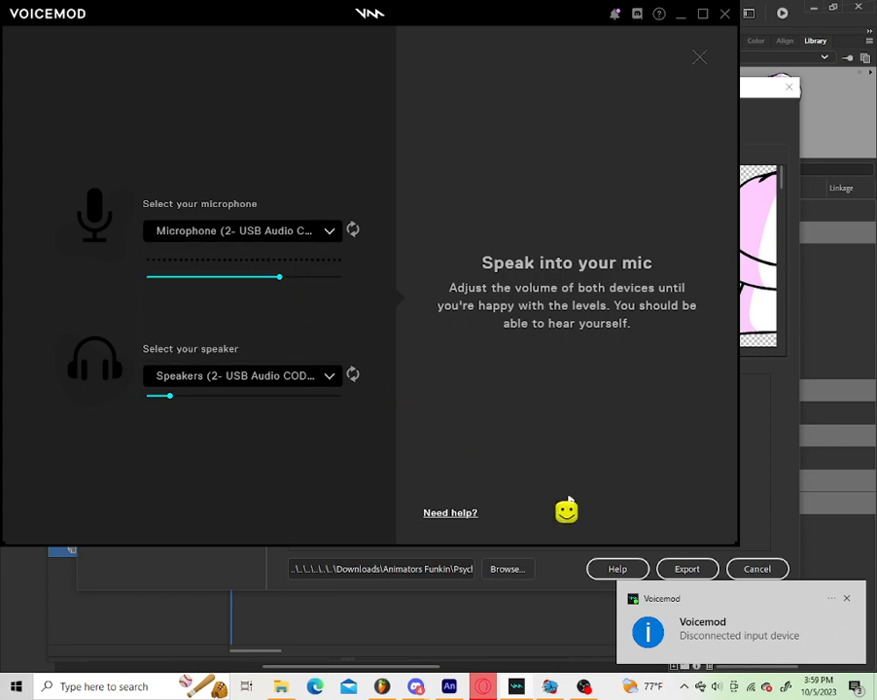
{"action": "left_click", "coordinate": [699, 61]}
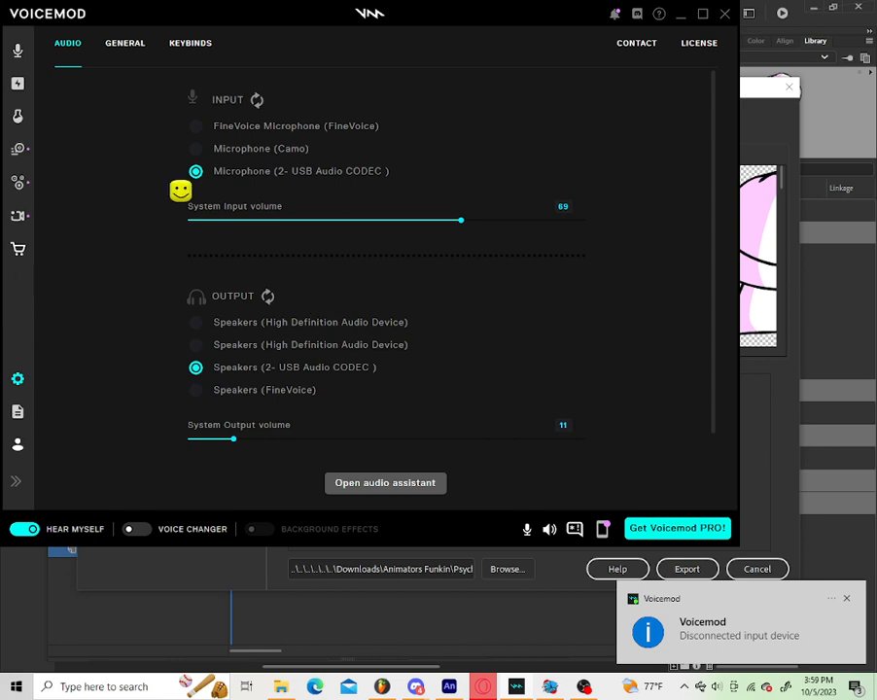
Step: Set the audio input to Microphone (Camo), and return it to Microphone (2- USB Audio CODEC)
{"action": "left_click", "coordinate": [317, 166]}
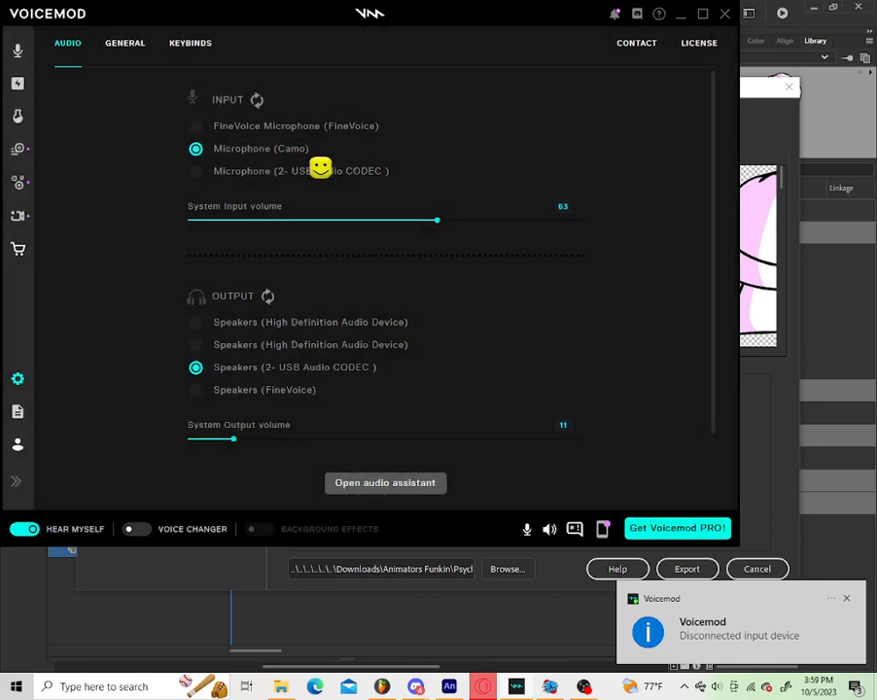
{"action": "left_click", "coordinate": [319, 173]}
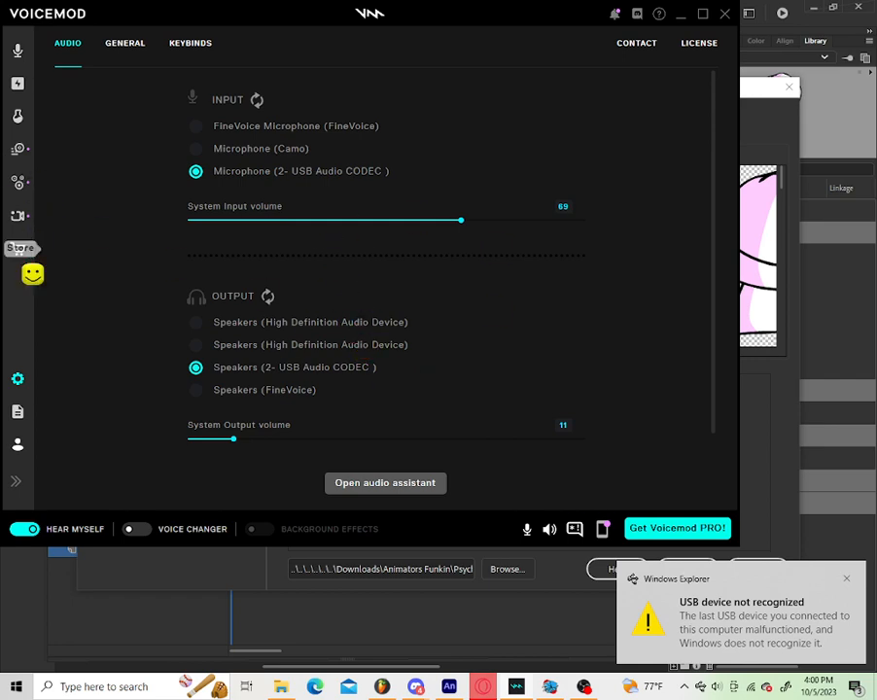
{"action": "left_click", "coordinate": [17, 446]}
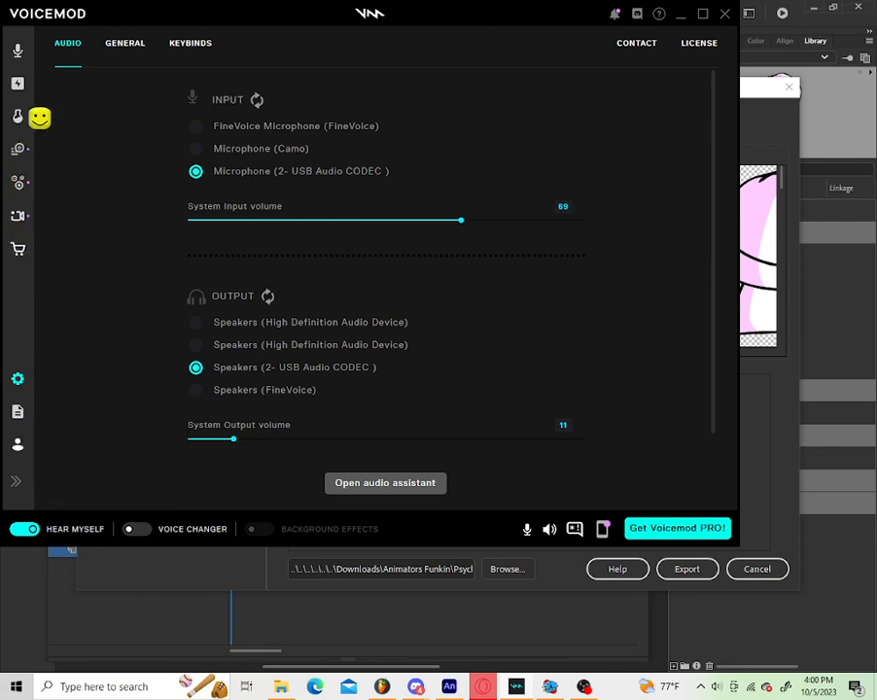
Step: Try the Magic Chords and Voice Enhancer voices, ending with the Clean voice selected
{"action": "left_click", "coordinate": [17, 52]}
{"action": "left_click", "coordinate": [361, 155]}
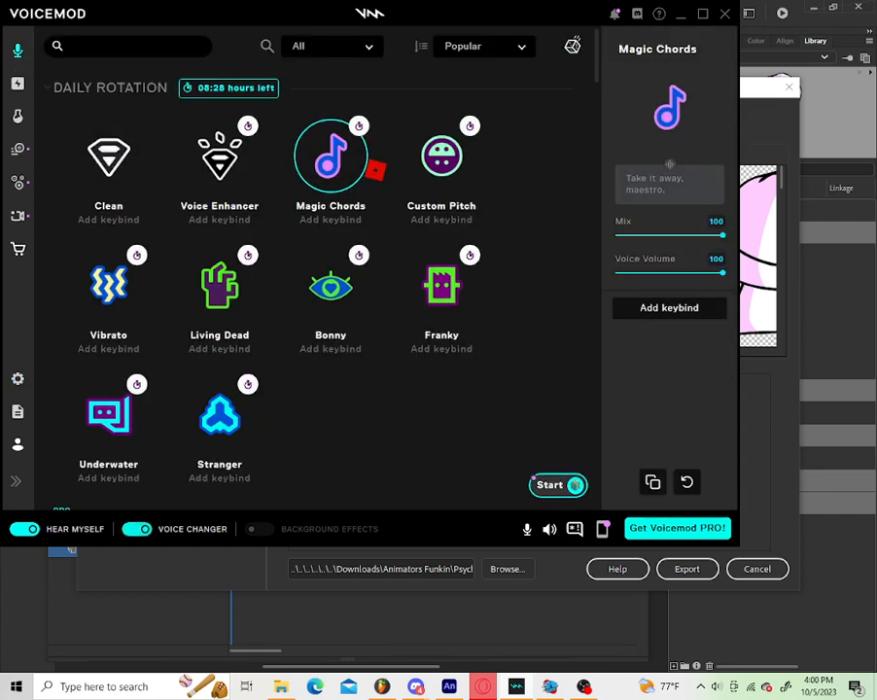
{"action": "left_click", "coordinate": [219, 156]}
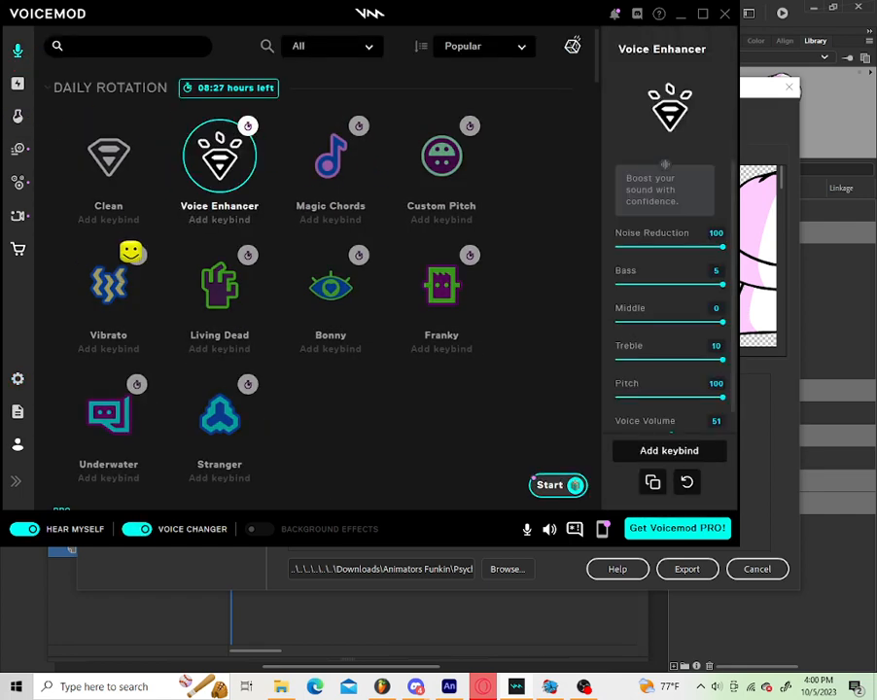
{"action": "left_click", "coordinate": [137, 161]}
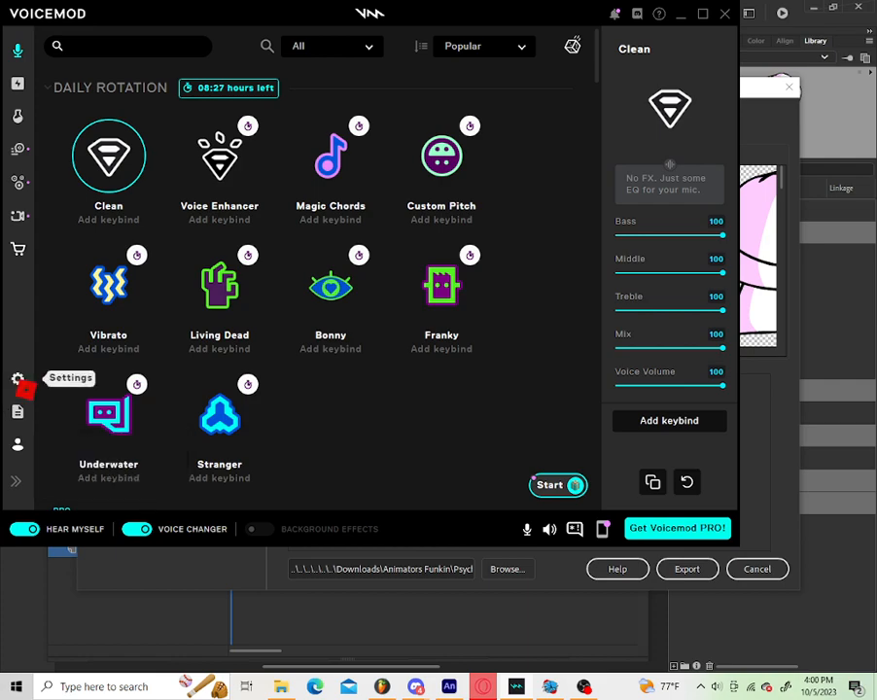
Step: Try FineVoice and Camo as audio inputs, settle on Microphone (2- USB Audio CODEC), and return to Animate's sprite sheet export
{"action": "left_click", "coordinate": [18, 379]}
{"action": "left_click", "coordinate": [362, 130]}
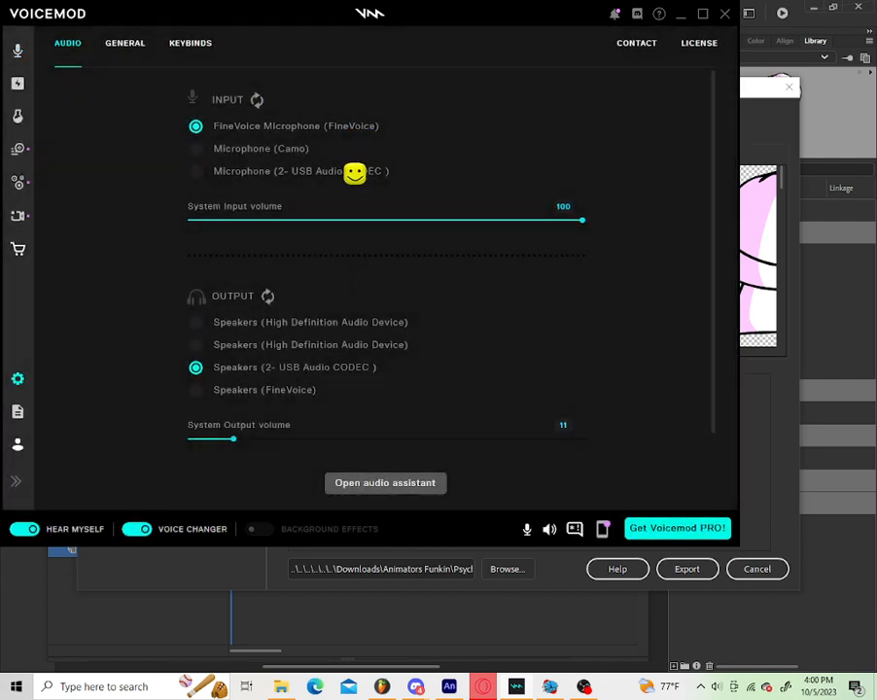
{"action": "left_click", "coordinate": [293, 150]}
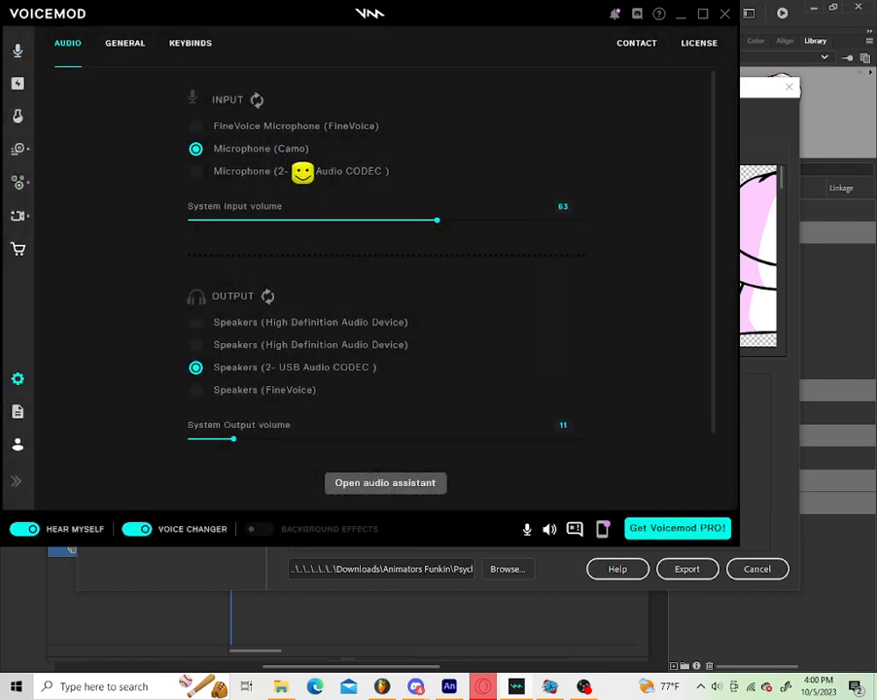
{"action": "left_click", "coordinate": [305, 173]}
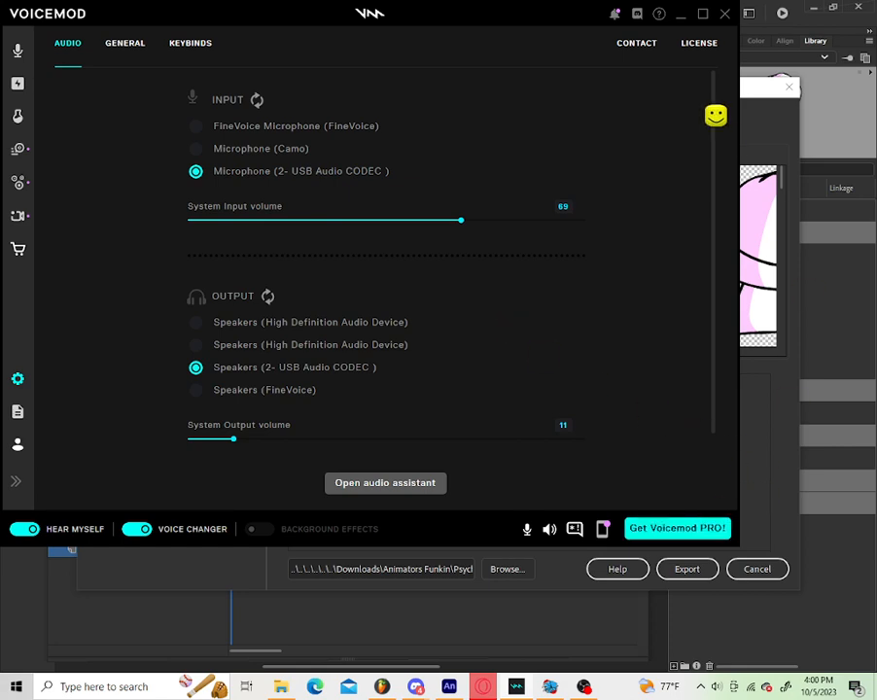
{"action": "left_click", "coordinate": [679, 15]}
Step: Look through the Downloads folder for the Test mods and sprites folder as the sprite sheet's destination
{"action": "scroll", "coordinate": [317, 255], "scroll_direction": "down", "scroll_amount": 15}
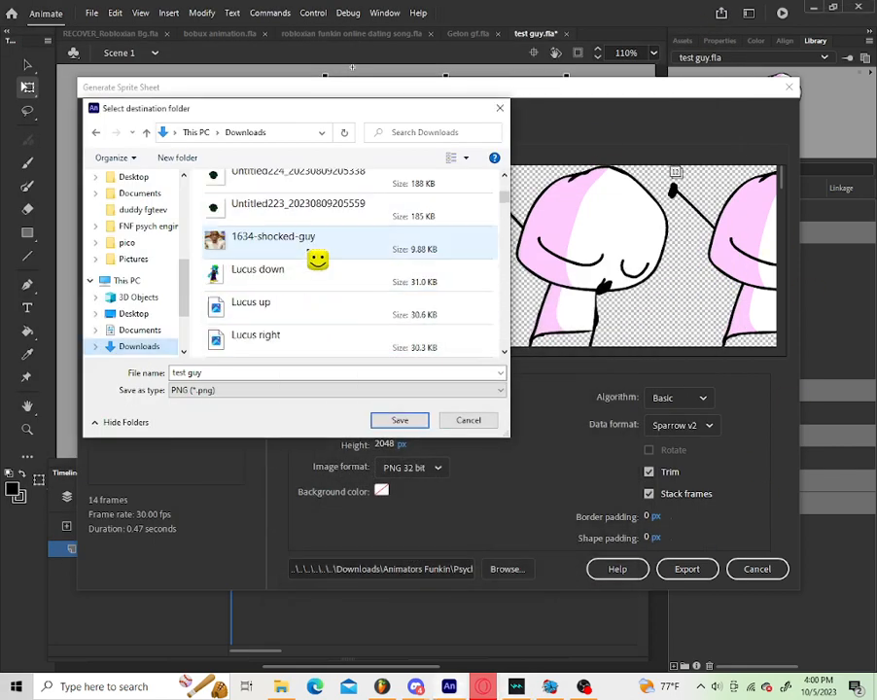
{"action": "scroll", "coordinate": [357, 263], "scroll_direction": "down", "scroll_amount": 10}
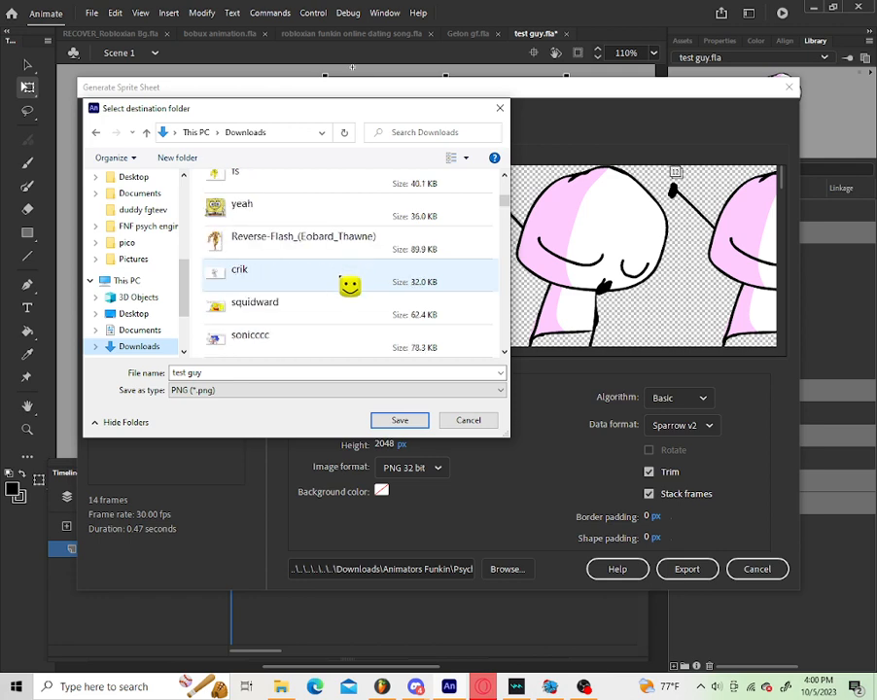
{"action": "scroll", "coordinate": [350, 286], "scroll_direction": "down", "scroll_amount": 15}
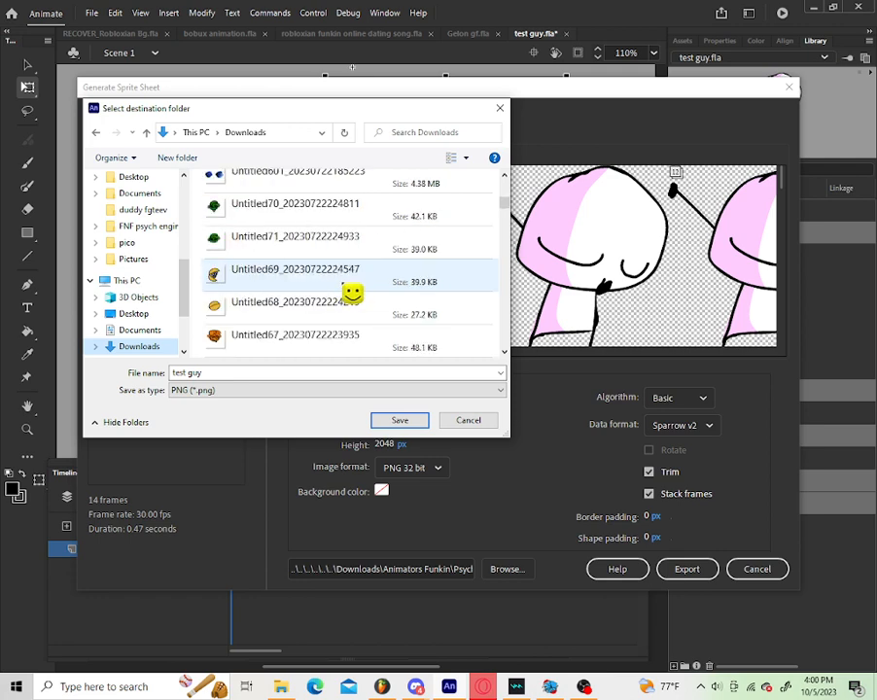
{"action": "scroll", "coordinate": [356, 288], "scroll_direction": "down", "scroll_amount": 15}
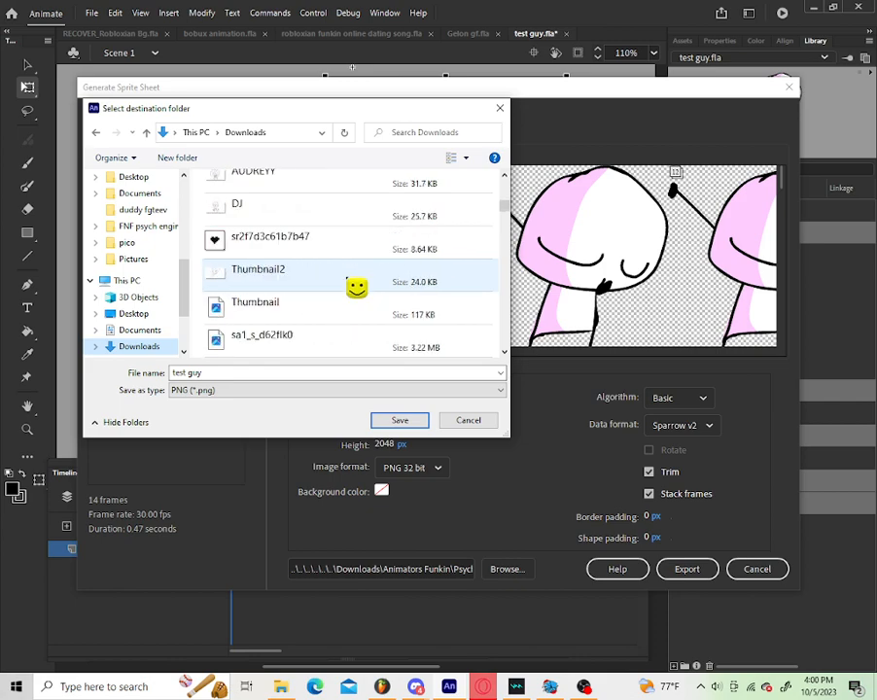
{"action": "scroll", "coordinate": [357, 290], "scroll_direction": "down", "scroll_amount": 10}
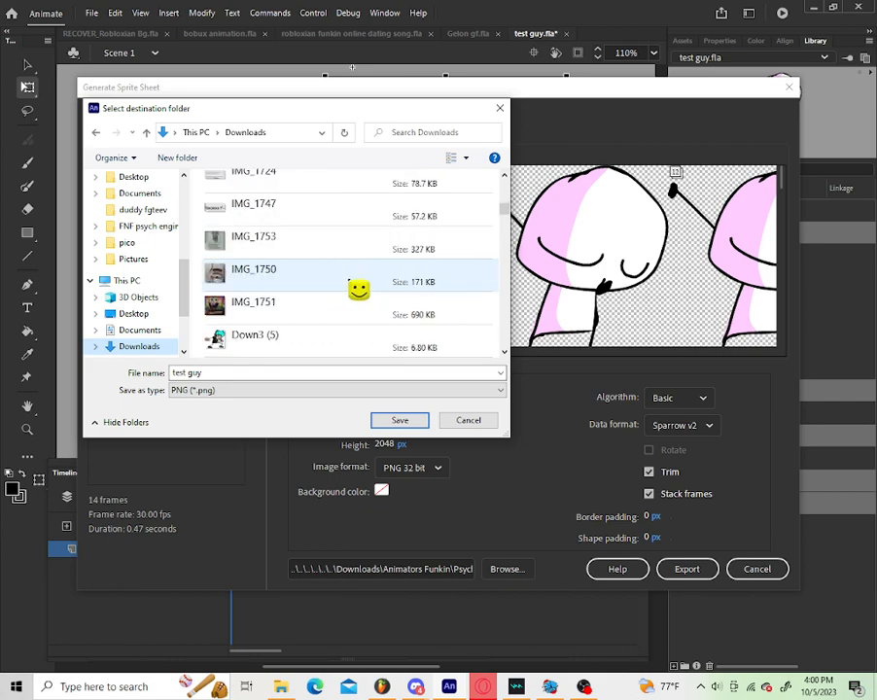
{"action": "scroll", "coordinate": [358, 290], "scroll_direction": "down", "scroll_amount": 15}
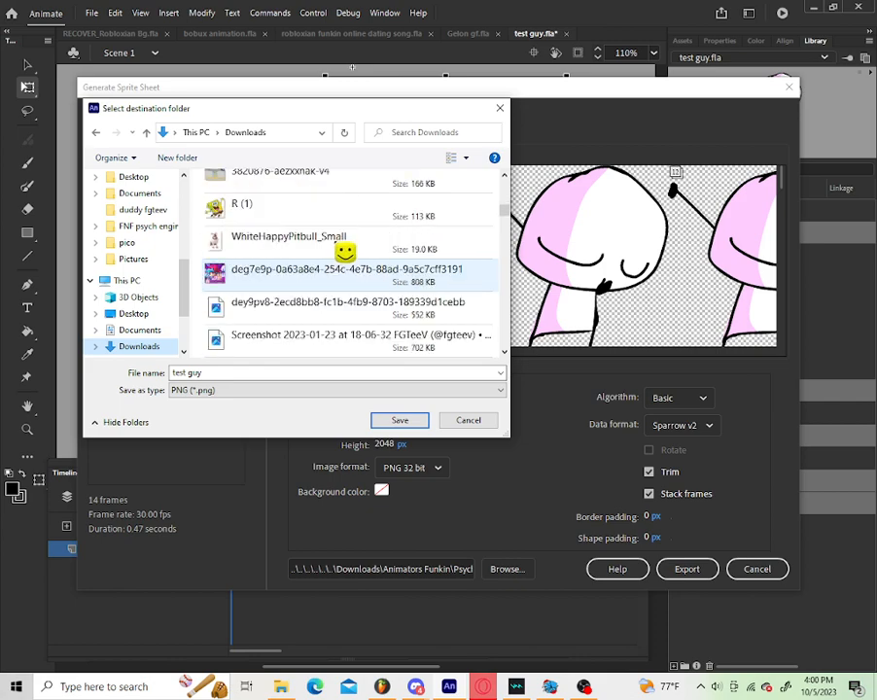
{"action": "scroll", "coordinate": [345, 263], "scroll_direction": "down", "scroll_amount": 15}
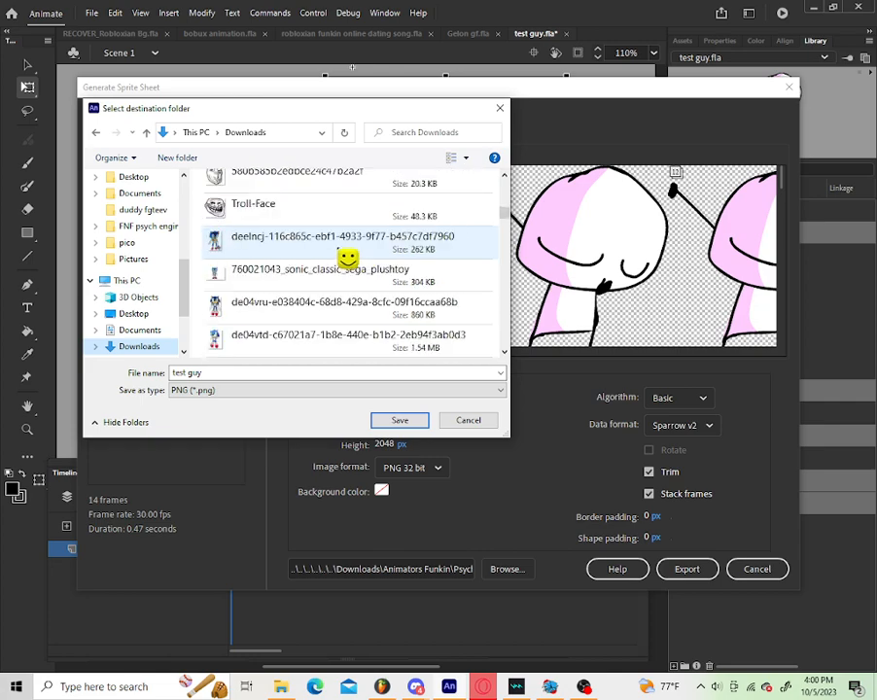
{"action": "scroll", "coordinate": [347, 264], "scroll_direction": "down", "scroll_amount": 15}
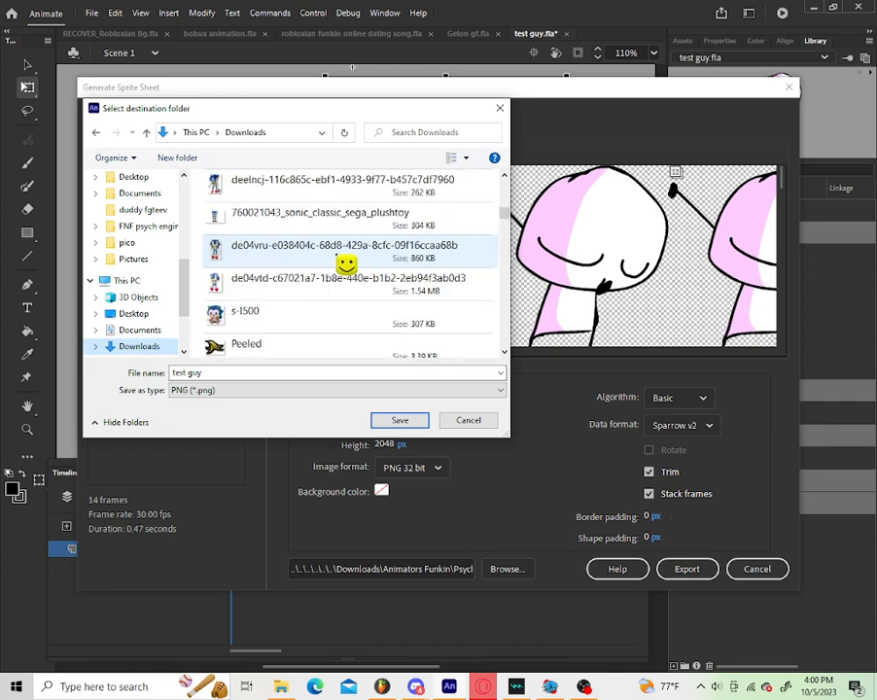
{"action": "scroll", "coordinate": [346, 263], "scroll_direction": "up", "scroll_amount": 15}
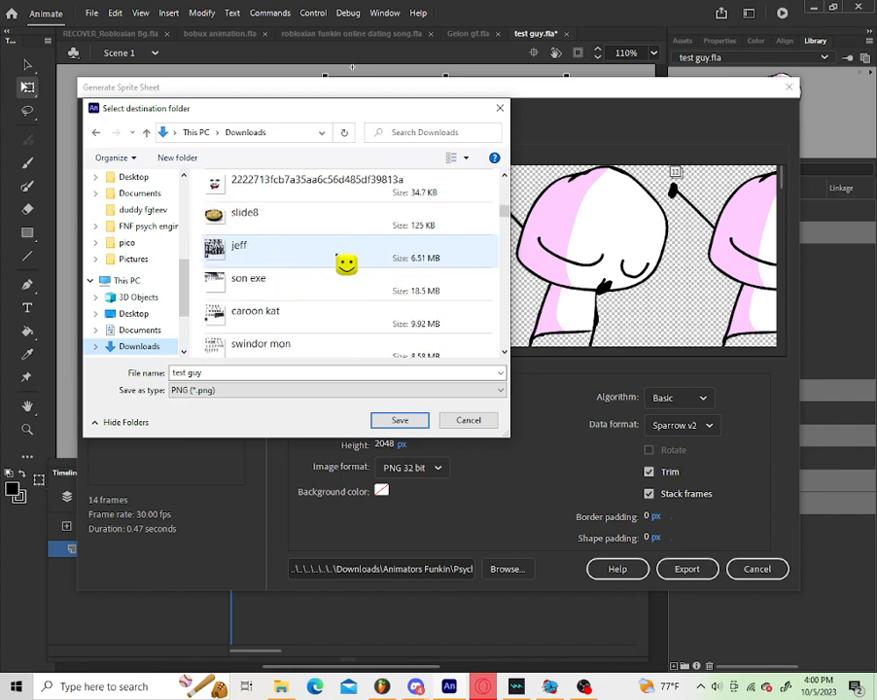
{"action": "scroll", "coordinate": [346, 264], "scroll_direction": "up", "scroll_amount": 1}
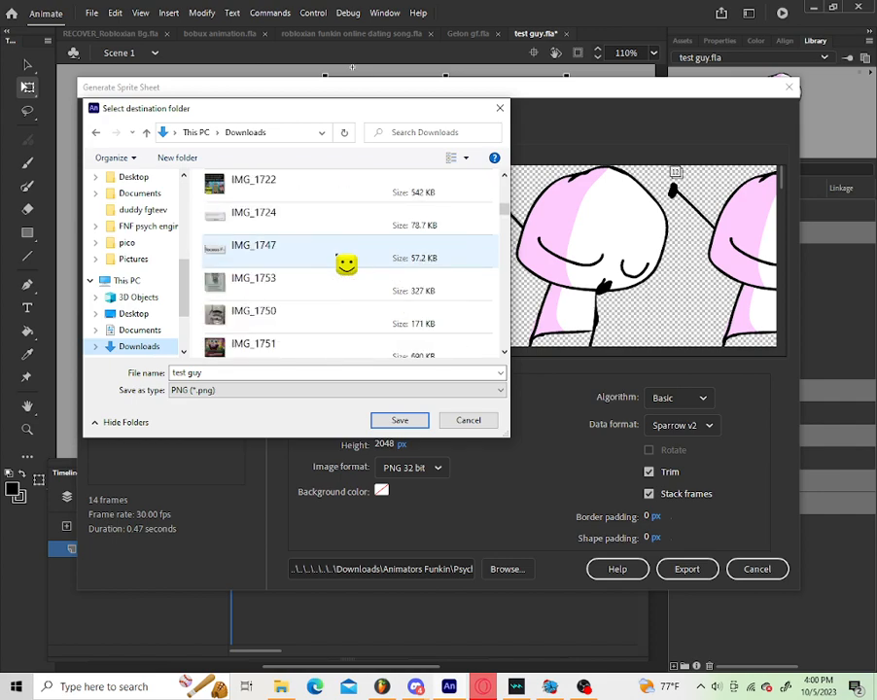
{"action": "scroll", "coordinate": [346, 263], "scroll_direction": "up", "scroll_amount": 6}
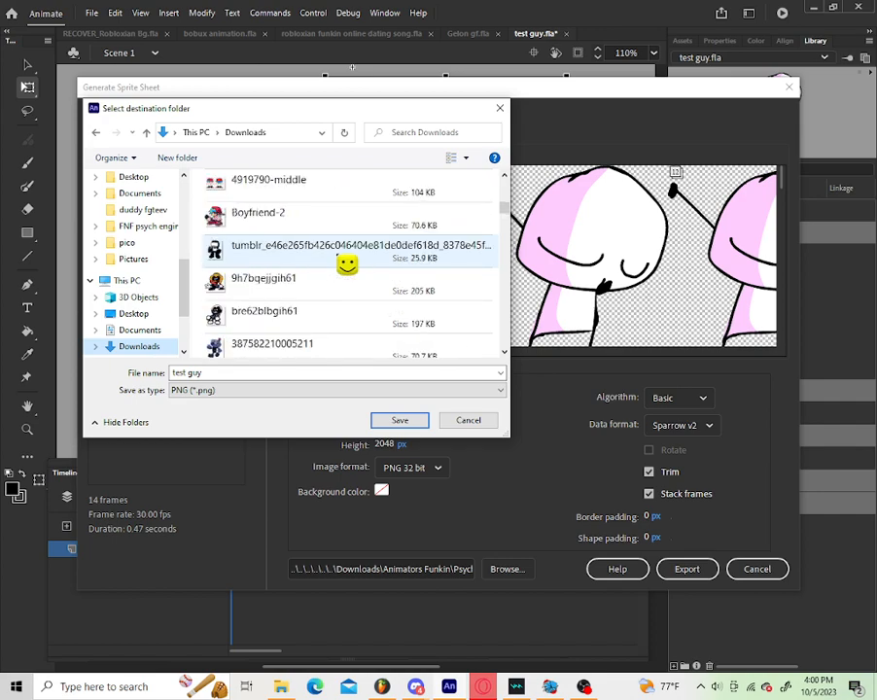
{"action": "scroll", "coordinate": [346, 263], "scroll_direction": "up", "scroll_amount": 3}
{"action": "scroll", "coordinate": [347, 264], "scroll_direction": "down", "scroll_amount": 8}
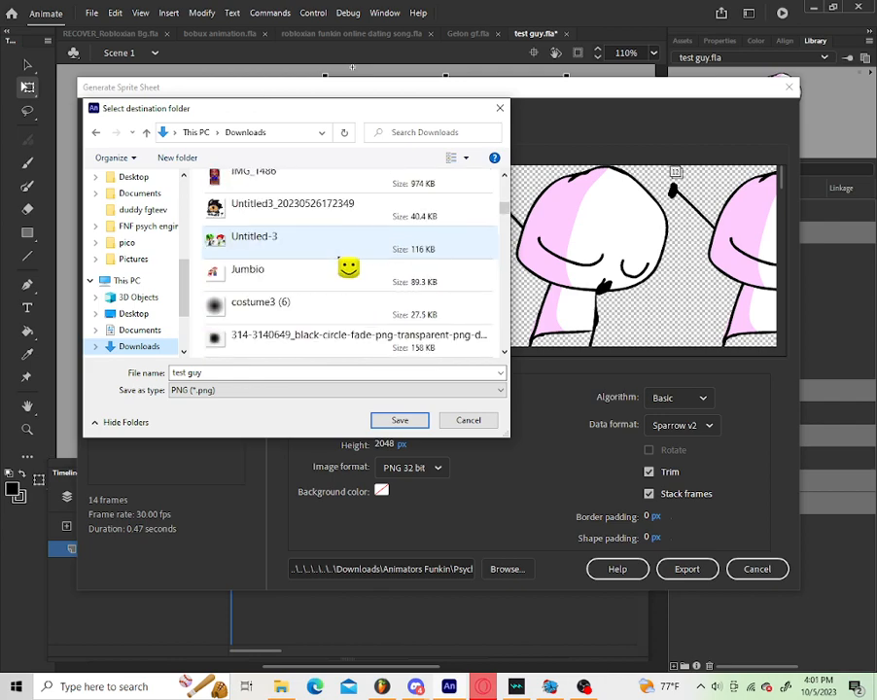
{"action": "scroll", "coordinate": [348, 266], "scroll_direction": "up", "scroll_amount": 1}
{"action": "scroll", "coordinate": [347, 266], "scroll_direction": "up", "scroll_amount": 1}
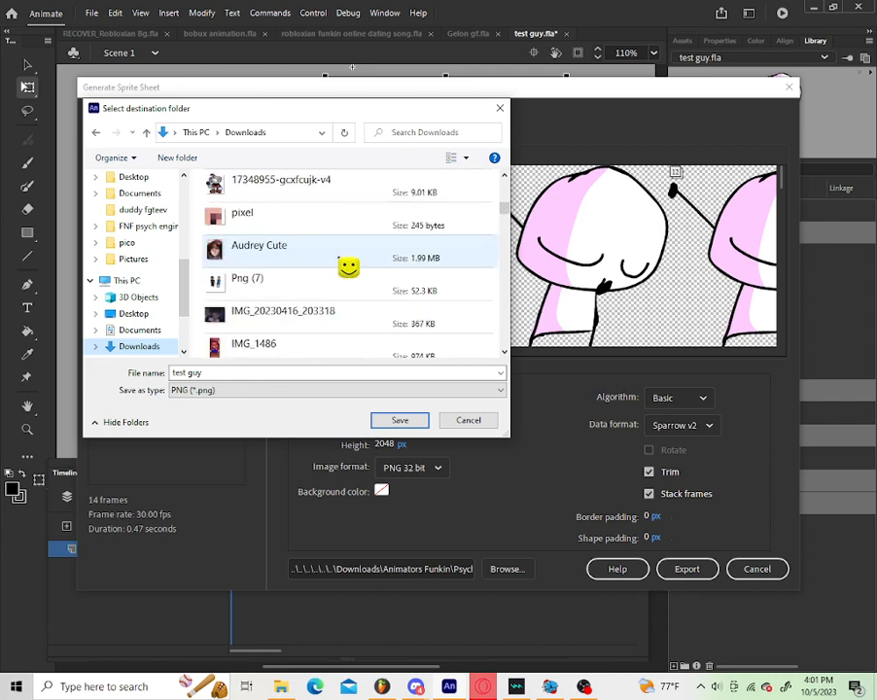
{"action": "scroll", "coordinate": [348, 267], "scroll_direction": "down", "scroll_amount": 6}
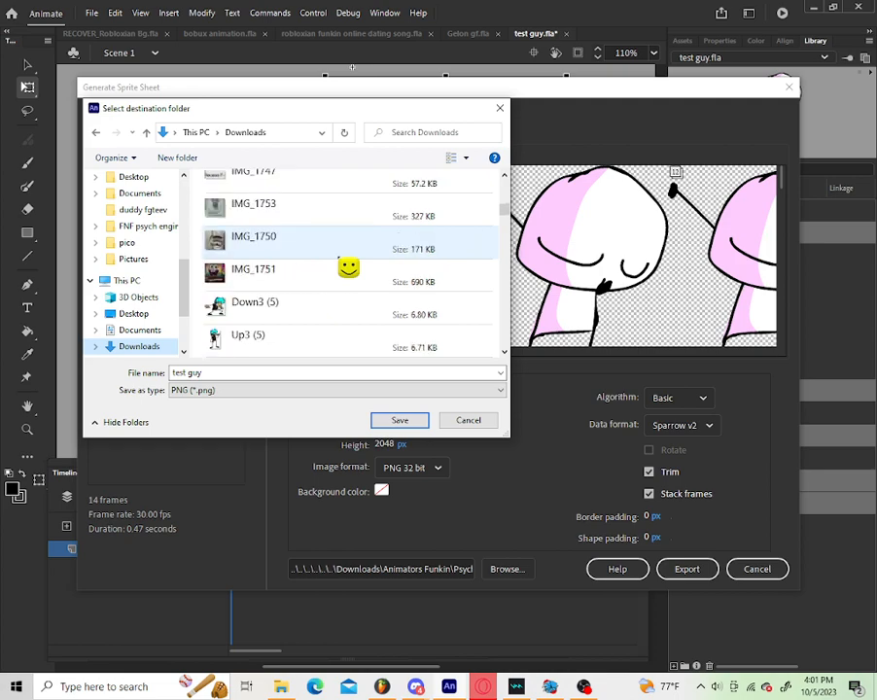
{"action": "scroll", "coordinate": [348, 266], "scroll_direction": "down", "scroll_amount": 10}
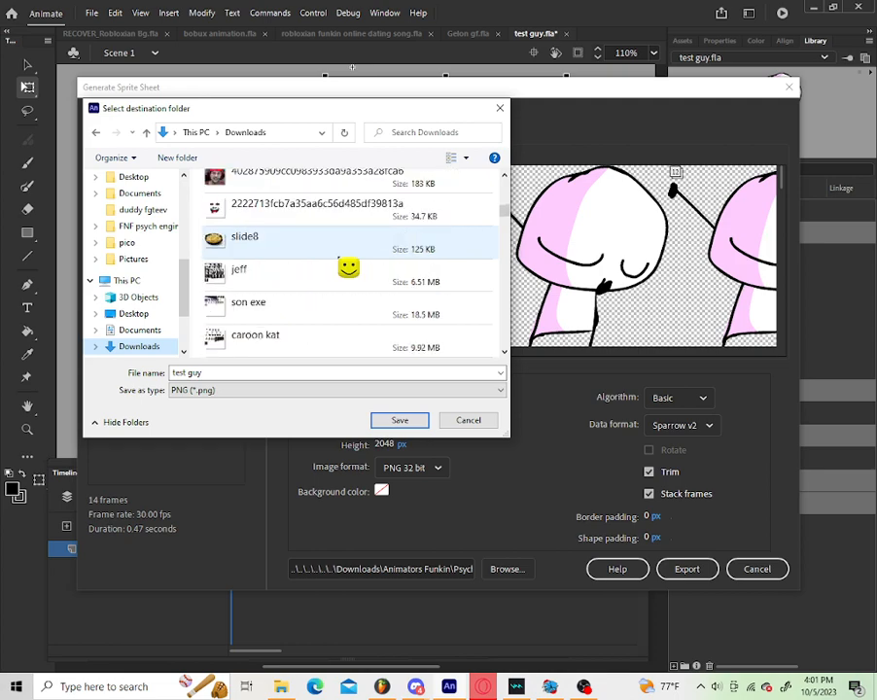
{"action": "scroll", "coordinate": [348, 266], "scroll_direction": "down", "scroll_amount": 8}
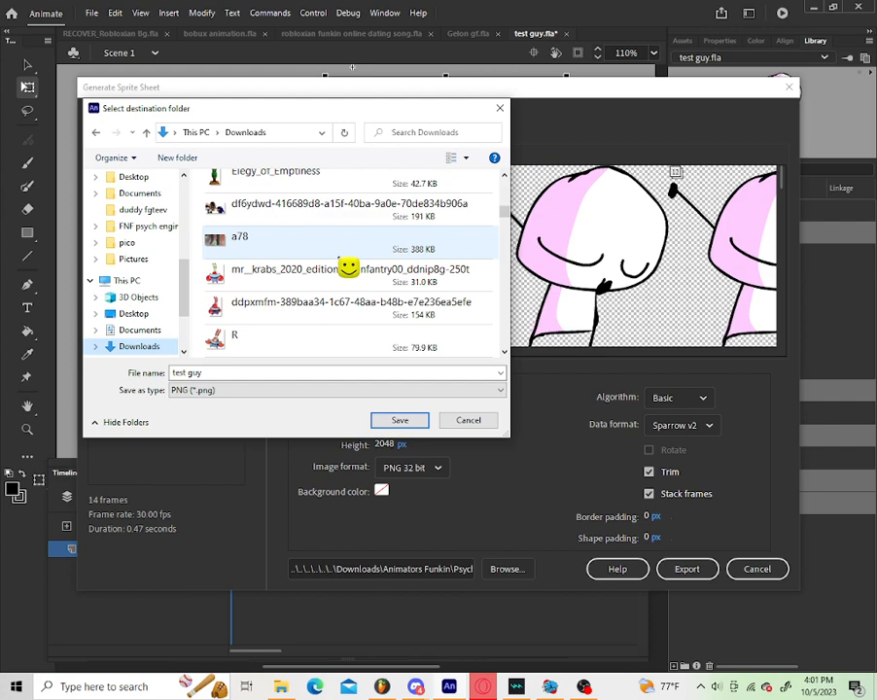
{"action": "scroll", "coordinate": [348, 267], "scroll_direction": "down", "scroll_amount": 10}
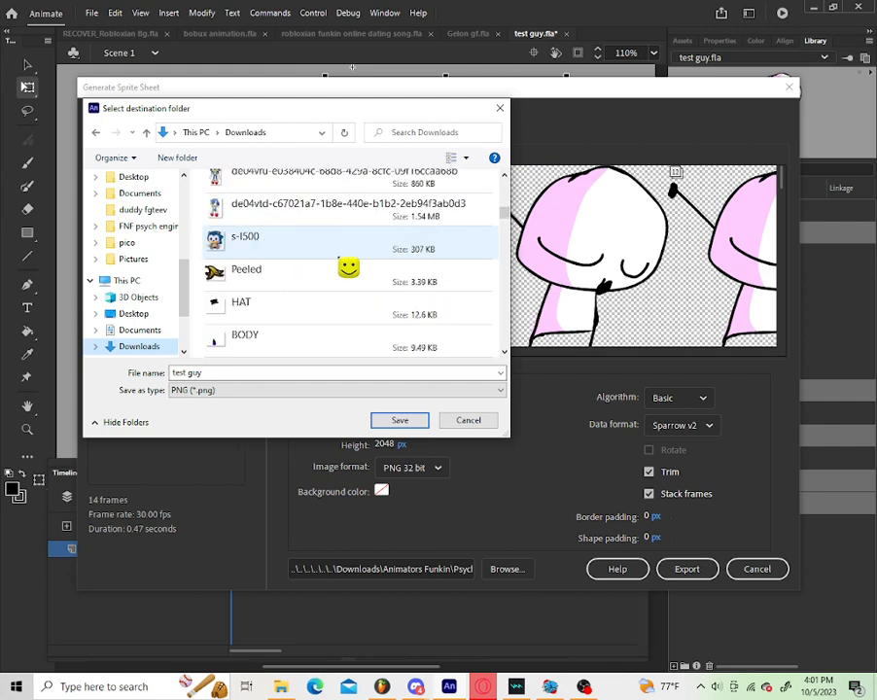
{"action": "scroll", "coordinate": [348, 267], "scroll_direction": "down", "scroll_amount": 10}
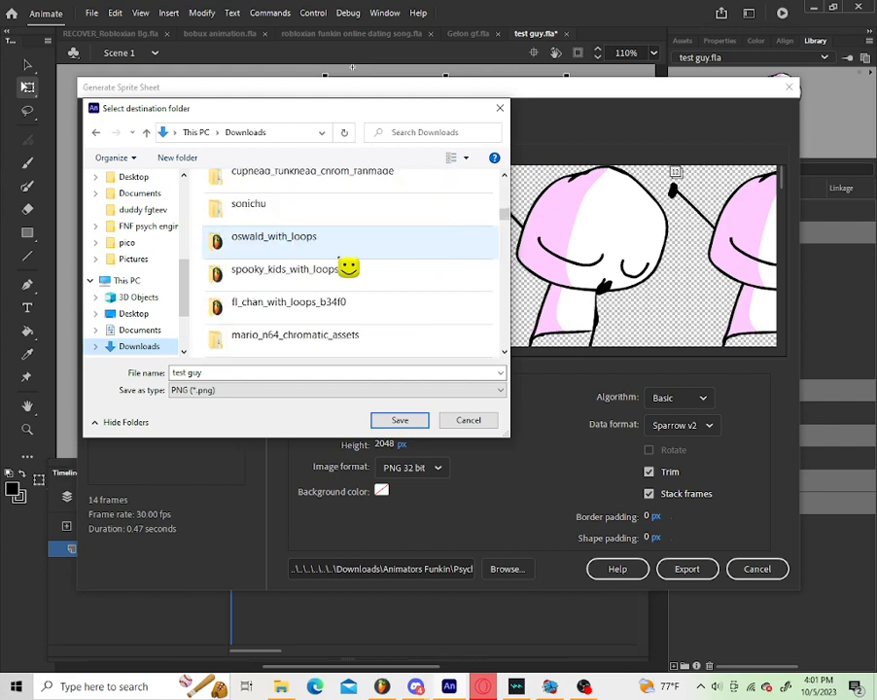
{"action": "scroll", "coordinate": [348, 267], "scroll_direction": "down", "scroll_amount": 10}
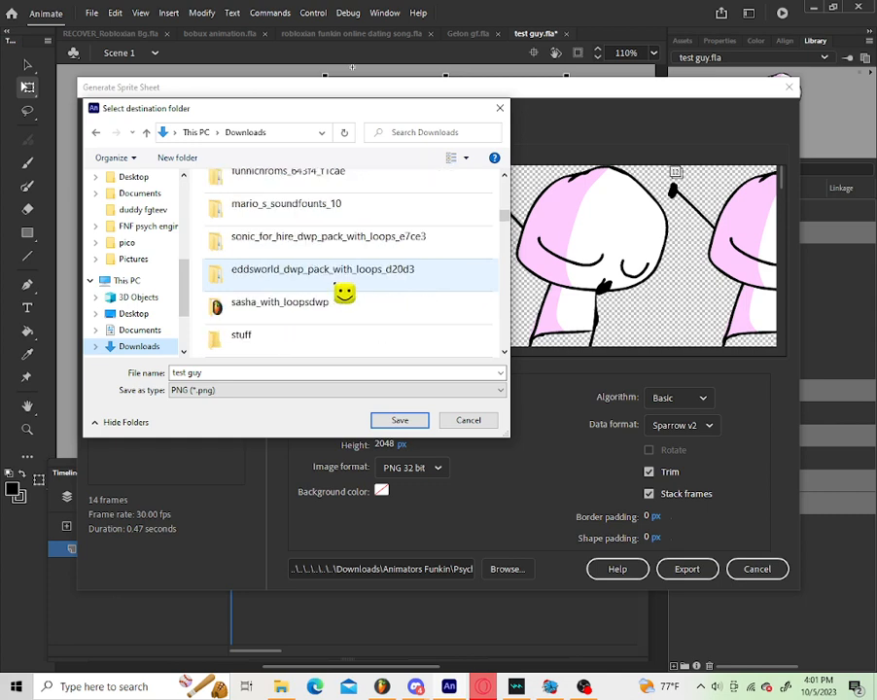
{"action": "scroll", "coordinate": [348, 292], "scroll_direction": "down", "scroll_amount": 8}
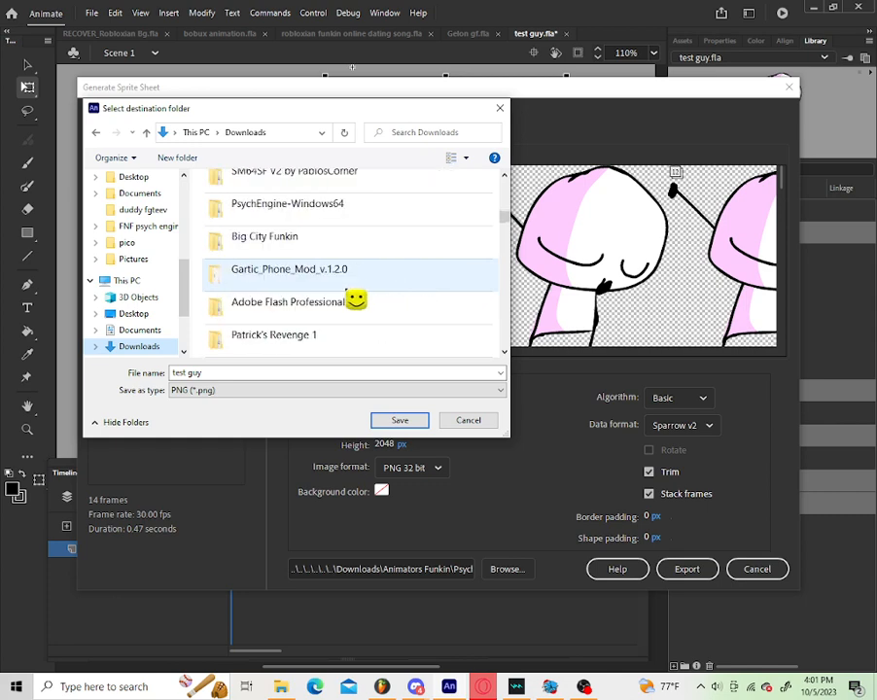
{"action": "scroll", "coordinate": [360, 298], "scroll_direction": "down", "scroll_amount": 5}
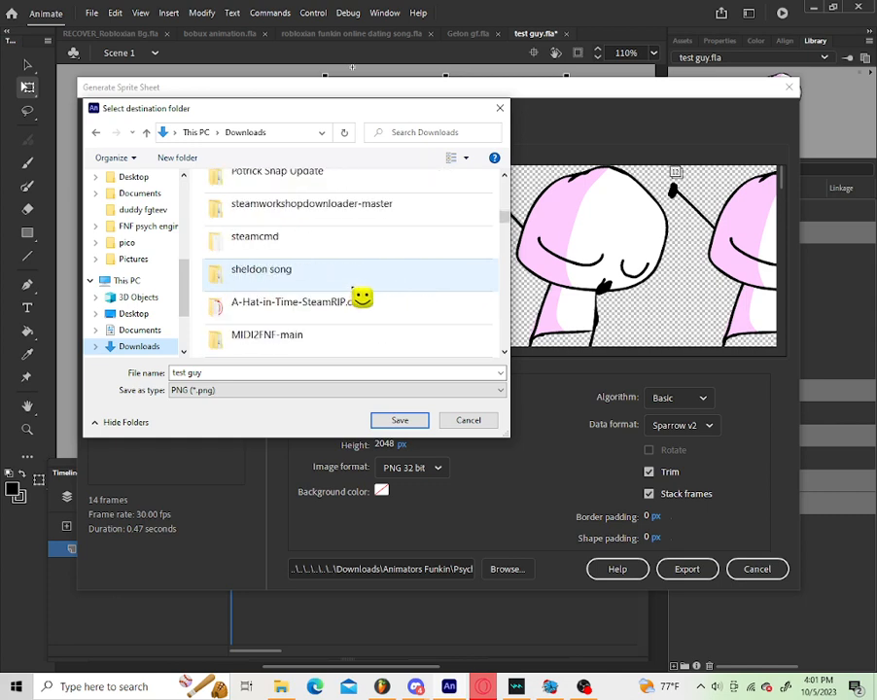
{"action": "scroll", "coordinate": [398, 335], "scroll_direction": "down", "scroll_amount": 3}
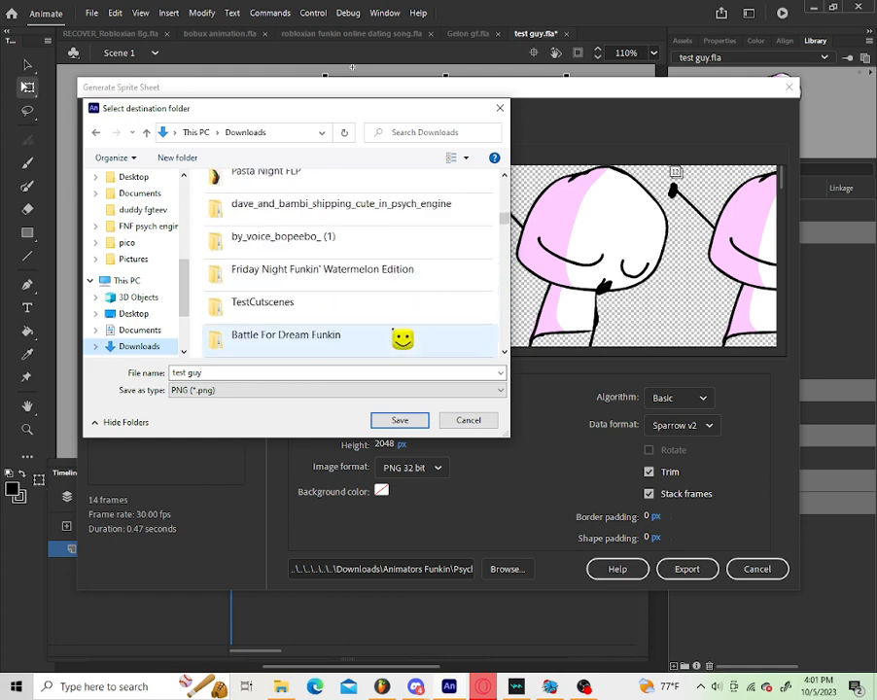
{"action": "scroll", "coordinate": [387, 308], "scroll_direction": "down", "scroll_amount": 3}
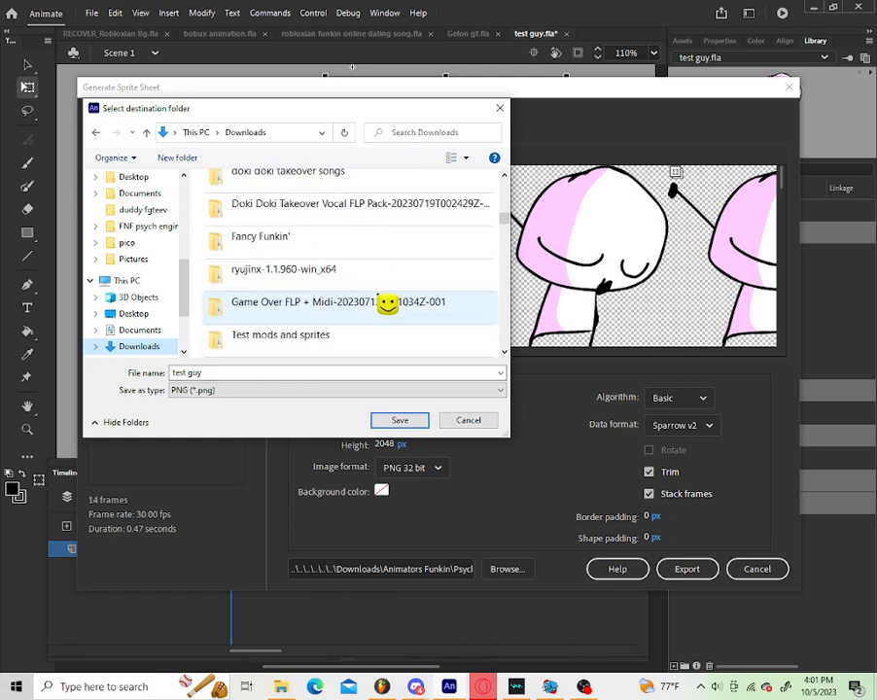
Step: Set the sprite sheet's destination to test guy as PNG in Test mods and sprites\PsychEngine\mods\images\characters
{"action": "double_click", "coordinate": [362, 339]}
{"action": "double_click", "coordinate": [313, 200]}
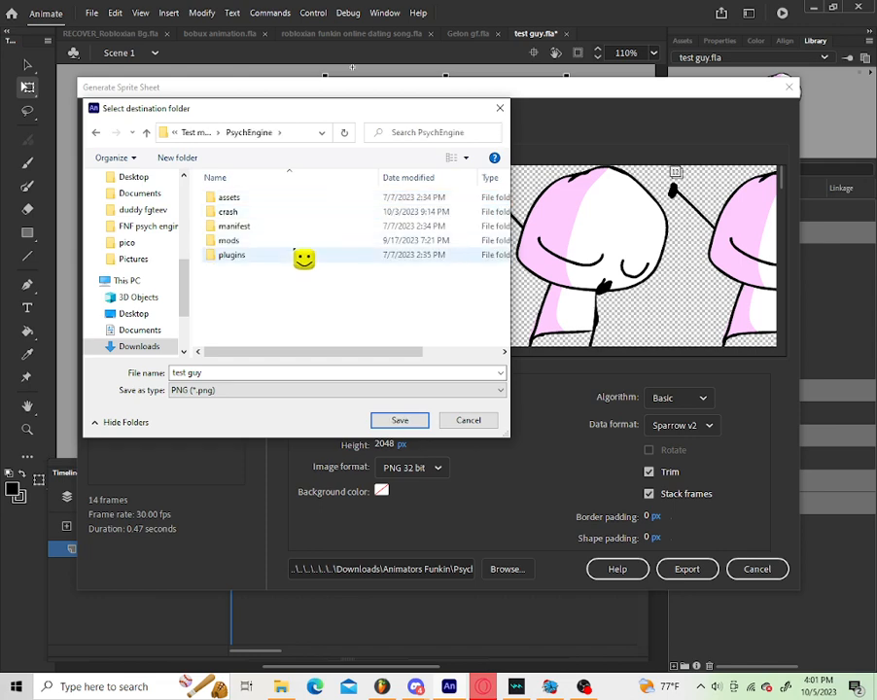
{"action": "double_click", "coordinate": [307, 242]}
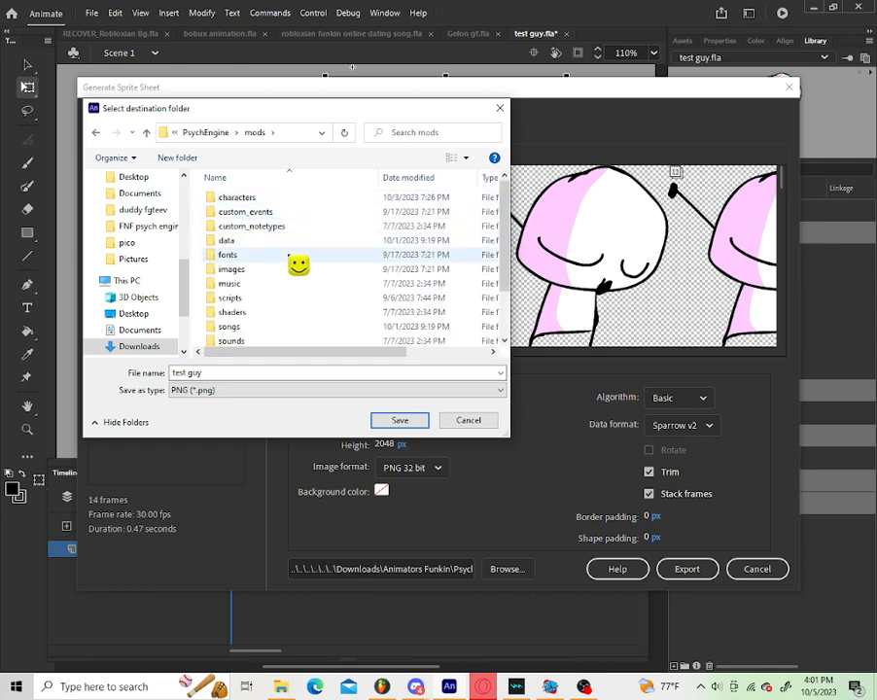
{"action": "double_click", "coordinate": [299, 271]}
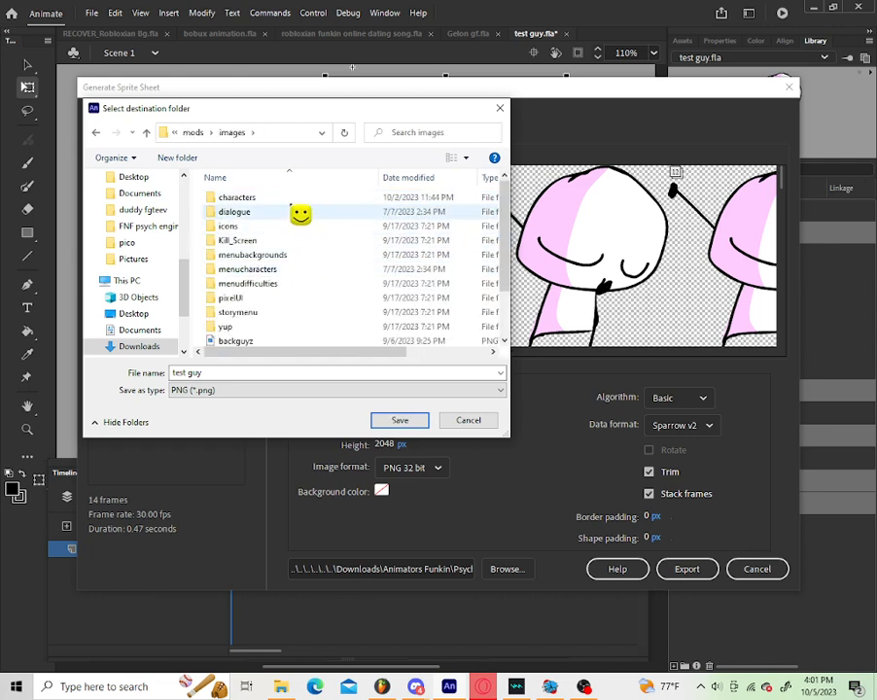
{"action": "double_click", "coordinate": [296, 201]}
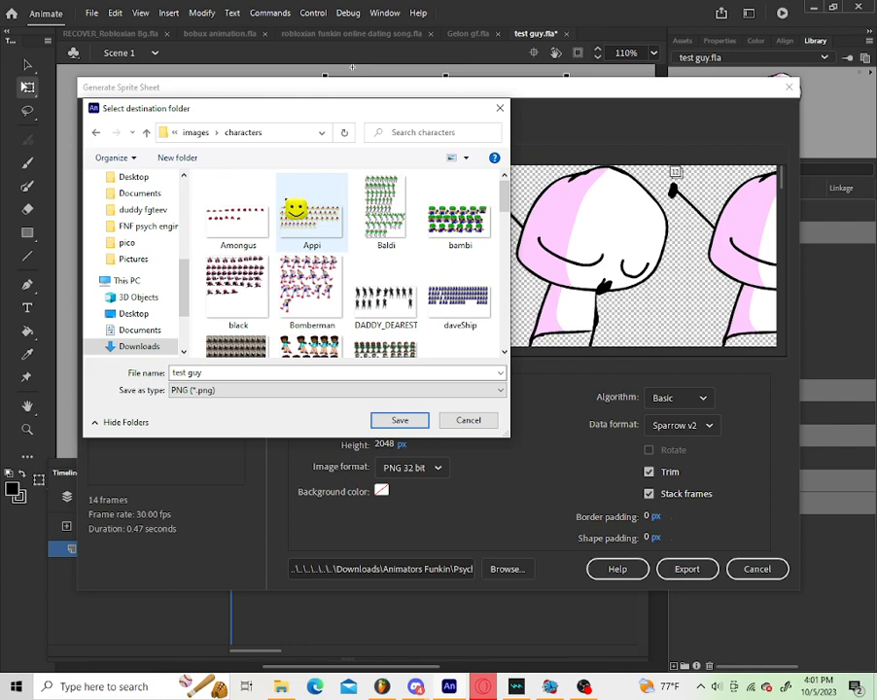
{"action": "left_click", "coordinate": [402, 421]}
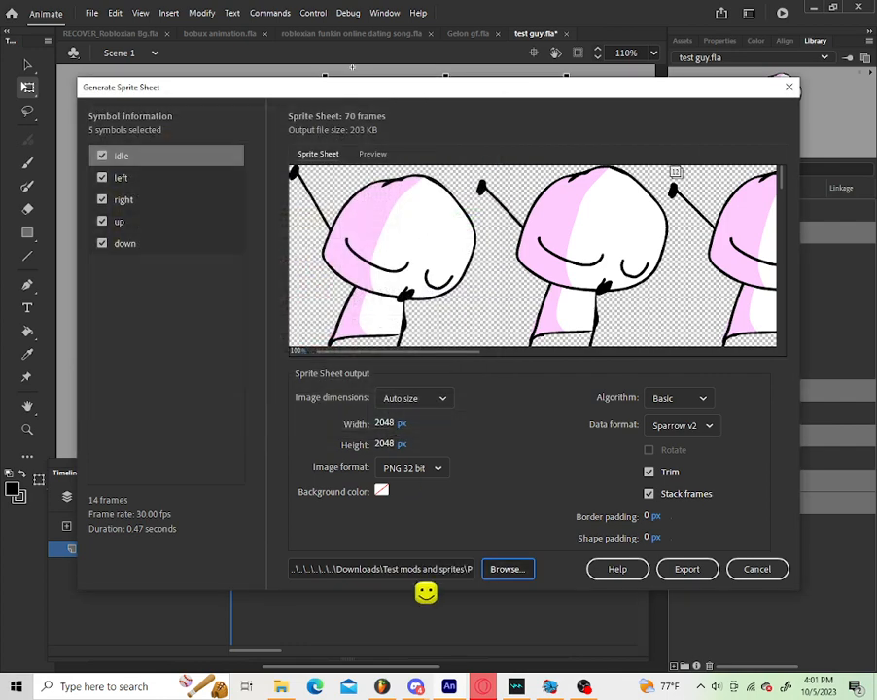
Step: Check the output path through to its file name and export the sprite sheet in Sparrow v2 format
{"action": "left_click_drag", "start_coordinate": [395, 569], "coordinate": [454, 569]}
{"action": "left_click_drag", "start_coordinate": [374, 566], "coordinate": [446, 574]}
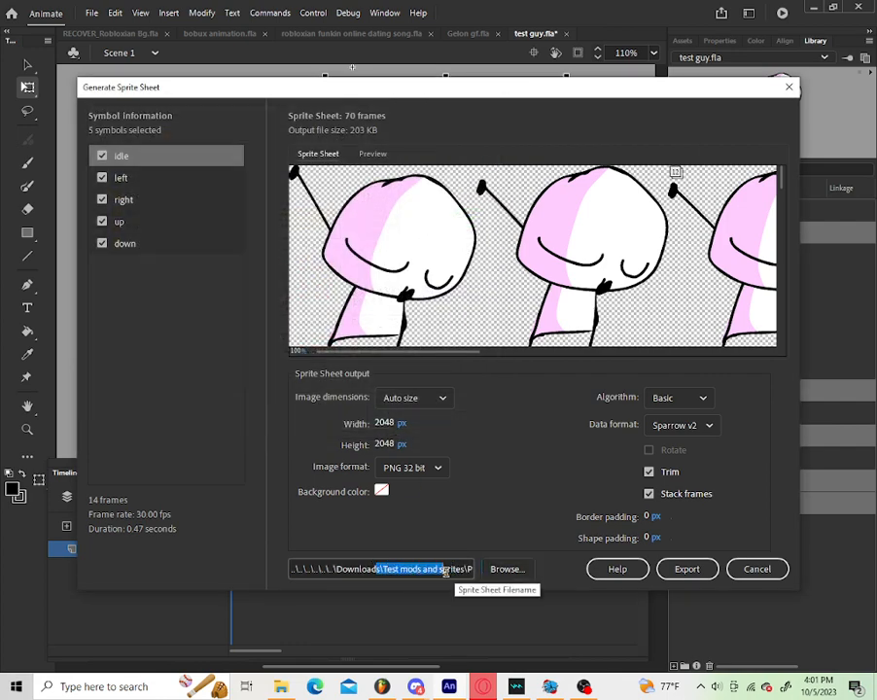
{"action": "key", "text": "ctrl+v"}
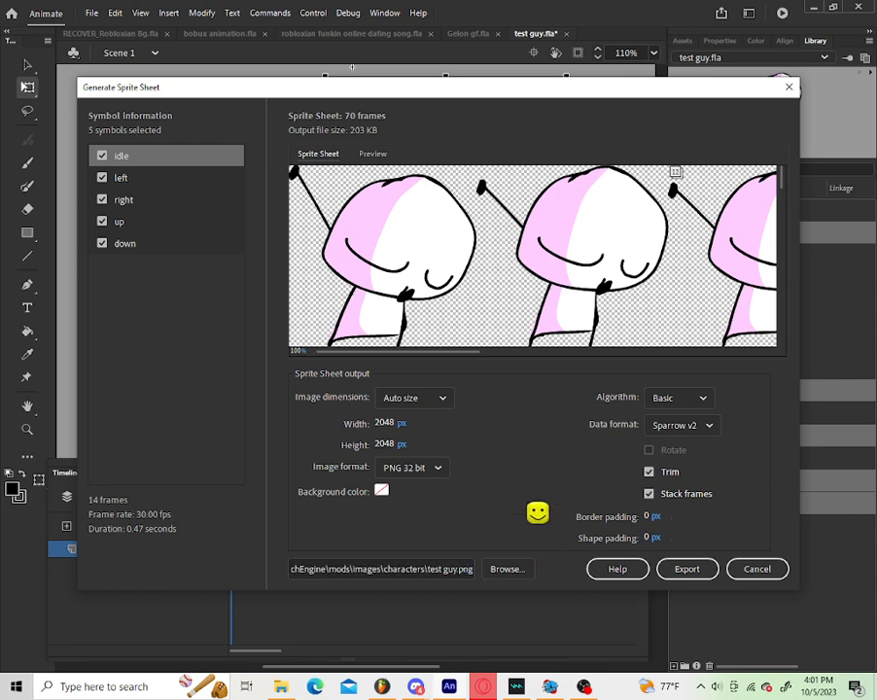
{"action": "left_click", "coordinate": [692, 570]}
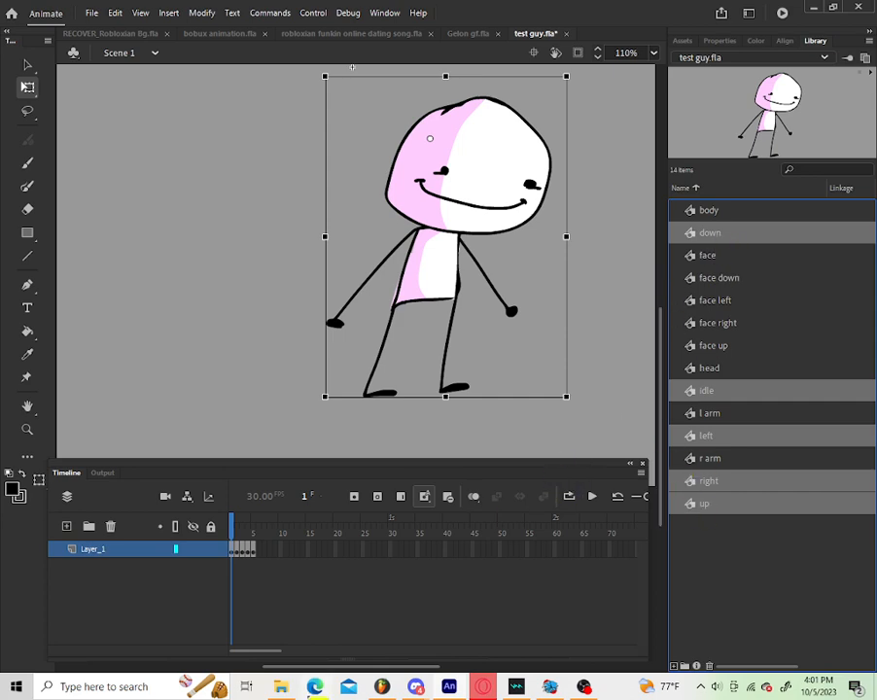
Step: Switch to File Explorer, open the PsychEngine folder inside Test mods and sprites, and launch Psych Engine
{"action": "mouse_move", "coordinate": [302, 689]}
{"action": "left_click", "coordinate": [279, 612]}
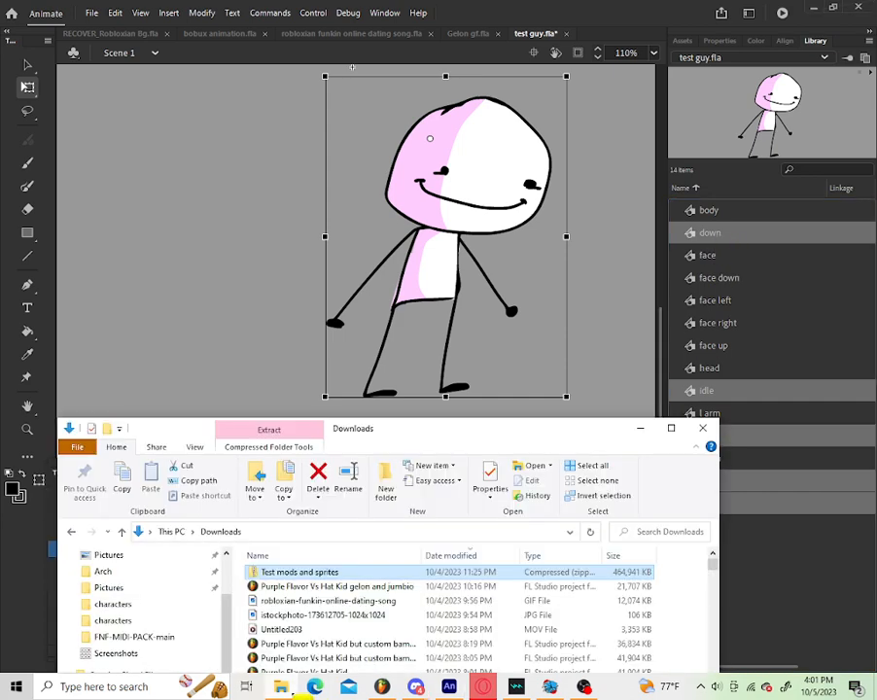
{"action": "left_click_drag", "start_coordinate": [439, 428], "coordinate": [444, 136]}
{"action": "left_click", "coordinate": [148, 310]}
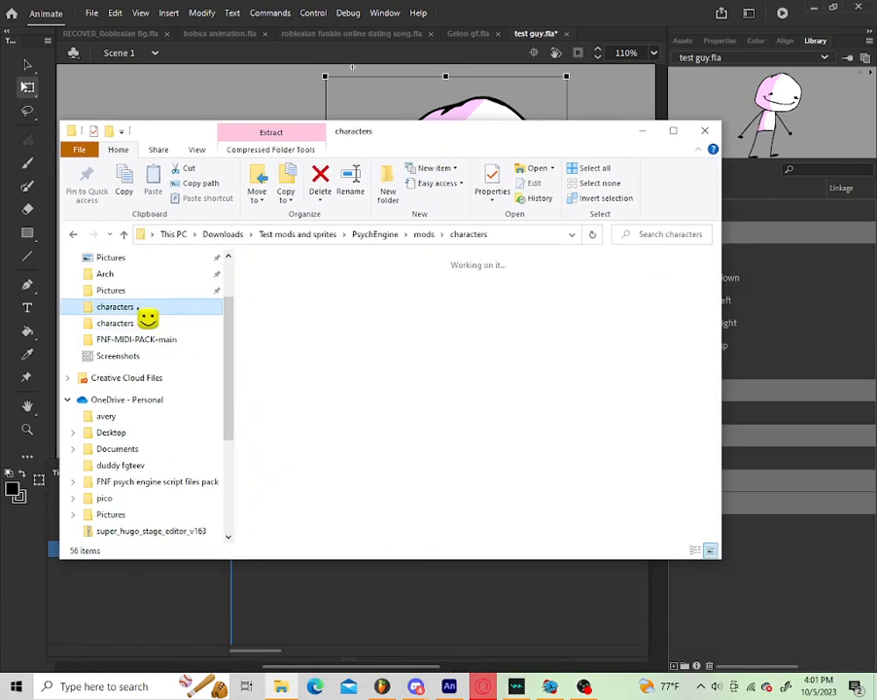
{"action": "left_click", "coordinate": [298, 236]}
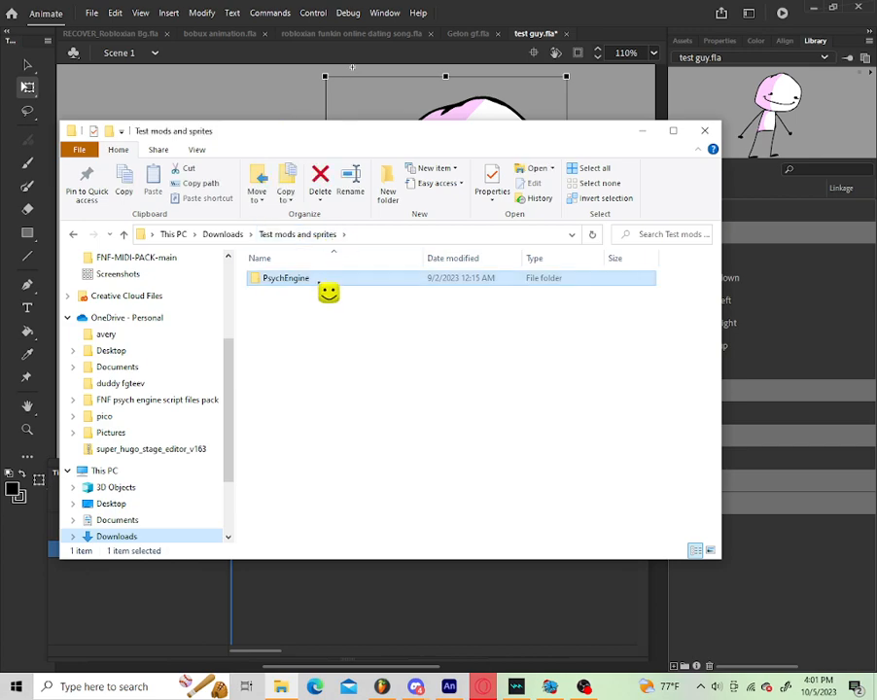
{"action": "double_click", "coordinate": [321, 280]}
{"action": "double_click", "coordinate": [352, 426]}
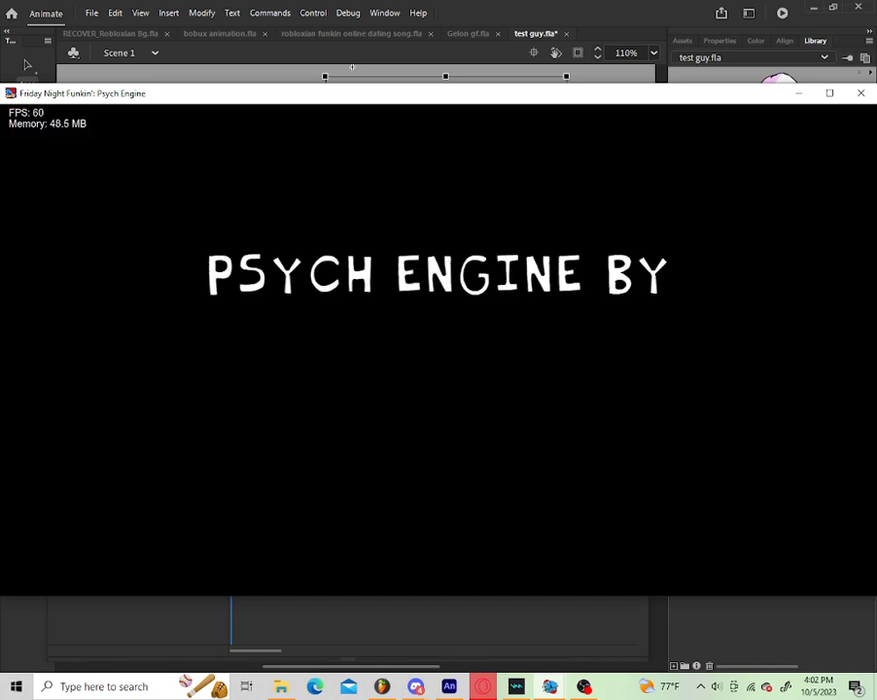
Step: Skip the Psych Engine intro and the outdated-version notice, and open the Character Editor from the editors list
{"action": "key", "text": "Return"}
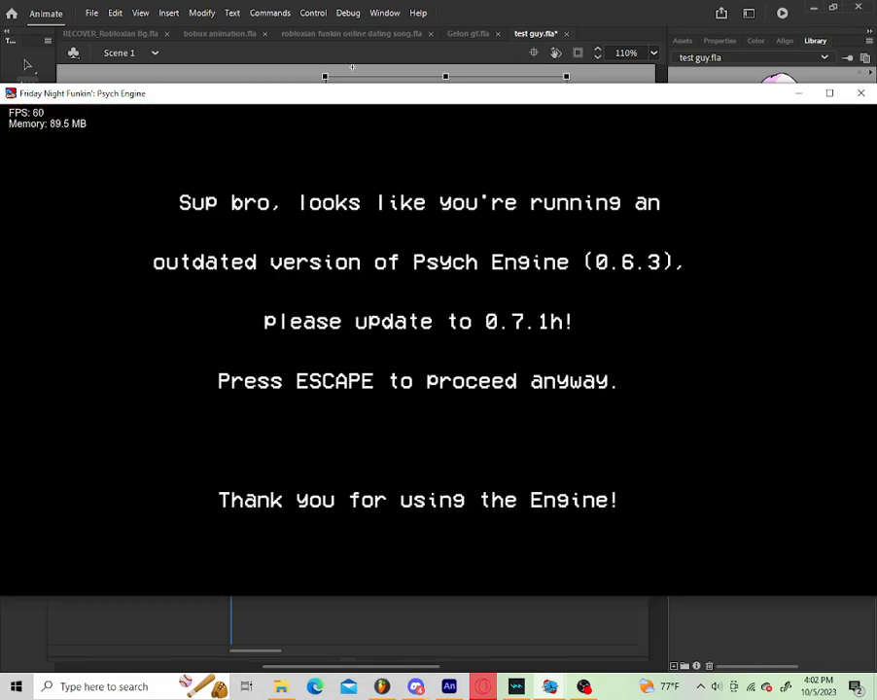
{"action": "key", "text": "Escape"}
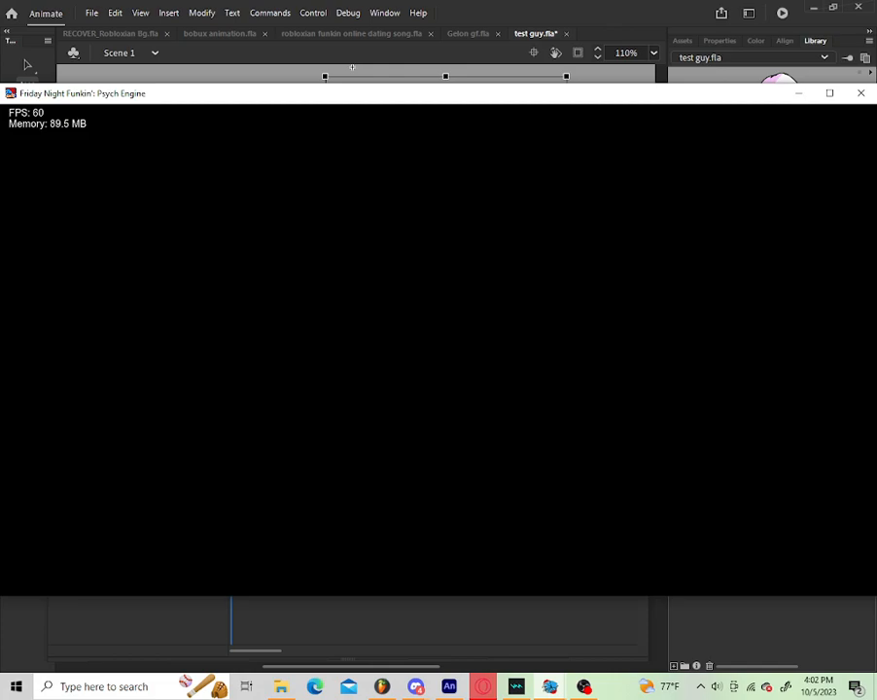
{"action": "key", "text": "7"}
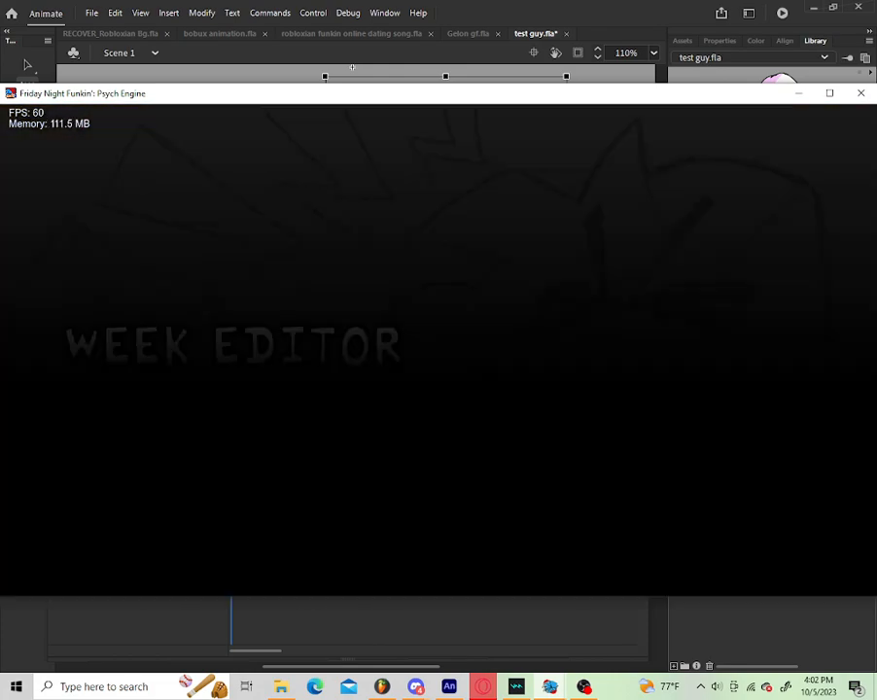
{"action": "key", "text": "Up"}
{"action": "key", "text": "Up"}
{"action": "key", "text": "Return"}
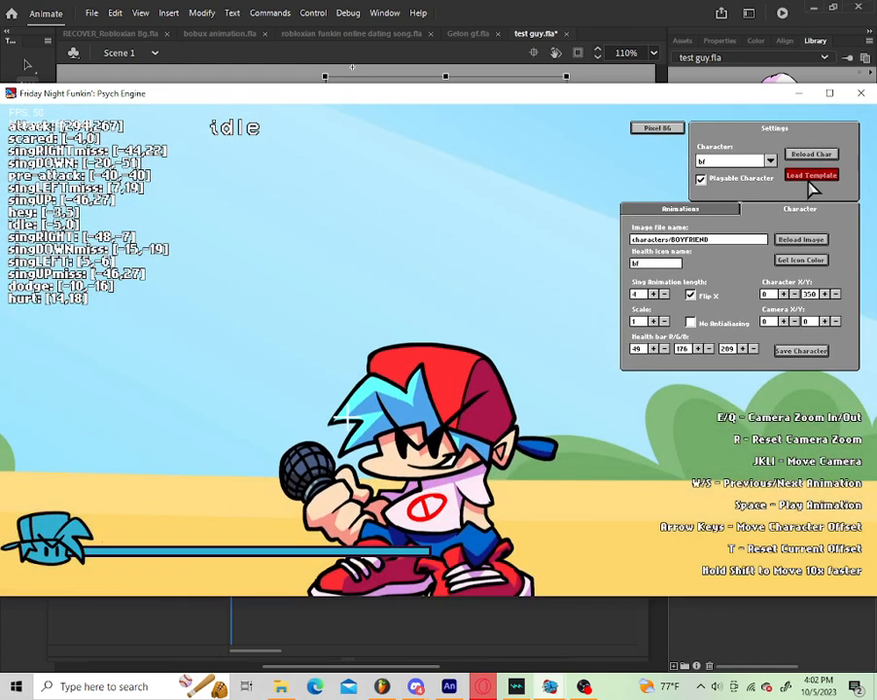
Step: Load the blank character template and reload its image from characters/test guy
{"action": "left_click", "coordinate": [811, 177]}
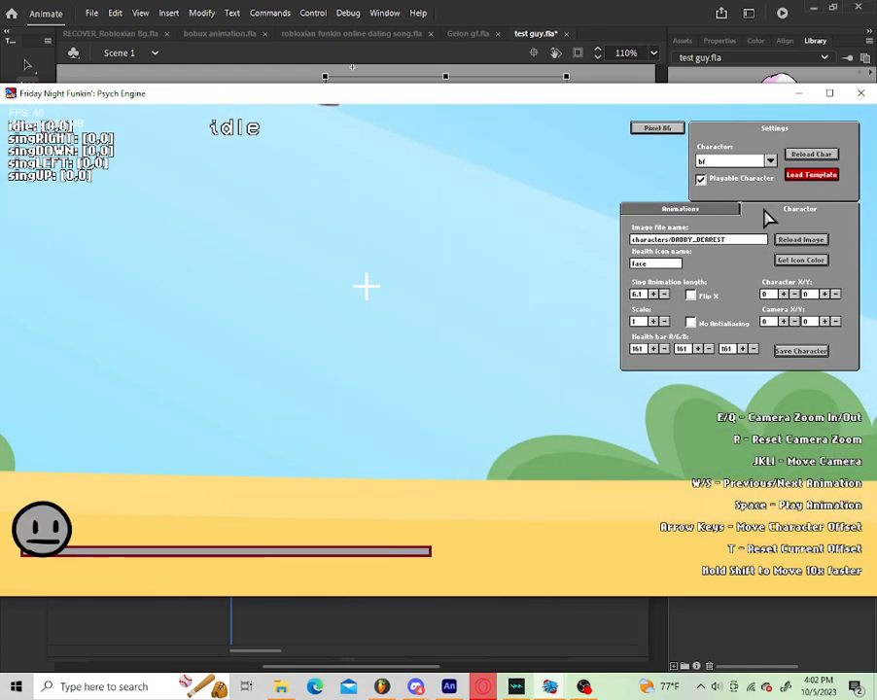
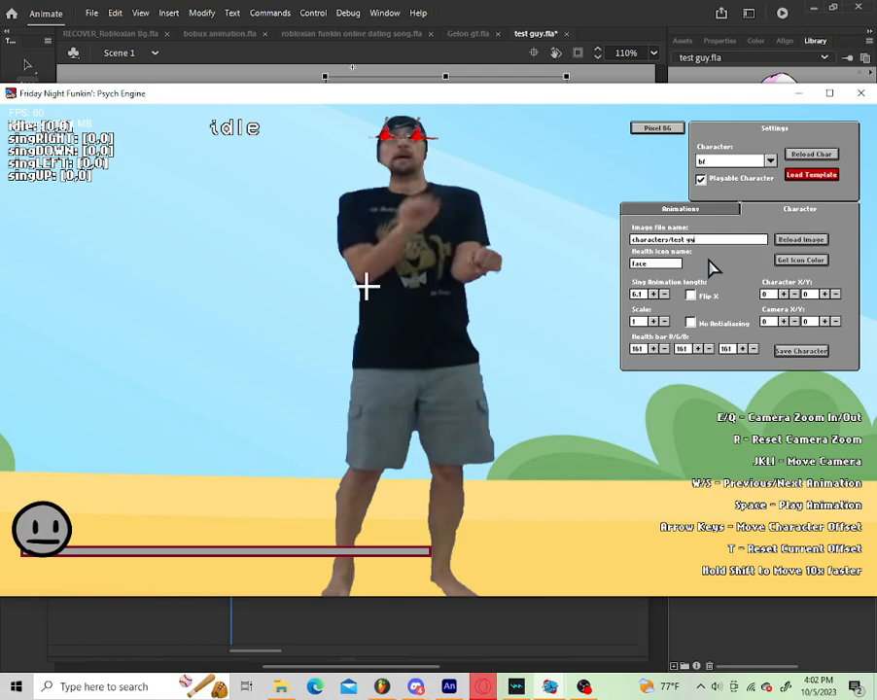
{"action": "left_click", "coordinate": [815, 240]}
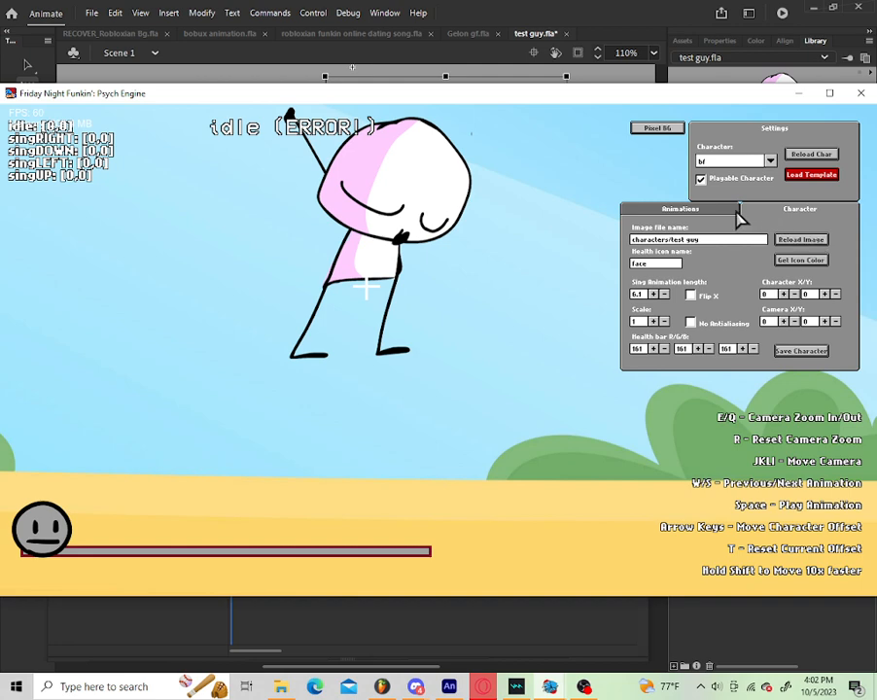
Step: Update the idle animation so it uses the idle symbol from the sprite sheet's XML file
{"action": "left_click", "coordinate": [735, 211]}
{"action": "left_click", "coordinate": [763, 242]}
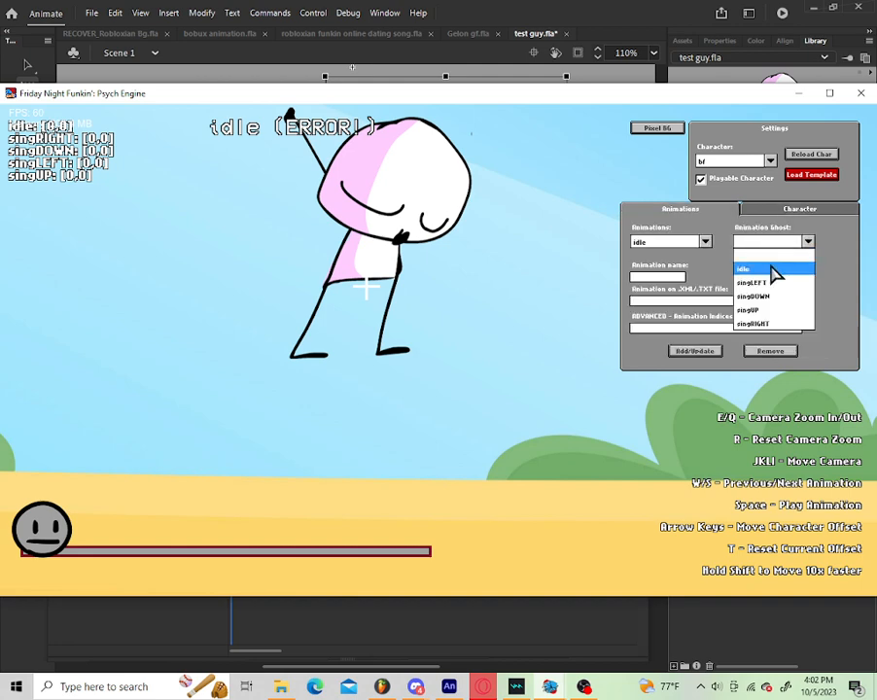
{"action": "left_click", "coordinate": [707, 243]}
{"action": "left_click", "coordinate": [707, 272]}
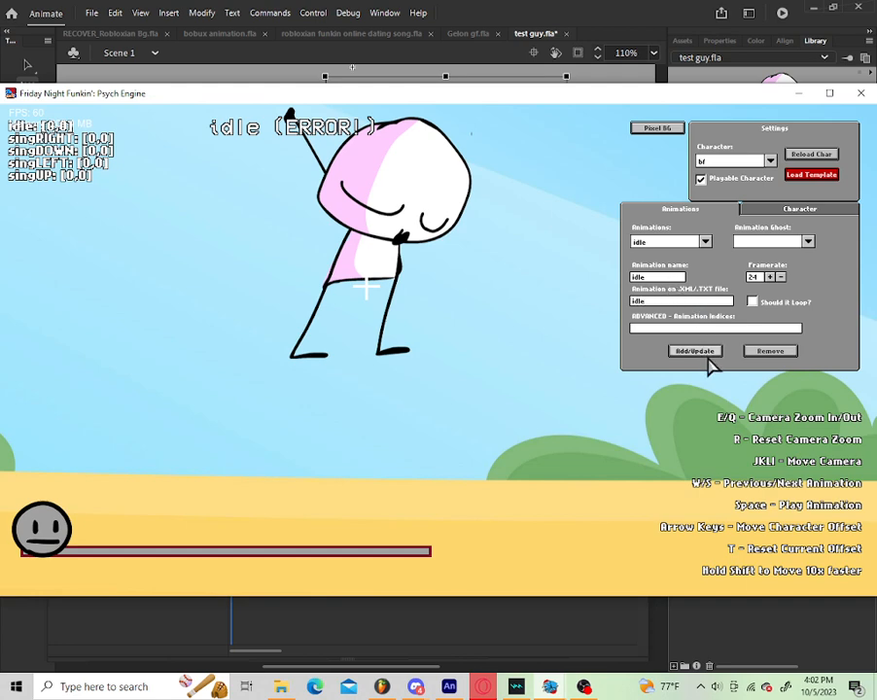
{"action": "left_click", "coordinate": [710, 360]}
Step: Update singLEFT to use the left symbol and singDOWN to use the down symbol from the XML file
{"action": "left_click", "coordinate": [706, 242]}
{"action": "left_click", "coordinate": [700, 294]}
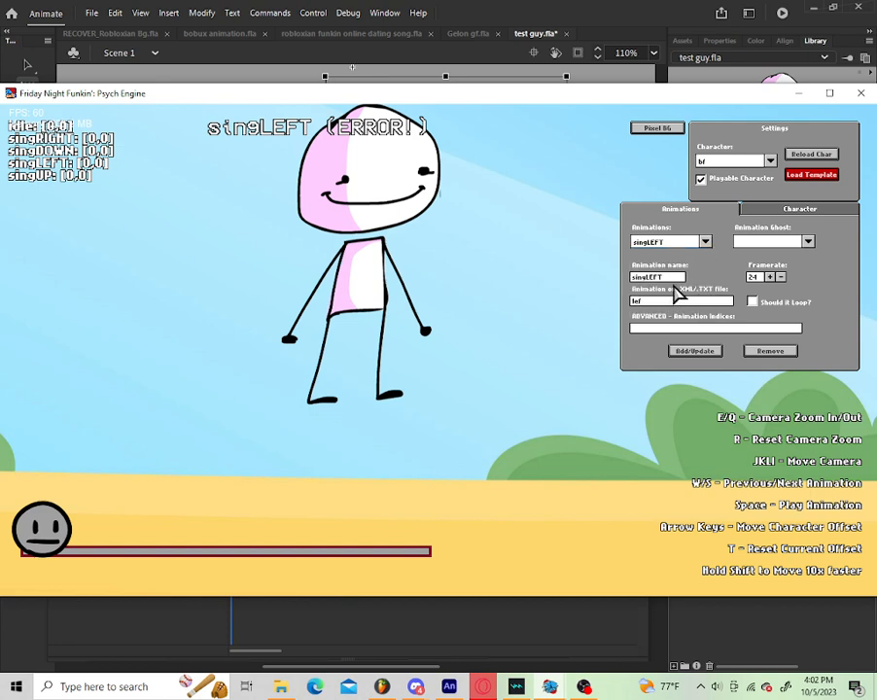
{"action": "left_click", "coordinate": [695, 357]}
{"action": "left_click", "coordinate": [679, 243]}
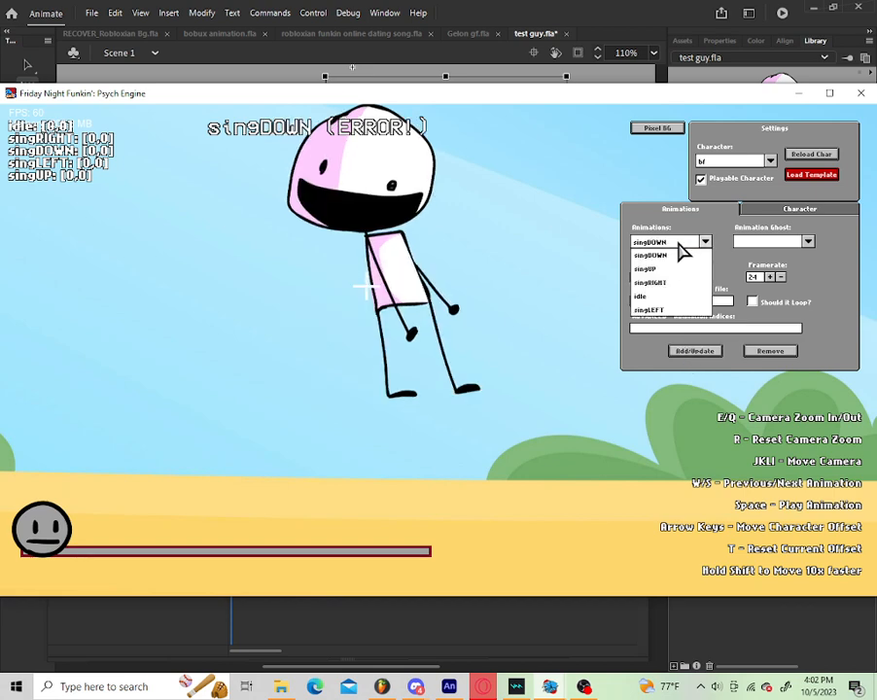
{"action": "left_click", "coordinate": [681, 256]}
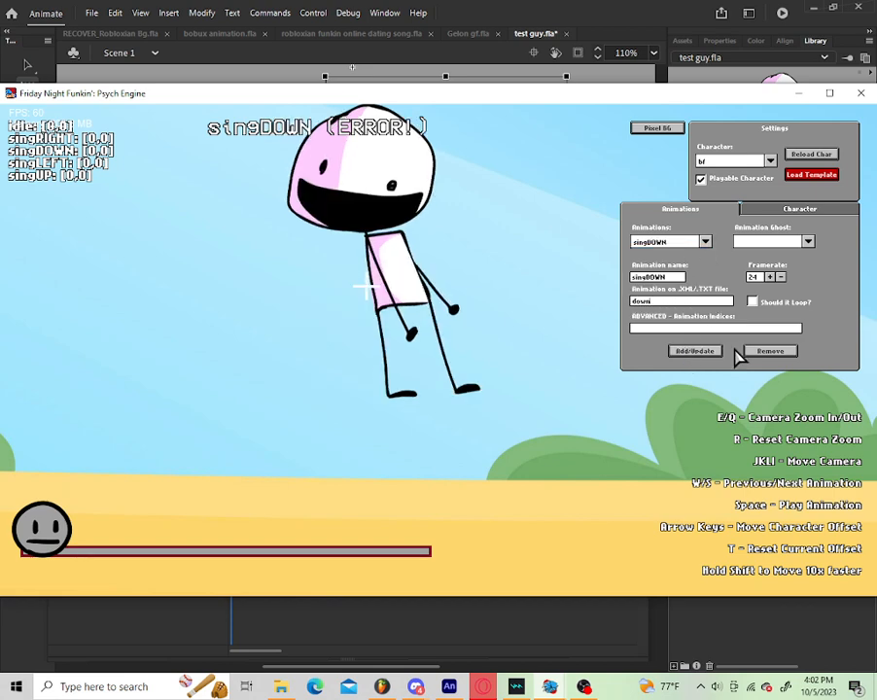
{"action": "left_click", "coordinate": [717, 352]}
Step: Update singUP to use the up symbol and singRIGHT to use the right symbol, and flip through the animations to check them
{"action": "left_click", "coordinate": [702, 240]}
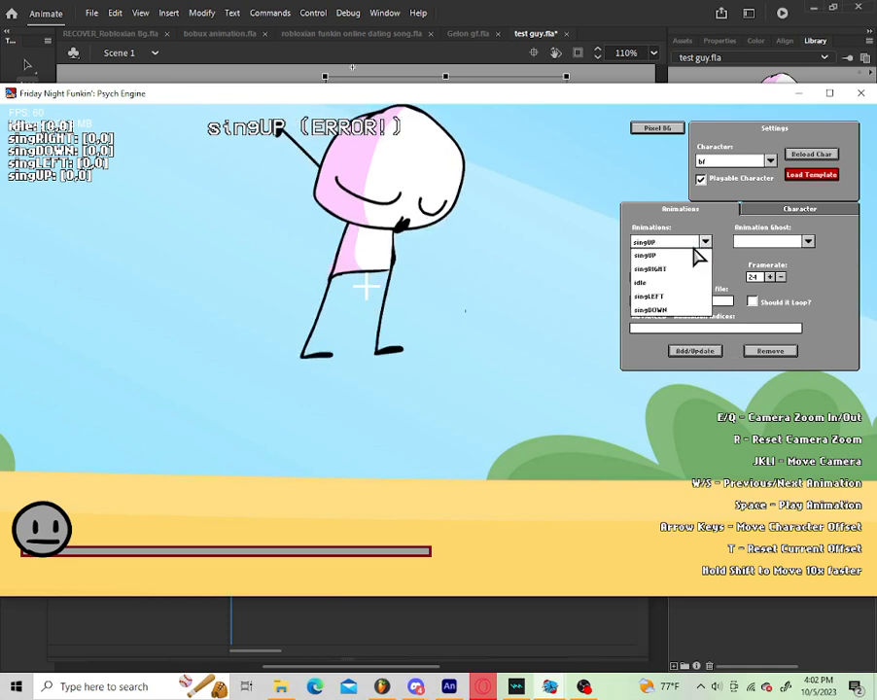
{"action": "left_click", "coordinate": [645, 255]}
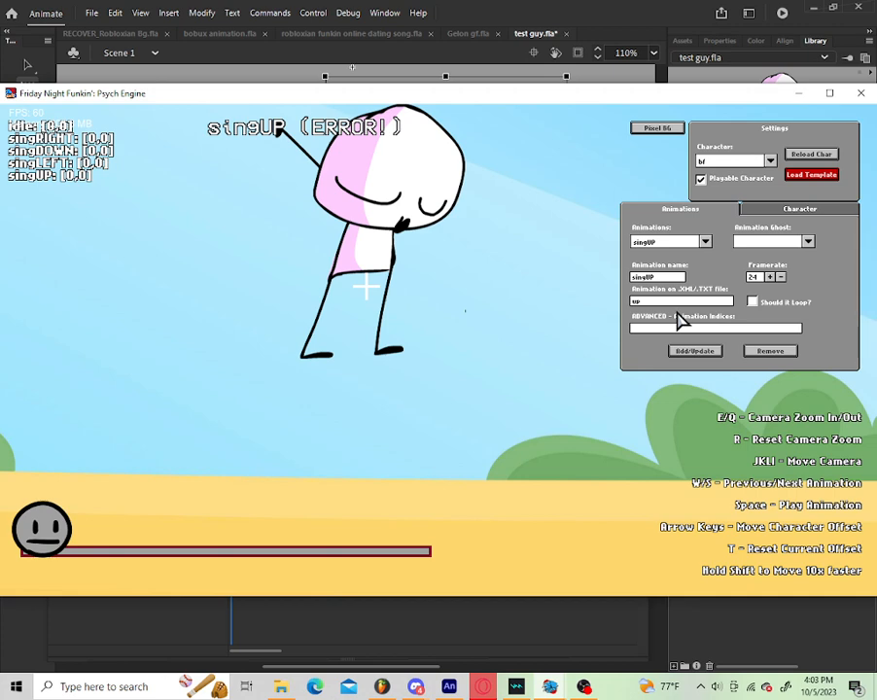
{"action": "left_click", "coordinate": [694, 348]}
{"action": "left_click", "coordinate": [669, 242]}
{"action": "left_click", "coordinate": [665, 254]}
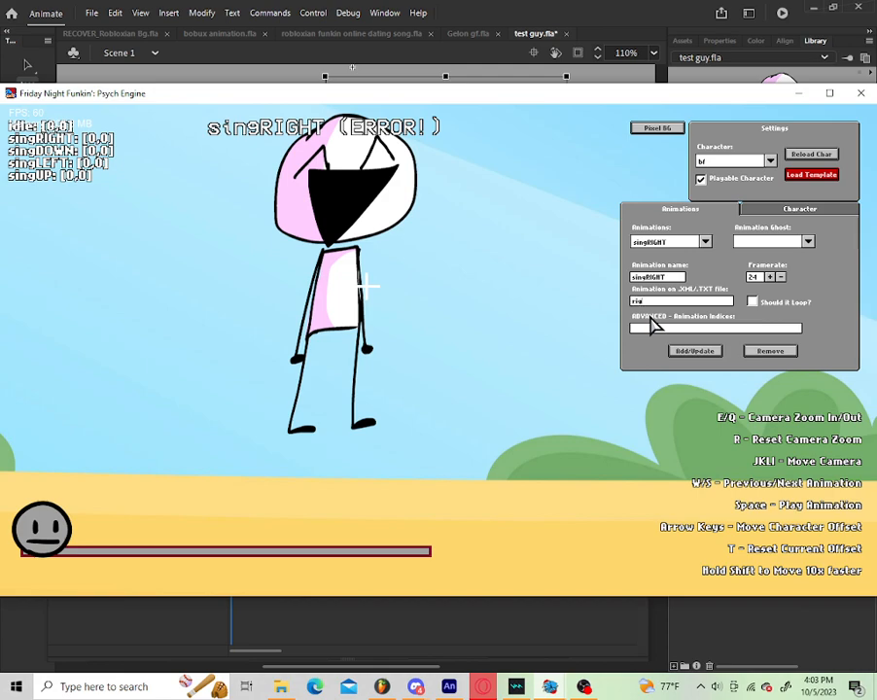
{"action": "type", "text": "t"}
{"action": "left_click", "coordinate": [694, 352]}
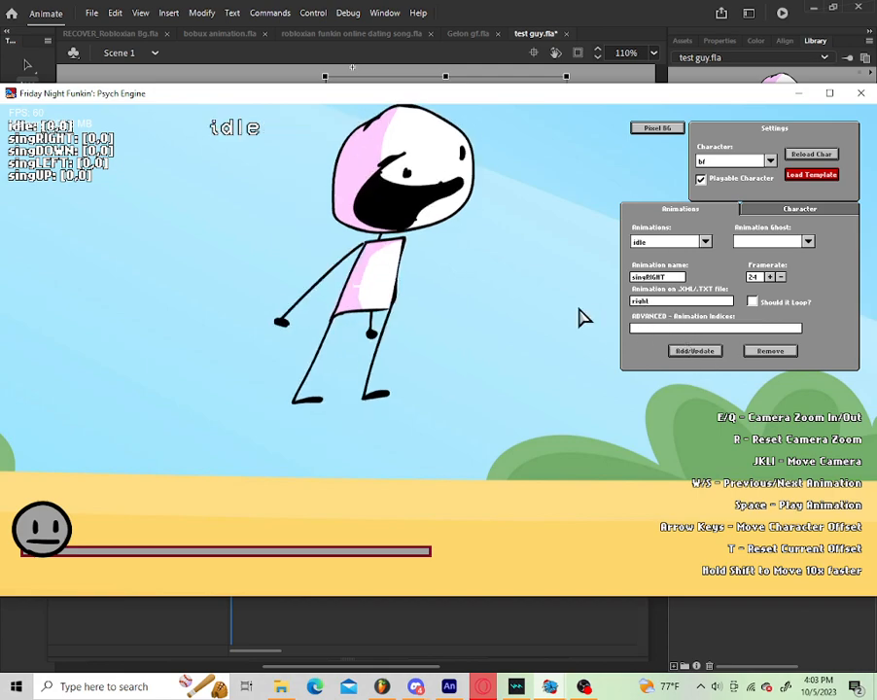
{"action": "key", "text": "s"}
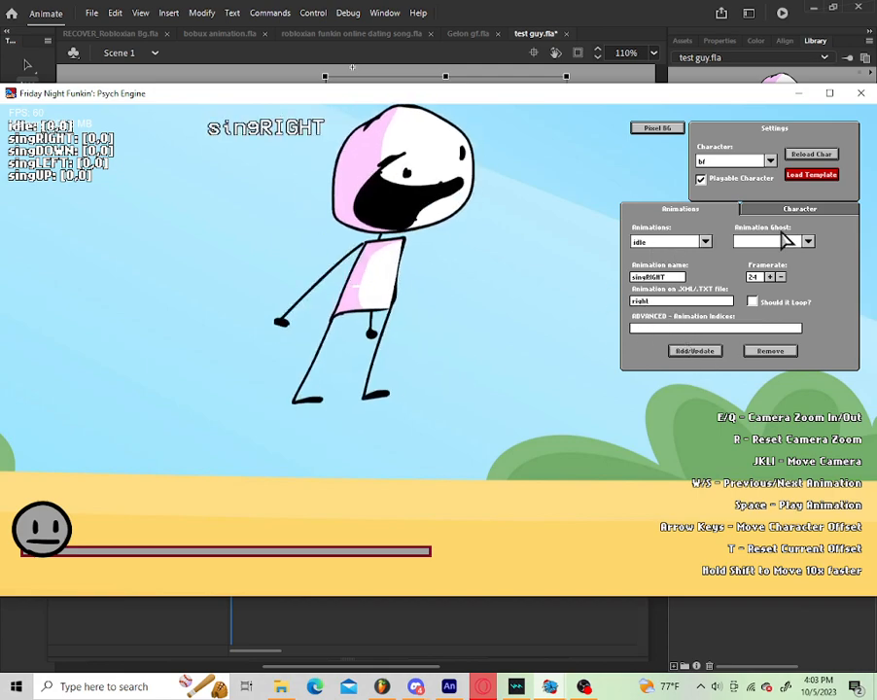
{"action": "key", "text": "w"}
Step: Lower the character onto the ground by setting its Y position to 280
{"action": "left_click", "coordinate": [802, 210]}
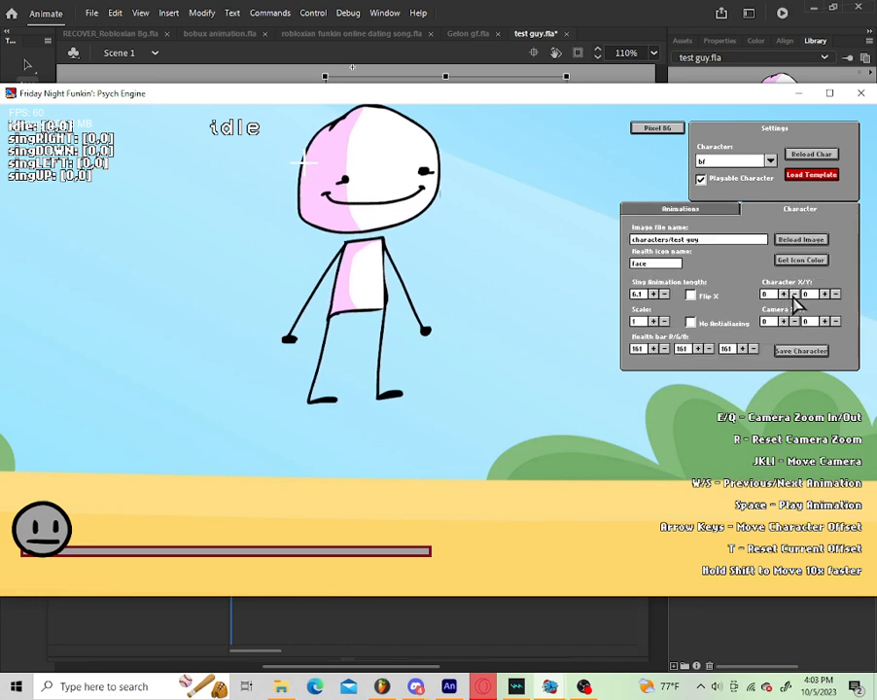
{"action": "left_click", "coordinate": [825, 294]}
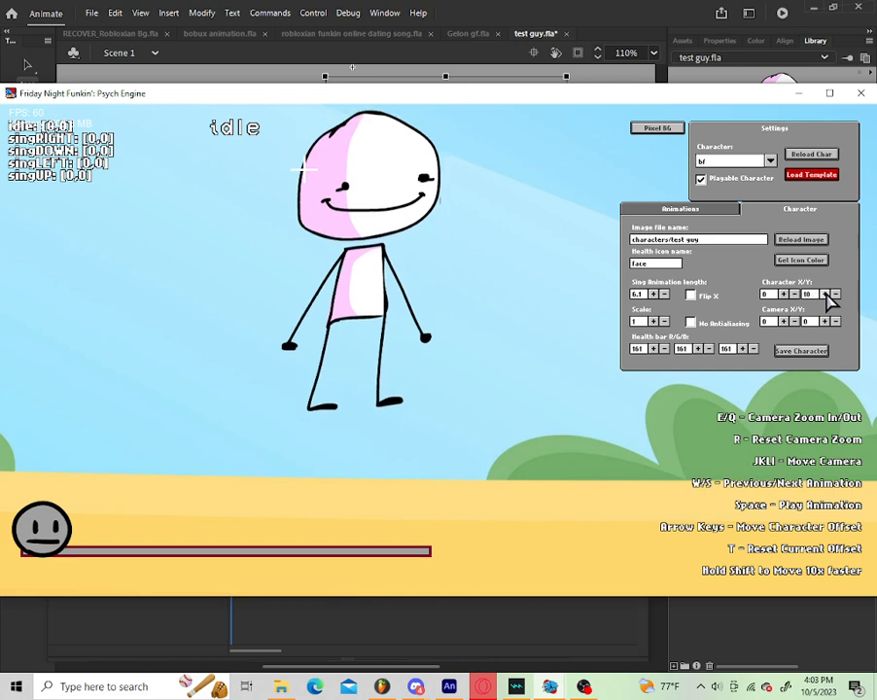
{"action": "left_click", "coordinate": [826, 295]}
{"action": "left_click", "coordinate": [826, 295]}
{"action": "left_click", "coordinate": [826, 294]}
{"action": "left_click", "coordinate": [826, 294]}
{"action": "left_click", "coordinate": [826, 295]}
{"action": "left_click", "coordinate": [826, 295]}
{"action": "left_click", "coordinate": [826, 295]}
{"action": "left_click", "coordinate": [826, 294]}
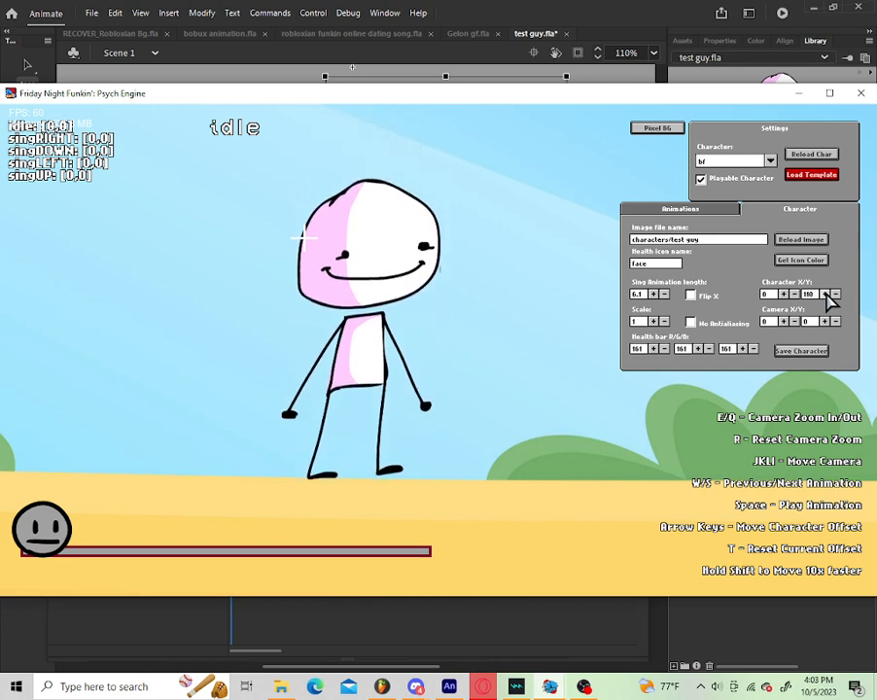
{"action": "left_click", "coordinate": [826, 295]}
{"action": "left_click", "coordinate": [826, 294]}
{"action": "left_click", "coordinate": [826, 295]}
{"action": "left_click", "coordinate": [826, 295]}
{"action": "left_click", "coordinate": [825, 294]}
{"action": "left_click", "coordinate": [826, 294]}
{"action": "left_click", "coordinate": [826, 295]}
{"action": "left_click", "coordinate": [826, 295]}
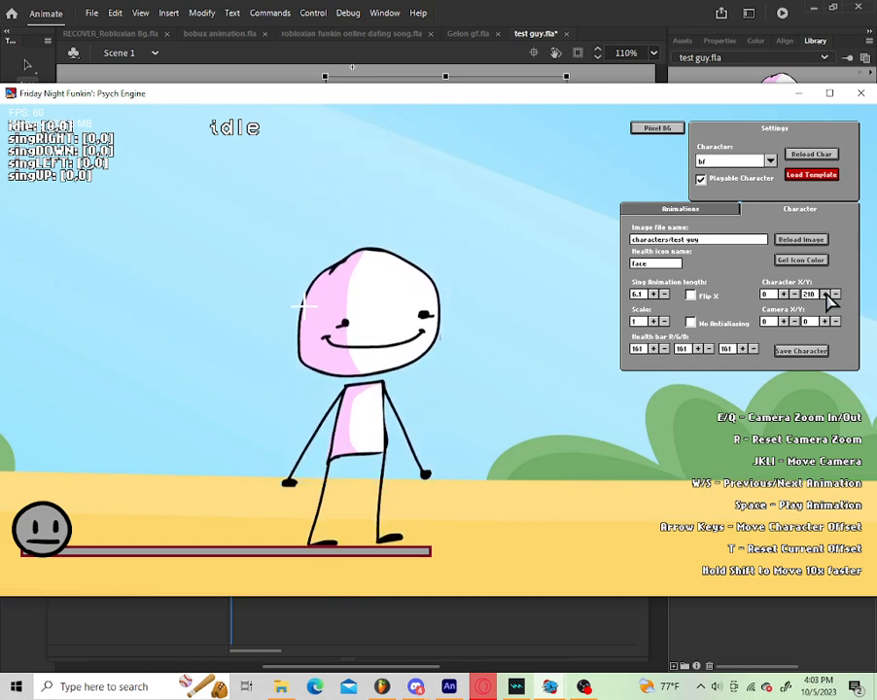
{"action": "left_click", "coordinate": [826, 295]}
{"action": "left_click", "coordinate": [825, 294]}
{"action": "left_click", "coordinate": [826, 295]}
{"action": "left_click", "coordinate": [826, 294]}
{"action": "left_click", "coordinate": [825, 294]}
{"action": "left_click", "coordinate": [826, 295]}
{"action": "left_click", "coordinate": [826, 295]}
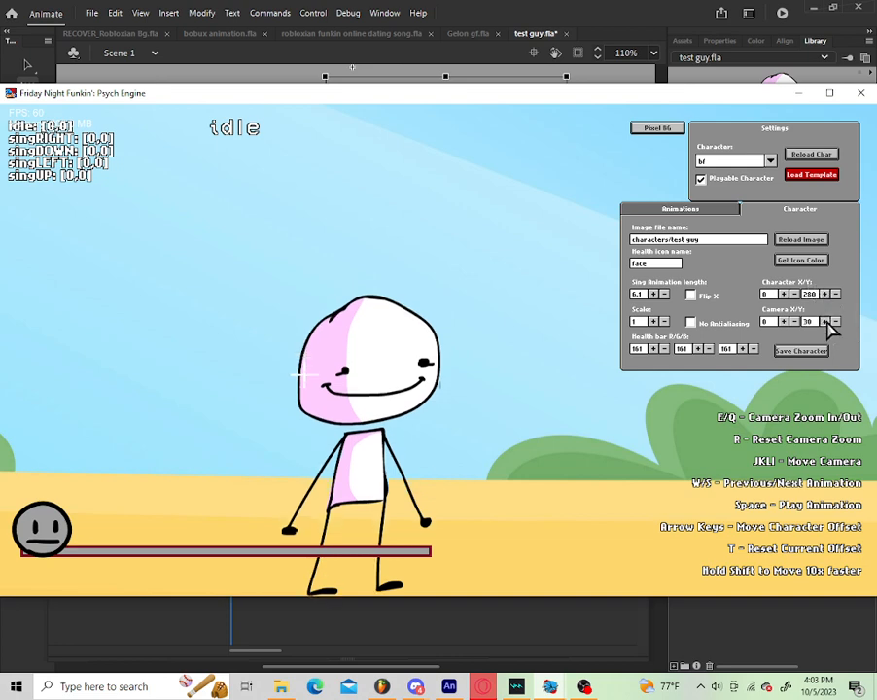
Step: Set the camera's Y offset to 40 and decrease its X offset until the camera marker sits on the character's face
{"action": "left_click", "coordinate": [826, 322]}
{"action": "left_click", "coordinate": [796, 322]}
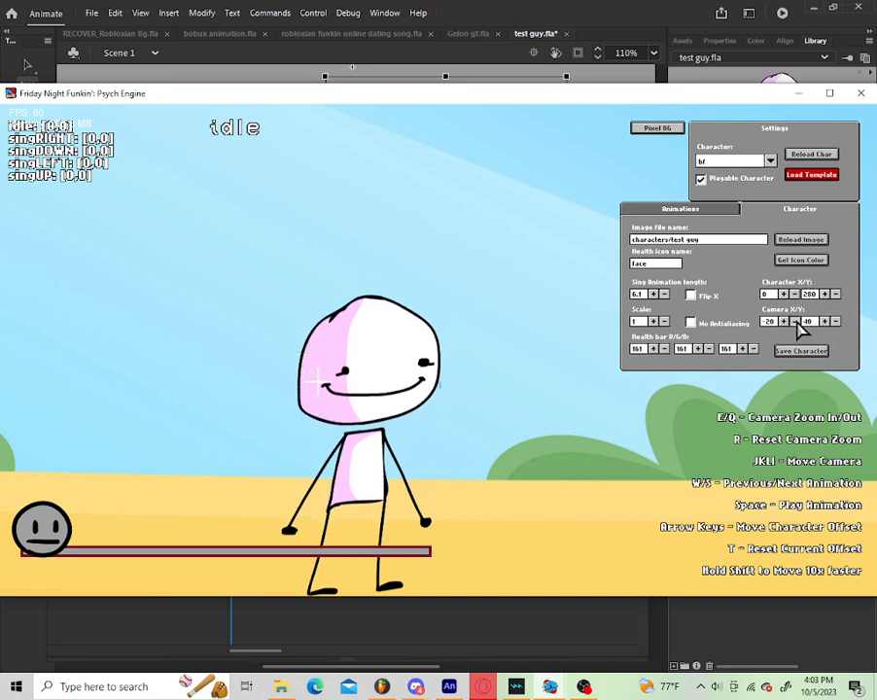
Step: Show the idle animation as the ghost reference for aligning the other poses
{"action": "left_click", "coordinate": [727, 212]}
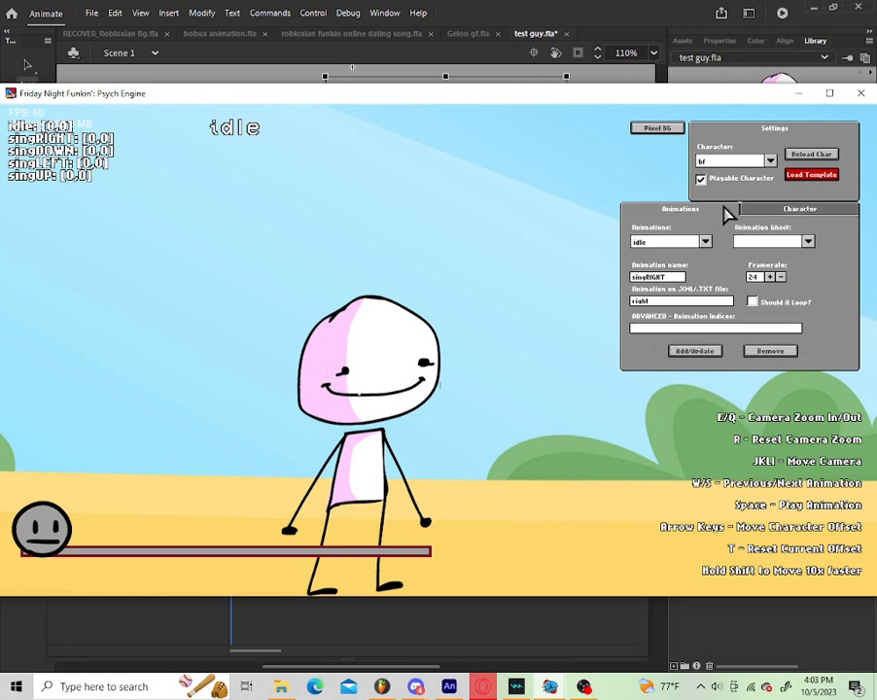
{"action": "left_click", "coordinate": [744, 245]}
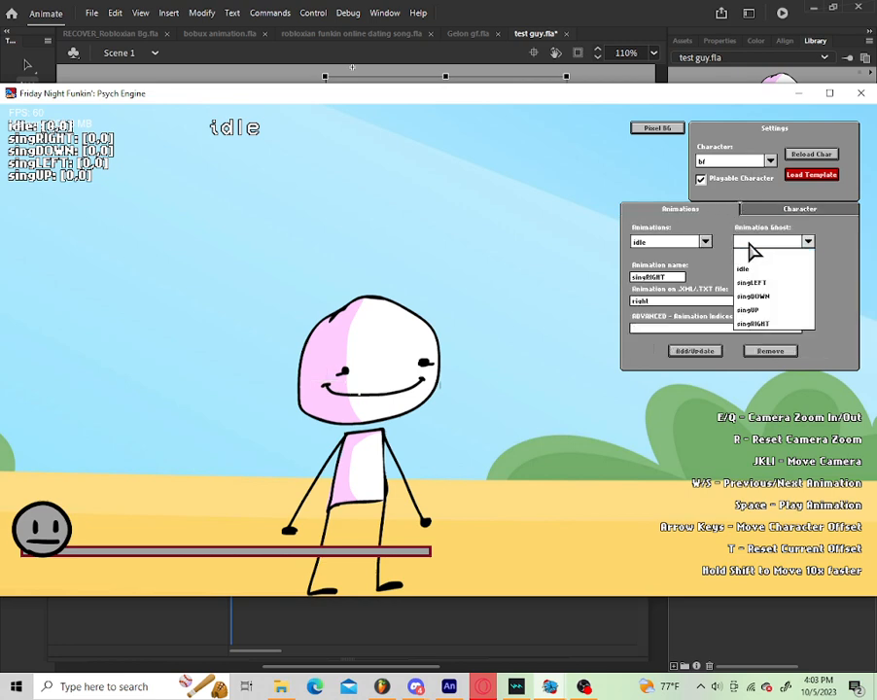
{"action": "left_click", "coordinate": [742, 268]}
Step: Align the singLEFT pose's feet with the idle ghost by moving its offset to 115, -10
{"action": "key", "text": "w"}
{"action": "key", "text": "w"}
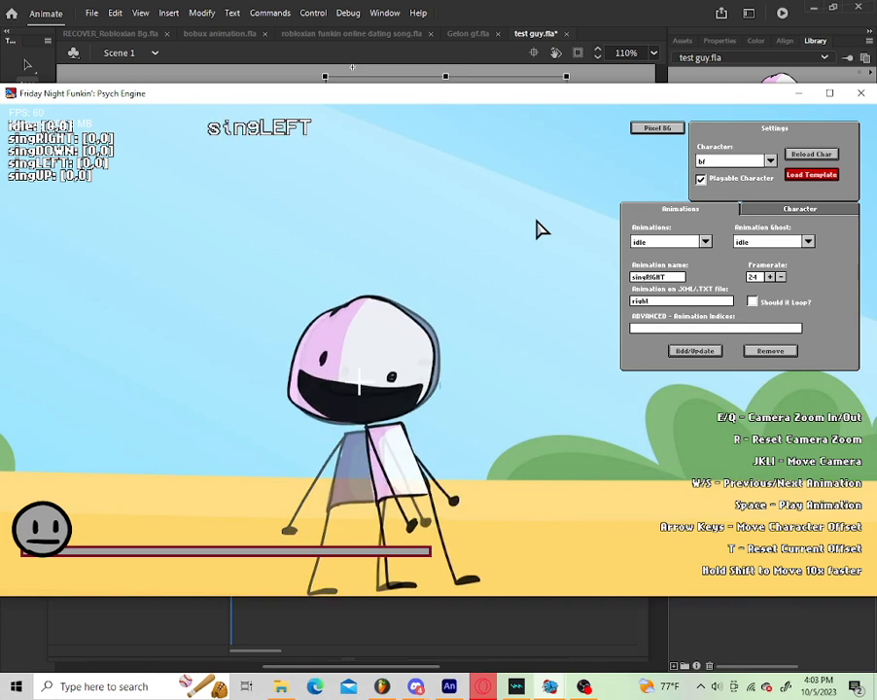
{"action": "key", "text": "k"}
{"action": "key", "text": "Left"}
{"action": "key", "text": "Left"}
{"action": "key", "text": "Left"}
{"action": "key", "text": "Left"}
{"action": "key", "text": "Left"}
{"action": "key", "text": "Left"}
{"action": "key", "text": "Left"}
{"action": "key", "text": "Left"}
{"action": "key", "text": "Left"}
{"action": "key", "text": "Left"}
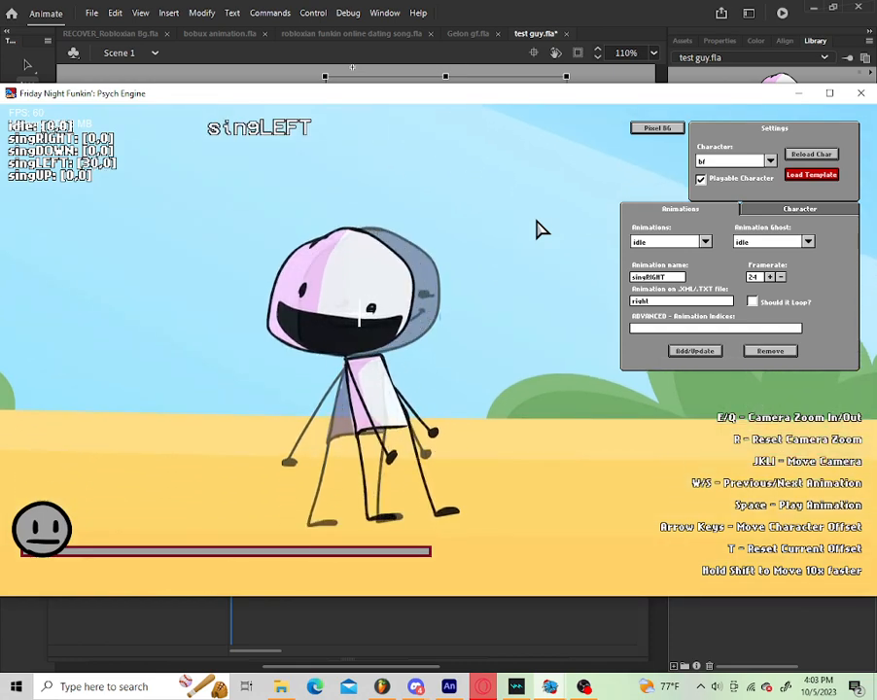
{"action": "key", "text": "Down"}
{"action": "key", "text": "Down"}
{"action": "key", "text": "Down"}
{"action": "key", "text": "Down"}
{"action": "key", "text": "Down"}
{"action": "key", "text": "Down"}
{"action": "key", "text": "Down"}
{"action": "key", "text": "Down"}
{"action": "key", "text": "Down"}
{"action": "key", "text": "Down"}
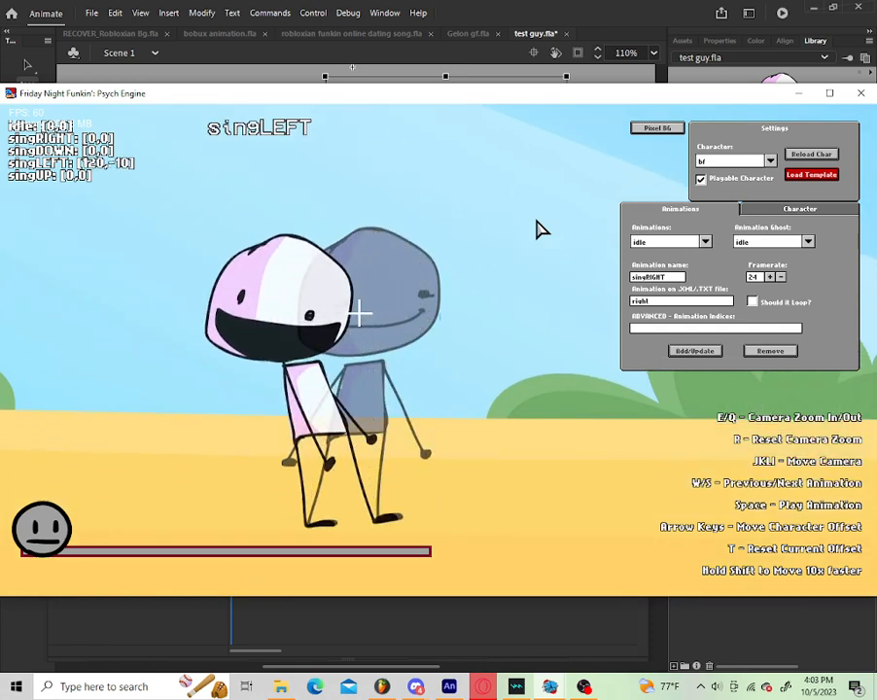
{"action": "key", "text": "Left"}
{"action": "key", "text": "Left"}
{"action": "key", "text": "Left"}
{"action": "key", "text": "Left"}
{"action": "key", "text": "Left"}
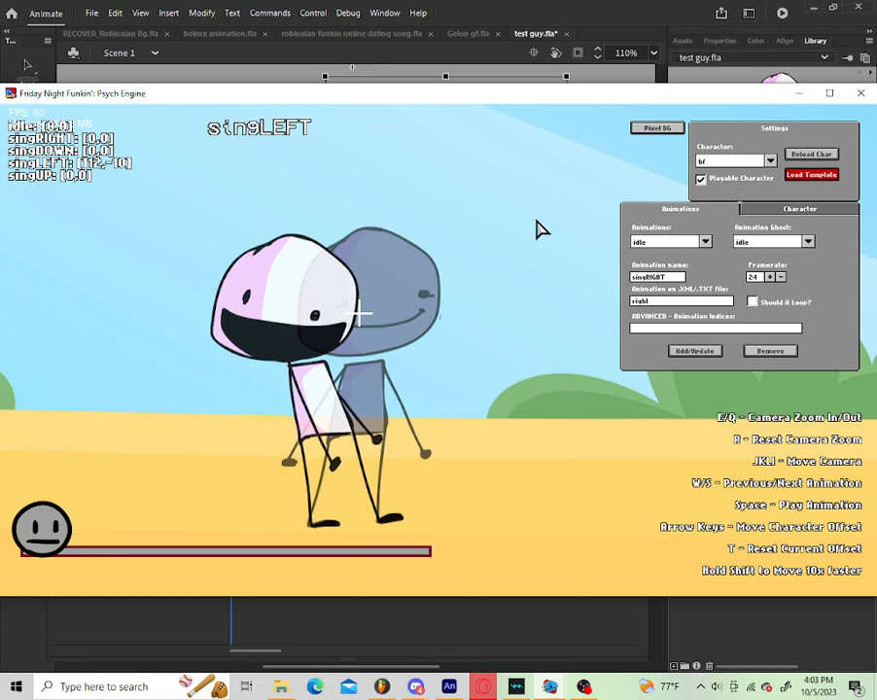
Step: Align the singDOWN pose's feet with the idle ghost by moving its offset to -6, -65
{"action": "key", "text": "w"}
{"action": "key", "text": "shift+Down"}
{"action": "key", "text": "shift+Down"}
{"action": "key", "text": "shift+Down"}
{"action": "key", "text": "shift+Right"}
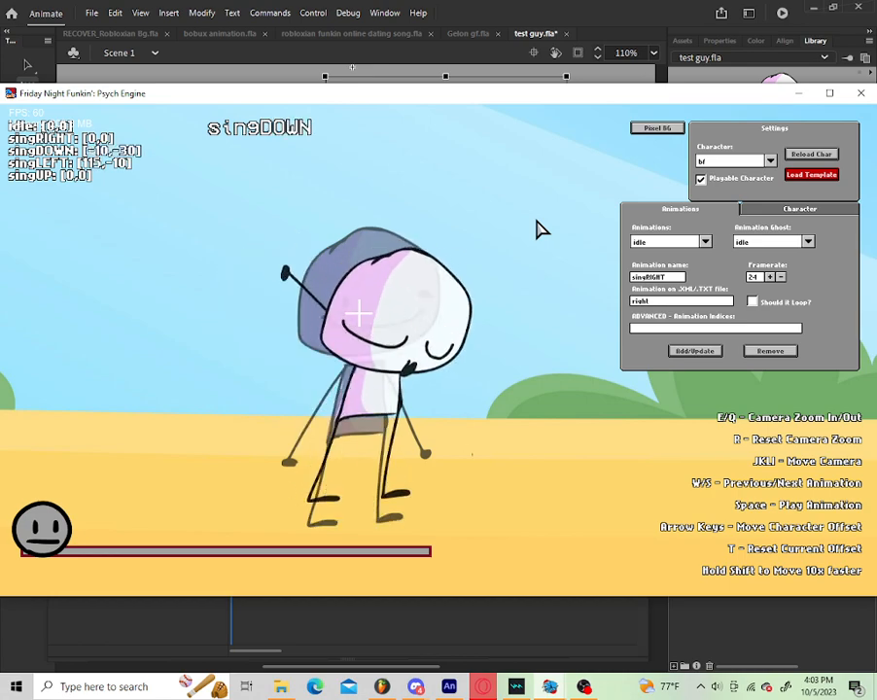
{"action": "key", "text": "shift+Down"}
{"action": "key", "text": "shift+Down"}
{"action": "key", "text": "shift+Down"}
{"action": "key", "text": "shift+Down"}
{"action": "key", "text": "Left"}
{"action": "key", "text": "Left"}
{"action": "key", "text": "Left"}
{"action": "key", "text": "Left"}
{"action": "key", "text": "Up"}
{"action": "key", "text": "Up"}
{"action": "key", "text": "Up"}
{"action": "key", "text": "Up"}
{"action": "key", "text": "Up"}
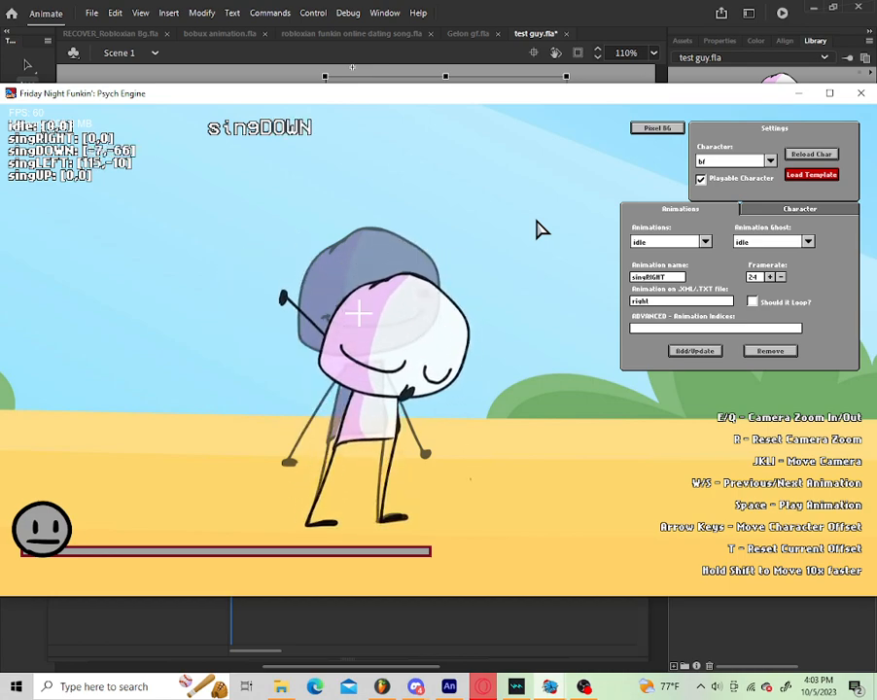
Step: Align the singUP pose's feet with the idle ghost by moving its offset to -30, 44
{"action": "key", "text": "s"}
{"action": "key", "text": "shift+Up"}
{"action": "key", "text": "shift+Up"}
{"action": "key", "text": "shift+Right"}
{"action": "key", "text": "shift+Right"}
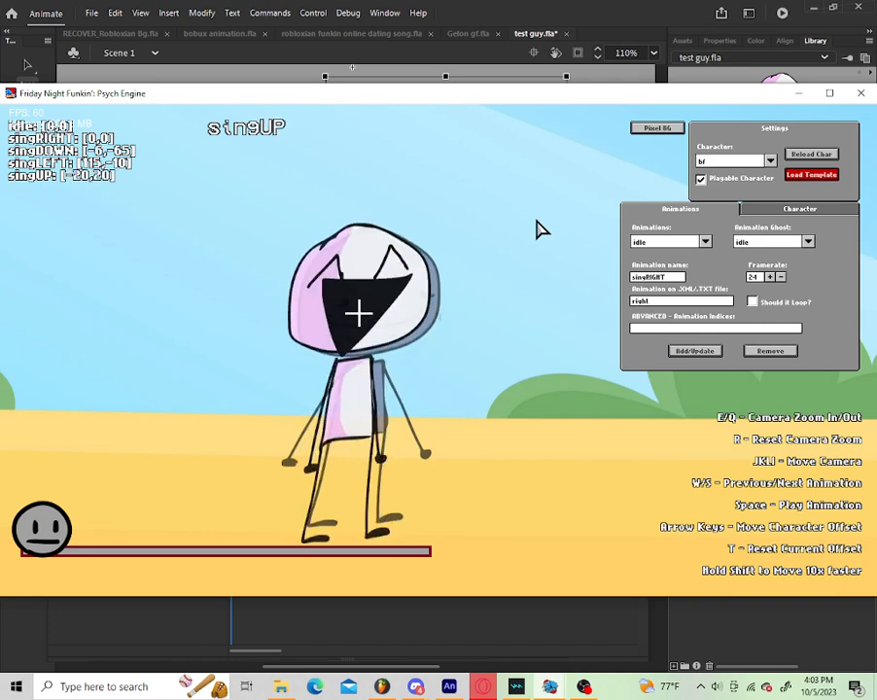
{"action": "key", "text": "shift+Up"}
{"action": "key", "text": "shift+Up"}
{"action": "key", "text": "shift+Right"}
{"action": "key", "text": "shift+Up"}
{"action": "key", "text": "shift+Right"}
{"action": "key", "text": "shift+Left"}
{"action": "key", "text": "shift+Down"}
{"action": "key", "text": "Up"}
{"action": "key", "text": "Up"}
{"action": "key", "text": "Up"}
{"action": "key", "text": "Up"}
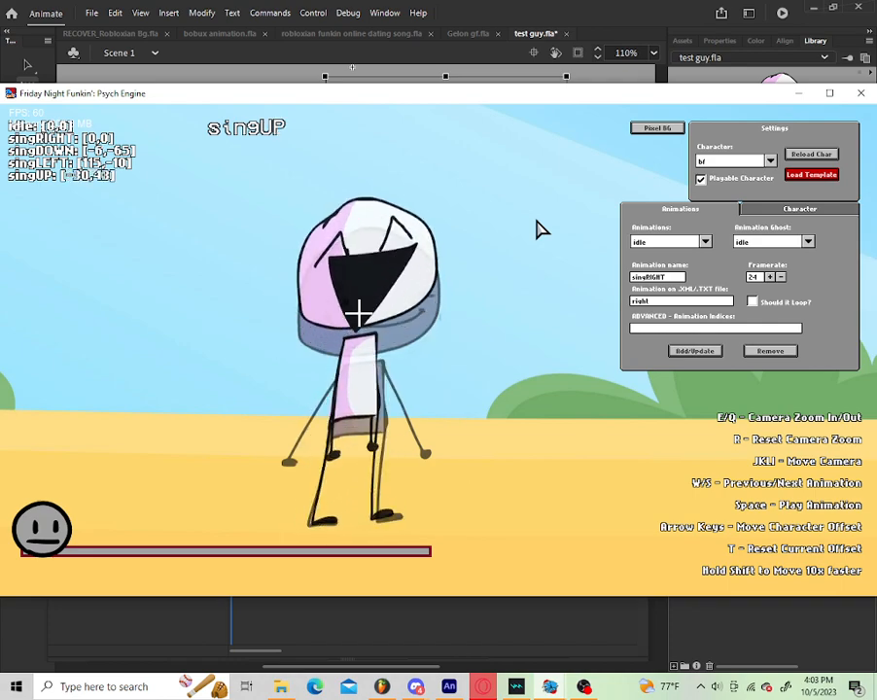
Step: Align the singRIGHT pose's feet with the idle ghost by moving its offset to -25, 0
{"action": "key", "text": "s"}
{"action": "key", "text": "shift+Right"}
{"action": "key", "text": "shift+Right"}
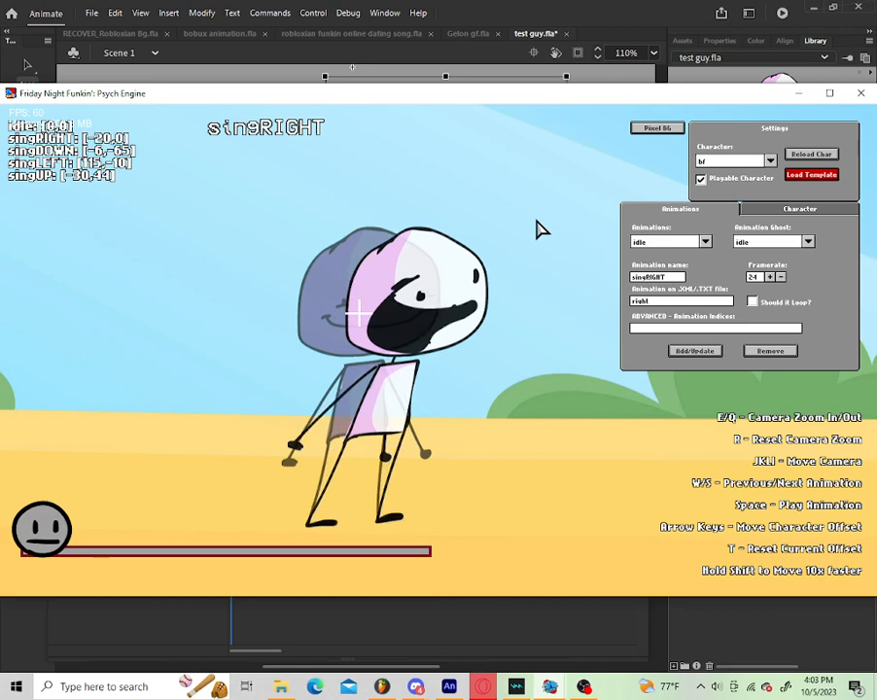
{"action": "key", "text": "Right"}
{"action": "key", "text": "Right"}
{"action": "key", "text": "Right"}
{"action": "key", "text": "Right"}
{"action": "key", "text": "Right"}
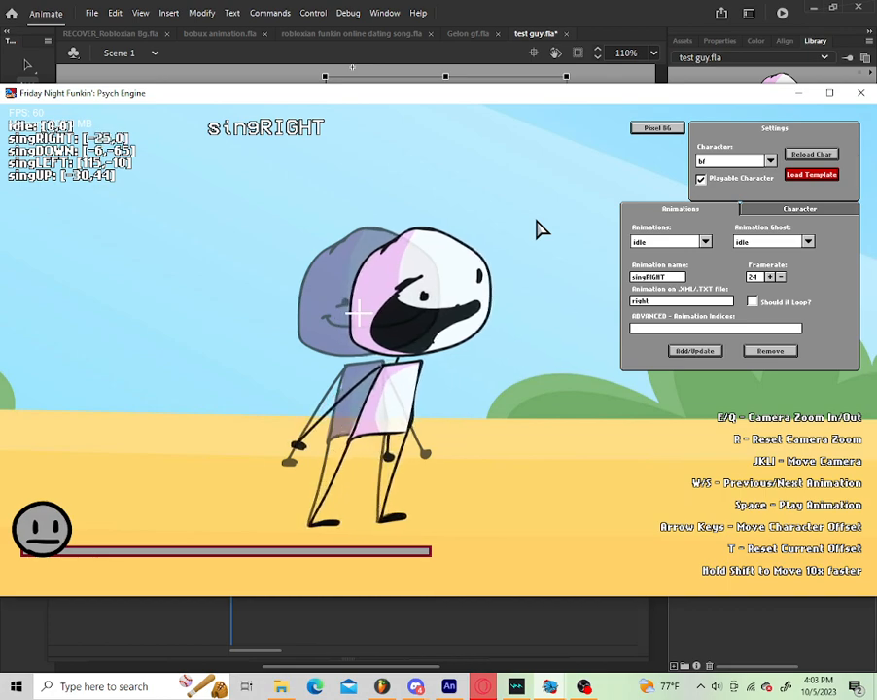
Step: Step through the singing poses back to idle to check their offsets against the idle ghost
{"action": "key", "text": "s"}
{"action": "key", "text": "s"}
{"action": "key", "text": "s"}
{"action": "key", "text": "s"}
{"action": "key", "text": "s"}
{"action": "key", "text": "s"}
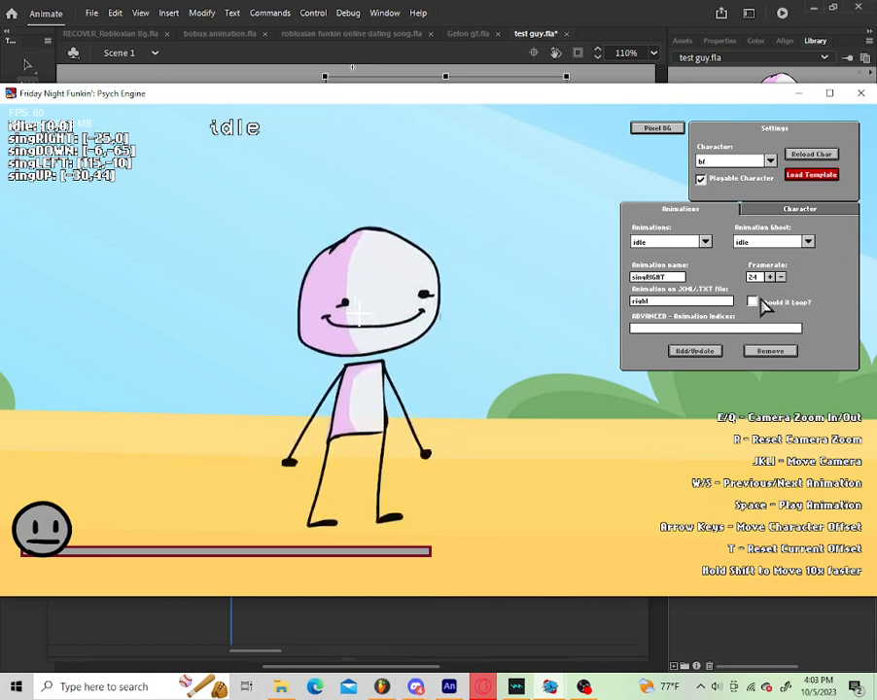
Step: Clear the idle animation ghost and cycle through every pose to check the character on its own
{"action": "left_click", "coordinate": [778, 242]}
{"action": "left_click", "coordinate": [784, 257]}
{"action": "key", "text": "s"}
{"action": "key", "text": "s"}
{"action": "key", "text": "s"}
{"action": "key", "text": "s"}
{"action": "key", "text": "s"}
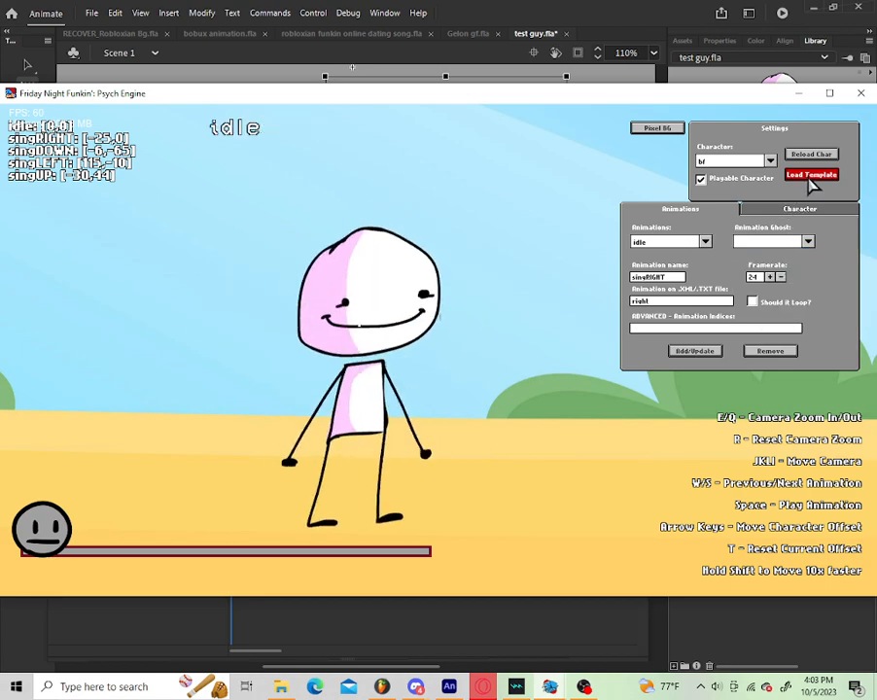
Step: Save the character as "test guy" JSON in the mods characters folder
{"action": "left_click", "coordinate": [800, 208]}
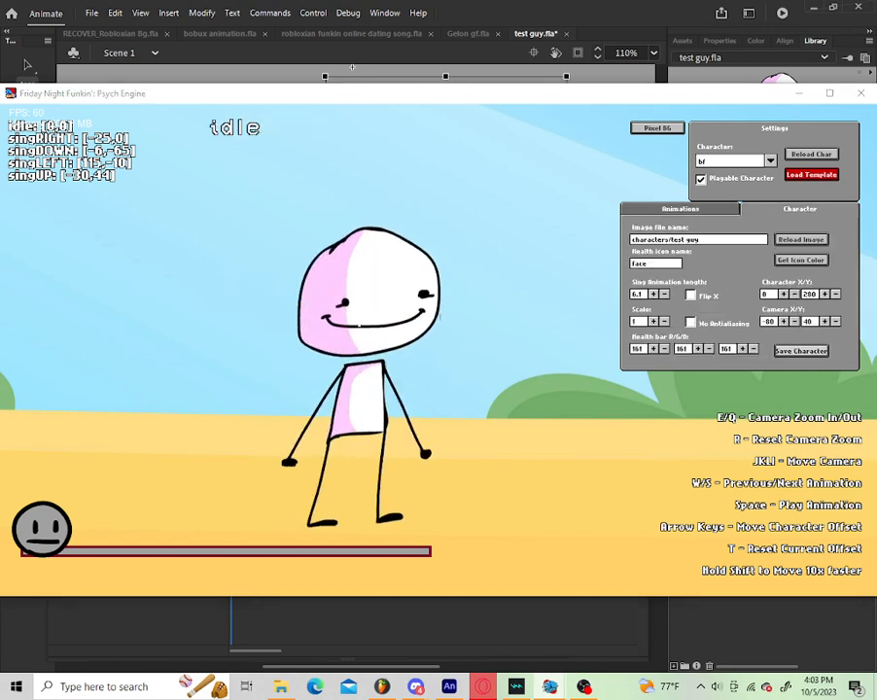
{"action": "left_click", "coordinate": [809, 351]}
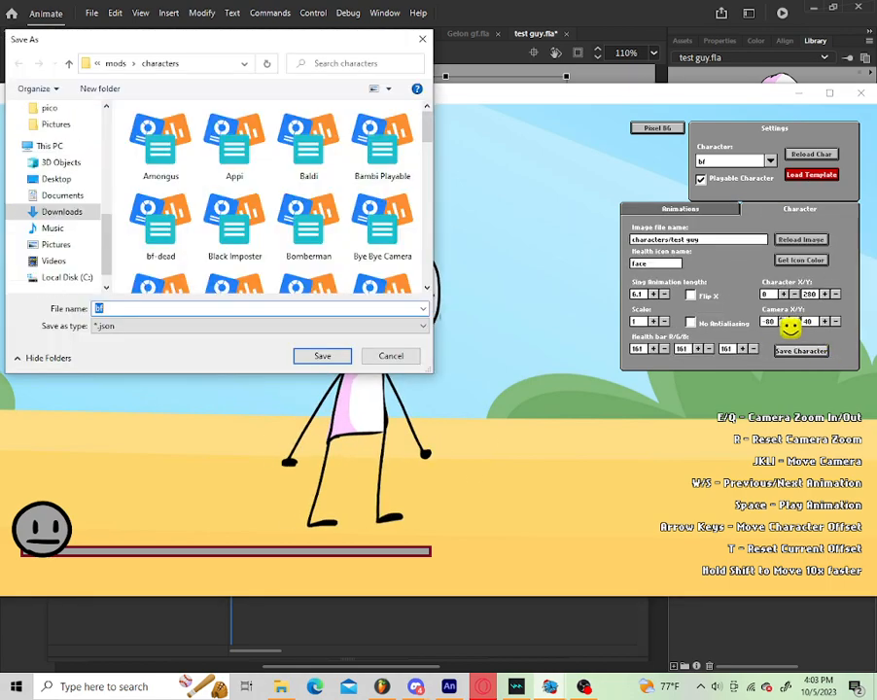
{"action": "type", "text": "test guy\\"}
{"action": "key", "text": "Return"}
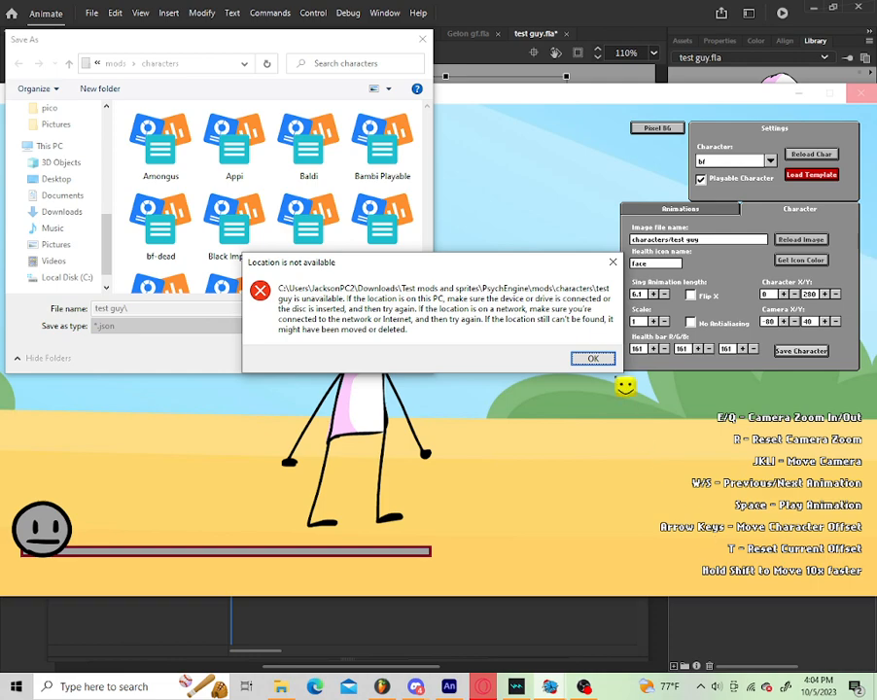
{"action": "left_click", "coordinate": [595, 358]}
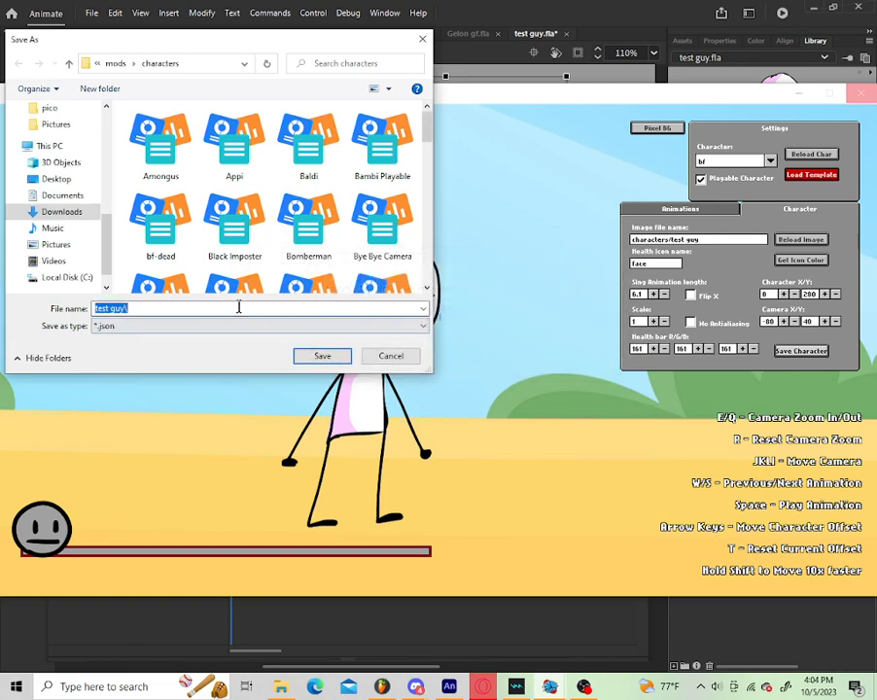
{"action": "key", "text": "BackSpace"}
{"action": "key", "text": "Return"}
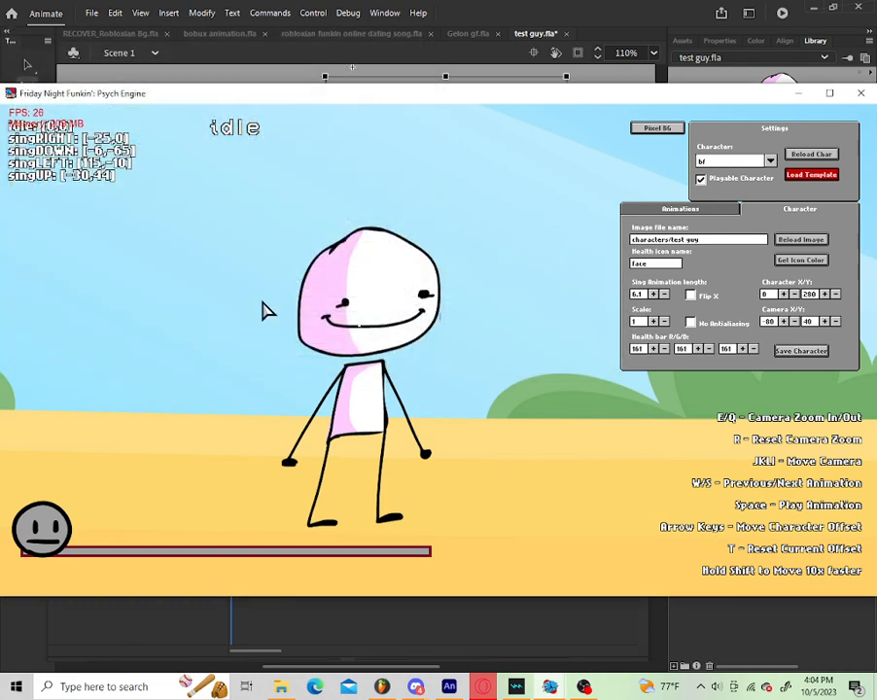
Step: Leave the Character Editor and open the Freeplay song list
{"action": "key", "text": "Escape"}
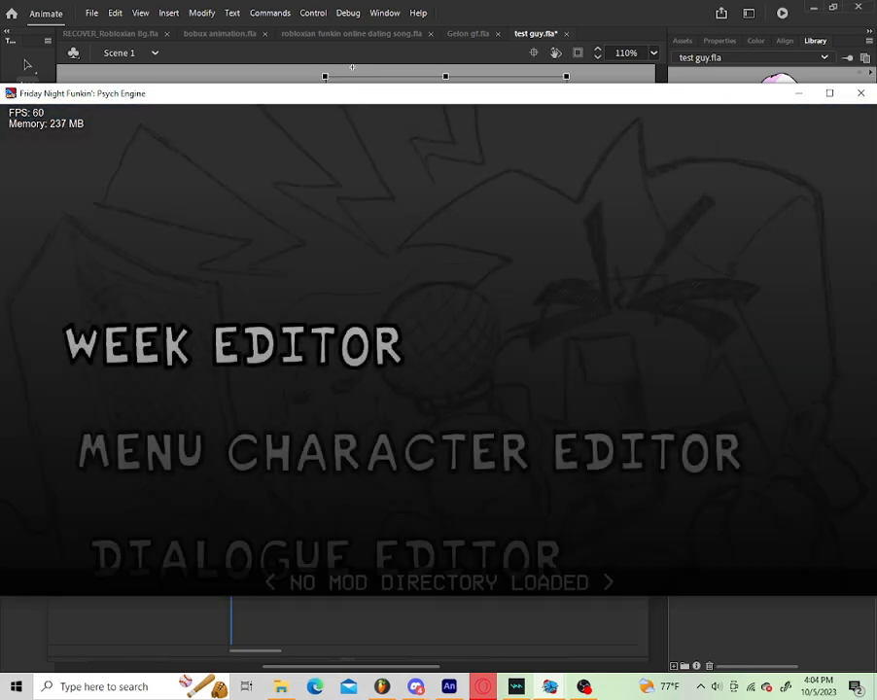
{"action": "key", "text": "Return"}
{"action": "key", "text": "Down"}
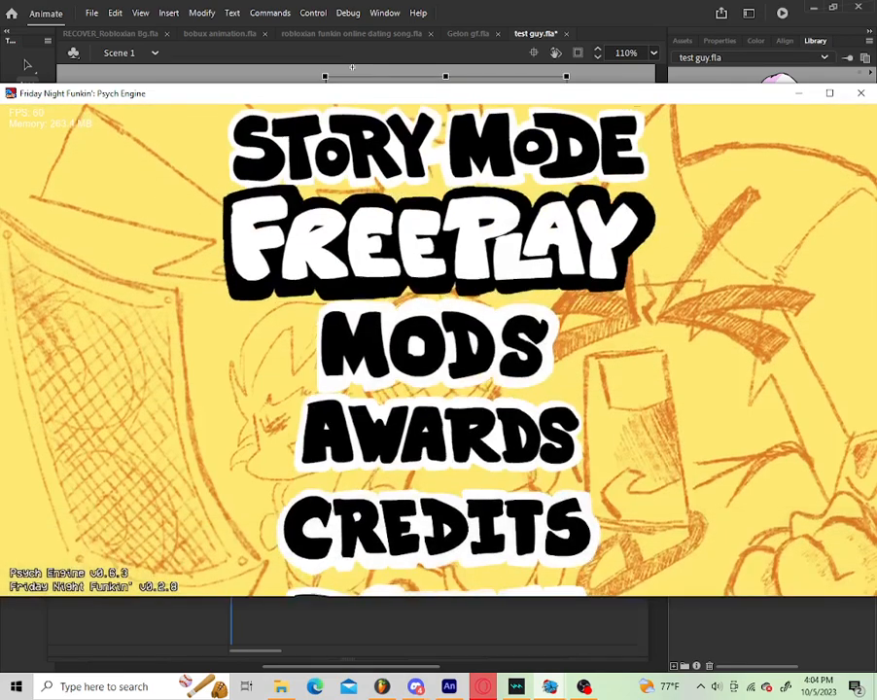
{"action": "key", "text": "Return"}
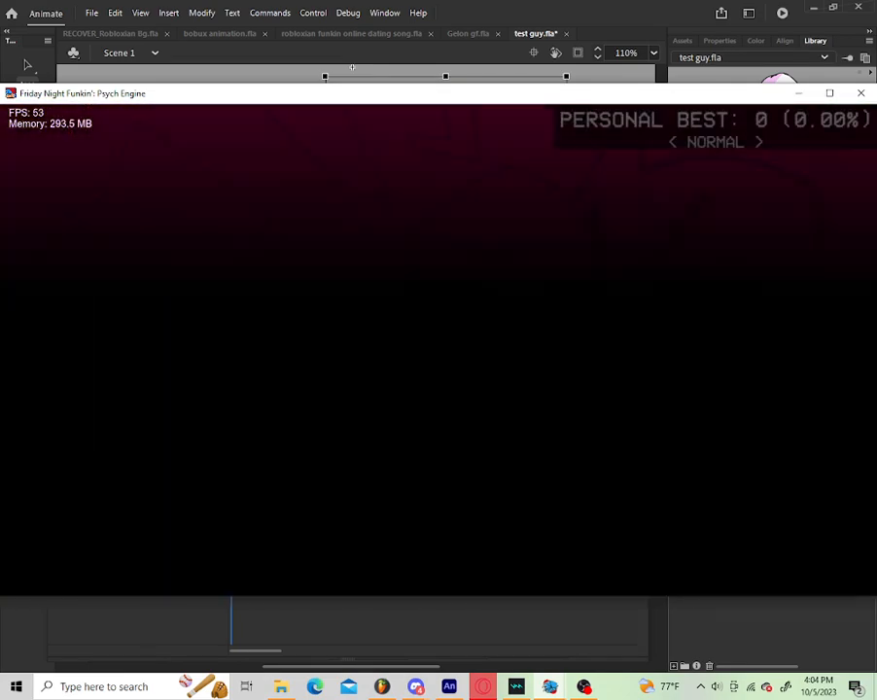
Step: Start the song oof from Freeplay on hard difficulty
{"action": "key", "text": "Up"}
{"action": "key", "text": "Up"}
{"action": "key", "text": "Up"}
{"action": "key", "text": "Up"}
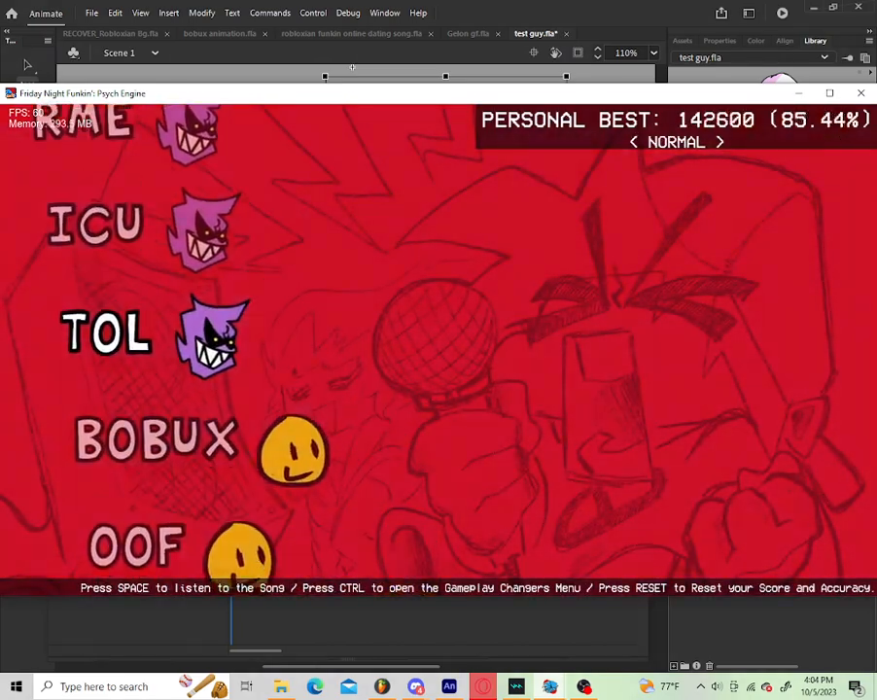
{"action": "key", "text": "Down"}
{"action": "key", "text": "Down"}
{"action": "key", "text": "Right"}
{"action": "key", "text": "Return"}
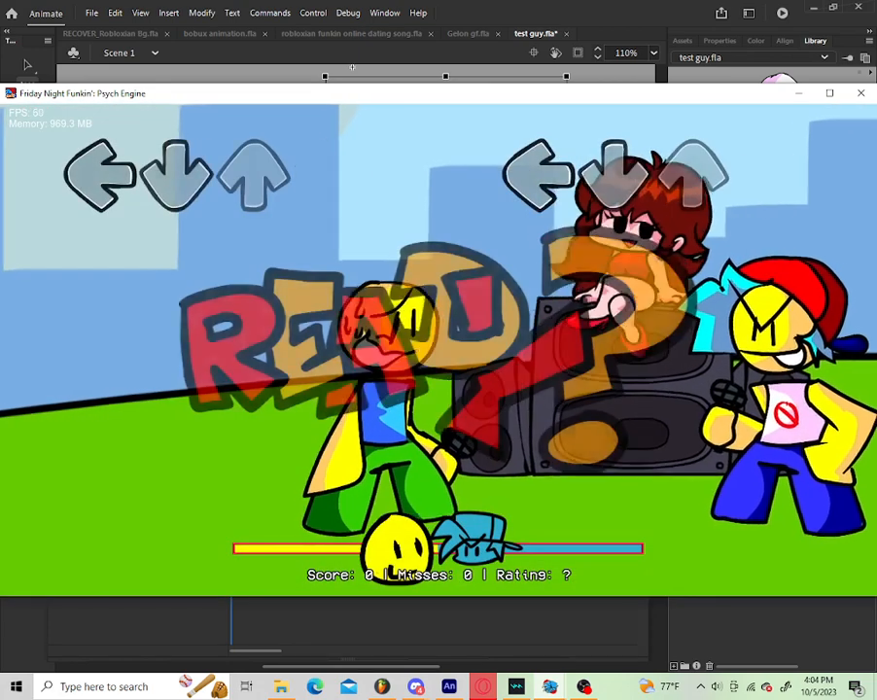
Step: Open the song in the Chart Editor and set its opponent to test guy
{"action": "key", "text": "7"}
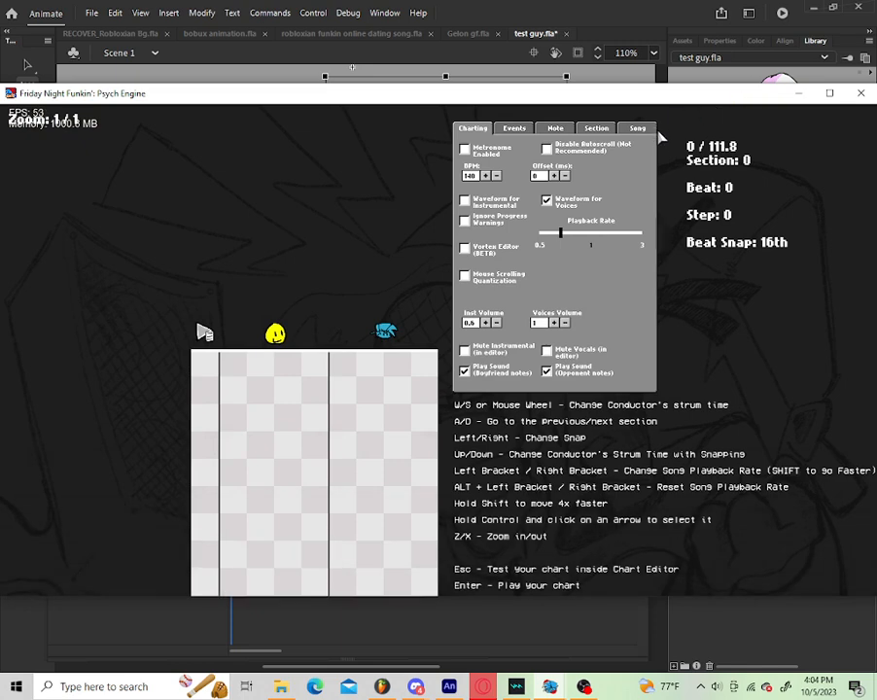
{"action": "left_click", "coordinate": [639, 129]}
{"action": "left_click", "coordinate": [534, 297]}
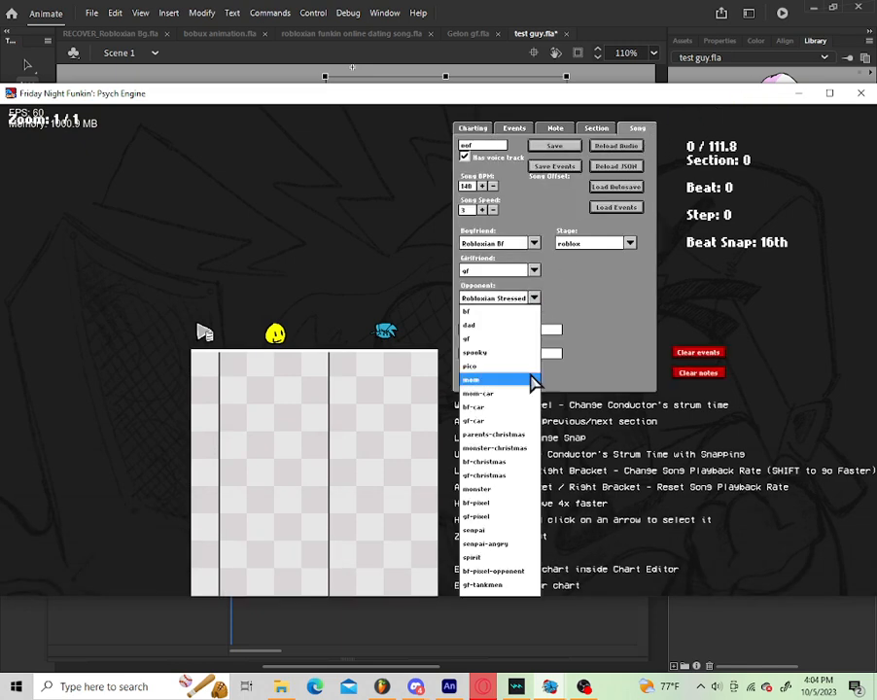
{"action": "scroll", "coordinate": [529, 381], "scroll_direction": "down", "scroll_amount": 10}
{"action": "scroll", "coordinate": [517, 455], "scroll_direction": "down", "scroll_amount": 10}
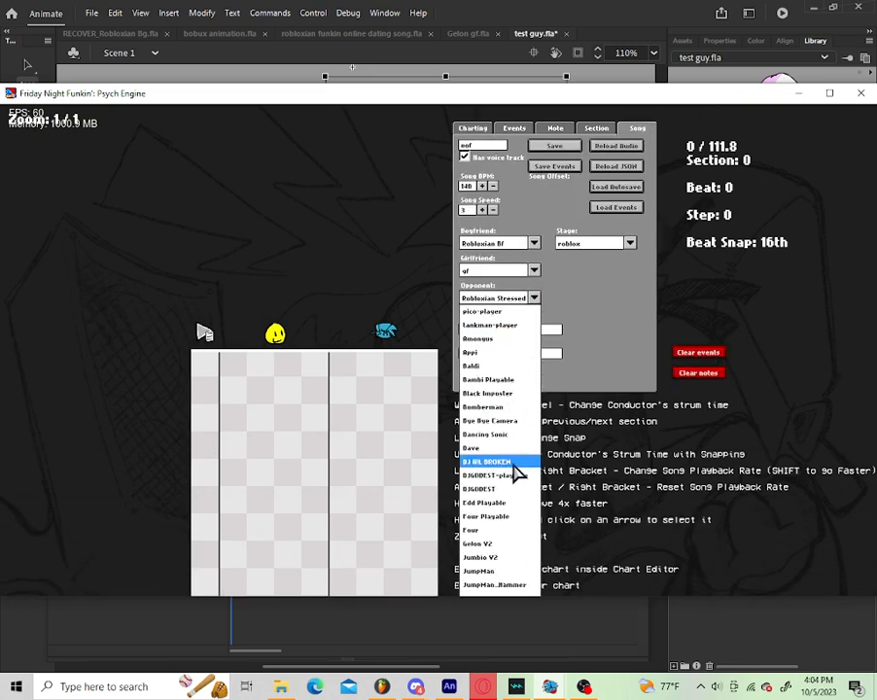
{"action": "scroll", "coordinate": [523, 463], "scroll_direction": "down", "scroll_amount": 5}
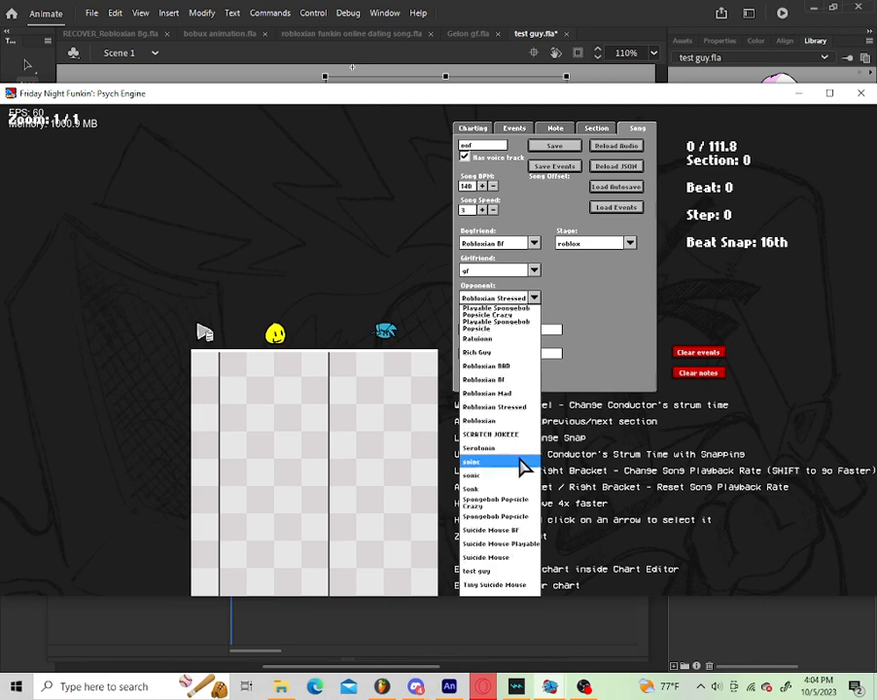
{"action": "left_click", "coordinate": [487, 516]}
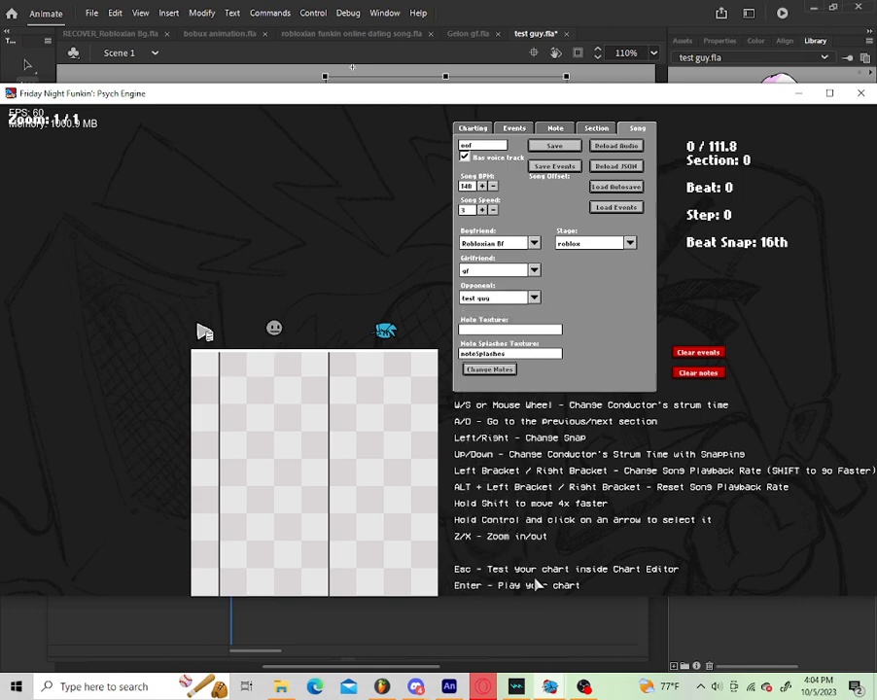
Step: Play the edited chart and skip ahead in the song to the opponent's singing part
{"action": "key", "text": "Return"}
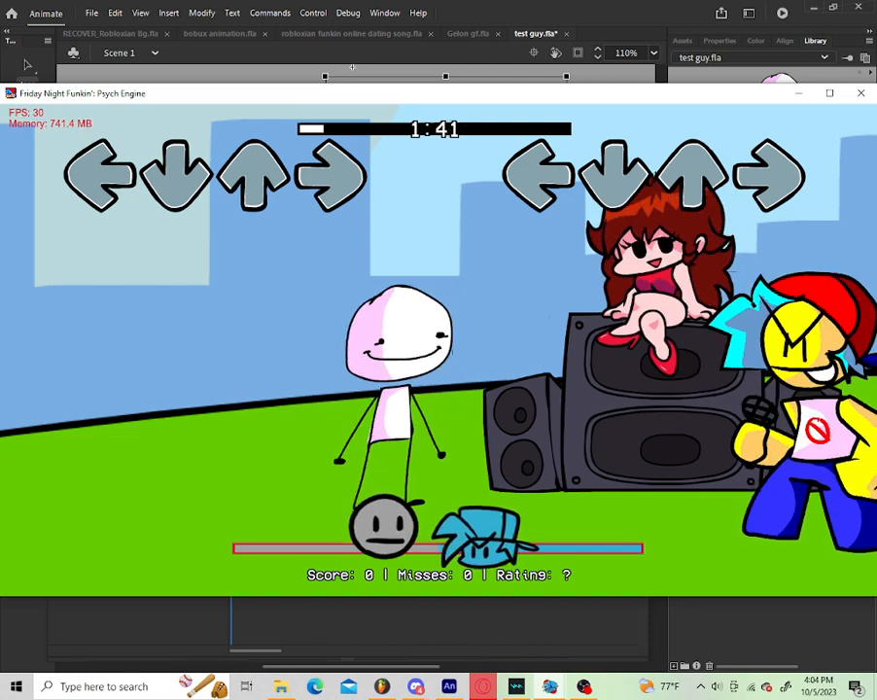
{"action": "key", "text": "Left"}
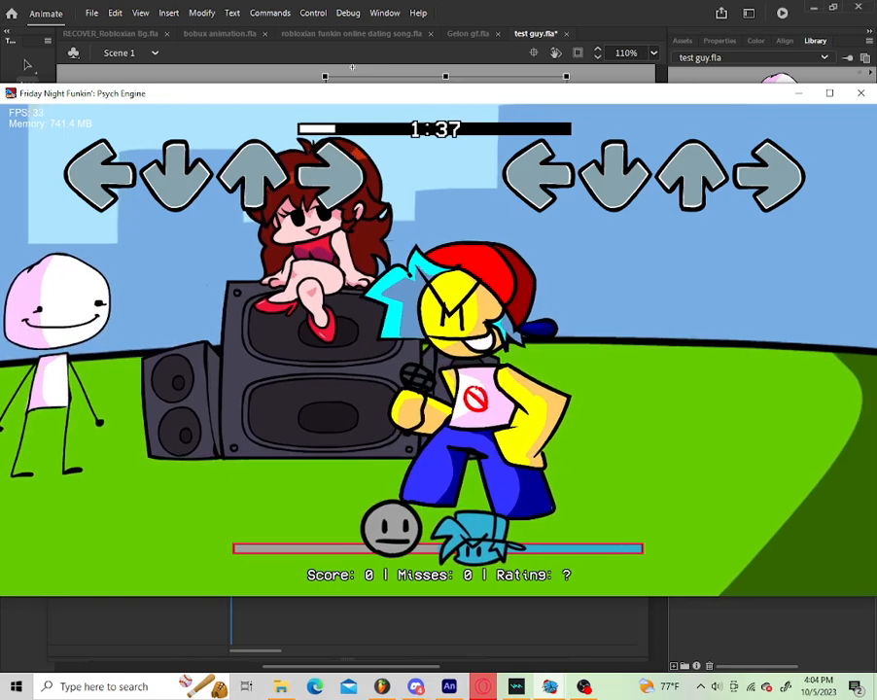
{"action": "key", "text": "Return"}
{"action": "key", "text": "Down"}
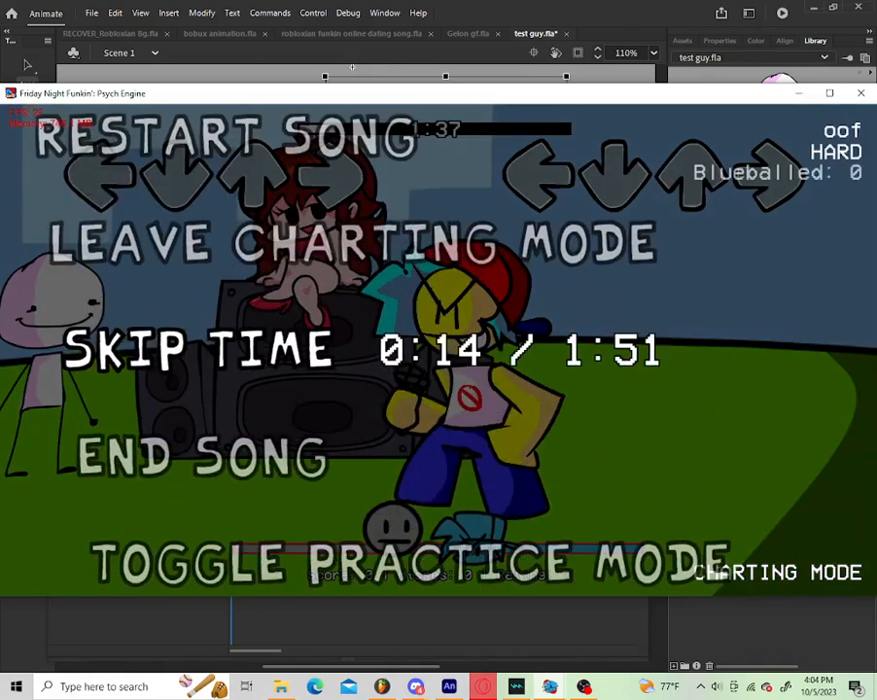
{"action": "key", "text": "Right"}
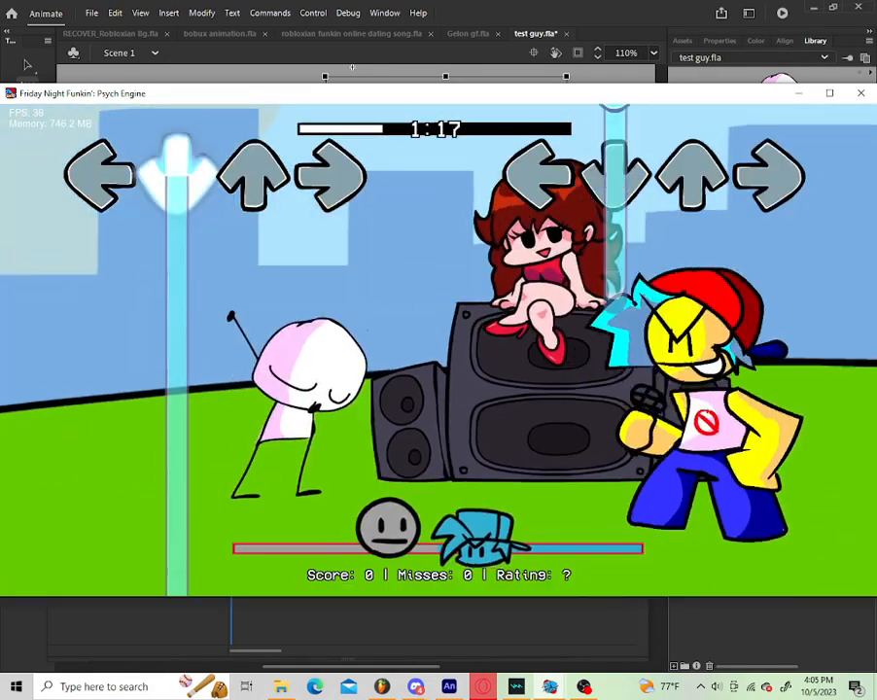
Step: Play along with the song's notes to examine test guy's singing animations as opponent, then pause
{"action": "key", "text": "Left"}
{"action": "key", "text": "Down"}
{"action": "key", "text": "Up"}
{"action": "key", "text": "Left"}
{"action": "key", "text": "Down"}
{"action": "key", "text": "Down"}
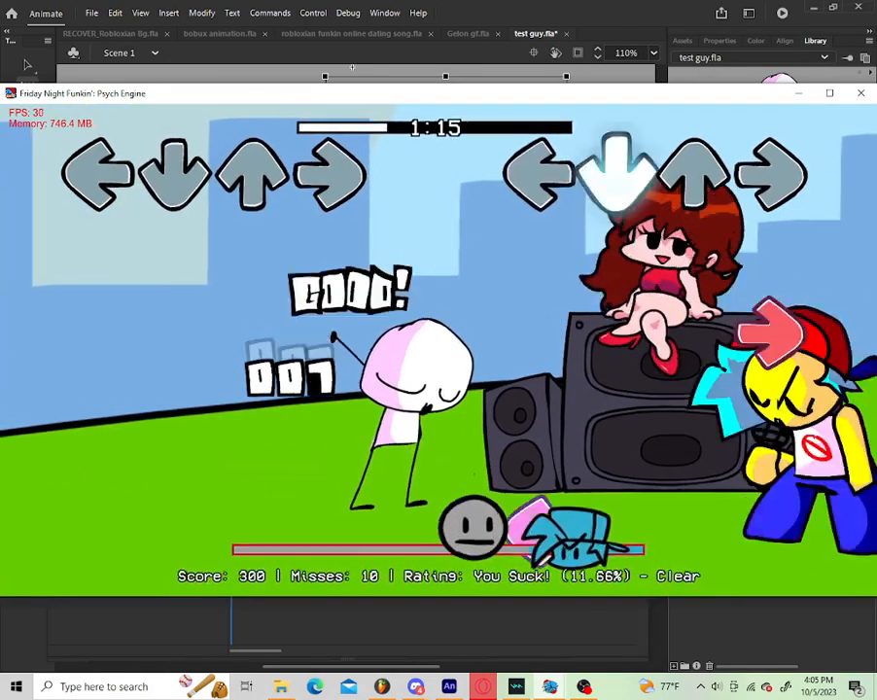
{"action": "key", "text": "Right"}
{"action": "key", "text": "Up"}
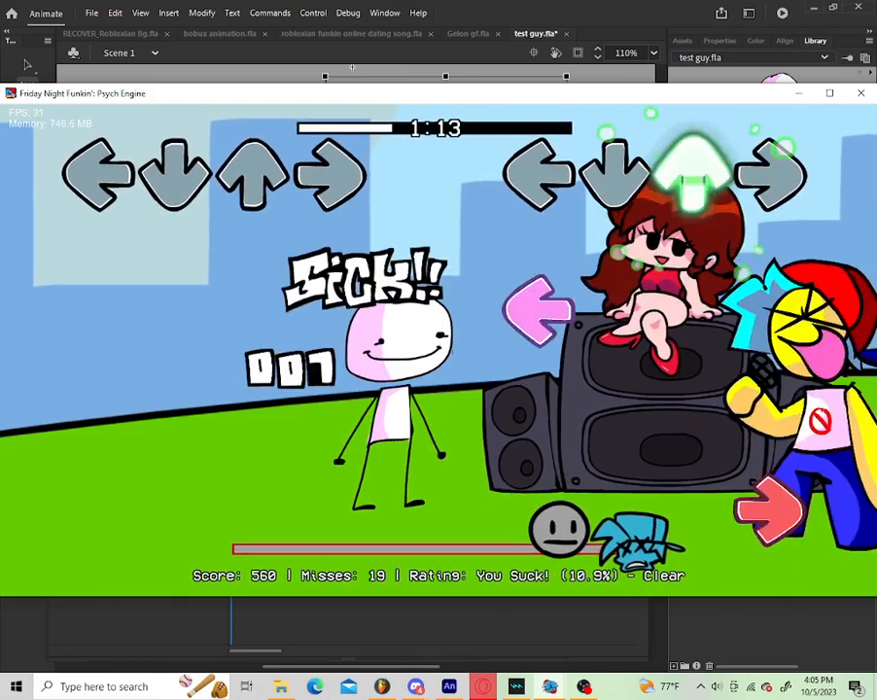
{"action": "key", "text": "Left"}
{"action": "key", "text": "Right"}
{"action": "key", "text": "Down"}
{"action": "key", "text": "Right"}
{"action": "key", "text": "Right"}
{"action": "key", "text": "Down"}
{"action": "key", "text": "Right"}
{"action": "key", "text": "Up"}
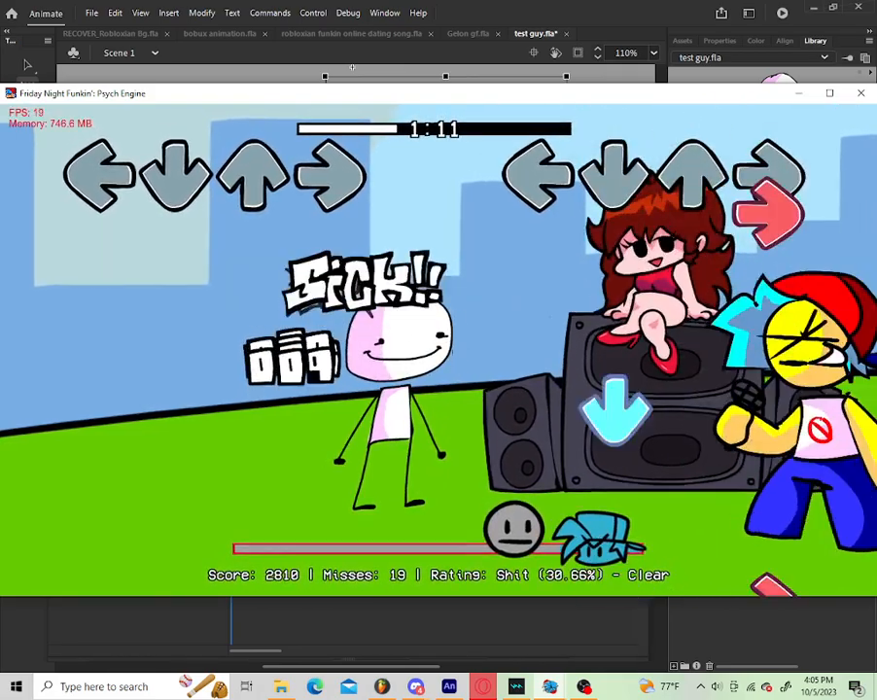
{"action": "key", "text": "Right"}
{"action": "key", "text": "Down"}
{"action": "key", "text": "Right"}
{"action": "key", "text": "Up"}
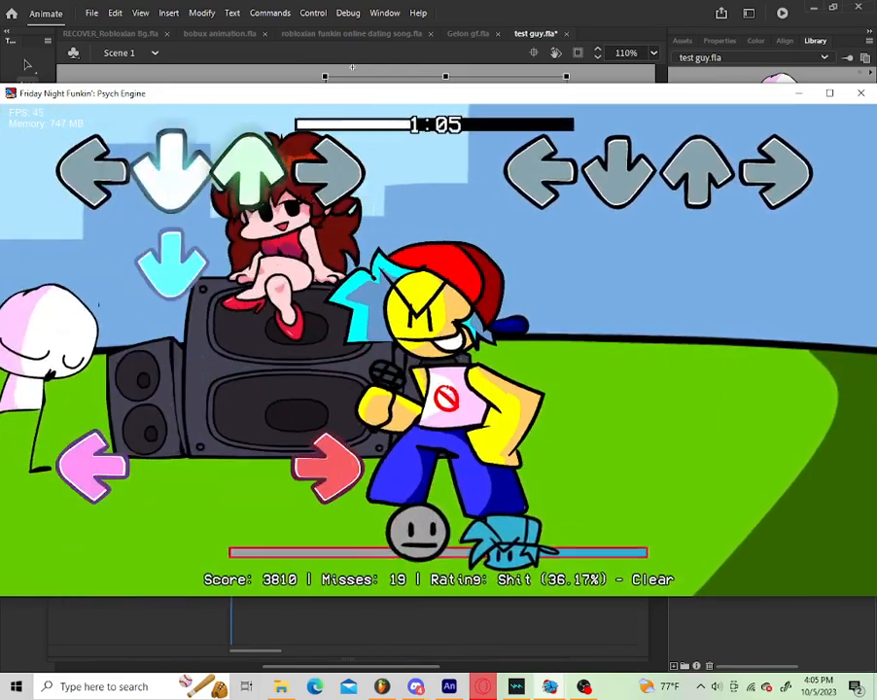
{"action": "key", "text": "Down"}
{"action": "key", "text": "Up"}
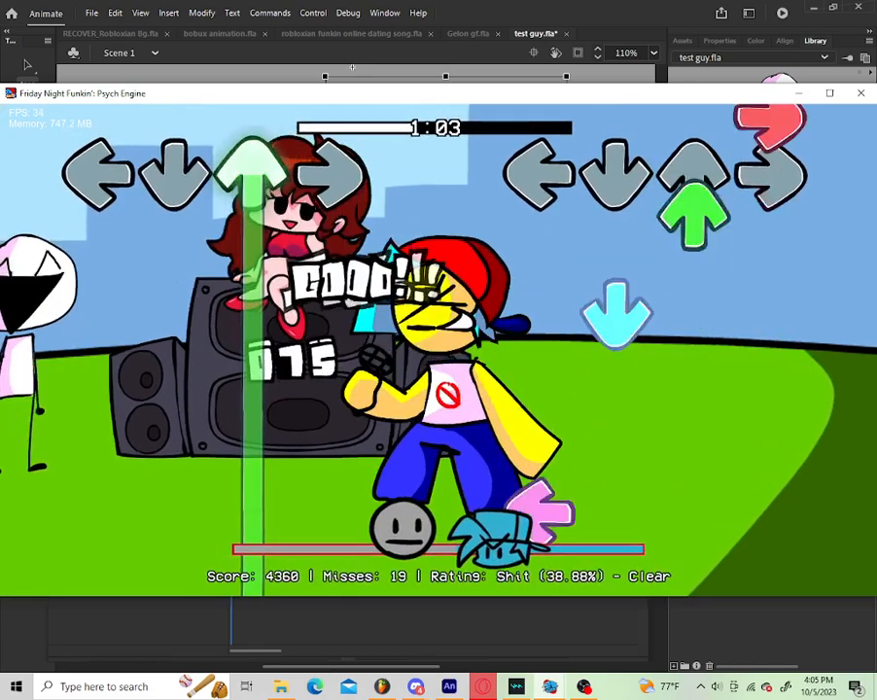
{"action": "key", "text": "Right"}
{"action": "key", "text": "Up"}
{"action": "key", "text": "Down"}
{"action": "key", "text": "Left"}
{"action": "key", "text": "Down"}
{"action": "key", "text": "Down"}
{"action": "key", "text": "Right"}
{"action": "key", "text": "Up"}
{"action": "key", "text": "Up"}
{"action": "key", "text": "Right"}
{"action": "key", "text": "Down"}
{"action": "key", "text": "Left"}
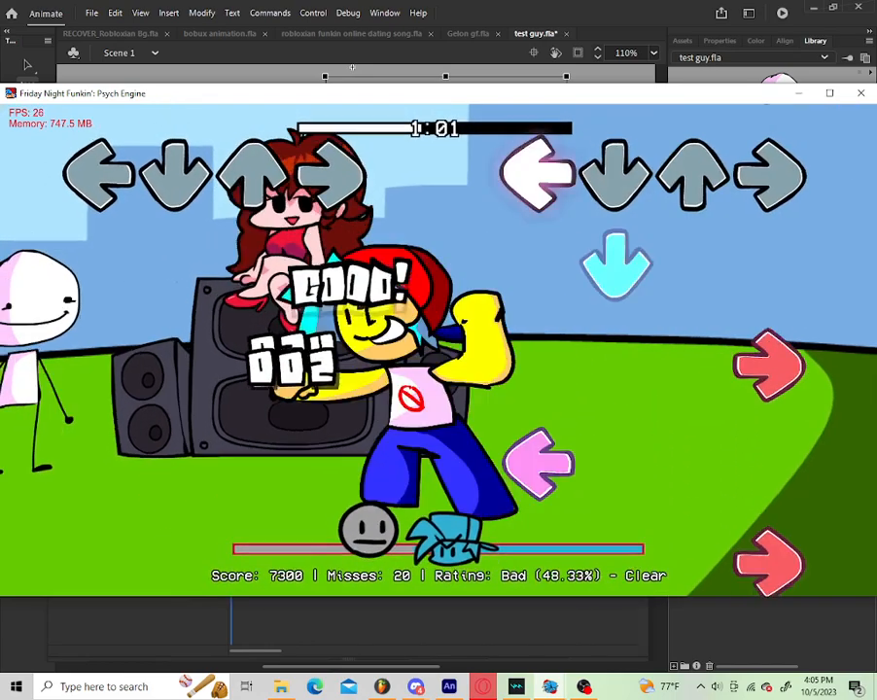
{"action": "key", "text": "Down"}
{"action": "key", "text": "Right"}
{"action": "key", "text": "Left"}
{"action": "key", "text": "Right"}
{"action": "key", "text": "Return"}
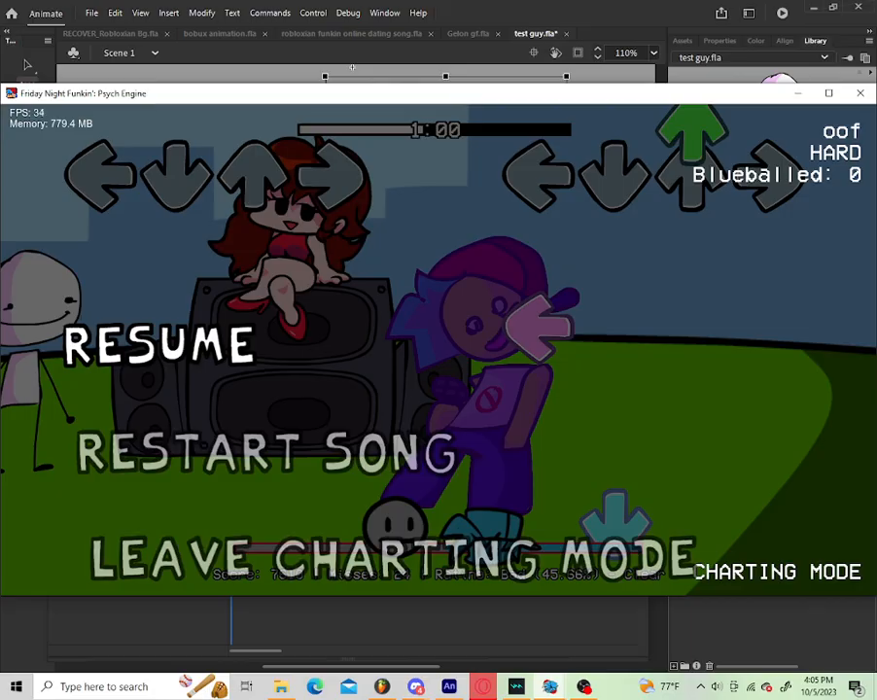
Step: Resume the song and keep hitting the notes to examine test guy's poses in the following sections
{"action": "key", "text": "Return"}
{"action": "key", "text": "Left"}
{"action": "key", "text": "Down"}
{"action": "key", "text": "Up"}
{"action": "key", "text": "Right"}
{"action": "key", "text": "Left"}
{"action": "key", "text": "Left"}
{"action": "key", "text": "Right"}
{"action": "key", "text": "Down"}
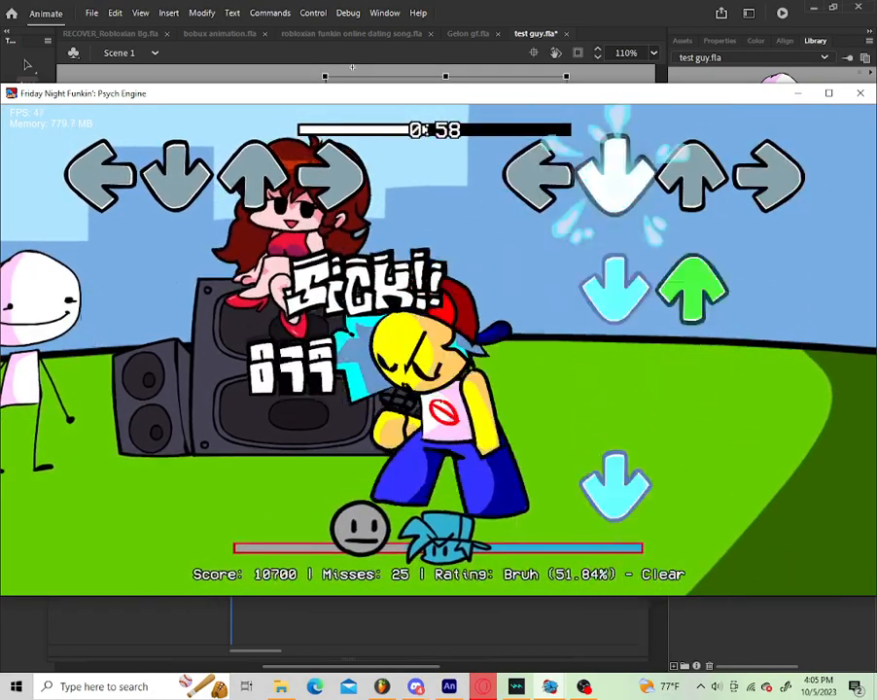
{"action": "key", "text": "Down"}
{"action": "key", "text": "Up"}
{"action": "key", "text": "Down"}
{"action": "key", "text": "Left"}
{"action": "key", "text": "Right"}
{"action": "key", "text": "Down"}
{"action": "key", "text": "Up"}
{"action": "key", "text": "Down"}
{"action": "key", "text": "Left"}
{"action": "key", "text": "Down"}
{"action": "key", "text": "Right"}
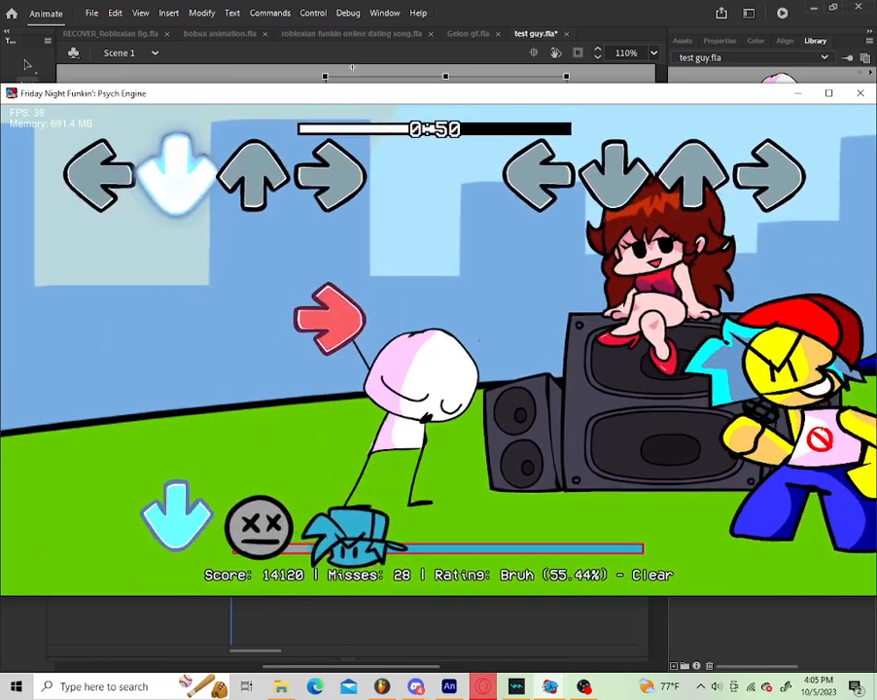
{"action": "key", "text": "Right"}
{"action": "key", "text": "Down"}
{"action": "key", "text": "Up"}
{"action": "key", "text": "Right"}
{"action": "key", "text": "Up"}
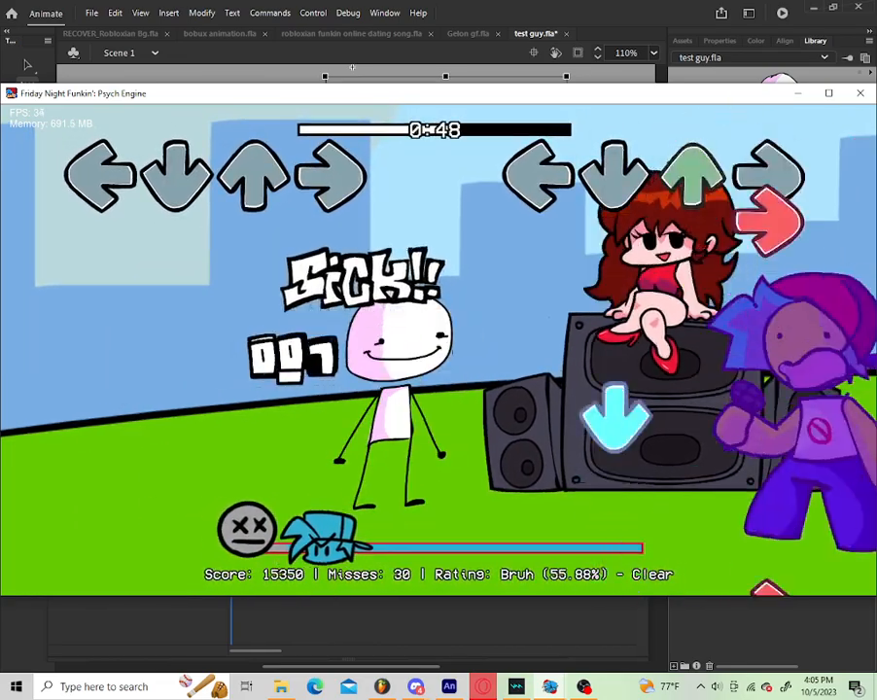
{"action": "key", "text": "Right"}
{"action": "key", "text": "Down"}
{"action": "key", "text": "Right"}
{"action": "key", "text": "Down"}
{"action": "key", "text": "Up"}
{"action": "key", "text": "Right"}
{"action": "key", "text": "Left"}
{"action": "key", "text": "Right"}
{"action": "key", "text": "Up"}
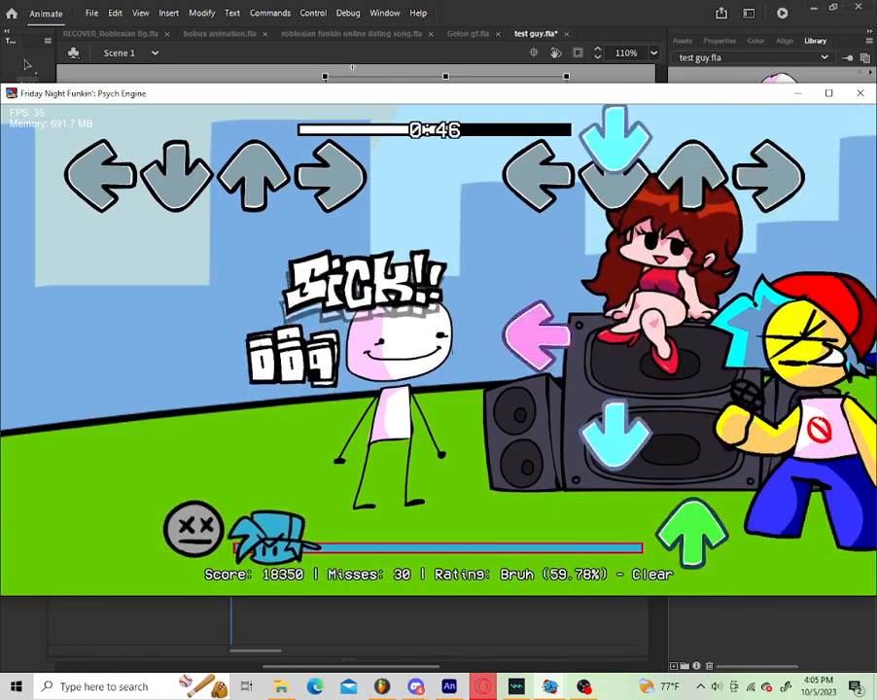
{"action": "key", "text": "Left"}
{"action": "key", "text": "Down"}
{"action": "key", "text": "Up"}
{"action": "key", "text": "Up"}
{"action": "key", "text": "Left"}
{"action": "key", "text": "Down"}
{"action": "key", "text": "Up"}
{"action": "key", "text": "Up"}
{"action": "key", "text": "Right"}
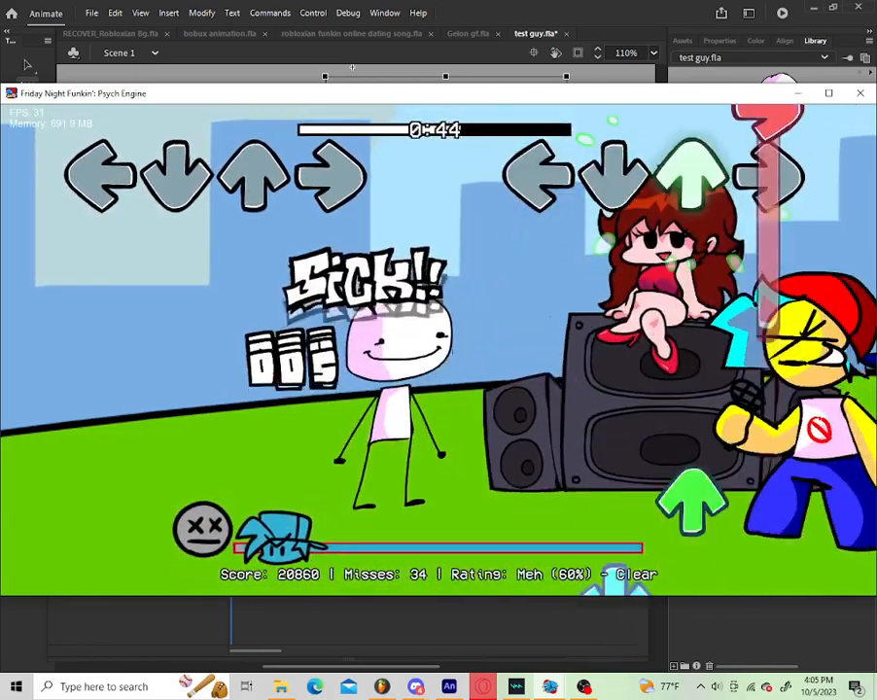
{"action": "key", "text": "Up"}
{"action": "key", "text": "Down"}
{"action": "key", "text": "Down"}
{"action": "key", "text": "Right"}
{"action": "key", "text": "Down"}
{"action": "key", "text": "Up"}
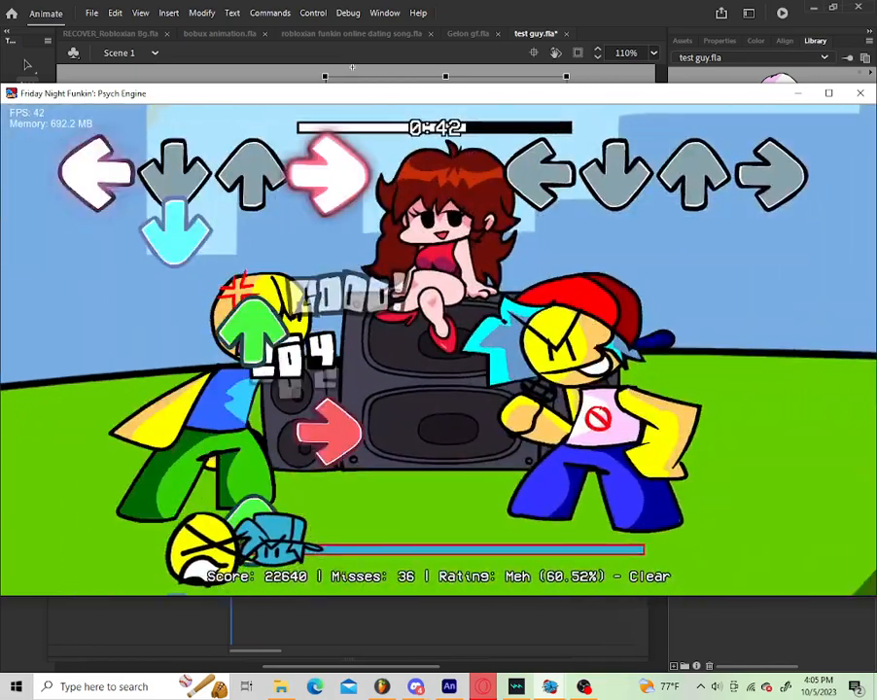
Step: Pause the song, create a text document with the default name in the PsychEngine folder, and open it in Notepad
{"action": "key", "text": "Return"}
{"action": "left_click", "coordinate": [286, 687]}
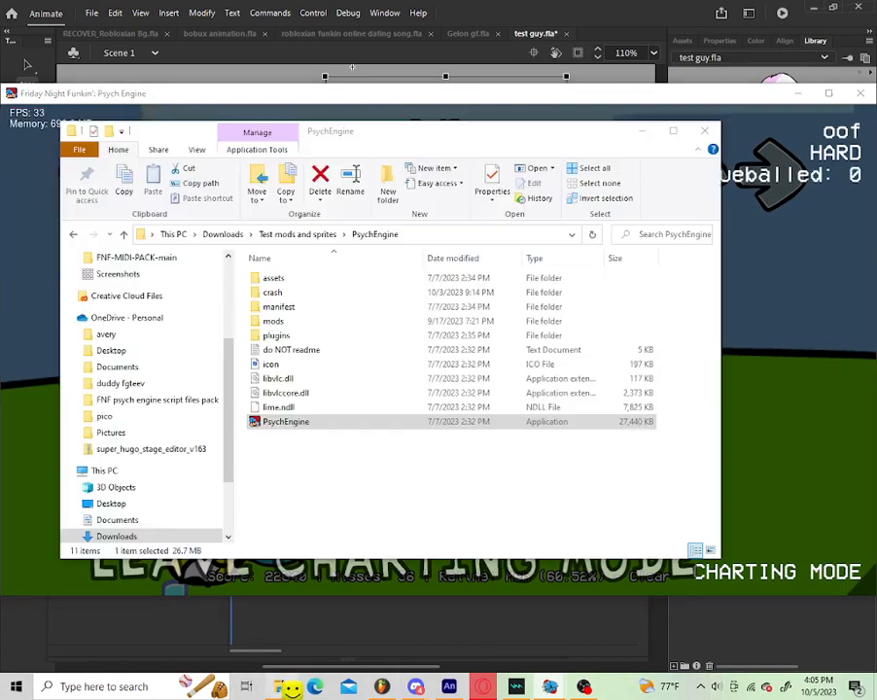
{"action": "left_click", "coordinate": [502, 454]}
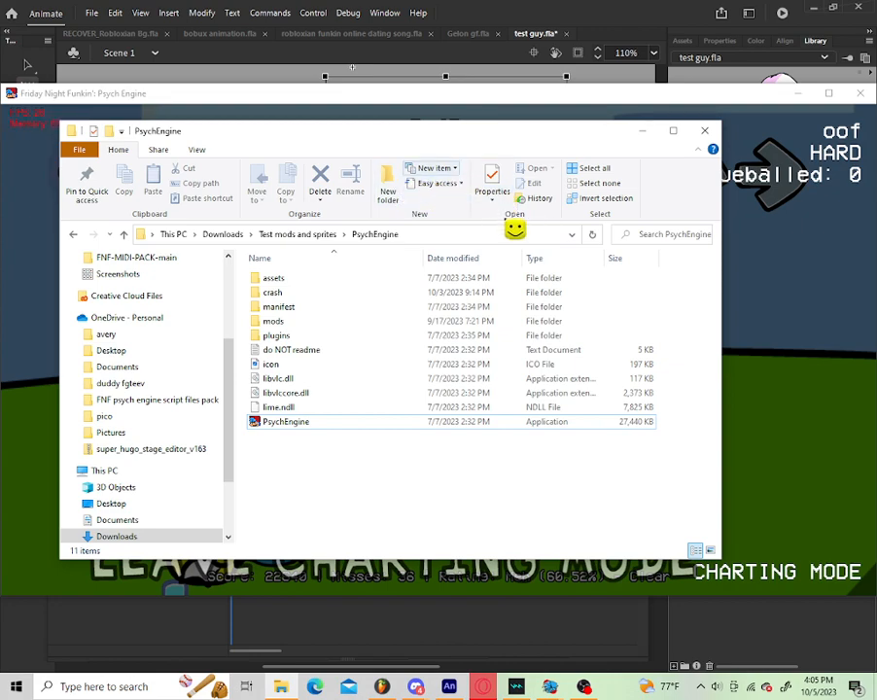
{"action": "left_click", "coordinate": [454, 169]}
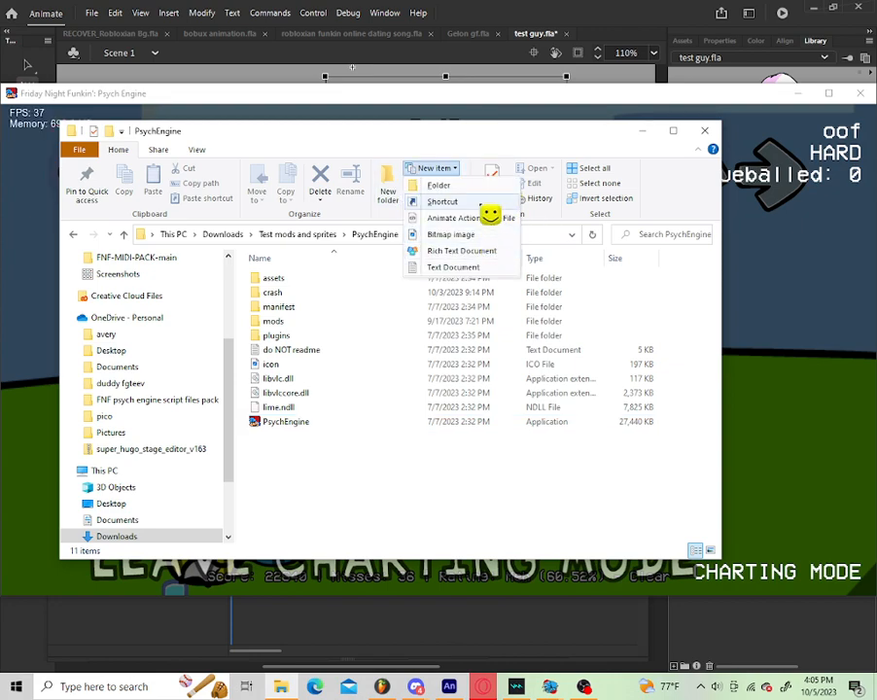
{"action": "left_click", "coordinate": [491, 268]}
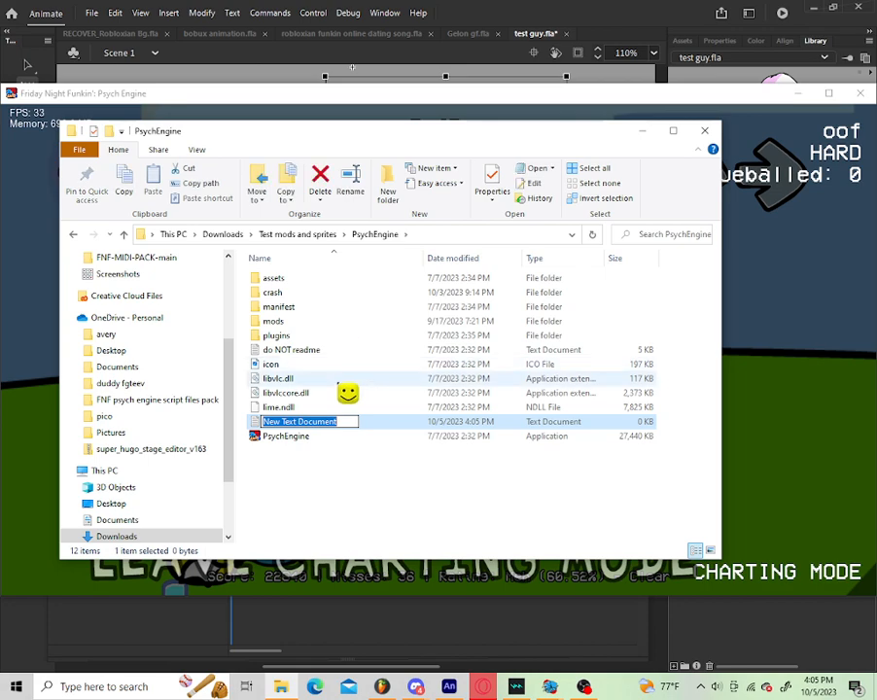
{"action": "key", "text": "Return"}
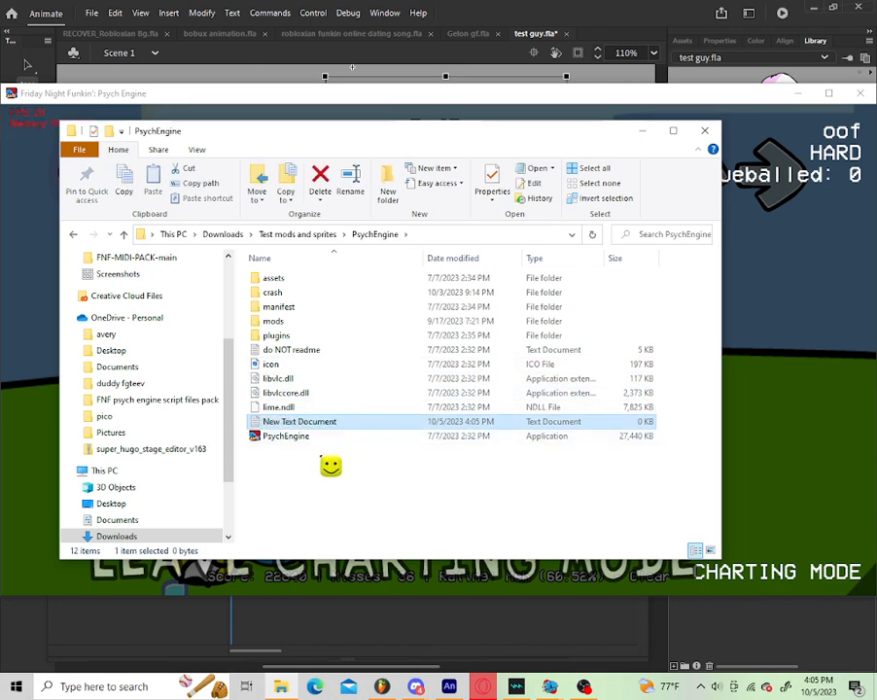
{"action": "double_click", "coordinate": [356, 422]}
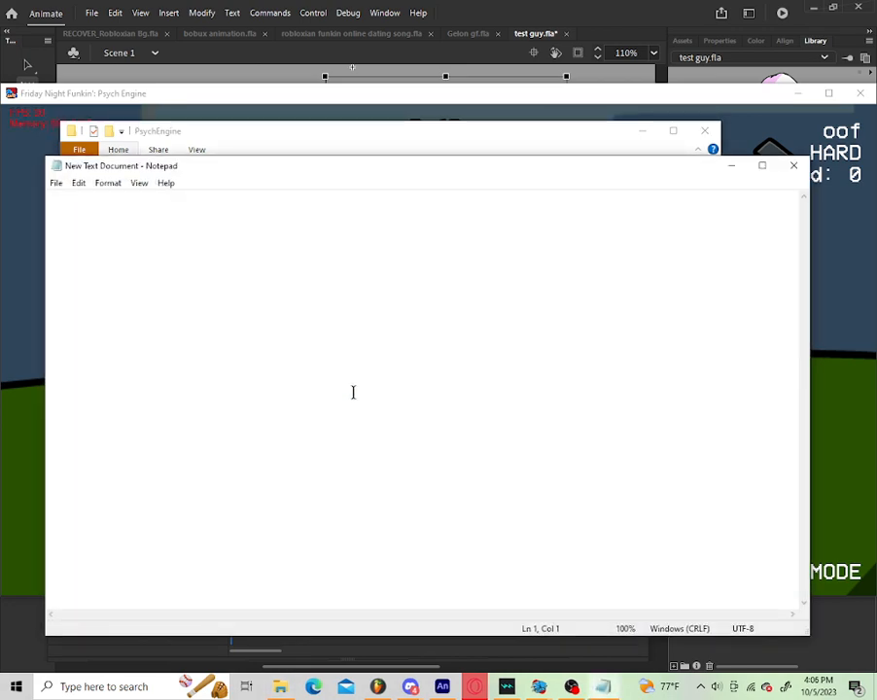
Step: Write "My Game is being sped rn its really slow. i swear im not bad at fnf. BYE NOW!!" in the empty document
{"action": "type", "text": "M"}
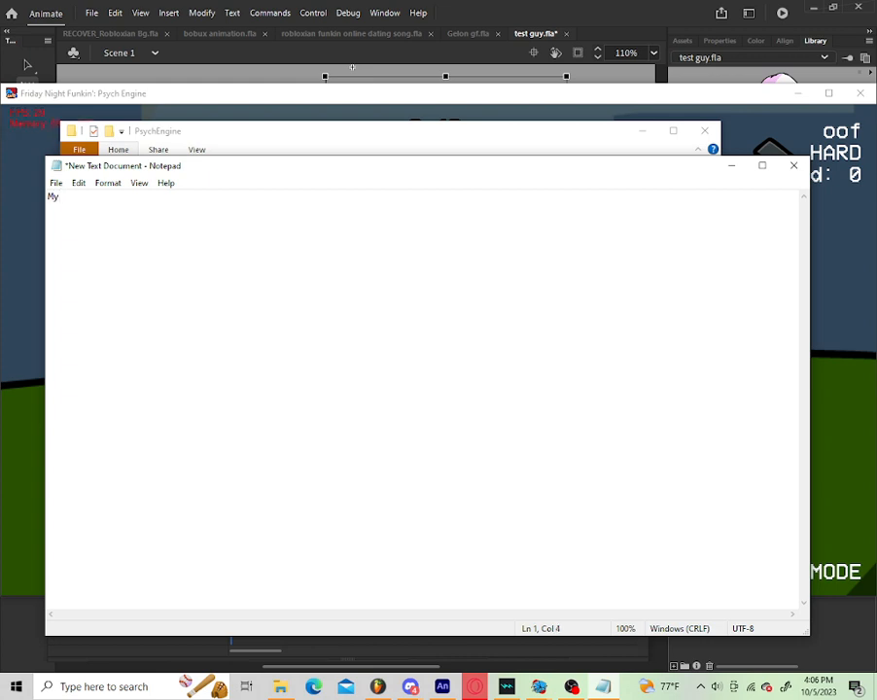
{"action": "type", "text": "y Game is being sped rn i"}
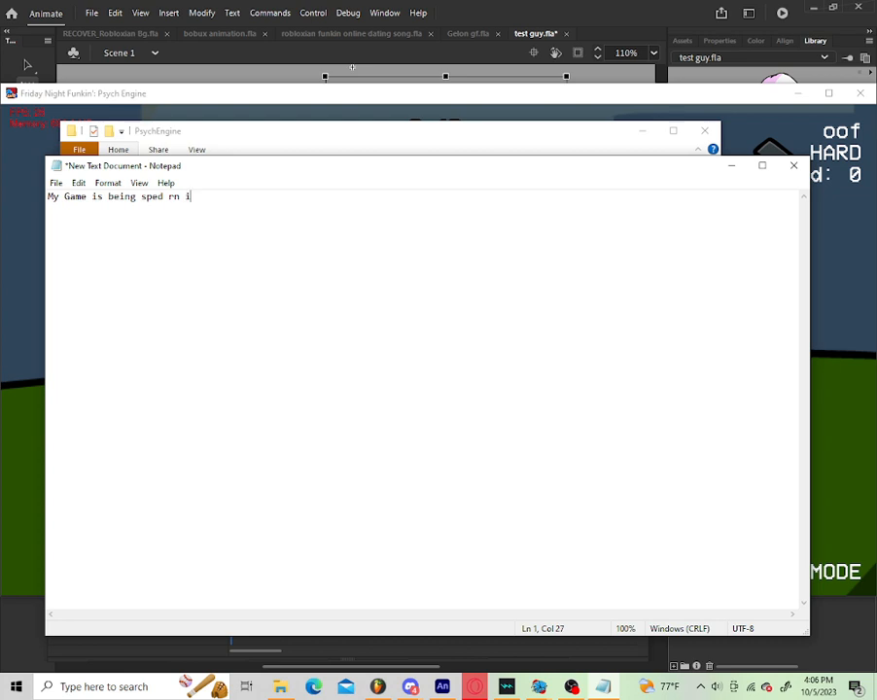
{"action": "type", "text": "ts really slow."}
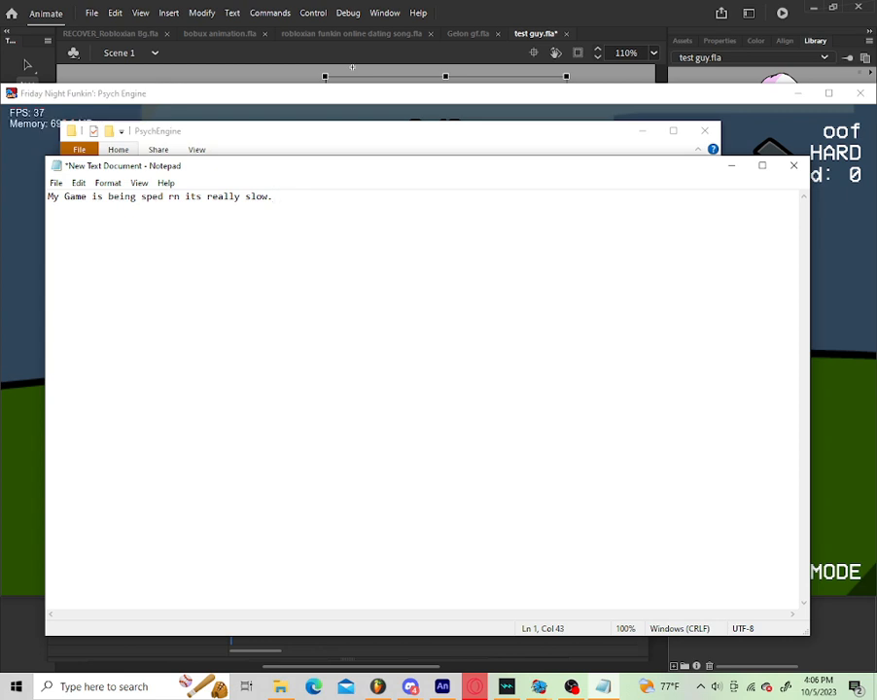
{"action": "type", "text": "i swear im not bad at fnf."}
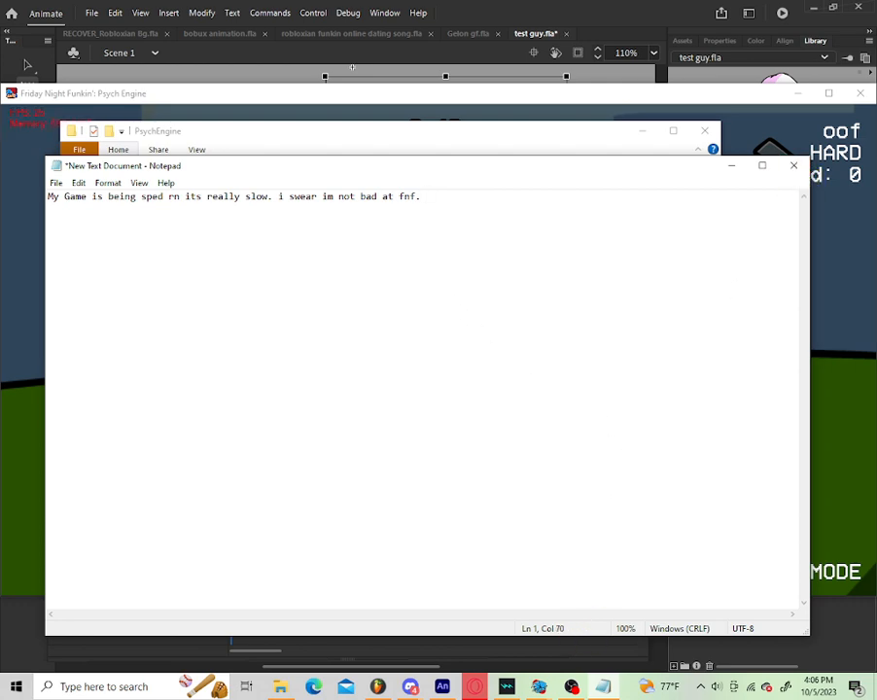
{"action": "type", "text": "W"}
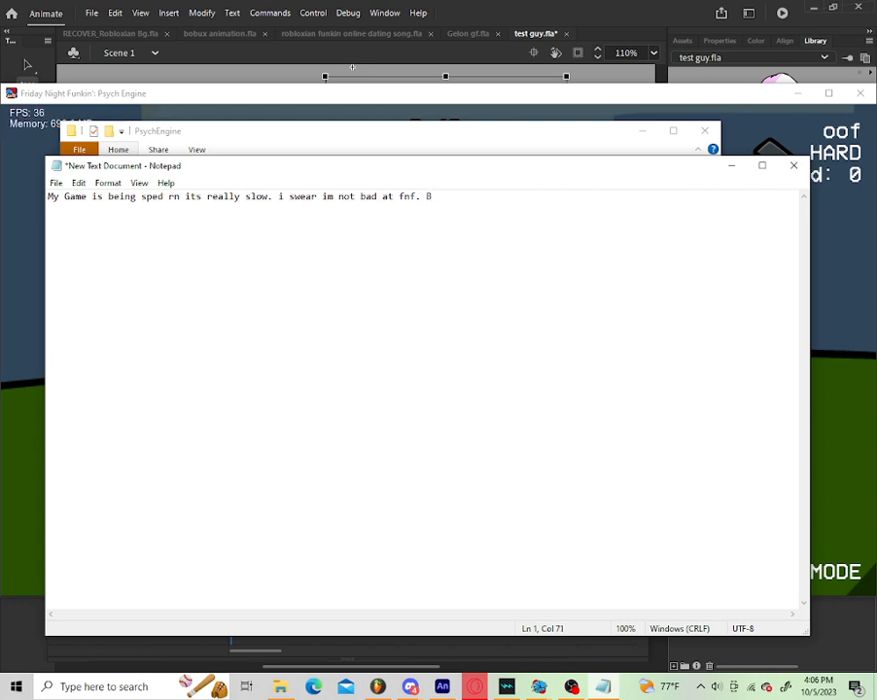
{"action": "type", "text": "E "}
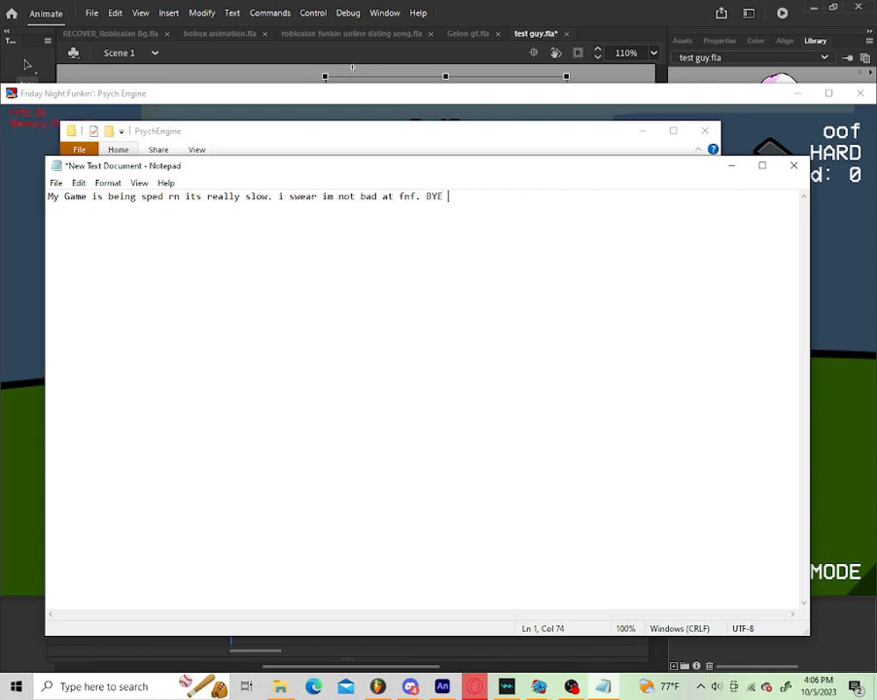
{"action": "type", "text": "NOW!!"}
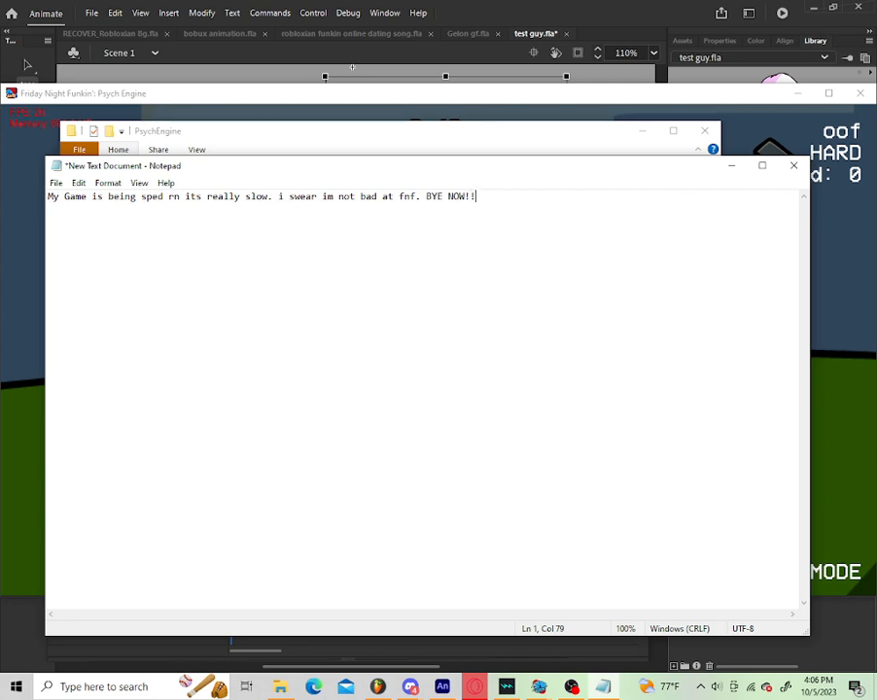